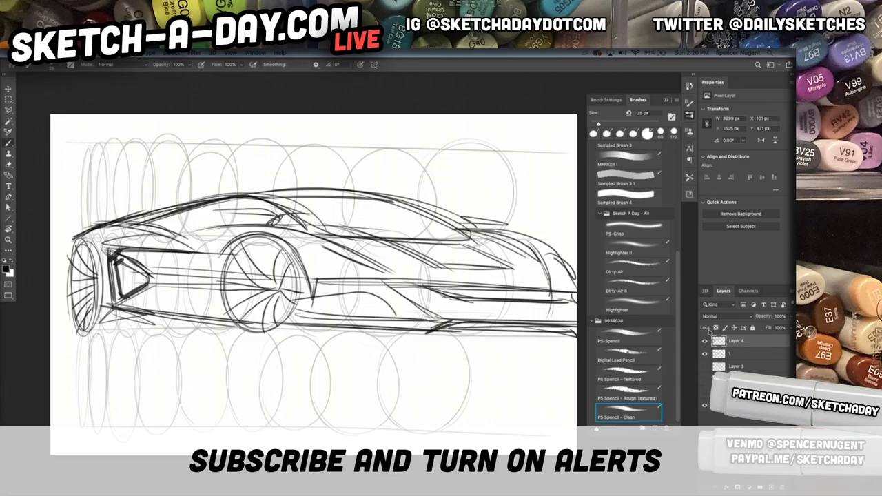
Step: Hide the car sketch layers and place the photo IMG_6811.HEIC from the downloads on the blank canvas
click(706, 355)
click(705, 341)
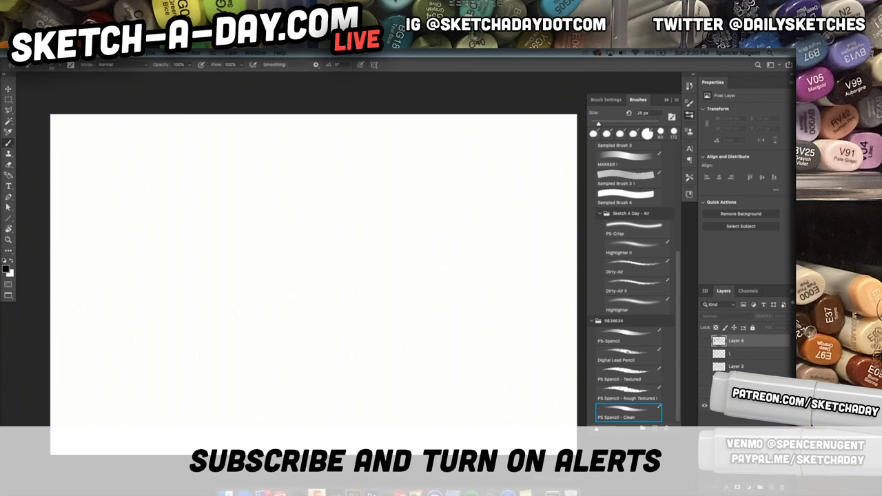
click(553, 485)
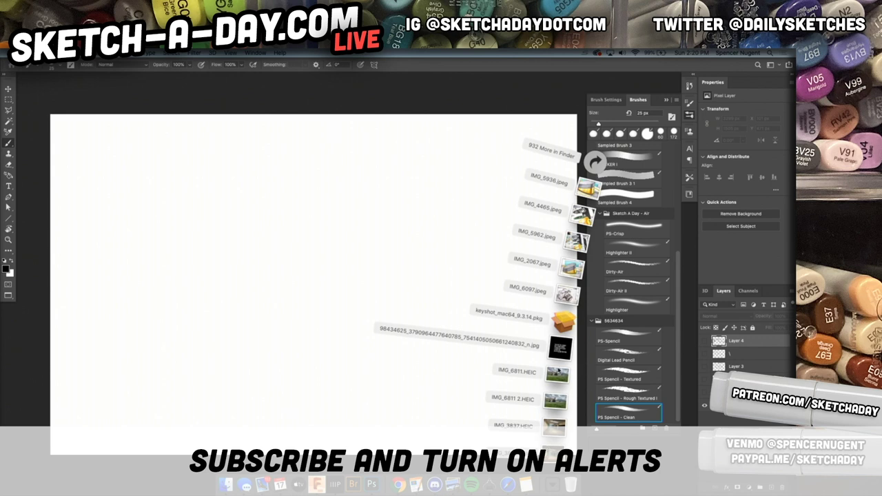
drag(556, 376, 262, 366)
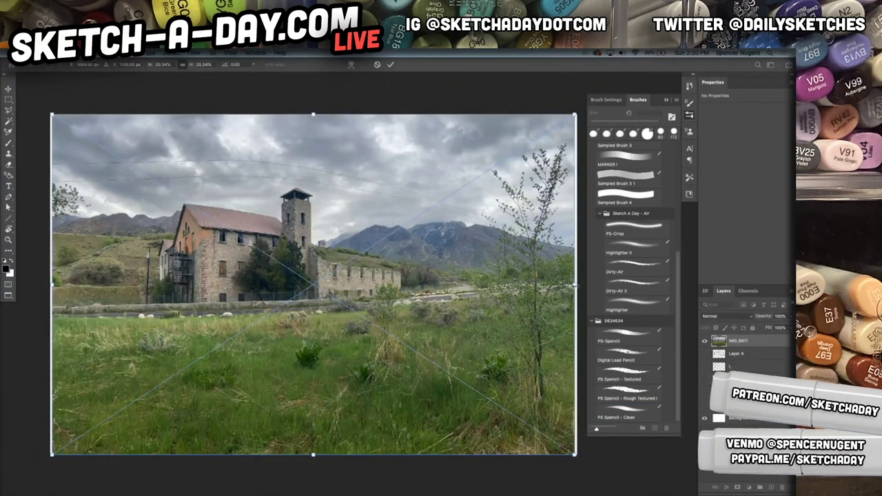
Step: Enlarge the placed photo proportionally to 27.70%, shift it down so the building sits lower in the frame, and commit the transform
drag(576, 285, 670, 285)
drag(340, 298, 310, 372)
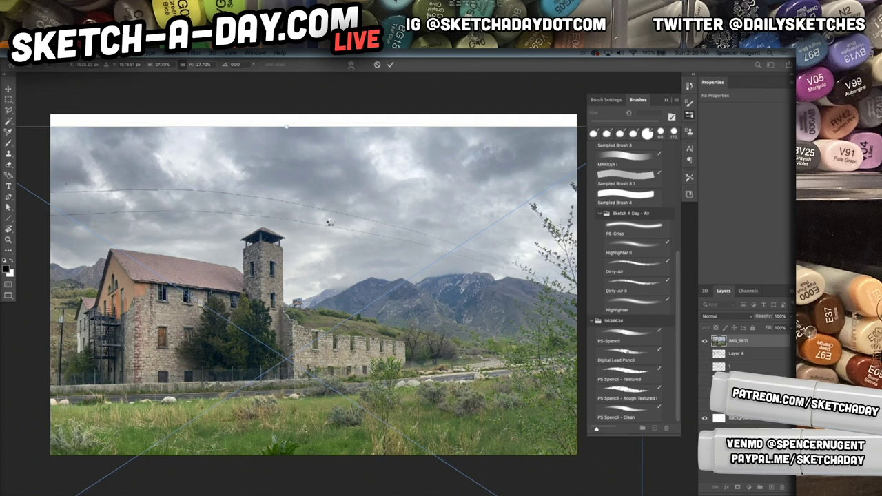
key(Return)
Step: Brighten the photo with a Levels adjustment using input levels 7, 1.23 and 239
key(super+l)
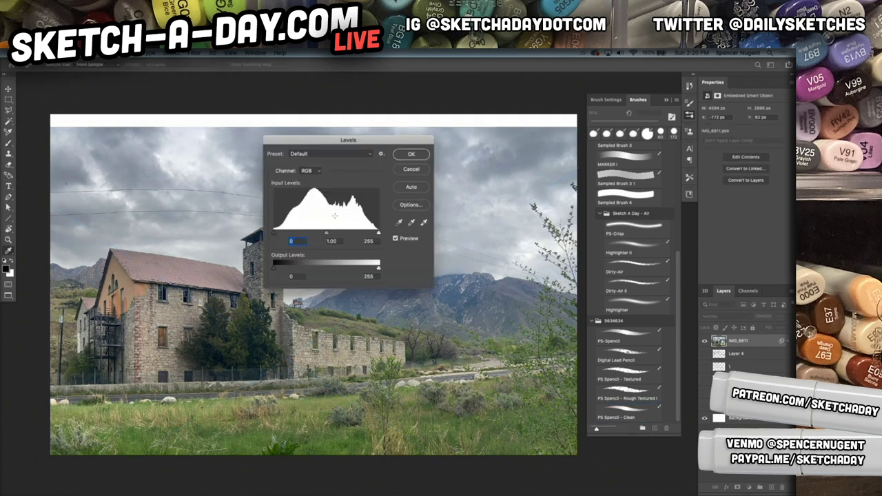
mouse_move(327, 233)
mouse_down()
mouse_move(308, 236)
mouse_move(319, 235)
mouse_up()
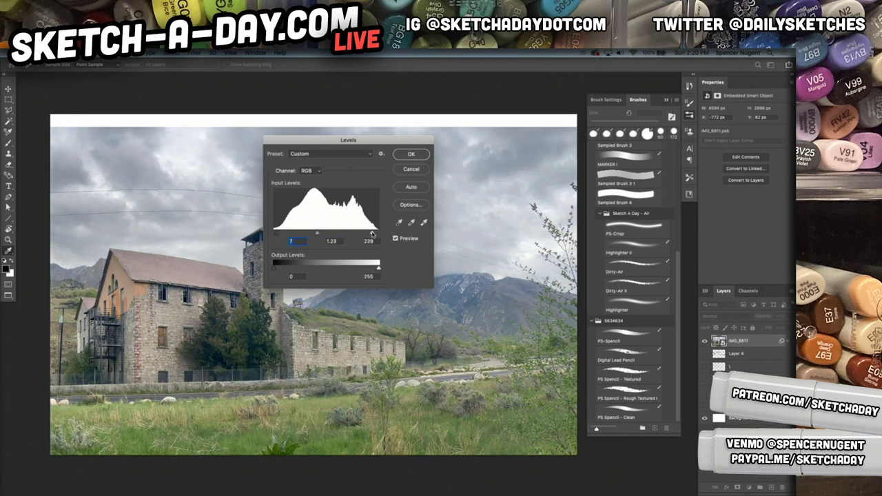
click(411, 155)
Step: Make a rectangular selection across the full width of the canvas, covering the white gap and the upper strip of sky
drag(465, 340, 458, 373)
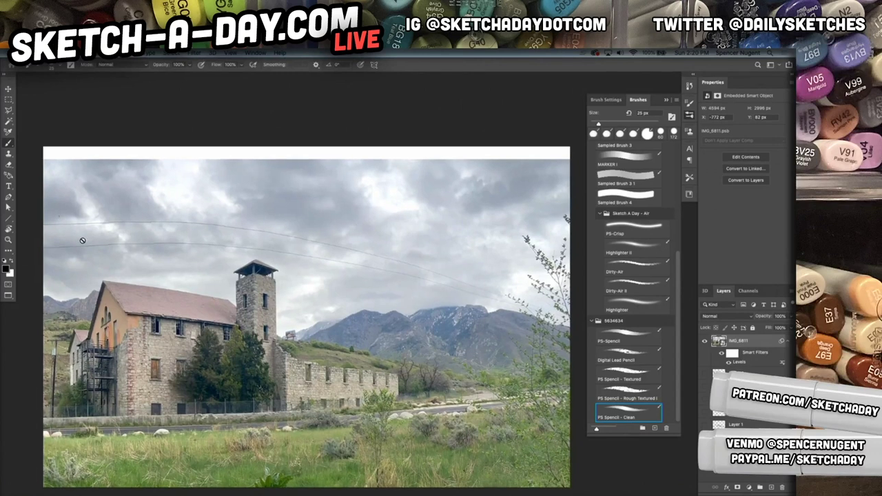
key(l)
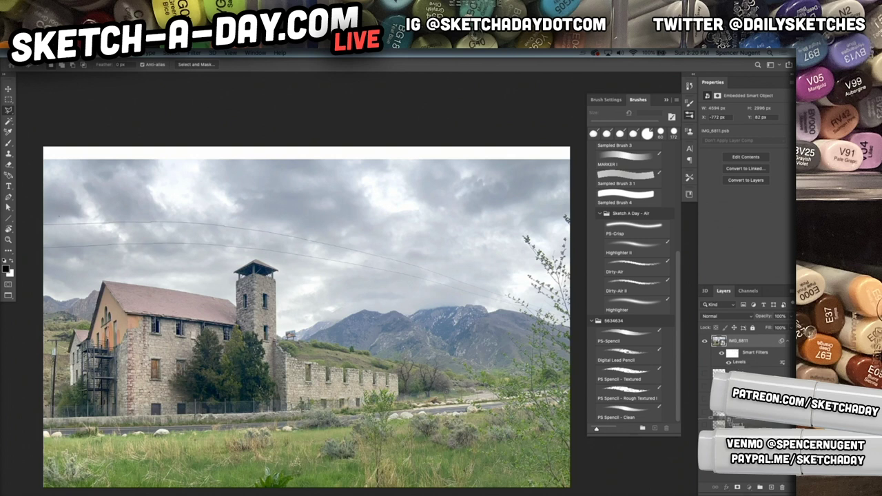
scroll(749, 357, up, 3)
scroll(744, 365, down, 3)
key(m)
mouse_move(29, 131)
mouse_down()
mouse_move(572, 178)
mouse_move(571, 194)
mouse_up()
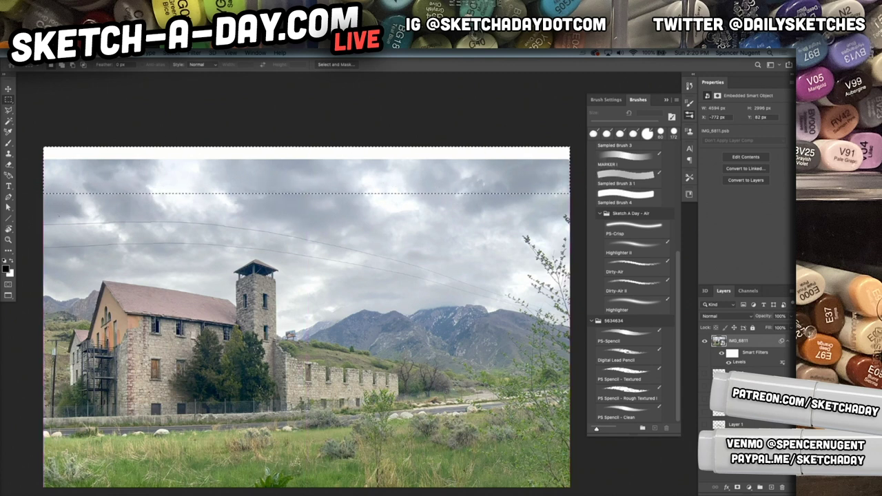
Step: Rasterize the IMG_6811 smart object layer so its pixels can be filled
click(84, 52)
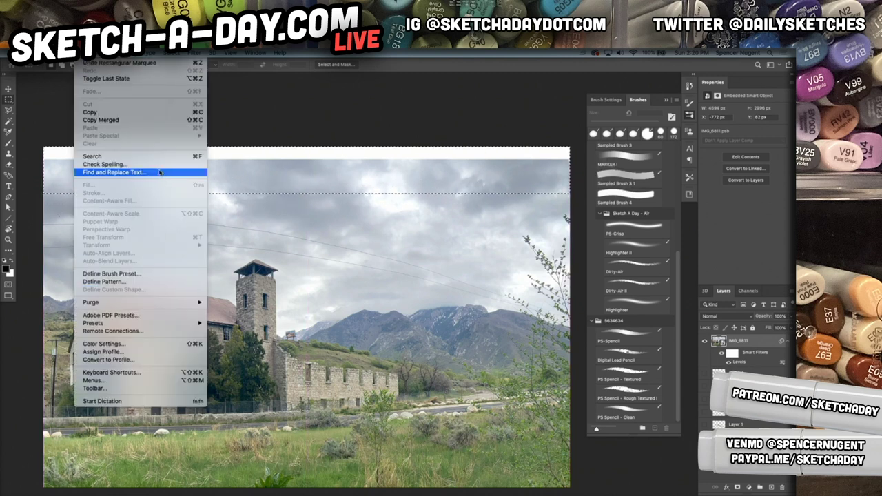
click(334, 218)
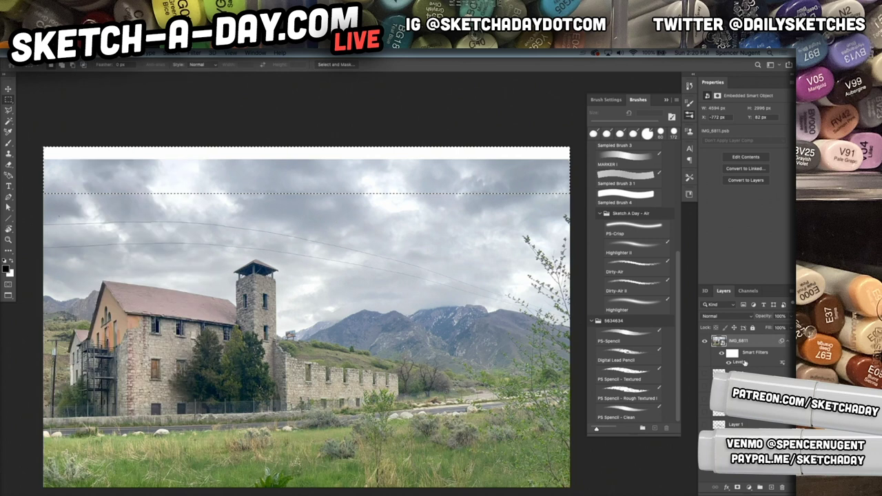
right_click(763, 343)
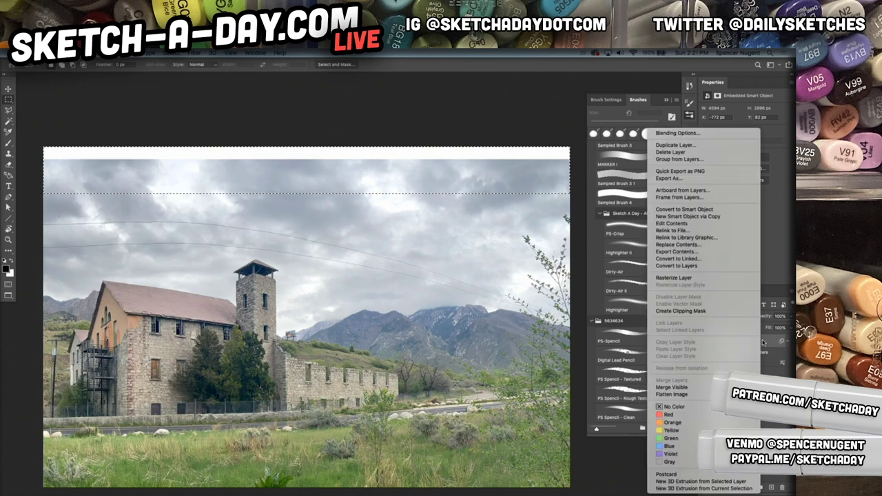
click(674, 277)
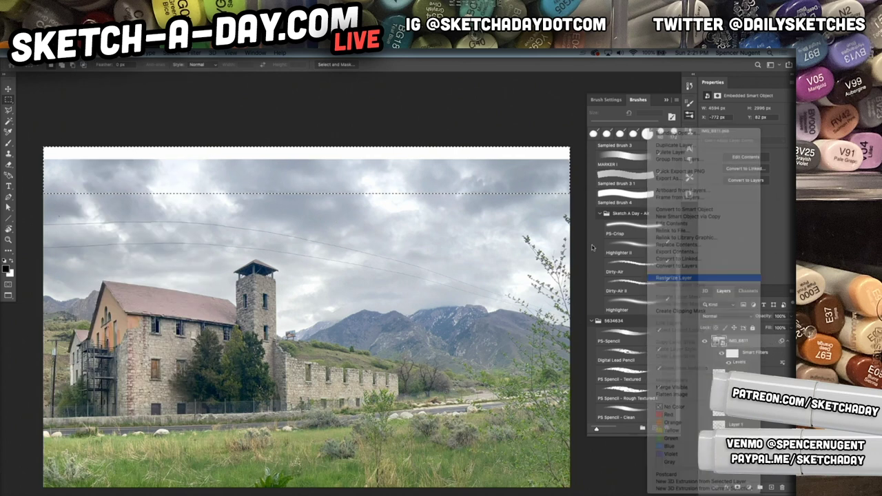
Step: Fill the selected sky strip with Content-Aware Fill output to a new layer, and deselect
click(84, 52)
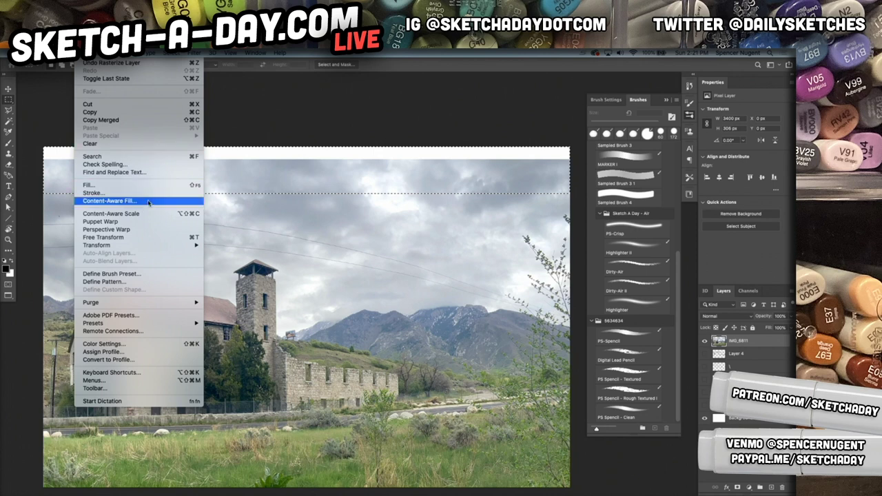
click(147, 202)
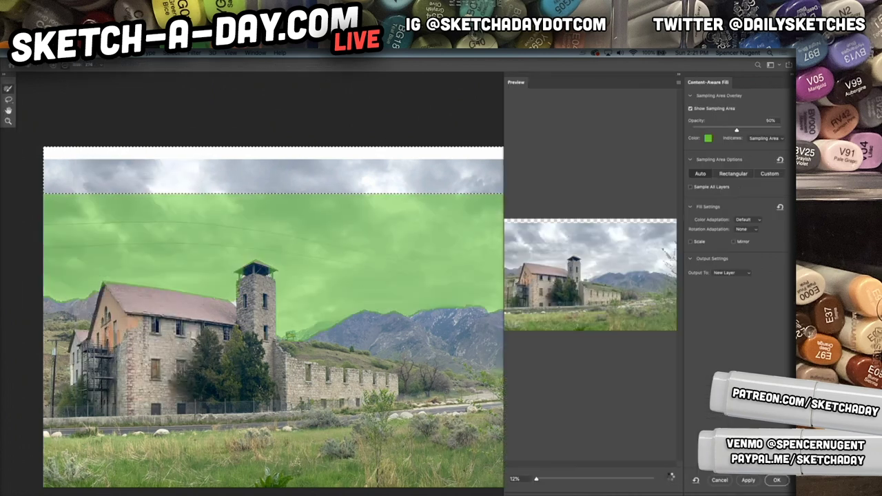
key(Return)
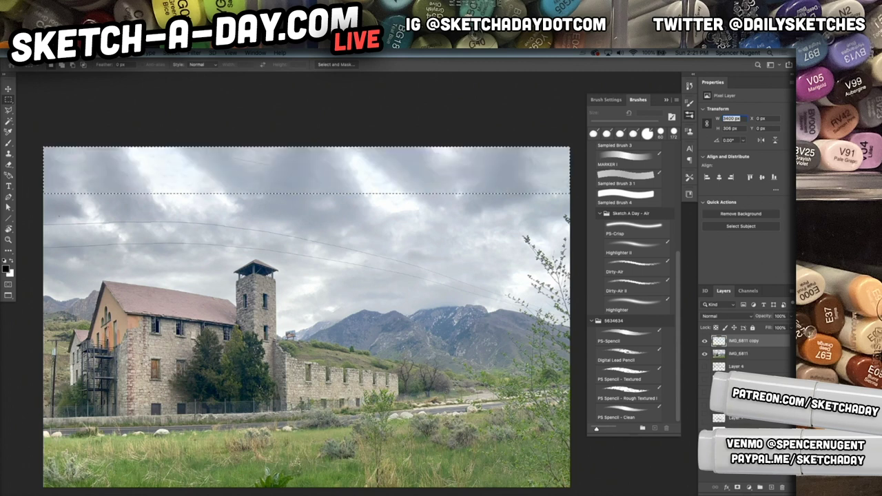
key(ctrl+d)
Step: Add a new layer above the photo, choose the PS-Spencil brush, and undo a test scribble in the sky
click(771, 487)
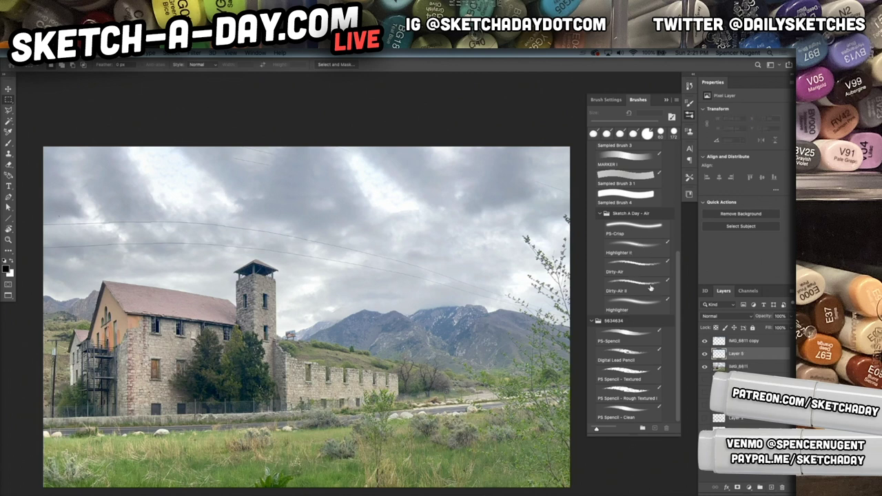
click(633, 376)
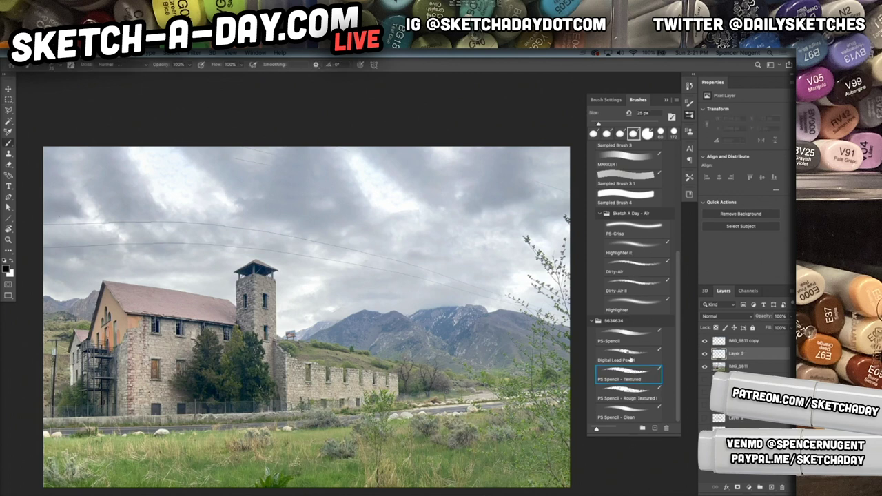
click(626, 334)
mouse_move(158, 204)
mouse_down()
mouse_move(165, 238)
mouse_move(233, 241)
mouse_up()
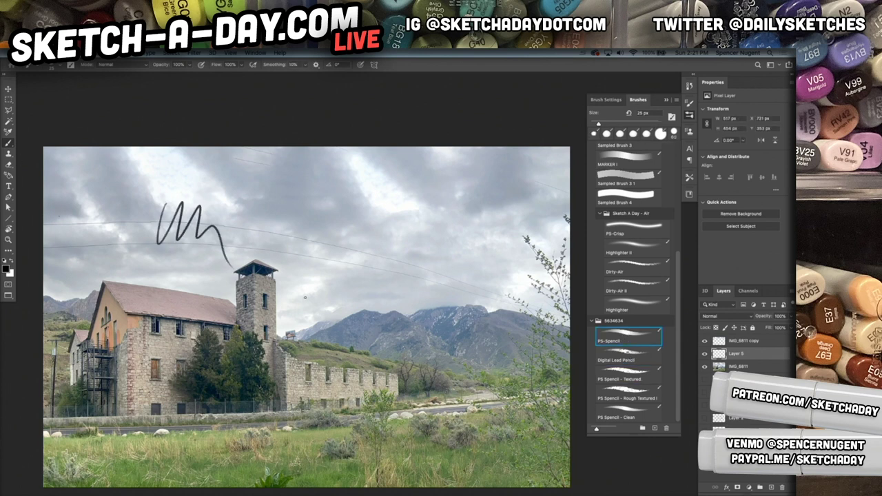
key(ctrl+z)
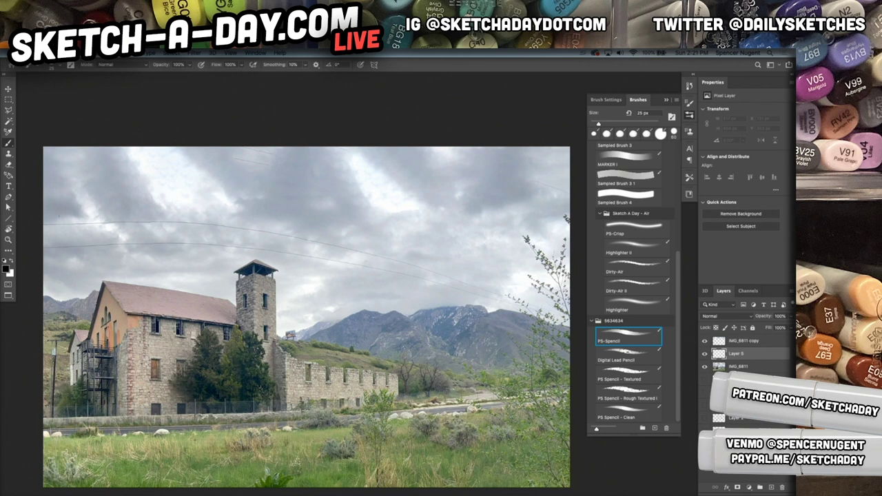
Step: Set the foreground colour to light grey #dbdbdb
click(6, 268)
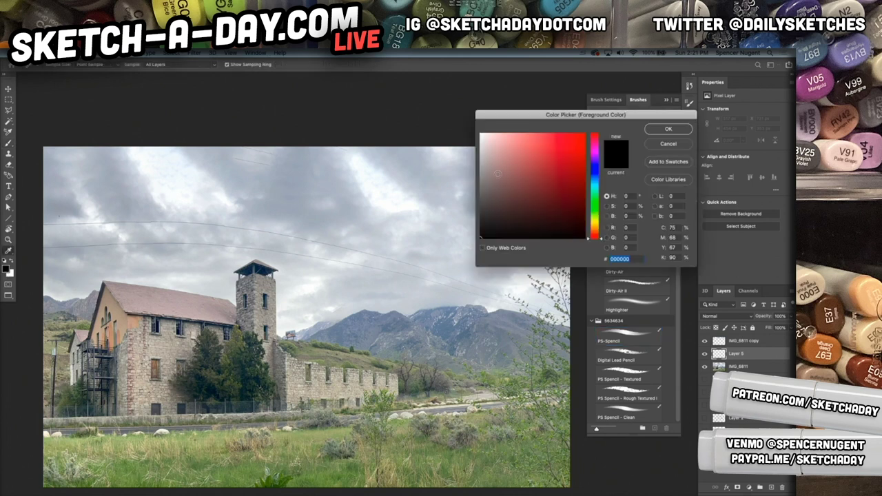
click(484, 167)
drag(488, 167, 479, 153)
click(176, 282)
click(196, 268)
click(479, 148)
click(480, 148)
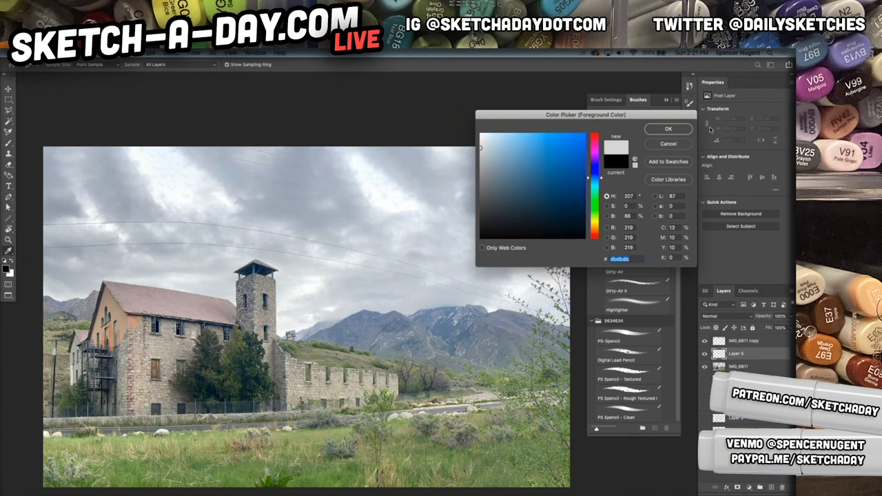
click(668, 129)
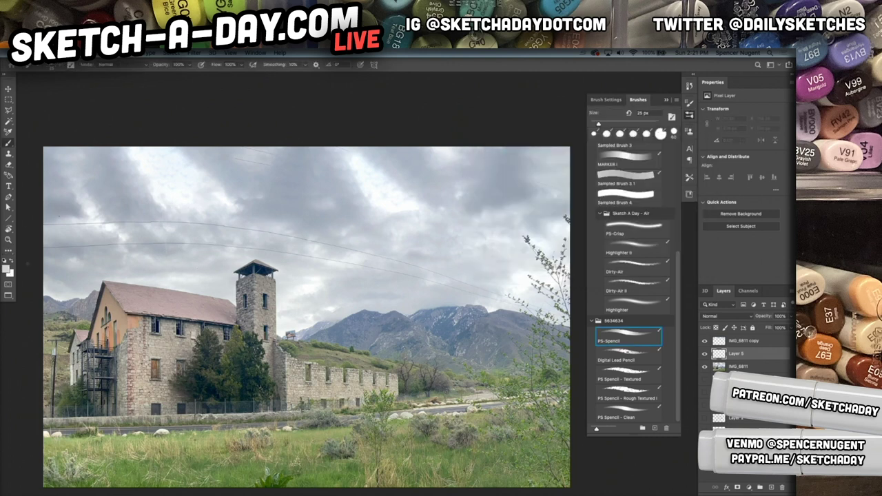
Step: Swap to white and, on another new layer, sketch vertical guide lines and a sloping top edge above the building's roof
click(12, 262)
drag(130, 200, 131, 283)
key(super+z)
click(772, 489)
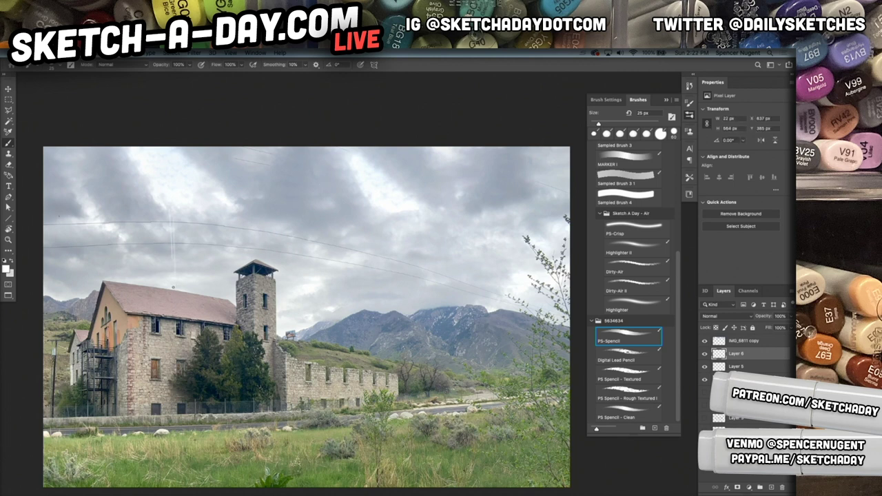
mouse_move(132, 206)
mouse_down()
mouse_move(137, 279)
mouse_move(127, 278)
mouse_up()
drag(129, 203, 166, 188)
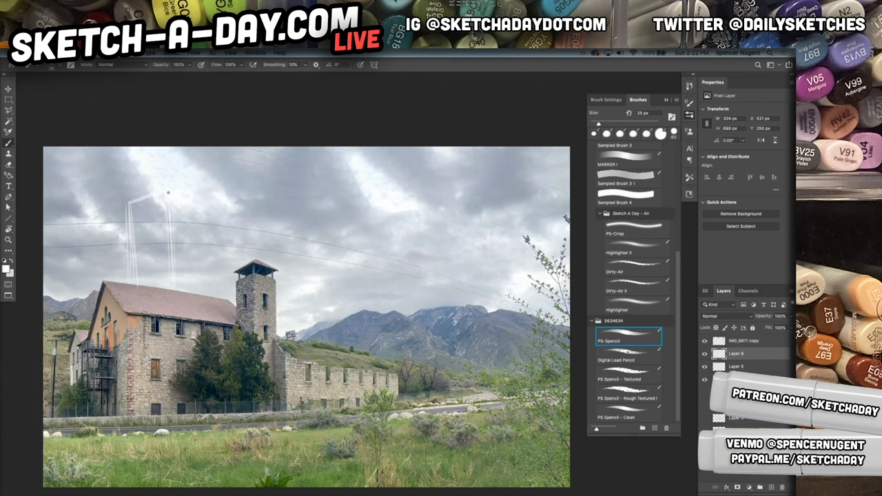
Step: Switch to black, bring the sketch layer above the filled sky layer, and redraw the frame's top edge and near vertical
key(x)
drag(126, 205, 166, 190)
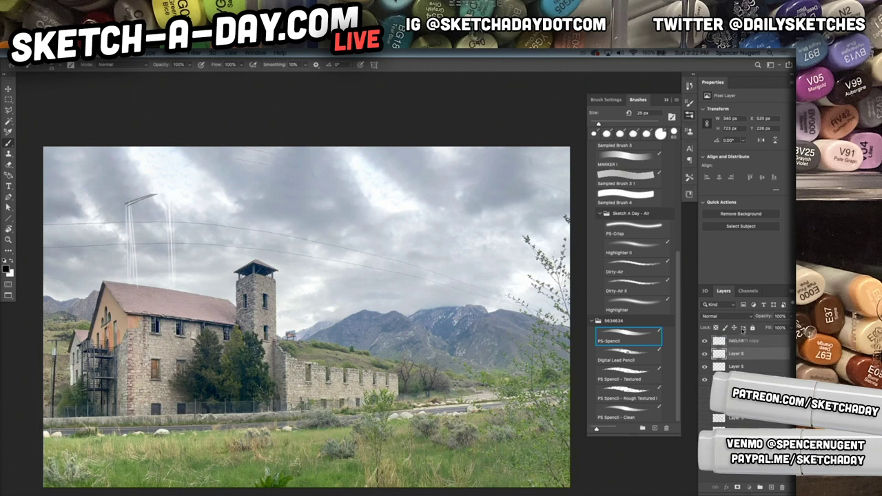
key(super+bracketright)
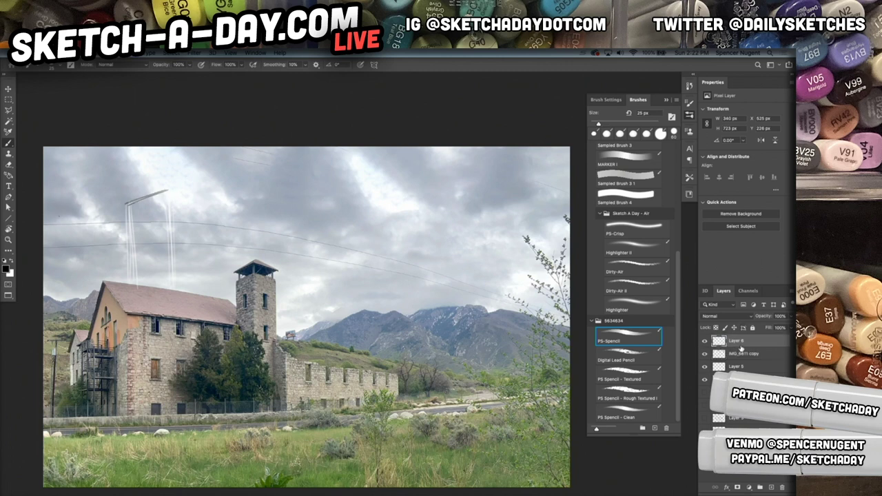
mouse_move(168, 200)
mouse_down()
mouse_move(171, 286)
mouse_move(173, 268)
mouse_move(128, 210)
mouse_up()
drag(125, 270, 124, 211)
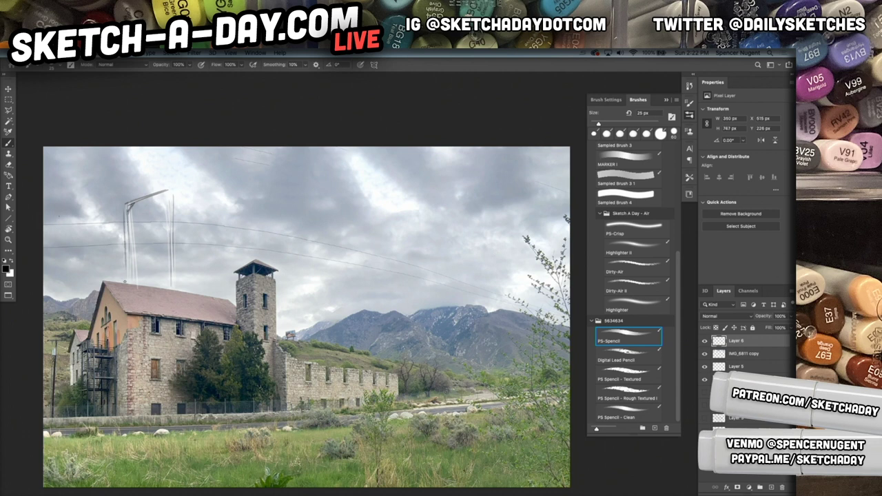
Step: Sketch long upper and lower perspective lines from above the roof toward the mountains, with a curved vertical line joining them
mouse_move(124, 175)
mouse_down()
mouse_move(380, 227)
mouse_move(280, 220)
mouse_up()
drag(80, 276, 412, 345)
key(ctrl+z)
drag(85, 279, 417, 328)
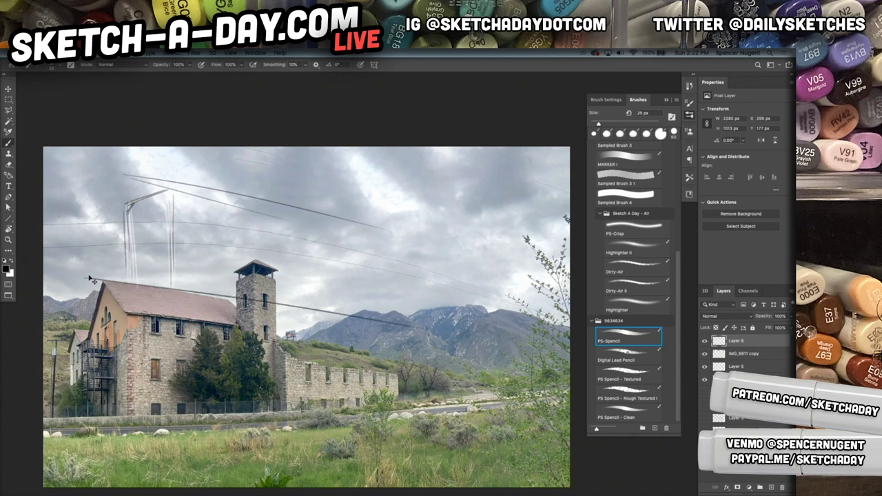
key(ctrl+z)
drag(93, 280, 422, 338)
drag(116, 282, 414, 331)
drag(384, 222, 391, 284)
mouse_move(134, 170)
mouse_down()
mouse_move(213, 187)
mouse_move(444, 242)
mouse_up()
drag(143, 163, 447, 245)
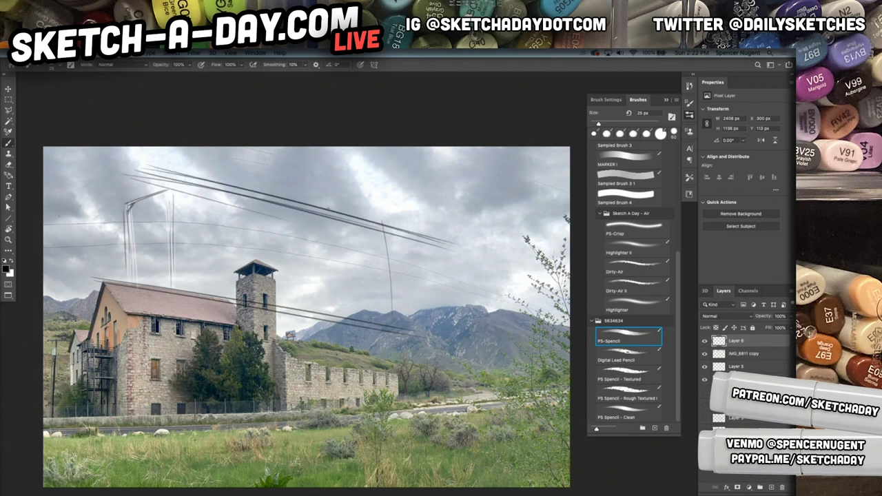
Step: Sketch the near end of the box above the roof with a sloping top edge and dark paired vertical edges
mouse_move(173, 174)
mouse_down()
mouse_move(111, 196)
mouse_move(102, 276)
mouse_up()
mouse_move(105, 201)
mouse_down()
mouse_move(100, 277)
mouse_move(105, 270)
mouse_up()
drag(109, 214, 107, 256)
drag(155, 179, 153, 287)
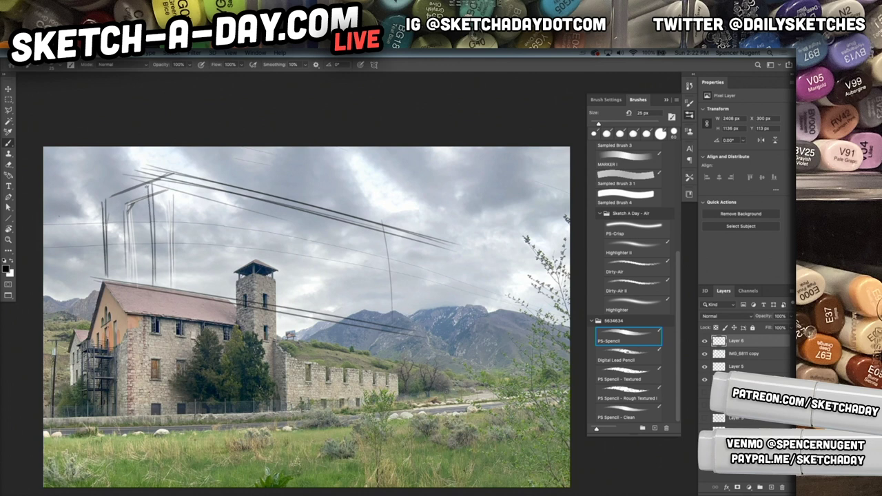
drag(162, 178, 165, 287)
mouse_move(153, 190)
mouse_down()
mouse_move(110, 206)
mouse_move(113, 282)
mouse_up()
drag(113, 207, 110, 283)
drag(105, 272, 93, 306)
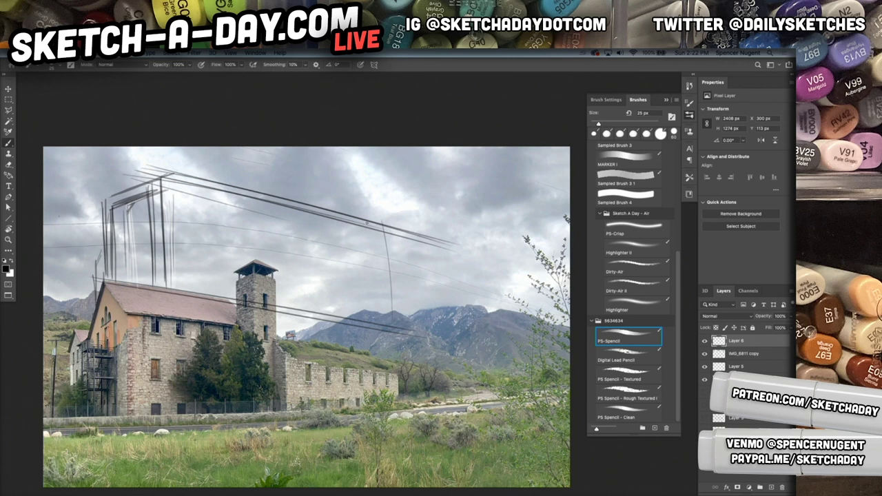
Step: Extend the box's long edges farther over the mountains and close its far end with vertical and bottom edges
mouse_move(145, 164)
mouse_down()
mouse_move(423, 242)
mouse_move(379, 238)
mouse_move(407, 237)
mouse_move(362, 224)
mouse_move(456, 246)
mouse_move(459, 345)
mouse_up()
mouse_move(448, 255)
mouse_down()
mouse_move(458, 349)
mouse_move(453, 339)
mouse_up()
mouse_move(360, 330)
mouse_down()
mouse_move(479, 350)
mouse_move(452, 345)
mouse_up()
drag(379, 349, 453, 345)
mouse_move(378, 347)
mouse_down()
mouse_move(458, 346)
mouse_move(441, 345)
mouse_up()
Step: Build up the box's lower long edge with repeated perspective strokes from the stone tower to the far end
drag(222, 316, 397, 353)
drag(266, 334, 388, 353)
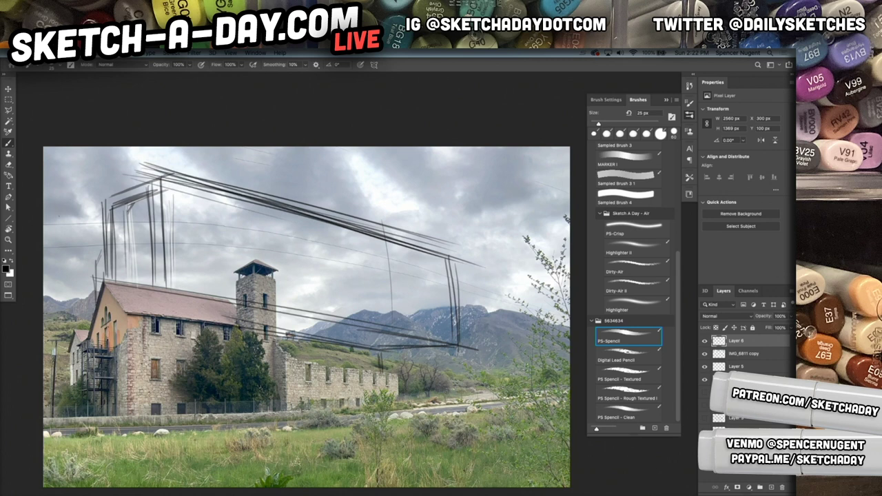
mouse_move(280, 333)
mouse_down()
mouse_move(282, 349)
mouse_move(400, 349)
mouse_up()
drag(267, 327, 374, 340)
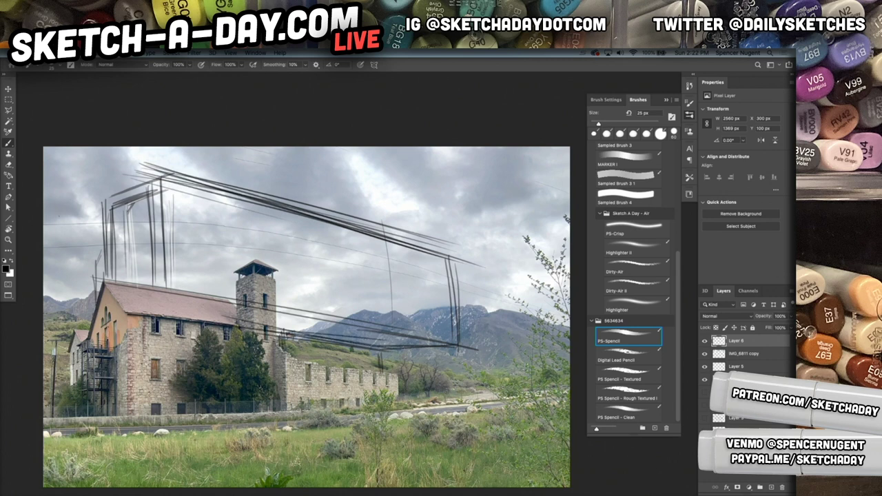
drag(279, 309, 279, 336)
mouse_move(279, 315)
mouse_down()
mouse_move(279, 337)
mouse_move(330, 322)
mouse_move(472, 345)
mouse_up()
drag(266, 309, 435, 337)
Step: Darken the far end of the box and add a raised, stepped top edge and a thicker underside there
mouse_move(456, 262)
mouse_down()
mouse_move(460, 350)
mouse_move(464, 309)
mouse_up()
drag(427, 248, 456, 255)
drag(424, 222, 420, 248)
drag(333, 206, 424, 229)
mouse_move(276, 189)
mouse_down()
mouse_move(423, 226)
mouse_move(421, 248)
mouse_move(435, 238)
mouse_move(448, 358)
mouse_up()
drag(453, 249, 453, 320)
drag(382, 348, 458, 354)
mouse_move(342, 356)
mouse_down()
mouse_move(417, 360)
mouse_move(441, 350)
mouse_up()
Step: Sketch a support column from the box's far end to the ground and a long horizontal ground line along the road
drag(452, 317, 461, 403)
drag(462, 342, 464, 394)
mouse_move(364, 398)
mouse_down()
mouse_move(519, 398)
mouse_move(237, 414)
mouse_up()
drag(400, 406, 103, 414)
drag(218, 411, 75, 415)
drag(532, 404, 222, 406)
drag(560, 404, 131, 409)
drag(481, 408, 130, 414)
Step: Sketch vertical dividing strokes down the box's long side, from its upper edge toward the mountains, as two column-like bands
drag(345, 235, 347, 262)
drag(343, 210, 347, 296)
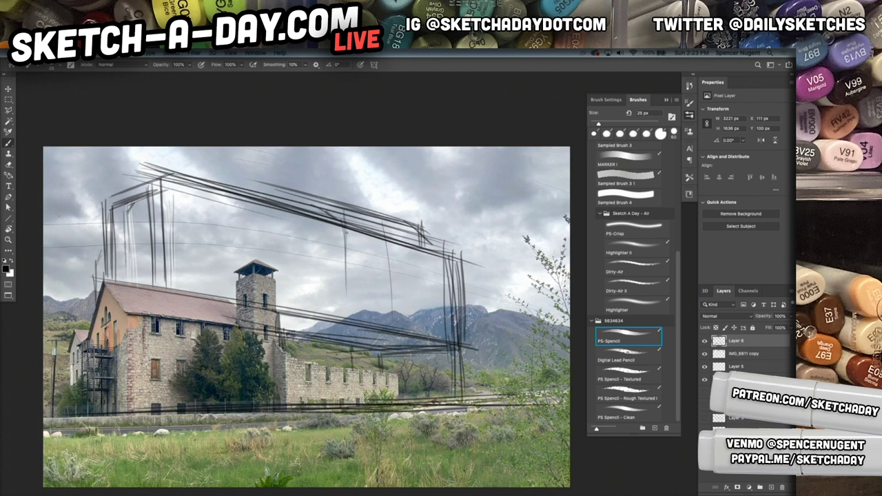
drag(336, 207, 342, 296)
drag(406, 206, 411, 323)
drag(413, 281, 413, 336)
mouse_move(403, 213)
mouse_down()
mouse_move(402, 319)
mouse_move(410, 331)
mouse_up()
drag(356, 208, 355, 322)
drag(404, 222, 407, 322)
mouse_move(359, 216)
mouse_down()
mouse_move(363, 324)
mouse_move(353, 333)
mouse_move(363, 329)
mouse_up()
Step: Sketch the box's underside behind the stone tower and outline the top, base and end of the low ruined wall
drag(304, 335, 367, 328)
drag(314, 329, 410, 337)
mouse_move(356, 341)
mouse_down()
mouse_move(384, 338)
mouse_move(290, 333)
mouse_move(295, 362)
mouse_up()
mouse_move(297, 332)
mouse_down()
mouse_move(297, 353)
mouse_move(349, 367)
mouse_up()
mouse_move(281, 363)
mouse_down()
mouse_move(411, 373)
mouse_move(399, 374)
mouse_up()
mouse_move(290, 363)
mouse_down()
mouse_move(397, 374)
mouse_move(398, 402)
mouse_up()
drag(398, 375, 399, 402)
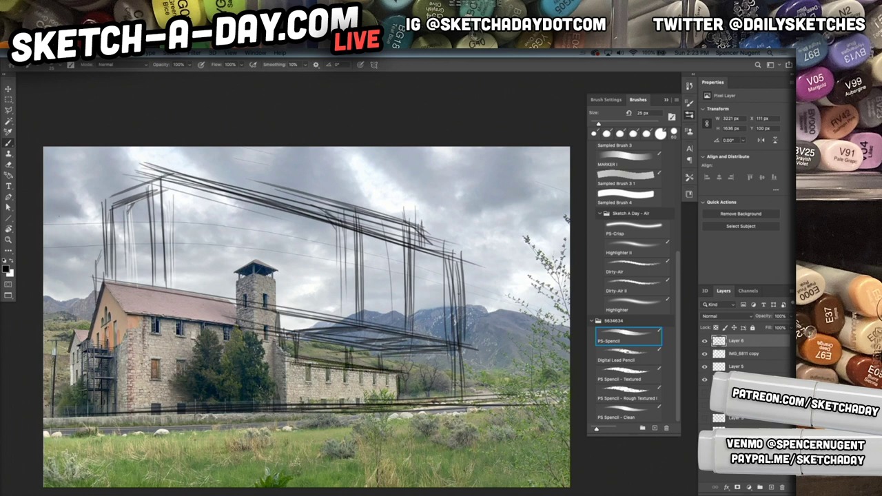
Step: Reinforce the box's near end with a sloped roof edge and a dark vertical corner down to the building's gable peak
drag(174, 181, 164, 189)
drag(174, 178, 107, 209)
mouse_move(117, 196)
mouse_down()
mouse_move(104, 212)
mouse_move(106, 203)
mouse_move(108, 282)
mouse_up()
mouse_move(104, 215)
mouse_down()
mouse_move(107, 282)
mouse_move(180, 295)
mouse_up()
mouse_move(105, 286)
mouse_down()
mouse_move(142, 291)
mouse_move(65, 349)
mouse_move(82, 341)
mouse_move(96, 299)
mouse_up()
mouse_move(101, 284)
mouse_down()
mouse_move(97, 295)
mouse_move(110, 284)
mouse_up()
mouse_move(106, 208)
mouse_down()
mouse_move(106, 274)
mouse_move(109, 203)
mouse_up()
drag(106, 207, 137, 182)
Step: Strengthen the box's upper long edge with additional perspective strokes running from the near end to the far end
mouse_move(120, 187)
mouse_down()
mouse_move(165, 175)
mouse_move(338, 218)
mouse_move(167, 193)
mouse_move(375, 244)
mouse_up()
mouse_move(162, 188)
mouse_down()
mouse_move(388, 243)
mouse_move(351, 227)
mouse_move(346, 208)
mouse_up()
mouse_move(330, 213)
mouse_down()
mouse_move(354, 208)
mouse_move(437, 232)
mouse_move(414, 241)
mouse_up()
drag(353, 224, 424, 244)
Step: Sketch a raised volume with a peaked roofline and vertical edges above the box's far end
drag(430, 182, 433, 252)
drag(427, 182, 424, 248)
drag(380, 195, 419, 175)
drag(384, 188, 419, 171)
mouse_move(389, 183)
mouse_down()
mouse_move(390, 226)
mouse_move(418, 173)
mouse_move(388, 223)
mouse_move(390, 201)
mouse_up()
mouse_move(395, 169)
mouse_down()
mouse_move(458, 195)
mouse_move(407, 169)
mouse_up()
mouse_move(406, 174)
mouse_down()
mouse_move(458, 194)
mouse_move(445, 256)
mouse_up()
drag(450, 183, 445, 262)
drag(450, 182, 453, 259)
Step: Add a tall, narrow vertical fin along the outer side of the raised far-end volume
mouse_move(456, 202)
mouse_down()
mouse_move(461, 275)
mouse_move(471, 217)
mouse_move(475, 313)
mouse_move(460, 326)
mouse_move(466, 294)
mouse_up()
mouse_move(470, 160)
mouse_down()
mouse_move(464, 230)
mouse_move(467, 208)
mouse_up()
drag(464, 162, 466, 209)
drag(458, 174, 462, 207)
mouse_move(460, 175)
mouse_down()
mouse_move(462, 204)
mouse_move(455, 205)
mouse_up()
drag(455, 197, 454, 210)
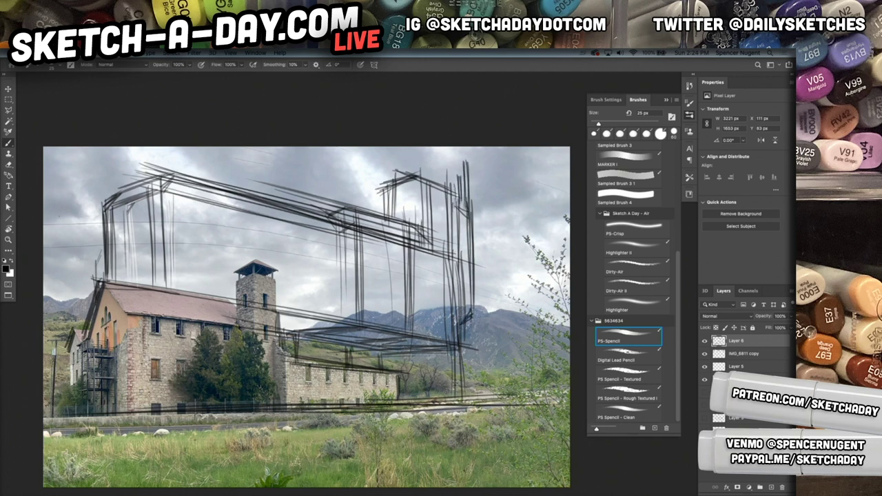
Step: Darken the box's underside and outline the stone tower's sides and the old building's roof ridge
mouse_move(466, 347)
mouse_down()
mouse_move(387, 356)
mouse_move(322, 350)
mouse_up()
drag(279, 309, 278, 328)
drag(276, 276, 276, 307)
mouse_move(237, 274)
mouse_down()
mouse_move(236, 310)
mouse_move(233, 303)
mouse_up()
drag(124, 280, 229, 299)
drag(97, 277, 230, 297)
Step: Draw a vertical division near the box's near end and long perspective lines across the middle of its long side
mouse_move(192, 181)
mouse_down()
mouse_move(211, 200)
mouse_move(215, 293)
mouse_up()
drag(211, 195, 214, 291)
drag(139, 225, 463, 297)
drag(164, 239, 484, 305)
drag(133, 236, 458, 298)
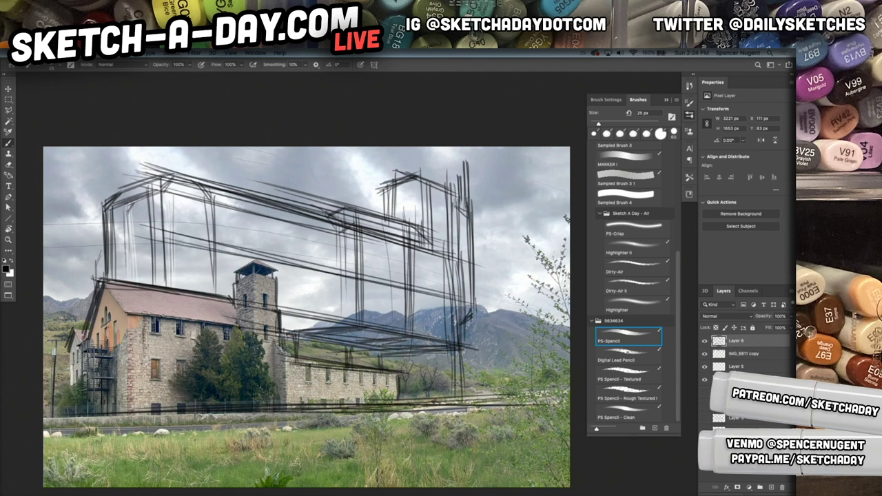
Step: Sketch a smaller angled volume projecting outward from the box's near end, down beside the building's gable
mouse_move(108, 225)
mouse_down()
mouse_move(82, 273)
mouse_move(82, 313)
mouse_move(83, 275)
mouse_up()
mouse_move(95, 245)
mouse_down()
mouse_move(77, 273)
mouse_move(90, 274)
mouse_up()
drag(91, 270, 87, 310)
drag(109, 255, 87, 275)
drag(103, 236, 102, 264)
drag(90, 272, 87, 320)
Step: Draw a bent structural support over the stone facade's front corner, running from below the roof to the ground
mouse_move(82, 270)
mouse_down()
mouse_move(81, 337)
mouse_move(136, 336)
mouse_move(136, 395)
mouse_up()
mouse_move(136, 328)
mouse_down()
mouse_move(138, 401)
mouse_move(145, 333)
mouse_move(144, 379)
mouse_up()
drag(145, 331, 147, 389)
mouse_move(145, 353)
mouse_down()
mouse_move(147, 398)
mouse_move(157, 406)
mouse_up()
drag(139, 399, 154, 411)
drag(146, 393, 151, 405)
drag(128, 318, 231, 331)
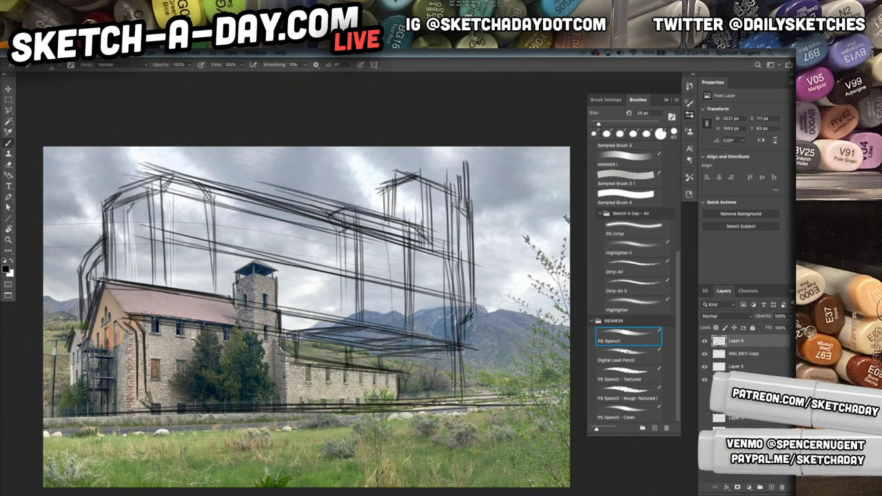
Step: Outline the old building's outer gable side and add long horizontal ground lines along the road's near edge
right_click(447, 355)
key(Escape)
mouse_move(79, 314)
mouse_down()
mouse_move(66, 352)
mouse_move(70, 391)
mouse_up()
mouse_move(67, 356)
mouse_down()
mouse_move(71, 391)
mouse_move(56, 394)
mouse_up()
mouse_move(66, 390)
mouse_down()
mouse_move(55, 399)
mouse_move(218, 423)
mouse_move(380, 424)
mouse_up()
drag(94, 426, 427, 435)
drag(471, 416, 546, 413)
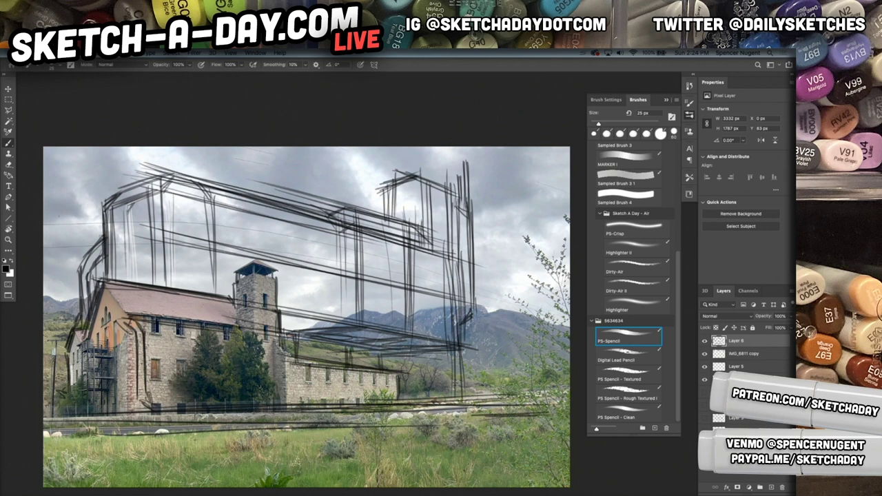
Step: Add a small raised block on the roof beside the far-end volume and reinforce that volume's vertical edge
drag(480, 403, 467, 391)
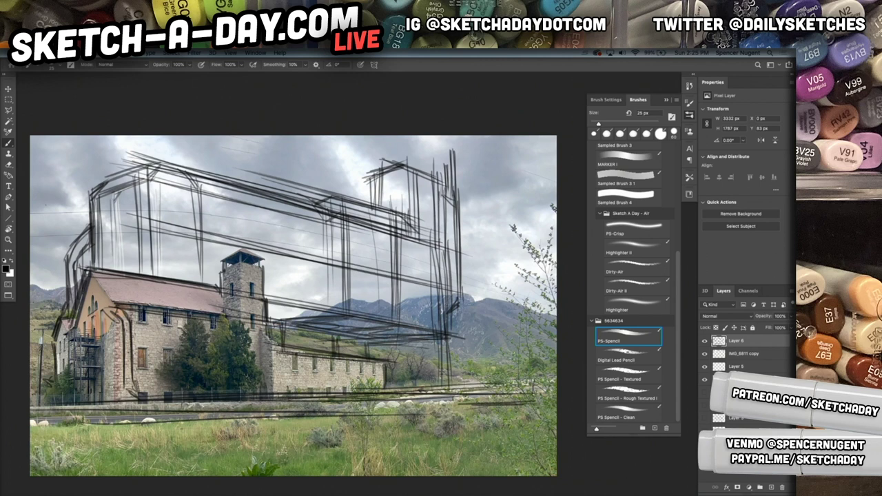
drag(452, 182, 455, 248)
mouse_move(367, 177)
mouse_down()
mouse_move(369, 204)
mouse_move(351, 186)
mouse_move(334, 193)
mouse_move(357, 204)
mouse_move(372, 182)
mouse_move(355, 185)
mouse_up()
drag(345, 151, 337, 190)
mouse_move(334, 154)
mouse_down()
mouse_move(363, 160)
mouse_move(360, 183)
mouse_move(334, 193)
mouse_move(336, 182)
mouse_move(329, 194)
mouse_up()
Step: Extend the box's middle perspective lines past its far end to the photo's edge as a long projecting arm
mouse_move(460, 254)
mouse_down()
mouse_move(471, 269)
mouse_move(471, 336)
mouse_move(471, 313)
mouse_up()
drag(401, 270, 493, 291)
drag(353, 254, 549, 289)
drag(325, 253, 547, 300)
drag(371, 251, 556, 299)
drag(403, 278, 541, 311)
drag(399, 277, 556, 313)
Step: Add vertical strokes rising above the roofline at the box's near end
mouse_move(124, 147)
mouse_down()
mouse_move(133, 240)
mouse_move(128, 233)
mouse_up()
mouse_move(124, 149)
mouse_down()
mouse_move(129, 241)
mouse_move(104, 211)
mouse_up()
drag(104, 160, 100, 190)
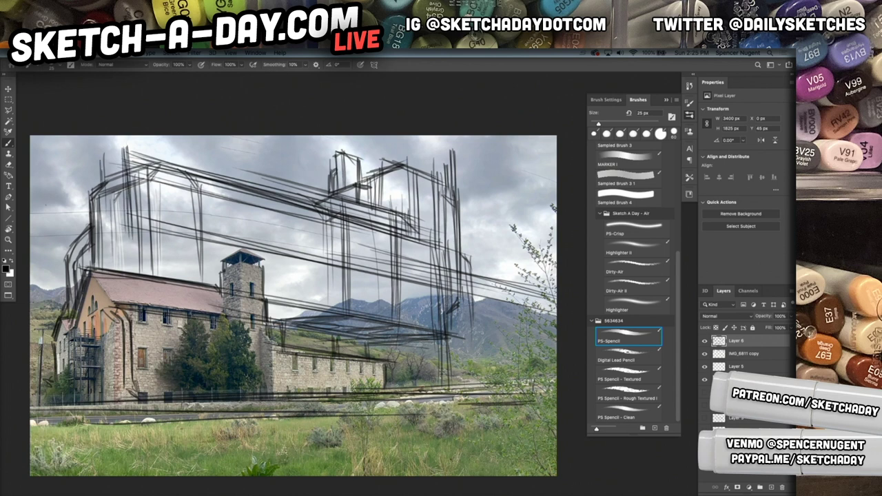
Step: Darken the ground line beyond the low wall and draw the wall's end edges and the stone tower's lower corner
drag(380, 391, 548, 398)
drag(378, 394, 548, 399)
drag(386, 397, 481, 400)
drag(383, 370, 383, 389)
mouse_move(274, 345)
mouse_down()
mouse_move(274, 396)
mouse_move(270, 386)
mouse_up()
drag(269, 346, 259, 334)
drag(264, 328, 264, 340)
drag(261, 302, 276, 361)
Step: Sketch a second stepped support on the stone facade, jogging around the windows from the eave to the ground
drag(113, 310, 126, 313)
drag(130, 384, 137, 394)
drag(136, 334, 136, 379)
mouse_move(135, 338)
mouse_down()
mouse_move(135, 378)
mouse_move(134, 359)
mouse_up()
drag(136, 379, 146, 392)
drag(135, 340, 152, 342)
mouse_move(138, 339)
mouse_down()
mouse_move(151, 342)
mouse_move(151, 327)
mouse_up()
mouse_move(149, 312)
mouse_down()
mouse_move(162, 316)
mouse_move(154, 341)
mouse_up()
drag(136, 345, 149, 346)
mouse_move(139, 340)
mouse_down()
mouse_move(151, 344)
mouse_move(162, 315)
mouse_up()
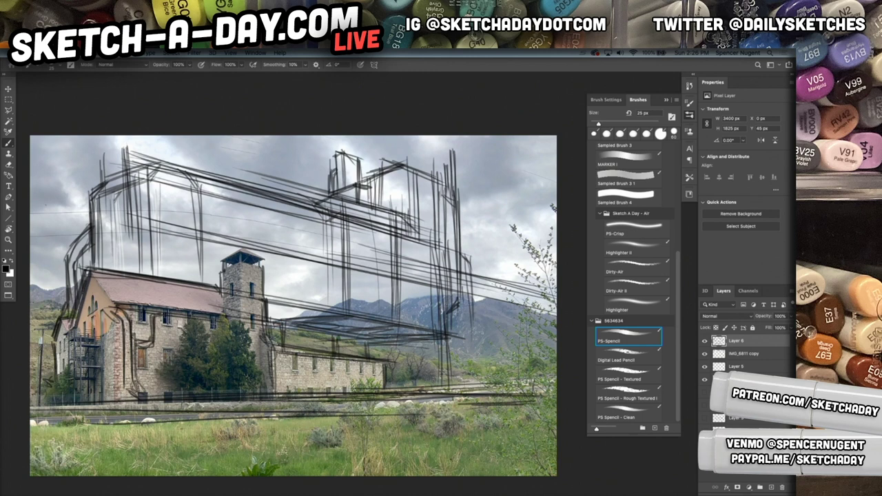
Step: Continue the facade support over the roof slope with a notch at the ridge, and reinforce the roof ridge and tower eave
drag(148, 285, 164, 306)
drag(148, 280, 165, 308)
drag(147, 288, 174, 284)
drag(165, 288, 171, 274)
mouse_move(163, 280)
mouse_down()
mouse_move(176, 276)
mouse_move(164, 275)
mouse_up()
drag(161, 275, 224, 296)
mouse_move(242, 263)
mouse_down()
mouse_move(240, 324)
mouse_move(245, 262)
mouse_move(268, 270)
mouse_up()
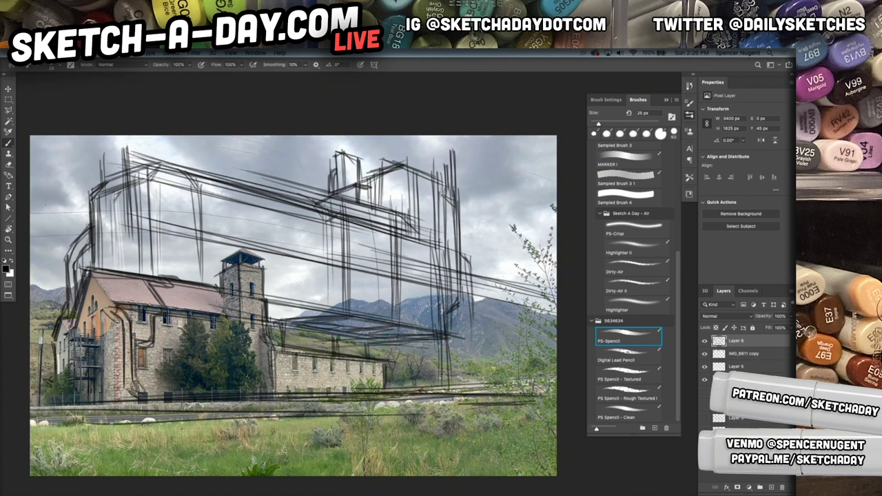
Step: Add a vertical on the low wall and sketch a small boxy extension on the outer side of the near-end projection
mouse_move(287, 355)
mouse_down()
mouse_move(296, 393)
mouse_move(286, 387)
mouse_up()
mouse_move(59, 244)
mouse_down()
mouse_move(50, 285)
mouse_move(59, 287)
mouse_up()
mouse_move(51, 286)
mouse_down()
mouse_move(58, 291)
mouse_move(57, 282)
mouse_up()
mouse_move(56, 249)
mouse_down()
mouse_move(61, 284)
mouse_move(65, 276)
mouse_up()
mouse_move(58, 274)
mouse_down()
mouse_move(66, 272)
mouse_move(57, 277)
mouse_move(65, 287)
mouse_up()
mouse_move(63, 238)
mouse_down()
mouse_move(60, 280)
mouse_move(57, 240)
mouse_move(64, 268)
mouse_up()
drag(69, 273, 63, 283)
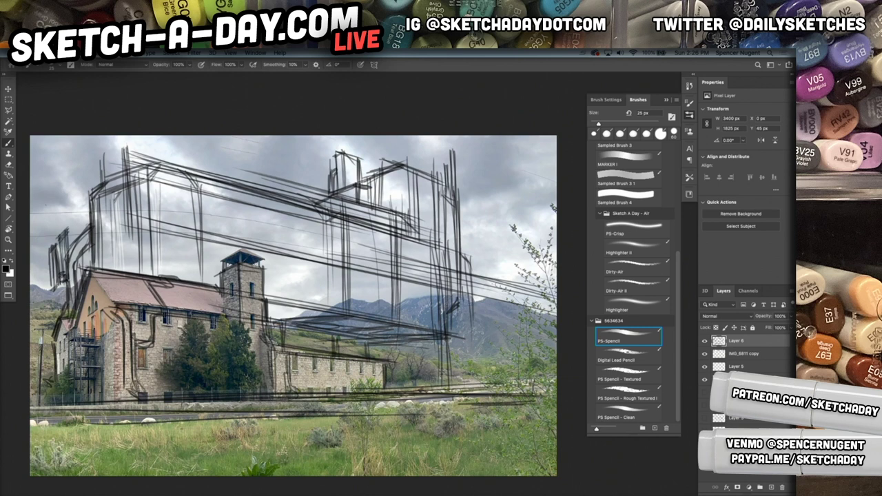
mouse_move(53, 241)
mouse_down()
mouse_move(46, 246)
mouse_move(70, 251)
mouse_up()
drag(76, 238, 73, 265)
Step: Add vertical strokes below the box's middle band and light perspective lines along its long side
drag(342, 248, 342, 304)
drag(341, 309, 333, 316)
mouse_move(299, 309)
mouse_down()
mouse_move(299, 245)
mouse_move(301, 303)
mouse_move(293, 309)
mouse_up()
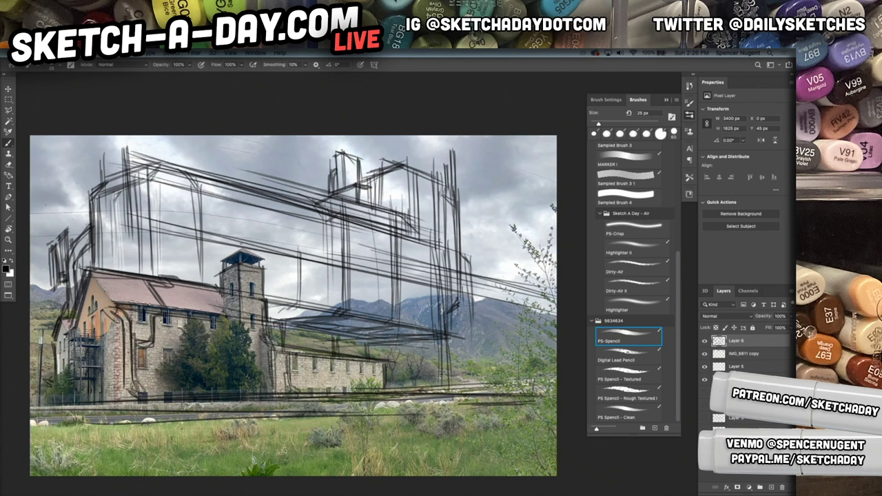
drag(113, 228, 342, 253)
drag(140, 190, 375, 238)
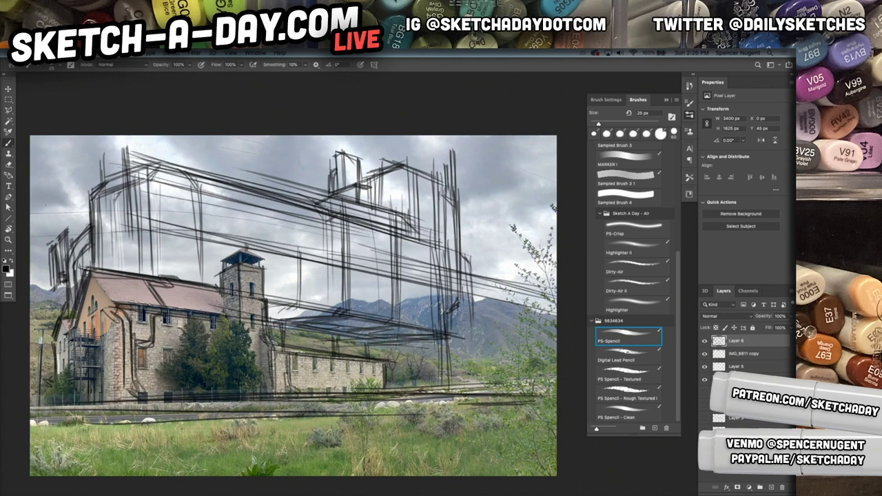
Step: Sketch diagonal bracing across the near half of the box's long side and an angled support behind the stone tower
drag(181, 208, 269, 163)
drag(133, 207, 270, 172)
mouse_move(160, 204)
mouse_down()
mouse_move(274, 171)
mouse_move(213, 245)
mouse_up()
mouse_move(211, 181)
mouse_down()
mouse_move(213, 246)
mouse_move(210, 240)
mouse_up()
drag(210, 197, 210, 228)
mouse_move(196, 183)
mouse_down()
mouse_move(330, 213)
mouse_move(307, 252)
mouse_up()
mouse_move(307, 215)
mouse_down()
mouse_move(309, 252)
mouse_move(290, 256)
mouse_up()
mouse_move(308, 247)
mouse_down()
mouse_move(293, 256)
mouse_move(295, 316)
mouse_move(295, 304)
mouse_move(272, 318)
mouse_up()
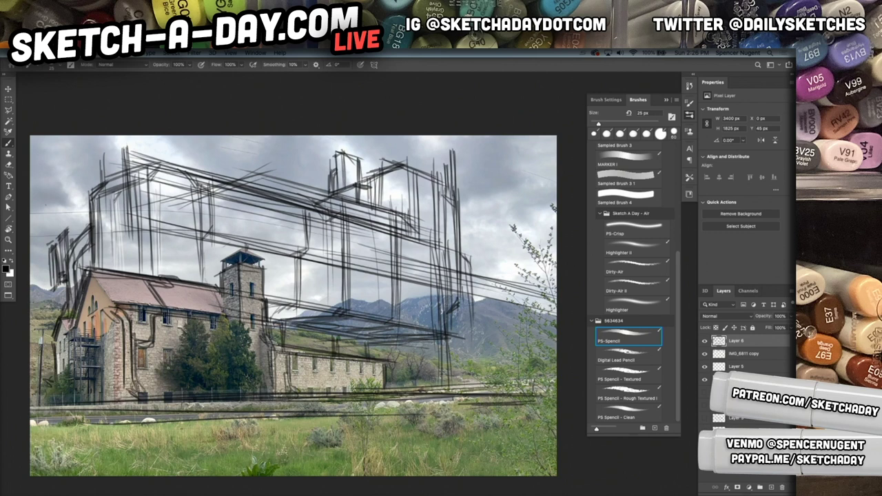
Step: Add a vertical stroke on the stone facade beside the trees and darken the box's outermost far-end edge
drag(163, 349, 163, 396)
mouse_move(472, 258)
mouse_down()
mouse_move(470, 339)
mouse_move(470, 328)
mouse_up()
drag(469, 232, 472, 265)
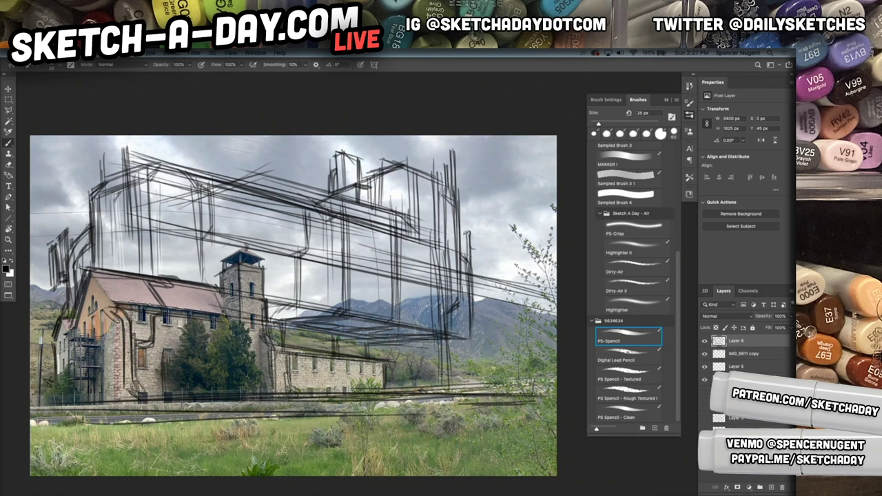
Step: Add an outer vertical at the box's far end, and darken the sloping upper edge and a vertical at its near end
drag(473, 213, 477, 265)
drag(77, 220, 156, 171)
mouse_move(73, 219)
mouse_down()
mouse_move(159, 170)
mouse_move(110, 197)
mouse_up()
drag(76, 206, 146, 164)
drag(87, 196, 153, 161)
drag(107, 182, 159, 158)
mouse_move(88, 207)
mouse_down()
mouse_move(101, 187)
mouse_move(89, 269)
mouse_up()
drag(88, 235, 88, 268)
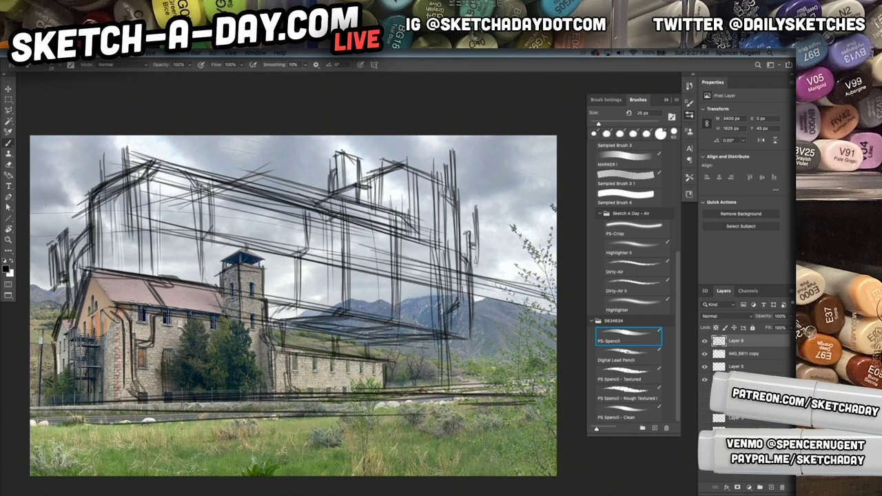
Step: Sketch angled support strokes from the near-end projection down past the gable to the ground, with verticals along the scaffolding
drag(80, 237, 63, 322)
mouse_move(84, 290)
mouse_down()
mouse_move(69, 335)
mouse_move(63, 331)
mouse_move(51, 393)
mouse_up()
mouse_move(54, 343)
mouse_down()
mouse_move(48, 389)
mouse_move(64, 406)
mouse_up()
drag(51, 394, 69, 408)
drag(74, 324, 73, 377)
drag(76, 330, 74, 377)
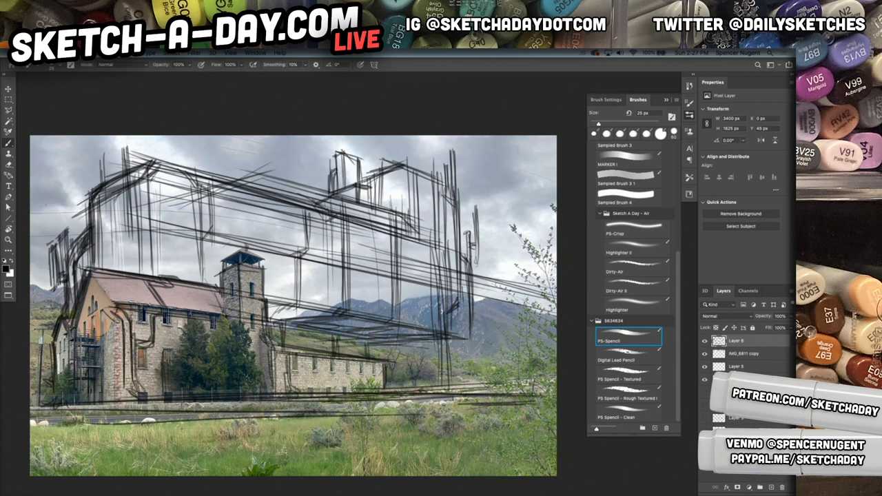
Step: Erase the box's near-end lines above the stone building's roof, shortening the box toward the tower
key(e)
mouse_move(104, 193)
mouse_down()
mouse_move(119, 160)
mouse_move(93, 200)
mouse_move(131, 141)
mouse_move(160, 178)
mouse_move(134, 242)
mouse_move(100, 235)
mouse_move(118, 248)
mouse_move(163, 249)
mouse_move(188, 200)
mouse_move(192, 228)
mouse_up()
mouse_move(200, 189)
mouse_down()
mouse_move(218, 174)
mouse_move(304, 145)
mouse_move(248, 185)
mouse_move(314, 192)
mouse_up()
key(b)
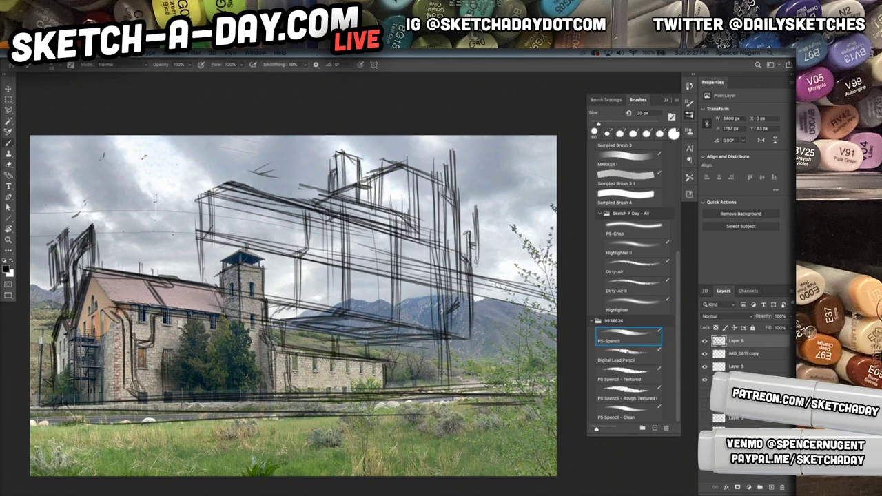
Step: Sketch a long horizontal volume with a rounded end above the stone roof, extending from the near-end projection
mouse_move(219, 185)
mouse_down()
mouse_move(145, 217)
mouse_move(157, 218)
mouse_move(144, 225)
mouse_move(154, 276)
mouse_up()
drag(152, 219, 151, 276)
drag(76, 231, 171, 236)
mouse_move(69, 234)
mouse_down()
mouse_move(183, 232)
mouse_move(169, 259)
mouse_move(89, 258)
mouse_up()
drag(166, 258, 91, 252)
mouse_move(131, 256)
mouse_down()
mouse_move(95, 258)
mouse_move(86, 270)
mouse_up()
mouse_move(114, 255)
mouse_down()
mouse_move(85, 278)
mouse_move(139, 253)
mouse_move(117, 253)
mouse_move(158, 261)
mouse_move(183, 233)
mouse_move(174, 259)
mouse_move(181, 256)
mouse_up()
drag(128, 235, 197, 233)
drag(73, 233, 182, 231)
drag(96, 235, 169, 244)
mouse_move(94, 260)
mouse_down()
mouse_move(182, 262)
mouse_move(187, 235)
mouse_up()
Step: Draw verticals at the shortened box's near end and extend its sloping top edge toward the rounded volume
mouse_move(173, 205)
mouse_down()
mouse_move(169, 231)
mouse_move(190, 261)
mouse_up()
drag(194, 196, 199, 274)
drag(207, 193, 209, 284)
drag(157, 207, 155, 228)
mouse_move(153, 215)
mouse_down()
mouse_move(153, 229)
mouse_move(212, 197)
mouse_move(179, 204)
mouse_up()
mouse_move(150, 209)
mouse_down()
mouse_move(149, 241)
mouse_move(90, 255)
mouse_move(76, 285)
mouse_up()
Step: Outline the bent leg of the rounded volume and close its lower end beside the gable
mouse_move(91, 225)
mouse_down()
mouse_move(71, 241)
mouse_move(60, 307)
mouse_up()
mouse_move(60, 299)
mouse_down()
mouse_move(67, 315)
mouse_move(75, 313)
mouse_up()
drag(59, 298, 73, 314)
drag(63, 272, 58, 304)
drag(62, 310, 71, 313)
drag(88, 269, 79, 296)
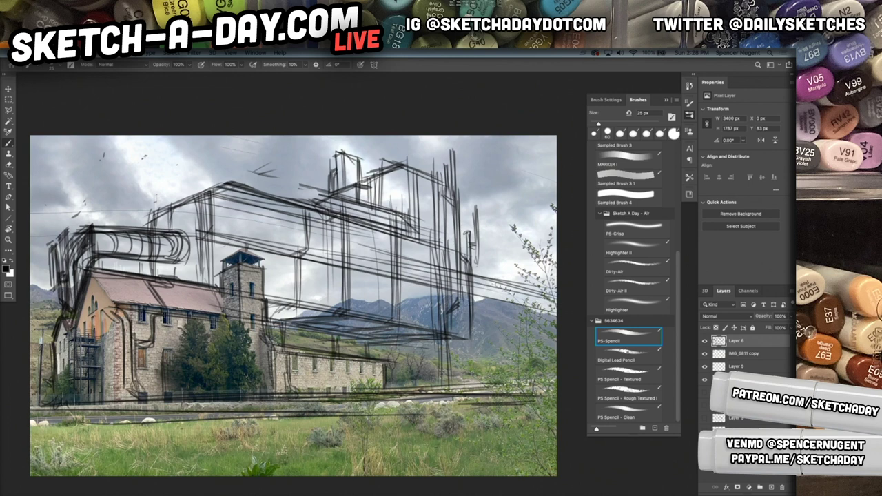
Step: Round off the box's lower far corner and sketch its underside edges above the low stone wall
drag(470, 330, 459, 339)
drag(370, 344, 367, 352)
drag(354, 332, 339, 343)
mouse_move(351, 333)
mouse_down()
mouse_move(339, 341)
mouse_move(288, 335)
mouse_up()
drag(310, 323, 291, 338)
mouse_move(364, 330)
mouse_down()
mouse_move(342, 343)
mouse_move(360, 357)
mouse_move(462, 339)
mouse_move(468, 309)
mouse_up()
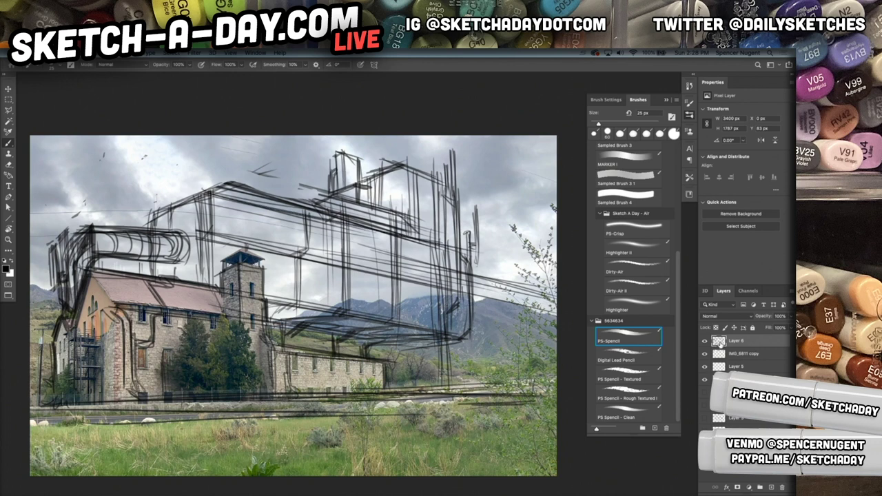
Step: Lower the sketch layer's opacity to 30%
key(v)
key(3)
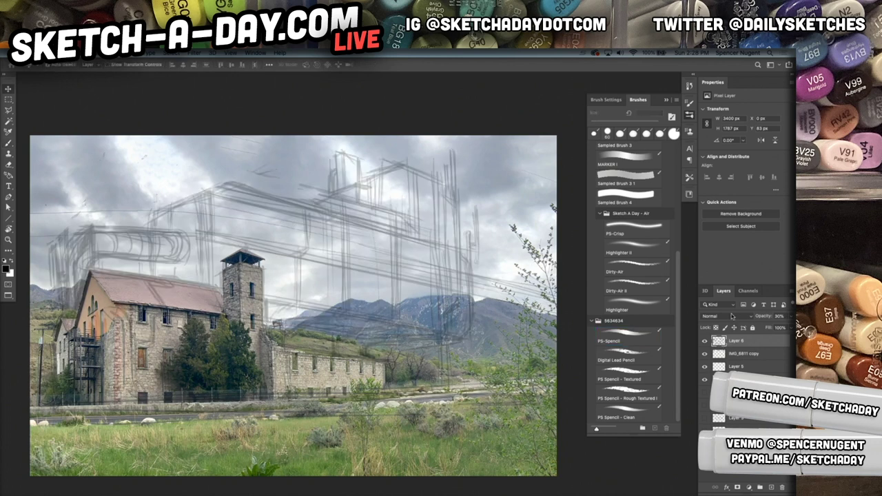
key(1)
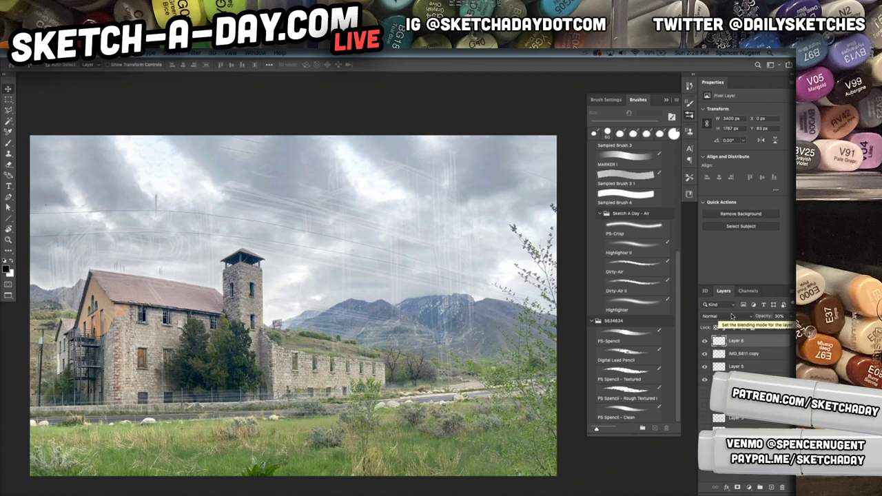
key(super+o)
key(super+Tab)
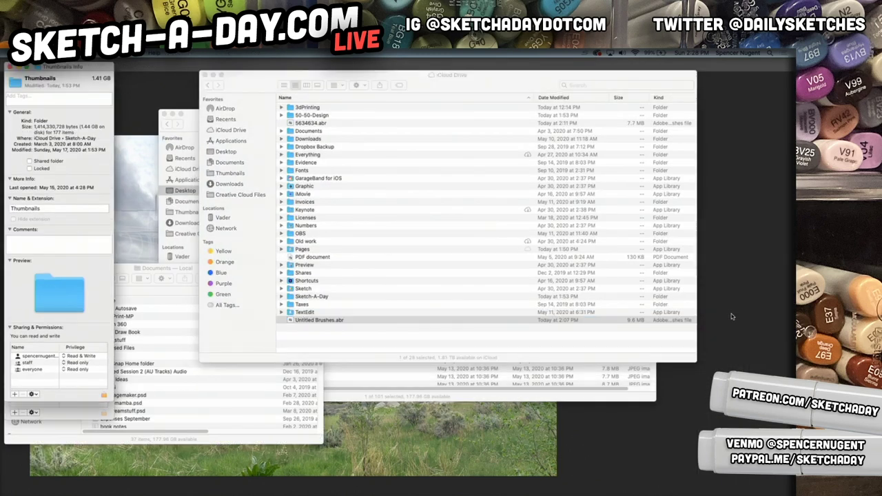
key(super+Tab)
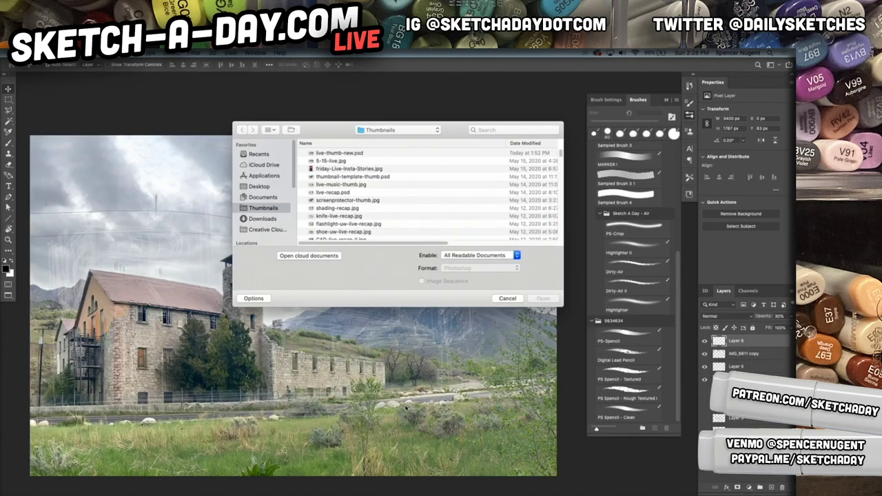
key(Escape)
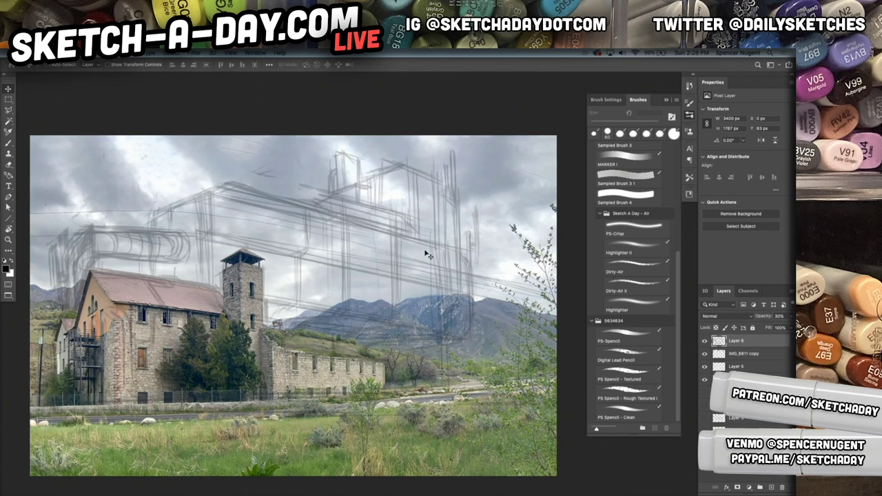
Step: Try several opacity levels on the sketch layer and set it to 70%
key(b)
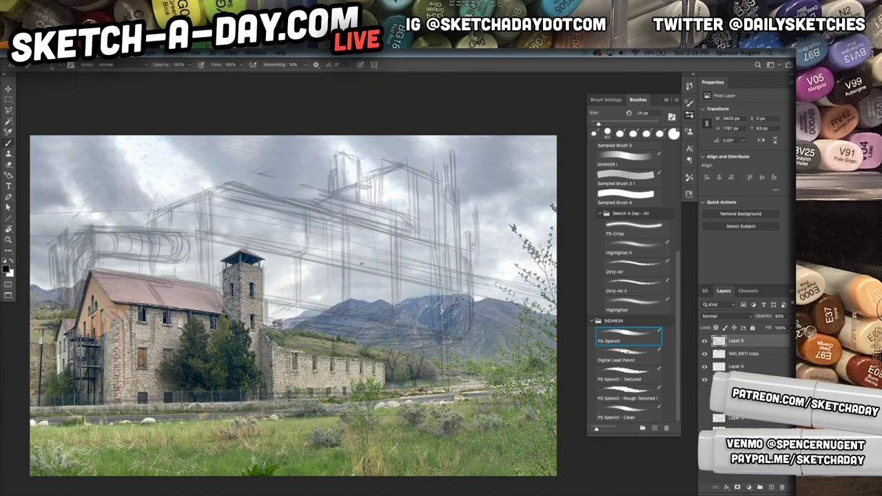
key(5)
key(3)
key(v)
key(2)
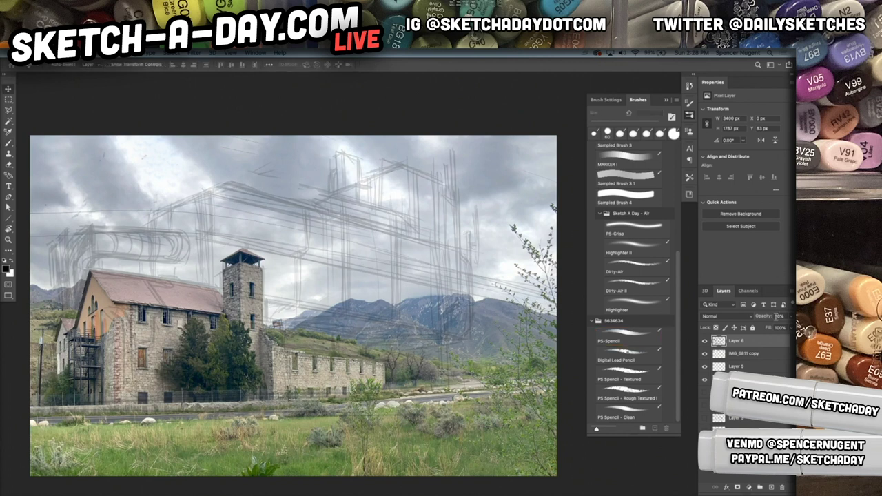
key(1)
key(5)
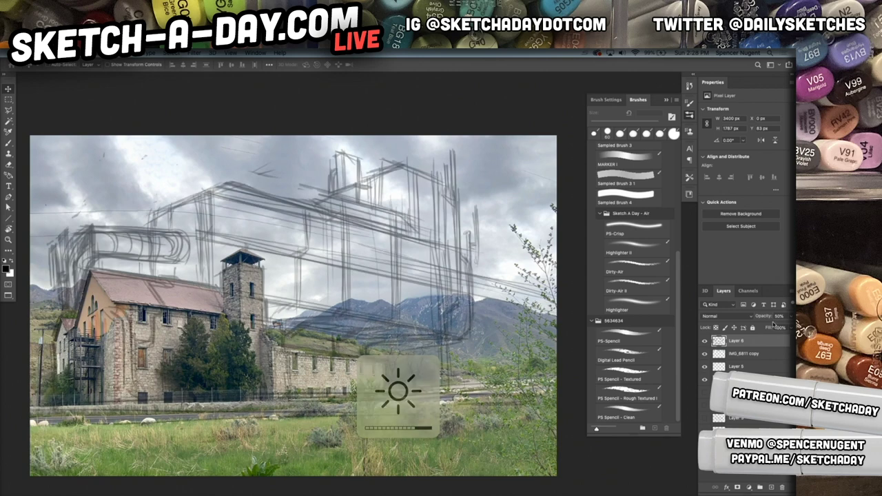
key(7)
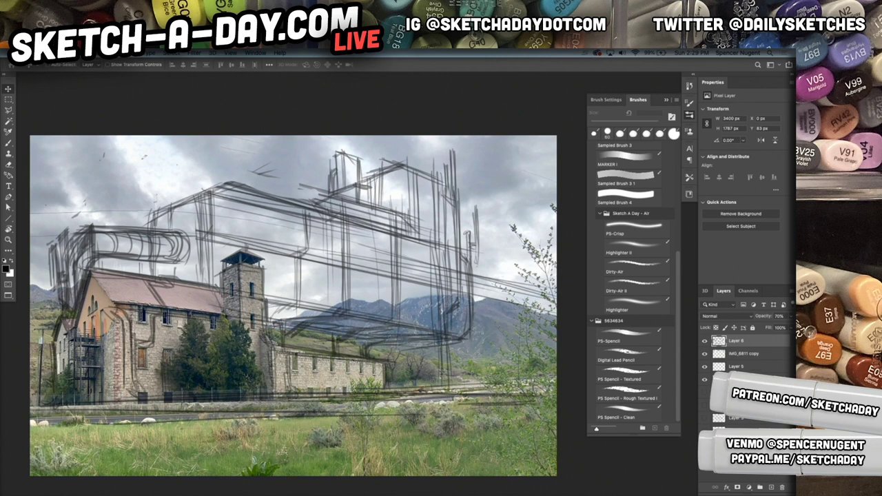
Step: Compare the photo with and without the sketch layer, and undo a short trial stroke on the roof
click(704, 341)
click(704, 342)
key(b)
mouse_move(143, 279)
mouse_down()
mouse_move(30, 359)
mouse_move(140, 290)
mouse_up()
key(super+z)
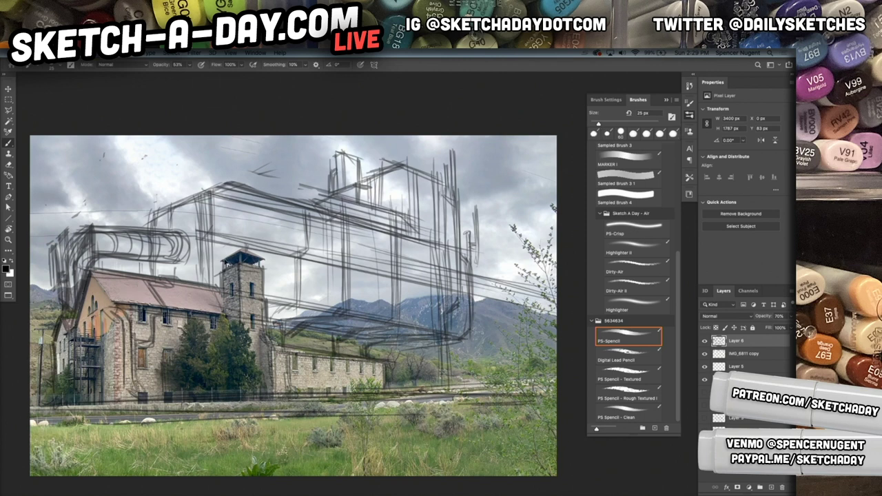
Step: Add a new layer above the sketch and set the brush opacity to 100%, undoing a trial stroke
key(ctrl+shift+n)
key(Return)
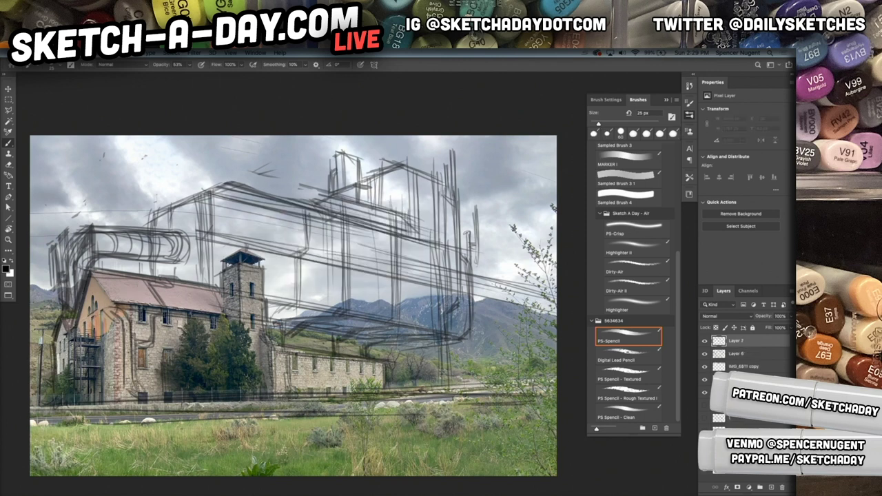
mouse_move(138, 292)
mouse_down()
mouse_move(30, 356)
mouse_move(134, 295)
mouse_up()
key(super+z)
key(0)
Step: Draw a dark diagonal across the building's gable, and try a sloping edge up to the box's near corner before undoing it
mouse_move(31, 352)
mouse_down()
mouse_move(129, 295)
mouse_move(38, 343)
mouse_move(62, 343)
mouse_up()
drag(52, 345, 59, 353)
mouse_move(127, 224)
mouse_down()
mouse_move(230, 182)
mouse_move(89, 241)
mouse_up()
drag(95, 237, 222, 189)
drag(112, 221, 88, 244)
key(super+z)
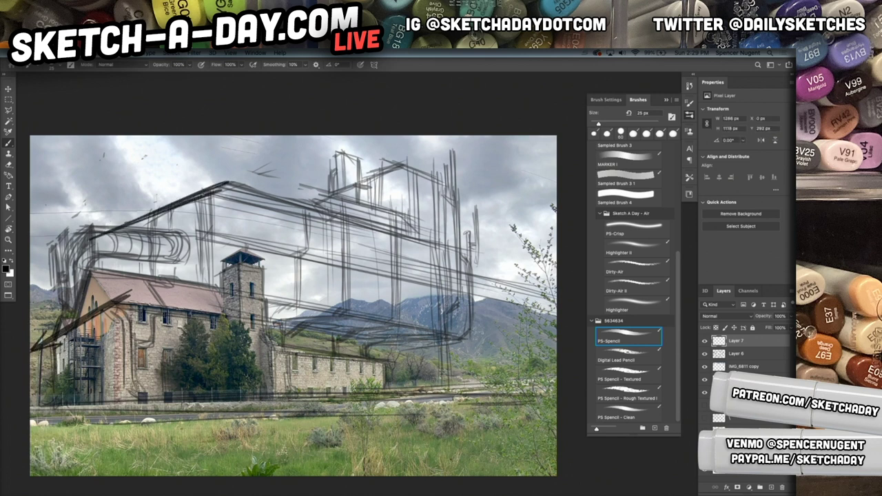
key(super+z)
Step: Draw a heavy diagonal edge from the box's near upper corner down across the rounded volume and past the gable
mouse_move(147, 232)
mouse_down()
mouse_move(204, 191)
mouse_move(209, 249)
mouse_up()
drag(207, 188, 46, 314)
drag(171, 212, 37, 317)
mouse_move(187, 199)
mouse_down()
mouse_move(39, 314)
mouse_move(115, 258)
mouse_up()
Step: Draw dark verticals at the box's near corner, a long perspective line along its top edge, and short strokes over the gable roof
mouse_move(210, 186)
mouse_down()
mouse_move(116, 253)
mouse_move(213, 283)
mouse_up()
drag(205, 167, 205, 281)
mouse_move(172, 178)
mouse_down()
mouse_move(491, 272)
mouse_move(489, 262)
mouse_move(518, 268)
mouse_move(543, 285)
mouse_up()
drag(206, 182, 211, 276)
drag(115, 262, 93, 301)
drag(113, 275, 95, 310)
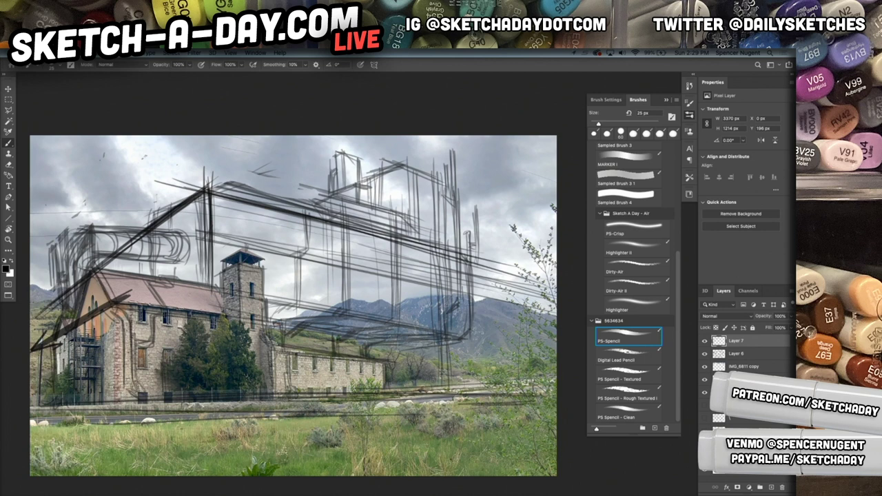
Step: Darken the rounded volume's end and add a small bracket shape beneath it
mouse_move(161, 218)
mouse_down()
mouse_move(159, 275)
mouse_move(181, 263)
mouse_up()
drag(181, 263, 164, 273)
drag(174, 230, 169, 260)
mouse_move(169, 231)
mouse_down()
mouse_move(184, 248)
mouse_move(184, 265)
mouse_move(181, 233)
mouse_up()
drag(188, 233, 186, 262)
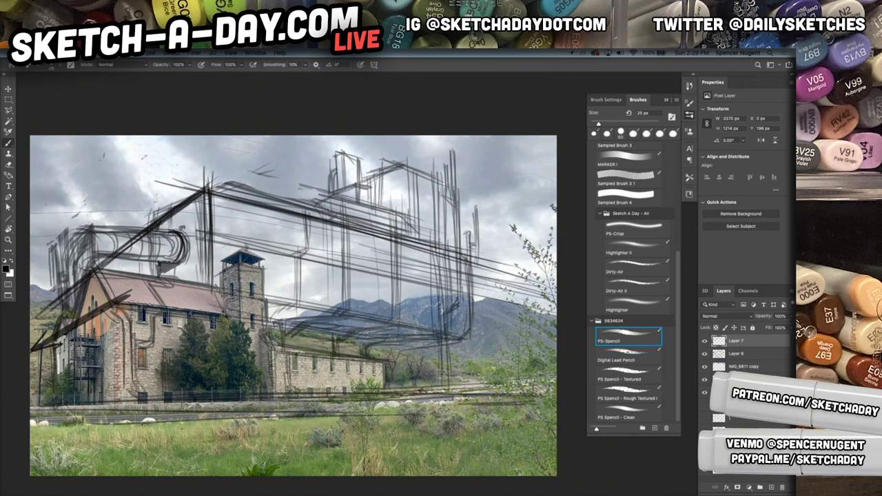
drag(186, 206, 191, 282)
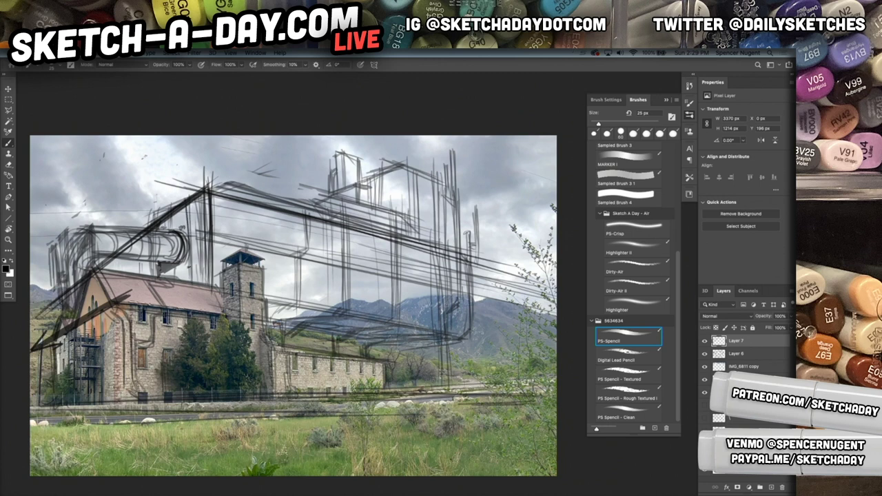
Step: Darken the rounded volume's bent outer side and reinforce its top edge with long strokes
mouse_move(86, 230)
mouse_down()
mouse_move(69, 243)
mouse_move(62, 295)
mouse_up()
drag(81, 234, 63, 272)
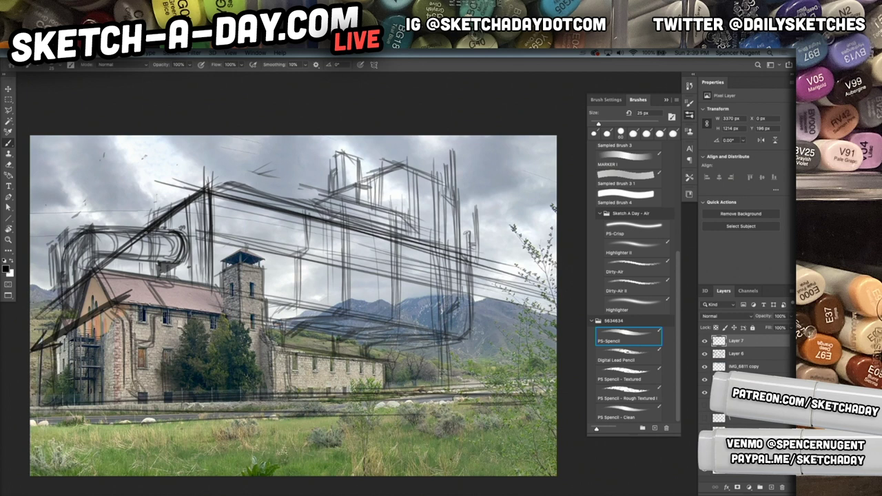
drag(78, 222, 174, 235)
drag(73, 222, 179, 236)
drag(71, 222, 170, 233)
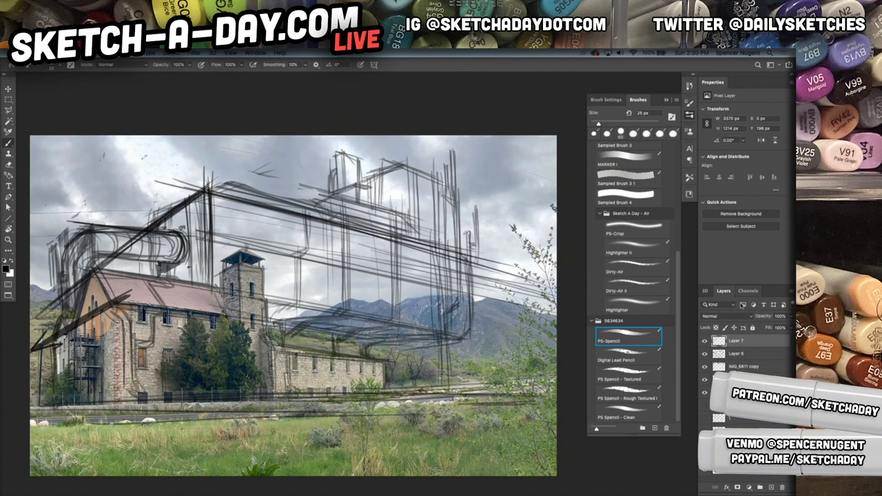
Step: Merge the new line layer into the sketch layer below it and check the merged layer's visibility
click(751, 357)
click(755, 346)
key(super+e)
click(705, 341)
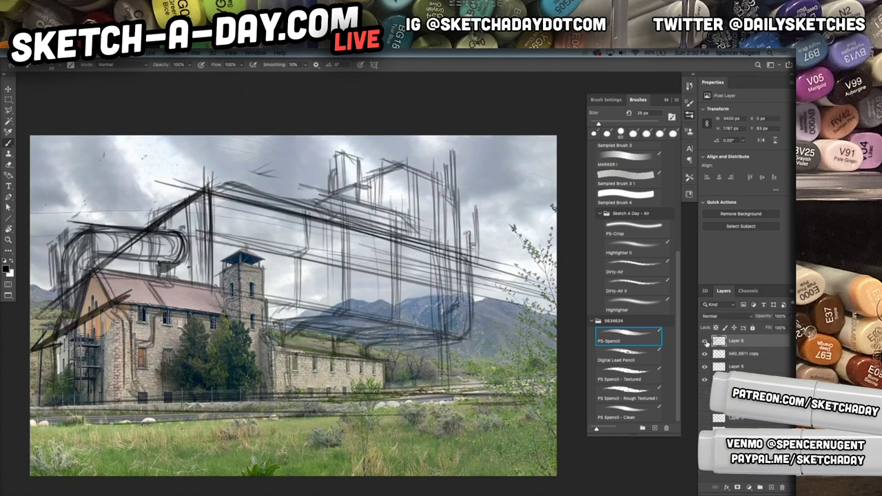
Step: Set the merged sketch layer's opacity to 40%
key(v)
key(2)
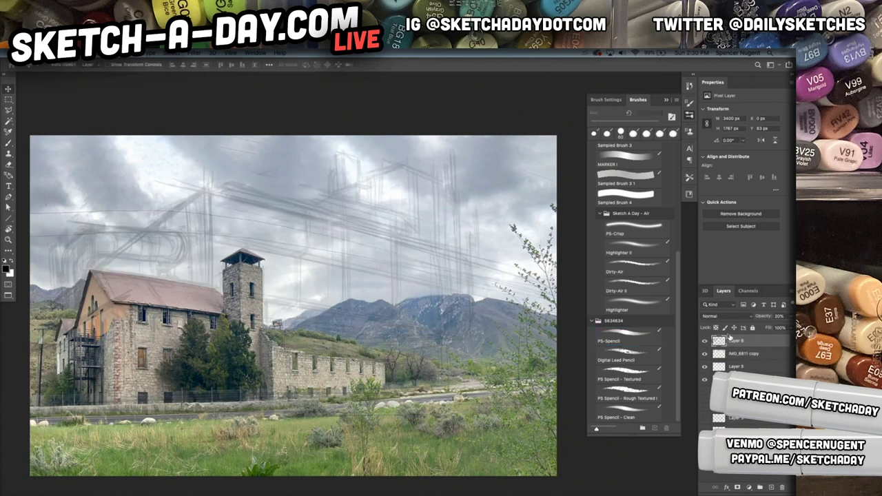
key(0)
key(6)
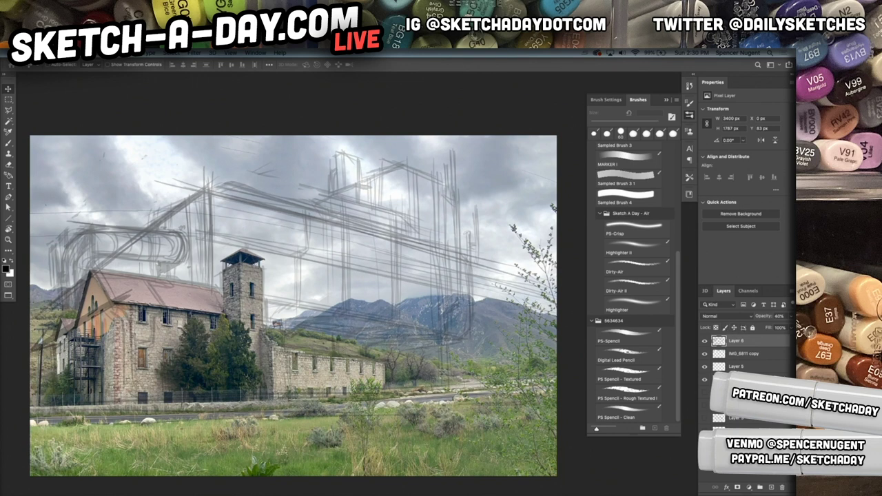
Step: On the photo layer, select the stone building with Select Subject, discarding a rectangular selection around it
click(750, 380)
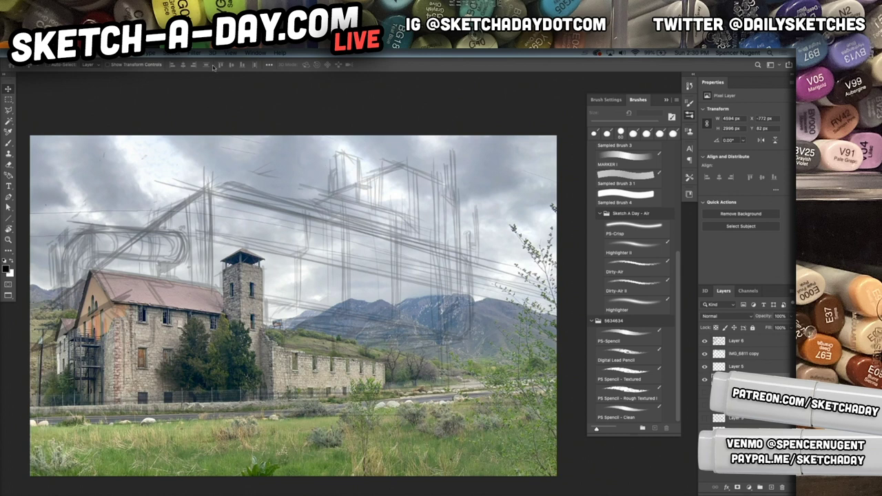
key(m)
drag(26, 205, 401, 432)
click(191, 53)
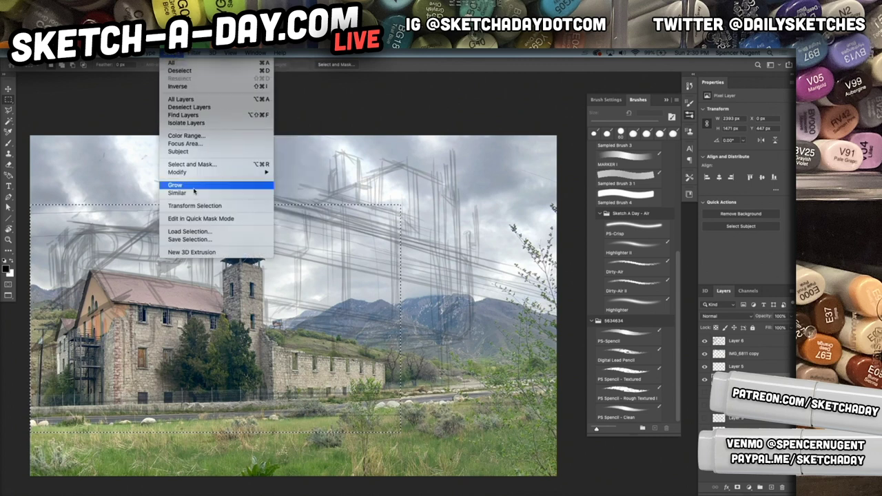
click(199, 149)
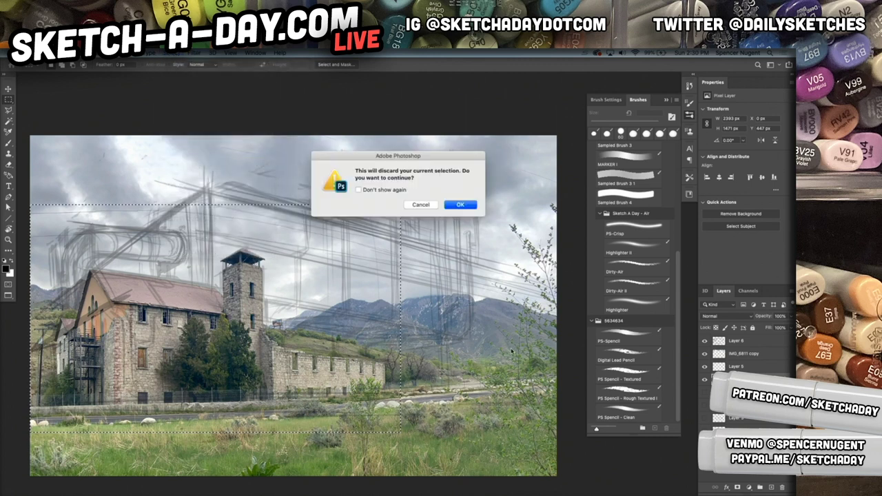
click(453, 206)
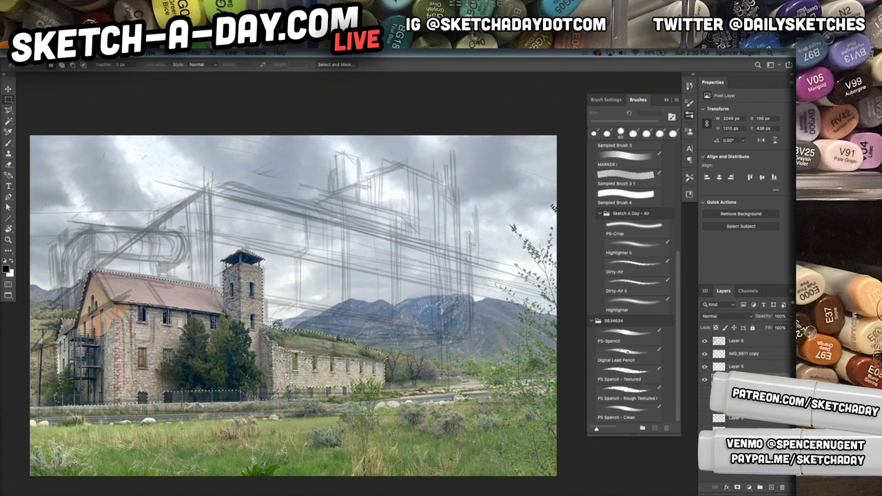
Step: Show the building selection as a Quick Mask, close up on the tower and low wall
scroll(235, 402, up, 3)
key(l)
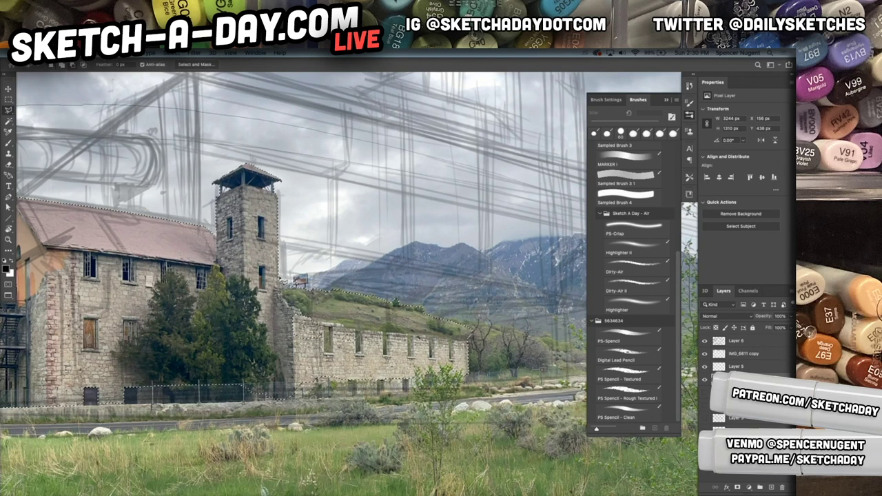
key(q)
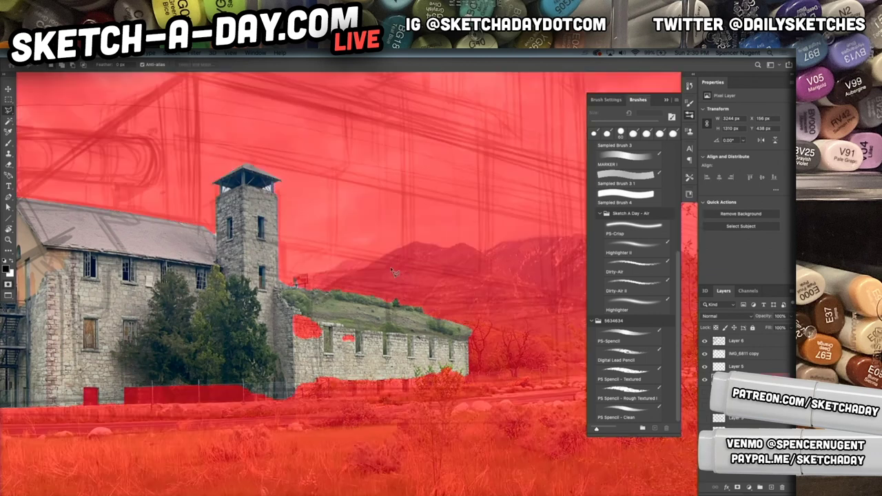
drag(400, 314, 388, 313)
Step: Set up the Hard Round brush at 20 px for painting on the Quick Mask
key(b)
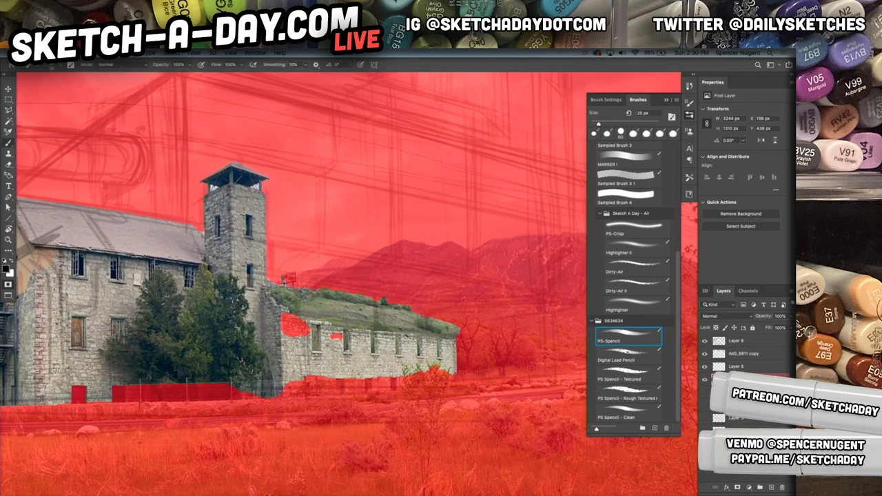
right_click(308, 297)
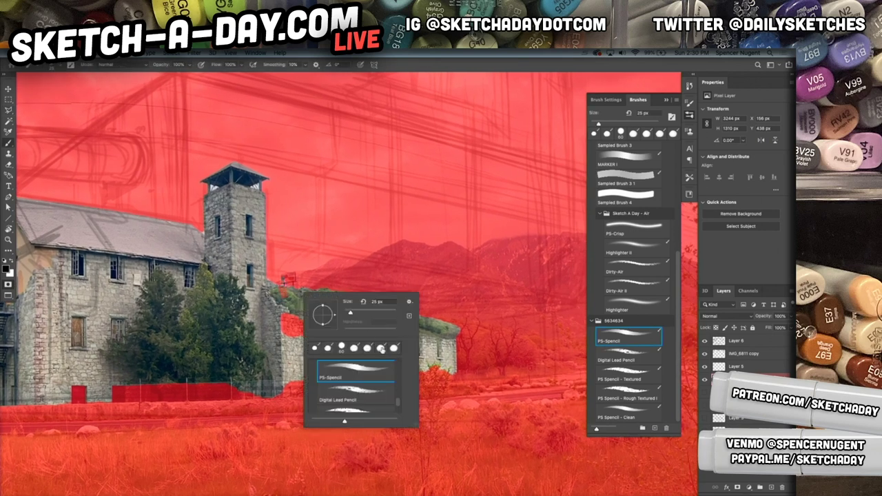
scroll(398, 403, up, 5)
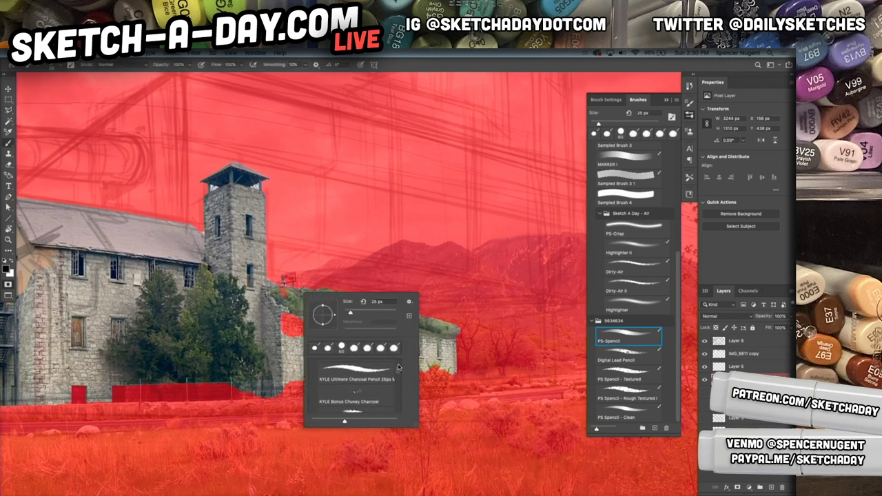
click(314, 377)
click(314, 365)
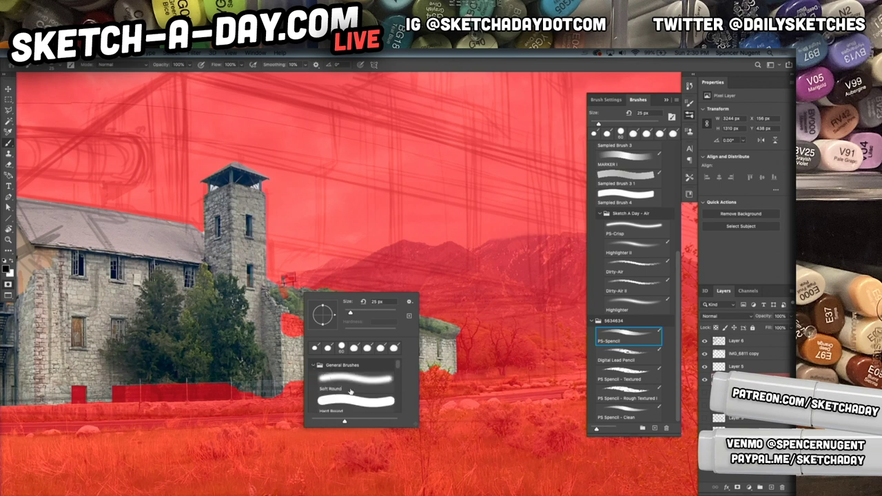
click(339, 398)
drag(351, 315, 349, 313)
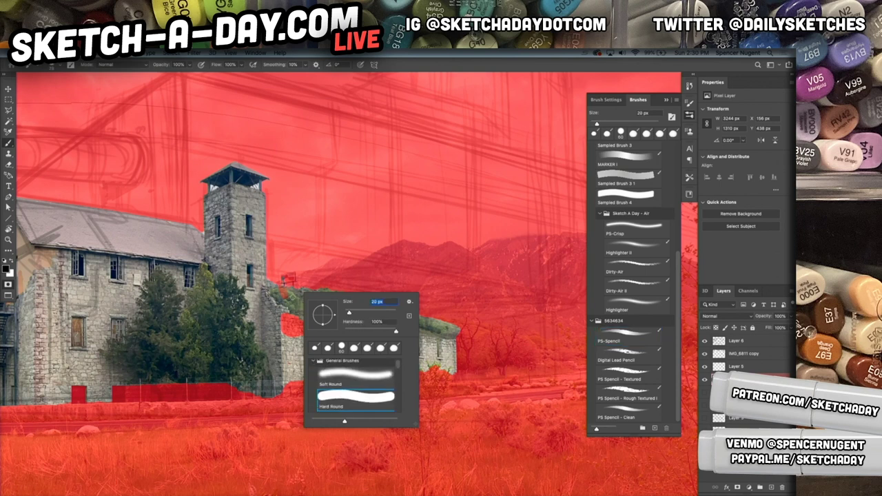
key(Return)
Step: Mask out the grassy hillside behind the low wall by painting along the wall's top edge and filling the area above it
drag(298, 293, 271, 290)
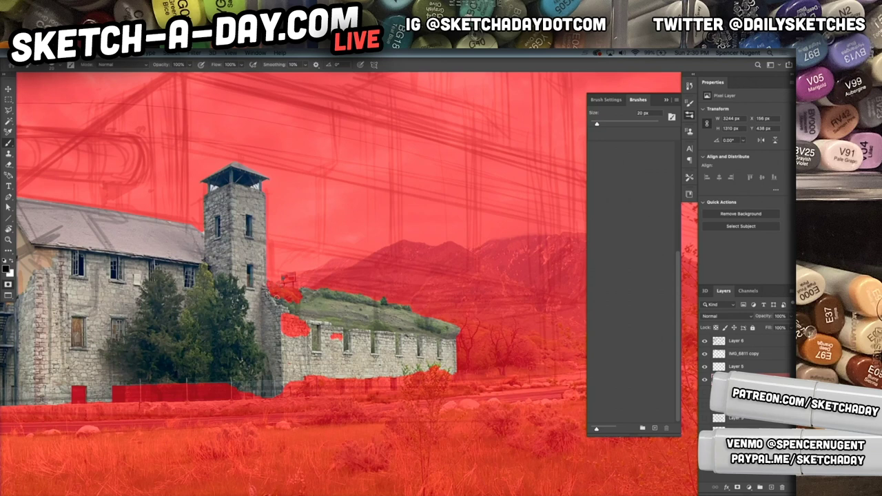
mouse_move(308, 318)
mouse_down()
mouse_move(456, 338)
mouse_move(452, 327)
mouse_move(419, 318)
mouse_up()
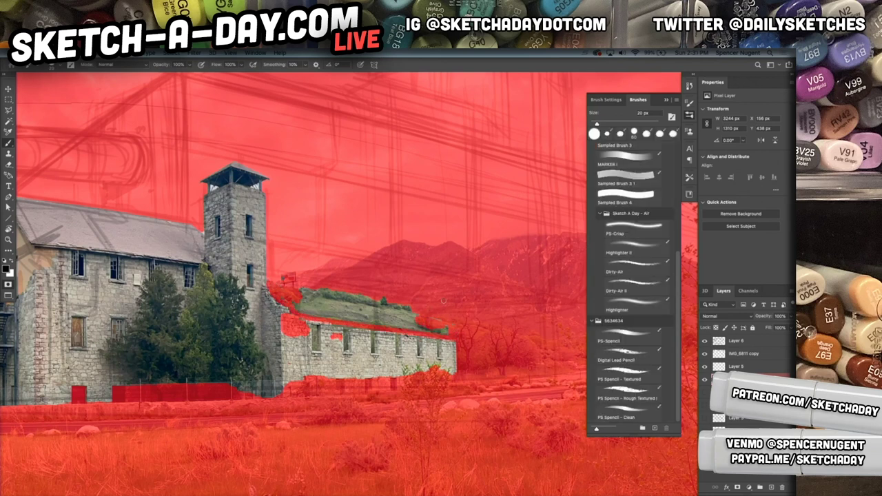
key(g)
click(414, 323)
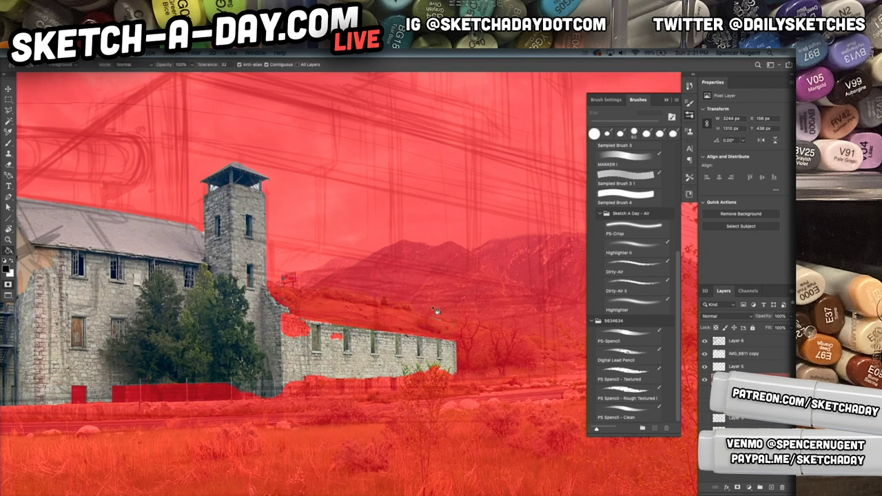
Step: Paint the missing stone patches near the tower end of the low wall back into the building selection with white
key(b)
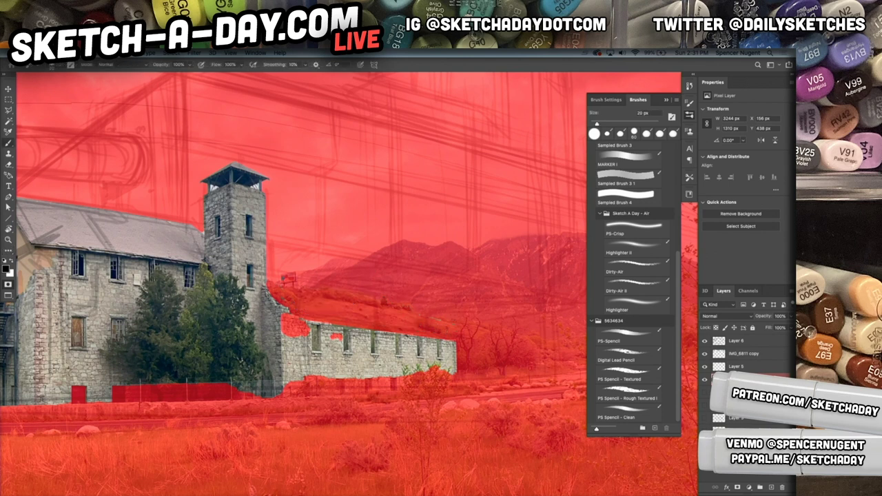
key(x)
drag(291, 332, 301, 329)
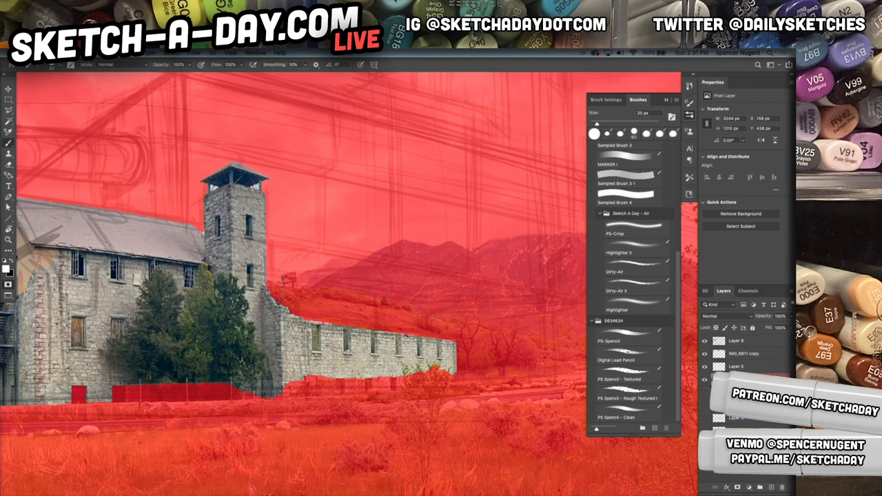
Step: Mask out the first five window openings along the top of the low wall, reducing the brush to 9 px
scroll(361, 349, up, 6)
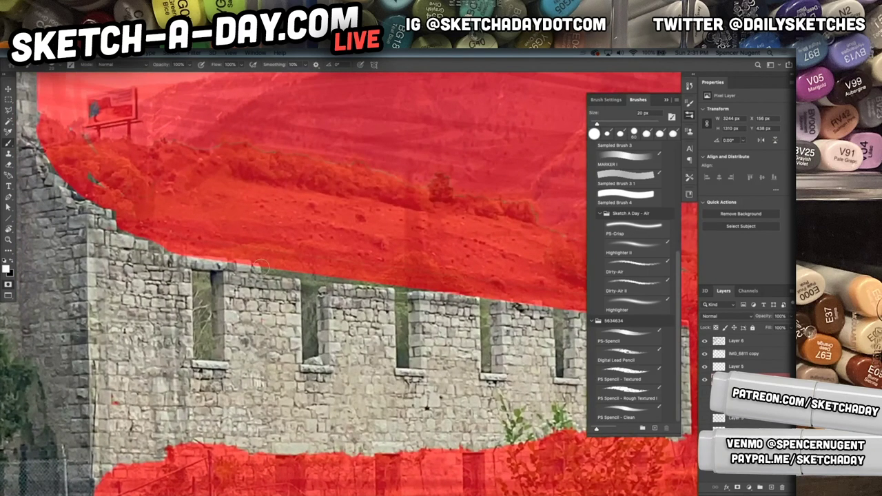
key(x)
drag(311, 349, 315, 282)
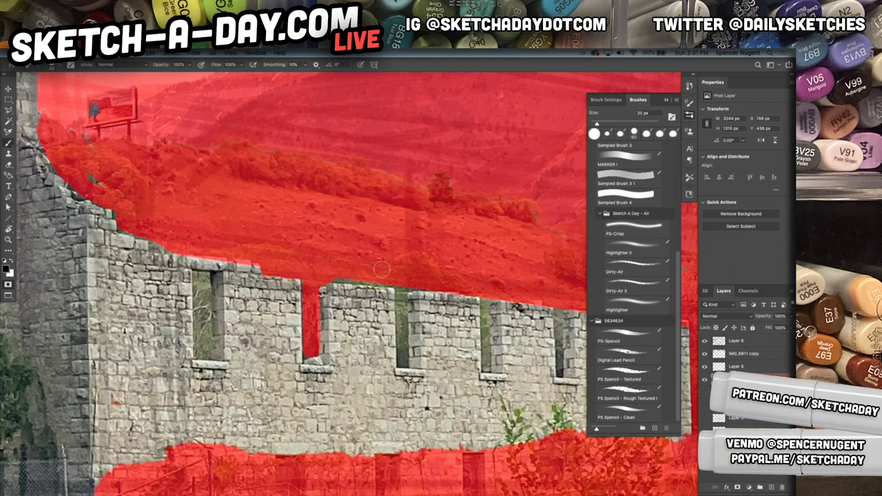
key(bracketleft)
key(bracketleft)
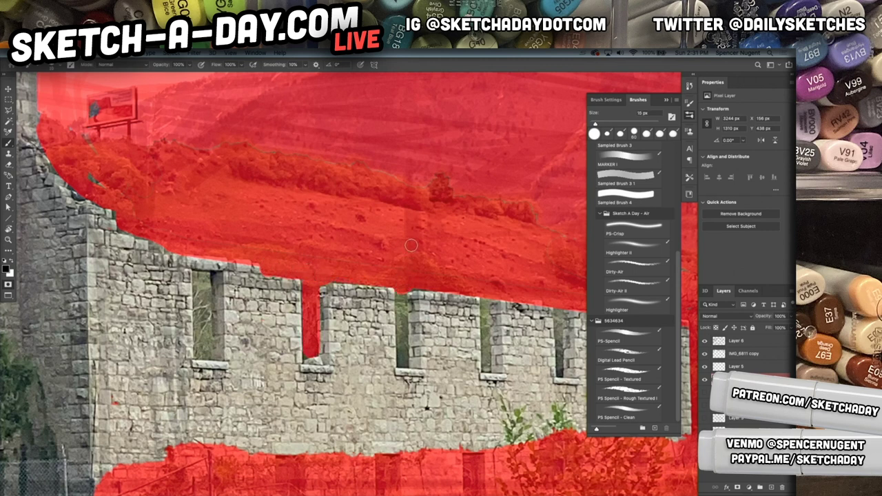
drag(400, 364, 405, 362)
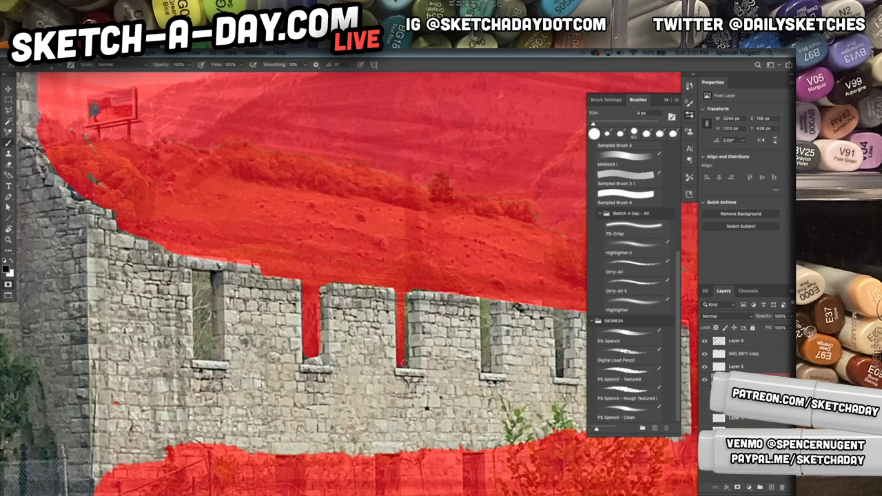
drag(407, 321, 406, 295)
drag(486, 366, 487, 303)
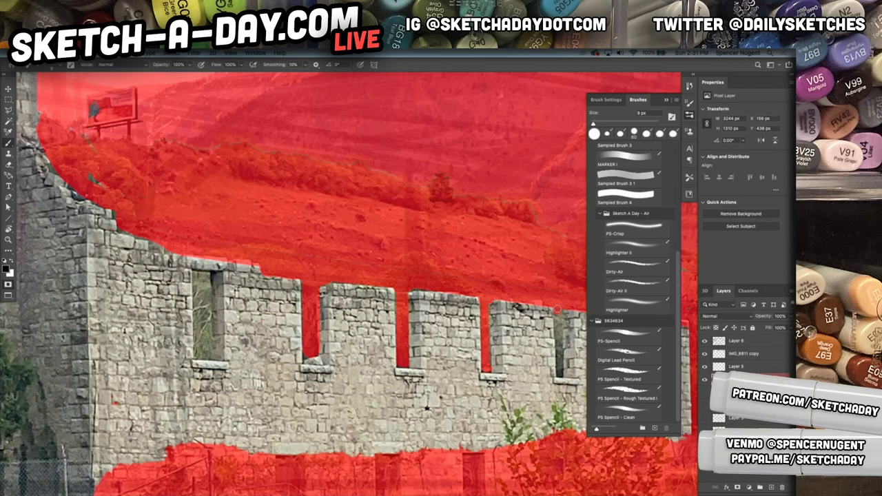
drag(560, 371, 562, 308)
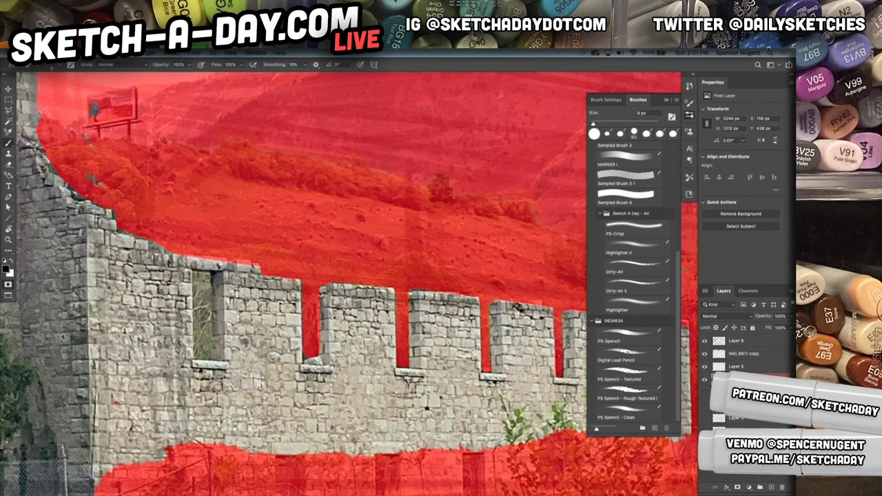
mouse_move(207, 276)
mouse_down()
mouse_move(196, 276)
mouse_move(198, 357)
mouse_move(208, 284)
mouse_move(203, 348)
mouse_up()
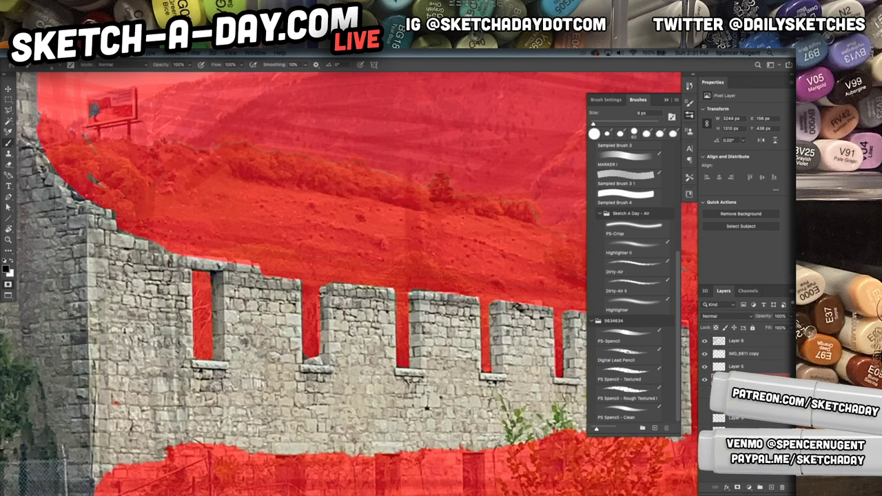
Step: Mask out the last window opening at the far end of the low wall
key(ctrl+0)
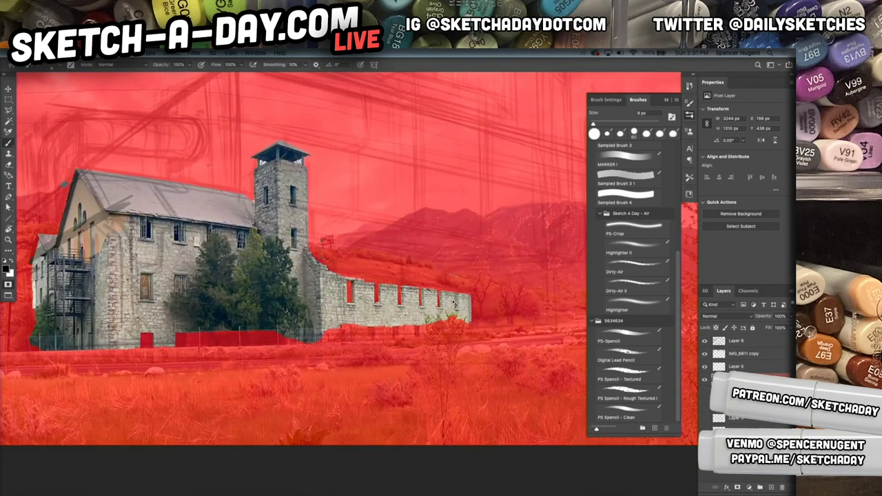
scroll(454, 302, up, 5)
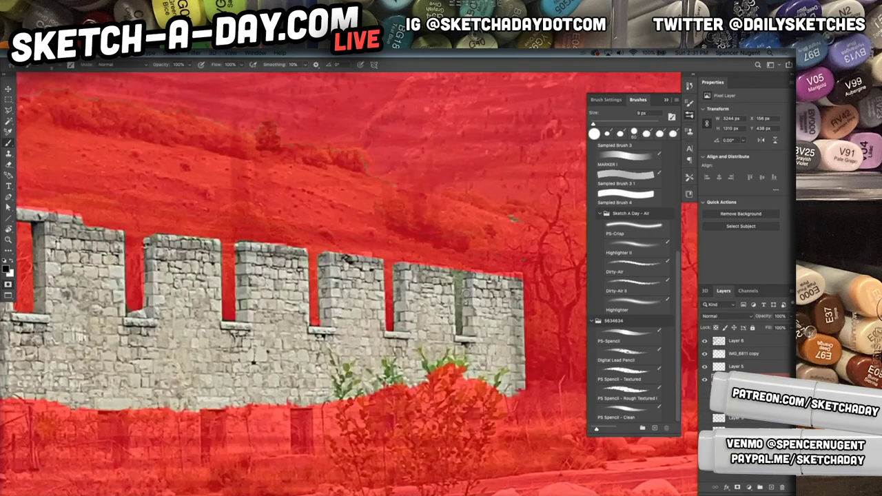
drag(459, 332, 459, 311)
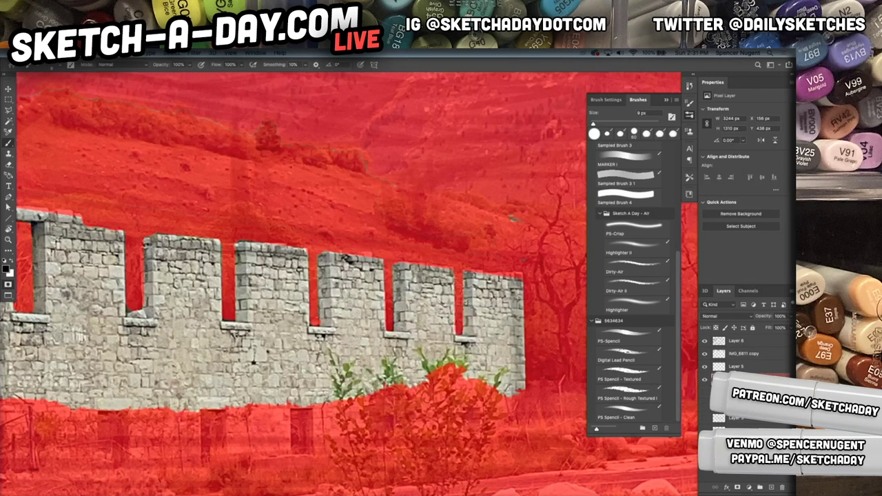
Step: Convert the edited Quick Mask back into a selection
scroll(461, 312, down, 5)
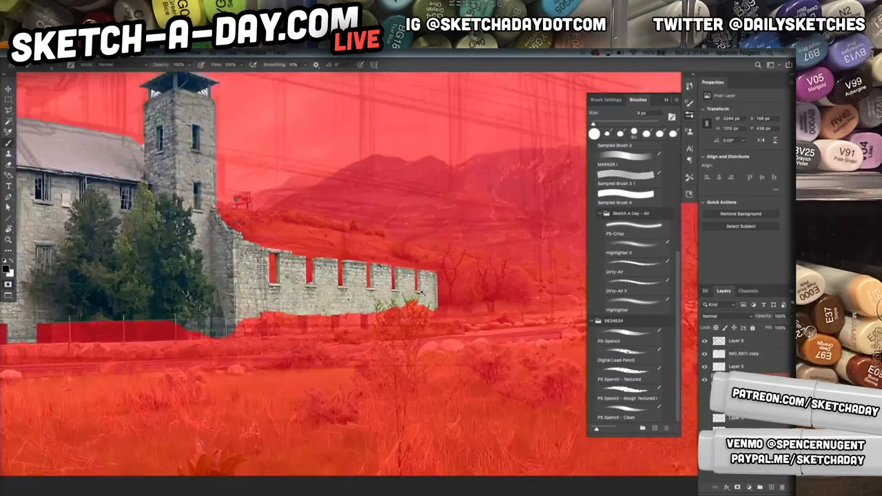
scroll(422, 293, up, 5)
key(q)
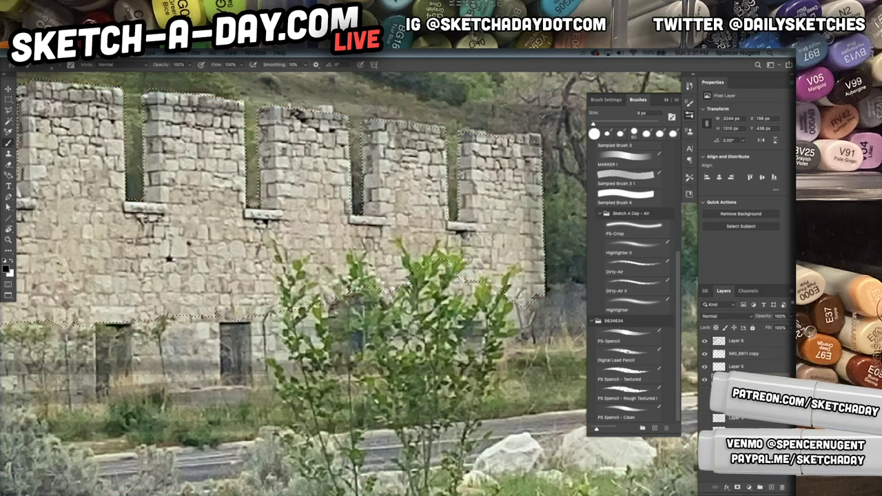
click(172, 53)
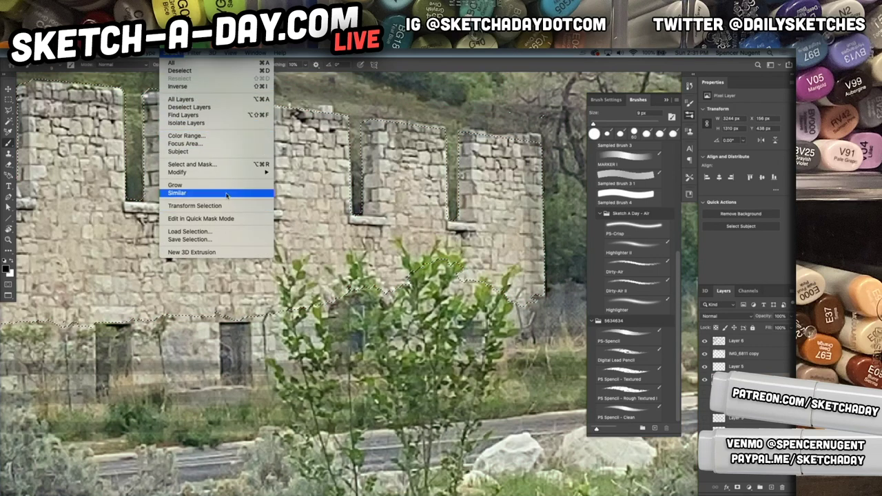
mouse_move(247, 173)
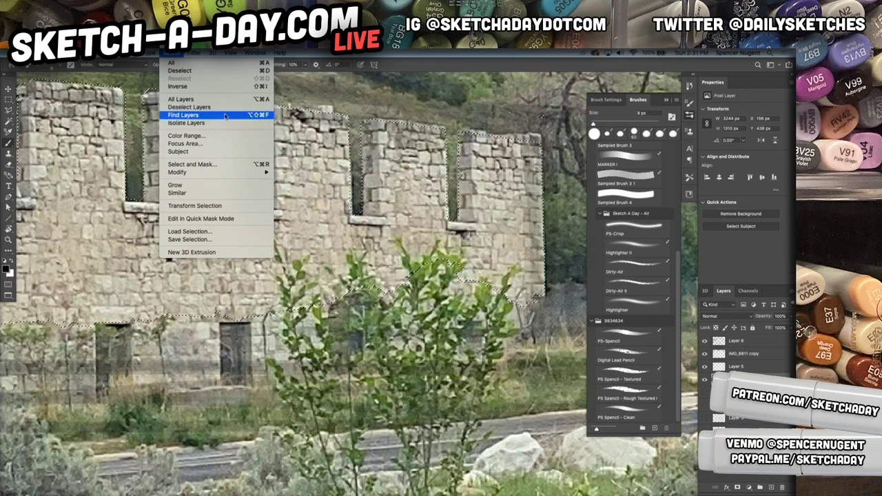
mouse_move(84, 52)
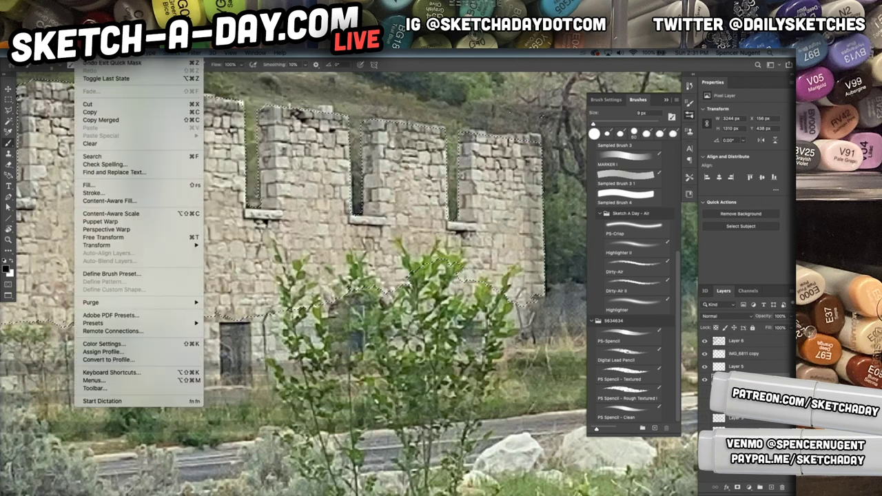
click(158, 93)
key(super+d)
mouse_move(459, 333)
mouse_down()
mouse_move(369, 399)
mouse_move(391, 402)
mouse_move(379, 402)
mouse_up()
key(super+space)
key(super+shift+d)
Step: Add the building's fenced base and its lower corner beside the fire escape to the selection with the Polygonal Lasso
key(l)
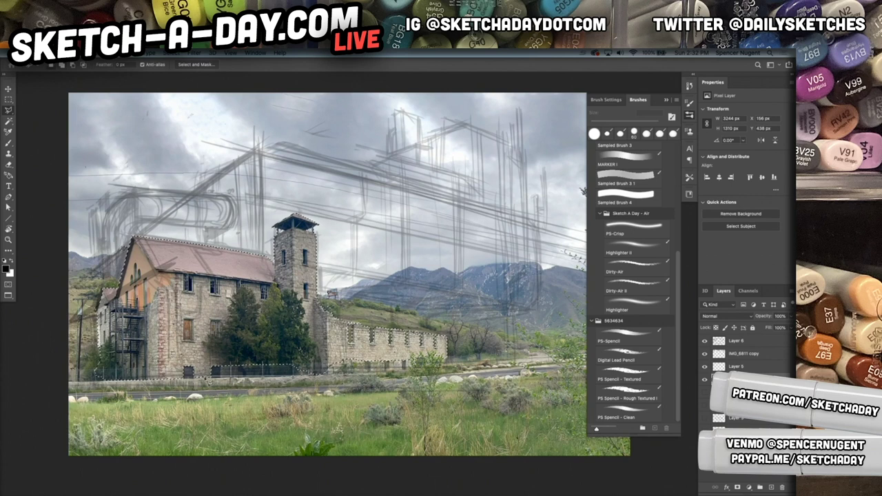
shift+click(208, 358)
click(310, 355)
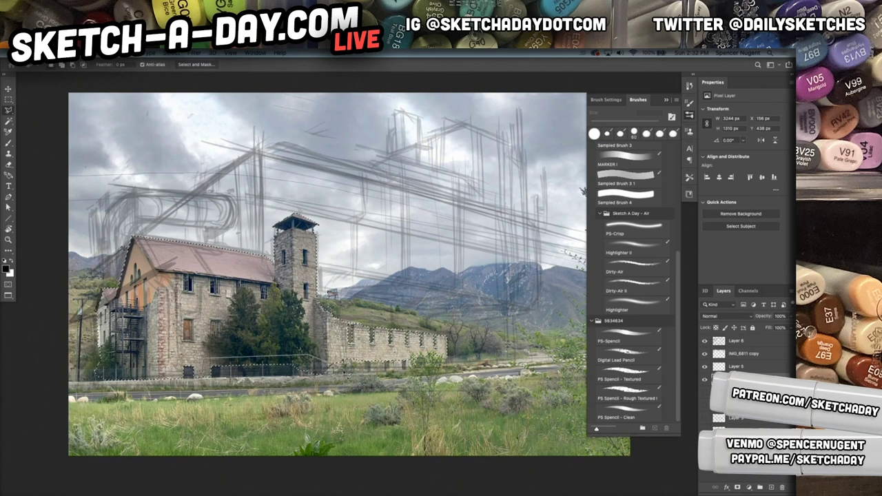
key(Escape)
drag(228, 385, 310, 397)
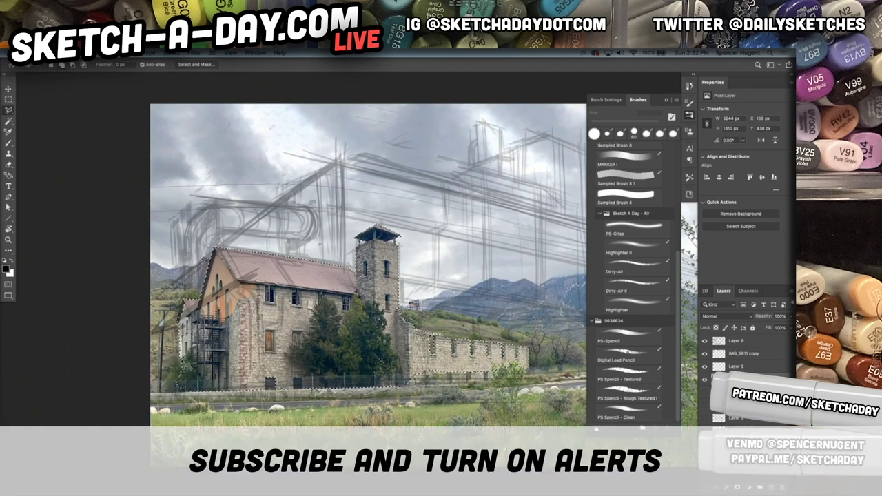
shift+click(180, 358)
click(177, 364)
click(170, 373)
mouse_move(172, 381)
mouse_down()
mouse_move(165, 400)
mouse_move(303, 398)
mouse_up()
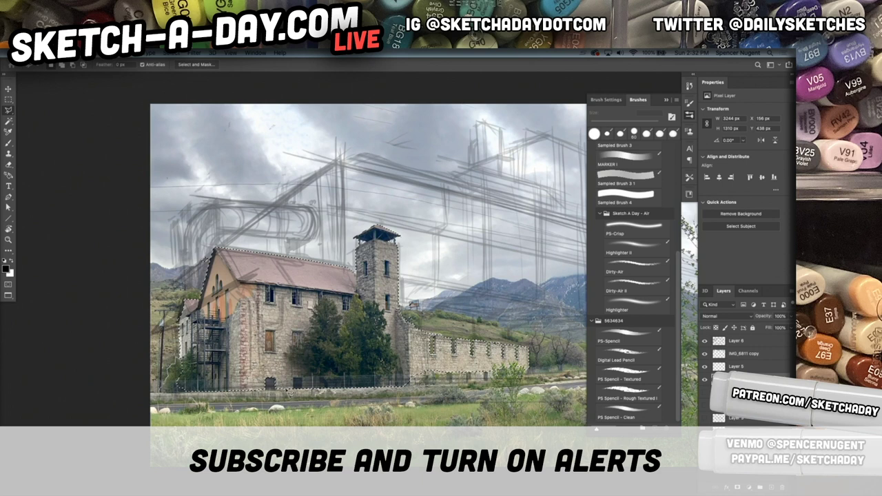
drag(532, 412, 476, 404)
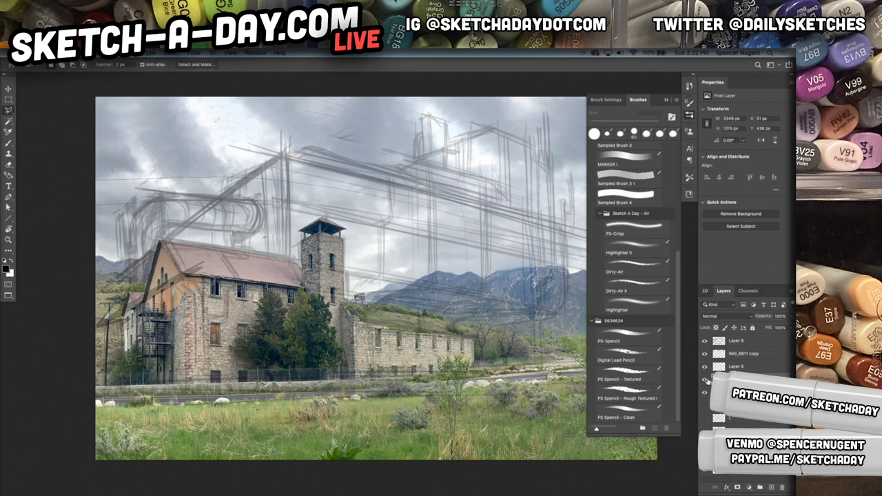
Step: Make the layer beneath the building cut-out active for painting with the Brush tool
click(742, 393)
key(b)
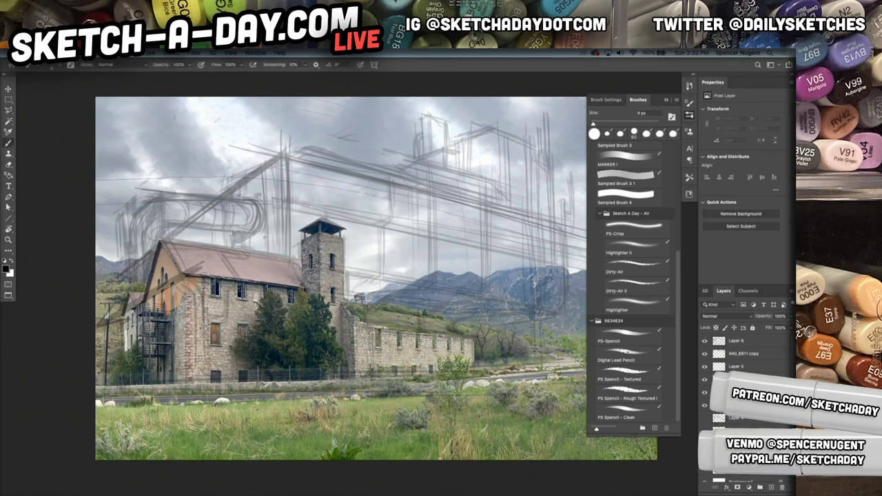
Step: Try sampling a foreground colour from the stone tower through the Color Picker
click(7, 271)
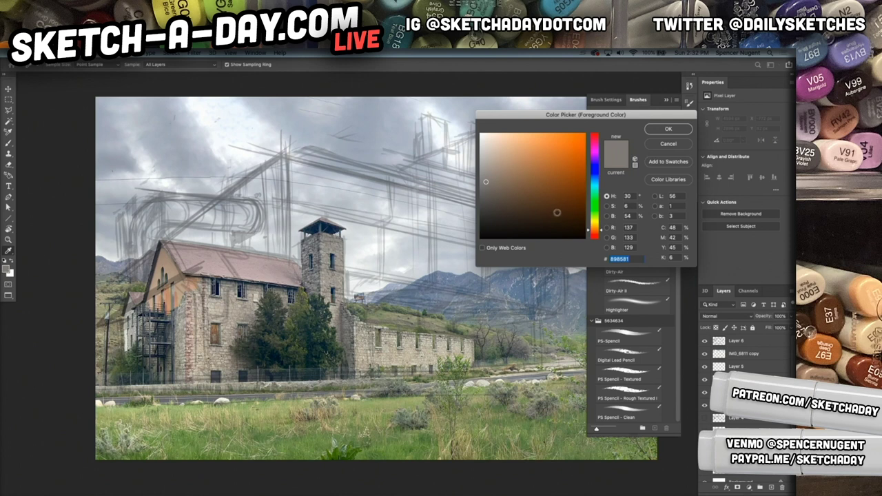
key(alt)
click(326, 246)
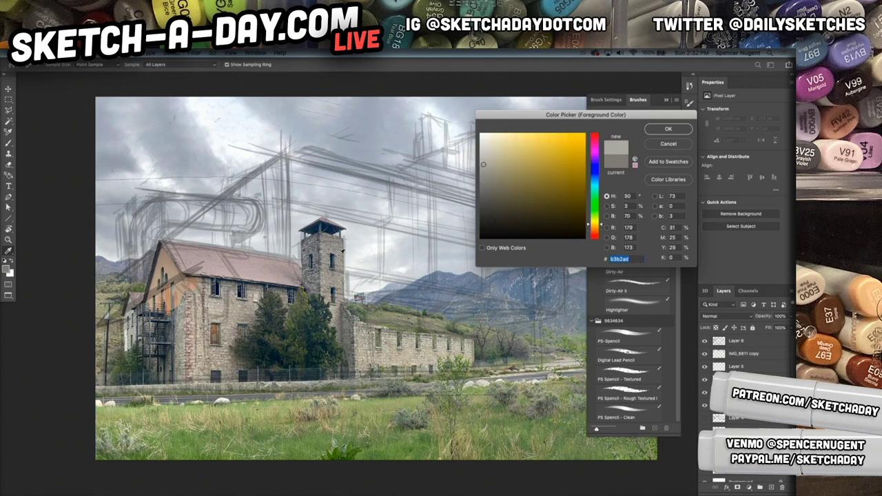
scroll(327, 246, up, 5)
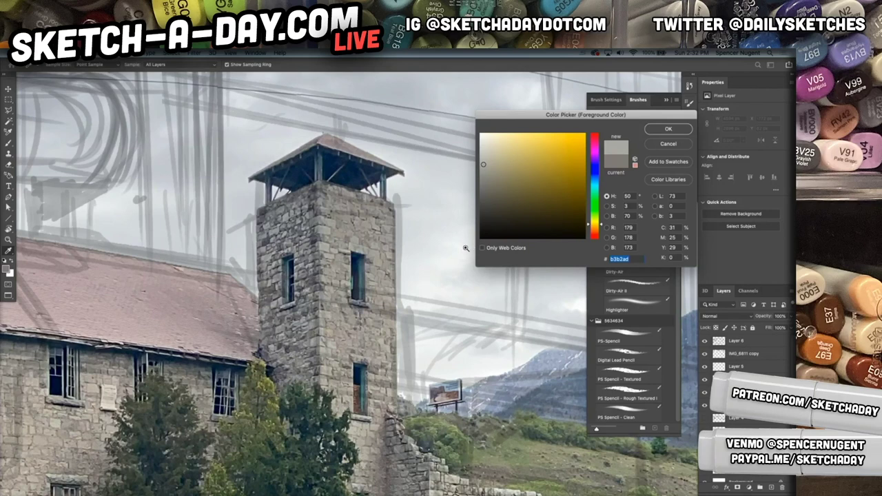
scroll(461, 250, down, 5)
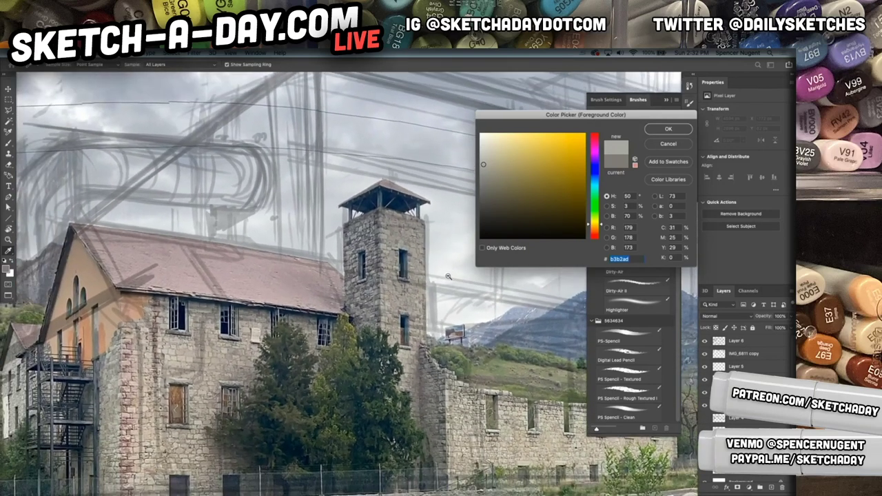
drag(449, 277, 409, 335)
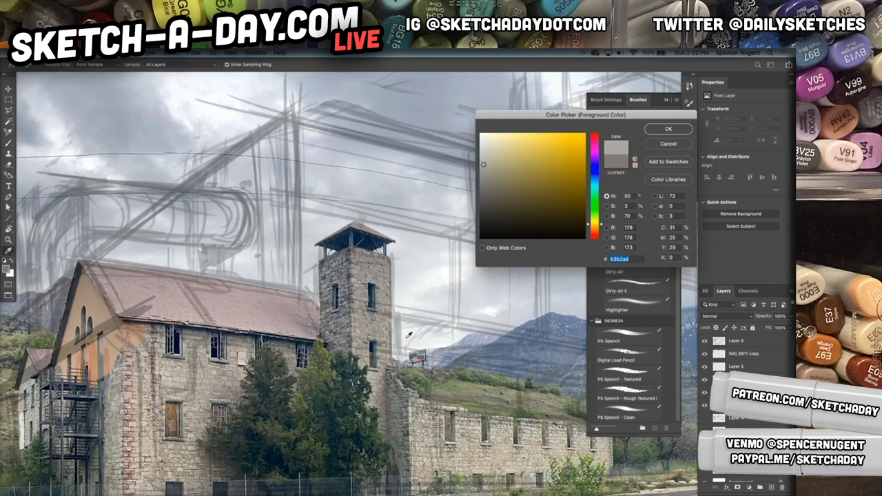
key(alt)
click(361, 239)
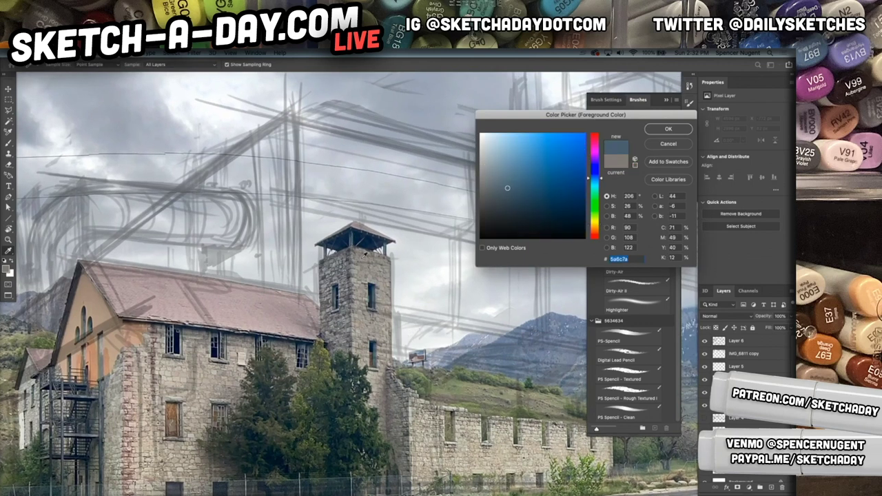
drag(393, 253, 368, 295)
text(b)
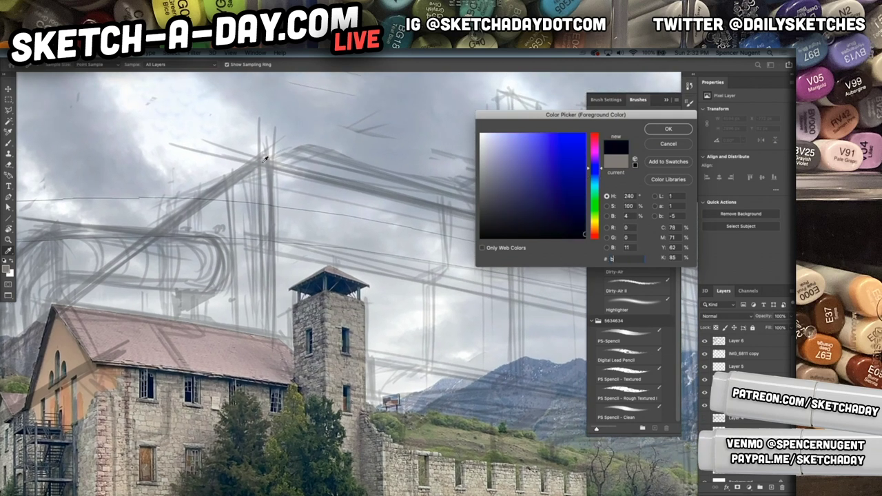
text(b)
key(Return)
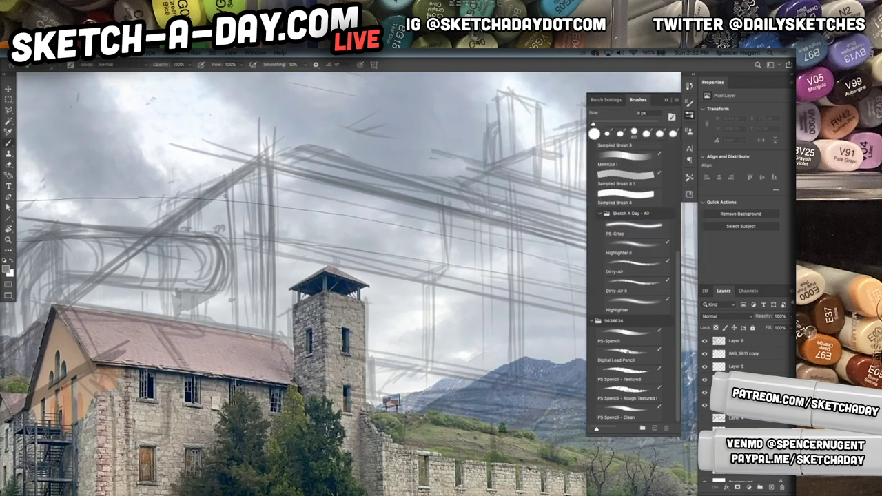
Step: Sample a grey from the tower's stonework as the foreground colour and enlarge the Hard Round brush to 31 px, undoing the test dab
alt+click(326, 302)
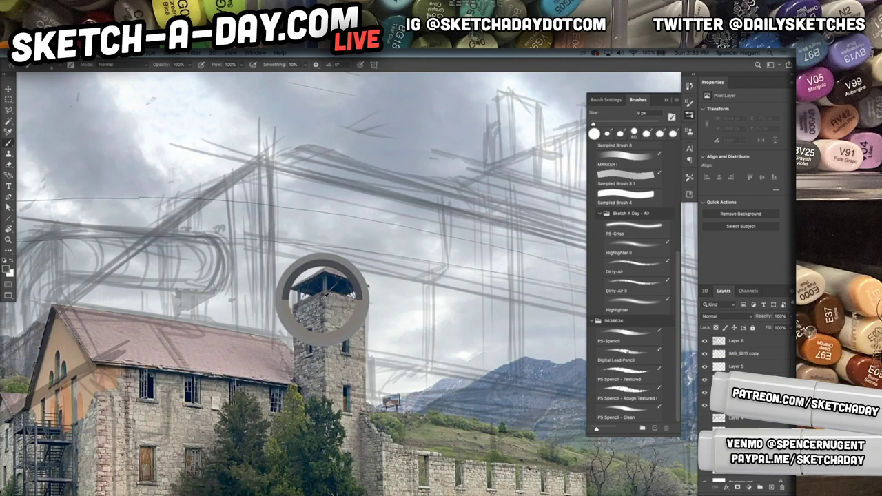
drag(322, 302, 322, 303)
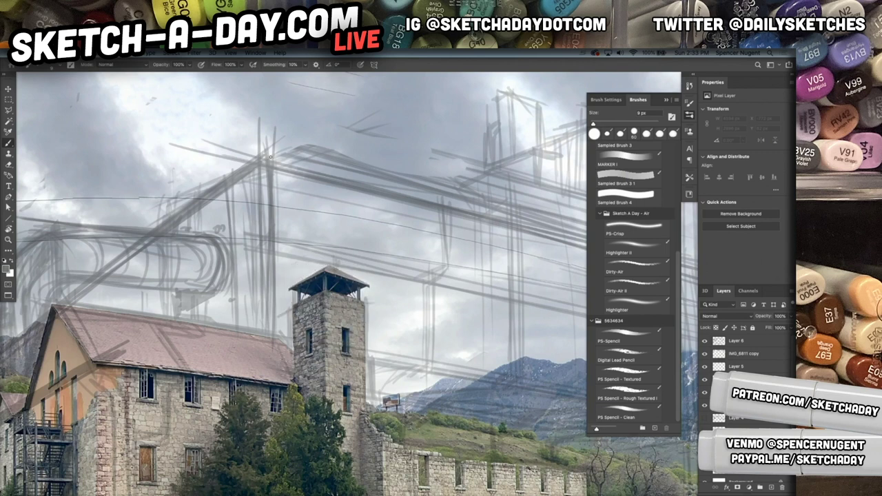
right_click(309, 209)
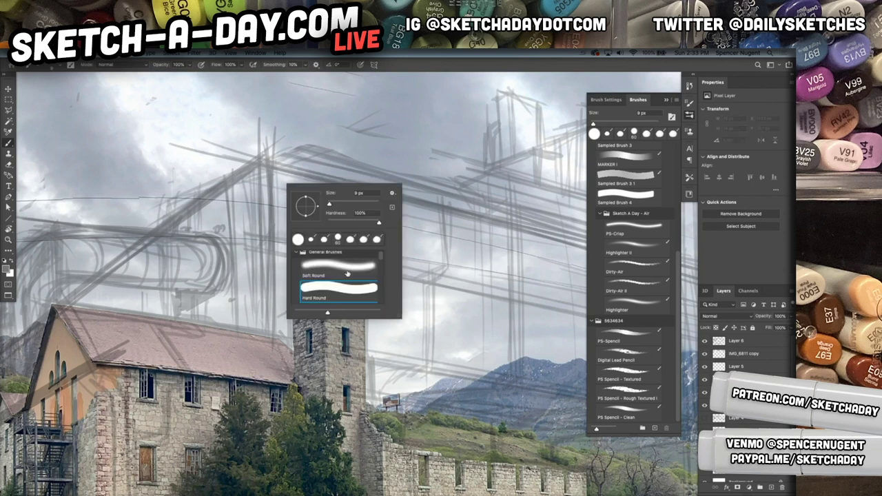
click(336, 205)
click(264, 165)
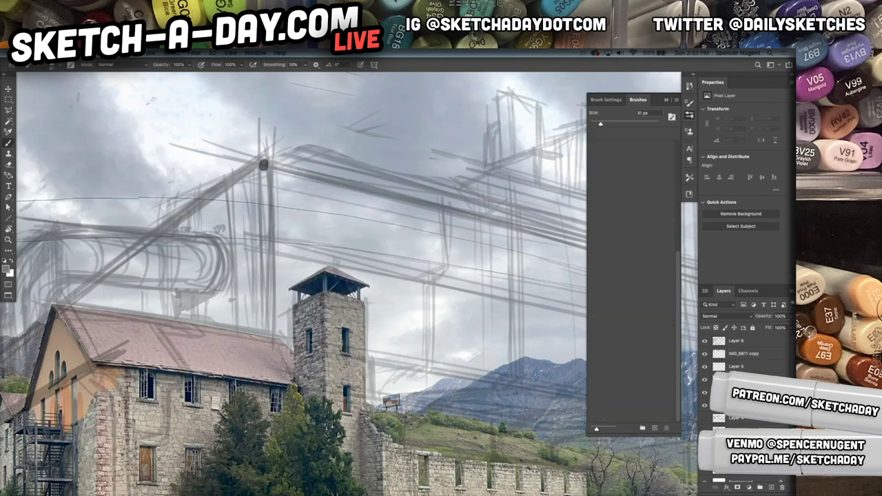
key(super+z)
Step: Outline the large overhanging building mass behind the tower with the Polygonal Lasso, fill it with the sampled grey and deselect
drag(366, 216, 351, 221)
drag(430, 278, 392, 287)
key(l)
drag(533, 365, 462, 349)
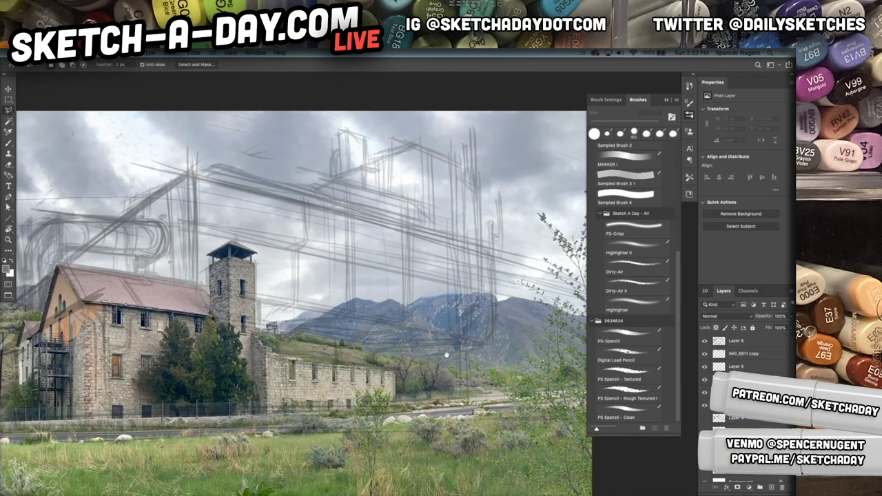
click(396, 358)
mouse_move(493, 341)
mouse_down()
mouse_move(492, 258)
mouse_move(474, 169)
mouse_move(413, 147)
mouse_move(326, 181)
mouse_move(316, 195)
mouse_move(200, 168)
mouse_move(141, 215)
mouse_move(104, 229)
mouse_move(113, 219)
mouse_move(133, 275)
mouse_move(210, 300)
mouse_move(298, 402)
mouse_move(385, 394)
mouse_move(394, 387)
mouse_move(390, 373)
mouse_up()
key(alt+BackSpace)
key(super+d)
Step: Paint the outer and inner outlines of the curved tube running from the new mass down behind the old building's gable end
drag(462, 407, 505, 416)
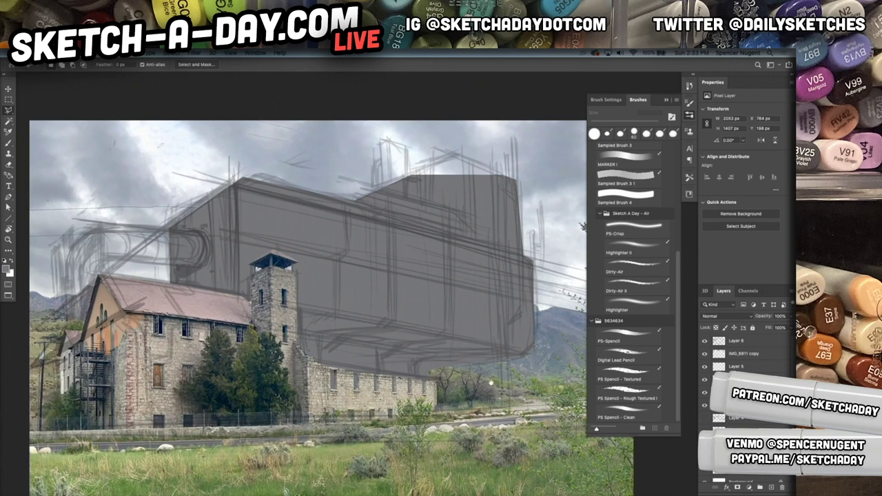
mouse_move(453, 374)
mouse_down()
mouse_move(433, 378)
mouse_move(451, 374)
mouse_up()
scroll(295, 399, up, 2)
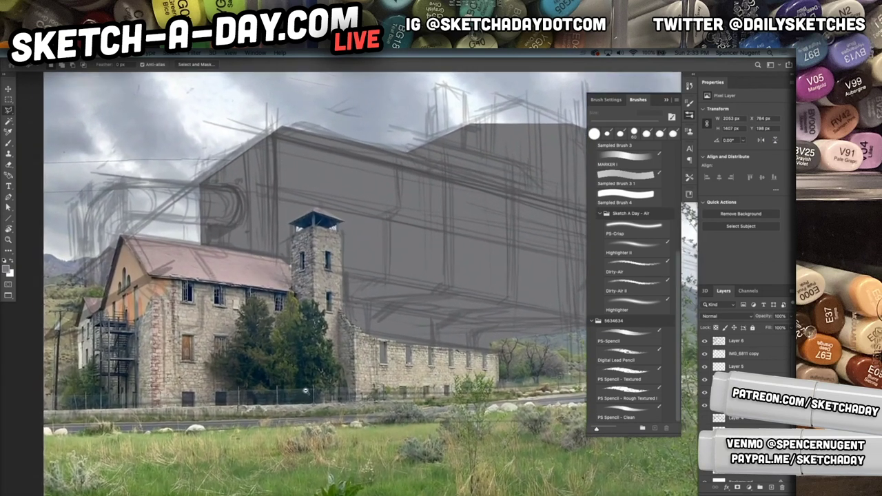
drag(306, 301, 344, 345)
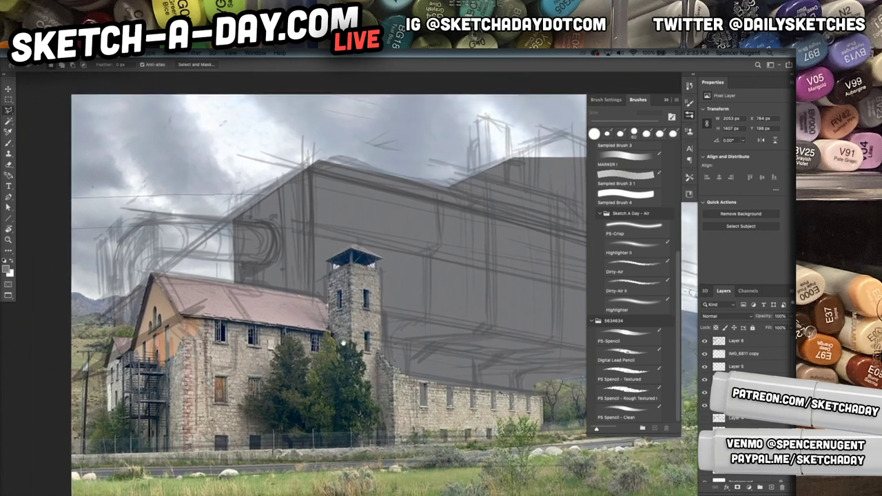
key(b)
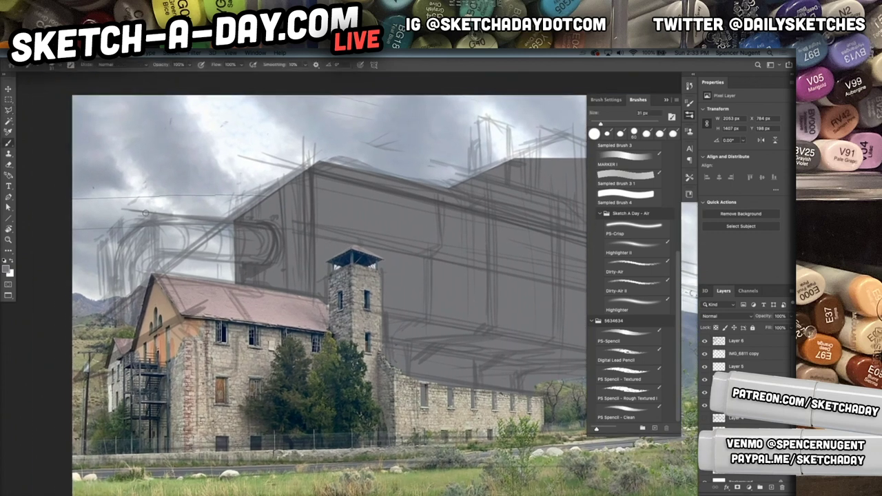
drag(146, 214, 234, 226)
mouse_move(153, 220)
mouse_down()
mouse_move(114, 262)
mouse_move(117, 336)
mouse_up()
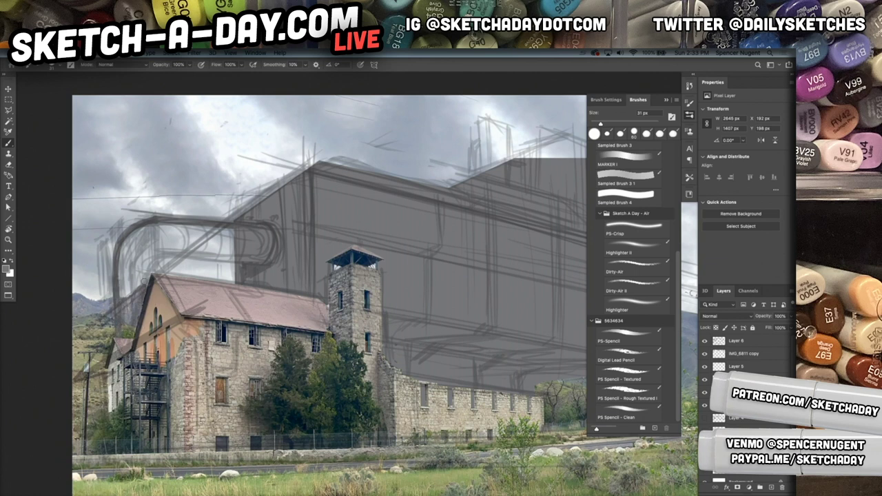
mouse_move(150, 292)
mouse_down()
mouse_move(150, 272)
mouse_move(172, 252)
mouse_up()
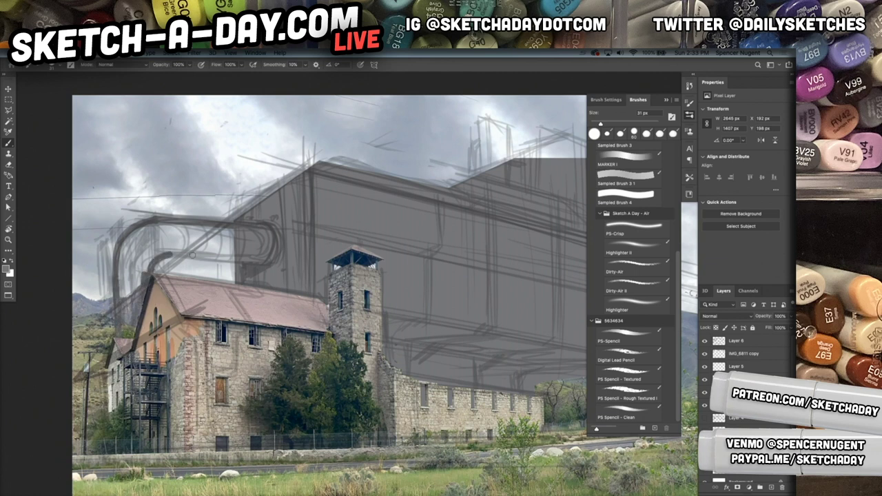
drag(258, 264, 286, 248)
Step: Undo the misplaced Paint Bucket fill, then fill the inside of the tube outline with the same grey
key(g)
click(259, 279)
key(ctrl+z)
key(b)
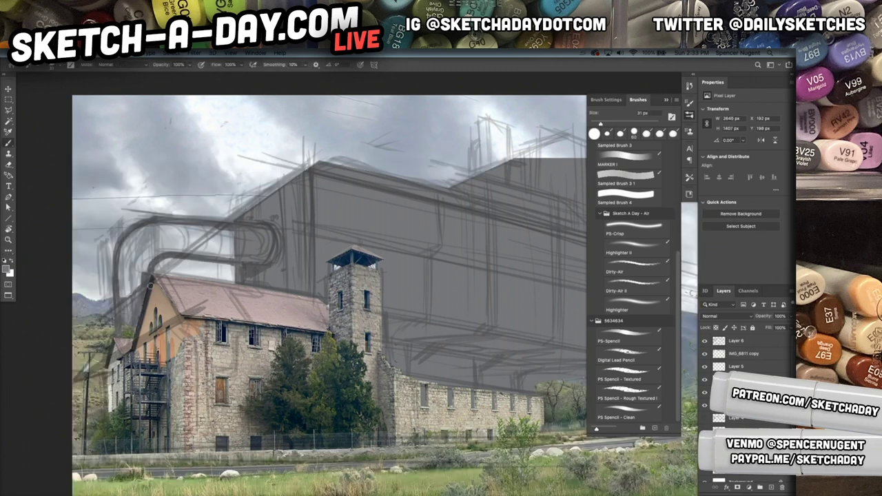
key(g)
click(192, 241)
drag(335, 337, 269, 361)
Step: Compare the grey shape with and without the line sketch on Layer 6, and lower that layer's opacity to 23%
click(747, 345)
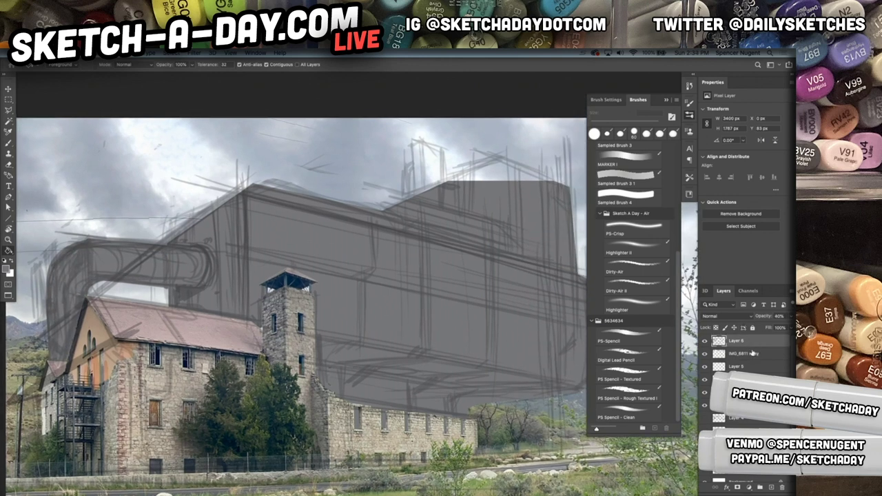
click(704, 342)
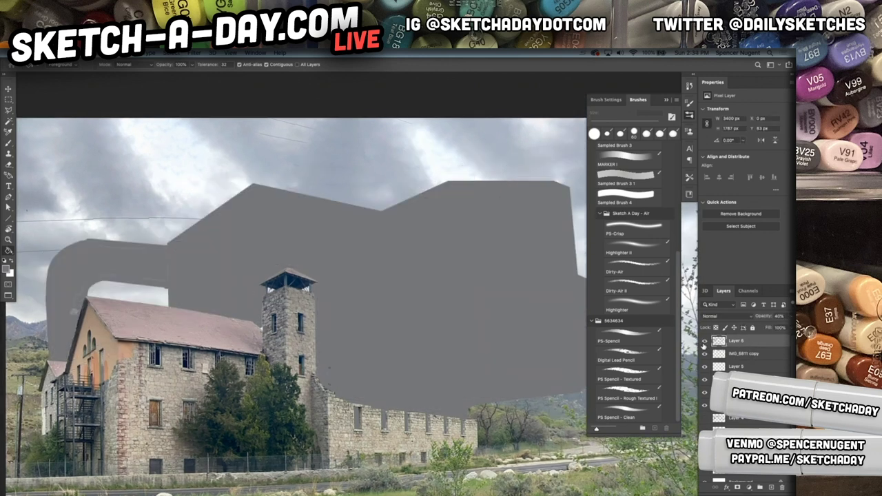
click(705, 342)
key(b)
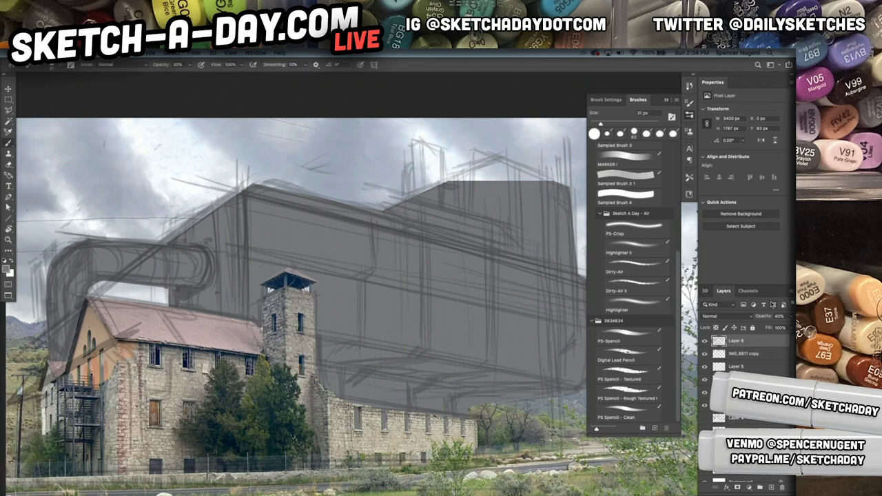
drag(771, 316, 757, 312)
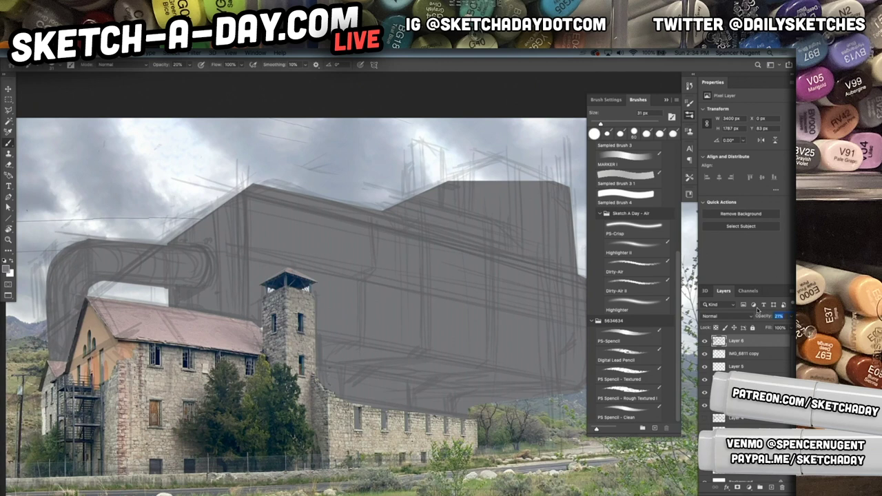
Step: Select the new mass's narrow end face around the tube with the Polygonal Lasso
drag(406, 365, 316, 372)
key(l)
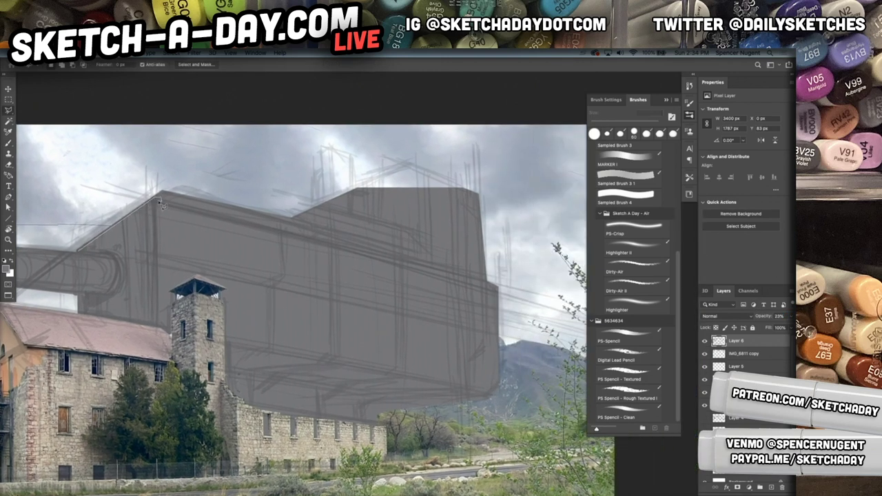
mouse_move(160, 240)
mouse_down()
mouse_move(158, 349)
mouse_move(157, 324)
mouse_move(161, 334)
mouse_move(80, 321)
mouse_move(86, 258)
mouse_move(96, 288)
mouse_move(111, 299)
mouse_move(123, 271)
mouse_move(116, 256)
mouse_move(79, 251)
mouse_up()
Step: Add the underside of the overhanging mass to the selection, from the tower to the far corner and down behind the low wall
scroll(410, 372, right, 5)
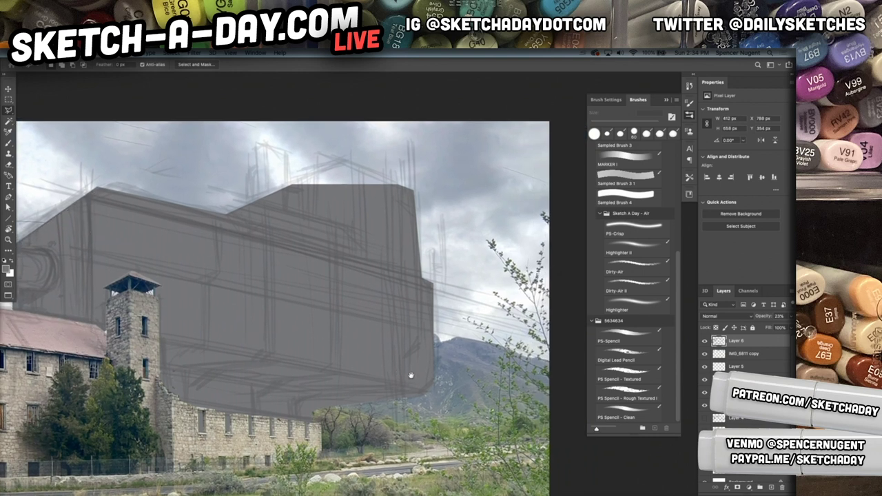
shift+click(165, 343)
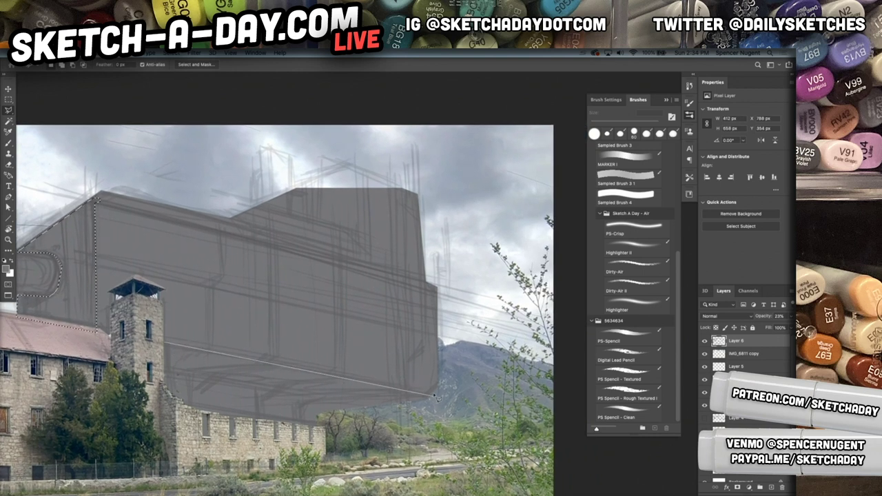
click(428, 396)
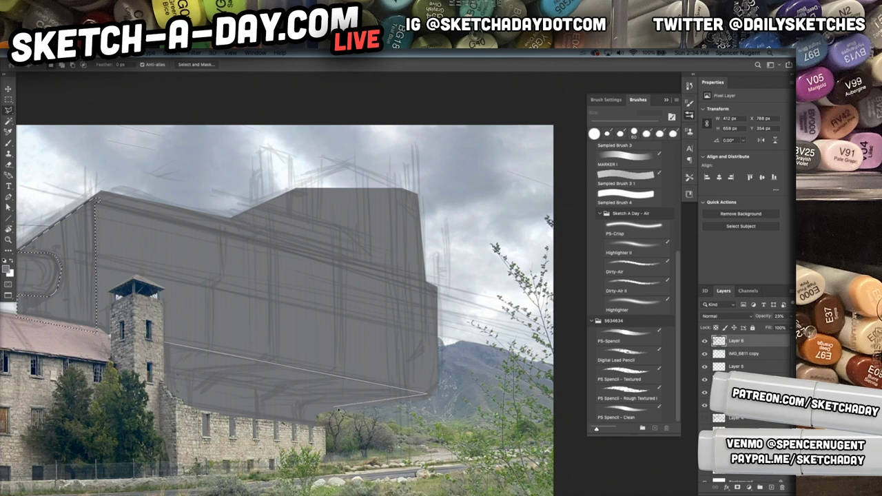
click(306, 407)
click(303, 414)
click(301, 464)
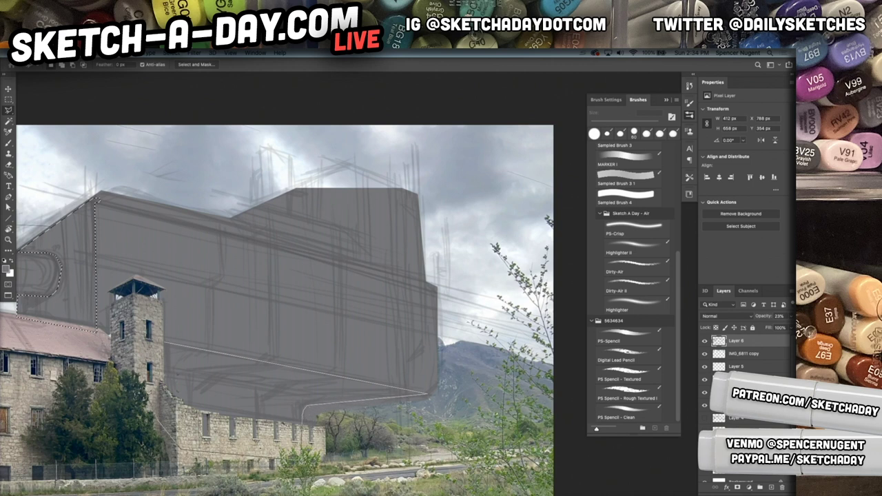
click(161, 344)
Step: Fill the selected end face and underside with black on a new layer, deselect and set the layer's opacity to 30%
drag(350, 402, 415, 411)
key(d)
key(super+shift+n)
key(Return)
key(alt+BackSpace)
key(ctrl+d)
key(v)
key(3)
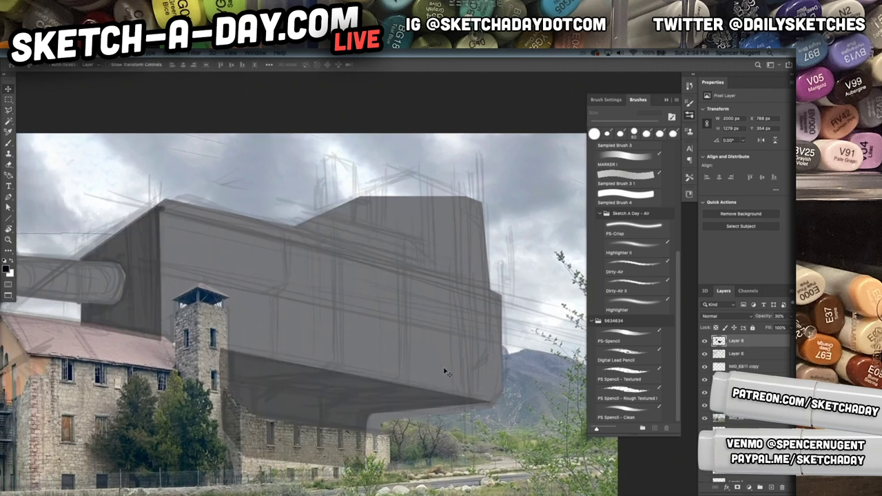
Step: Move the shading layer beneath the building cut-out layer, above the grey mass layer
scroll(422, 364, left, 3)
scroll(422, 364, up, 2)
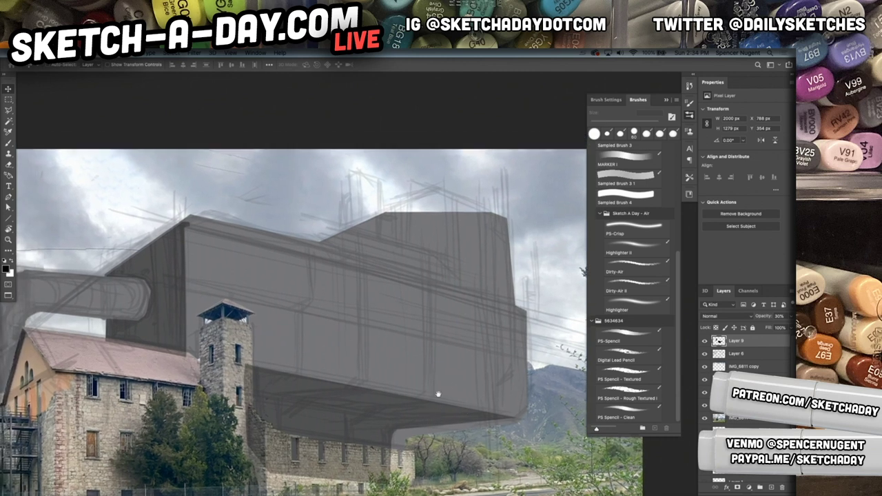
scroll(440, 397, left, 2)
scroll(439, 396, up, 1)
click(735, 420)
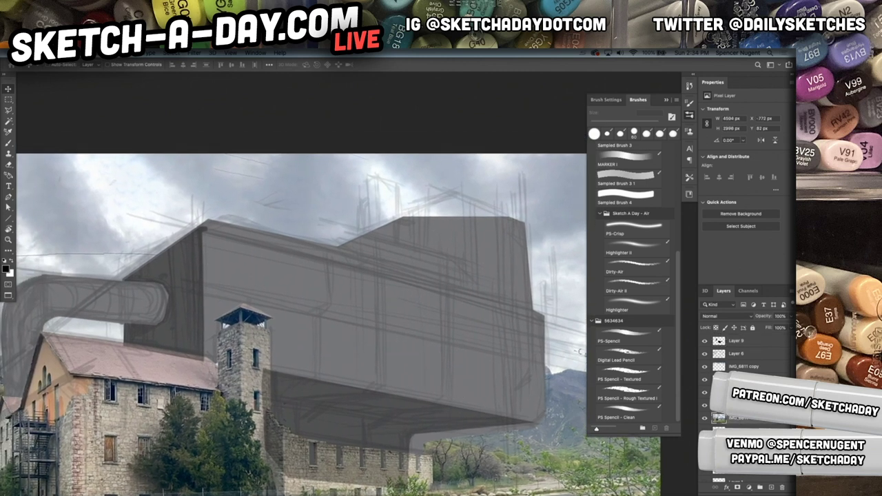
drag(721, 406, 722, 415)
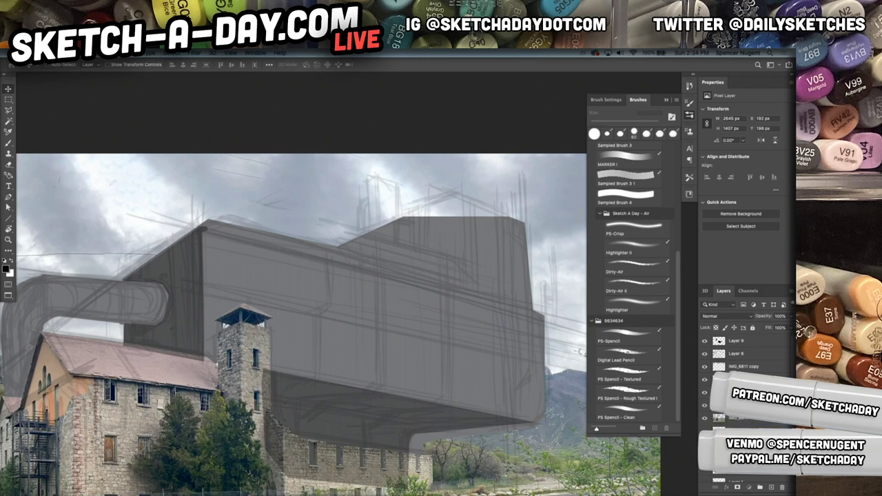
drag(711, 394, 715, 398)
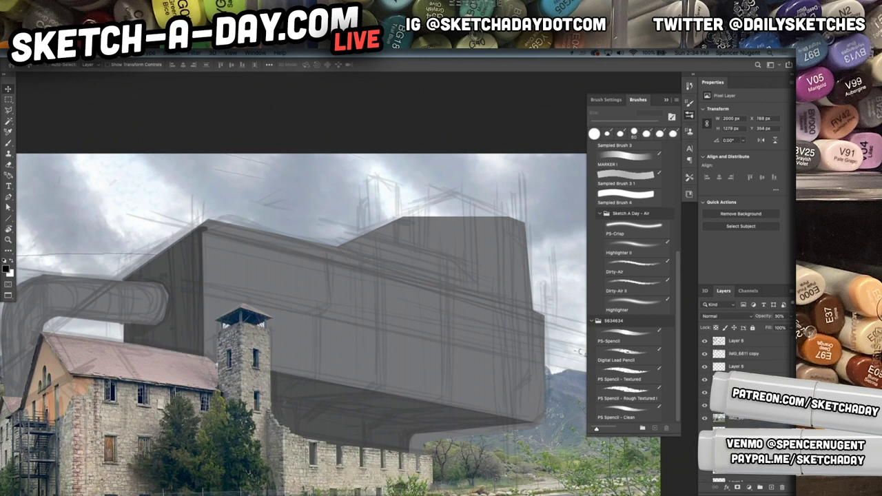
Step: On the building cut-out layer, outline the leftover sky patch in the tower belfry's near-side opening with the Polygonal Lasso
click(732, 380)
drag(405, 426, 444, 411)
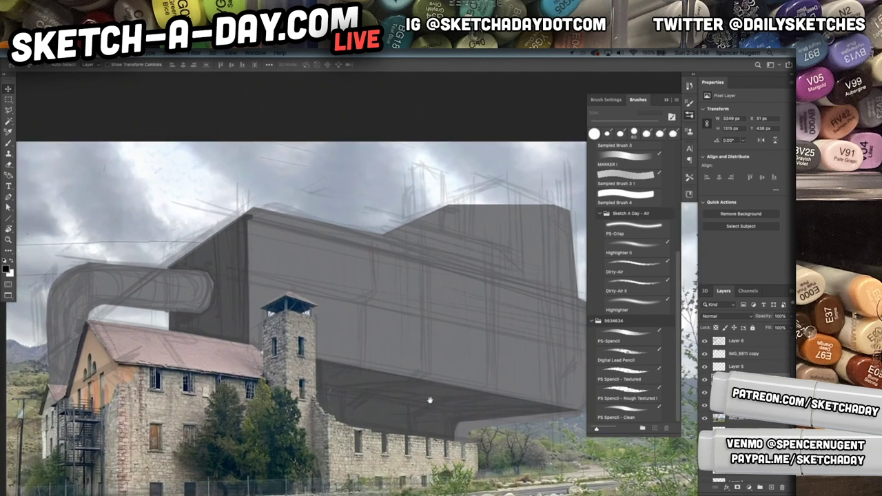
scroll(299, 313, up, 5)
key(l)
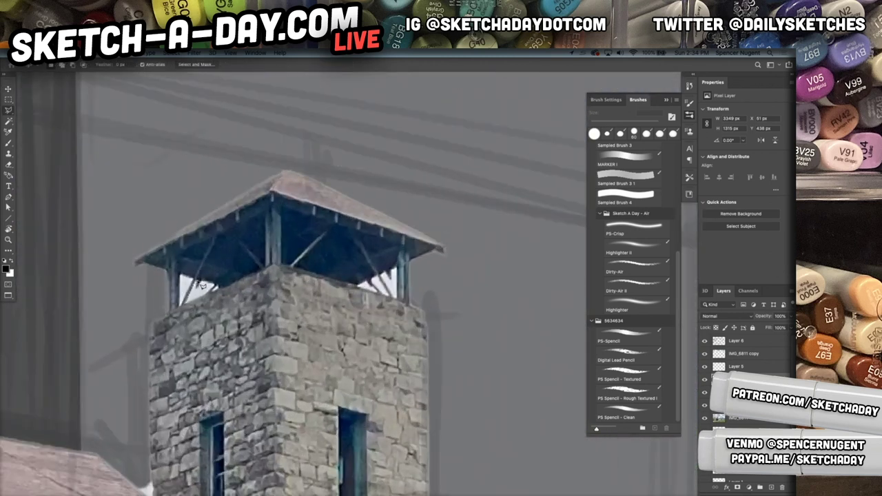
click(214, 291)
click(184, 304)
click(198, 281)
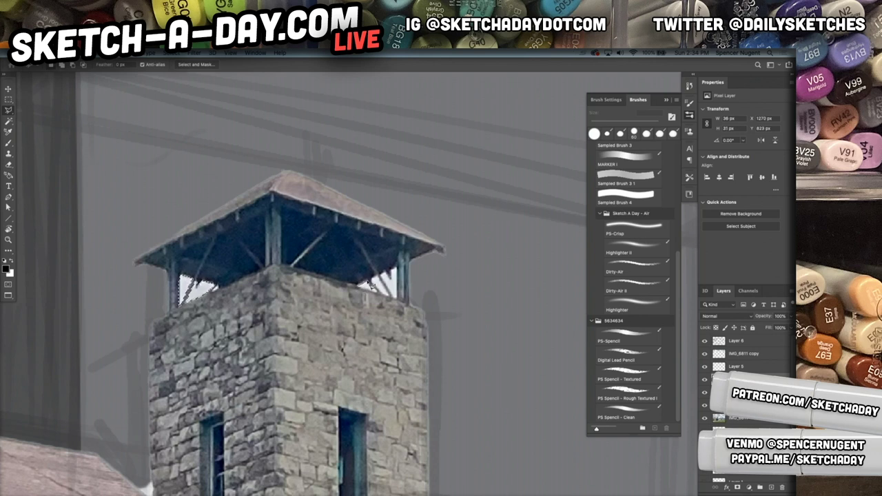
Step: Add the leftover sky patches in the belfry's other opening to the selection, delete them all and deselect
click(359, 289)
shift+click(386, 295)
mouse_move(375, 284)
mouse_down()
mouse_move(395, 302)
mouse_move(393, 287)
mouse_move(399, 303)
mouse_move(395, 275)
mouse_up()
click(404, 270)
click(401, 306)
click(398, 301)
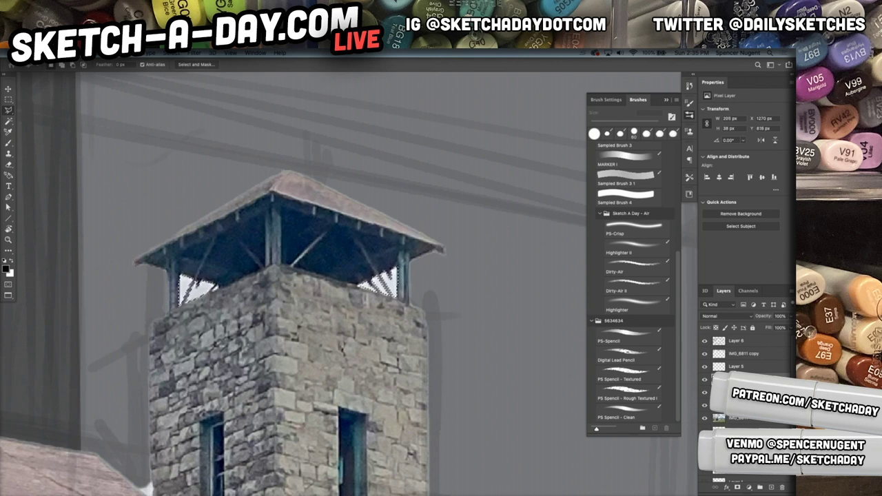
key(BackSpace)
key(super+d)
key(super+minus)
key(super+minus)
key(super+minus)
key(super+minus)
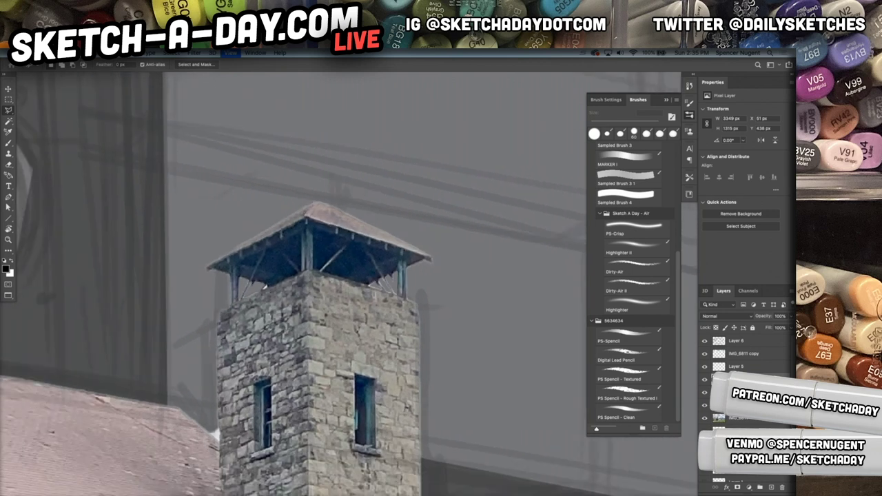
key(super+minus)
drag(500, 362, 417, 387)
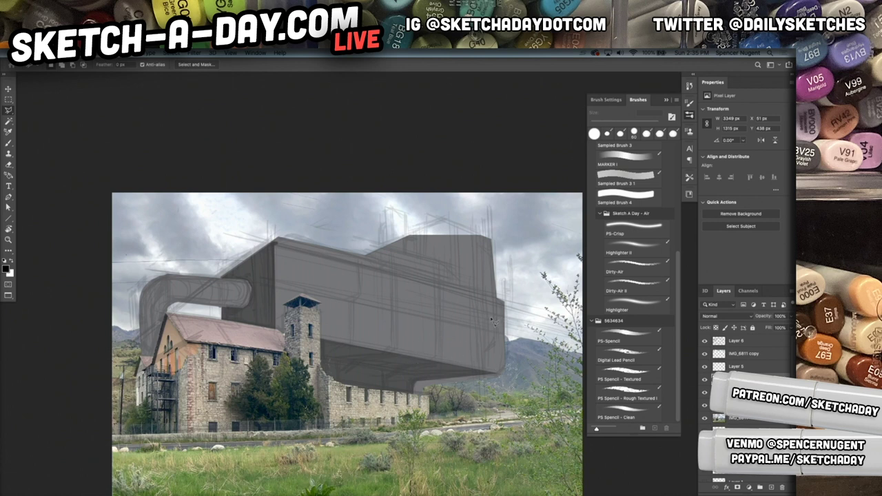
Step: Extend the grey mass up to the sketched gable peak with a grey-filled lasso selection, moving the IMG_6811 copy layer down the stack
scroll(495, 343, up, 2)
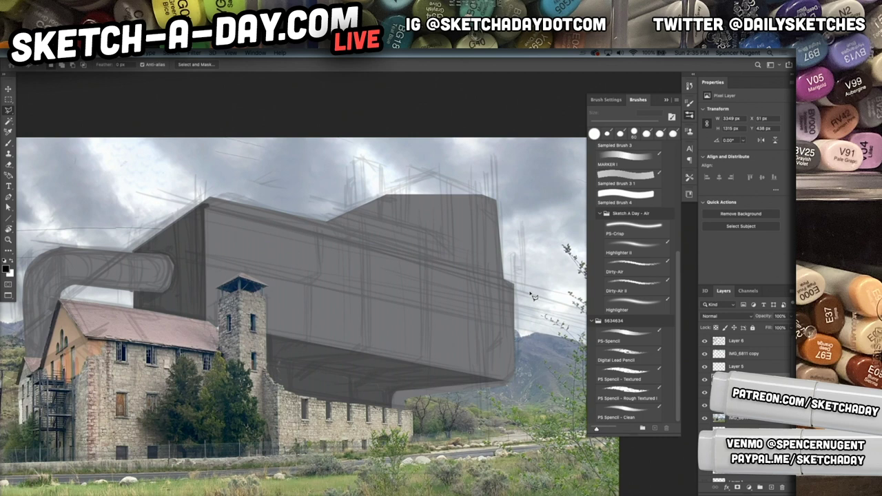
mouse_move(479, 191)
mouse_down()
mouse_move(427, 168)
mouse_move(432, 173)
mouse_move(398, 194)
mouse_up()
mouse_move(405, 228)
mouse_down()
mouse_move(481, 228)
mouse_move(493, 199)
mouse_up()
key(b)
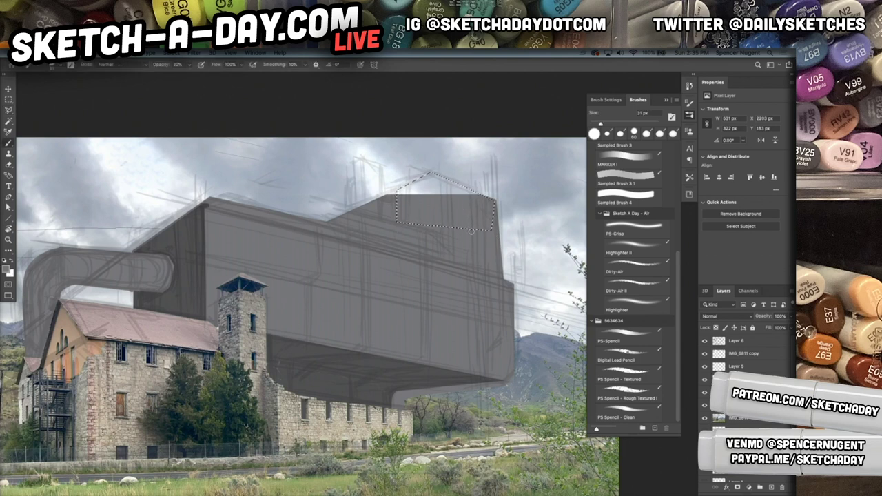
key(Delete)
key(super+z)
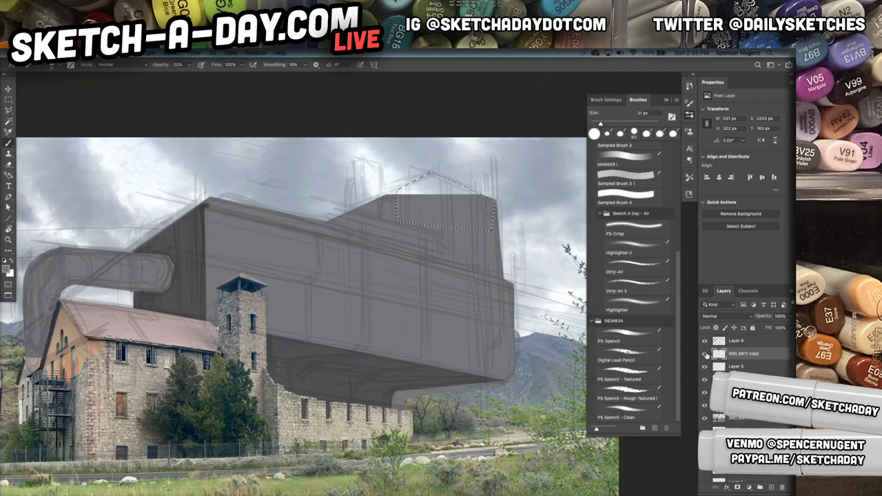
drag(734, 354, 738, 455)
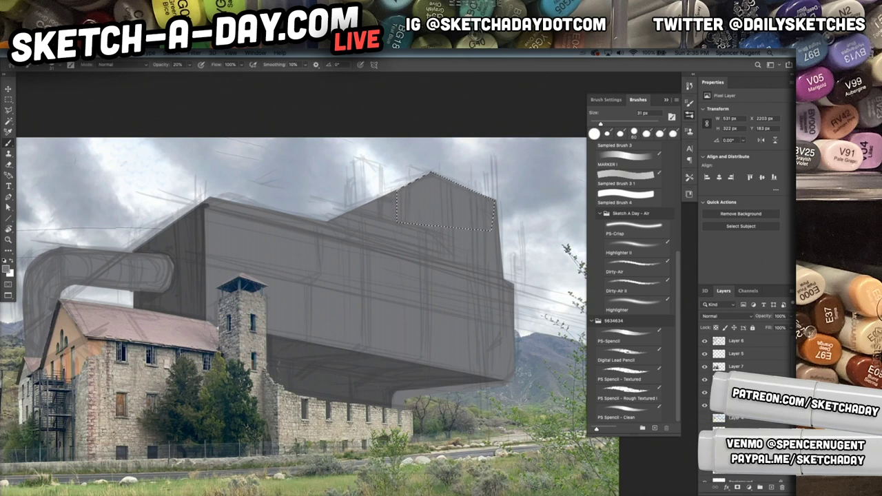
key(ctrl+d)
Step: Select the sketched chimney shape beside the gable with the Polygonal Lasso, fill it with grey and deselect
key(l)
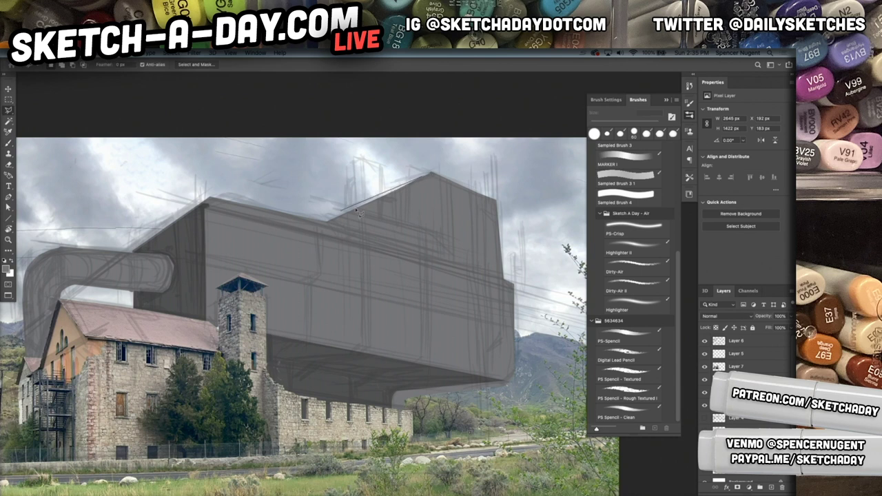
click(382, 195)
click(381, 166)
mouse_move(366, 161)
mouse_down()
mouse_move(355, 213)
mouse_move(391, 212)
mouse_up()
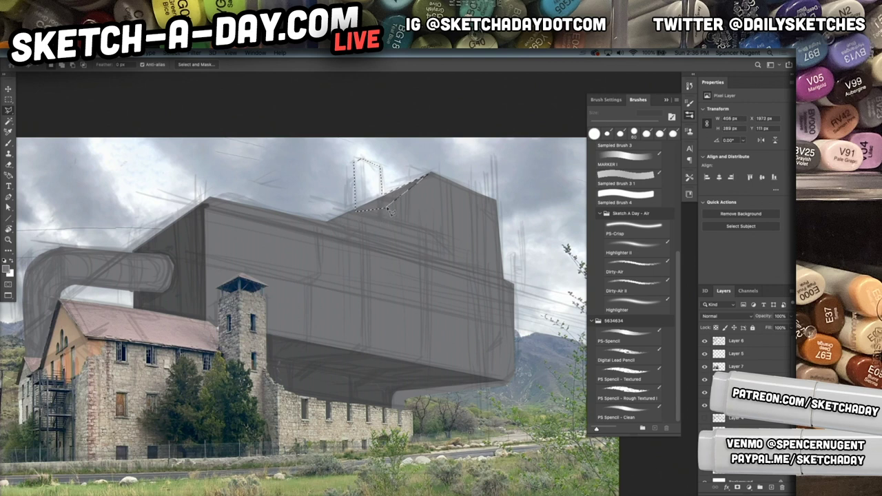
key(alt+BackSpace)
key(ctrl+d)
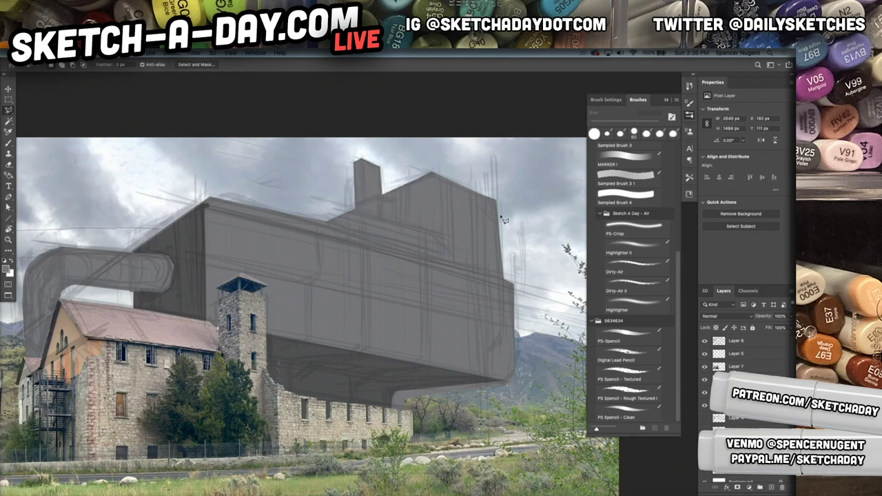
Step: Fill a small sliver at the gable block's far upper corner with grey and deselect
mouse_move(502, 214)
mouse_down()
mouse_move(511, 324)
mouse_move(515, 297)
mouse_move(513, 373)
mouse_move(496, 352)
mouse_move(490, 215)
mouse_up()
click(497, 209)
key(alt+BackSpace)
key(super+d)
Step: Switch to the PS Spencil - Clean brush at 25 px and touch up the sloped edge of the mass above the tube
key(b)
drag(357, 356, 457, 376)
mouse_move(258, 262)
mouse_down()
mouse_move(335, 206)
mouse_move(297, 249)
mouse_up()
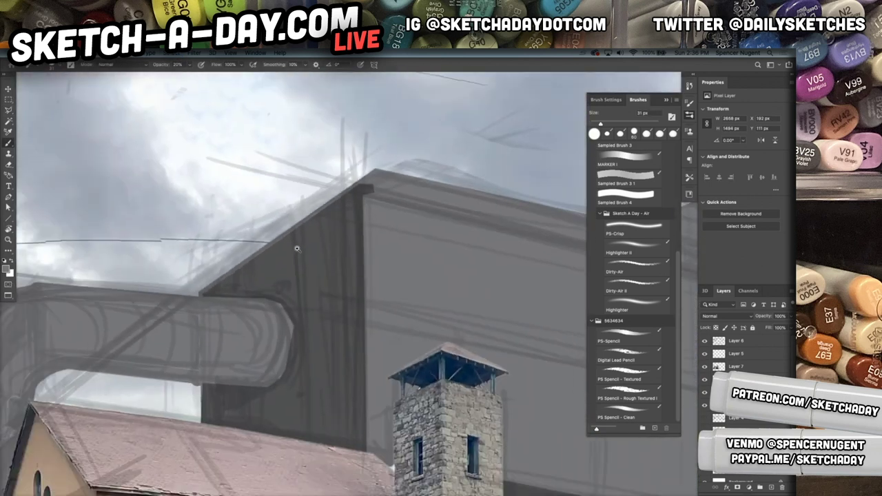
right_click(362, 257)
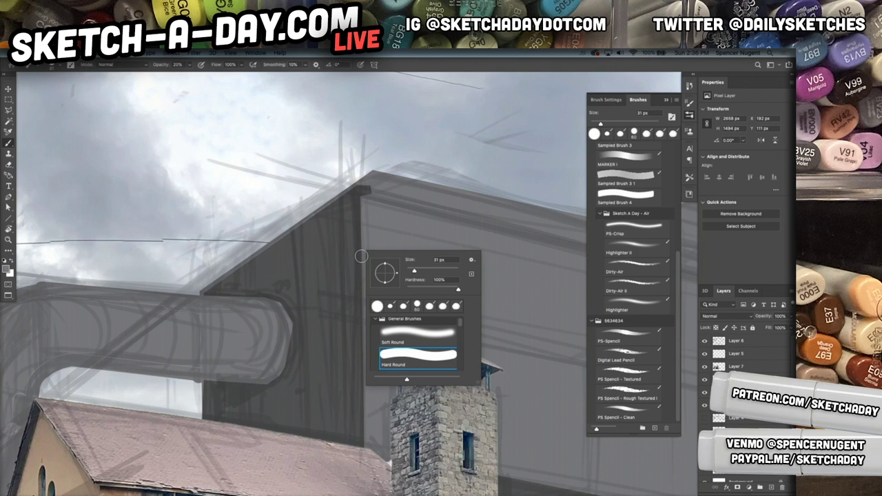
drag(461, 324, 457, 381)
click(448, 359)
click(219, 267)
key(bracketleft)
key(bracketleft)
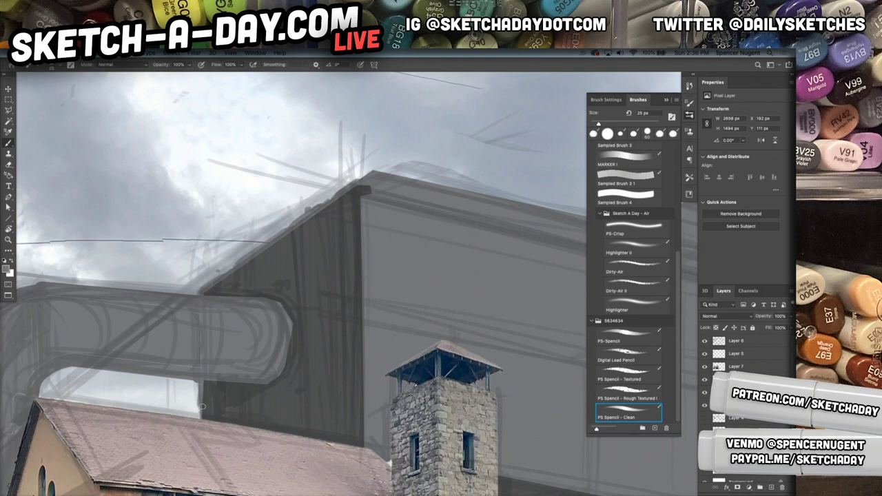
Step: Paint a thin grey mast beside the chimney and thicken the outer edges of the gable block and the main mass
scroll(375, 401, down, 5)
drag(452, 416, 284, 355)
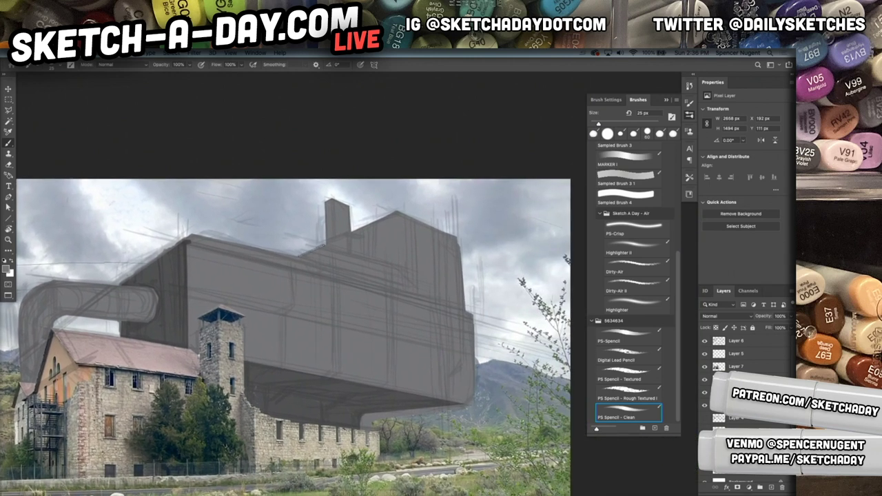
mouse_move(322, 189)
mouse_down()
mouse_move(322, 226)
mouse_move(323, 193)
mouse_move(321, 206)
mouse_up()
mouse_move(349, 206)
mouse_down()
mouse_move(352, 232)
mouse_move(403, 209)
mouse_move(450, 235)
mouse_move(464, 287)
mouse_up()
drag(466, 243, 477, 364)
drag(477, 321, 478, 363)
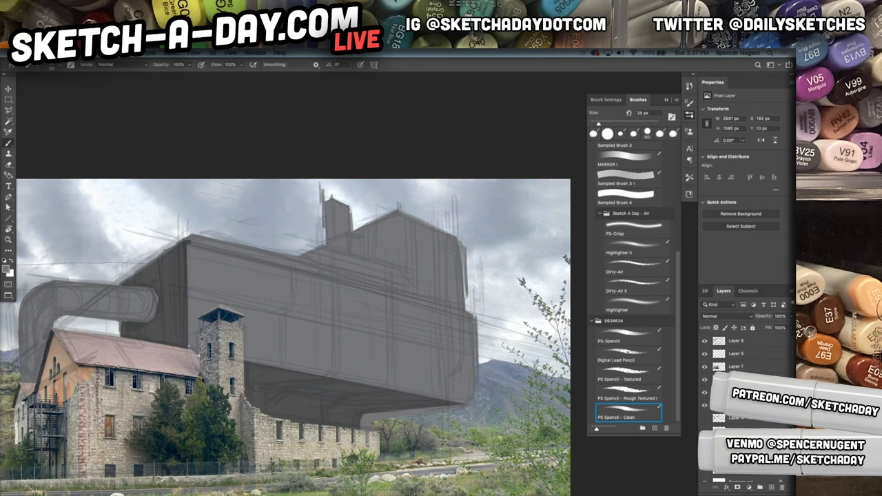
Step: On the 30% shading layer, draw black curved seam lines around the tube at the bend, mid-length and rounded end
click(736, 379)
key(d)
drag(121, 320, 121, 331)
drag(225, 391, 456, 406)
scroll(275, 321, up, 5)
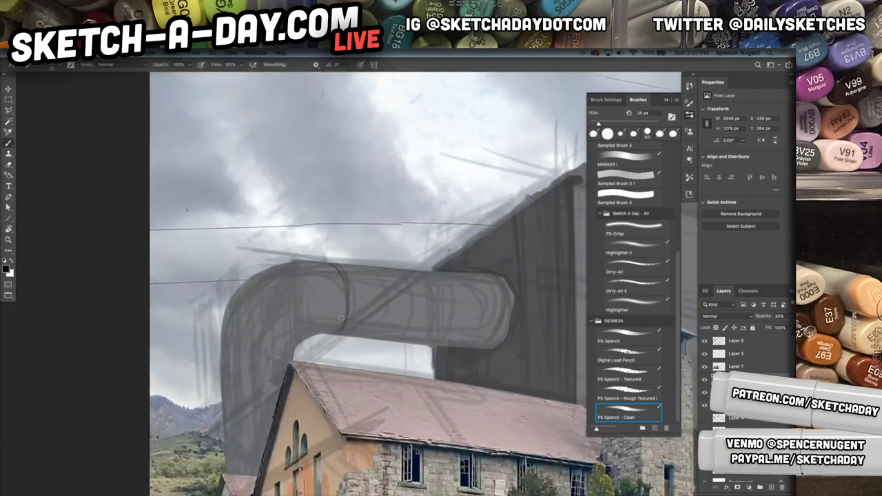
key(super+z)
mouse_move(322, 266)
mouse_down()
mouse_move(346, 304)
mouse_move(335, 329)
mouse_up()
drag(427, 275, 434, 341)
drag(428, 278, 427, 341)
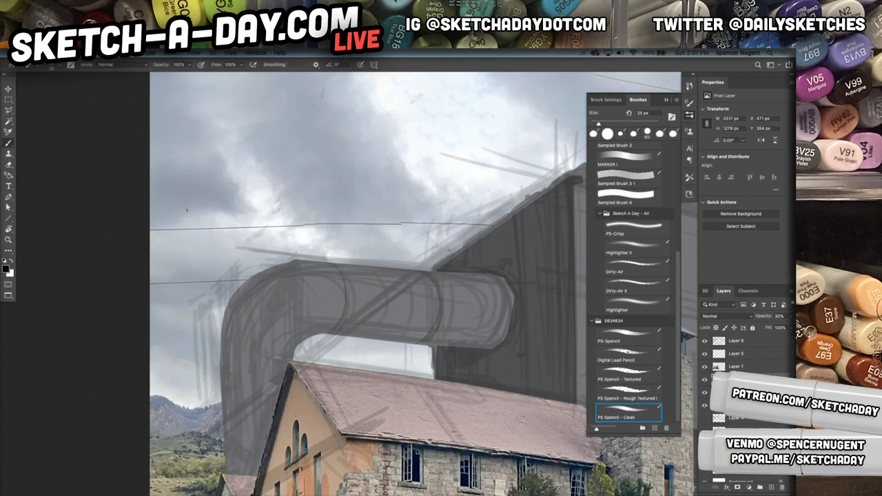
mouse_move(500, 284)
mouse_down()
mouse_move(481, 315)
mouse_move(485, 273)
mouse_move(487, 342)
mouse_move(503, 291)
mouse_move(492, 346)
mouse_up()
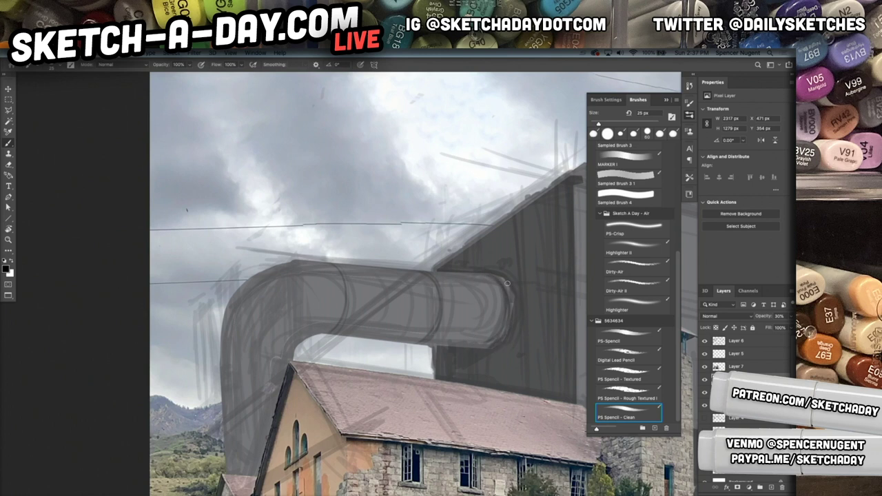
Step: Rename the top sketch layer as Sketch-Scribble and hide it
double_click(737, 340)
text(Sketch-Sc)
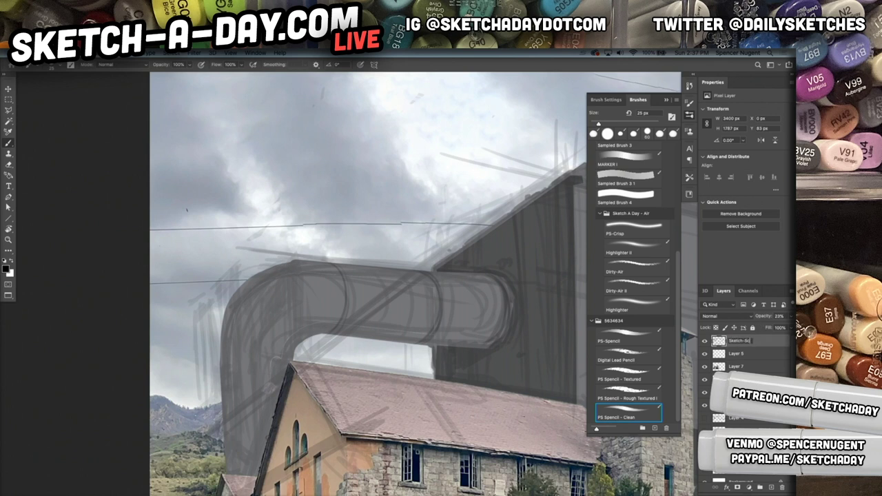
text(ribble)
key(Return)
scroll(364, 301, down, 2)
scroll(358, 296, down, 2)
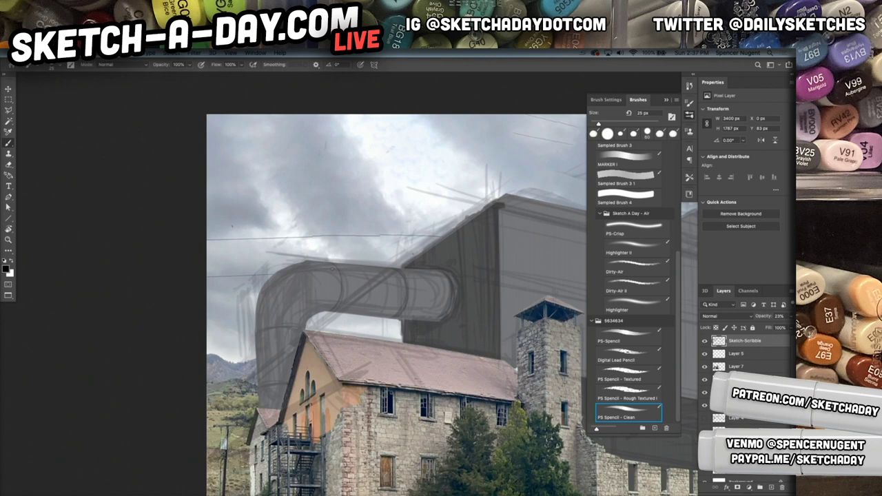
drag(493, 357, 458, 364)
drag(531, 408, 227, 357)
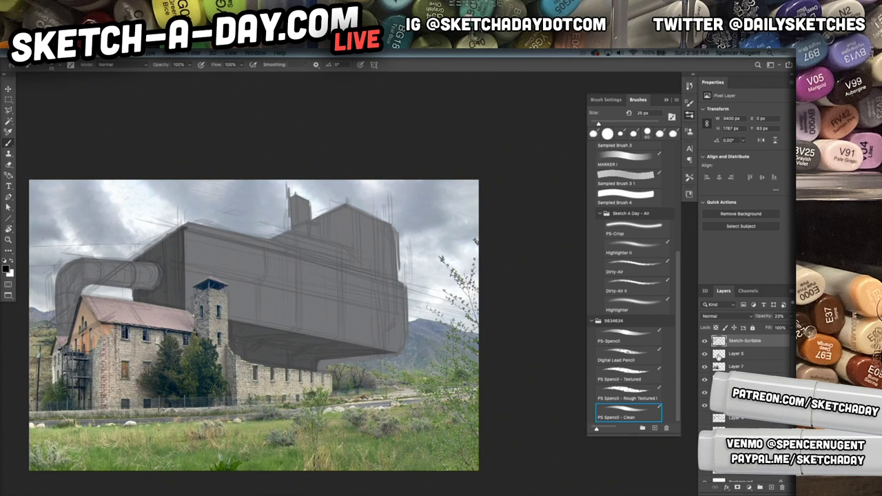
click(704, 341)
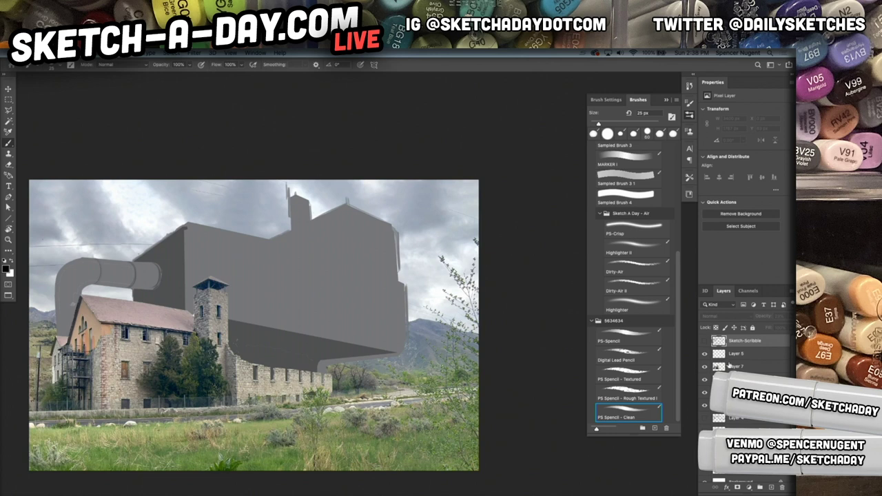
Step: Select the gable block's side face behind the chimney, fill it with black on the shading layer and deselect
scroll(356, 316, up, 3)
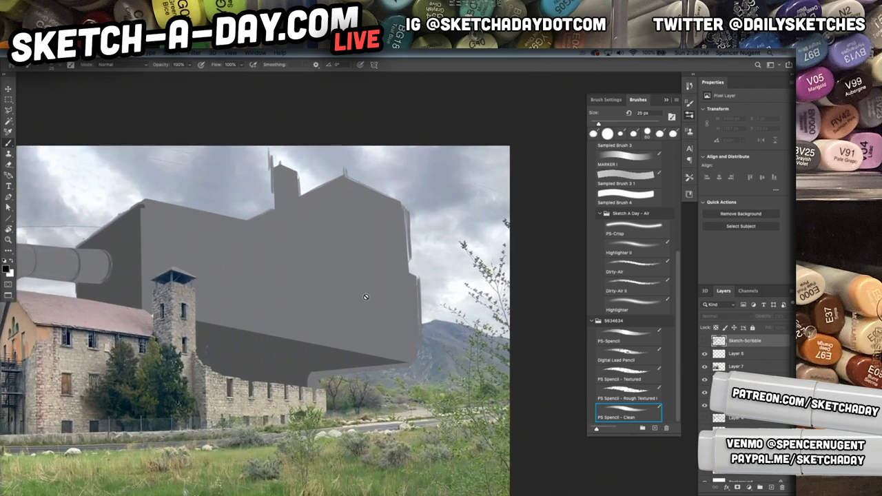
key(l)
click(249, 221)
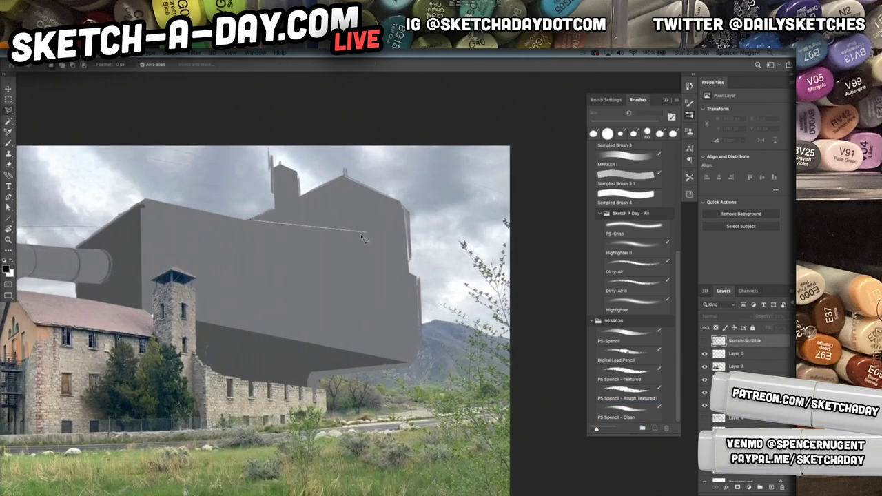
click(345, 246)
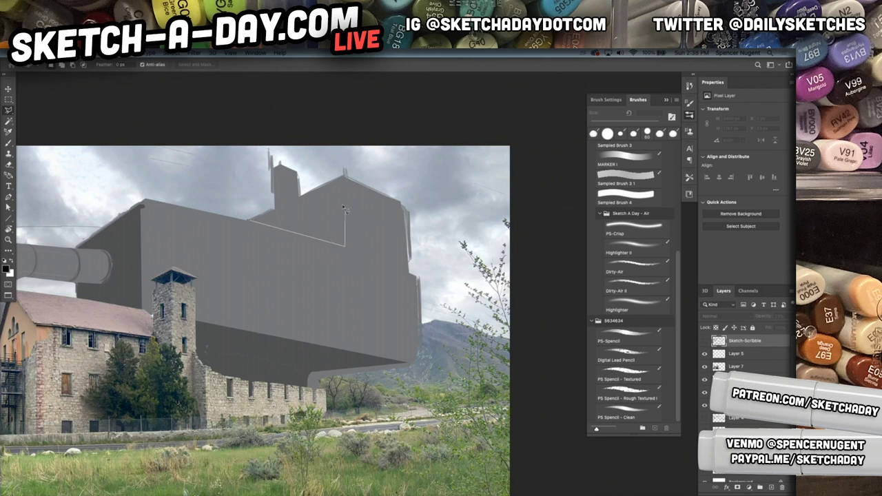
click(344, 178)
click(300, 199)
click(299, 218)
click(276, 211)
click(254, 224)
click(705, 380)
click(705, 381)
key(alt+BackSpace)
key(super+d)
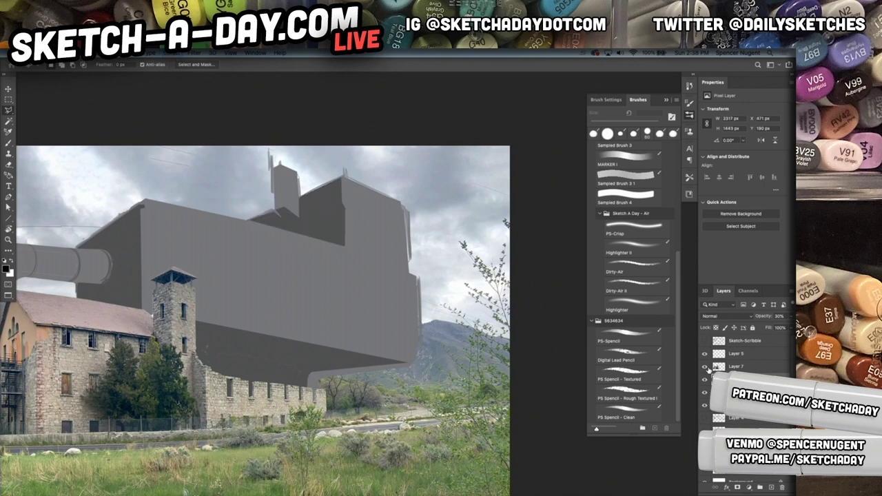
Step: Show the Sketch-Scribble layer and fill a four-sided opening near the long face's far lower corner with black on the shading layer
drag(314, 284, 320, 272)
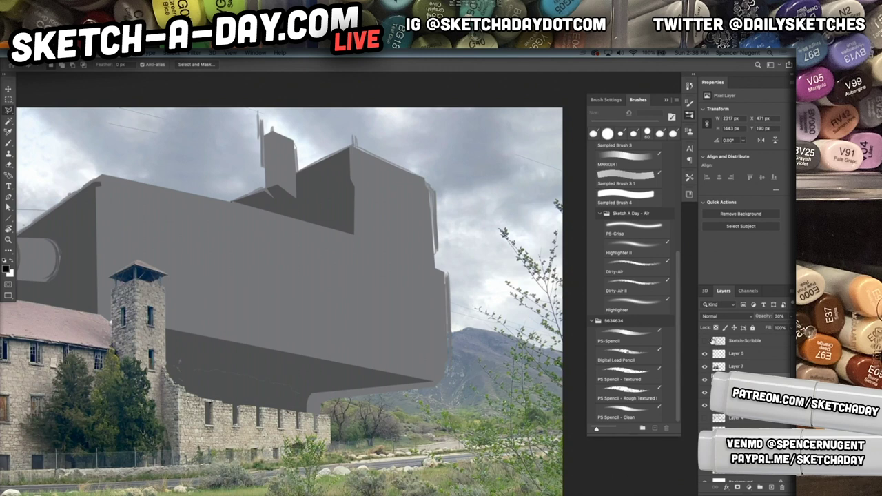
click(704, 341)
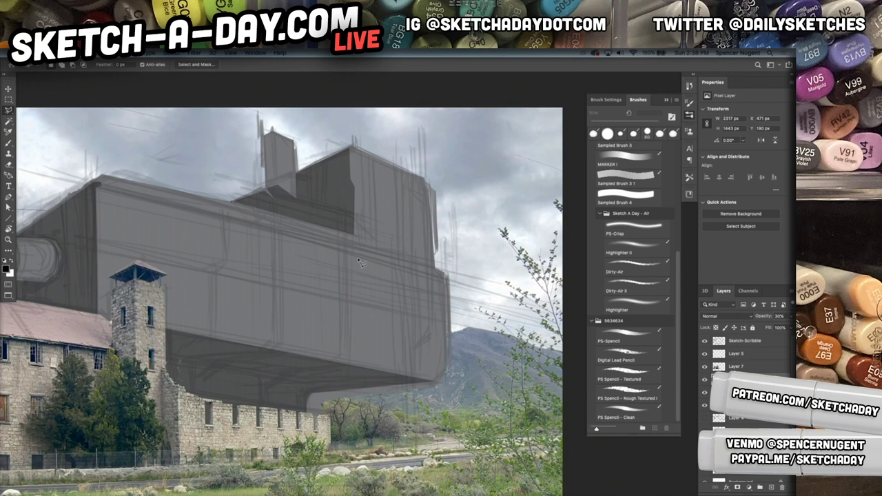
click(437, 327)
click(352, 303)
click(353, 360)
click(438, 375)
click(442, 367)
click(442, 323)
click(353, 304)
key(Return)
key(alt+BackSpace)
key(ctrl+d)
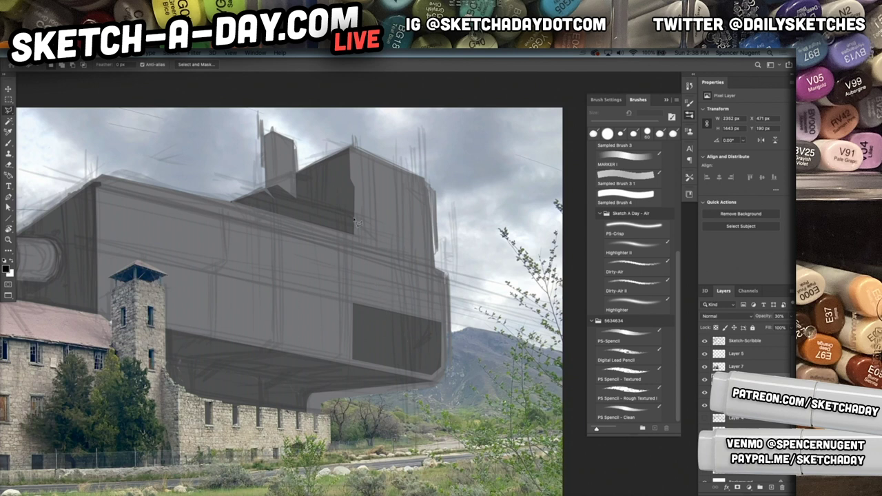
Step: Brush dark vertical panel seams down the long face of the mass, following the sketched divisions, on the shading layer
key(b)
click(223, 206)
shift+click(226, 269)
mouse_move(278, 224)
mouse_down()
mouse_move(281, 284)
mouse_move(277, 275)
mouse_up()
mouse_move(340, 240)
mouse_down()
mouse_move(340, 294)
mouse_move(341, 235)
mouse_move(344, 351)
mouse_up()
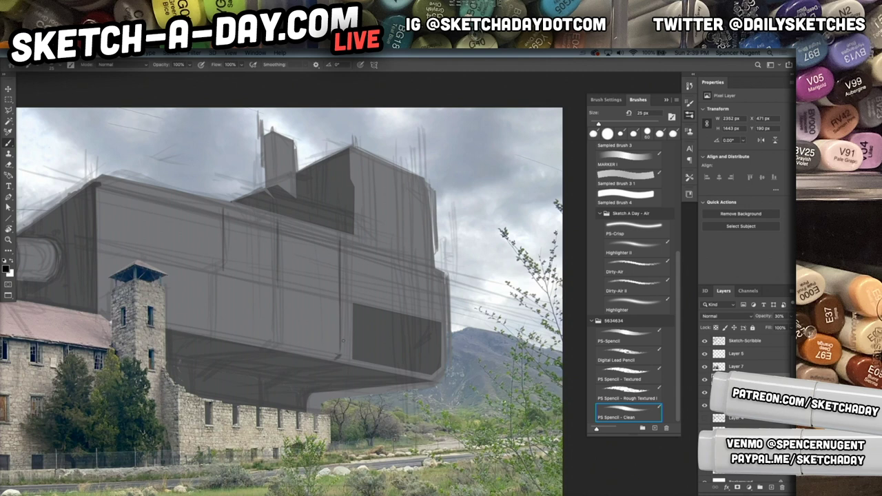
drag(101, 187, 103, 307)
drag(107, 209, 108, 307)
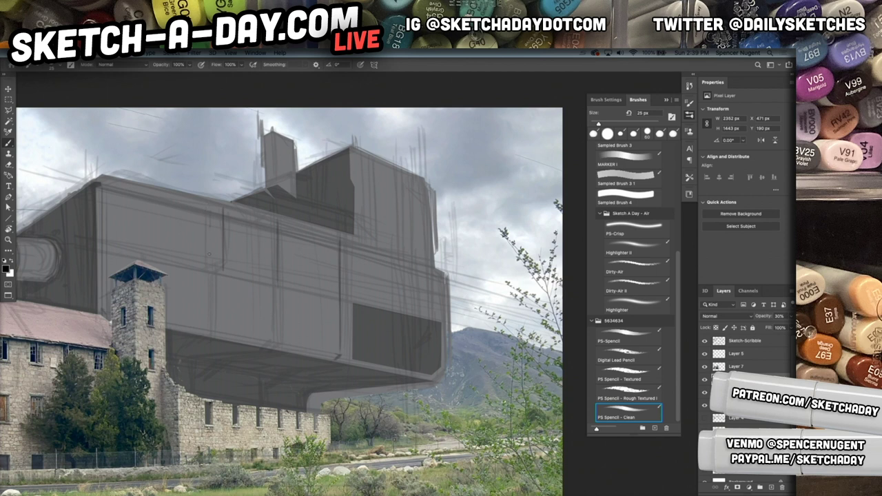
mouse_move(210, 220)
mouse_down()
mouse_move(210, 349)
mouse_move(212, 278)
mouse_move(216, 303)
mouse_up()
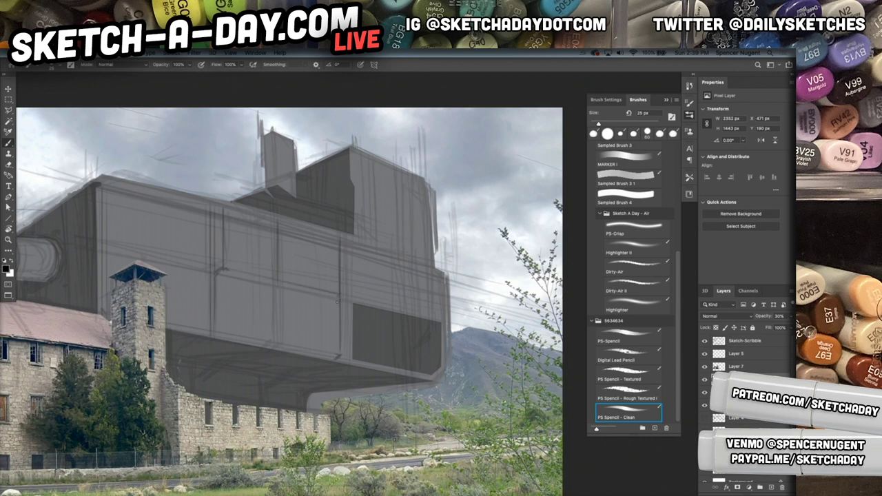
Step: Brush additional dark seam and edge strokes down the long face and along the far vertical edges of the gable block and main mass
drag(336, 306, 335, 338)
drag(357, 197, 357, 215)
drag(432, 191, 431, 252)
drag(427, 189, 427, 253)
mouse_move(423, 204)
mouse_down()
mouse_move(424, 263)
mouse_move(446, 338)
mouse_up()
mouse_move(444, 282)
mouse_down()
mouse_move(443, 355)
mouse_move(439, 282)
mouse_move(441, 325)
mouse_up()
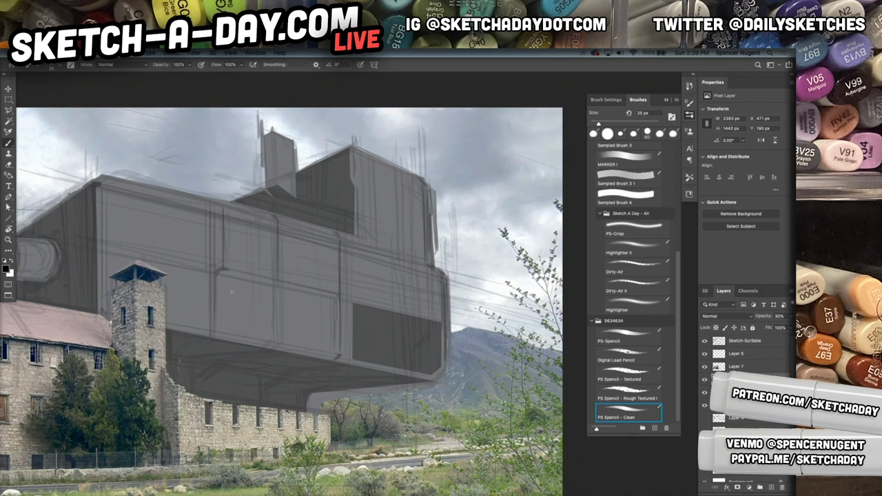
Step: Brush closely spaced dark vertical panel lines down the gable block's front face, plus strokes along its base and far edge
drag(473, 331, 517, 347)
drag(405, 172, 405, 247)
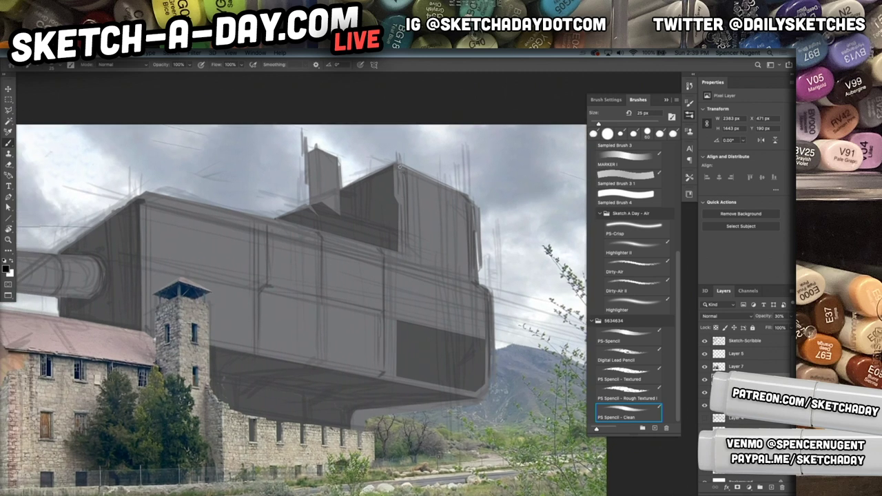
drag(412, 202, 413, 248)
drag(413, 177, 414, 238)
drag(414, 174, 413, 240)
drag(421, 182, 423, 246)
drag(424, 179, 426, 240)
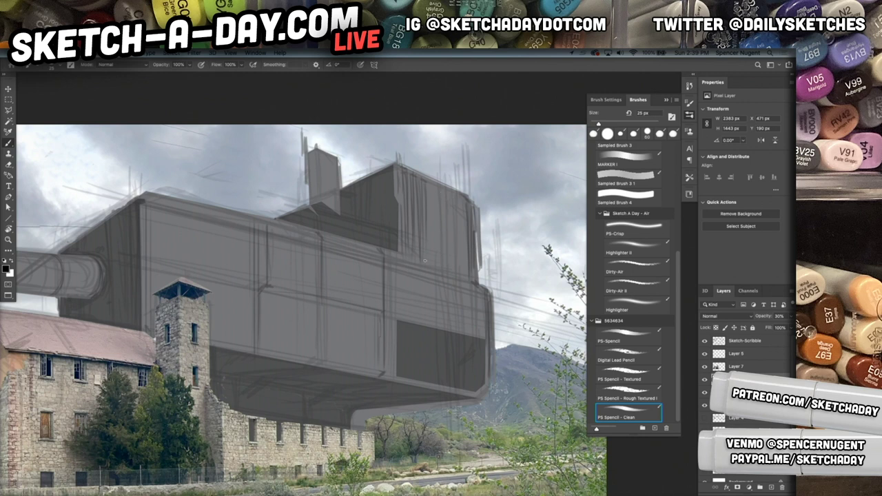
mouse_move(377, 251)
mouse_down()
mouse_move(464, 270)
mouse_move(387, 255)
mouse_move(455, 268)
mouse_move(408, 256)
mouse_move(448, 269)
mouse_up()
drag(480, 209, 480, 273)
Step: Hide the Sketch-Scribble layer and select a thin strip along the long mass's top edge with the Polygonal Lasso
click(705, 342)
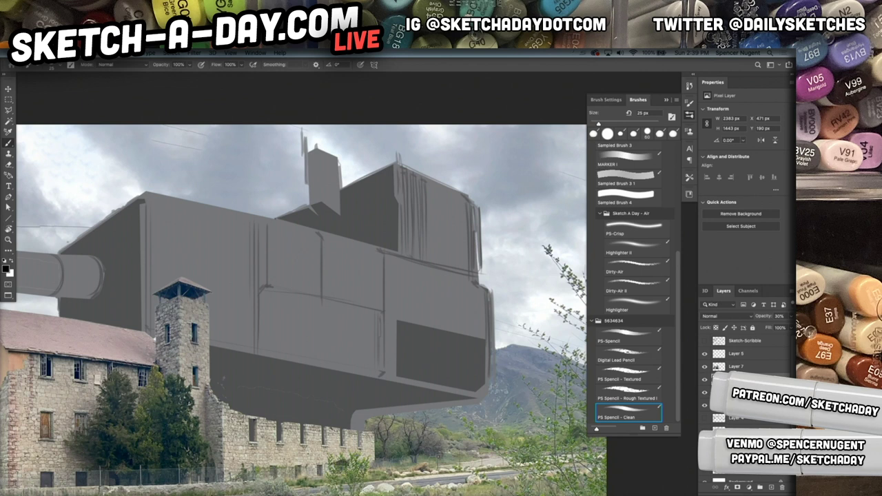
key(l)
mouse_move(466, 278)
mouse_down()
mouse_move(276, 220)
mouse_move(146, 195)
mouse_move(66, 247)
mouse_up()
click(61, 253)
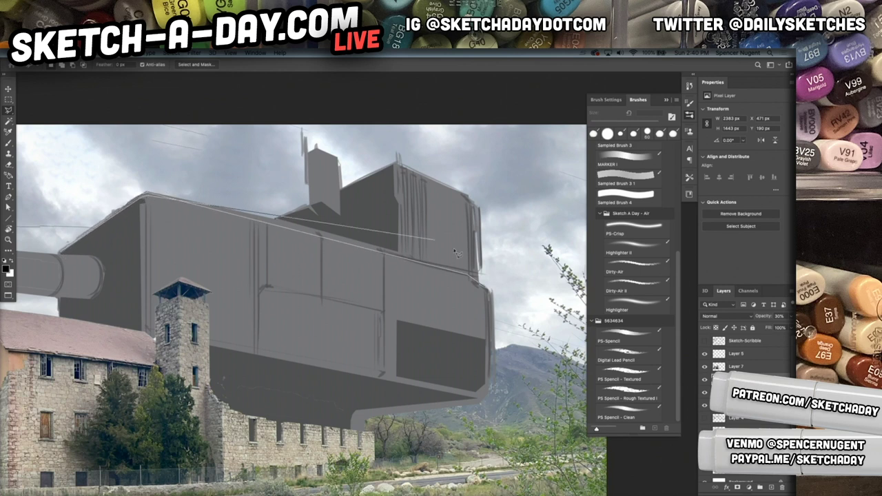
click(480, 284)
shift+click(397, 164)
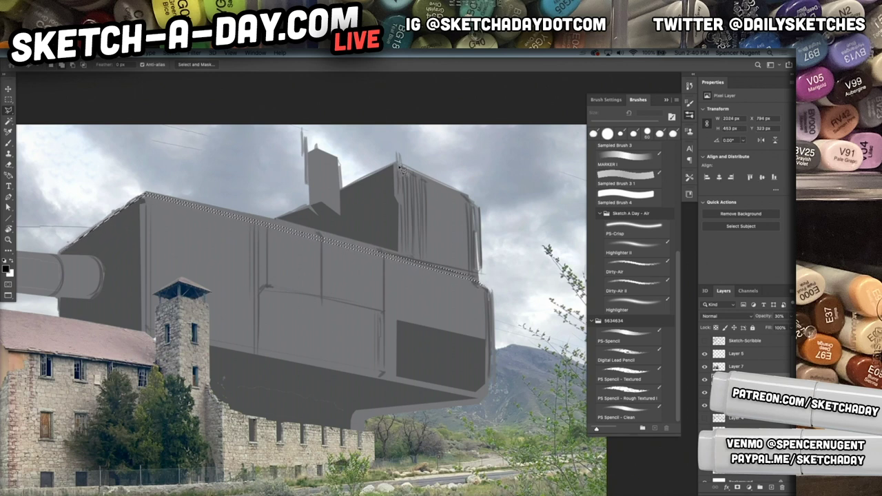
Step: Add the gable block's upper and far edges, the main mass's far vertical edge and the stone building's roof to the selection
mouse_move(472, 201)
mouse_down()
mouse_move(480, 211)
mouse_move(483, 276)
mouse_up()
drag(478, 209, 449, 186)
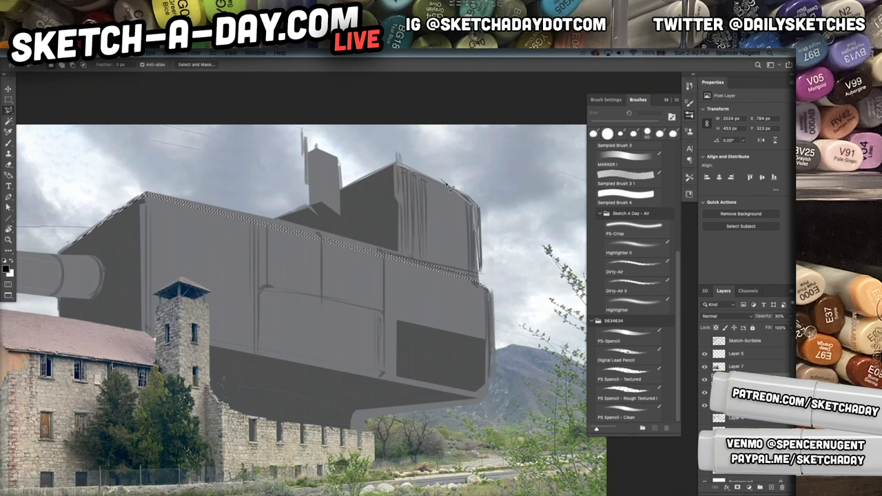
click(399, 166)
mouse_move(493, 300)
mouse_down()
mouse_move(491, 393)
mouse_move(484, 290)
mouse_up()
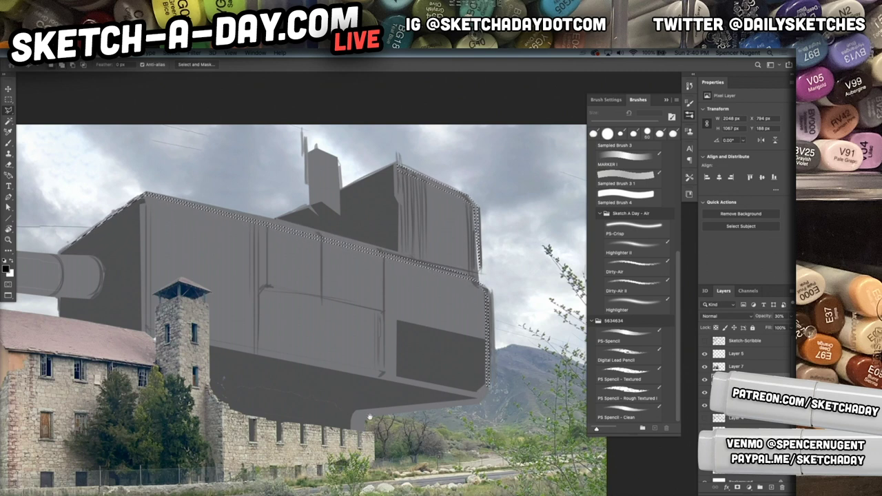
scroll(481, 398, left, 5)
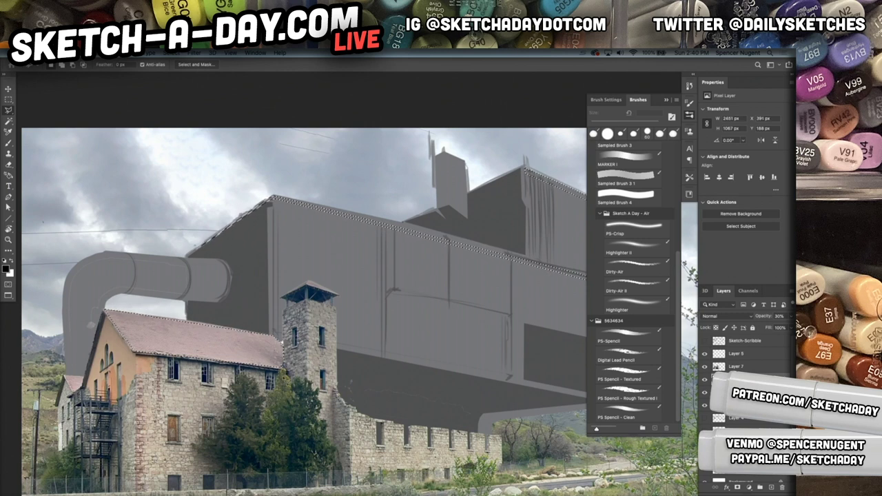
Step: Create a new layer and set up the Soft Round brush at 380 px
scroll(288, 382, right, 5)
scroll(303, 400, down, 1)
key(shift+super+n)
key(Return)
click(624, 375)
right_click(463, 365)
scroll(562, 442, up, 10)
scroll(563, 442, up, 8)
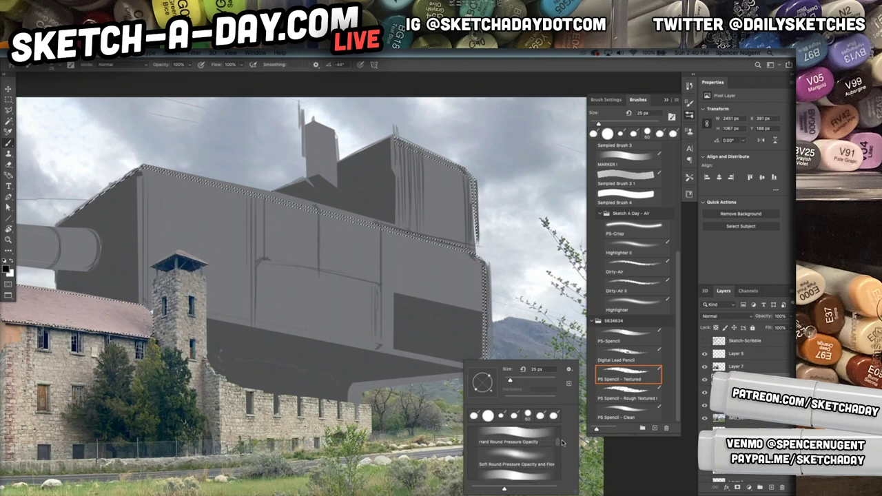
click(516, 449)
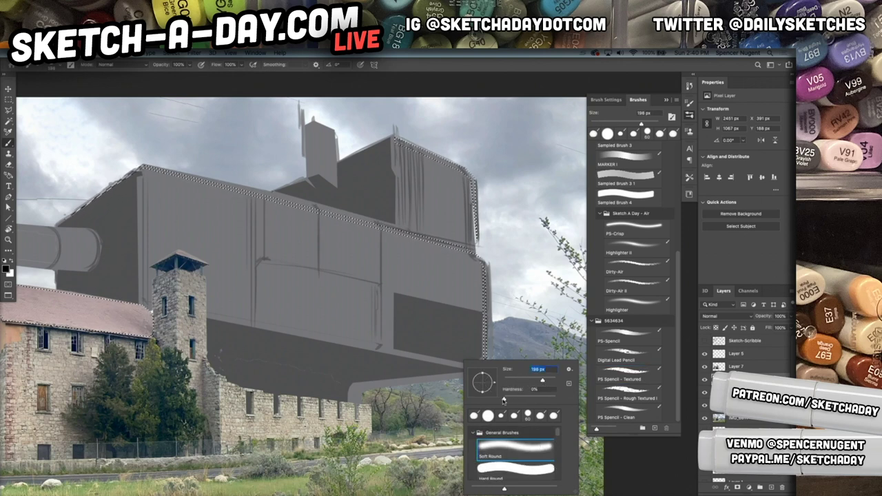
drag(543, 380, 548, 380)
click(280, 241)
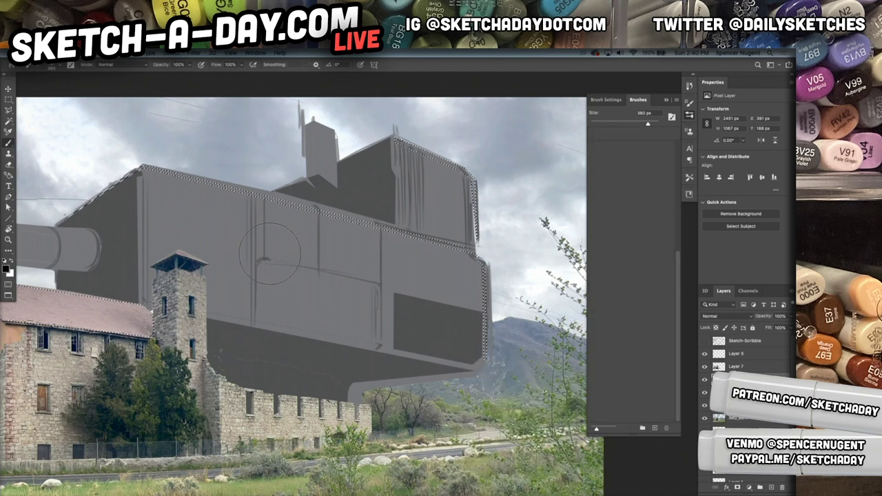
drag(137, 311, 254, 312)
scroll(254, 312, left, 1)
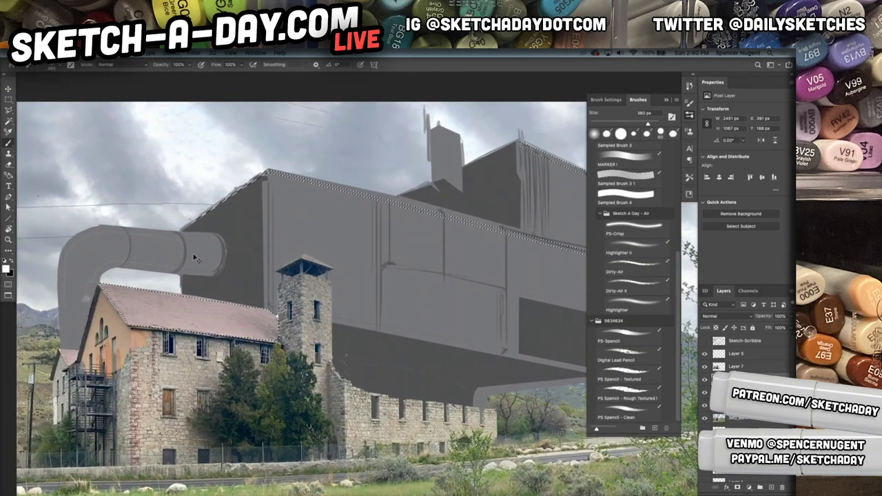
Step: Brush white highlights over the selected stone building roof, long top edge and block edges on a layer above the sketch
key(alt+shift+super+n)
drag(178, 305, 219, 314)
drag(290, 164, 507, 215)
scroll(506, 234, right, 5)
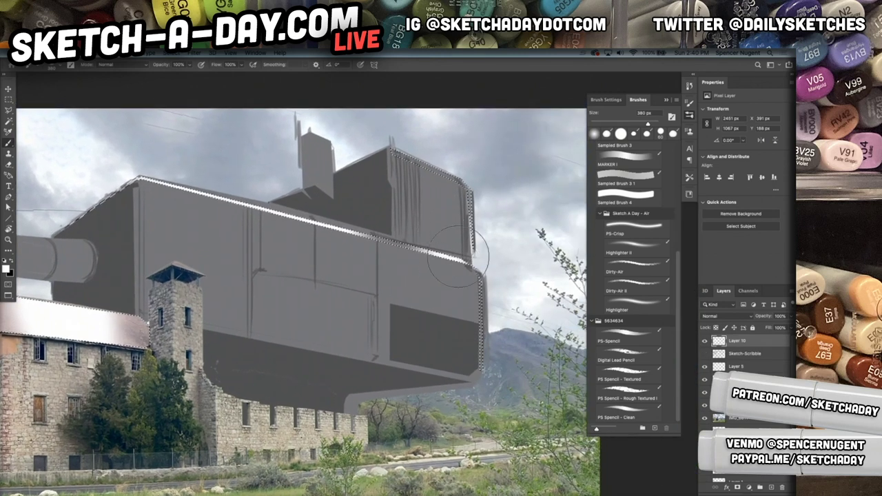
mouse_move(496, 296)
mouse_down()
mouse_move(441, 158)
mouse_move(409, 148)
mouse_up()
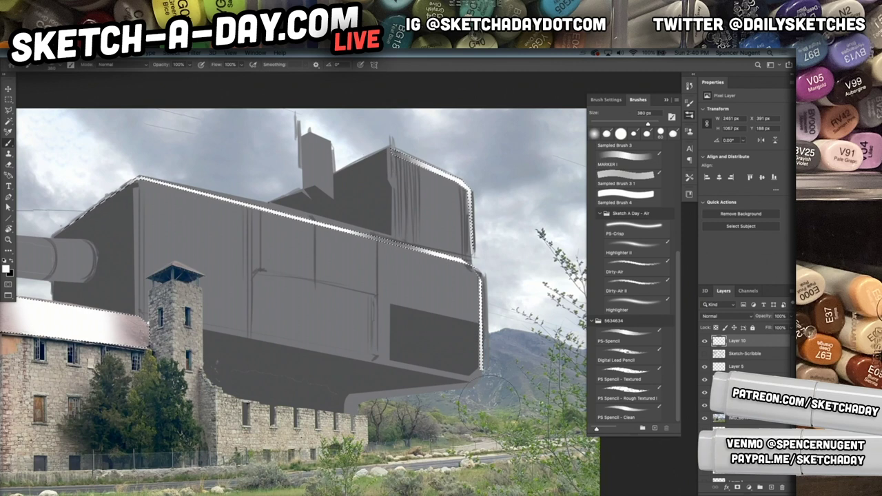
drag(479, 402, 548, 410)
key(super+minus)
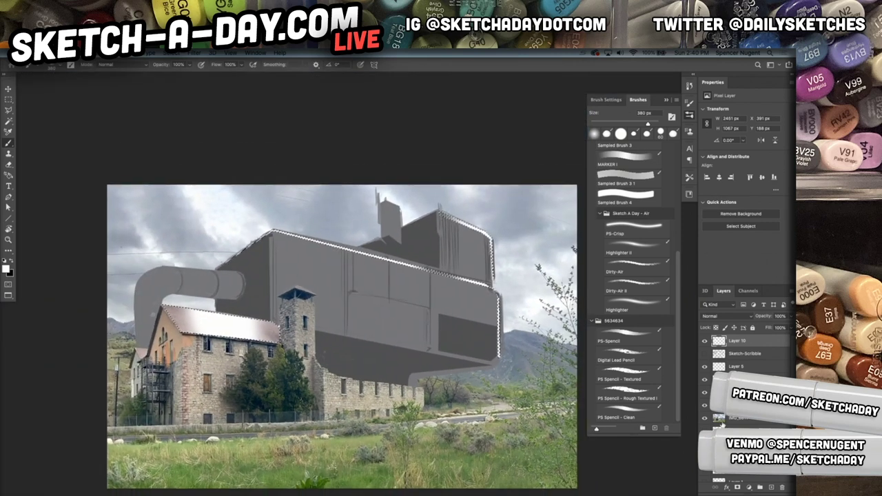
Step: Set the highlight layer to Linear Dodge (Add) at 25% opacity and deselect
drag(772, 320, 755, 321)
click(724, 316)
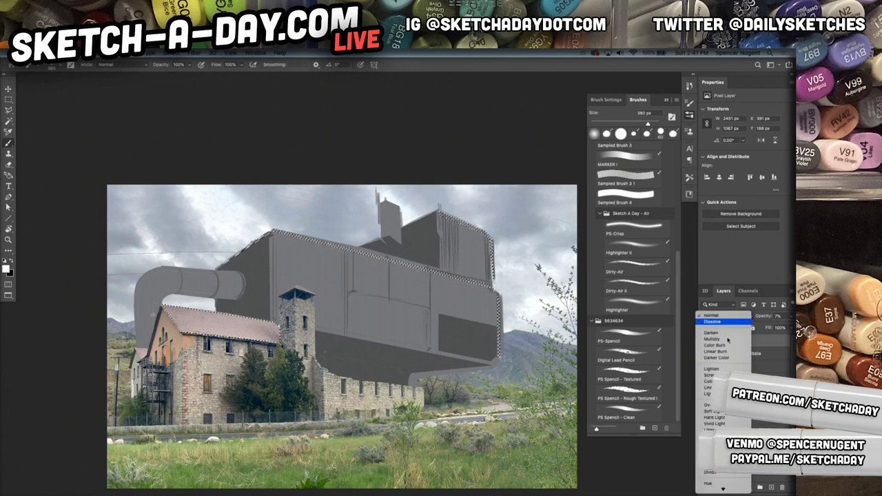
click(711, 387)
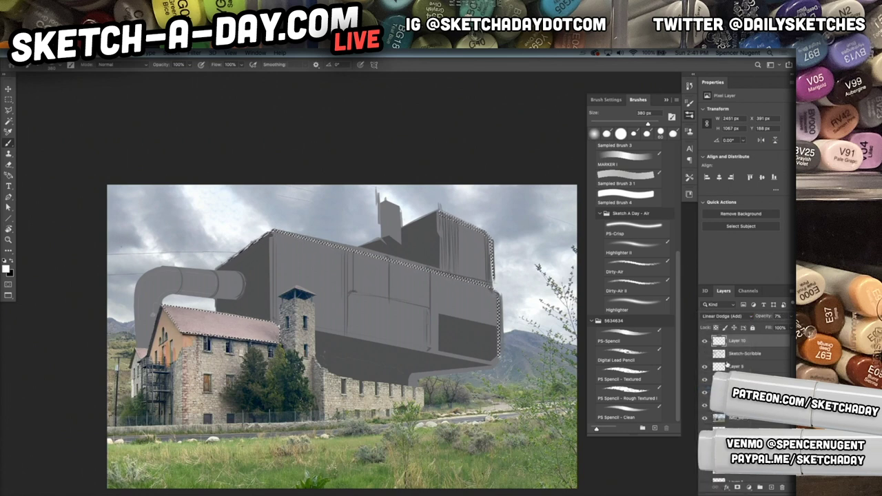
drag(759, 319, 762, 319)
key(super+d)
Step: Select the overhanging mass's underside with the Polygonal Lasso, fill it with white on a new layer and deselect
drag(461, 398, 419, 385)
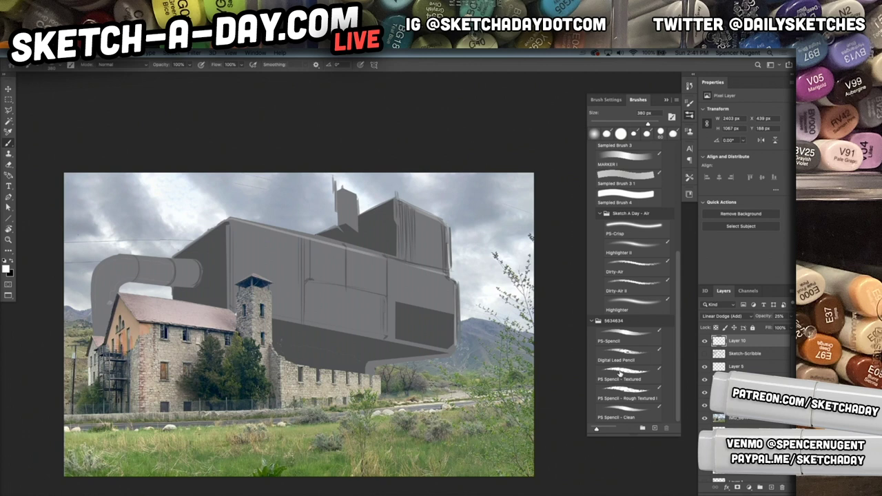
key(l)
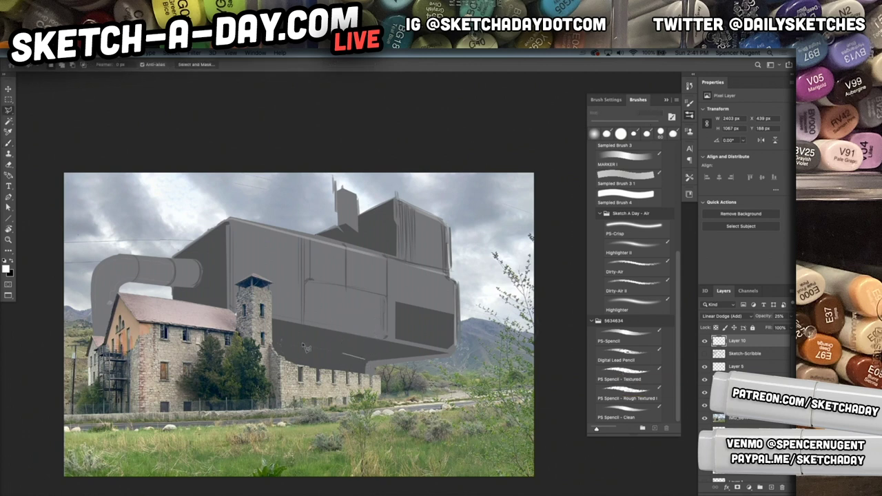
click(273, 344)
mouse_move(278, 323)
mouse_down()
mouse_move(452, 357)
mouse_move(370, 365)
mouse_up()
key(super+shift+n)
key(Return)
key(alt+BackSpace)
key(super+d)
Step: Invert the underside fill to black and set the layer's opacity to 20%
key(super+i)
key(v)
key(4)
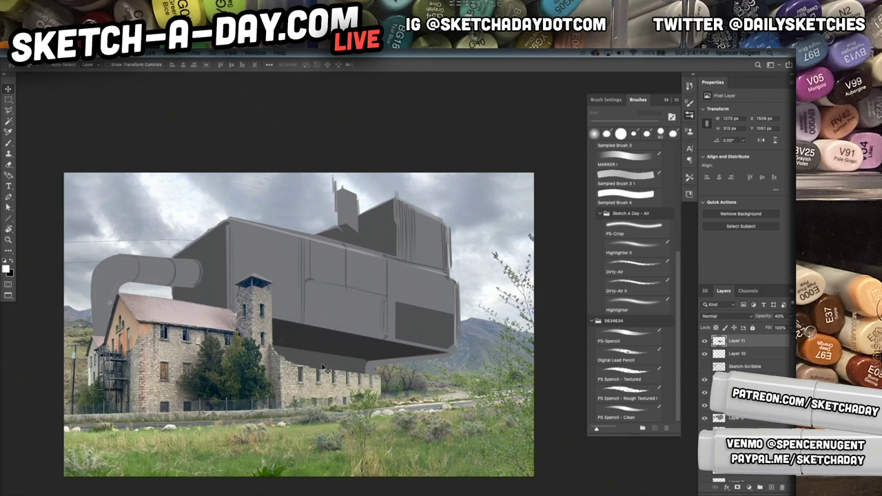
key(2)
Step: Select the ruined wall's narrow side face and the stone building's long facade with the Polygonal Lasso
key(l)
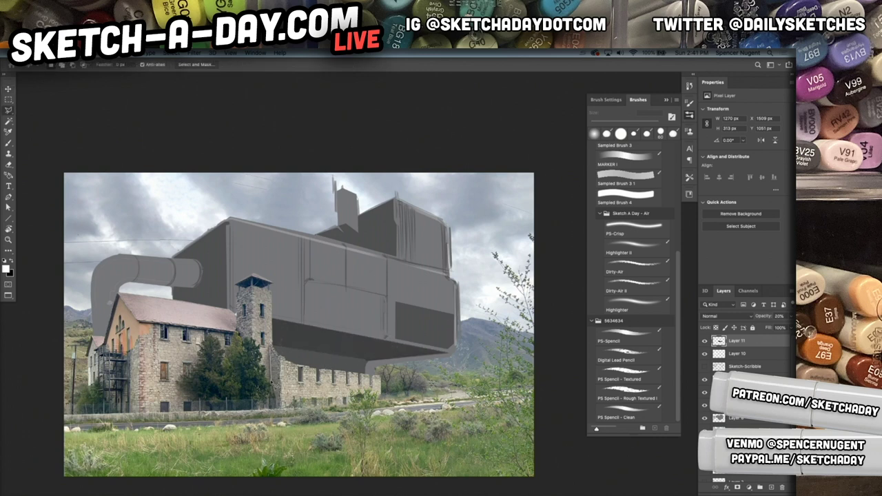
double_click(279, 412)
click(139, 415)
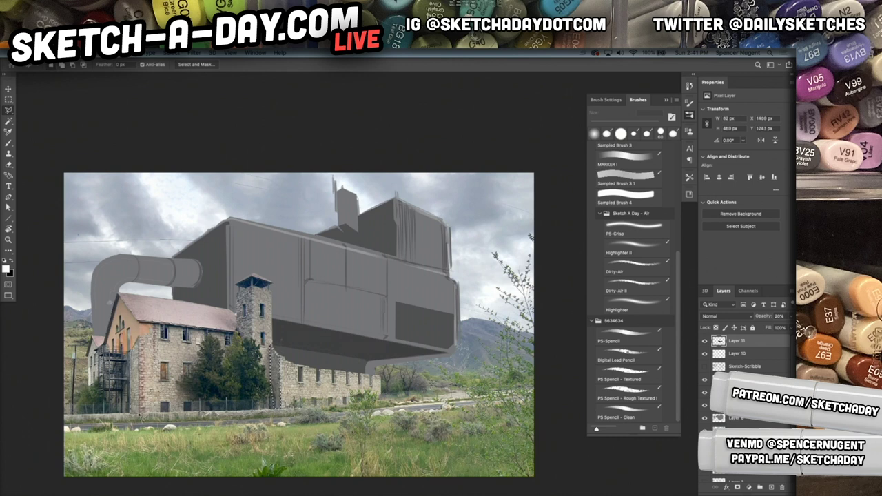
drag(183, 431, 143, 418)
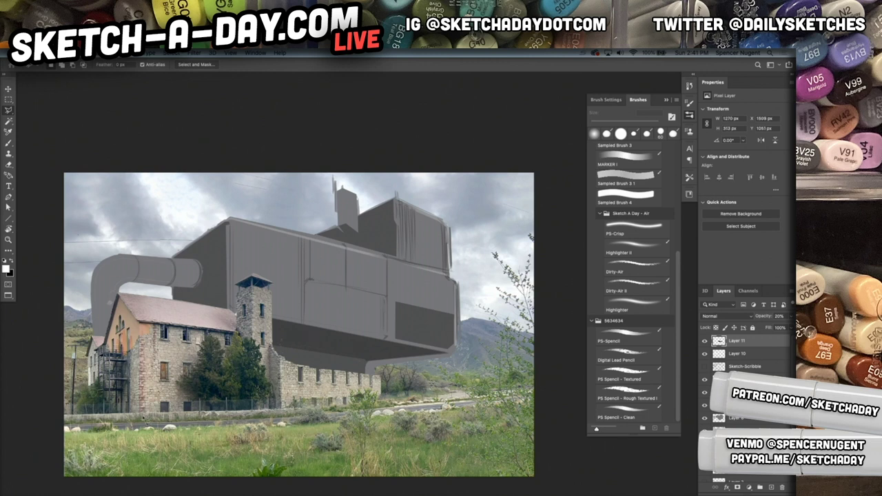
double_click(233, 409)
Step: Brush soft black shadow over the selected stone walls and set the shadow layer's blend mode to Multiply
key(b)
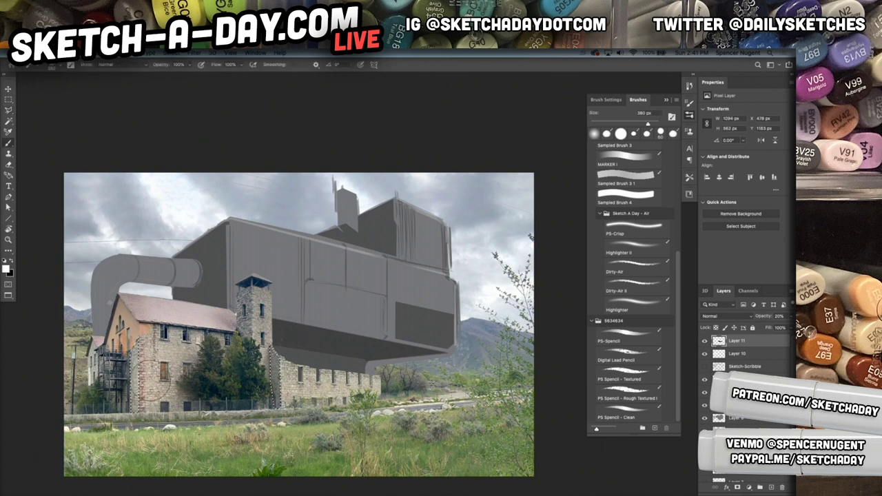
key(x)
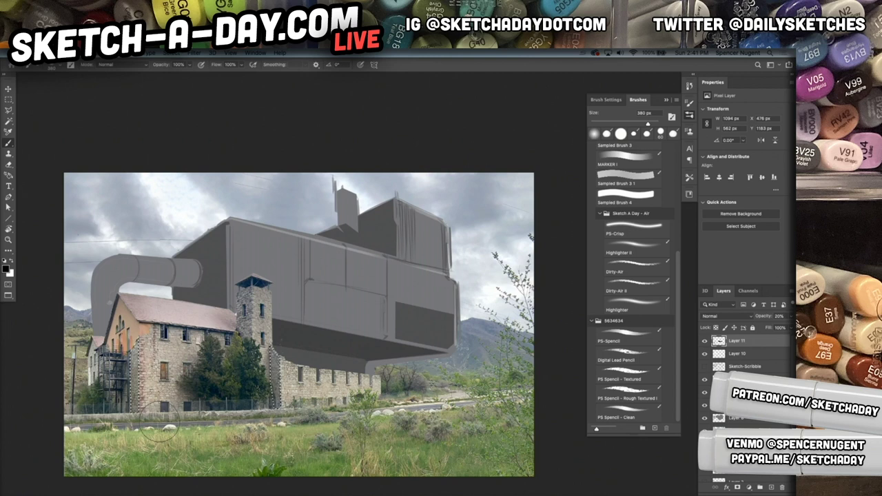
click(739, 318)
click(600, 387)
drag(340, 349, 355, 371)
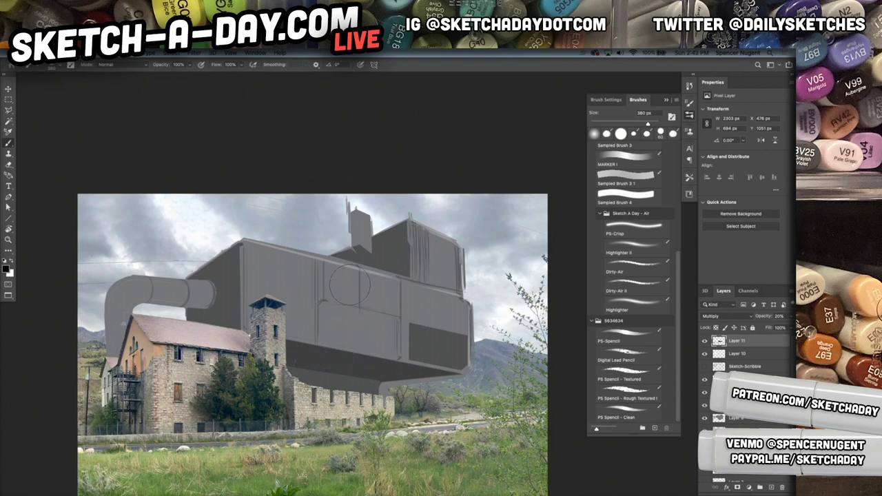
Step: Select the curved pipe's outline, sample its grey as the foreground colour, activate the grey volume layer and deselect
key(l)
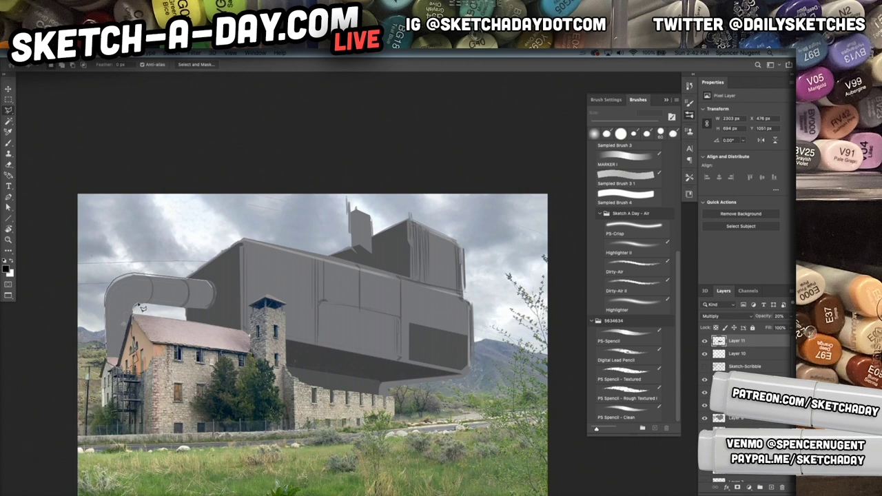
drag(148, 308, 211, 314)
drag(200, 293, 201, 304)
key(super+shift+n)
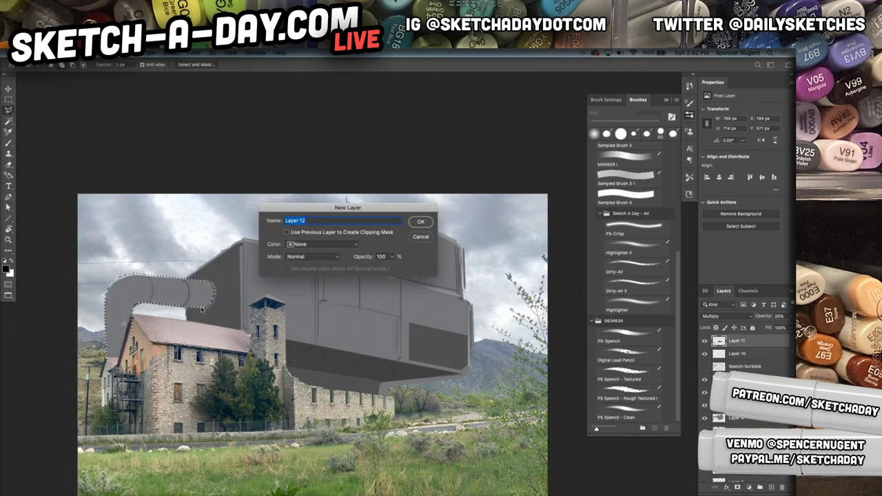
click(422, 237)
key(i)
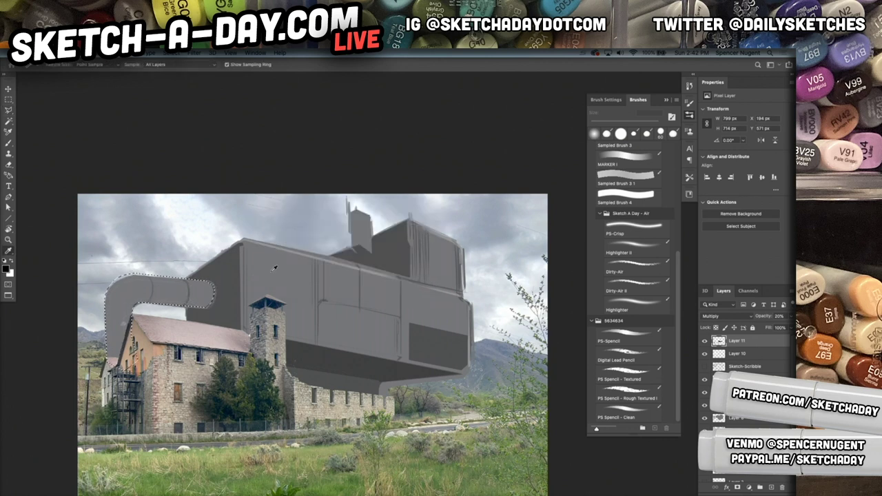
click(203, 288)
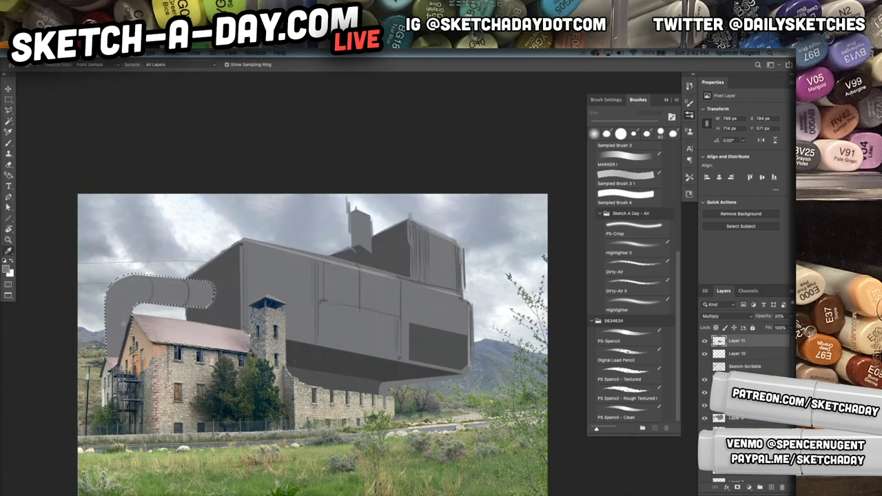
click(744, 419)
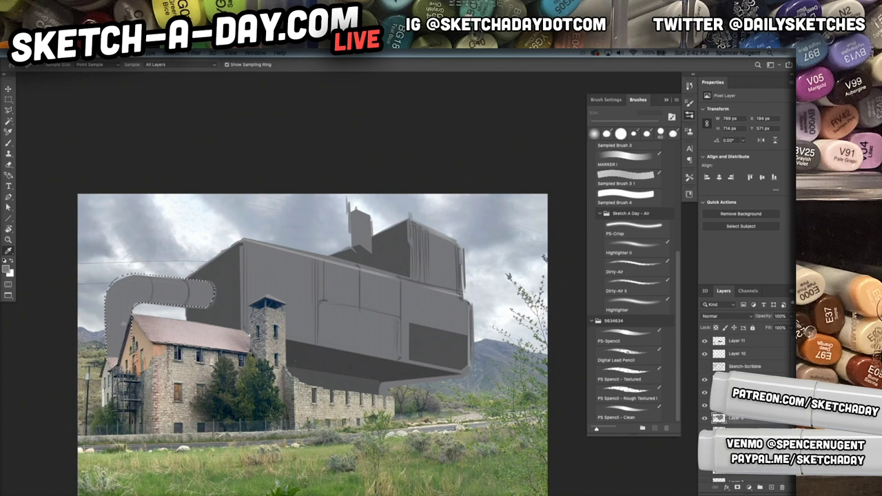
key(super+d)
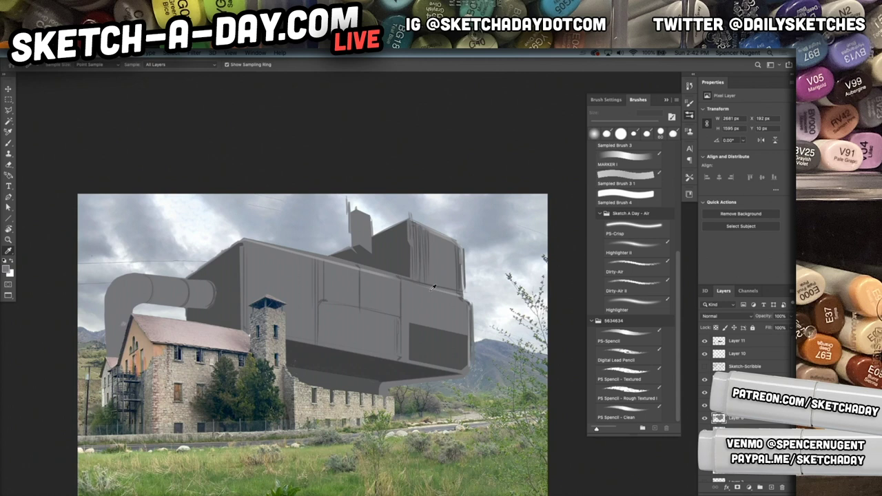
Step: Set the Hard Round brush to 19 px and add a new layer
key(b)
right_click(236, 283)
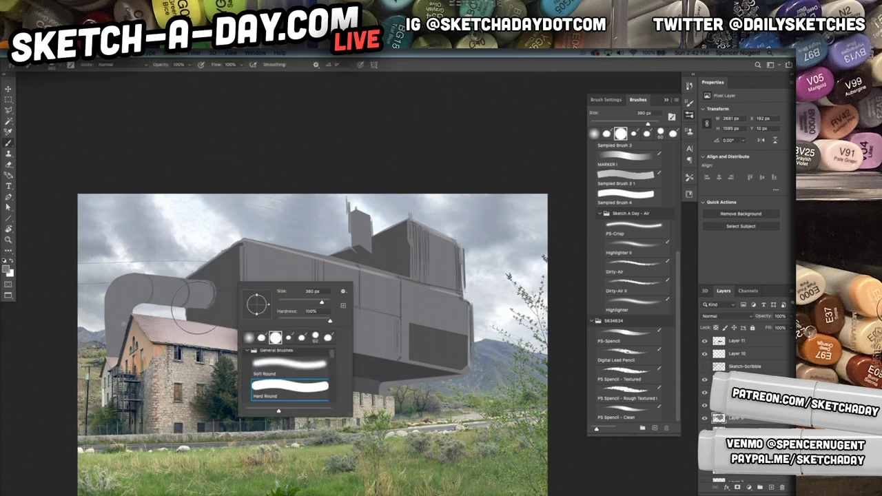
drag(270, 291, 255, 289)
click(276, 300)
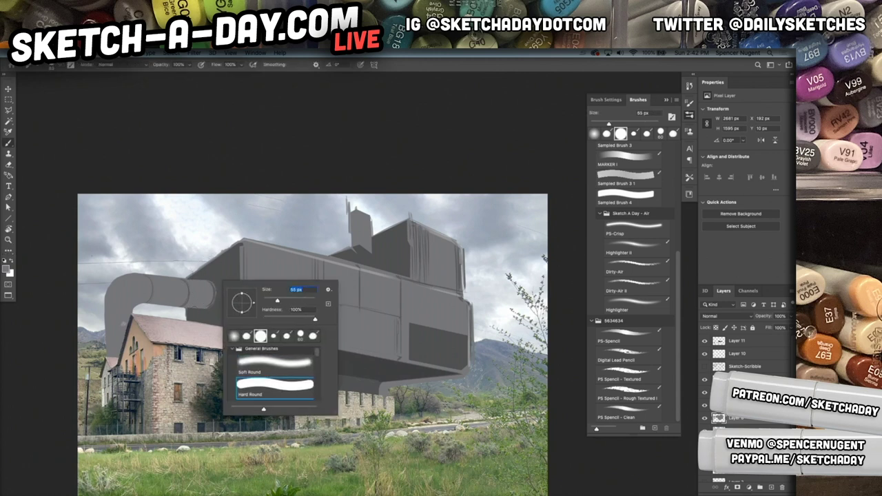
drag(276, 303, 273, 303)
click(144, 308)
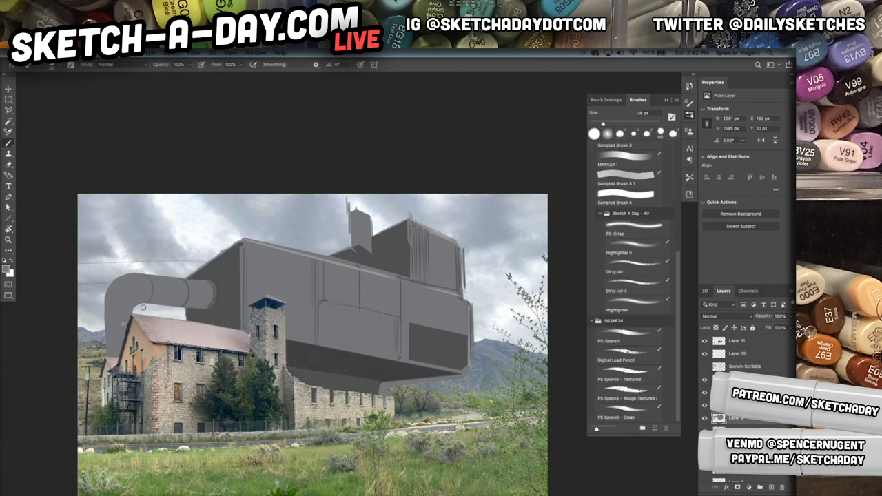
right_click(202, 305)
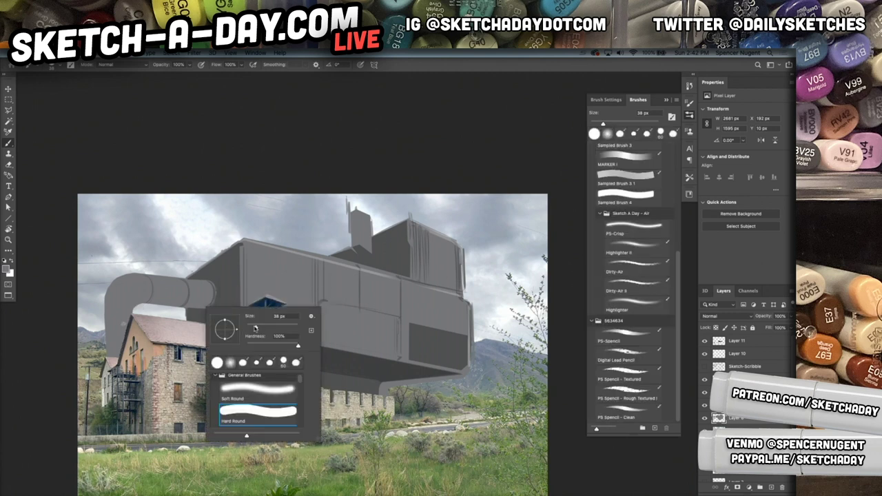
key(Return)
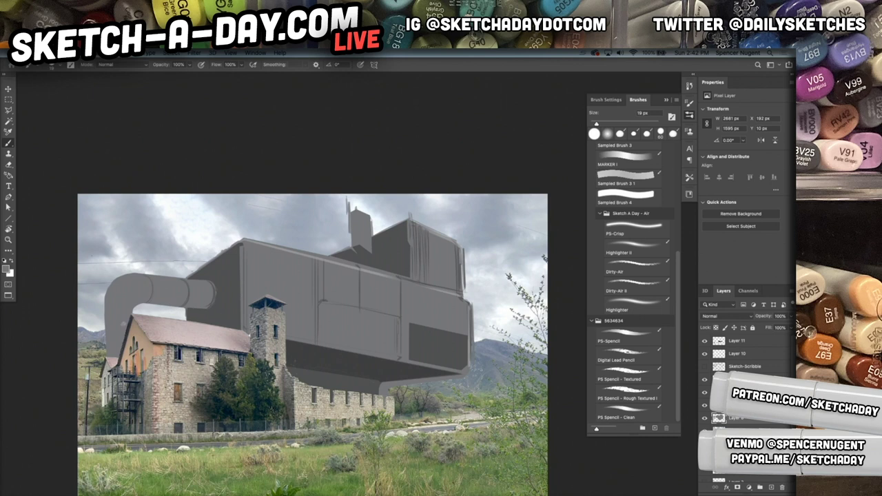
key(super+shift+n)
key(Return)
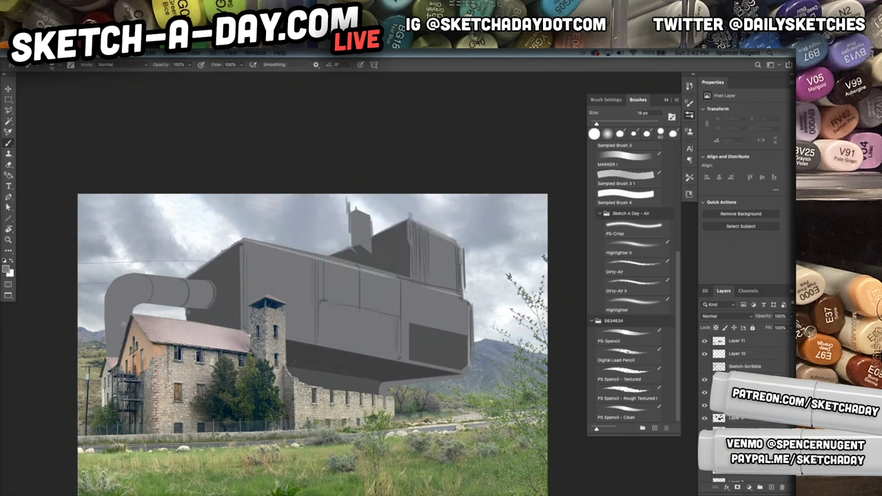
Step: Brush grey strips along the lower and upper edges of the curved pipe's horizontal section
click(205, 312)
drag(147, 306, 143, 305)
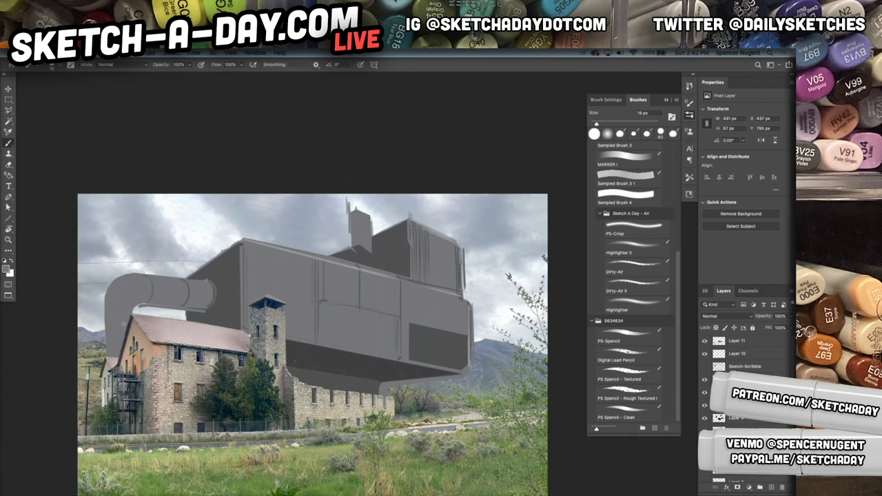
drag(148, 272, 206, 275)
Step: Set the foreground colour to the lighter neutral grey 959595
click(5, 269)
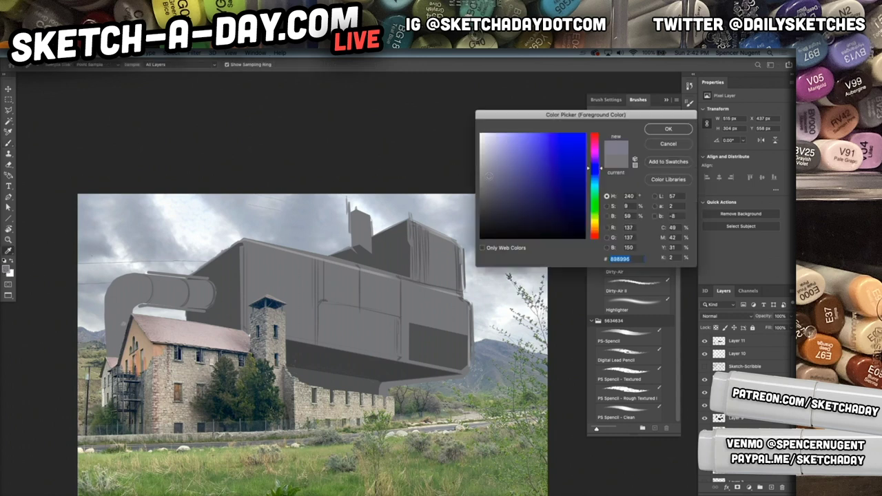
click(146, 274)
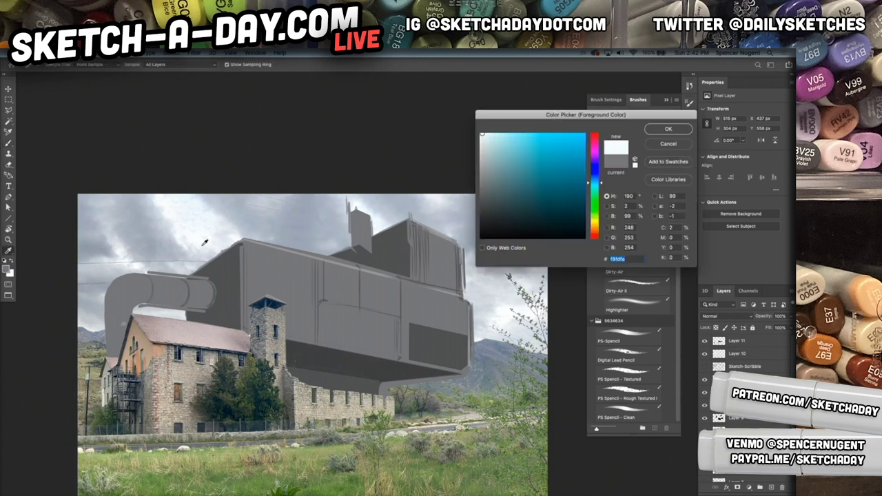
click(620, 146)
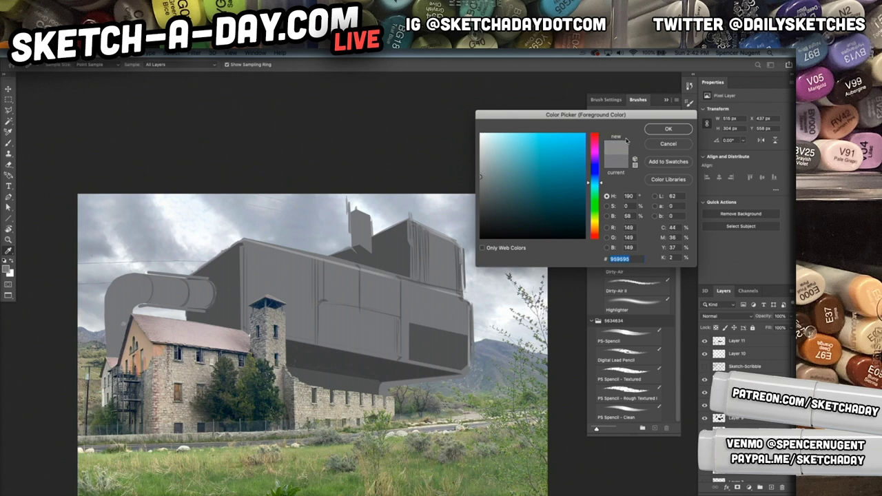
click(679, 131)
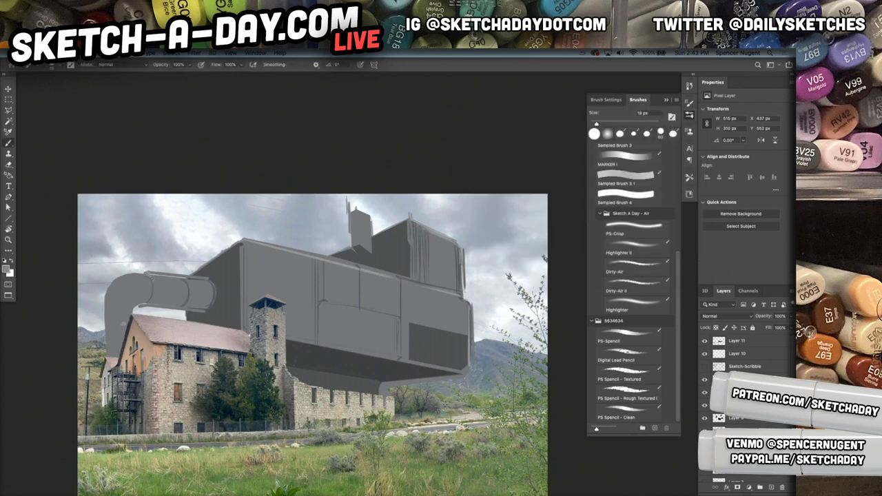
Step: Brush lighter conduit lines along the pipe's upper side with a 9 px brush, stepping one down towards the dark wall
mouse_move(168, 307)
mouse_down()
mouse_move(246, 304)
mouse_move(211, 309)
mouse_up()
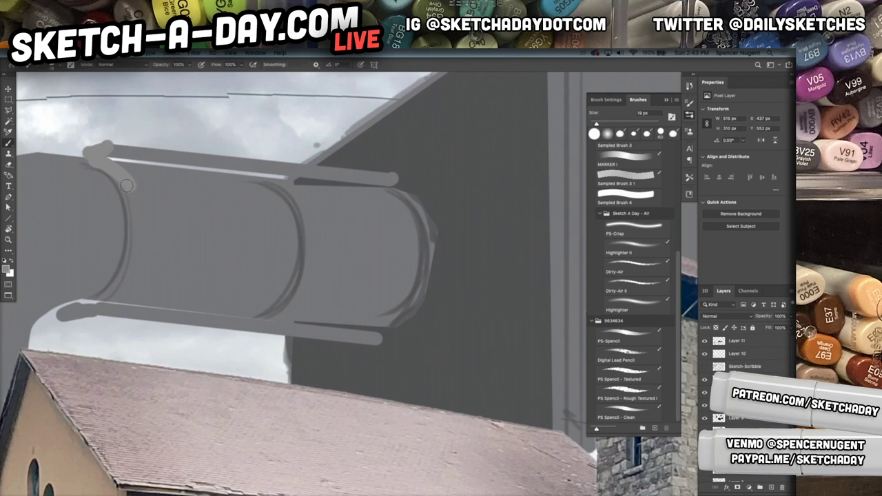
drag(180, 225, 288, 272)
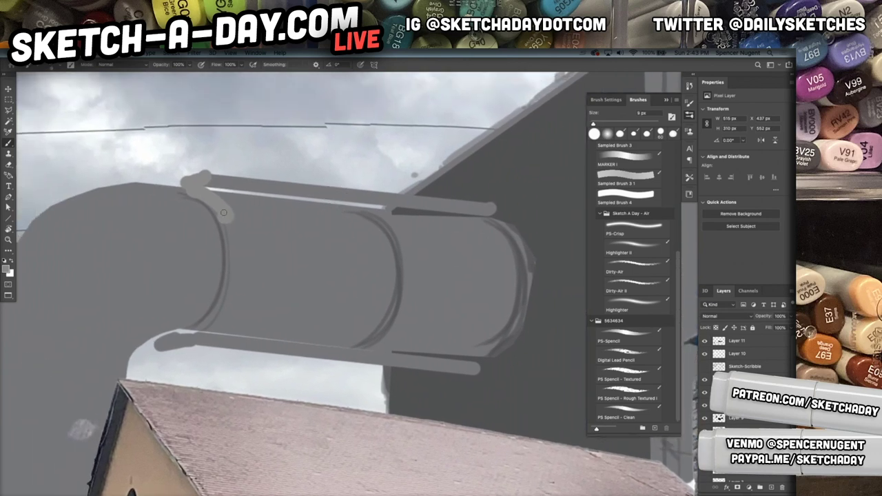
shift+click(446, 245)
drag(439, 246, 451, 288)
shift+click(536, 297)
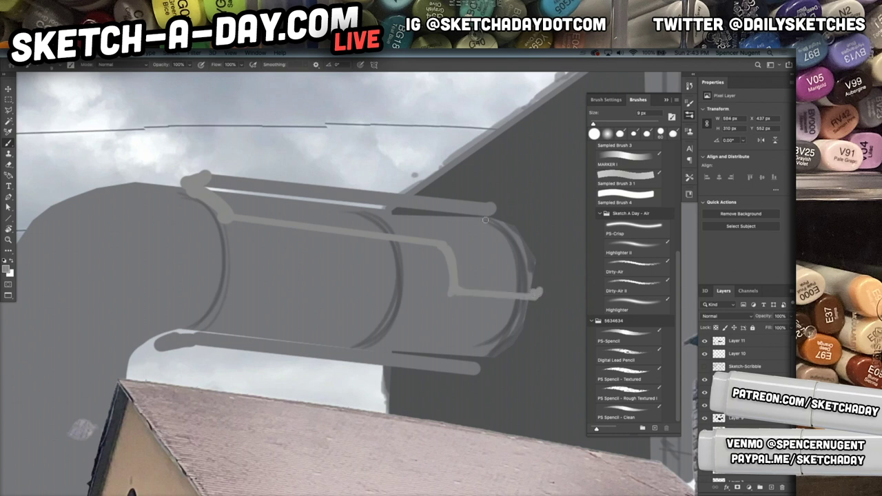
shift+click(317, 201)
shift+click(301, 201)
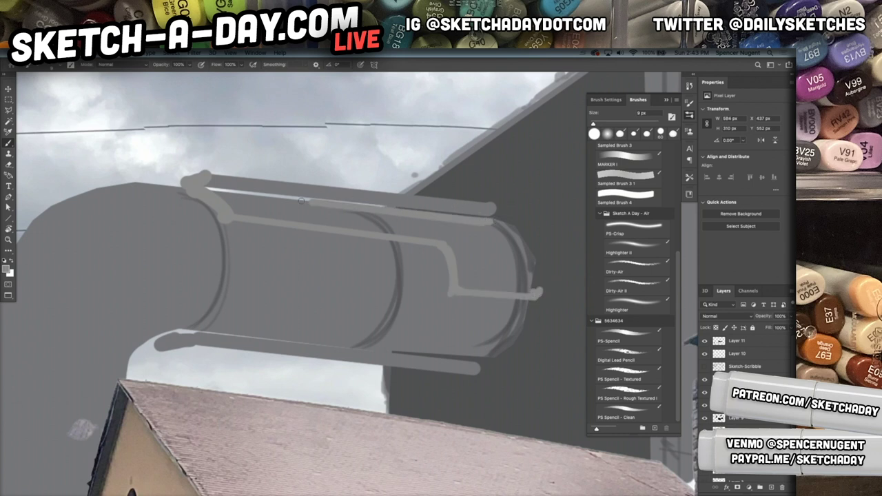
Step: Outline the pipe's elbow seam and inner curve in light grey, adding parallel conduit lines along the pipe's underside
mouse_move(161, 342)
mouse_down()
mouse_move(129, 355)
mouse_move(129, 371)
mouse_up()
mouse_move(155, 189)
mouse_down()
mouse_move(216, 241)
mouse_move(188, 332)
mouse_up()
mouse_move(225, 297)
mouse_down()
mouse_move(431, 317)
mouse_move(412, 325)
mouse_move(260, 312)
mouse_move(253, 292)
mouse_move(206, 290)
mouse_move(131, 317)
mouse_move(112, 344)
mouse_move(126, 380)
mouse_up()
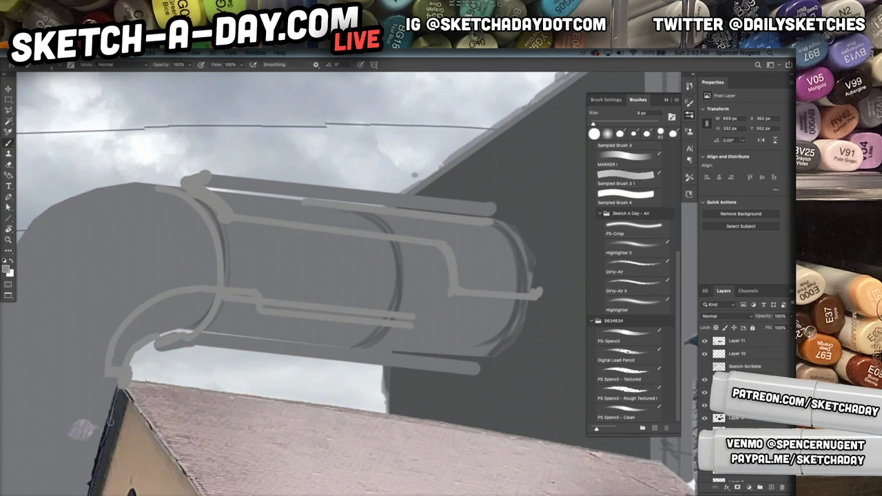
drag(393, 400, 303, 376)
drag(289, 307, 440, 321)
drag(292, 313, 406, 332)
drag(277, 319, 398, 328)
Step: Set the brush opacity to 70% and sketch support struts beneath the pipe's wall end
key(7)
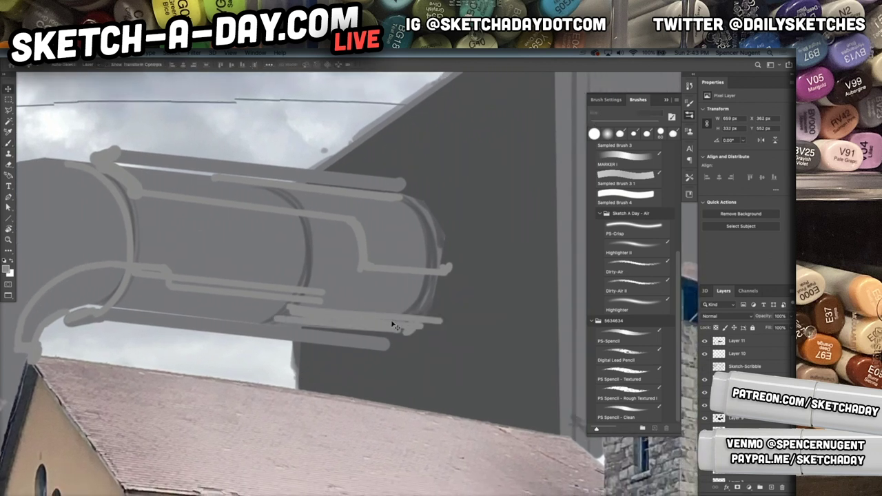
mouse_move(433, 308)
mouse_down()
mouse_move(360, 303)
mouse_move(379, 298)
mouse_move(437, 307)
mouse_move(336, 301)
mouse_up()
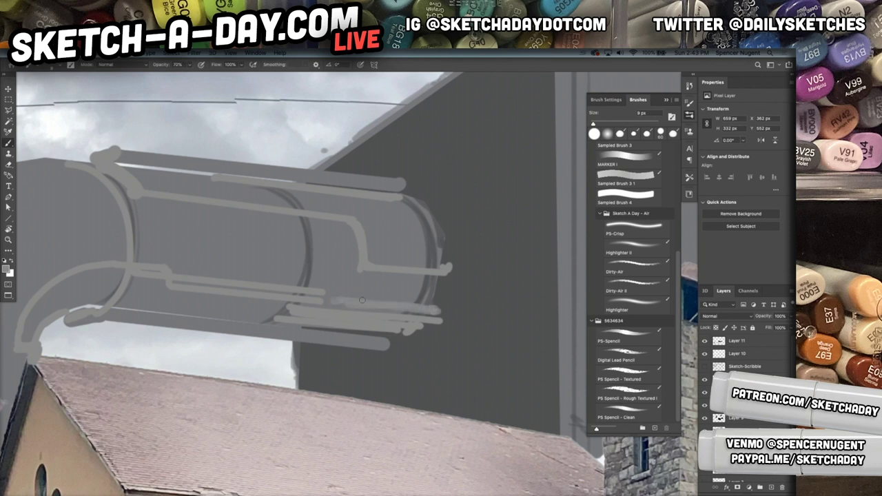
scroll(409, 335, down, 5)
mouse_move(418, 332)
mouse_down()
mouse_move(418, 356)
mouse_move(389, 342)
mouse_move(406, 340)
mouse_move(402, 349)
mouse_move(377, 353)
mouse_up()
Step: Sketch light vertical panel lines and edge strips on the main block's dark narrow face, undoing the stray stroke
drag(453, 228, 448, 242)
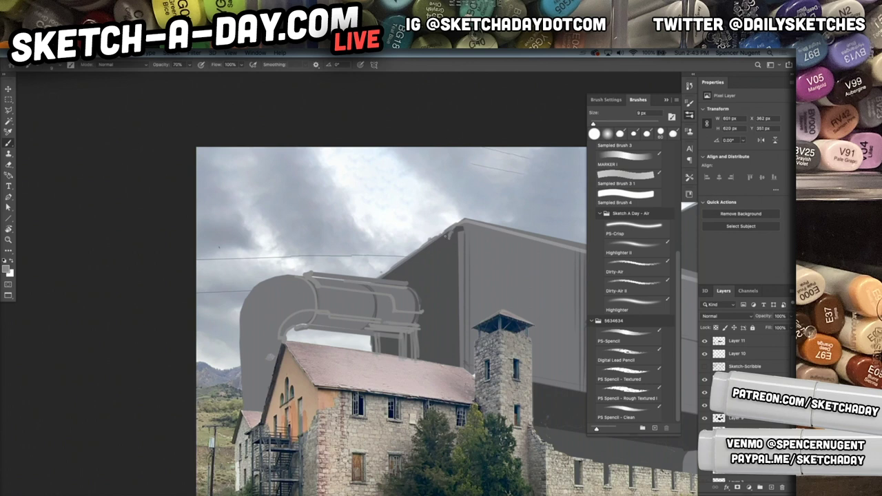
drag(452, 317, 447, 237)
drag(452, 318, 446, 234)
drag(426, 323, 446, 315)
key(super+z)
mouse_move(423, 256)
mouse_down()
mouse_move(428, 250)
mouse_move(422, 337)
mouse_move(431, 338)
mouse_move(431, 365)
mouse_up()
Step: Sketch light vertical panel bands down the long facade beside the tower, ending in a stepped conduit under the block
scroll(519, 269, right, 5)
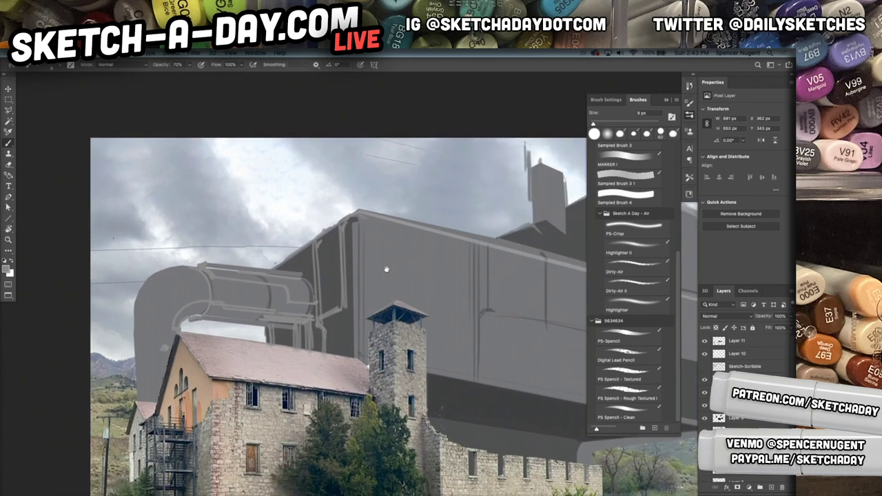
drag(386, 240, 382, 299)
mouse_move(386, 226)
mouse_down()
mouse_move(394, 236)
mouse_move(390, 359)
mouse_up()
drag(394, 287, 394, 325)
mouse_move(424, 233)
mouse_down()
mouse_move(433, 243)
mouse_move(434, 331)
mouse_move(414, 380)
mouse_move(389, 389)
mouse_move(395, 385)
mouse_up()
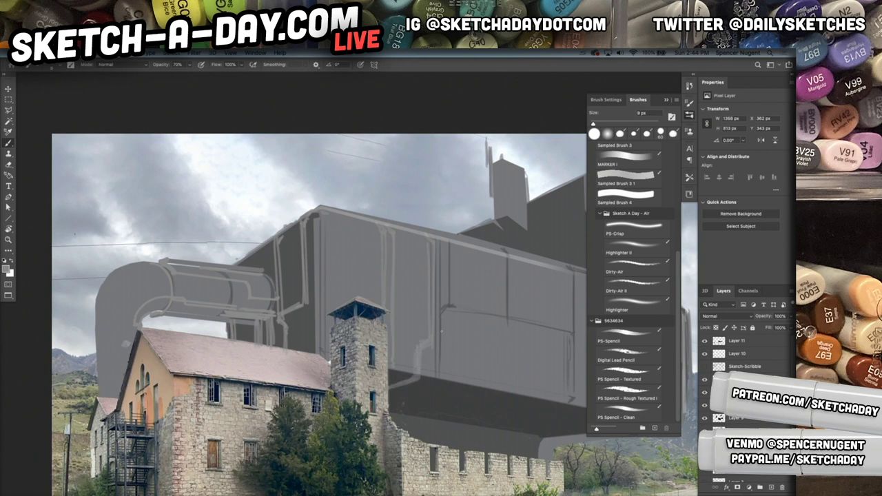
mouse_move(432, 353)
mouse_down()
mouse_move(432, 375)
mouse_move(393, 392)
mouse_move(385, 408)
mouse_up()
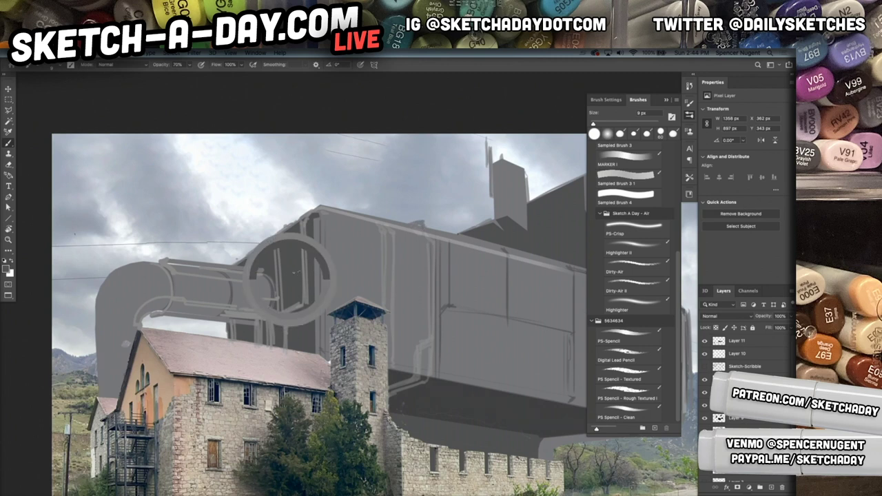
Step: Add darker grey vertical lines inside the long facade's panel band
drag(425, 228, 422, 325)
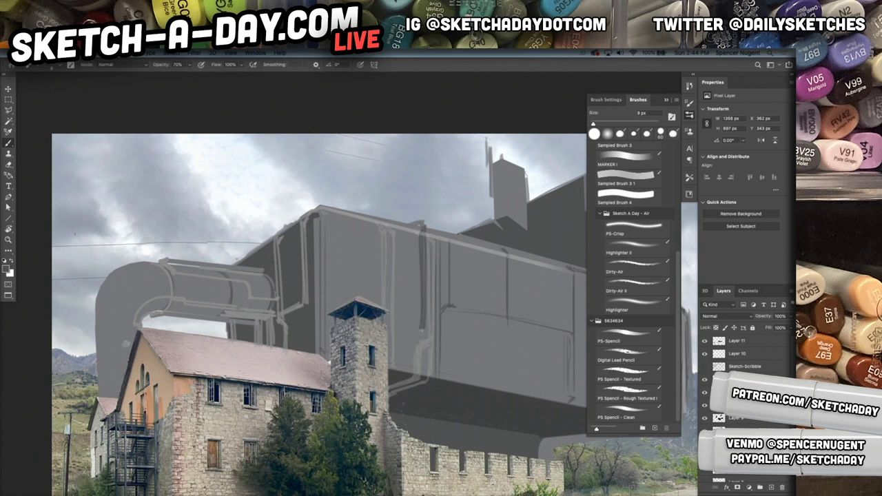
drag(413, 222, 415, 336)
drag(430, 239, 427, 334)
scroll(492, 357, down, 3)
Step: Sketch dark vertical lines at the long facade's far front corner, undoing the unwanted strokes
drag(542, 362, 403, 316)
drag(411, 250, 413, 281)
mouse_move(423, 241)
mouse_down()
mouse_move(423, 325)
mouse_move(417, 315)
mouse_up()
drag(421, 257, 423, 328)
key(super+z)
key(super+z)
drag(422, 237, 421, 255)
drag(483, 264, 490, 304)
key(super+z)
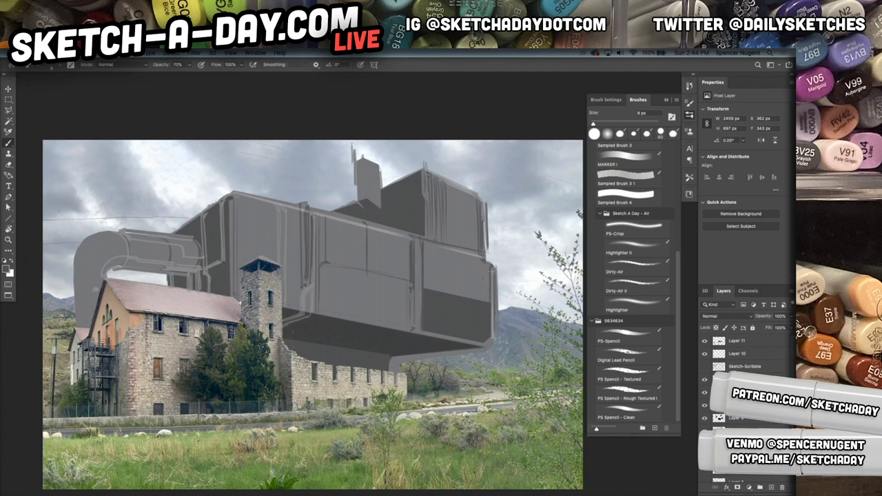
Step: Draw dark edge and panel lines on the upper rear block, undoing the strokes that miss
drag(405, 373, 406, 393)
key(super+z)
drag(484, 221, 484, 254)
drag(426, 176, 427, 232)
key(super+z)
drag(427, 176, 431, 228)
mouse_move(430, 173)
mouse_down()
mouse_move(483, 202)
mouse_move(511, 260)
mouse_move(519, 313)
mouse_up()
drag(497, 191, 511, 195)
key(super+z)
key(super+z)
drag(73, 270, 83, 335)
key(super+z)
key(super+z)
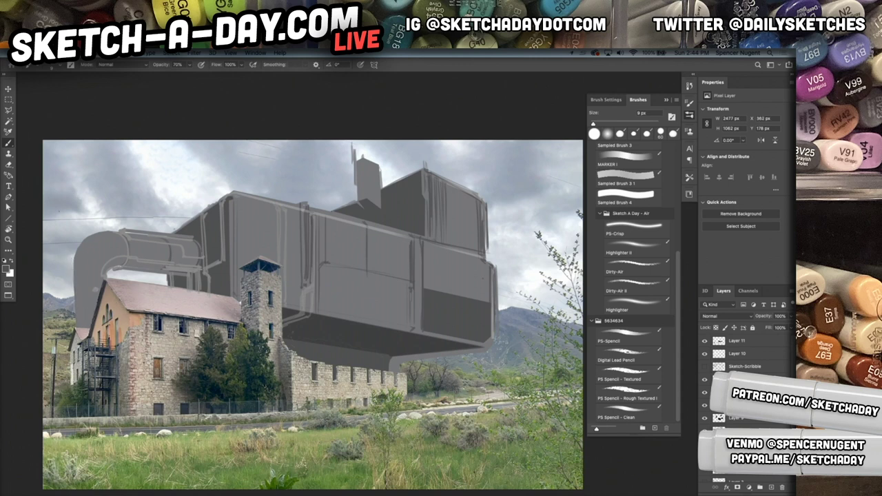
Step: Sketch two groups of curved hoops on the main block's roofline and dark parallel lines along the long facade's lower edge
scroll(458, 327, left, 5)
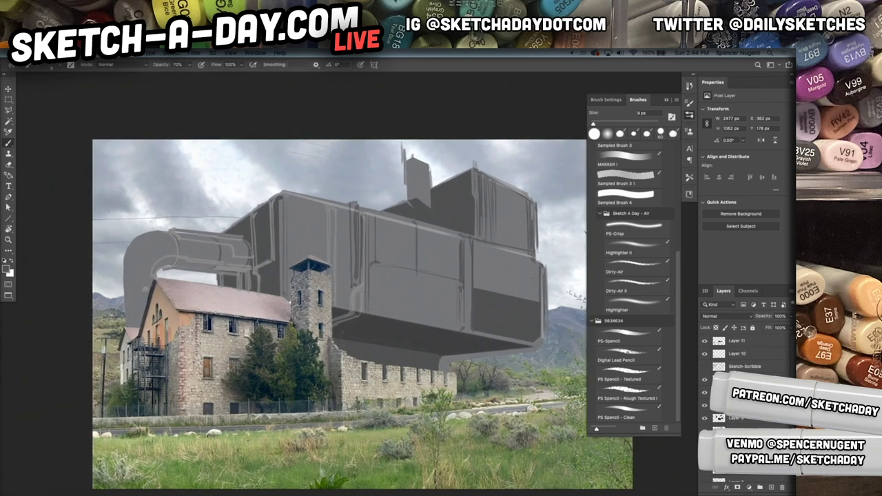
drag(305, 195, 378, 211)
drag(335, 309, 462, 326)
drag(339, 308, 348, 305)
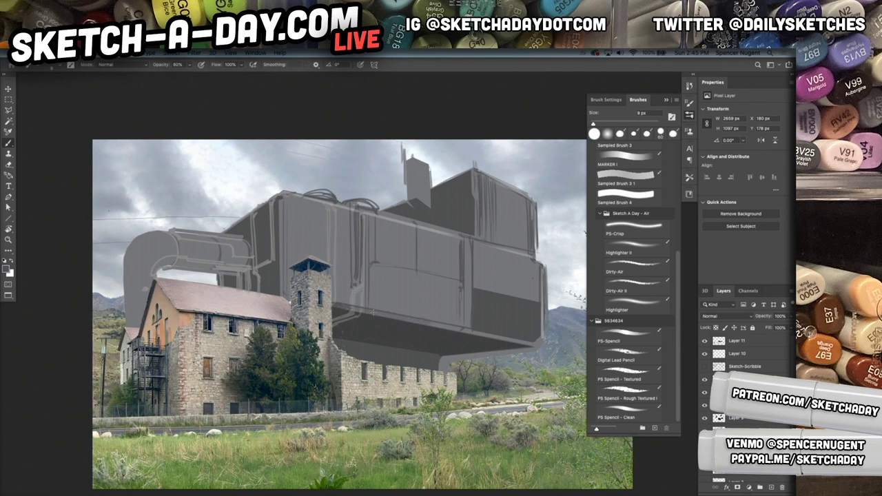
drag(374, 312, 437, 326)
drag(331, 300, 423, 318)
drag(331, 279, 331, 331)
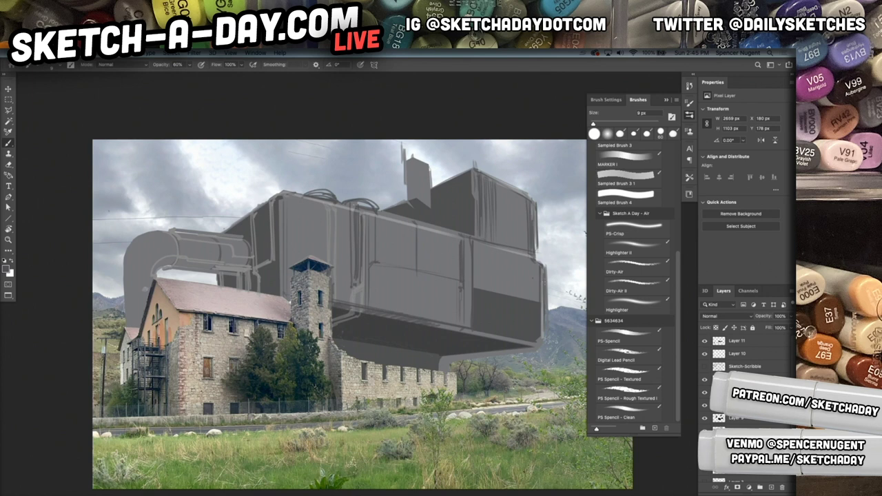
Step: On a new layer, outline the dark recessed opening at the main block's far end in black, including its inner edges
key(ctrl+shift+n)
key(Return)
scroll(515, 342, up, 3)
drag(555, 278, 529, 288)
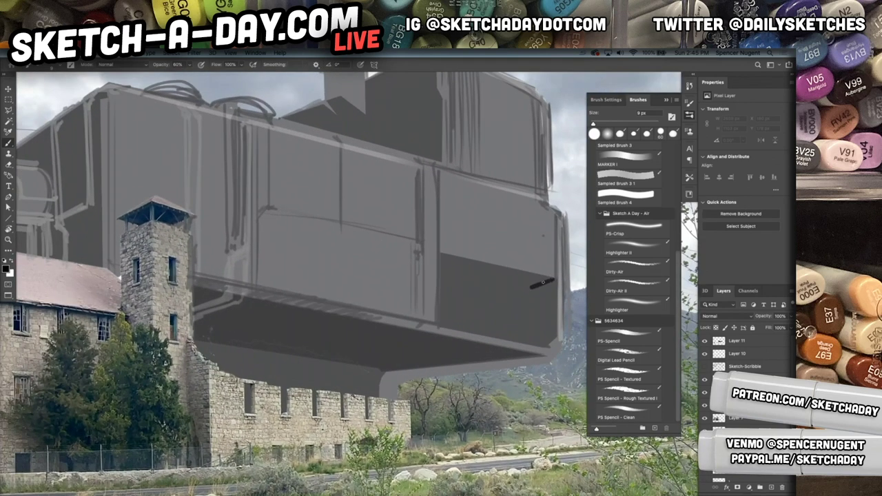
mouse_move(442, 267)
mouse_down()
mouse_move(537, 294)
mouse_move(543, 288)
mouse_move(541, 347)
mouse_up()
shift+click(534, 287)
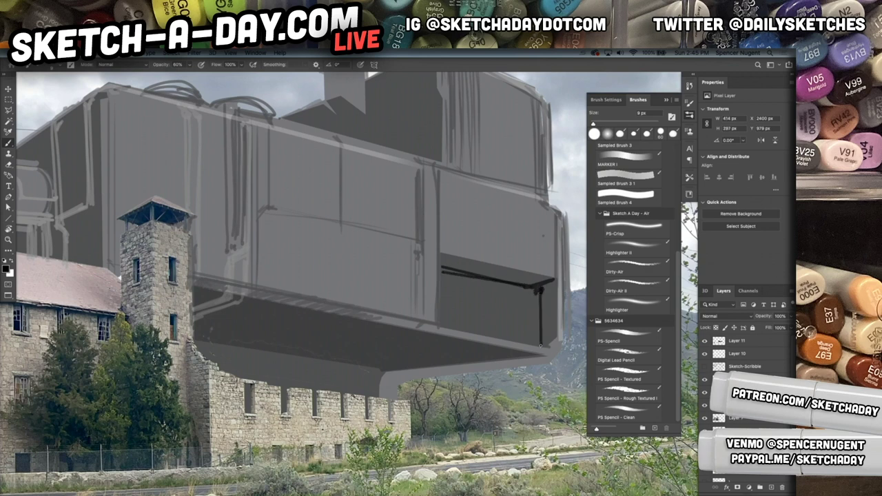
mouse_move(537, 289)
mouse_down()
mouse_move(536, 344)
mouse_move(438, 321)
mouse_up()
mouse_move(442, 266)
mouse_down()
mouse_move(443, 258)
mouse_move(442, 322)
mouse_move(444, 256)
mouse_move(553, 282)
mouse_up()
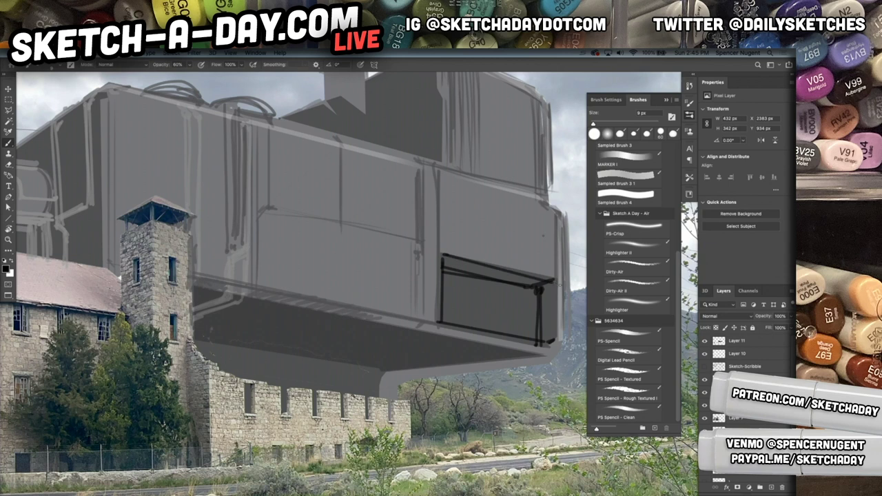
key(super+z)
mouse_move(443, 254)
mouse_down()
mouse_move(553, 280)
mouse_move(442, 259)
mouse_up()
Step: Draw a black line down the corner above the recessed opening and start narrow louvre slats across the facade panel's top
drag(436, 170, 439, 322)
mouse_move(439, 167)
mouse_down()
mouse_move(451, 257)
mouse_move(416, 277)
mouse_up()
drag(255, 234, 417, 276)
mouse_move(257, 235)
mouse_down()
mouse_move(256, 246)
mouse_move(419, 284)
mouse_up()
mouse_move(256, 245)
mouse_down()
mouse_move(418, 285)
mouse_move(257, 251)
mouse_move(260, 266)
mouse_up()
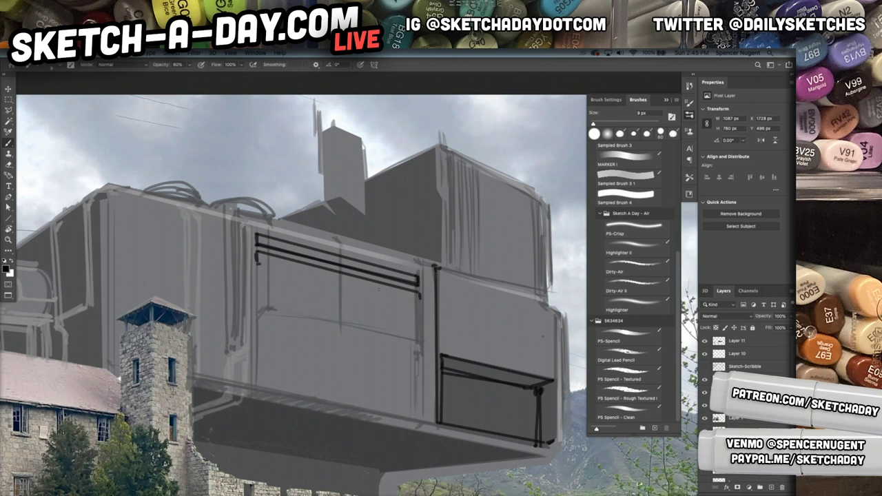
Step: Add more parallel black louvre slats below the first ones on the facade panel, redrawing the misplaced line
mouse_move(420, 304)
mouse_down()
mouse_move(256, 263)
mouse_move(420, 305)
mouse_up()
drag(258, 260, 419, 299)
key(super+z)
drag(257, 262, 419, 302)
drag(260, 273, 257, 268)
drag(420, 309, 258, 268)
drag(419, 320, 420, 312)
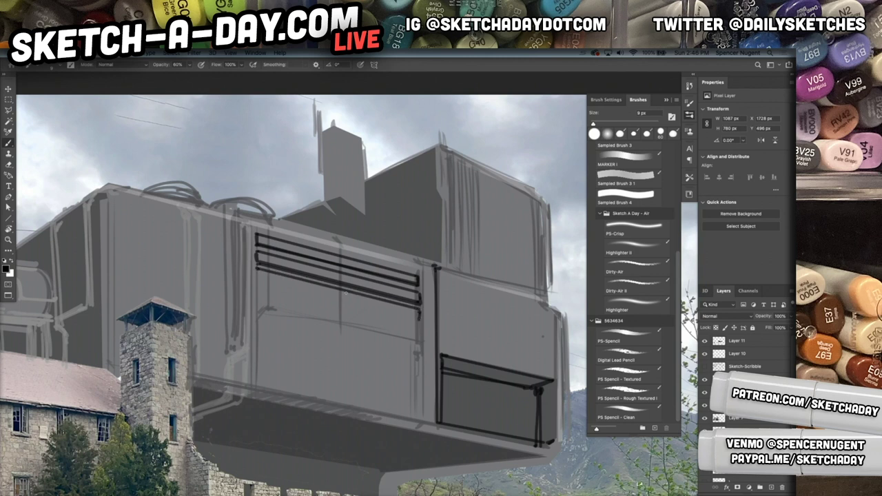
drag(257, 279, 417, 320)
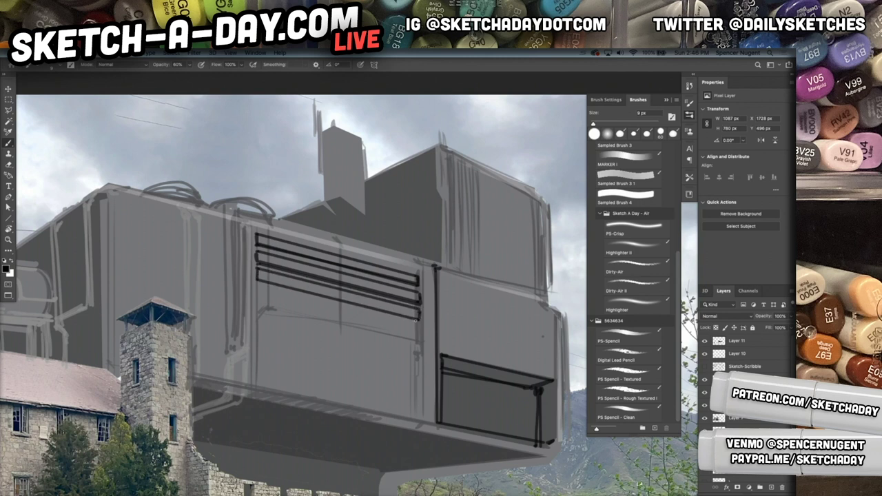
drag(257, 284, 417, 321)
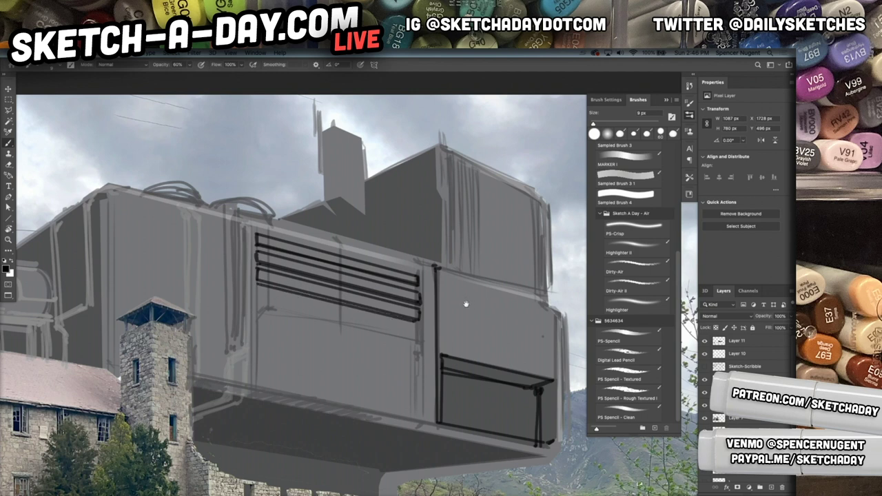
Step: Outline the upper block's edges and the angular notch beside it in black, and fill the notch solid black
drag(466, 306, 401, 319)
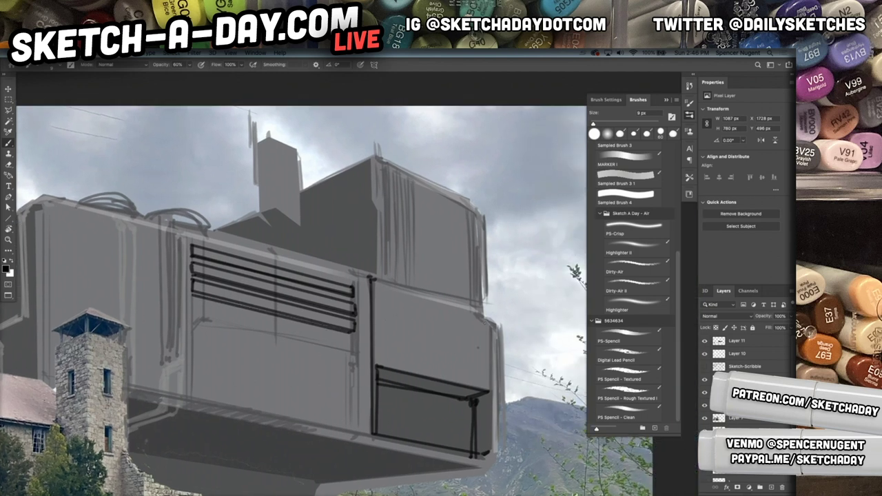
drag(373, 286, 495, 326)
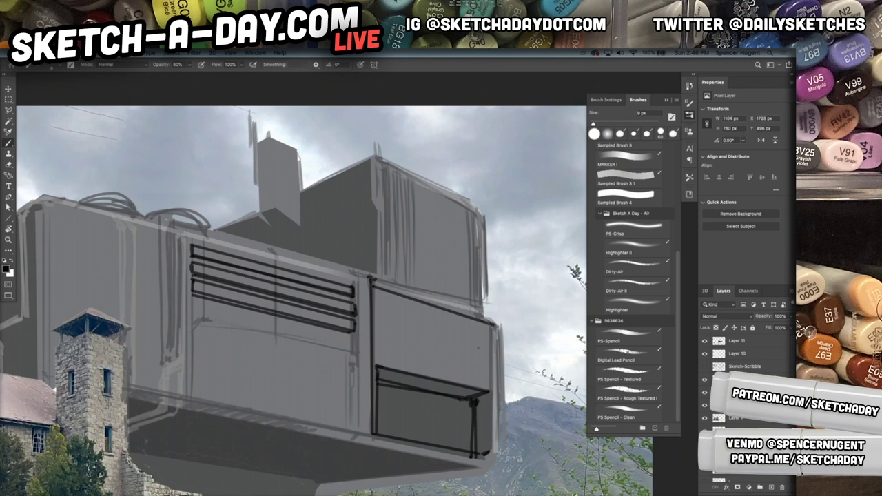
key(super+z)
mouse_move(477, 216)
mouse_down()
mouse_move(478, 310)
mouse_move(474, 269)
mouse_move(468, 304)
mouse_up()
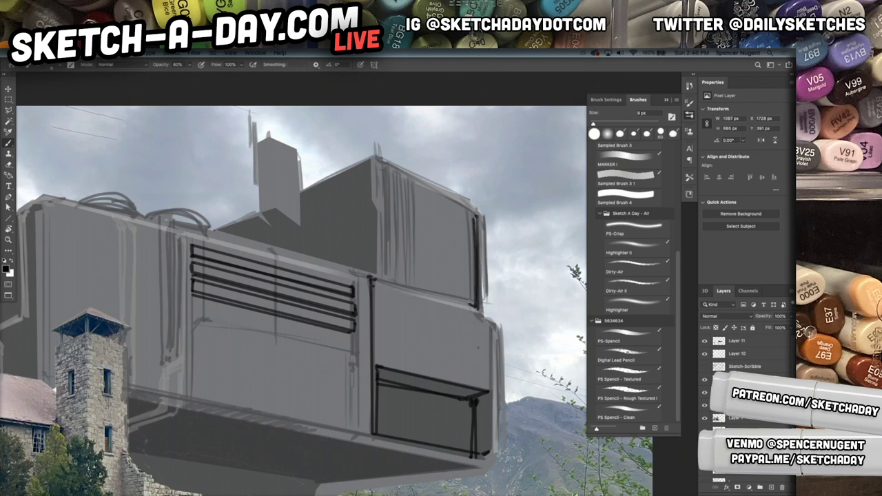
drag(348, 271, 470, 305)
mouse_move(373, 218)
mouse_down()
mouse_move(375, 277)
mouse_move(372, 219)
mouse_up()
mouse_move(367, 157)
mouse_down()
mouse_move(369, 210)
mouse_move(303, 227)
mouse_move(274, 208)
mouse_move(264, 215)
mouse_move(282, 247)
mouse_move(372, 266)
mouse_up()
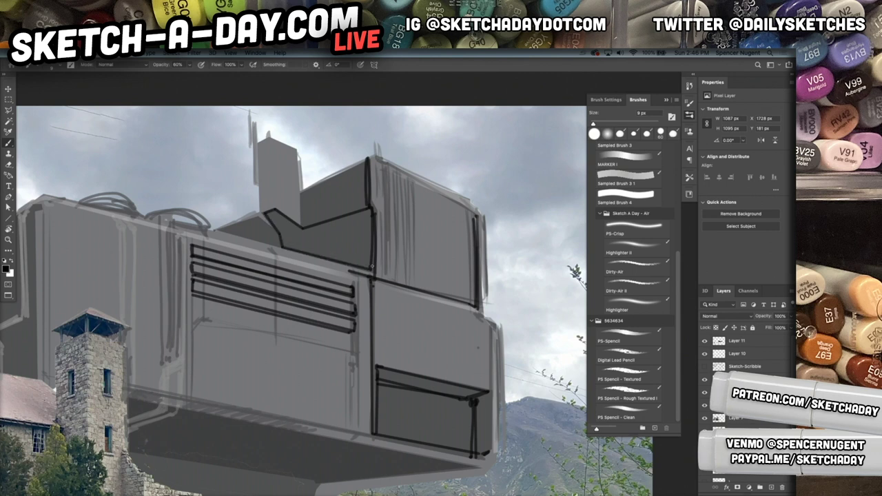
click(358, 234)
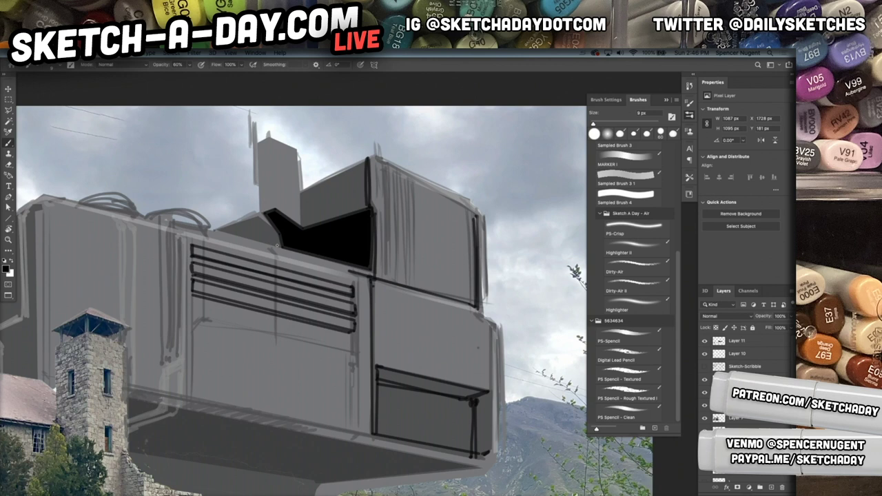
Step: Outline the small wedge roof beside the black notch and the upper block's shaded side and top corner in black
drag(254, 217, 273, 245)
drag(255, 217, 215, 233)
drag(219, 233, 274, 244)
drag(304, 193, 304, 224)
mouse_move(302, 195)
mouse_down()
mouse_move(370, 163)
mouse_move(322, 218)
mouse_move(344, 204)
mouse_move(371, 158)
mouse_up()
drag(375, 143, 376, 159)
drag(368, 145, 366, 158)
Step: Draw stepped black panel lines down the upper block's front face, with a matching stepped line near its far edge
mouse_move(367, 158)
mouse_down()
mouse_move(336, 167)
mouse_move(400, 165)
mouse_move(397, 215)
mouse_up()
drag(394, 161, 396, 212)
drag(396, 212, 408, 226)
mouse_move(397, 177)
mouse_down()
mouse_move(413, 241)
mouse_move(409, 224)
mouse_move(409, 269)
mouse_up()
drag(409, 232, 409, 274)
drag(401, 175, 404, 215)
drag(391, 170, 393, 219)
mouse_move(390, 173)
mouse_down()
mouse_move(399, 249)
mouse_move(410, 252)
mouse_move(404, 249)
mouse_up()
mouse_move(418, 217)
mouse_down()
mouse_move(415, 235)
mouse_move(409, 180)
mouse_move(410, 236)
mouse_up()
mouse_move(446, 196)
mouse_down()
mouse_move(465, 210)
mouse_move(463, 230)
mouse_move(463, 205)
mouse_up()
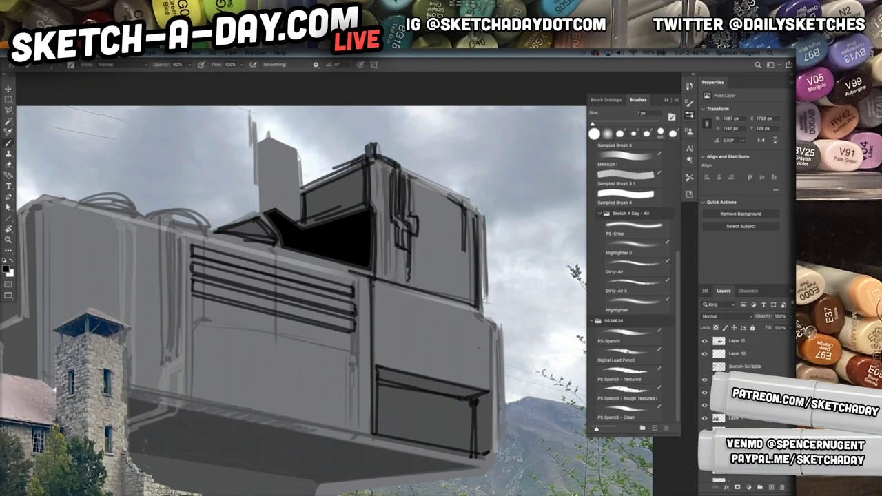
mouse_move(471, 256)
mouse_down()
mouse_move(471, 290)
mouse_move(469, 259)
mouse_up()
Step: Draw black contours around the main block's far end and underside, with a beam and hanging cable loops beneath it
drag(455, 336, 480, 288)
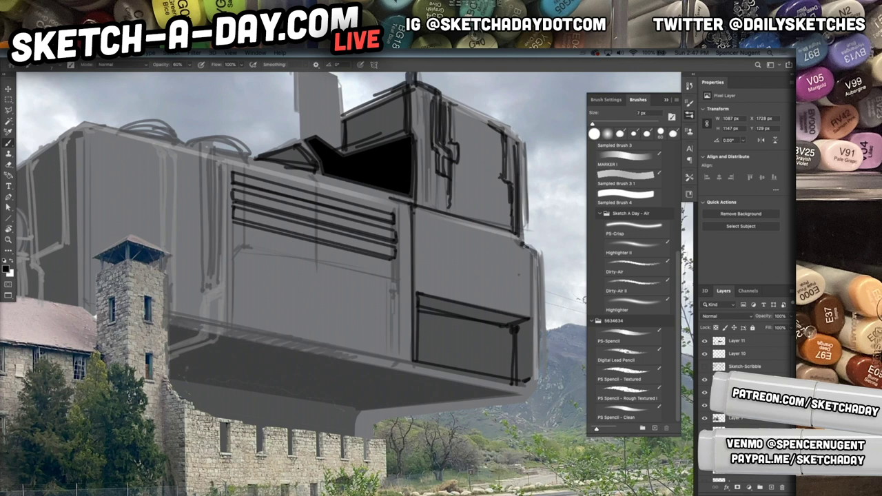
mouse_move(527, 242)
mouse_down()
mouse_move(520, 315)
mouse_move(541, 260)
mouse_move(542, 369)
mouse_up()
mouse_move(541, 338)
mouse_down()
mouse_move(533, 396)
mouse_move(514, 405)
mouse_up()
drag(468, 424, 523, 403)
mouse_move(455, 376)
mouse_down()
mouse_move(425, 384)
mouse_move(451, 378)
mouse_move(437, 400)
mouse_move(422, 393)
mouse_up()
mouse_move(418, 379)
mouse_down()
mouse_move(420, 398)
mouse_move(433, 389)
mouse_up()
mouse_move(416, 377)
mouse_down()
mouse_move(420, 397)
mouse_move(439, 374)
mouse_move(504, 357)
mouse_up()
mouse_move(444, 373)
mouse_down()
mouse_move(515, 363)
mouse_move(513, 351)
mouse_move(511, 359)
mouse_move(489, 344)
mouse_move(502, 344)
mouse_move(423, 375)
mouse_move(405, 397)
mouse_move(410, 414)
mouse_up()
mouse_move(403, 381)
mouse_down()
mouse_move(413, 383)
mouse_move(226, 337)
mouse_move(269, 316)
mouse_move(268, 283)
mouse_move(272, 302)
mouse_move(272, 289)
mouse_move(249, 308)
mouse_up()
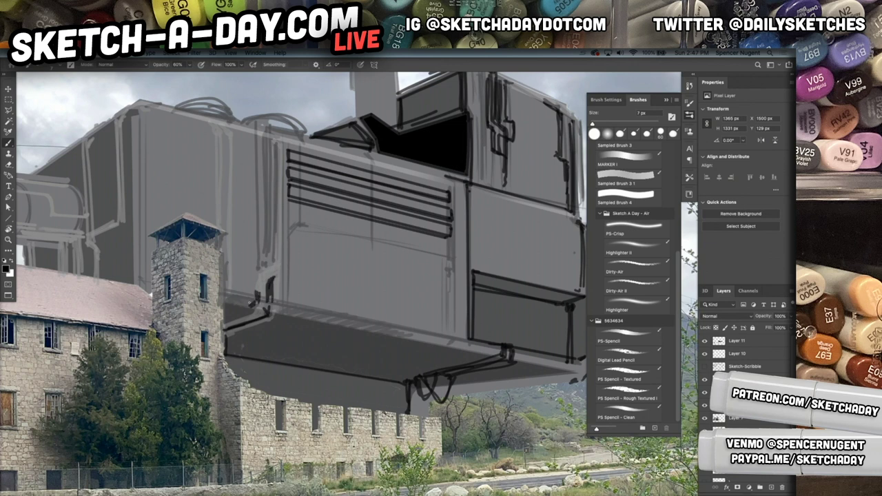
Step: Add short black strokes by the lower near end of the long facade and along the main block's near edges
drag(226, 256, 228, 283)
mouse_move(227, 259)
mouse_down()
mouse_move(226, 346)
mouse_move(227, 252)
mouse_move(204, 246)
mouse_up()
mouse_move(133, 122)
mouse_down()
mouse_move(131, 111)
mouse_move(135, 283)
mouse_move(152, 294)
mouse_move(151, 254)
mouse_up()
Step: Lower the black line layer's opacity to 70%
key(super+space)
drag(424, 370, 461, 370)
key(v)
key(7)
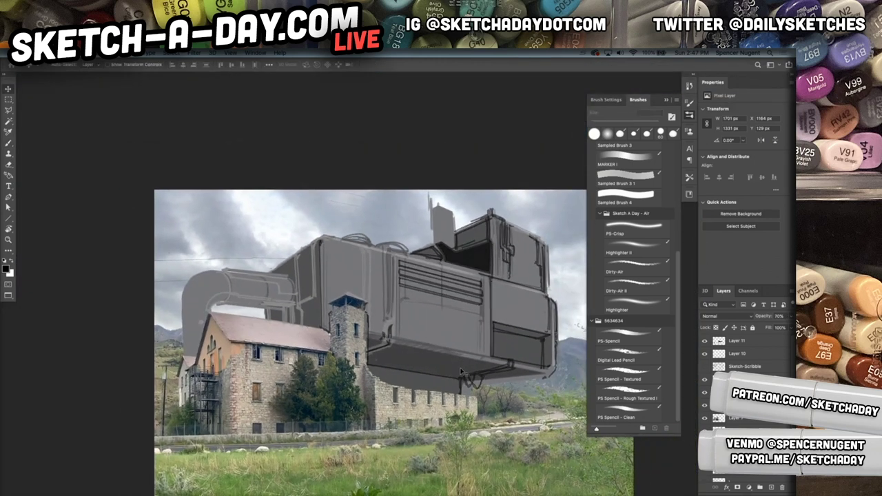
Step: Hatch dark texture on the large curved pipe's lower end, inner bend and joint with the main block
drag(413, 355, 450, 384)
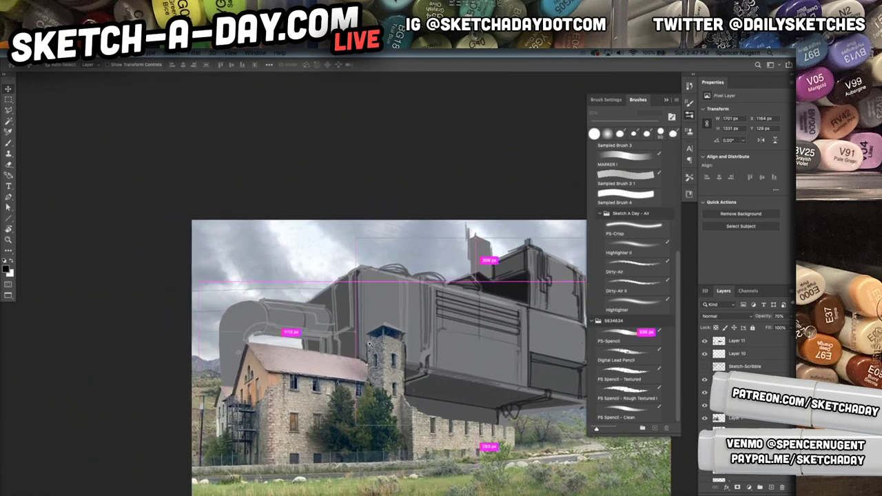
scroll(387, 335, up, 3)
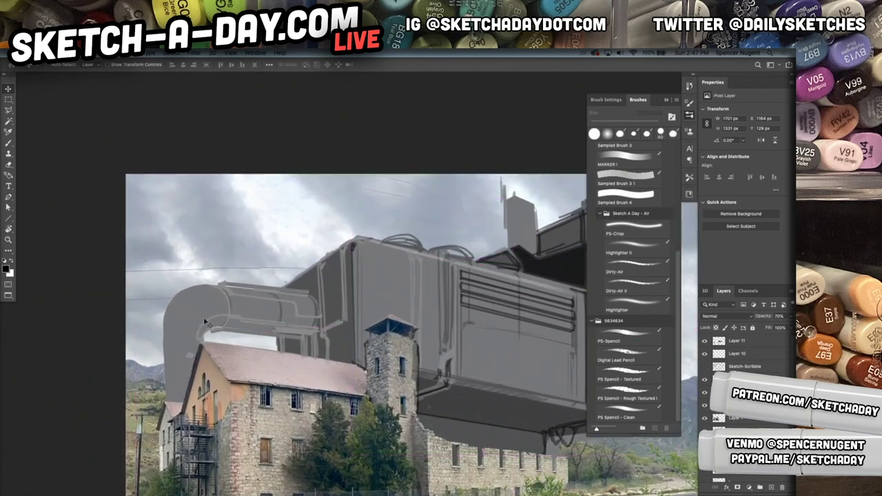
key(b)
mouse_move(165, 401)
mouse_down()
mouse_move(184, 401)
mouse_move(167, 402)
mouse_move(197, 354)
mouse_move(195, 341)
mouse_up()
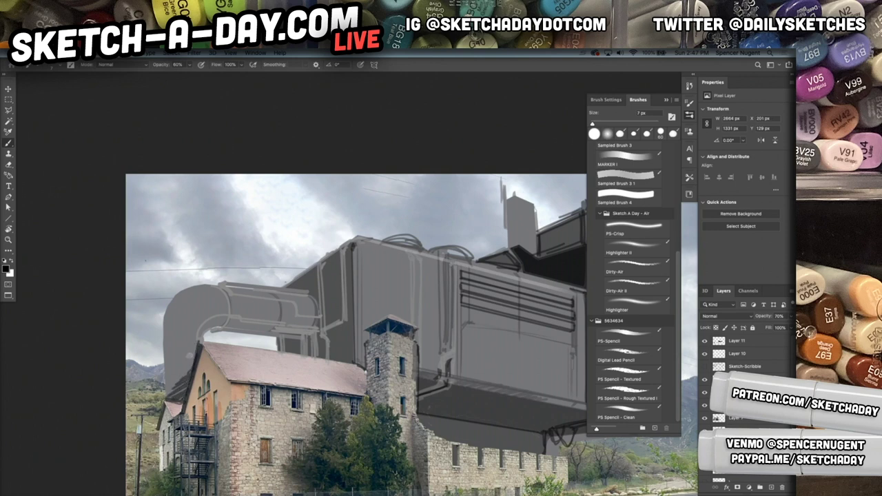
mouse_move(166, 388)
mouse_down()
mouse_move(168, 356)
mouse_move(167, 399)
mouse_up()
drag(164, 345, 164, 314)
mouse_move(204, 335)
mouse_down()
mouse_move(211, 322)
mouse_move(223, 323)
mouse_up()
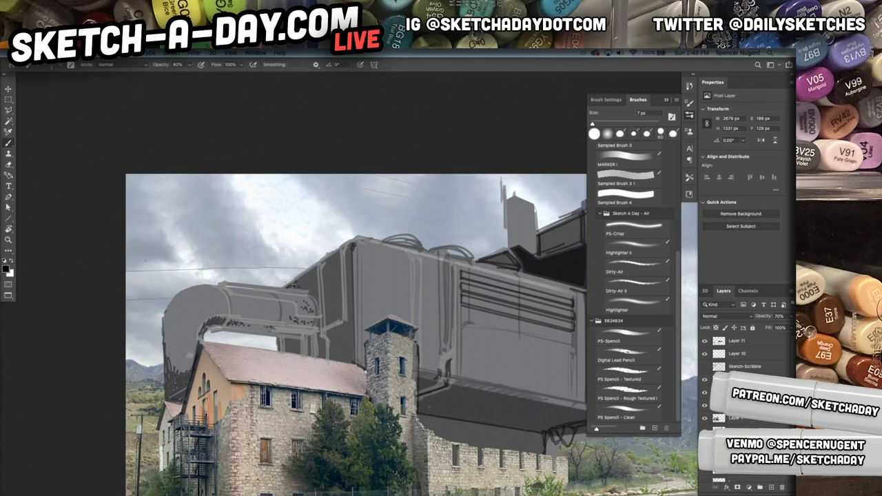
Step: Draw black lines down the main block's near corner and a stepped panel line down the facade behind the stone tower
drag(355, 247, 354, 307)
drag(352, 272, 359, 341)
drag(357, 308, 359, 368)
mouse_move(411, 253)
mouse_down()
mouse_move(413, 289)
mouse_move(412, 275)
mouse_up()
drag(413, 273, 412, 291)
mouse_move(414, 287)
mouse_down()
mouse_move(422, 335)
mouse_move(421, 324)
mouse_up()
drag(421, 323, 422, 338)
drag(418, 298, 418, 336)
drag(421, 295, 423, 340)
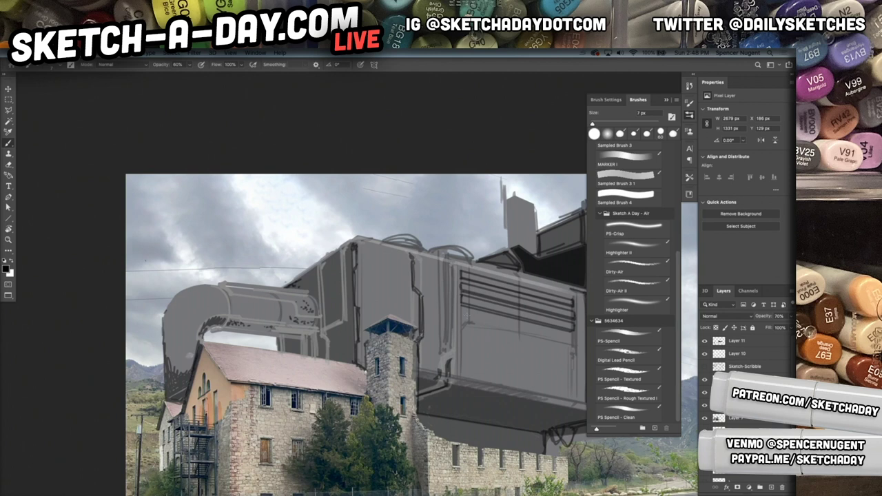
Step: Add black vertical lines on the facade beside the louvres and on the main block's far end panel
drag(448, 266, 449, 300)
drag(455, 269, 457, 300)
drag(553, 408, 328, 362)
mouse_move(407, 253)
mouse_down()
mouse_move(413, 286)
mouse_move(391, 342)
mouse_up()
mouse_move(390, 283)
mouse_down()
mouse_move(391, 345)
mouse_move(380, 347)
mouse_up()
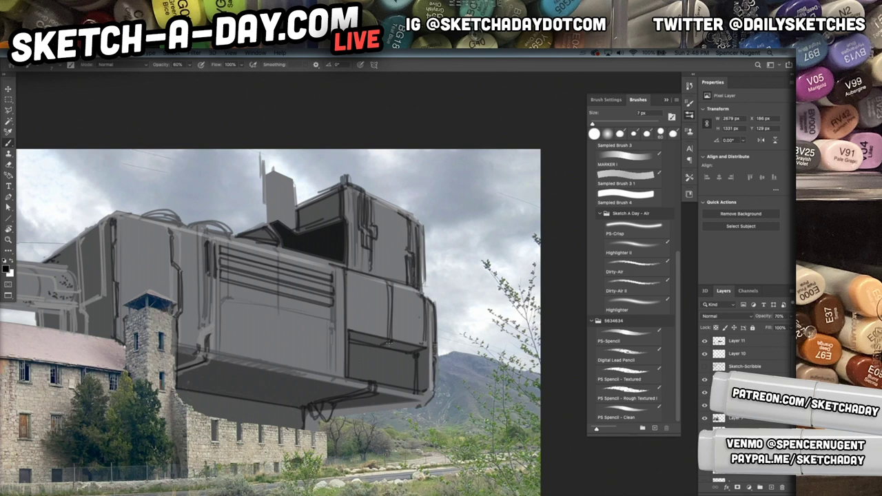
Step: Draw dark cables down the far ends of the upper and main blocks, hanging below the underside
drag(424, 258, 423, 298)
drag(440, 317, 438, 427)
mouse_move(440, 351)
mouse_down()
mouse_move(438, 412)
mouse_move(427, 404)
mouse_move(440, 362)
mouse_up()
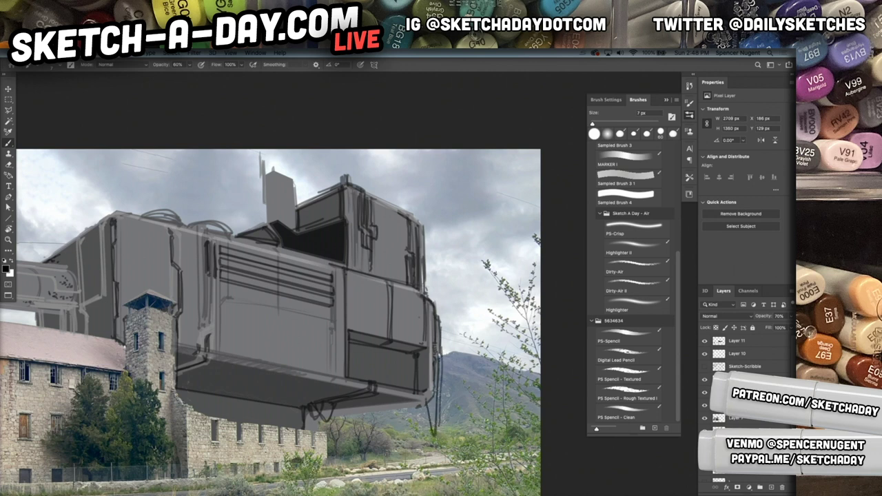
drag(417, 406, 415, 418)
drag(411, 409, 417, 416)
Step: Sketch a small dark structure and low ground lines beside the road past the ruined stone wall's end
mouse_move(329, 434)
mouse_down()
mouse_move(327, 466)
mouse_move(397, 469)
mouse_up()
mouse_move(328, 467)
mouse_down()
mouse_move(405, 465)
mouse_move(366, 461)
mouse_up()
drag(374, 461, 384, 444)
mouse_move(384, 442)
mouse_down()
mouse_move(384, 461)
mouse_move(393, 461)
mouse_up()
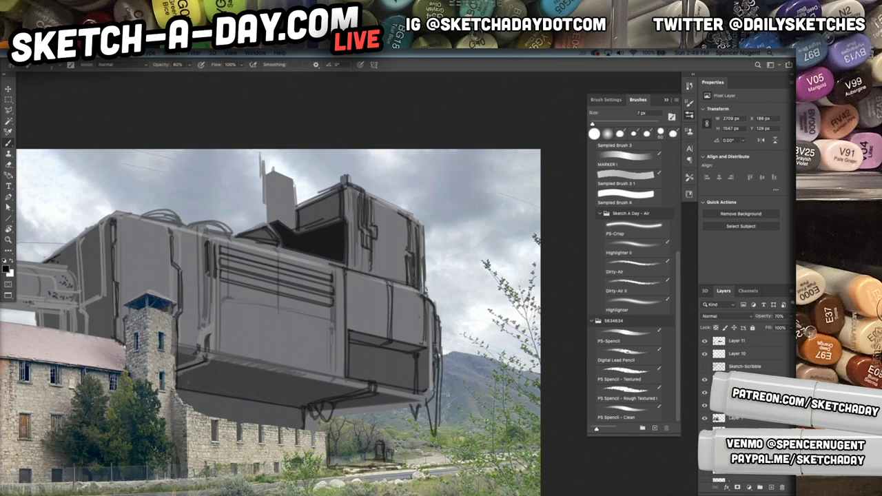
drag(464, 453, 482, 450)
drag(473, 452, 481, 454)
drag(486, 448, 486, 456)
Step: Sketch a low rectangular frame in front of the ruined stone wall and extend a ground line along the old building's base
scroll(419, 440, left, 5)
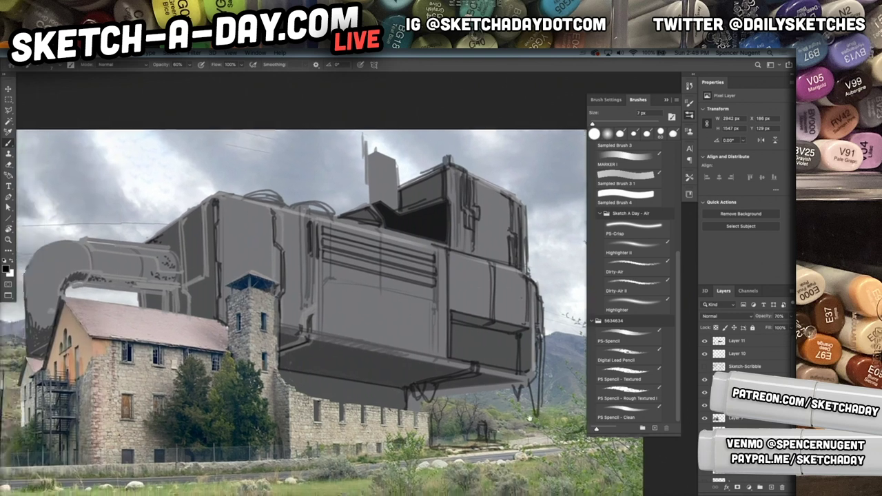
drag(419, 439, 505, 426)
mouse_move(456, 406)
mouse_down()
mouse_move(456, 427)
mouse_move(472, 407)
mouse_move(548, 402)
mouse_up()
drag(448, 424, 542, 420)
drag(454, 424, 536, 421)
drag(452, 406, 453, 423)
mouse_move(451, 409)
mouse_down()
mouse_move(464, 408)
mouse_move(465, 427)
mouse_move(257, 436)
mouse_move(236, 434)
mouse_move(223, 419)
mouse_up()
mouse_move(224, 417)
mouse_down()
mouse_move(235, 426)
mouse_move(222, 435)
mouse_move(153, 438)
mouse_up()
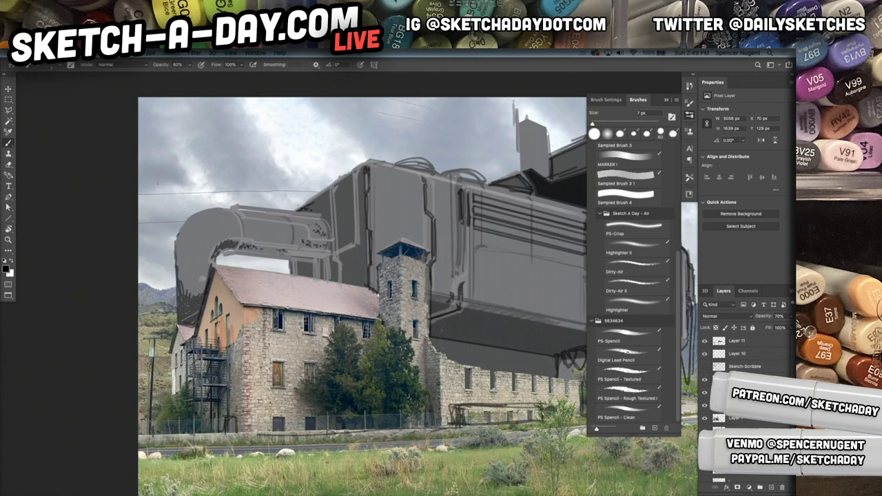
Step: Draw a dark mast at the large pipe's bend with cables running down to the utility pole beside the old building
drag(222, 225, 213, 273)
drag(207, 283, 195, 302)
mouse_move(220, 224)
mouse_down()
mouse_move(142, 336)
mouse_move(158, 327)
mouse_up()
drag(223, 229, 225, 275)
drag(221, 212, 222, 226)
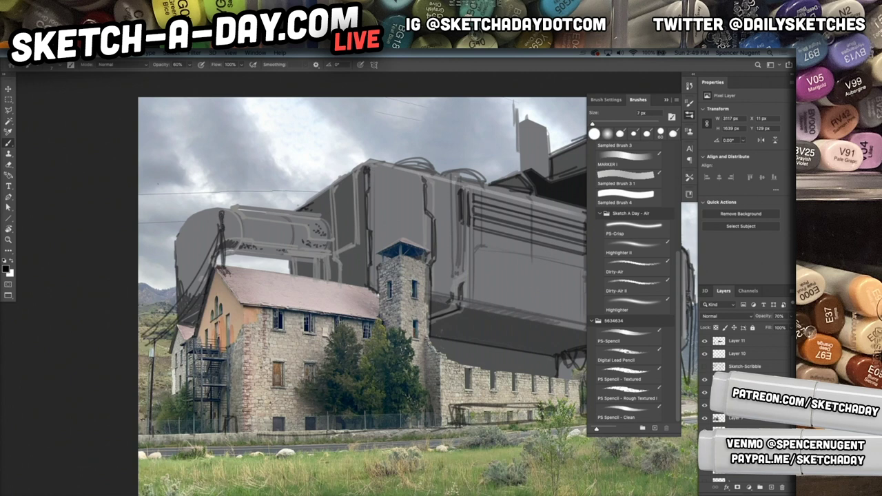
drag(143, 337, 153, 345)
mouse_move(151, 346)
mouse_down()
mouse_move(156, 363)
mouse_move(138, 346)
mouse_move(155, 382)
mouse_up()
Step: Group all the sketch layers above the photo, and hide and reshow the group to compare the concept with the original
drag(476, 376, 336, 383)
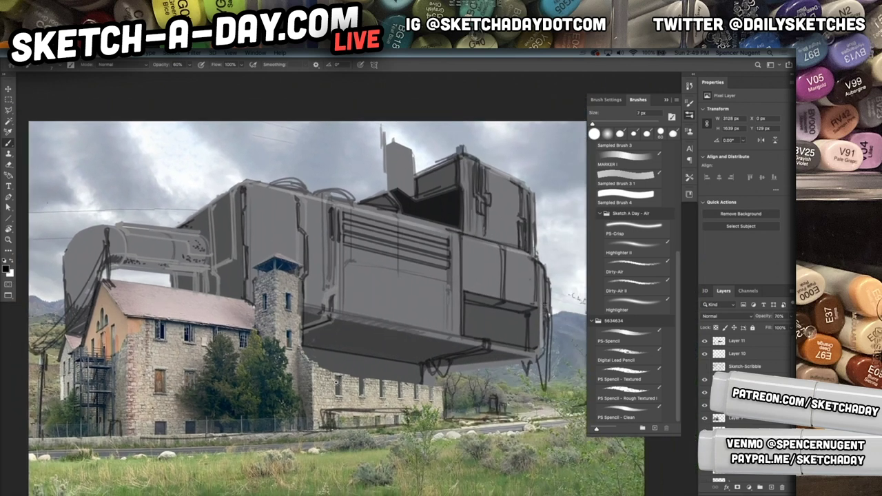
scroll(336, 383, down, 2)
scroll(352, 415, down, 2)
scroll(346, 417, up, 1)
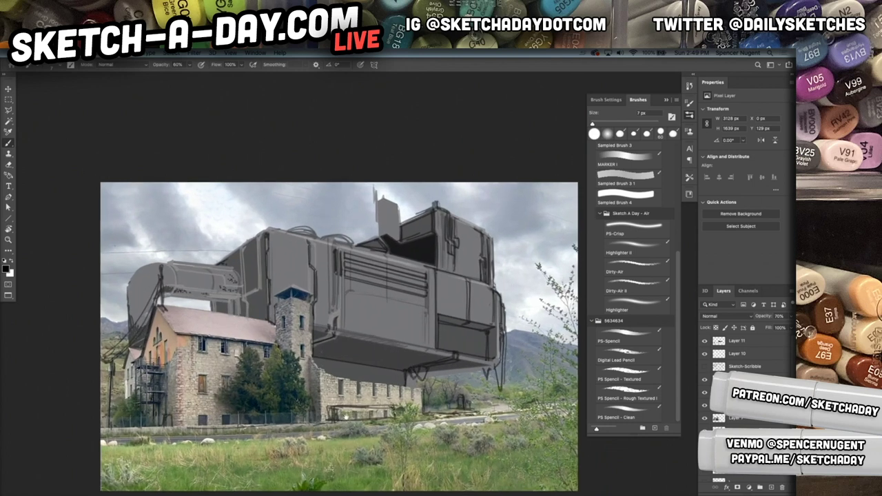
drag(538, 266, 579, 249)
drag(455, 393, 437, 395)
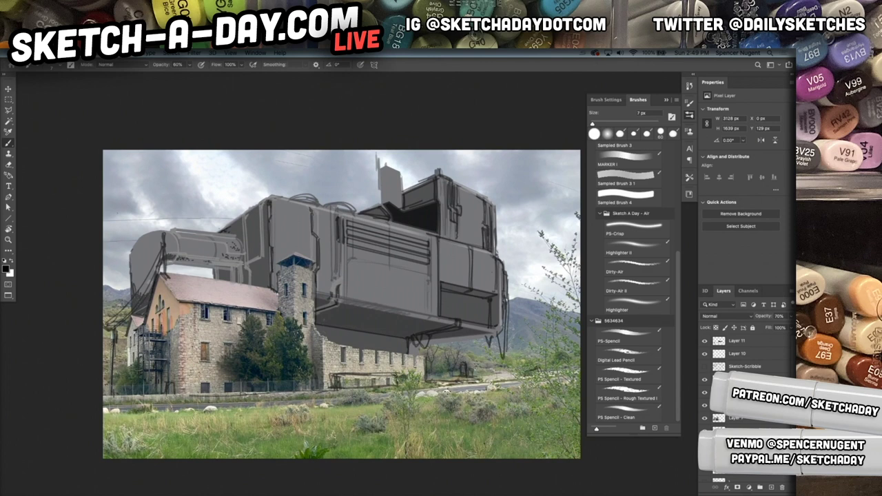
click(742, 343)
shift+click(735, 444)
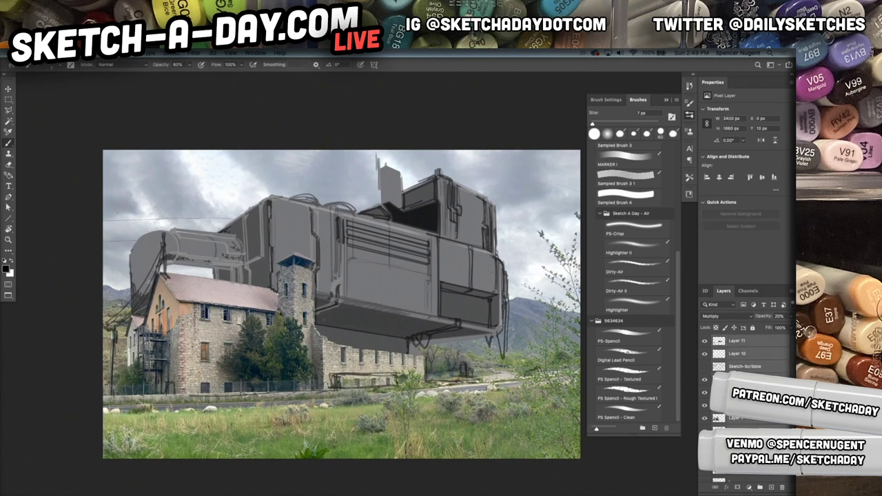
key(super+g)
click(704, 340)
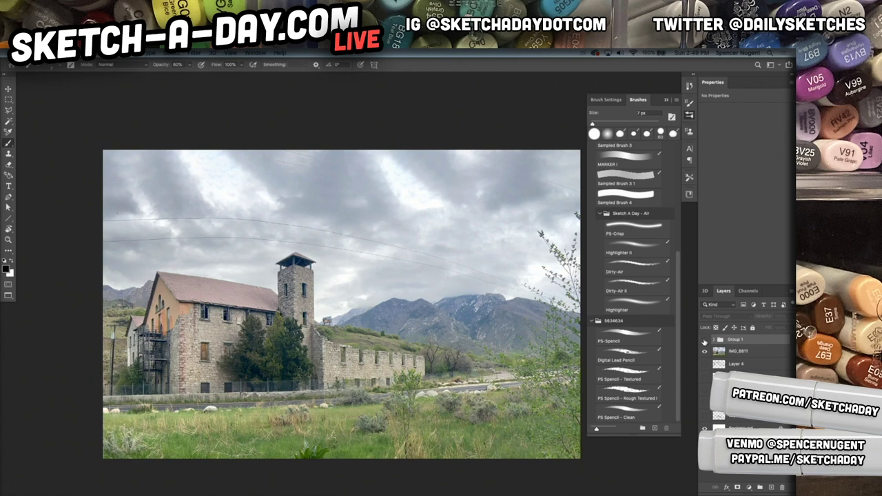
click(704, 340)
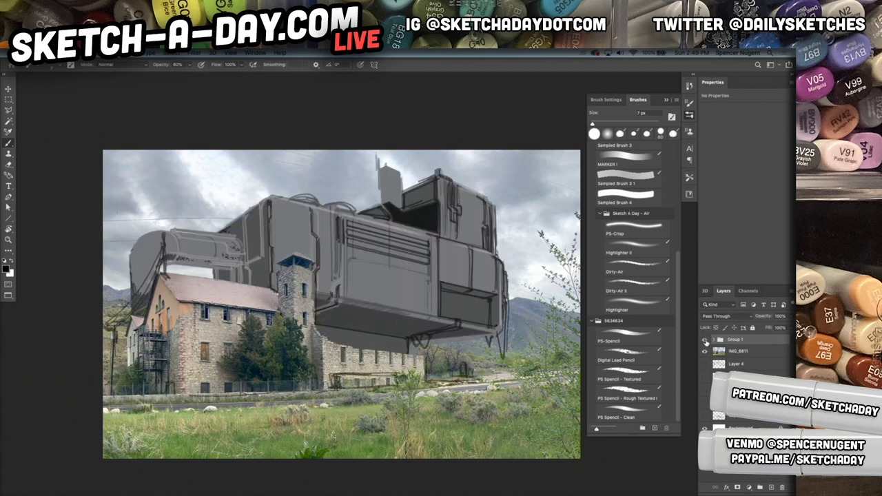
Step: Check Group 1 against the photo, expand the group and restore the last selection around the old building
click(704, 340)
click(704, 341)
drag(404, 368, 393, 388)
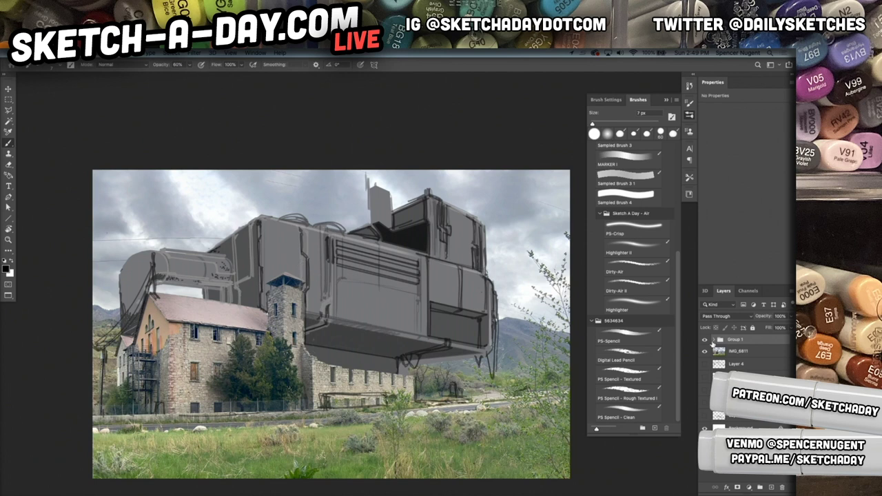
click(715, 340)
click(743, 428)
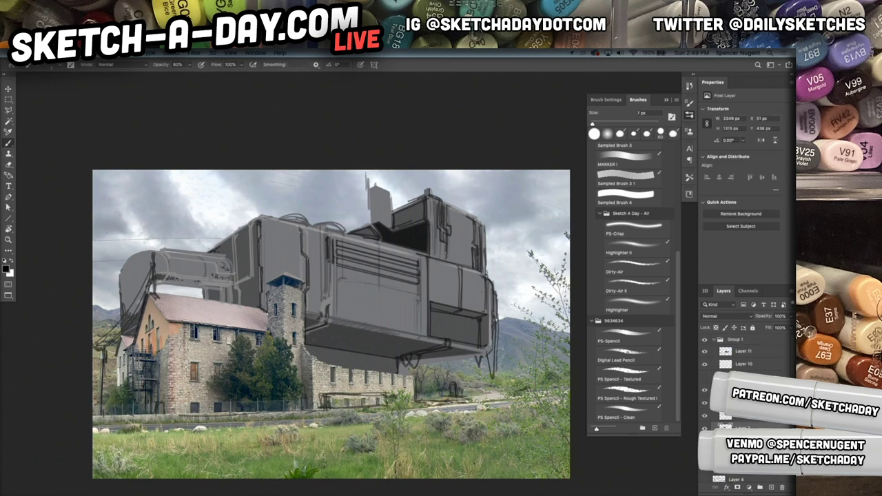
key(super+shift+d)
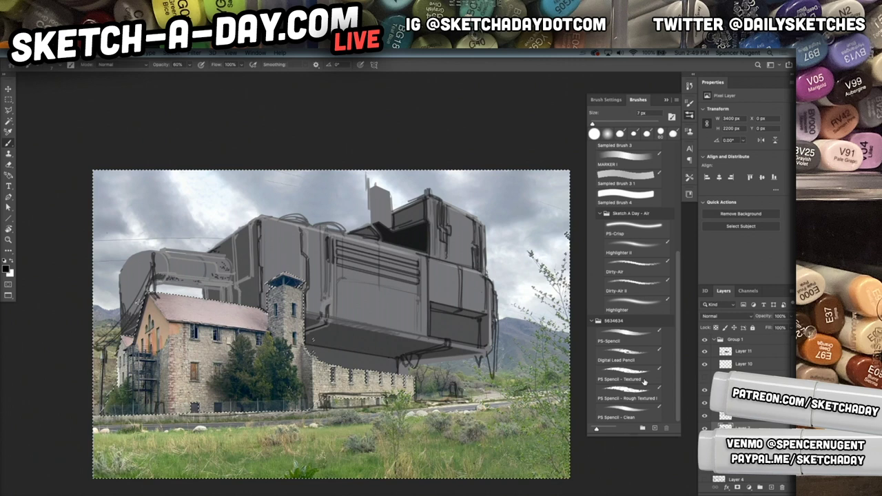
Step: Try to mask Group 1 with the active selection
click(747, 351)
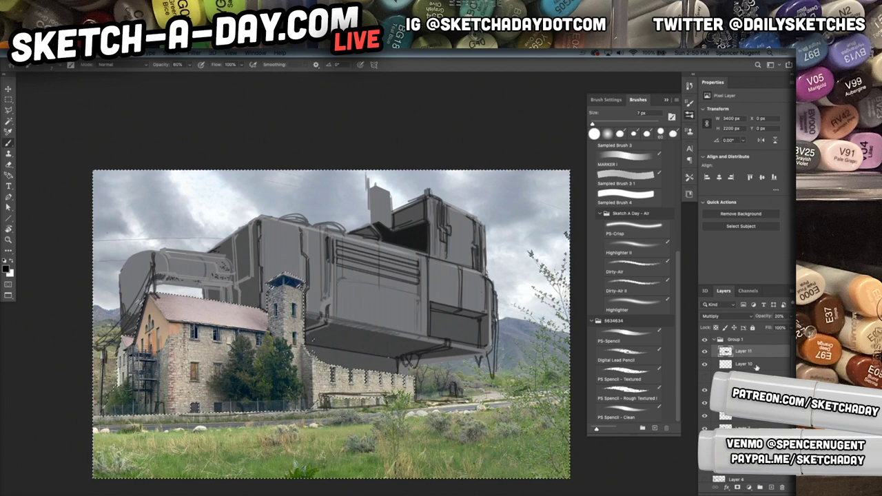
click(751, 342)
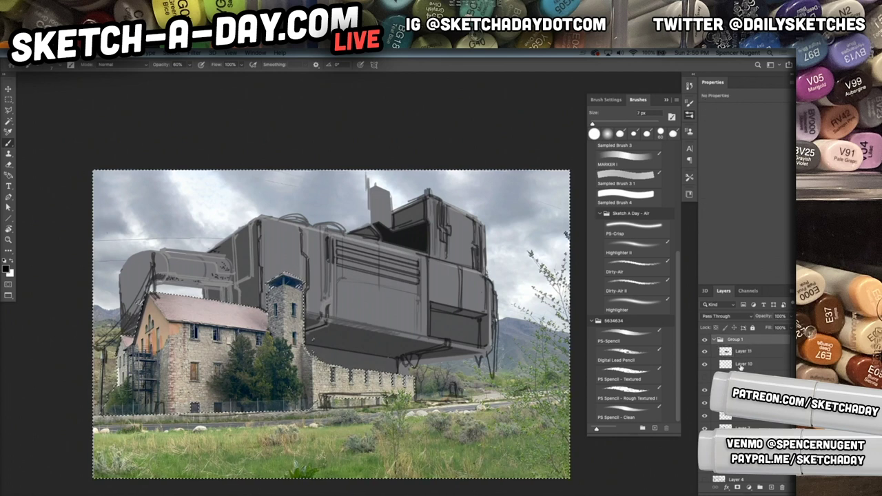
click(738, 487)
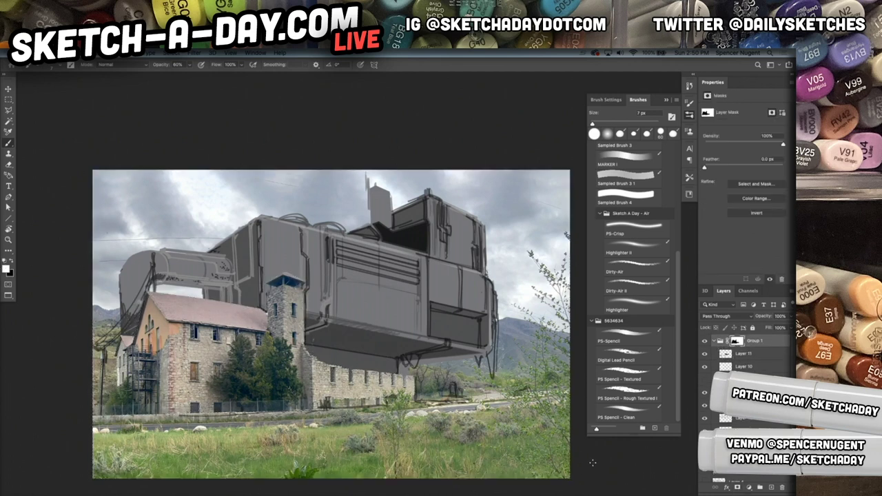
key(ctrl+z)
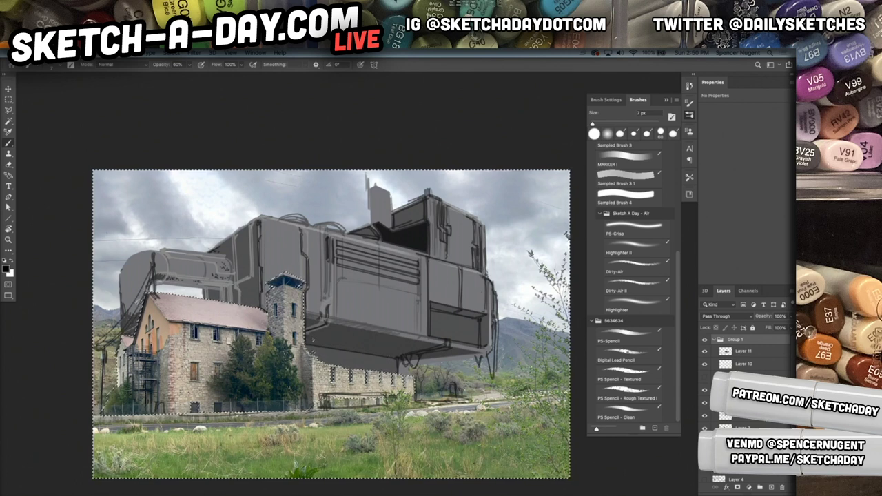
Step: Shade the machine's underside in black on a new layer, using the Soft Round brush at 492 px and 32% opacity
click(772, 487)
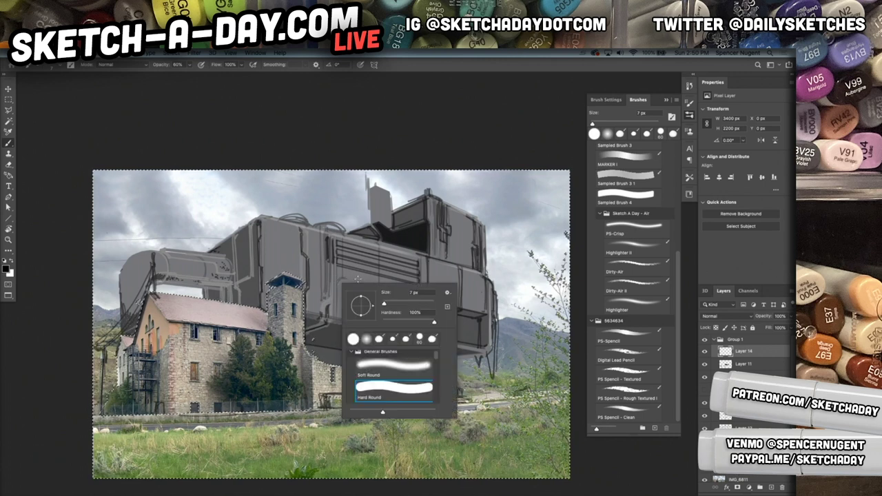
click(424, 368)
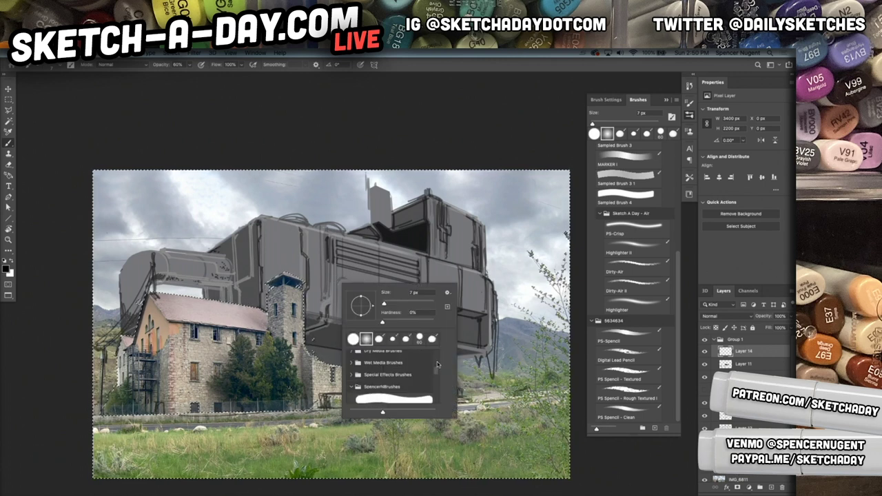
drag(424, 305, 428, 305)
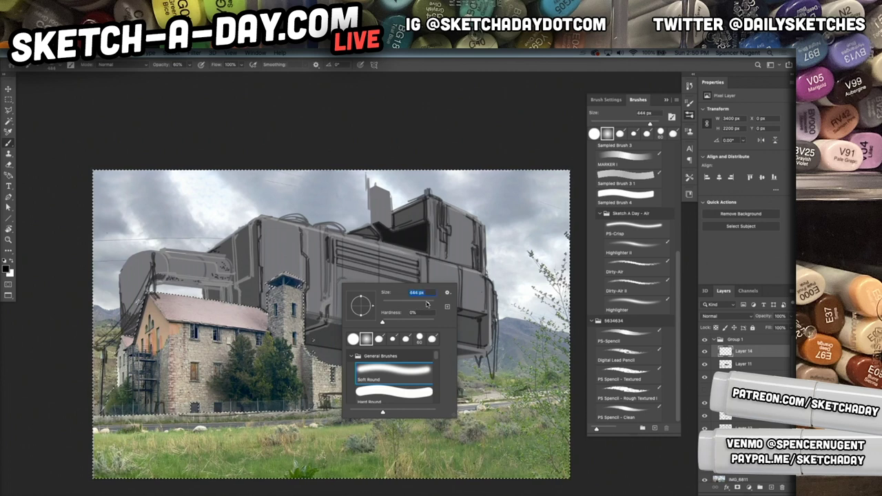
drag(386, 225, 374, 260)
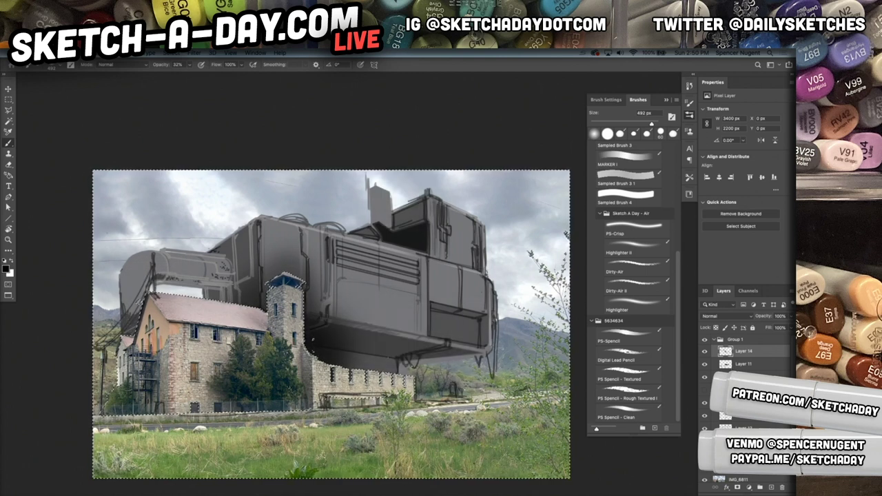
Step: Limit the selection to the machine's silhouette, add a new layer for its shading and move Layer 14 lower in Group 1
key(super+z)
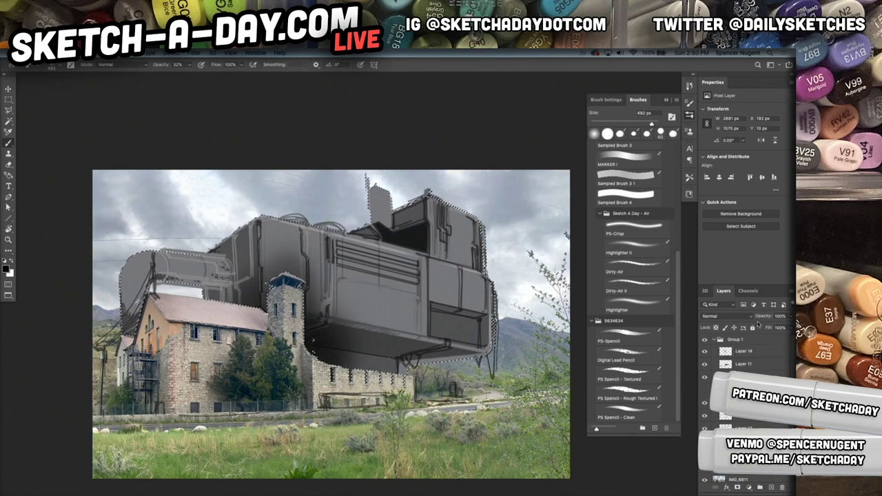
click(770, 488)
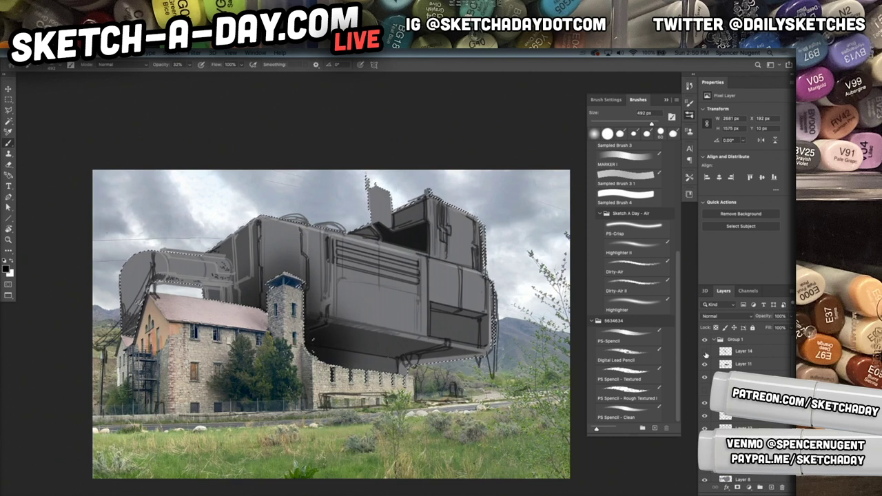
drag(741, 352, 741, 460)
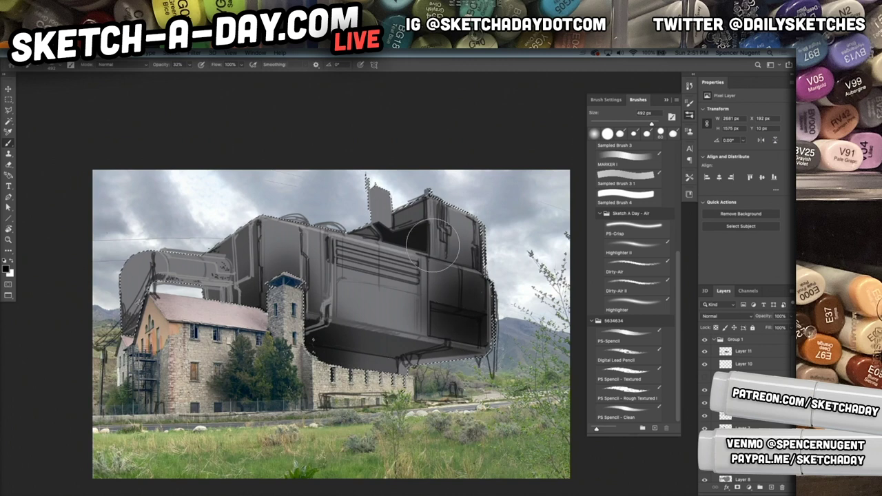
Step: Set the shading layer's opacity to 50% and move Layer 11 lower within Group 1
key(v)
key(5)
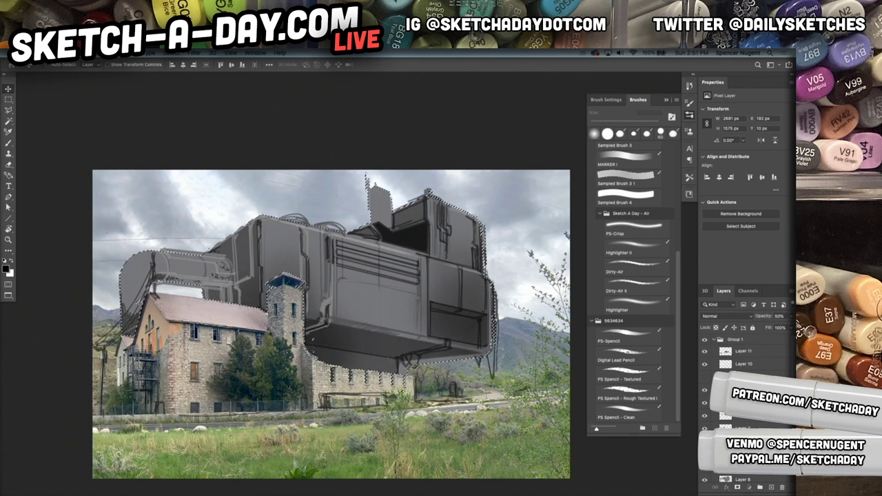
key(Delete)
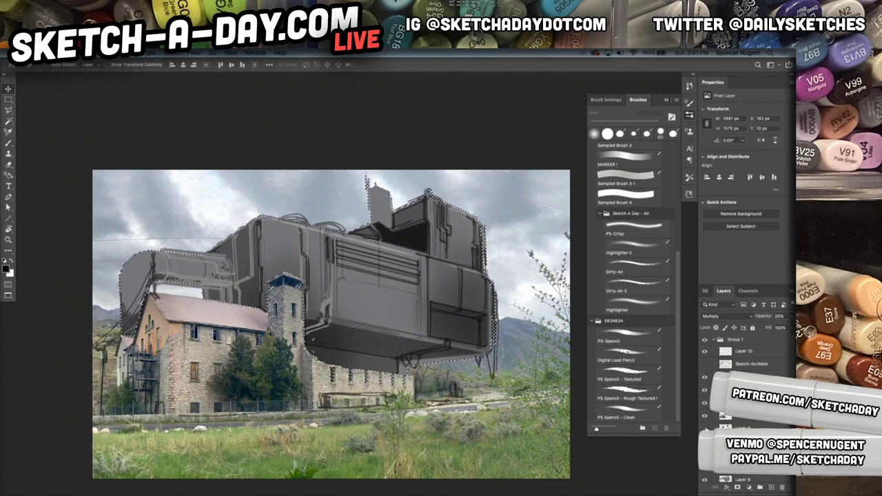
Step: Find the machine's dark linework layer by toggling layer visibility, and set its opacity to 30%
click(705, 416)
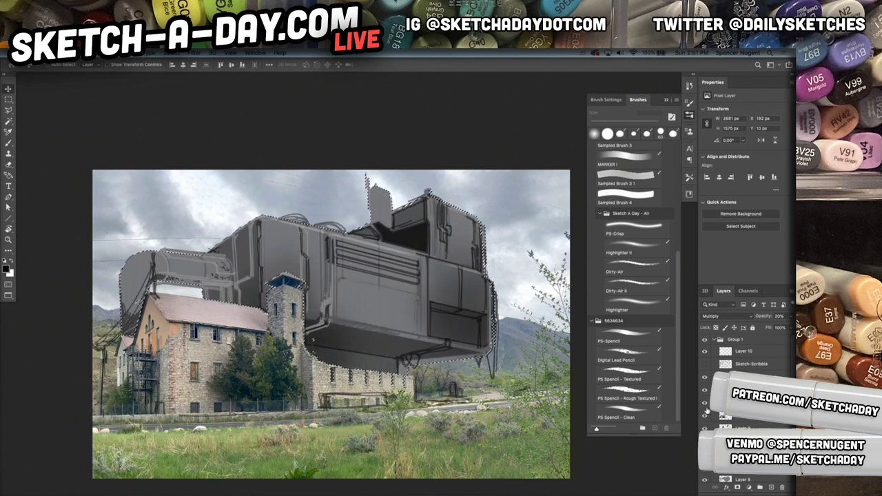
click(705, 404)
click(704, 404)
click(705, 391)
click(704, 391)
key(super+d)
click(748, 391)
click(705, 392)
click(705, 391)
super+click(726, 391)
key(4)
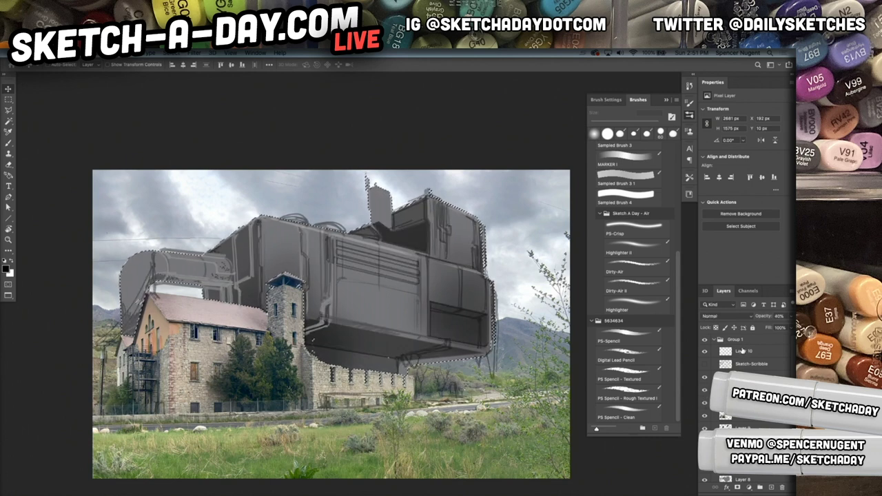
key(3)
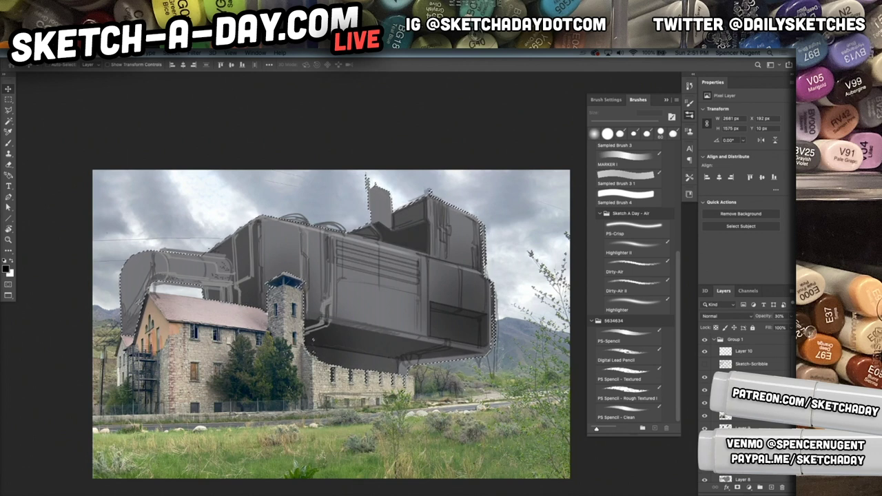
Step: Add a new layer in Overlay mode for highlights and make the light colour the brush's foreground colour
key(0)
key(ctrl+shift+n)
key(Return)
key(b)
key(x)
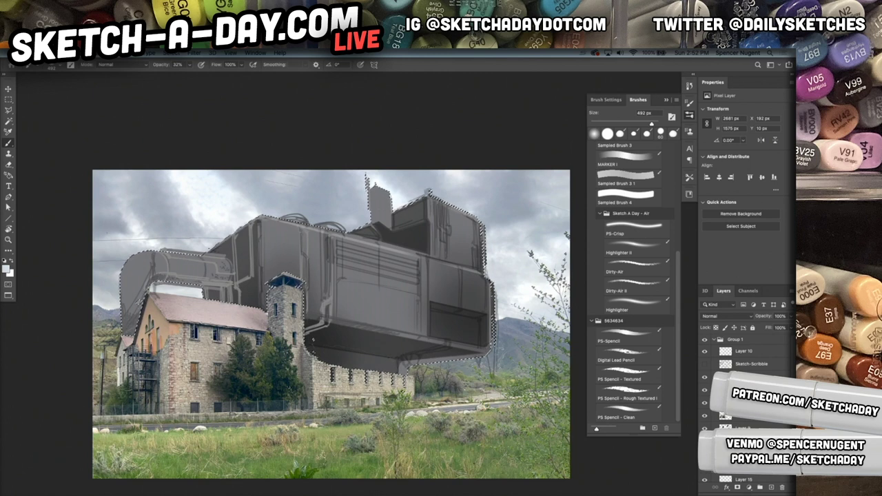
click(737, 317)
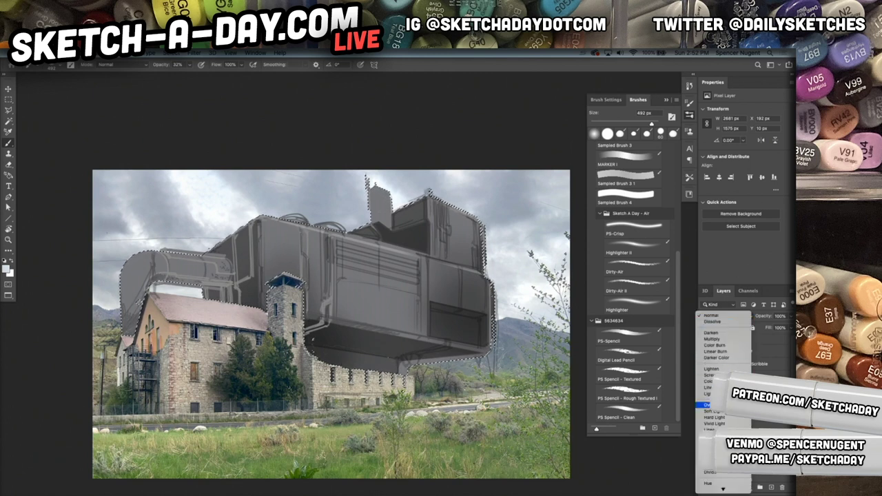
click(710, 405)
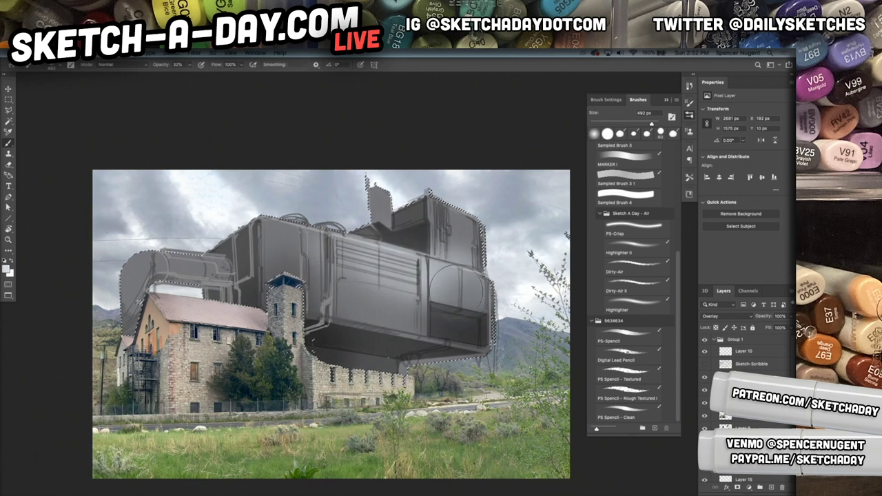
Step: Brush soft light highlights onto the machine's side panels and upper block, and reduce the brush size to 100 px
drag(435, 297, 458, 283)
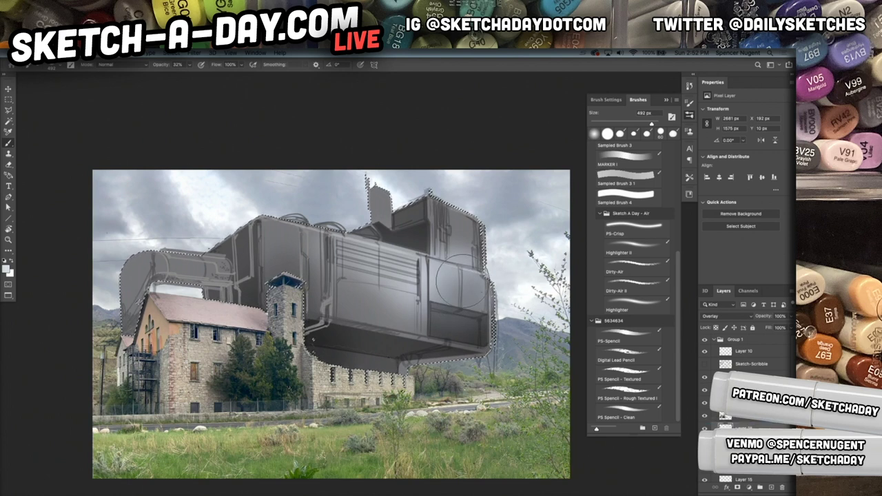
drag(465, 211, 466, 238)
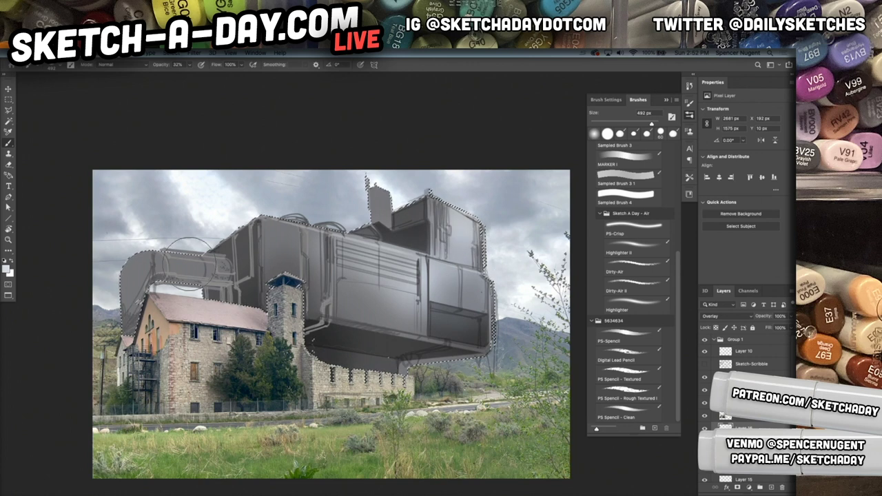
key(bracketleft)
key(bracketleft)
key(bracketleft)
key(bracketleft)
key(bracketleft)
key(bracketleft)
key(bracketleft)
key(bracketleft)
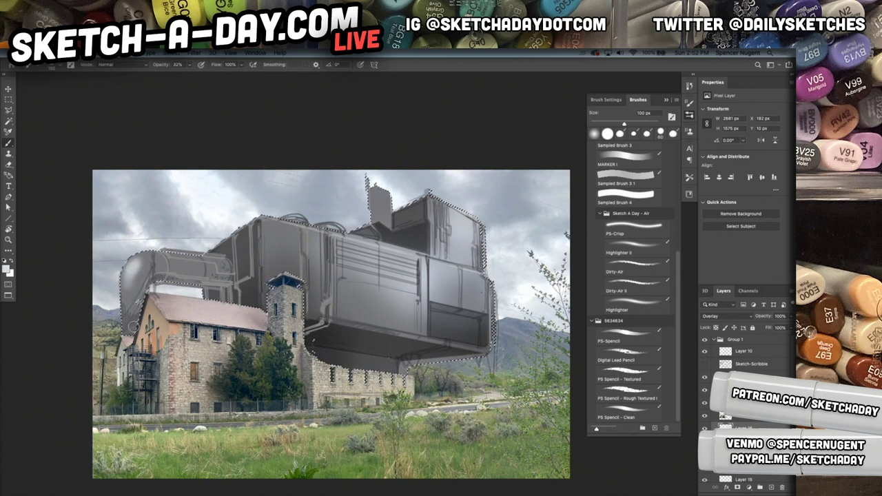
Step: Choose the Dirty-Air II brush from the Sketch A Day - Air brush set
right_click(226, 299)
click(228, 297)
right_click(228, 295)
scroll(330, 399, down, 10)
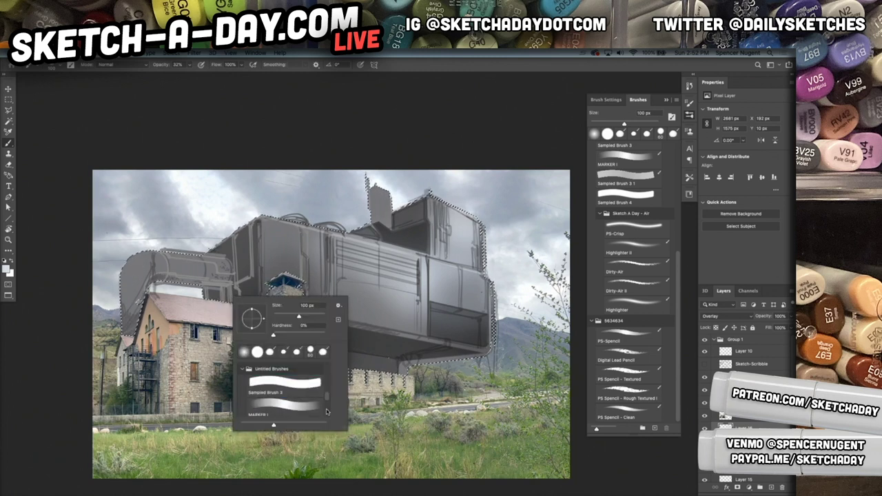
scroll(329, 404, down, 8)
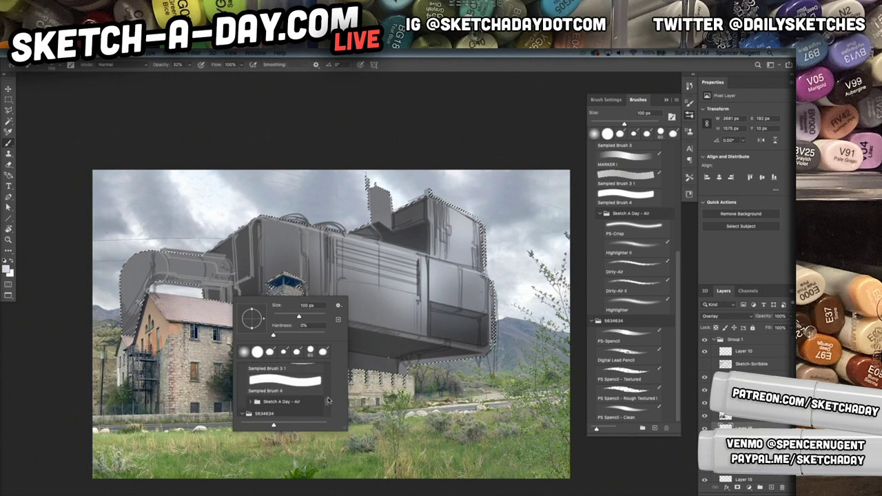
scroll(328, 392, up, 3)
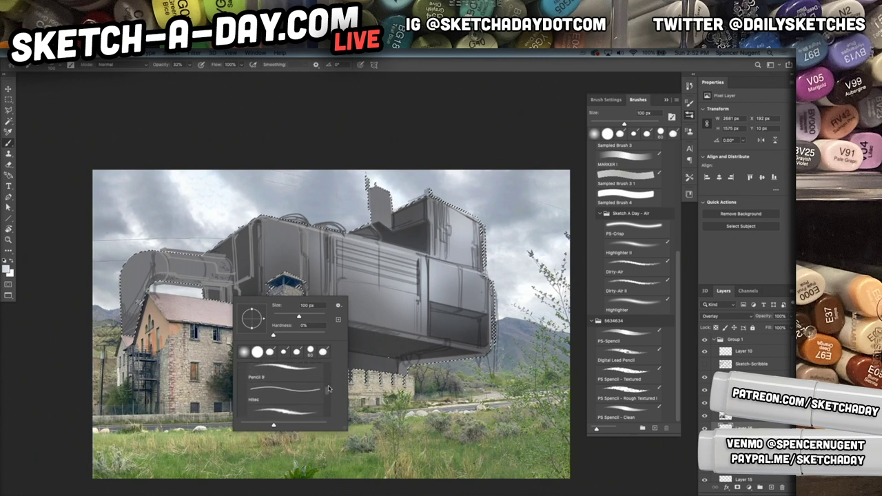
scroll(328, 391, up, 6)
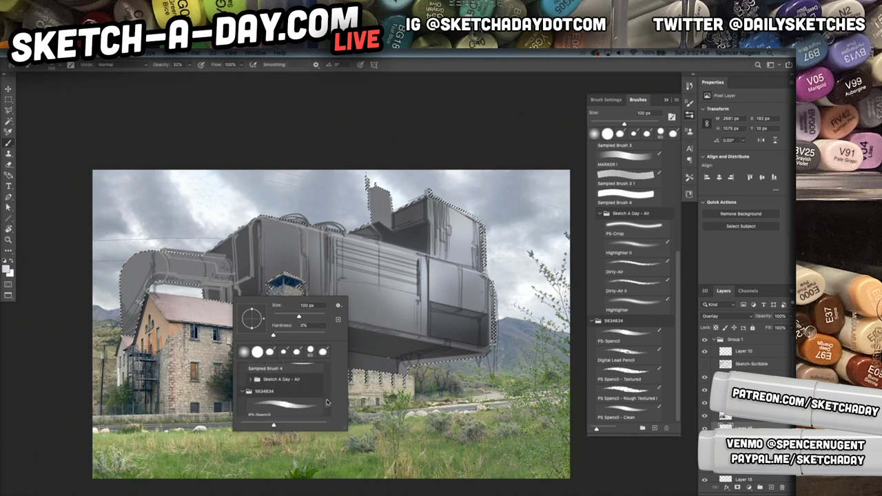
scroll(327, 405, up, 8)
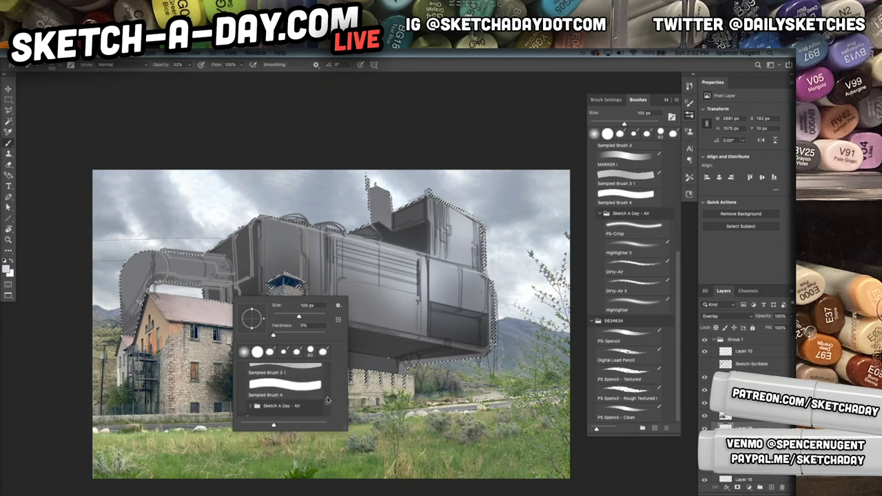
click(252, 402)
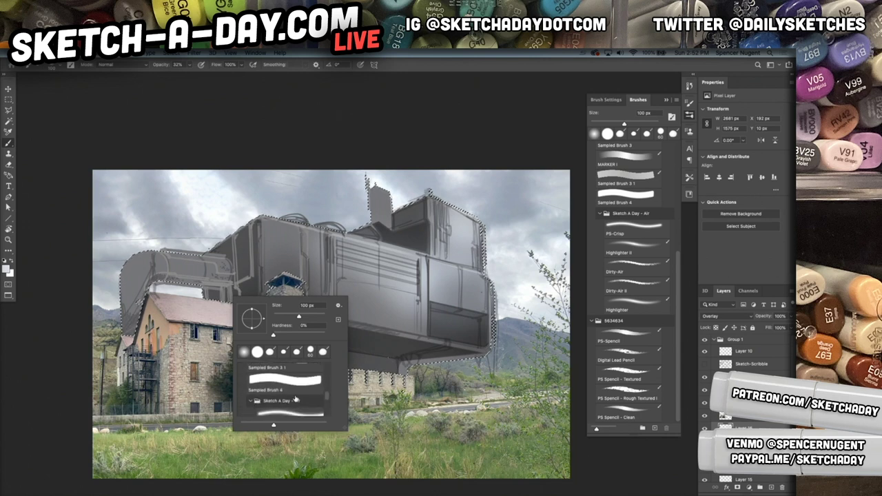
scroll(326, 406, down, 3)
scroll(326, 405, down, 1)
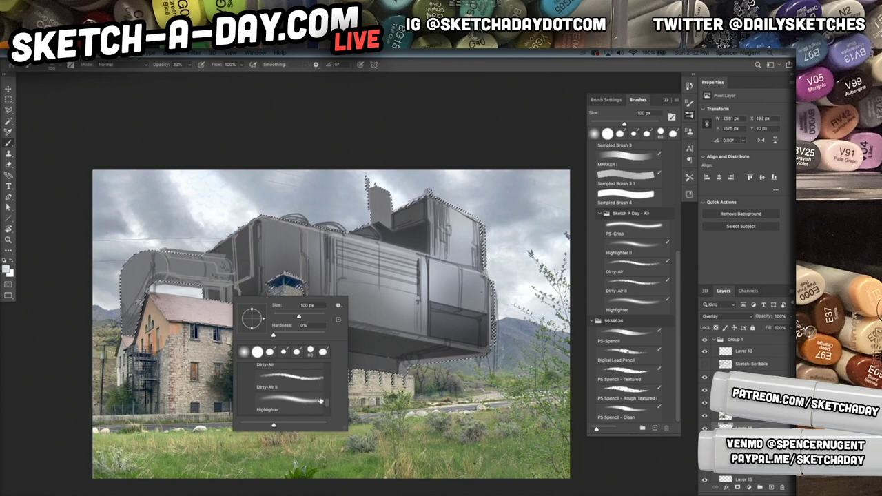
click(306, 381)
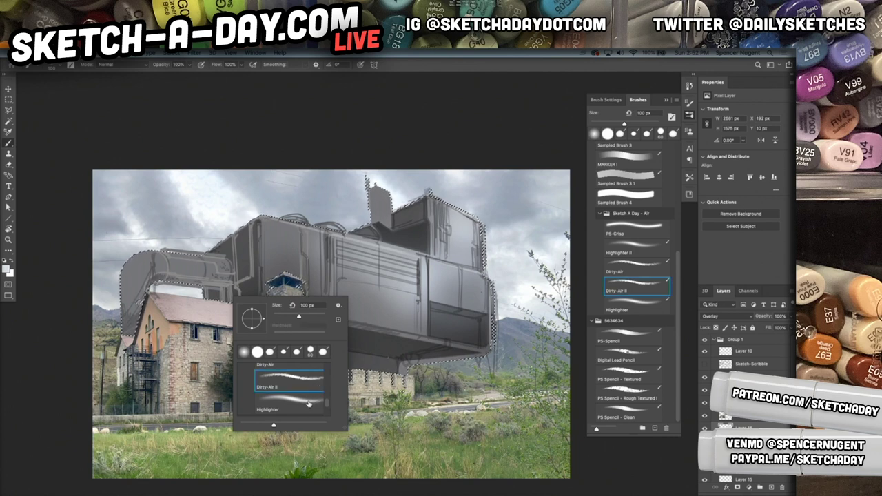
Step: Enlarge the brush to 250 px and brush a textured highlight around the outer bend of the machine's large curved pipe
click(266, 249)
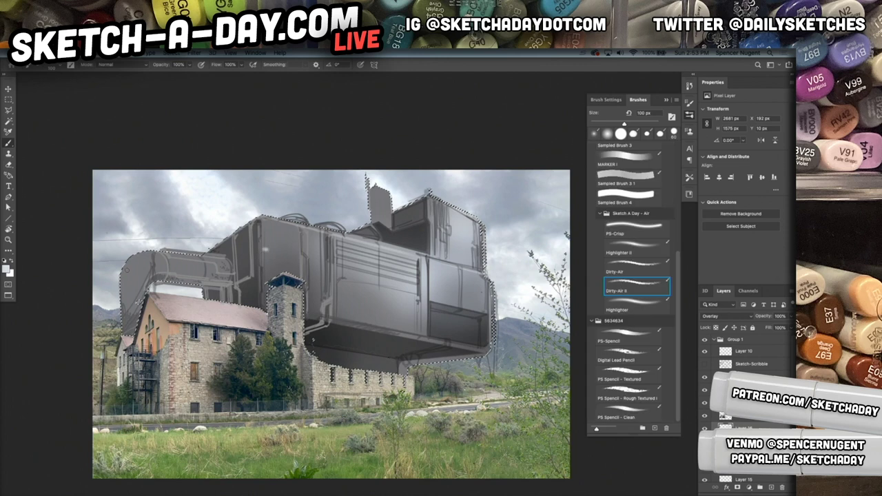
scroll(128, 302, up, 5)
key(bracketright)
key(bracketright)
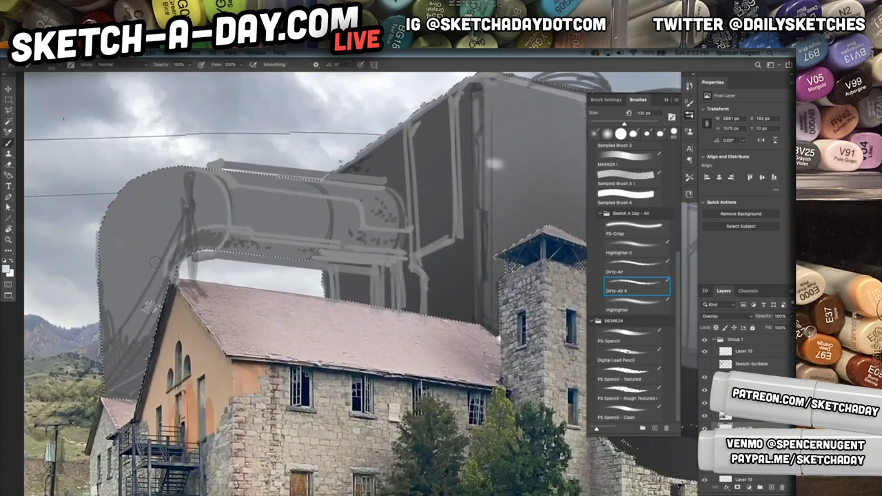
key(bracketright)
key(bracketright)
key(bracketright)
mouse_move(119, 215)
mouse_down()
mouse_move(122, 267)
mouse_move(137, 209)
mouse_move(172, 189)
mouse_up()
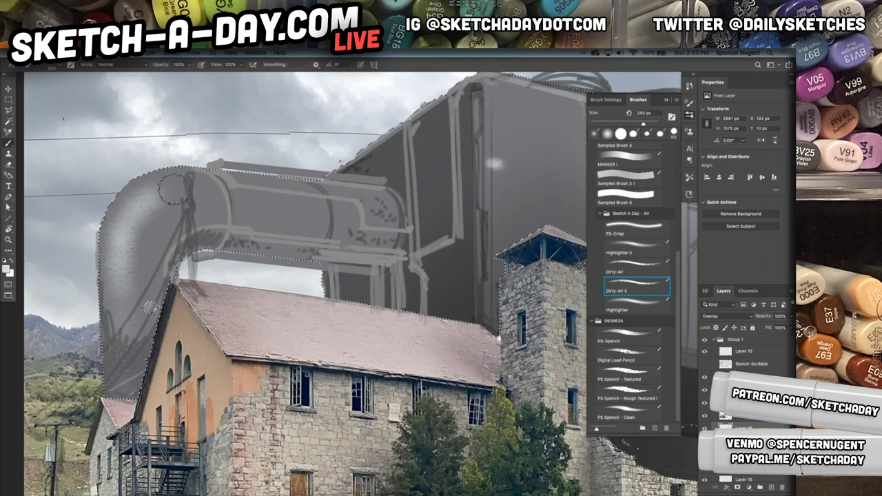
Step: Reduce the brush to 175 px and highlight the horizontal section of the curved pipe
key(bracketleft)
key(bracketleft)
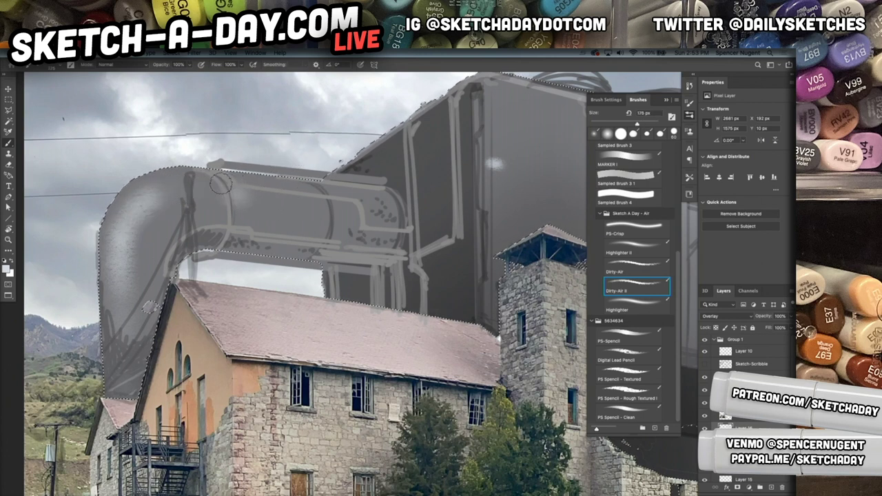
drag(227, 188, 367, 208)
Step: Brush finer highlights along the main block's front vertical edge and the machine's other edges, reducing the brush to 100 px and 70 px
mouse_move(474, 240)
mouse_down()
mouse_move(438, 296)
mouse_move(419, 284)
mouse_up()
key(bracketleft)
key(bracketleft)
key(bracketleft)
drag(430, 148, 433, 234)
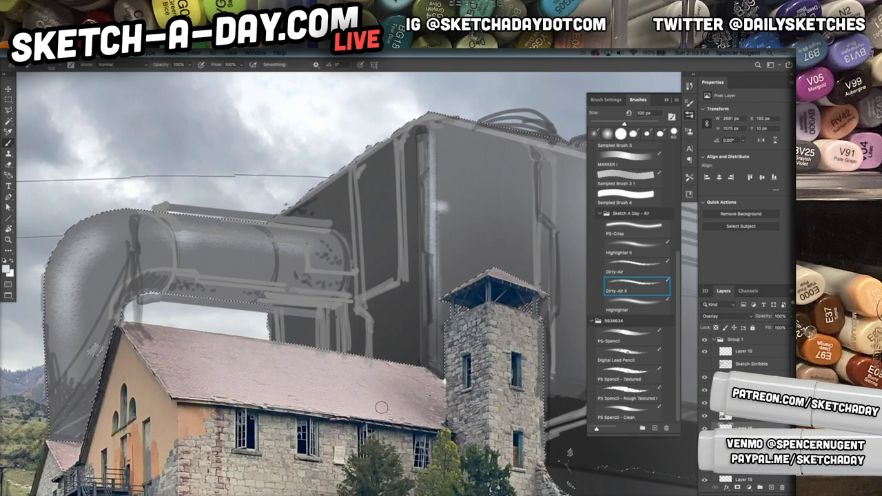
drag(431, 274, 255, 306)
scroll(542, 363, right, 5)
scroll(542, 363, down, 2)
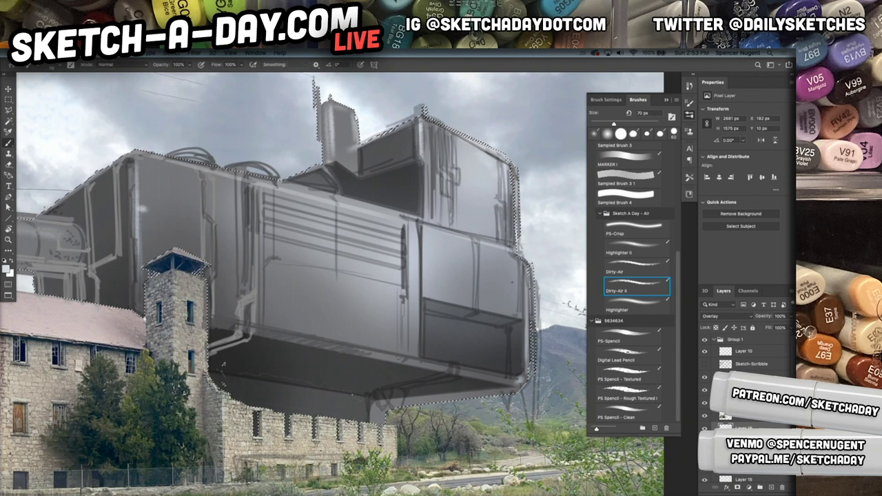
drag(475, 357, 400, 373)
Step: Enlarge the brush to 476 px and add a soft textured highlight to the main block's large side panel
key(])
key(])
key(])
key(])
key(])
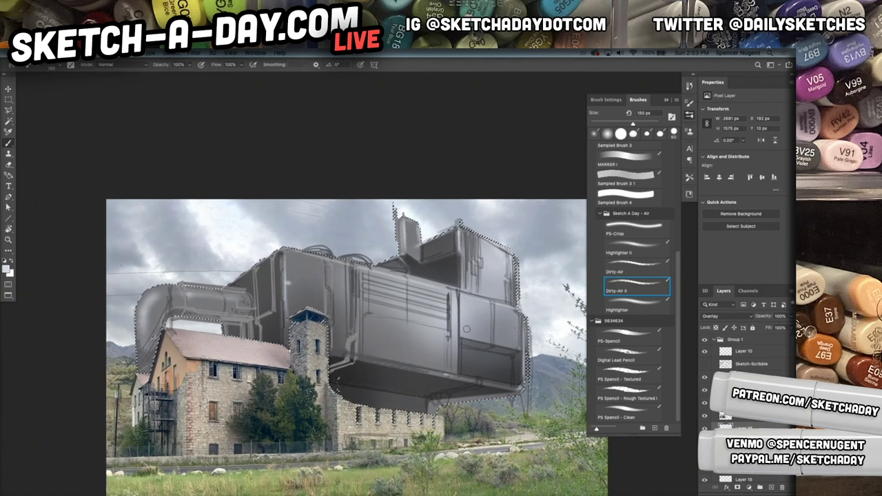
right_click(524, 333)
drag(596, 355, 608, 355)
click(441, 353)
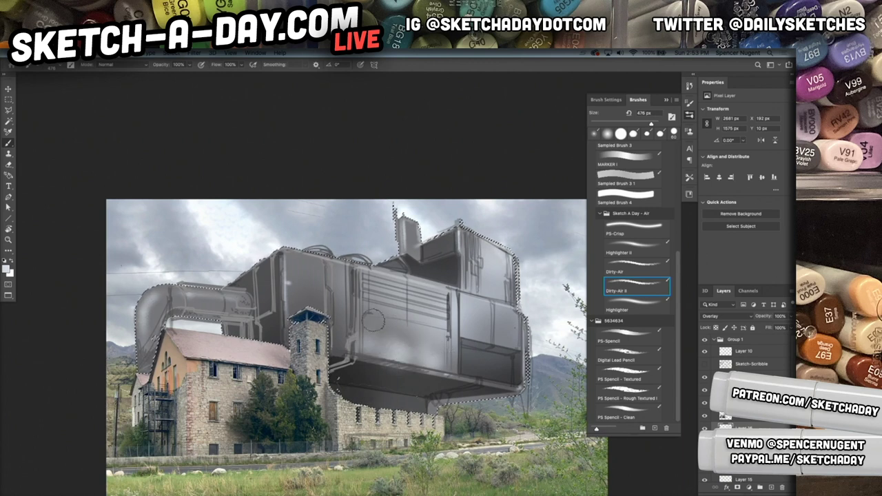
Step: Set the Overlay highlight layer's opacity to 40% and clear the machine selection
key(v)
key(2)
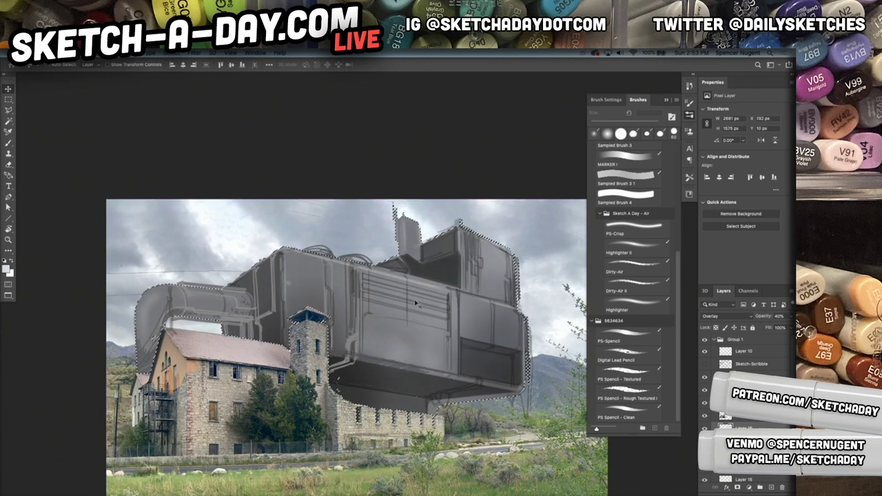
key(b)
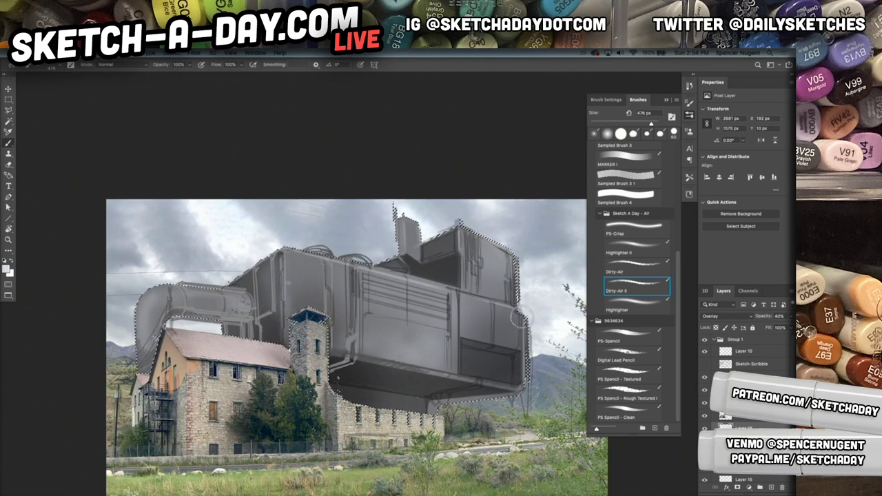
drag(514, 310, 517, 335)
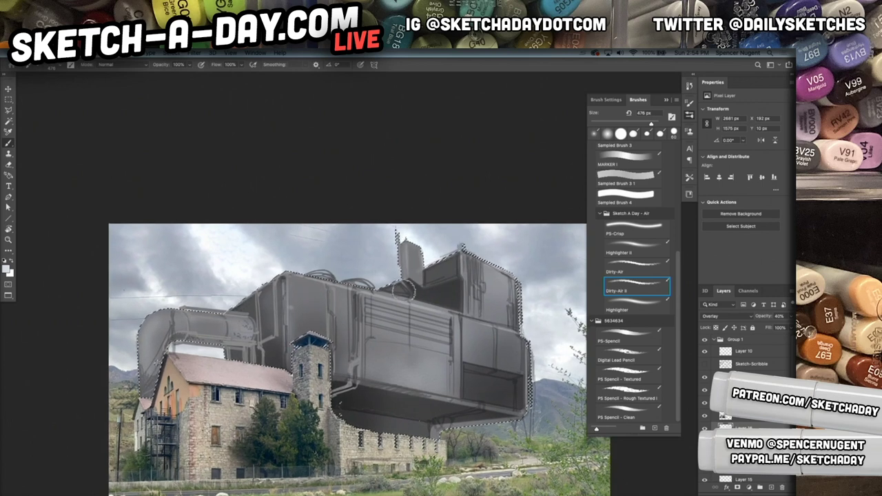
key(super+d)
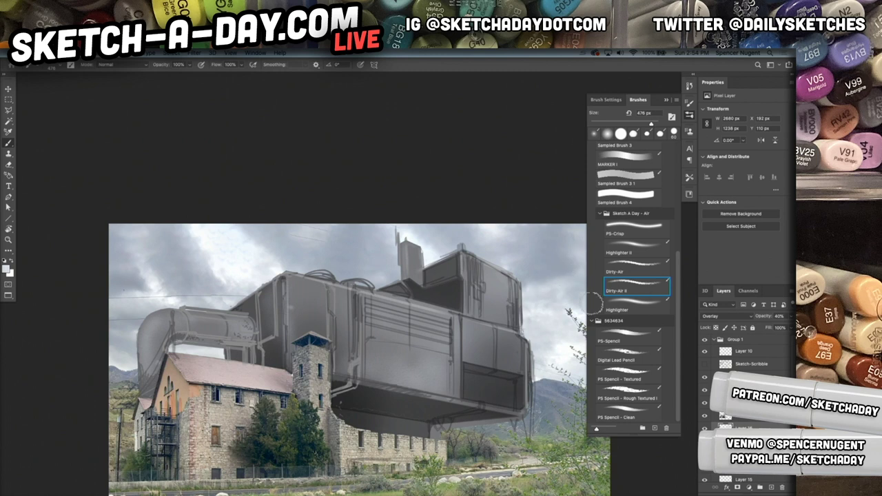
Step: Lasso the upper block's outer top corner, fill it with a grey sampled from the block, and deselect
key(l)
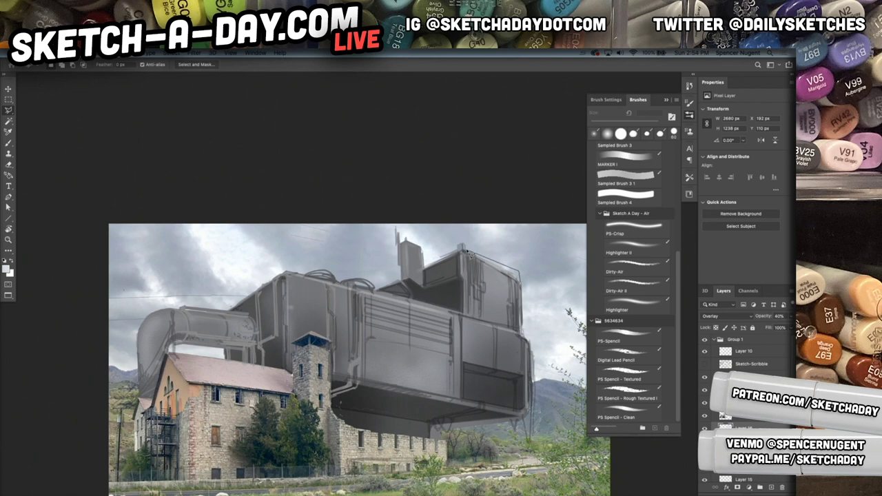
mouse_move(468, 251)
mouse_down()
mouse_move(520, 283)
mouse_move(525, 303)
mouse_move(525, 274)
mouse_move(521, 281)
mouse_up()
key(o)
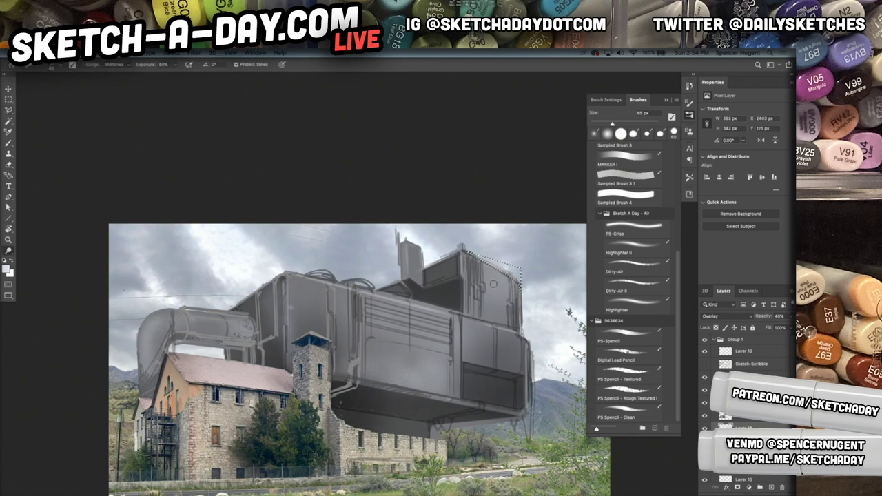
key(i)
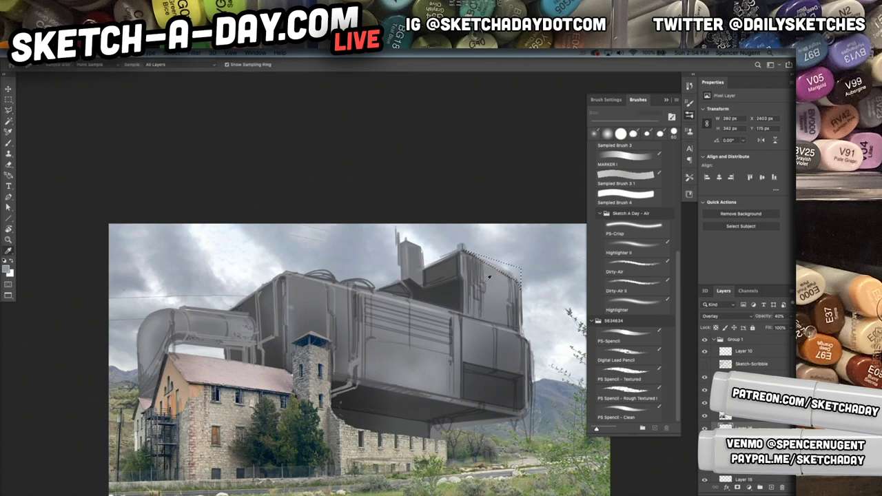
key(super+e)
key(super+d)
key(l)
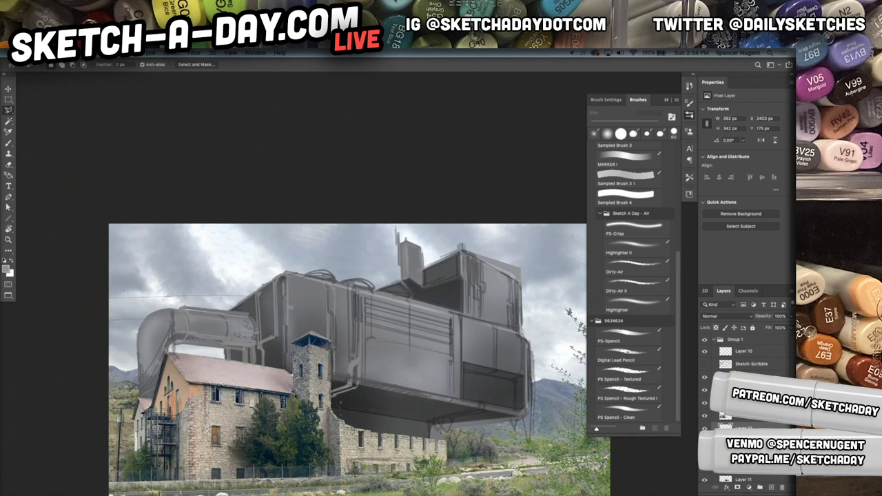
click(455, 374)
drag(521, 395, 510, 399)
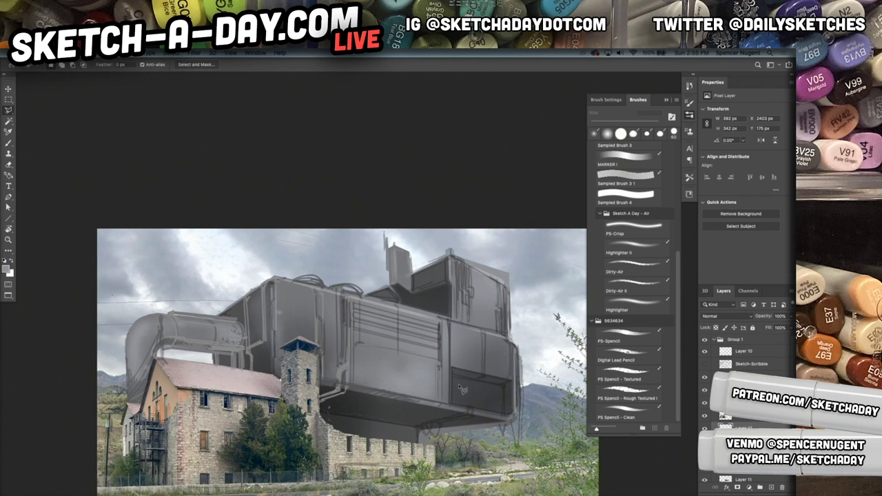
right_click(336, 359)
click(418, 366)
key(Escape)
Step: Switch to painting and choose the Sampled Brush 3 1 marker brush
key(b)
right_click(415, 390)
scroll(515, 476, down, 3)
scroll(516, 477, down, 1)
drag(516, 477, 516, 460)
scroll(515, 459, up, 2)
drag(516, 459, 515, 463)
click(515, 461)
scroll(515, 459, up, 2)
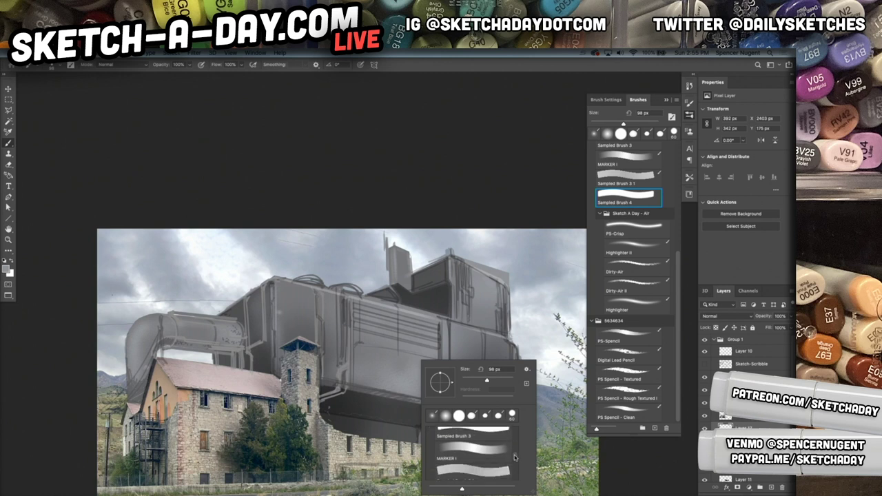
double_click(514, 474)
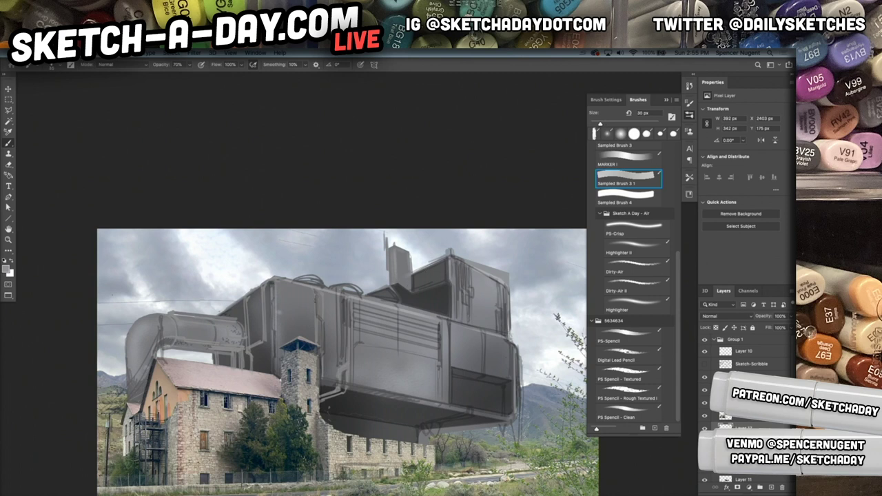
Step: Add a new layer for marker shading on the machine
scroll(279, 324, up, 3)
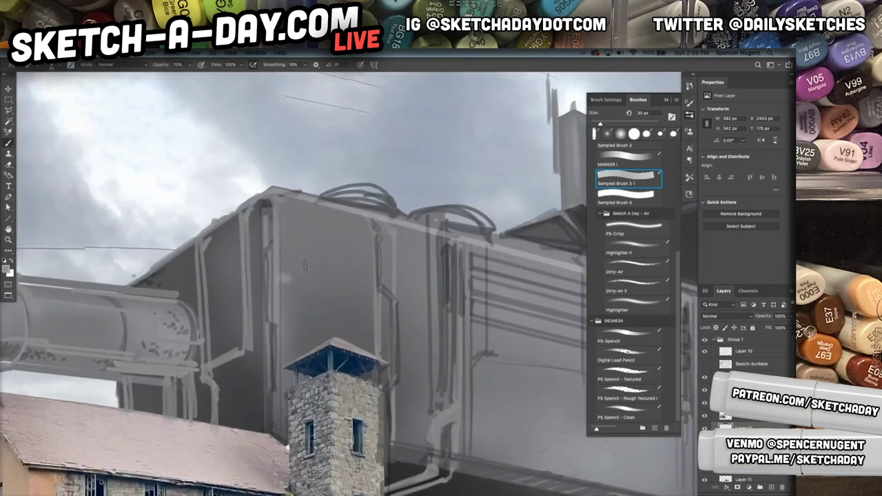
key(ctrl+shift+n)
key(Return)
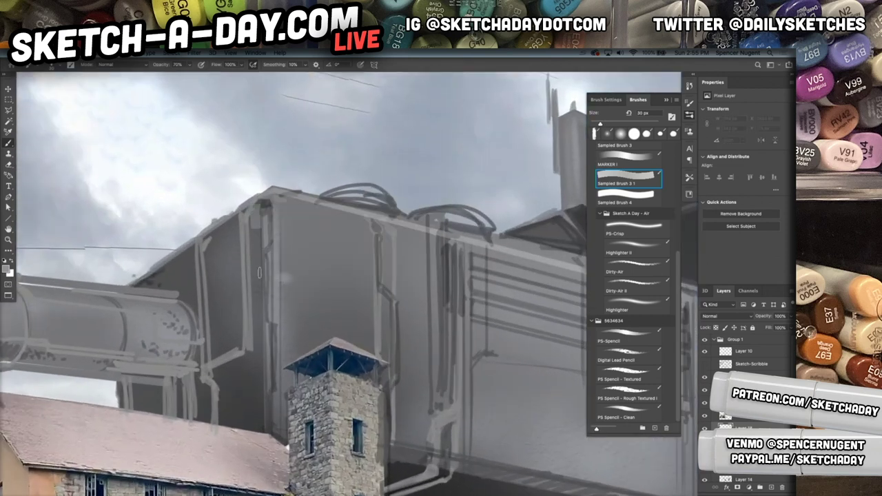
drag(256, 202, 254, 364)
key(super+z)
key(super+z)
Step: Sample a dark grey, set the brush flow to 50%, and paint vertical shading strokes along the main block's front corner
alt+click(255, 266)
mouse_move(253, 213)
mouse_down()
mouse_move(258, 351)
mouse_move(257, 206)
mouse_move(262, 413)
mouse_up()
drag(266, 196, 268, 388)
key(shift+5)
drag(281, 207, 286, 402)
mouse_move(291, 193)
mouse_down()
mouse_move(294, 383)
mouse_move(279, 429)
mouse_up()
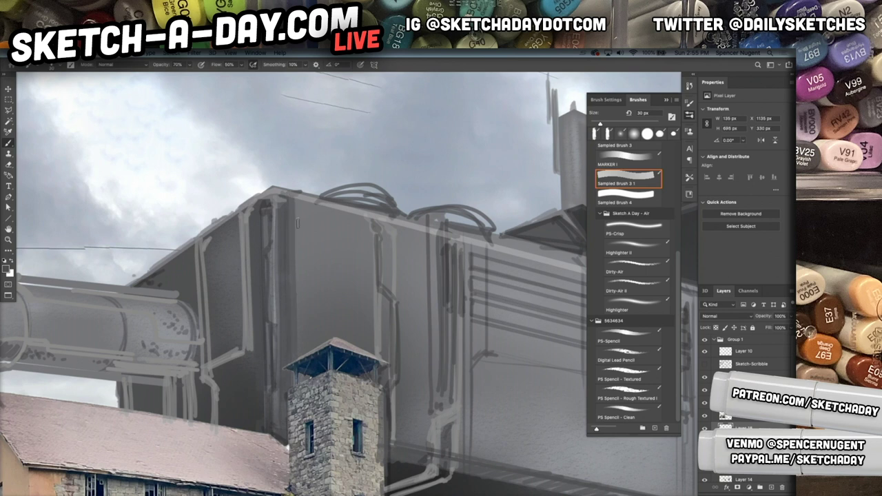
mouse_move(301, 203)
mouse_down()
mouse_move(299, 226)
mouse_move(318, 212)
mouse_move(301, 343)
mouse_up()
drag(295, 227, 299, 355)
drag(266, 219, 264, 403)
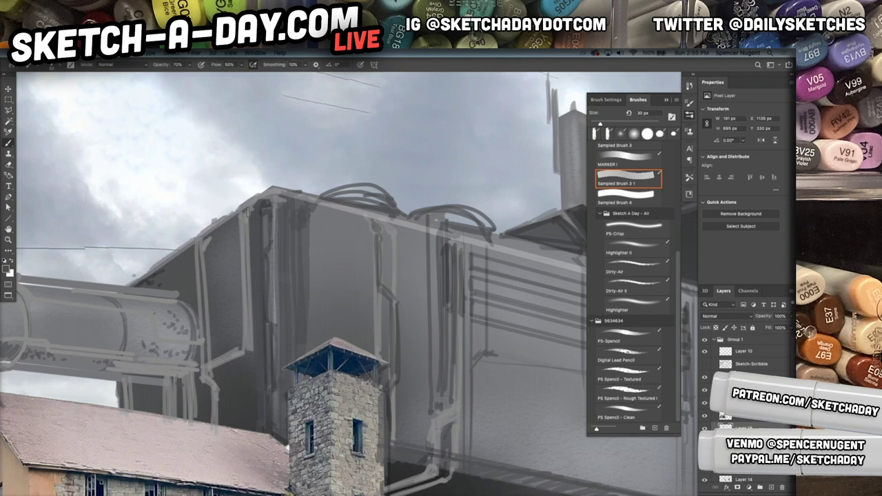
Step: Shade the underside, upper contour and supports of the curved pipe with dark grey marker strokes
drag(323, 368, 493, 404)
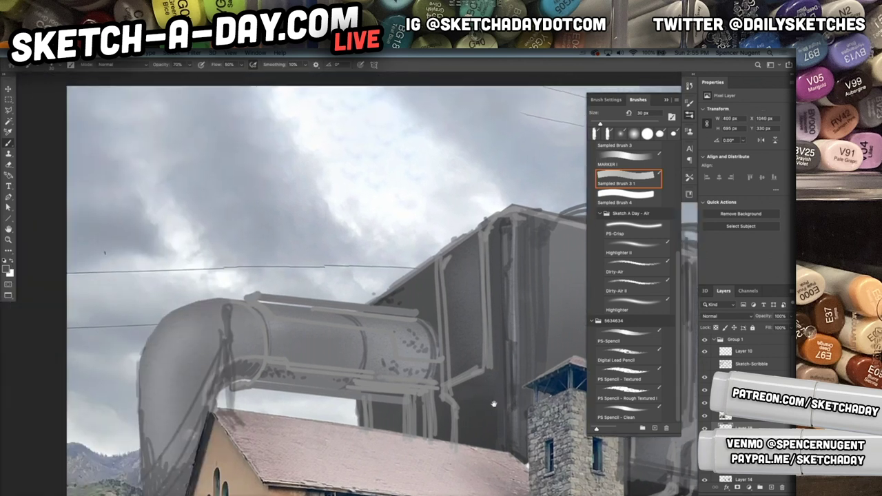
mouse_move(229, 359)
mouse_down()
mouse_move(223, 430)
mouse_move(231, 389)
mouse_move(224, 455)
mouse_move(246, 365)
mouse_move(258, 364)
mouse_move(209, 455)
mouse_move(249, 346)
mouse_move(207, 488)
mouse_move(212, 415)
mouse_move(263, 353)
mouse_move(320, 354)
mouse_move(247, 355)
mouse_move(440, 374)
mouse_move(264, 362)
mouse_move(471, 368)
mouse_up()
drag(465, 323, 476, 362)
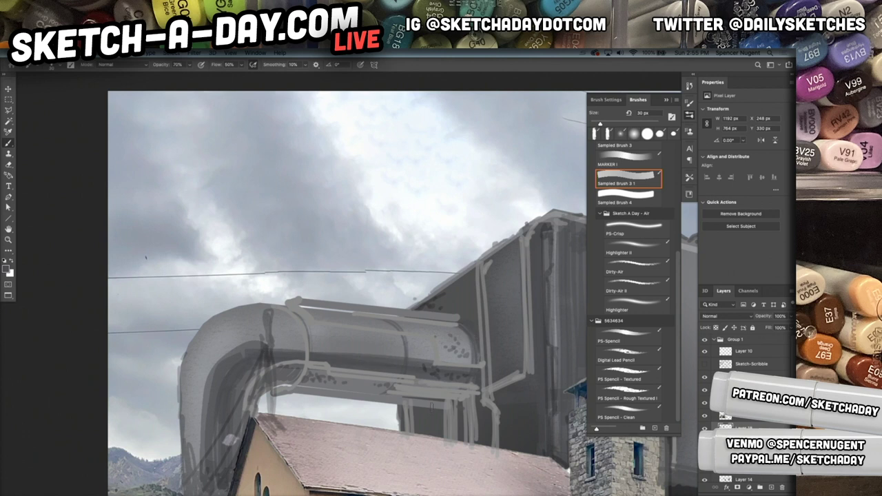
drag(494, 410, 419, 384)
drag(419, 383, 388, 389)
mouse_move(214, 328)
mouse_down()
mouse_move(205, 428)
mouse_move(227, 314)
mouse_move(413, 319)
mouse_up()
drag(245, 314, 406, 326)
drag(481, 355, 461, 356)
Step: Paint vertical marker strokes on the main block's far side panels and on the upper block's front edge
scroll(462, 356, down, 3)
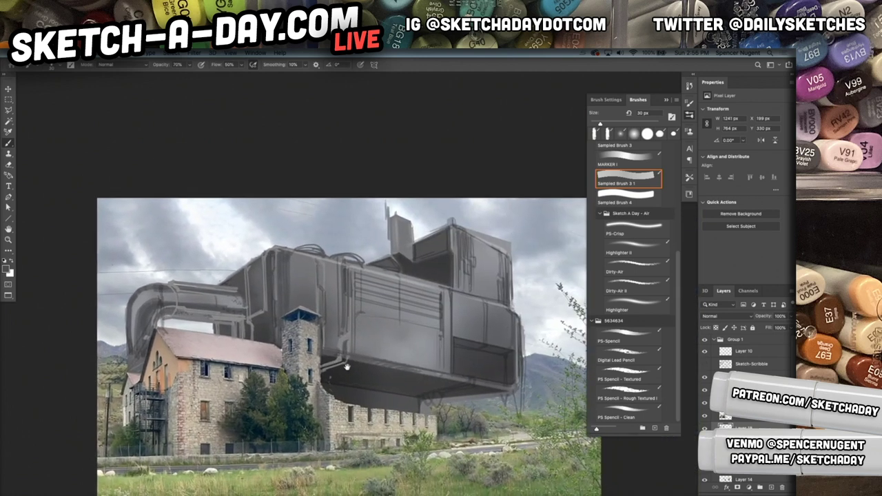
drag(430, 283, 428, 369)
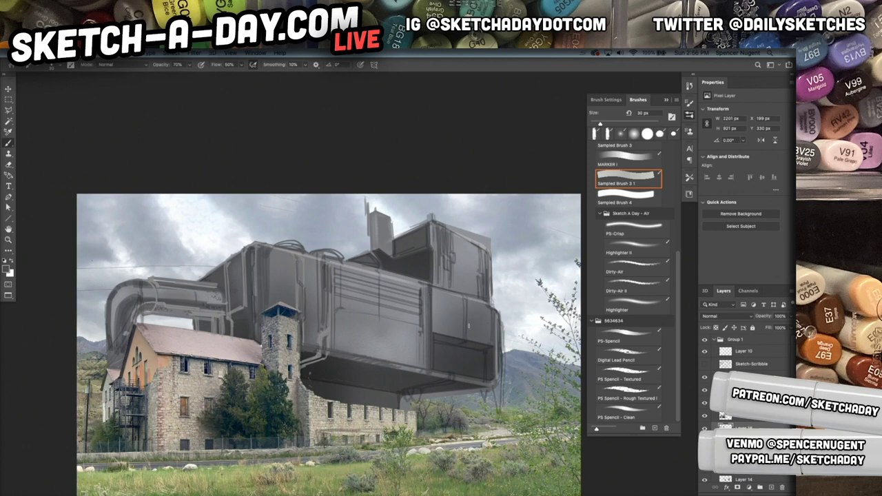
drag(464, 298, 464, 335)
drag(434, 226, 439, 292)
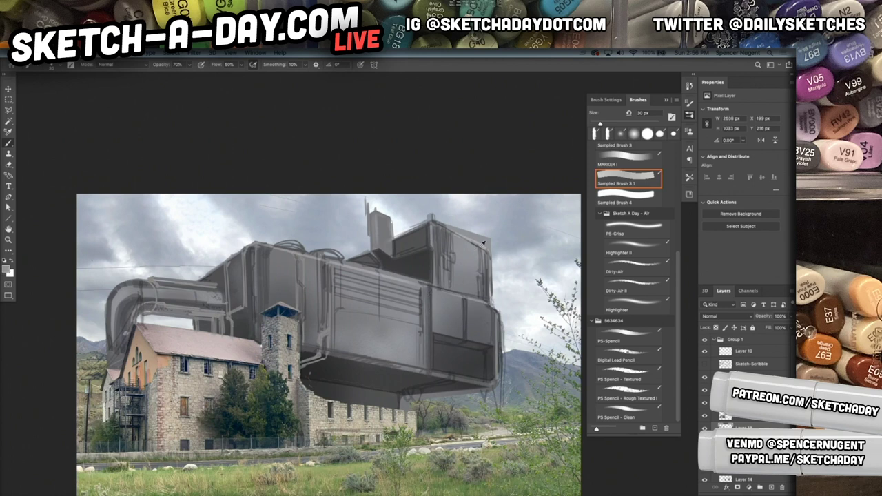
Step: Add a new layer at the top of the group and paint grey over the upper block's outer corner
click(742, 350)
key(shift+super+n)
key(Return)
mouse_move(484, 240)
mouse_down()
mouse_move(490, 290)
mouse_move(482, 280)
mouse_up()
drag(474, 236, 483, 298)
alt+click(484, 352)
drag(480, 249, 482, 274)
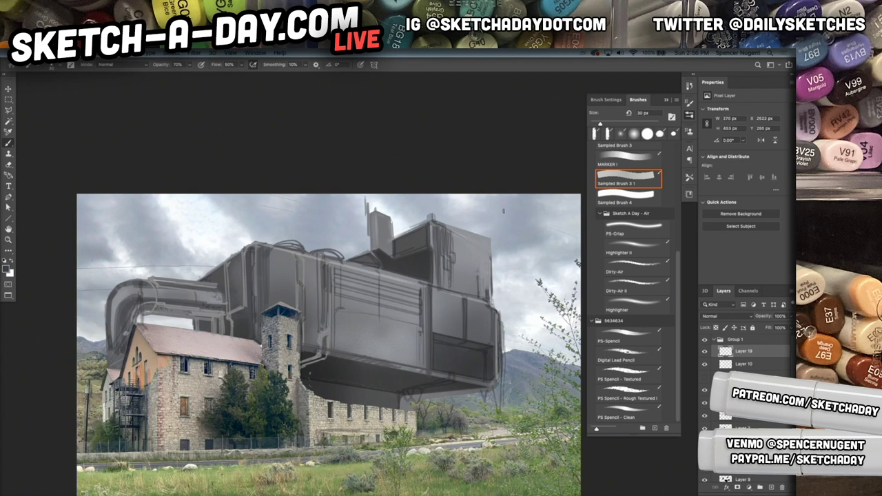
Step: Reduce the brush to 20 px and paint dark strokes along the outer edges of the upper block, lower block and recessed panel
key(bracketleft)
key(bracketleft)
drag(484, 241, 486, 297)
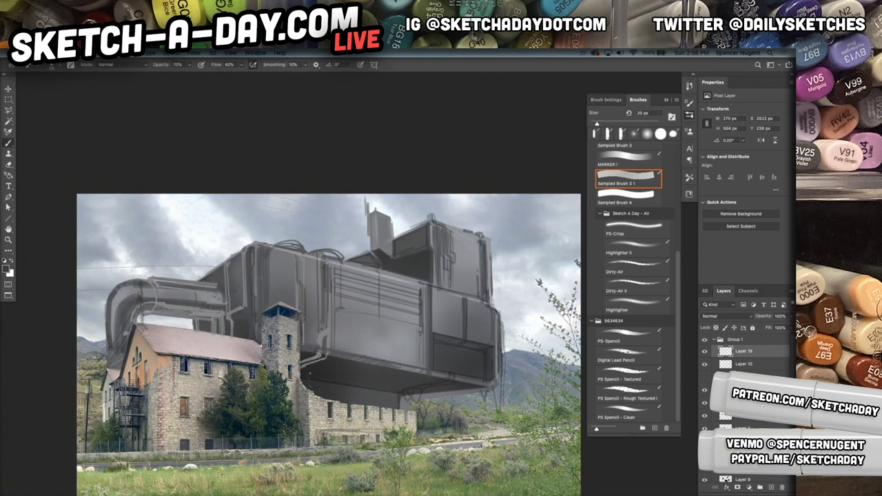
drag(493, 277, 493, 244)
mouse_move(494, 231)
mouse_down()
mouse_move(489, 306)
mouse_move(501, 307)
mouse_move(504, 361)
mouse_up()
drag(504, 329, 504, 368)
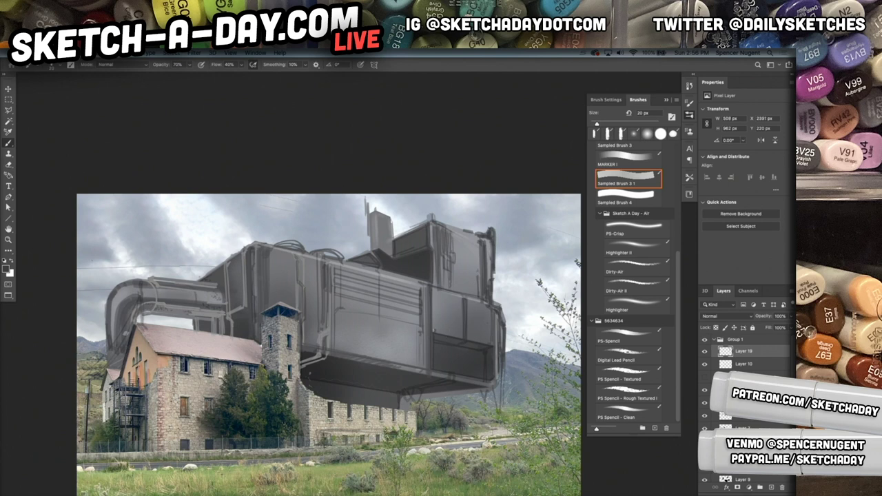
drag(435, 330, 490, 344)
drag(495, 307, 494, 324)
mouse_move(434, 281)
mouse_down()
mouse_move(434, 331)
mouse_move(450, 346)
mouse_up()
key(super+z)
key(super+z)
Step: Paint a straight dark line along the top edge of the main block's louvred vent
scroll(413, 311, up, 5)
drag(471, 284, 471, 291)
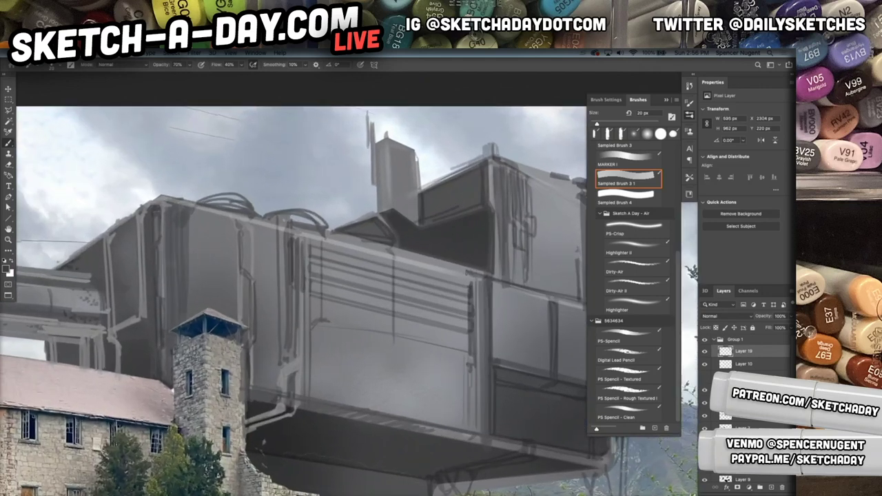
shift+click(309, 247)
shift+click(470, 285)
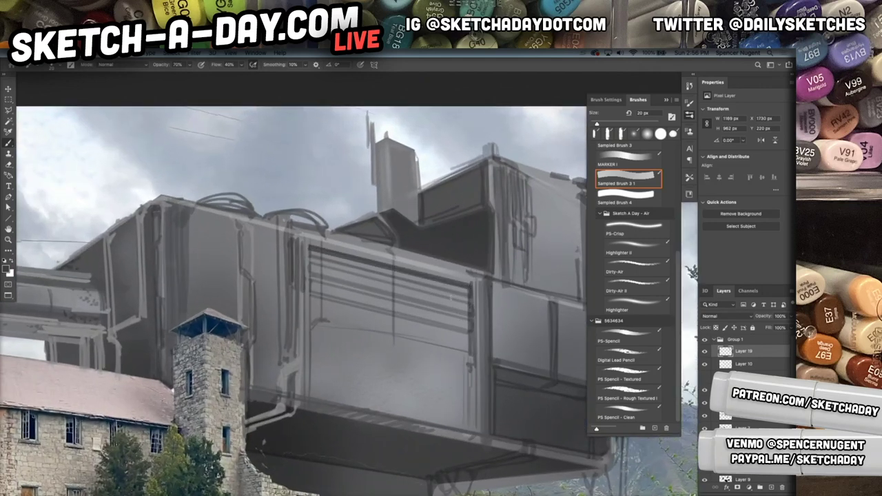
Step: Darken the remaining vent slats with straight parallel strokes and paint a vertical line down the side panel's near edge
mouse_move(310, 263)
mouse_down()
mouse_move(469, 308)
mouse_move(470, 317)
mouse_up()
drag(469, 285, 470, 297)
click(310, 281)
shift+click(469, 322)
click(310, 282)
shift+click(469, 323)
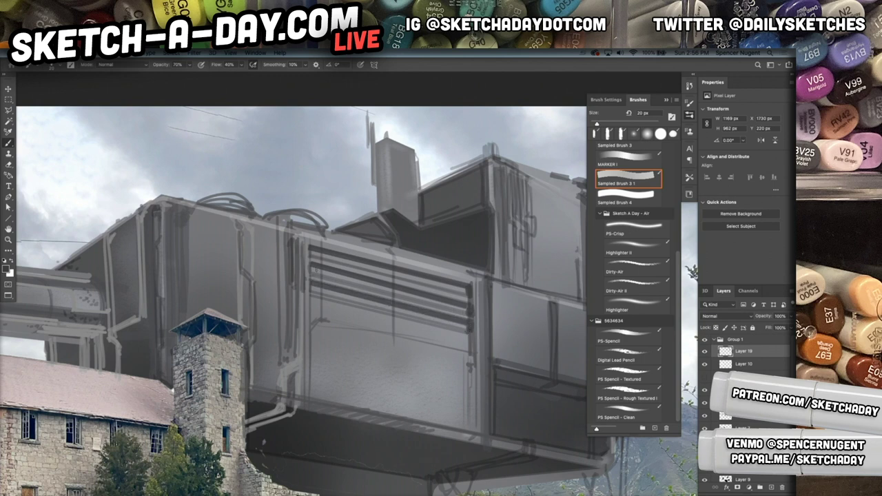
click(307, 246)
shift+click(308, 401)
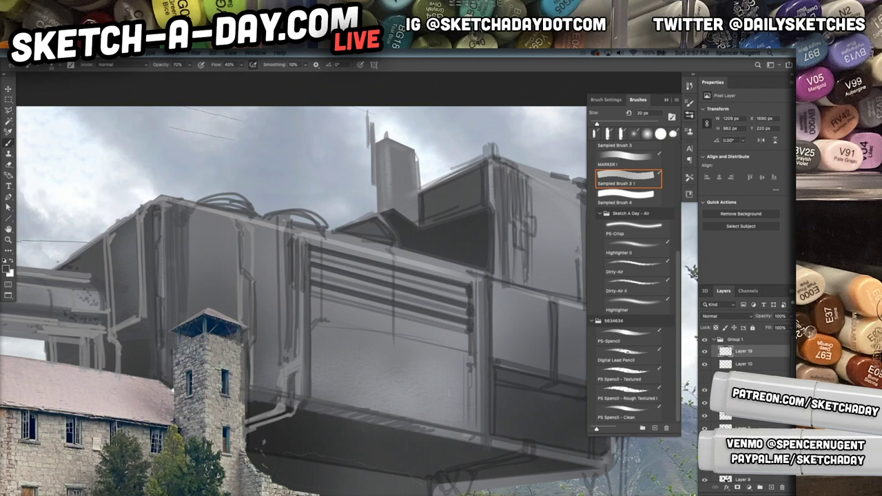
Step: Paint a straight dark vertical line down the main block's front corner edge, redoing the first stroke
drag(478, 278, 477, 433)
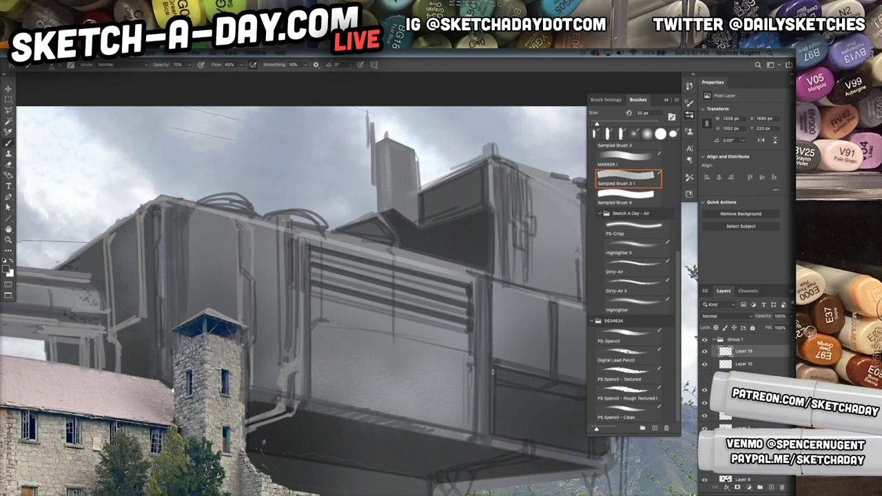
key(ctrl+z)
shift+click(480, 434)
drag(477, 285, 479, 431)
Step: Reduce the brush to 9 px and draw thin straight lines down the block's corner edge and beneath the vent slats
key(bracketleft)
key(bracketleft)
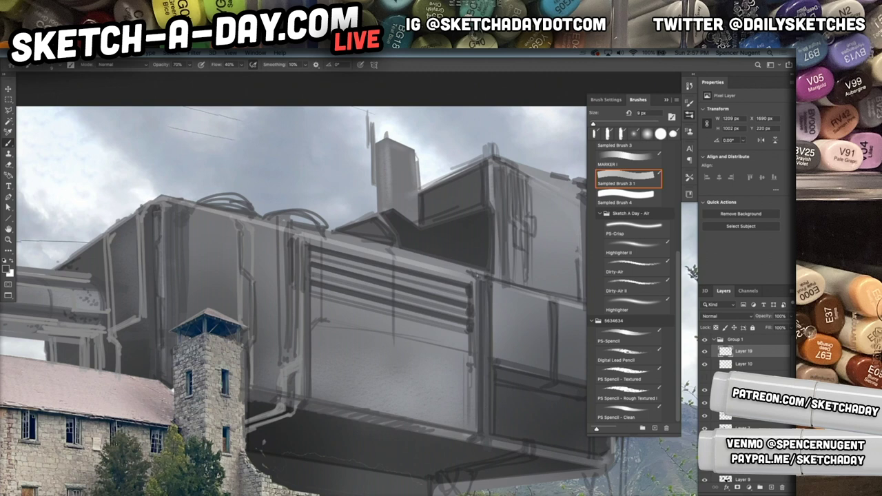
shift+click(484, 437)
shift+click(367, 315)
shift+click(374, 311)
shift+click(463, 335)
shift+click(375, 311)
shift+click(367, 315)
shift+click(312, 301)
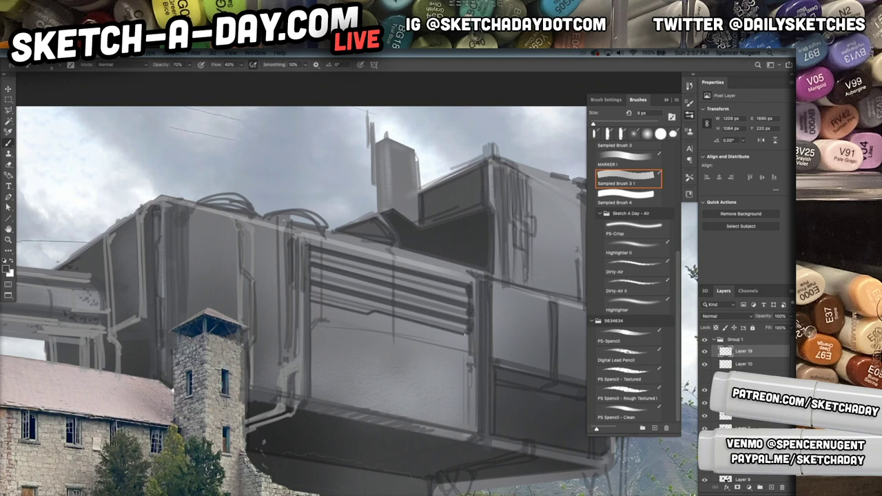
Step: Paint thin vertical dark lines on the main panel below the vent and down the block's side panel
drag(442, 333, 442, 428)
drag(209, 214, 209, 306)
drag(195, 208, 209, 211)
Step: Paint thin dark lines along the block's end face, around the pipe joint and over the supports beneath it
drag(214, 291, 339, 280)
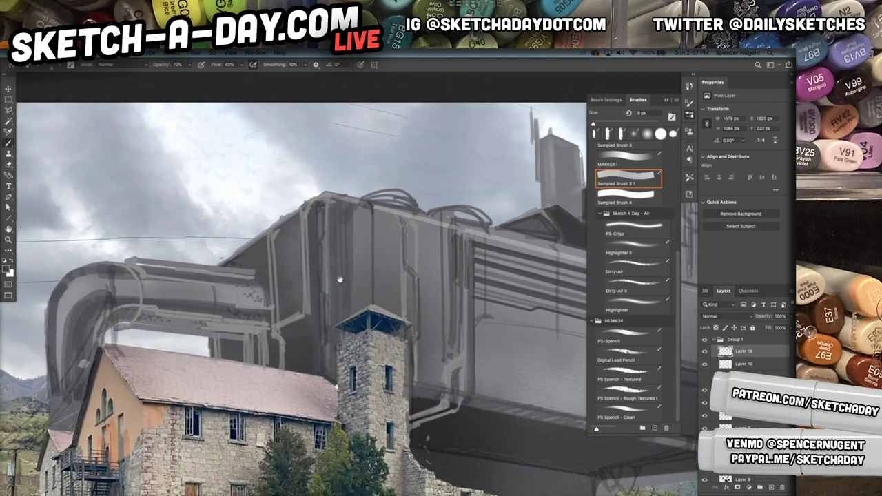
drag(276, 245, 276, 326)
mouse_move(281, 237)
mouse_down()
mouse_move(280, 321)
mouse_move(252, 360)
mouse_move(244, 338)
mouse_move(131, 325)
mouse_move(257, 335)
mouse_up()
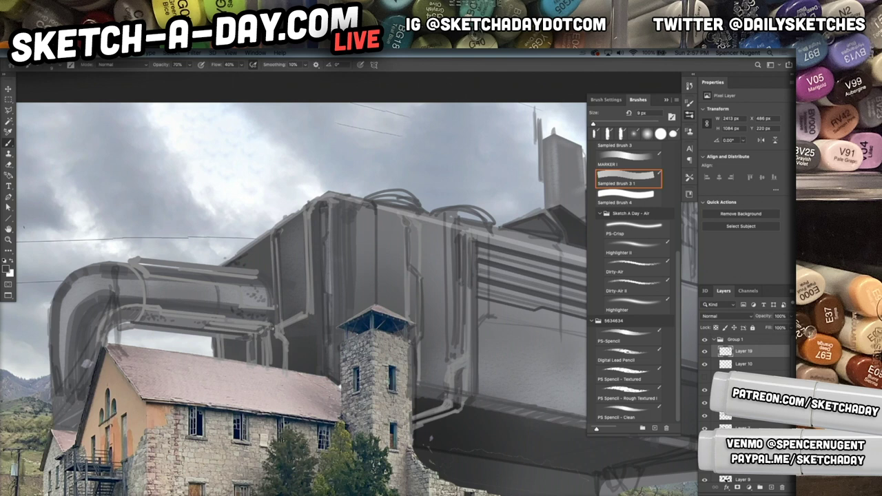
mouse_move(267, 331)
mouse_down()
mouse_move(268, 367)
mouse_move(267, 339)
mouse_up()
mouse_move(216, 354)
mouse_down()
mouse_move(281, 369)
mouse_move(284, 334)
mouse_move(301, 314)
mouse_up()
Step: Sample a grey from the machine and paint thin lines down the end face's ribs and along its sloped top edge
alt+click(311, 215)
drag(301, 218, 301, 290)
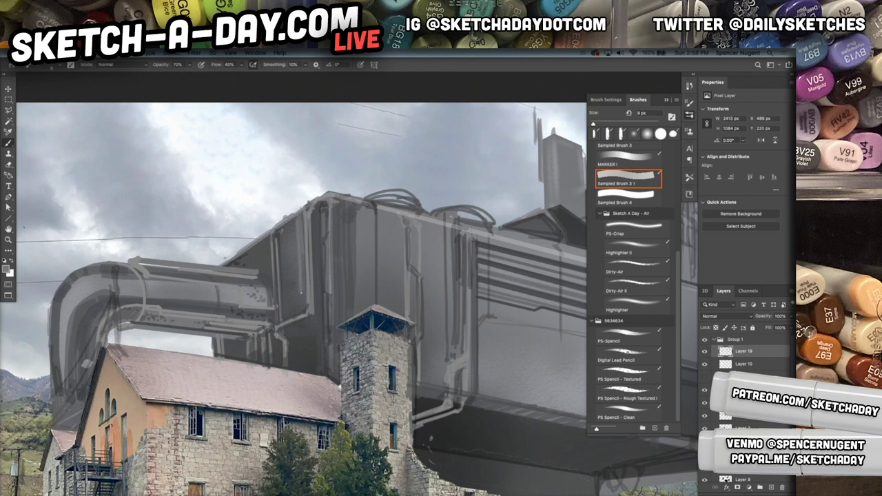
drag(291, 220, 294, 280)
drag(290, 242, 294, 289)
drag(284, 225, 284, 284)
drag(279, 225, 308, 202)
drag(243, 246, 263, 231)
mouse_move(224, 262)
mouse_down()
mouse_move(249, 234)
mouse_move(245, 247)
mouse_up()
Step: Add thin strokes around the horizontal pipe's joints and elbow, undoing the last two
drag(218, 302, 213, 318)
drag(206, 274, 217, 315)
mouse_move(107, 268)
mouse_down()
mouse_move(123, 321)
mouse_move(126, 315)
mouse_up()
drag(53, 336, 104, 337)
key(super+z)
key(super+z)
Step: Sample a pipe grey, enlarge the brush and paint broad strokes down the pipe's vertical leg, around the elbow and along the horizontal run
drag(319, 414, 503, 394)
alt+click(240, 352)
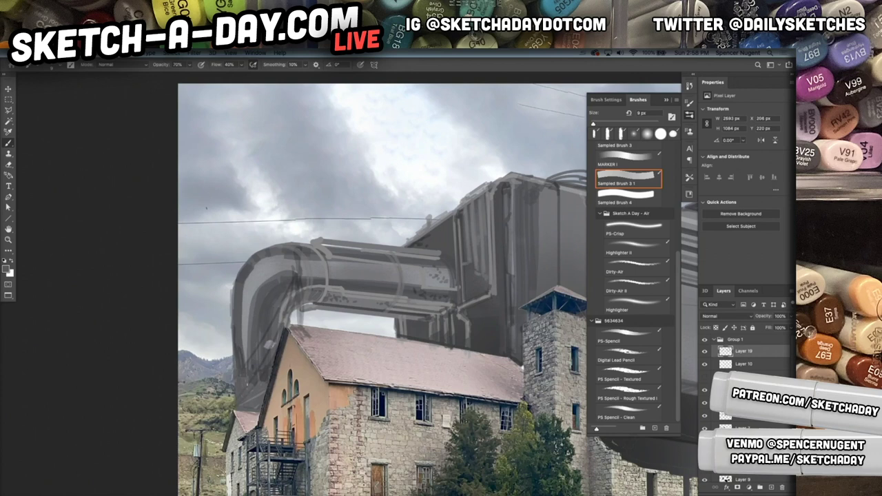
key(bracketright)
key(bracketright)
key(bracketright)
key(bracketright)
key(bracketright)
drag(244, 361, 246, 397)
mouse_move(244, 353)
mouse_down()
mouse_move(246, 320)
mouse_move(274, 273)
mouse_up()
drag(241, 316, 296, 269)
mouse_move(246, 295)
mouse_down()
mouse_move(290, 265)
mouse_move(452, 286)
mouse_up()
Step: Lighten the foreground colour to #b3b3b3 and paint highlights down the pipe's vertical leg and on its elbow
alt+click(421, 265)
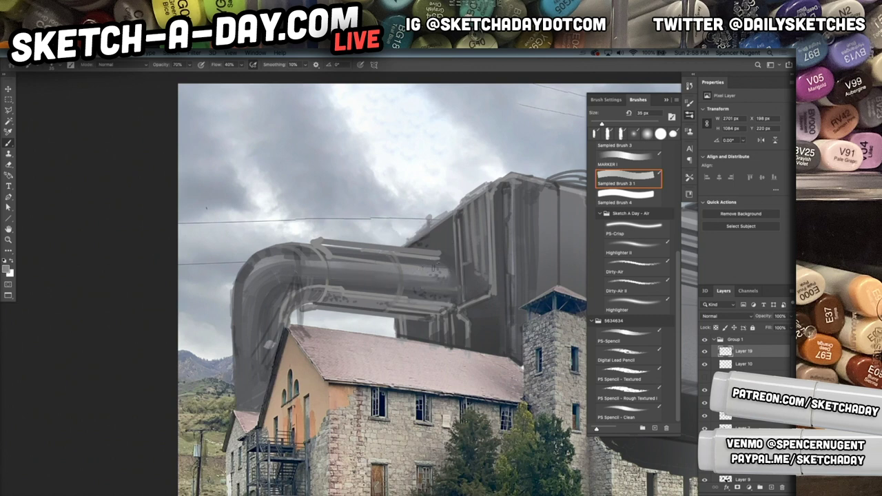
click(7, 270)
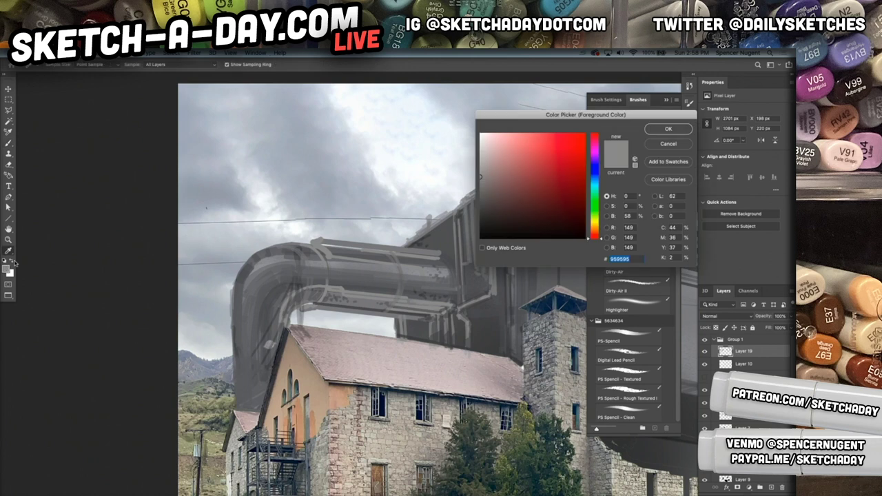
click(480, 164)
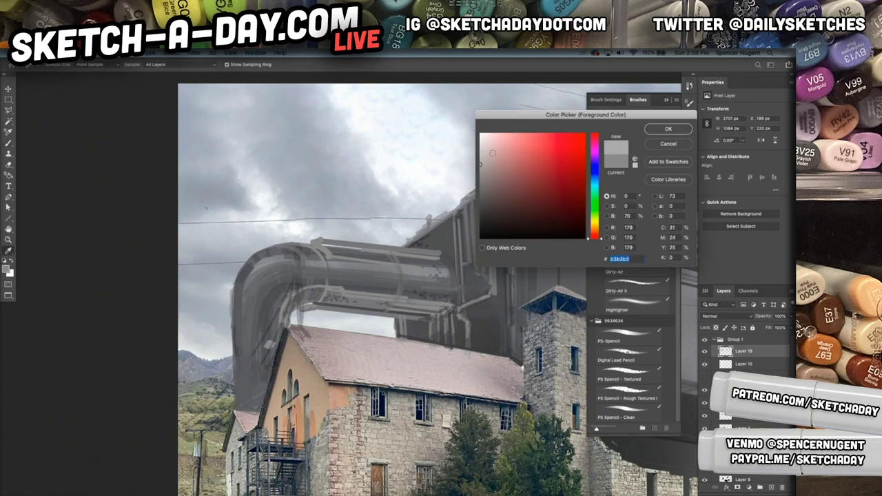
click(673, 133)
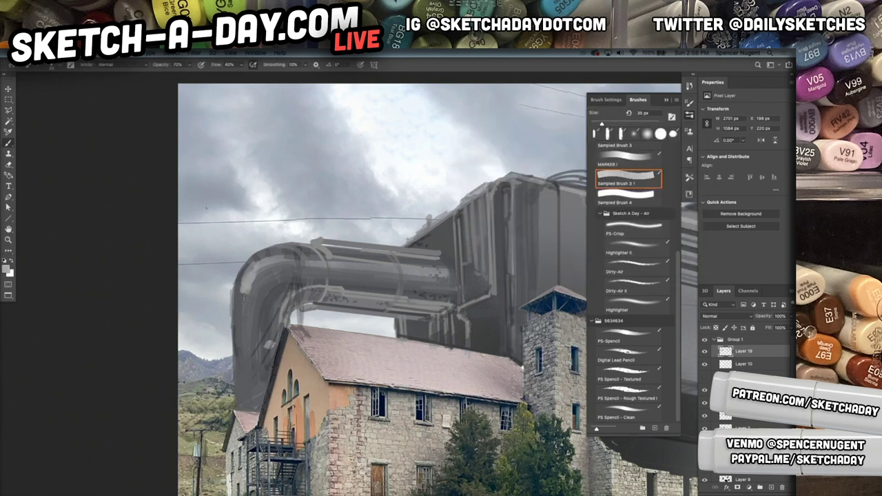
drag(243, 315, 243, 366)
drag(245, 391, 245, 403)
drag(274, 261, 290, 257)
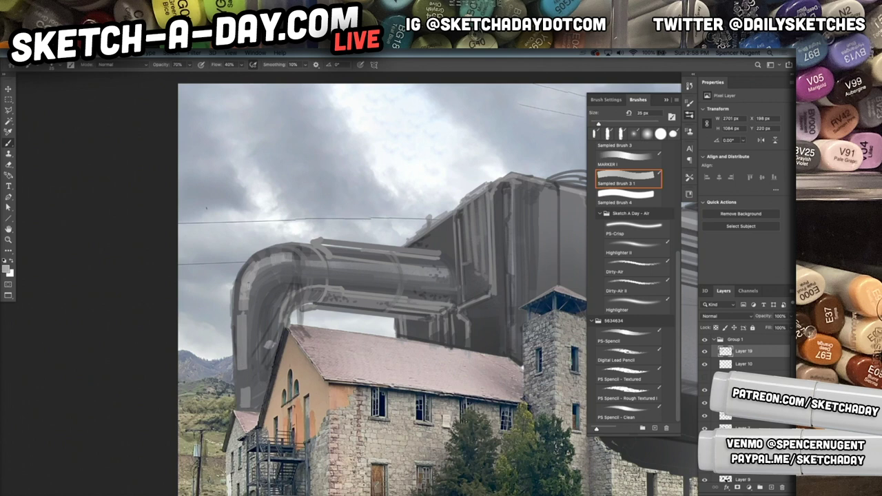
Step: With a 25 px brush, strengthen the elbow highlight and extend it straight along the horizontal pipe
drag(258, 278, 247, 377)
drag(246, 308, 247, 398)
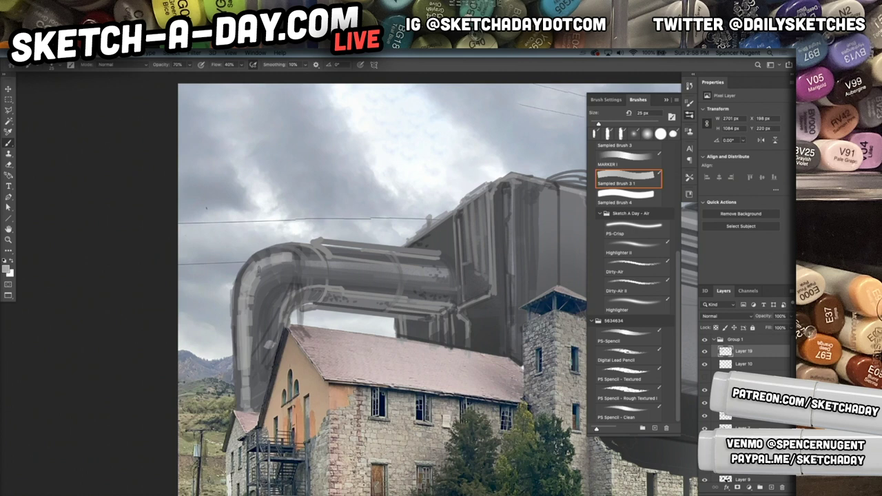
mouse_move(270, 261)
mouse_down()
mouse_move(257, 273)
mouse_move(304, 257)
mouse_up()
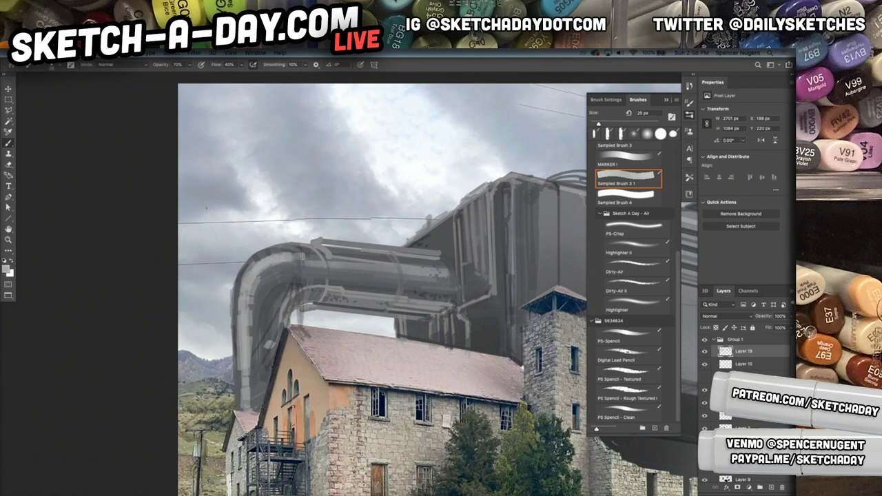
shift+click(448, 269)
drag(434, 268, 440, 268)
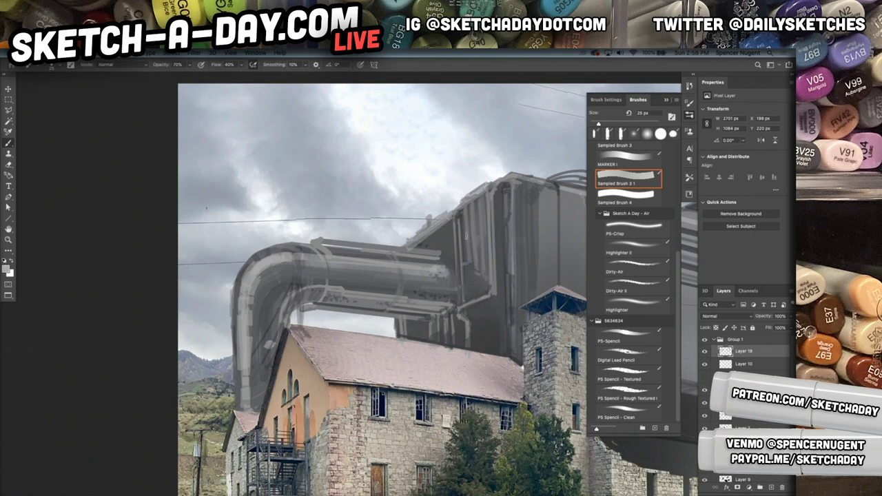
Step: Sample a dark grey, shade the pipe where it meets the block, and set the brush flow to 20%
scroll(508, 328, down, 2)
scroll(473, 358, up, 4)
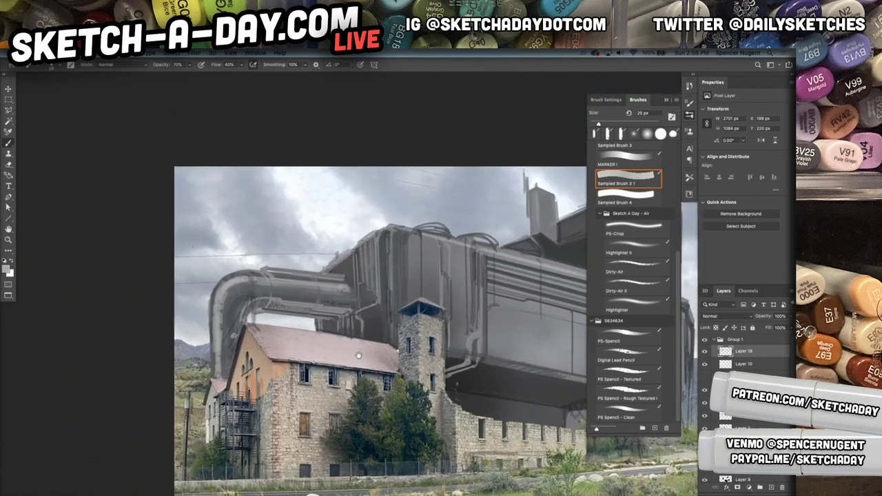
drag(352, 363, 345, 363)
alt+click(323, 315)
drag(300, 282, 293, 313)
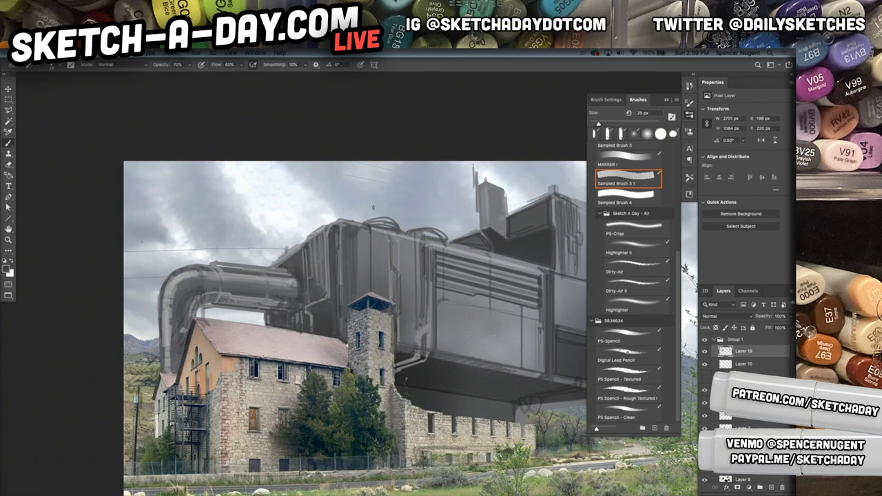
mouse_move(286, 301)
mouse_down()
mouse_move(266, 305)
mouse_move(295, 294)
mouse_move(295, 277)
mouse_up()
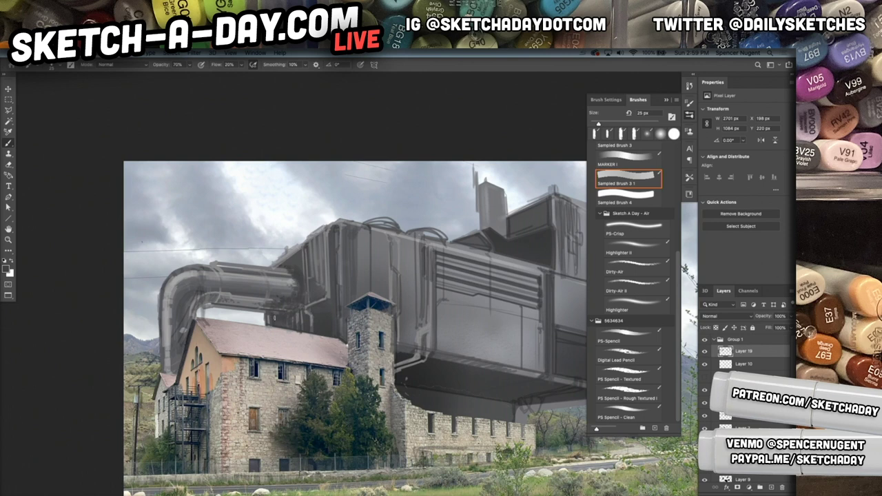
Step: Reduce the brush to 15 px and paint dark strokes along the machine's underside
mouse_move(264, 317)
mouse_down()
mouse_move(203, 306)
mouse_move(195, 317)
mouse_up()
key(bracketleft)
key(bracketleft)
drag(512, 404, 427, 398)
drag(483, 406, 412, 394)
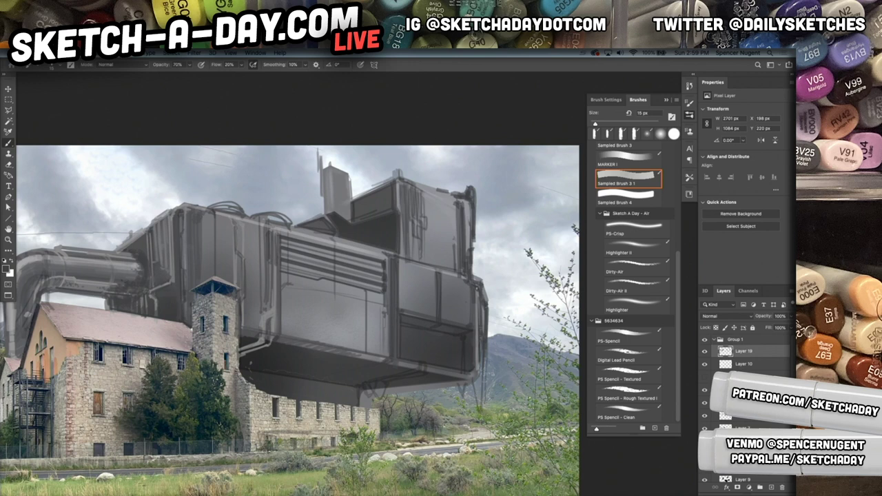
drag(462, 330, 495, 354)
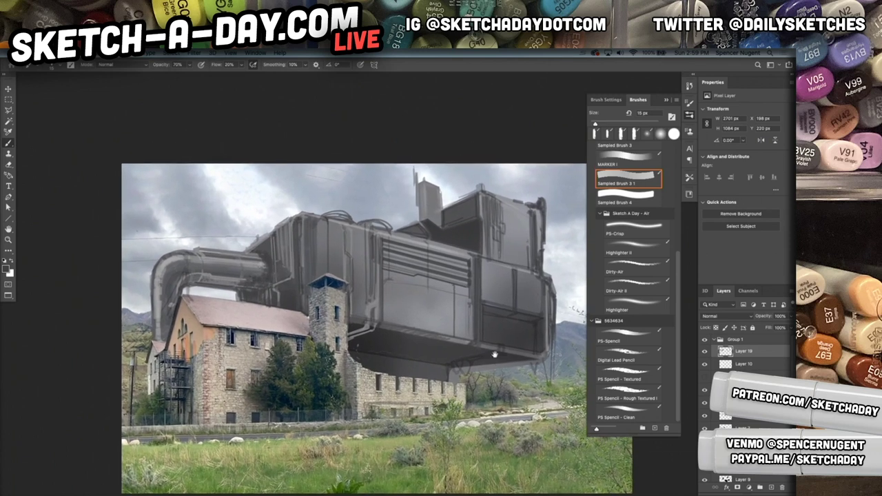
Step: Hide and show Group 1 to compare the photo with and without the machine, and check the group's layers
click(715, 340)
click(705, 340)
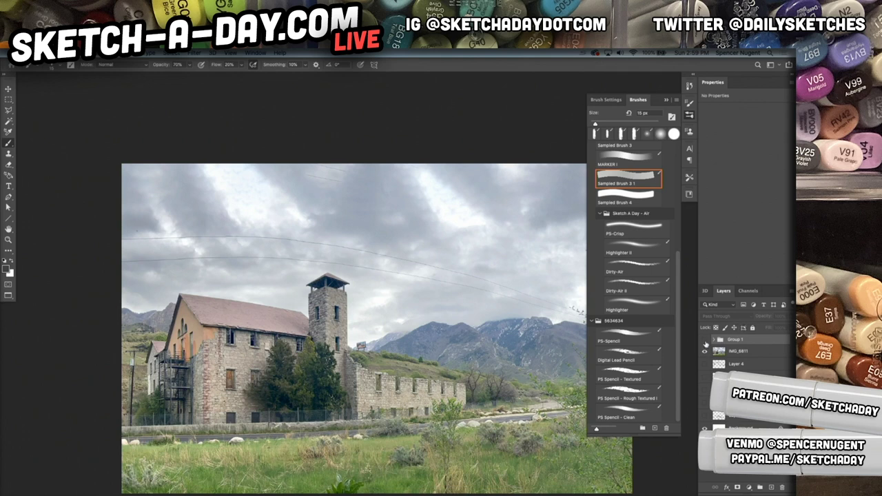
click(704, 339)
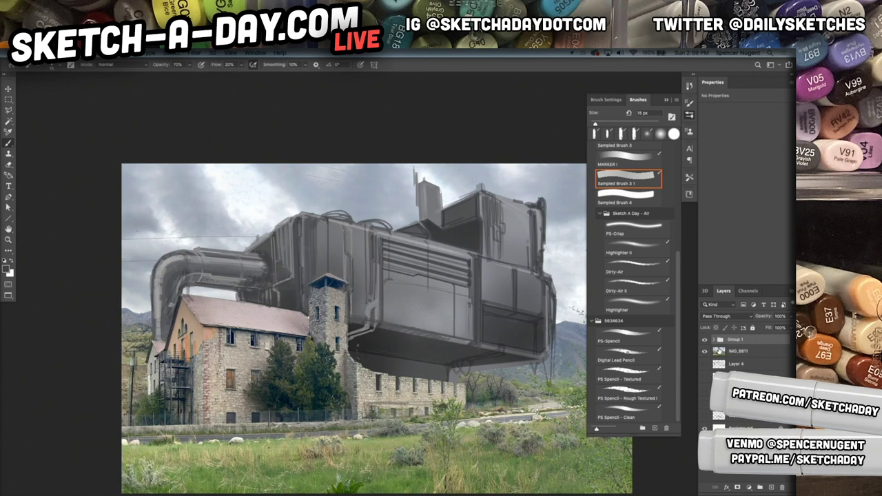
click(715, 340)
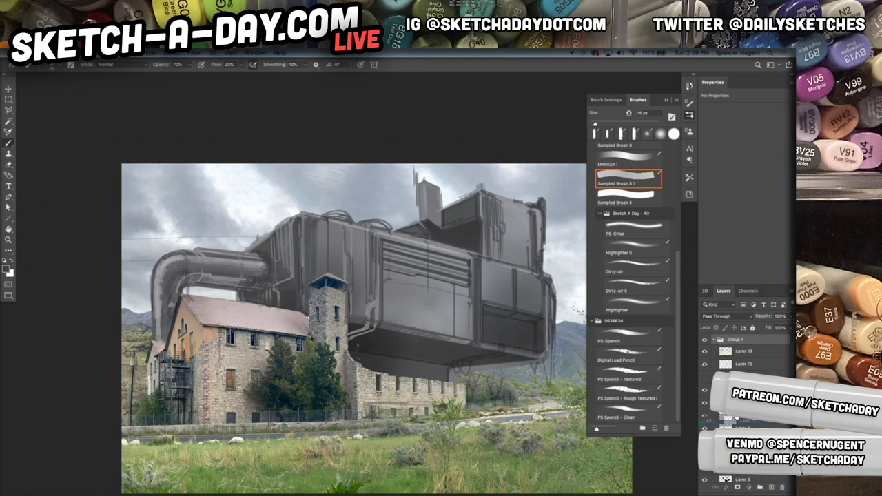
click(730, 417)
click(743, 442)
scroll(745, 413, down, 4)
click(743, 427)
scroll(780, 355, up, 1)
click(705, 352)
click(704, 352)
Step: Sample a grey, enlarge the brush and paint a thick pipe down the building's gable side, along its base and up the front wall
alt+click(164, 313)
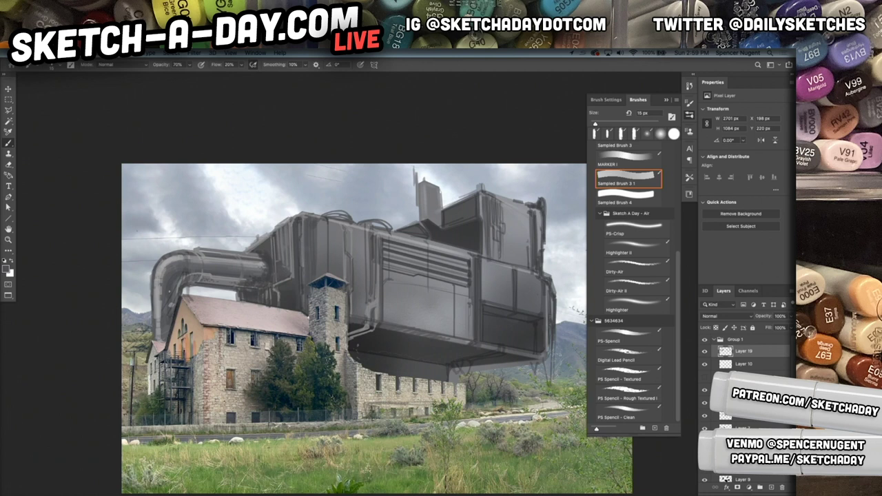
key(bracketright)
mouse_move(140, 334)
mouse_down()
mouse_move(149, 325)
mouse_move(137, 336)
mouse_move(153, 337)
mouse_move(136, 414)
mouse_up()
key(bracketright)
key(bracketright)
key(bracketright)
key(bracketright)
key(bracketright)
key(bracketright)
mouse_move(137, 336)
mouse_down()
mouse_move(137, 415)
mouse_move(207, 428)
mouse_move(219, 428)
mouse_move(217, 404)
mouse_move(218, 417)
mouse_move(222, 400)
mouse_move(240, 399)
mouse_move(243, 338)
mouse_up()
Step: Reduce the brush to 15 px and paint a thin pipe down across the pink roof and the stone front wall
key([)
key([)
key(bracketleft)
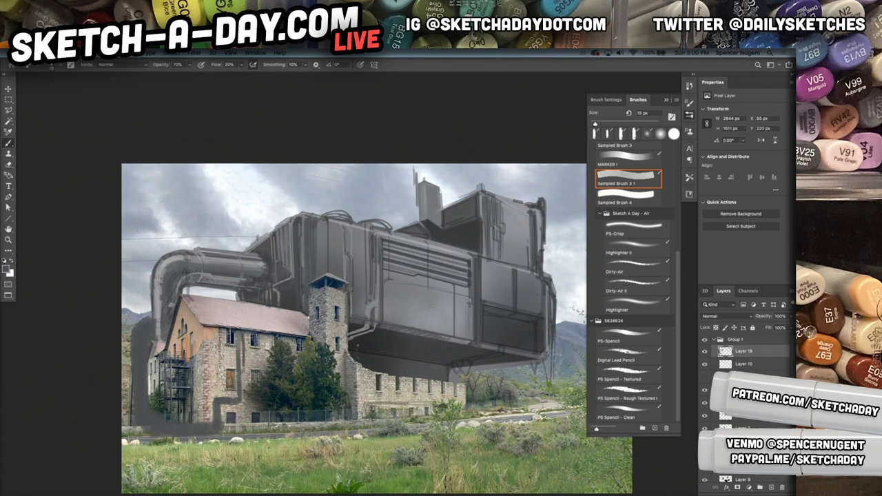
mouse_move(241, 302)
mouse_down()
mouse_move(259, 329)
mouse_move(241, 303)
mouse_up()
drag(242, 305, 257, 331)
mouse_move(242, 363)
mouse_down()
mouse_move(236, 401)
mouse_move(244, 403)
mouse_up()
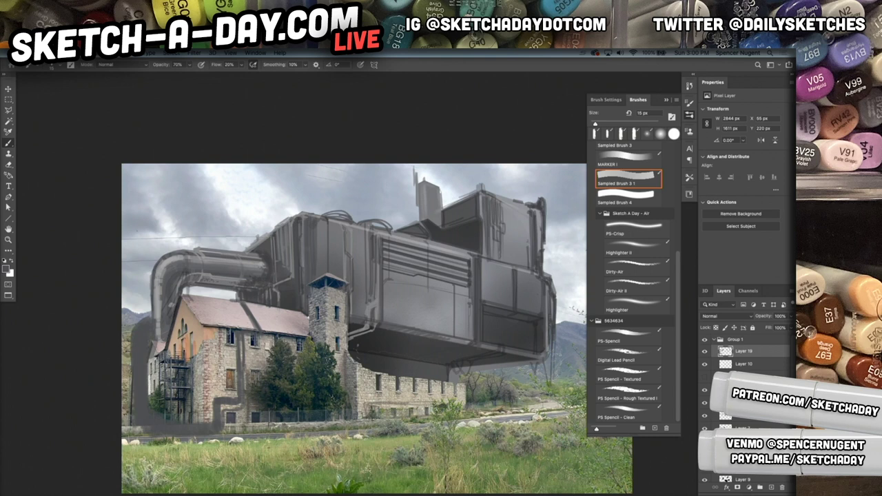
Step: Paint thin grey strokes over the building's gable end and a short vertical line on the machine below the vent
drag(175, 303, 173, 353)
mouse_move(183, 300)
mouse_down()
mouse_move(207, 330)
mouse_move(205, 355)
mouse_up()
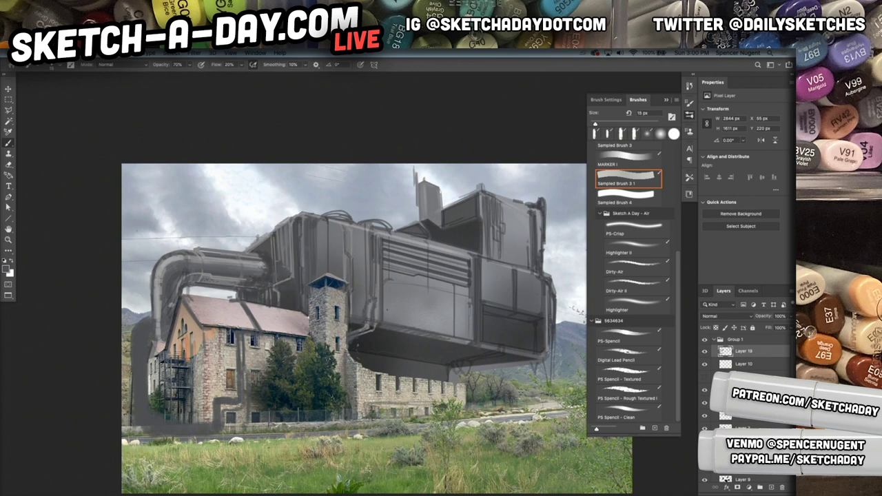
drag(451, 287, 450, 316)
key(bracketleft)
key(bracketleft)
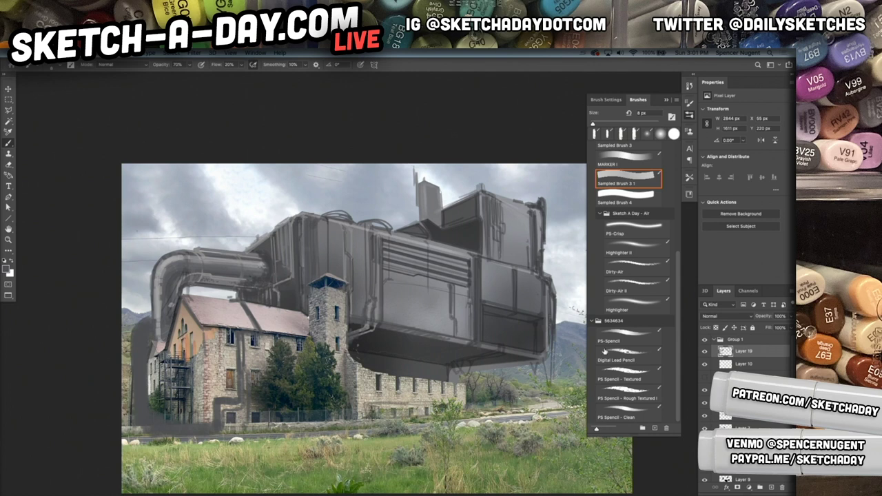
Step: Pick a very dark blue, enlarge the brush to 45 px and paint deep shadows on the block's end face behind the roof and tower
key(d)
alt+click(287, 397)
key(bracketright)
key(bracketright)
key(bracketright)
key(bracketright)
mouse_move(296, 301)
mouse_down()
mouse_move(281, 299)
mouse_move(298, 281)
mouse_move(282, 286)
mouse_move(293, 279)
mouse_move(298, 234)
mouse_move(298, 297)
mouse_move(281, 277)
mouse_move(291, 279)
mouse_move(266, 302)
mouse_move(306, 312)
mouse_move(307, 286)
mouse_up()
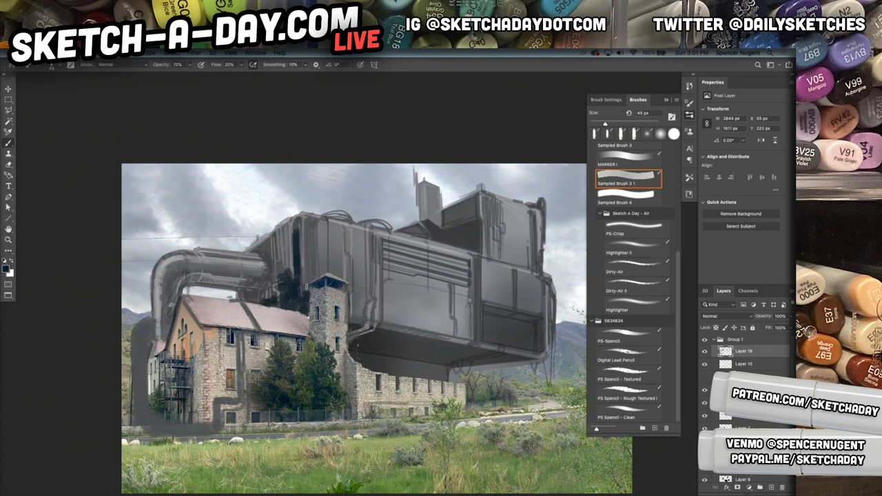
Step: Reduce the brush to 10 px and paint thin dark-blue lines between the end face's ribs and down towards the roof
scroll(306, 302, up, 5)
key(bracketleft)
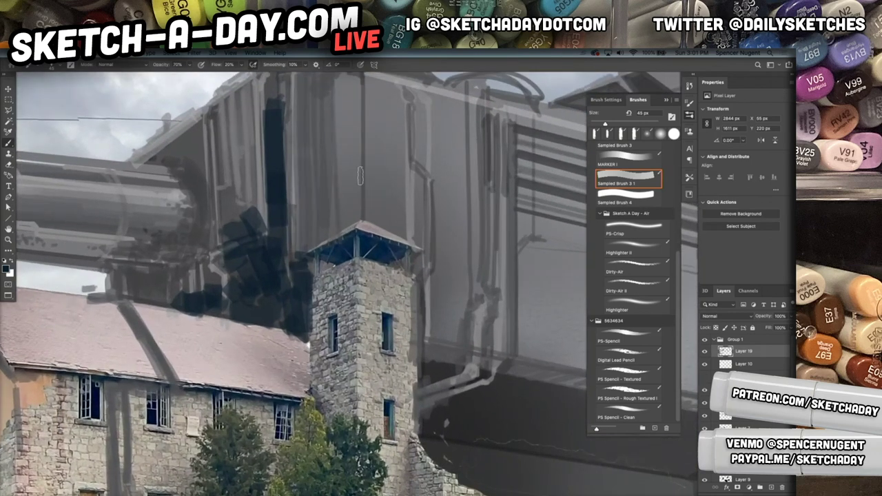
key(bracketleft)
mouse_move(255, 177)
mouse_down()
mouse_move(255, 202)
mouse_move(253, 162)
mouse_up()
key(super+z)
key(ctrl+z)
key(bracketleft)
drag(253, 161, 255, 213)
mouse_move(256, 214)
mouse_down()
mouse_move(250, 128)
mouse_move(239, 205)
mouse_move(229, 131)
mouse_up()
drag(237, 218, 230, 226)
drag(221, 226, 205, 290)
drag(210, 270, 212, 284)
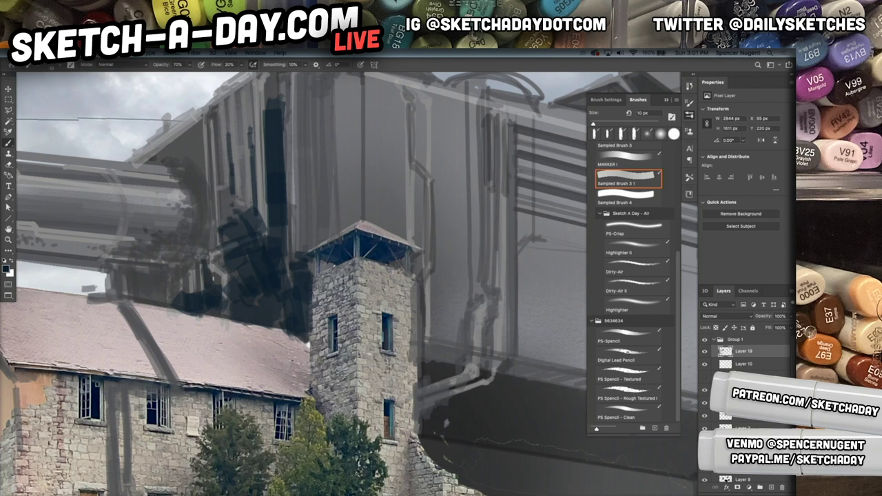
Step: Paint loose dark strokes where the pipe meets the block and under the pipe's end above the roof, undoing one stroke
mouse_move(187, 250)
mouse_down()
mouse_move(156, 248)
mouse_move(170, 256)
mouse_move(170, 244)
mouse_move(147, 257)
mouse_move(166, 247)
mouse_move(169, 269)
mouse_up()
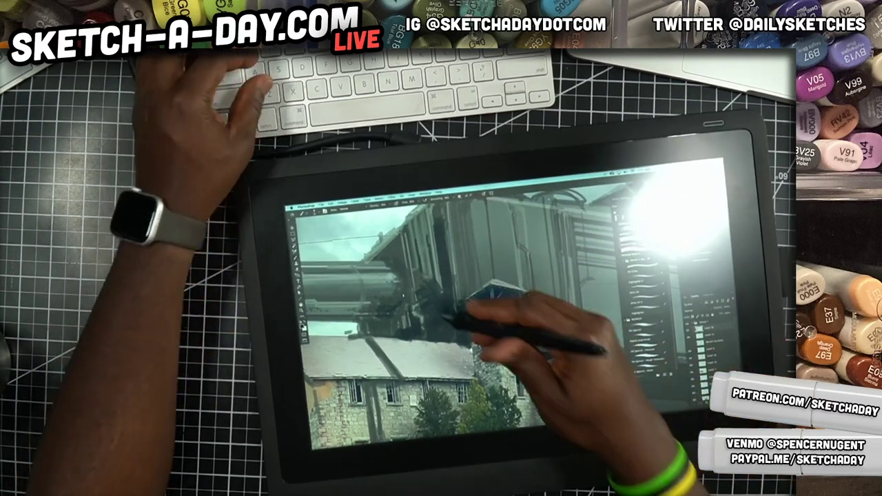
drag(397, 319, 429, 308)
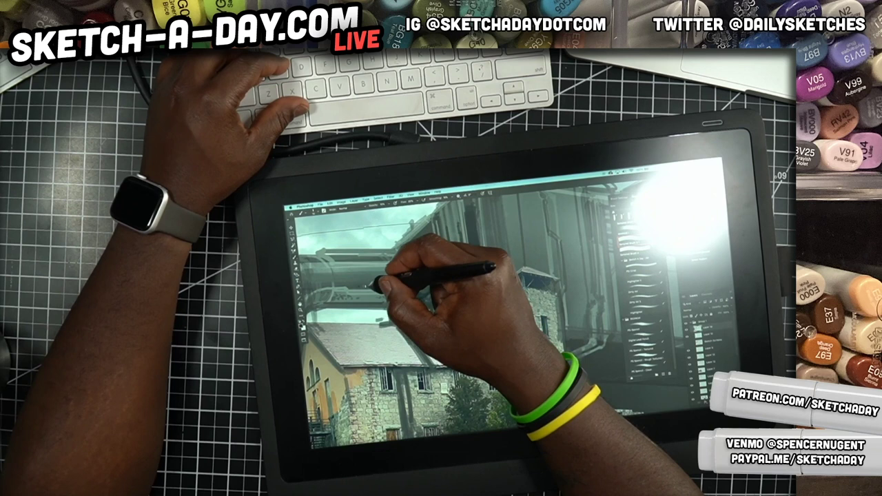
drag(377, 284, 399, 284)
key(super+z)
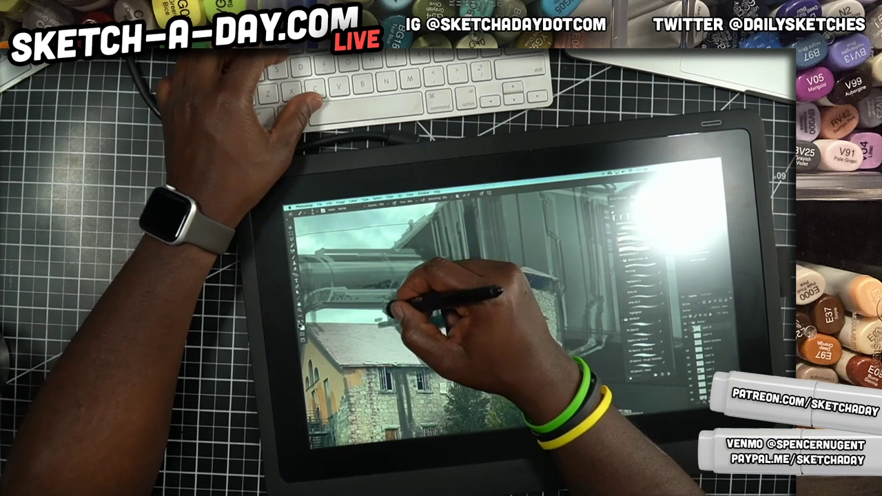
mouse_move(382, 310)
mouse_down()
mouse_move(389, 319)
mouse_move(408, 315)
mouse_up()
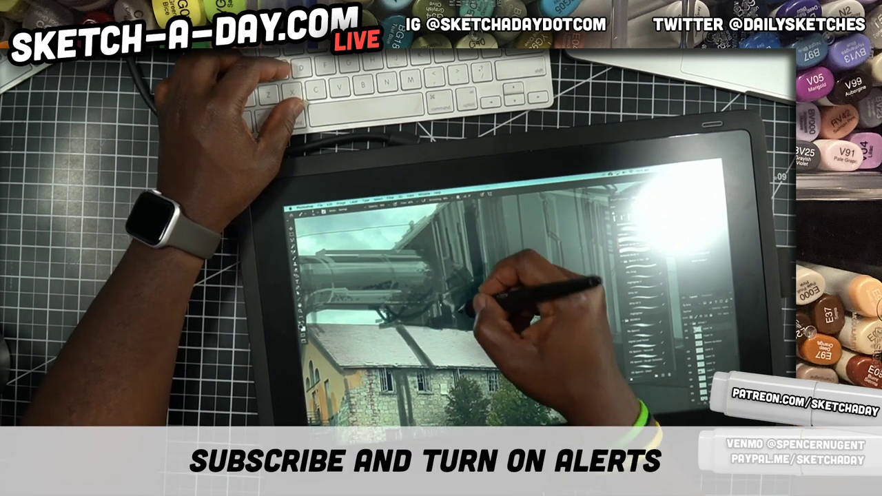
Step: Paint loose dark strokes along the inner side of the large pipe's bend, undoing the last stroke
drag(447, 303, 565, 281)
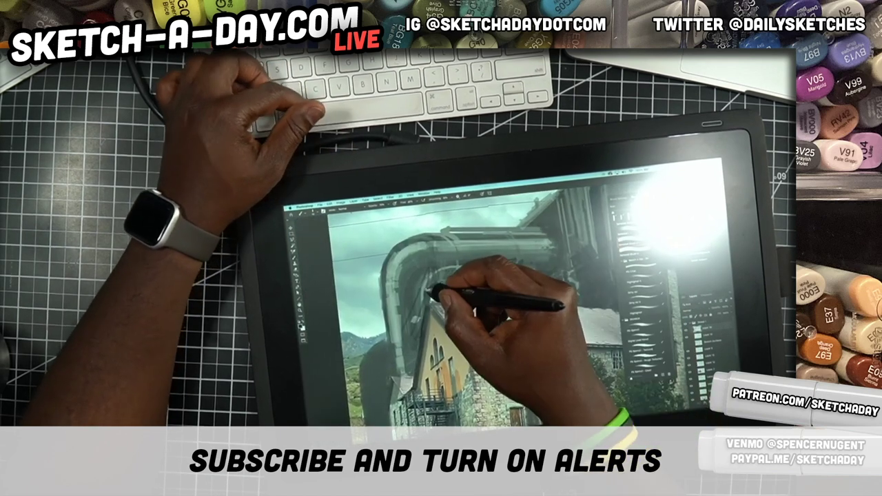
mouse_move(418, 282)
mouse_down()
mouse_move(451, 267)
mouse_move(454, 258)
mouse_move(409, 272)
mouse_move(415, 329)
mouse_move(424, 272)
mouse_move(445, 263)
mouse_move(413, 305)
mouse_move(415, 361)
mouse_move(404, 380)
mouse_move(433, 311)
mouse_move(448, 300)
mouse_move(427, 330)
mouse_move(446, 299)
mouse_up()
key(v)
key(super+z)
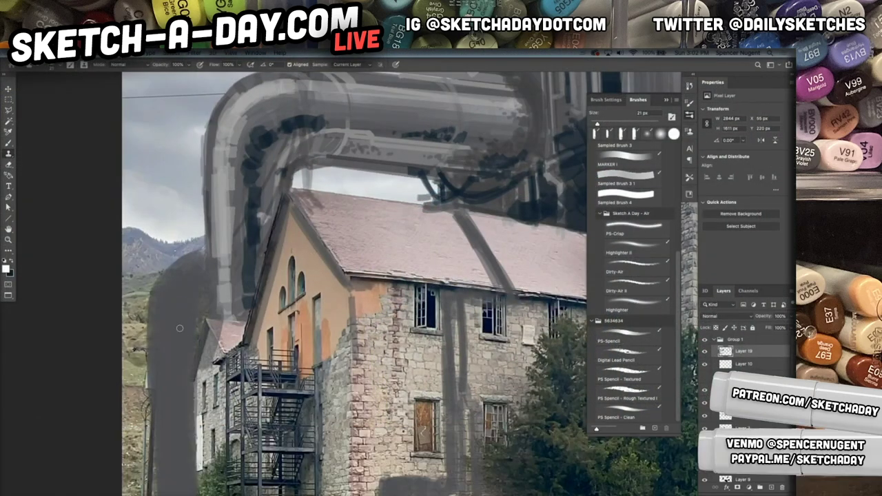
click(228, 271)
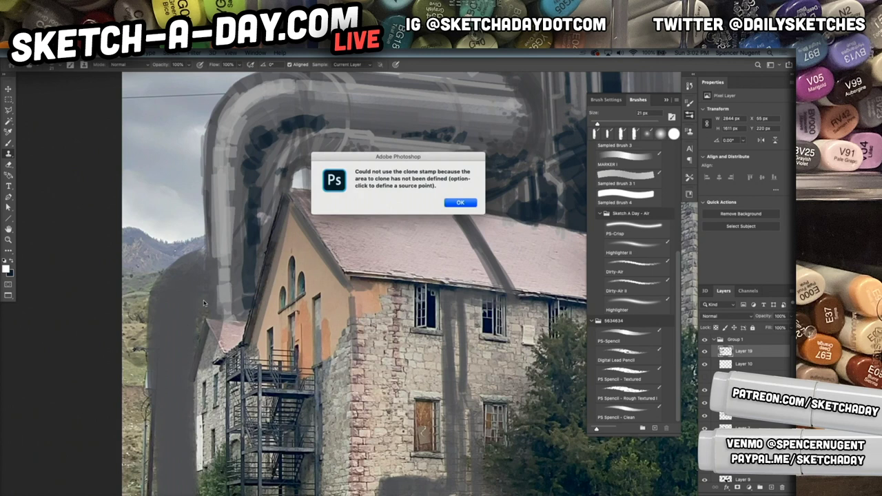
key(Return)
key(b)
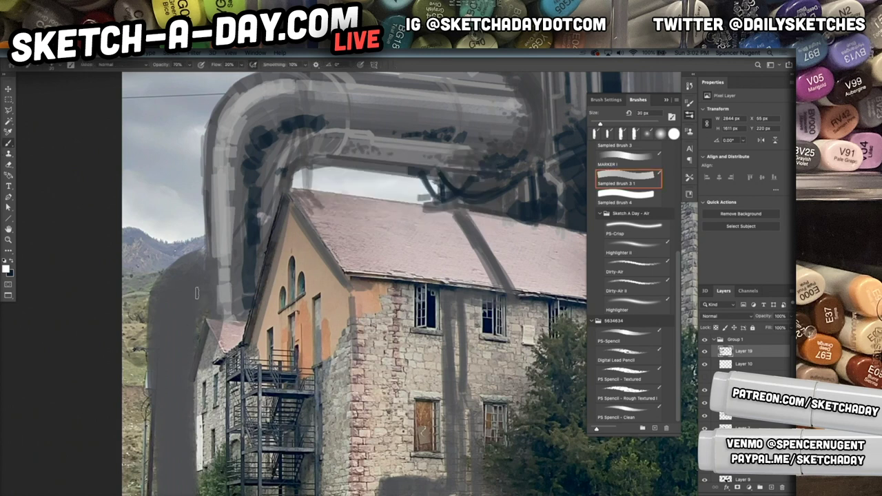
Step: Swap to the dark blue, set the flow to 10% and shade the edges of the large pipe's lower run beside the building and along the ground
key(x)
mouse_move(192, 303)
mouse_down()
mouse_move(183, 354)
mouse_move(204, 293)
mouse_move(177, 342)
mouse_move(182, 419)
mouse_move(177, 349)
mouse_move(183, 461)
mouse_move(170, 390)
mouse_move(177, 478)
mouse_move(175, 360)
mouse_move(186, 301)
mouse_move(202, 291)
mouse_move(183, 339)
mouse_move(180, 305)
mouse_move(170, 331)
mouse_move(193, 288)
mouse_move(170, 320)
mouse_move(184, 308)
mouse_move(170, 302)
mouse_move(163, 317)
mouse_move(168, 474)
mouse_up()
key(shift+1)
mouse_move(242, 383)
mouse_down()
mouse_move(248, 334)
mouse_move(221, 282)
mouse_move(225, 261)
mouse_move(211, 322)
mouse_up()
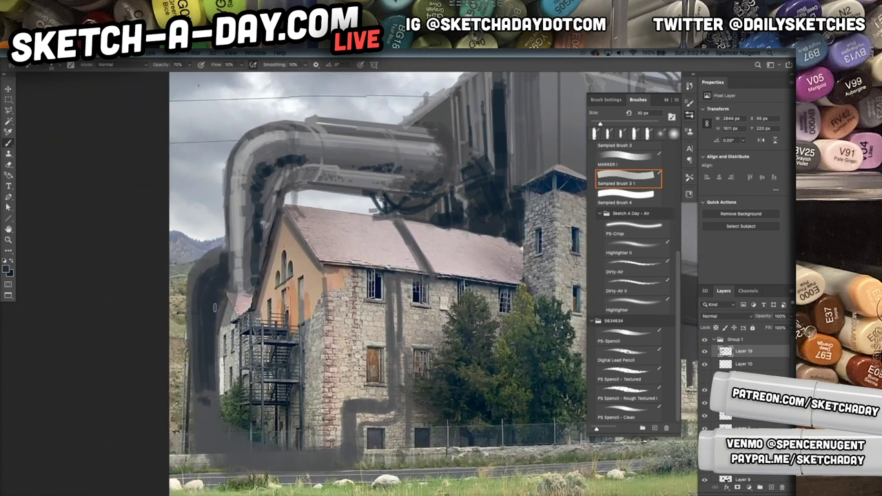
drag(223, 292, 209, 436)
mouse_move(205, 402)
mouse_down()
mouse_move(207, 447)
mouse_move(193, 449)
mouse_up()
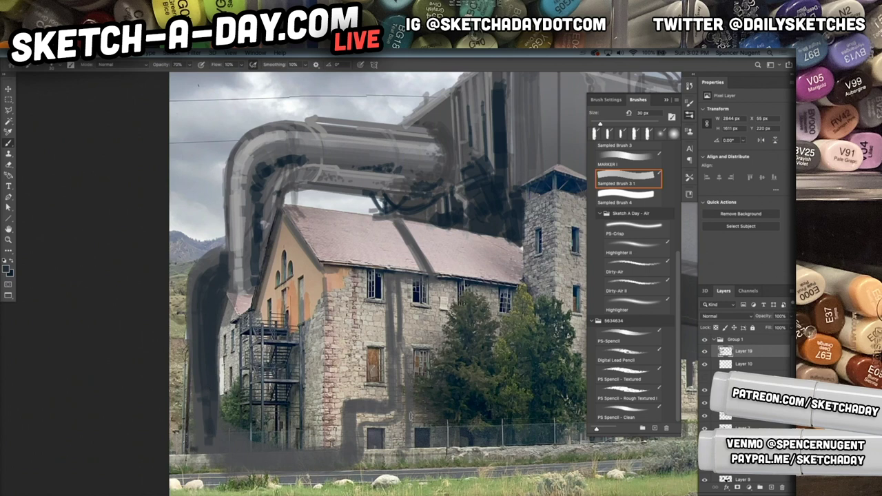
mouse_move(344, 455)
mouse_down()
mouse_move(234, 463)
mouse_move(321, 469)
mouse_move(252, 468)
mouse_move(217, 448)
mouse_move(239, 466)
mouse_move(222, 464)
mouse_move(219, 449)
mouse_move(200, 447)
mouse_move(270, 465)
mouse_move(343, 455)
mouse_move(352, 413)
mouse_up()
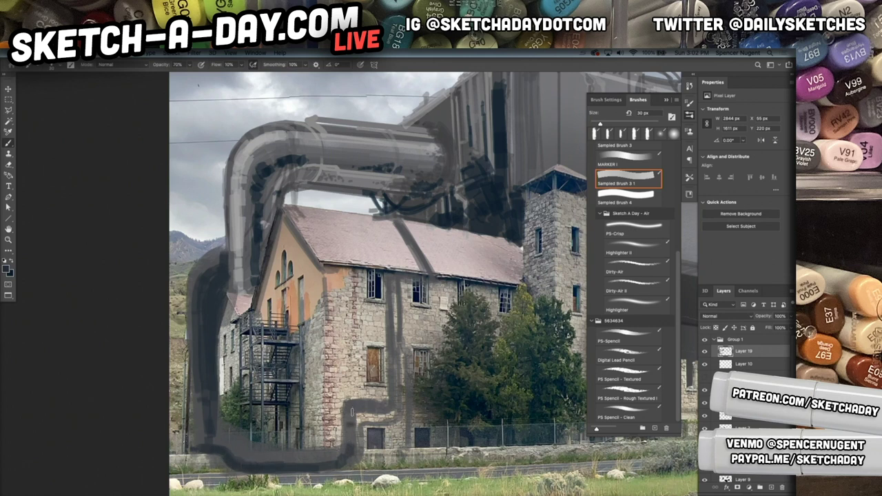
Step: Reduce the brush to 15 px and paint dark accents on the thin pipe running up the building's stone wall to the eaves
key(bracketleft)
key(bracketleft)
key(bracketleft)
drag(381, 410, 390, 408)
mouse_move(384, 277)
mouse_down()
mouse_move(385, 303)
mouse_move(401, 321)
mouse_move(396, 313)
mouse_move(416, 275)
mouse_up()
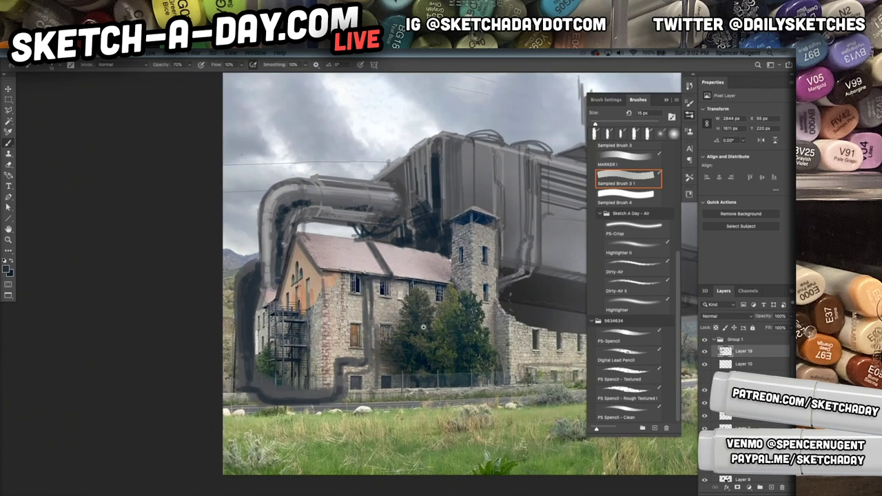
Step: Paint dark vertical strokes on the upper block's side face next to its front corner
scroll(332, 331, down, 3)
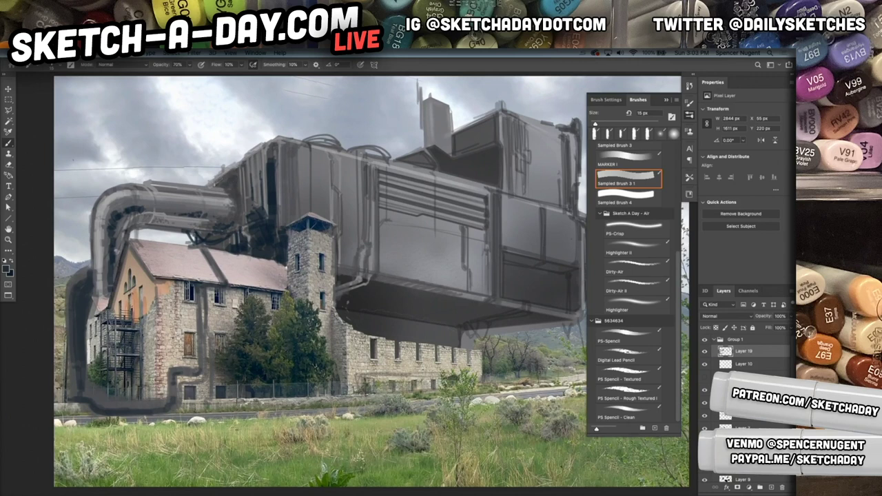
scroll(314, 247, down, 2)
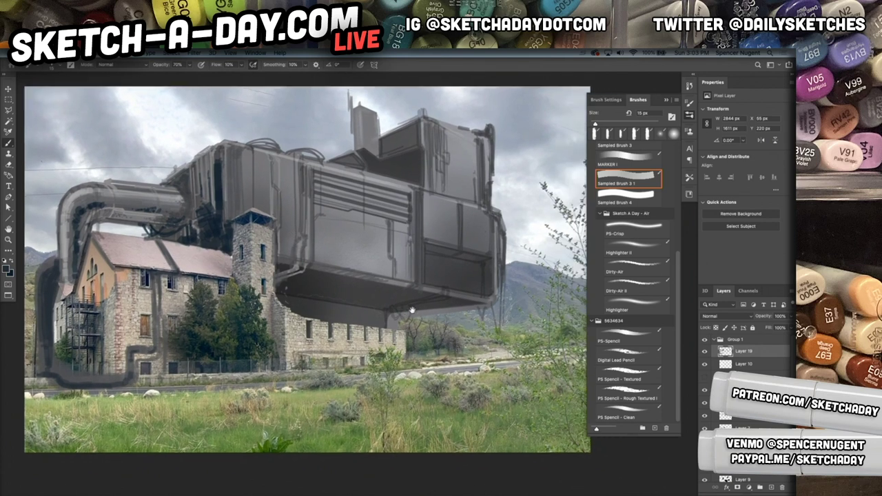
drag(412, 310, 408, 314)
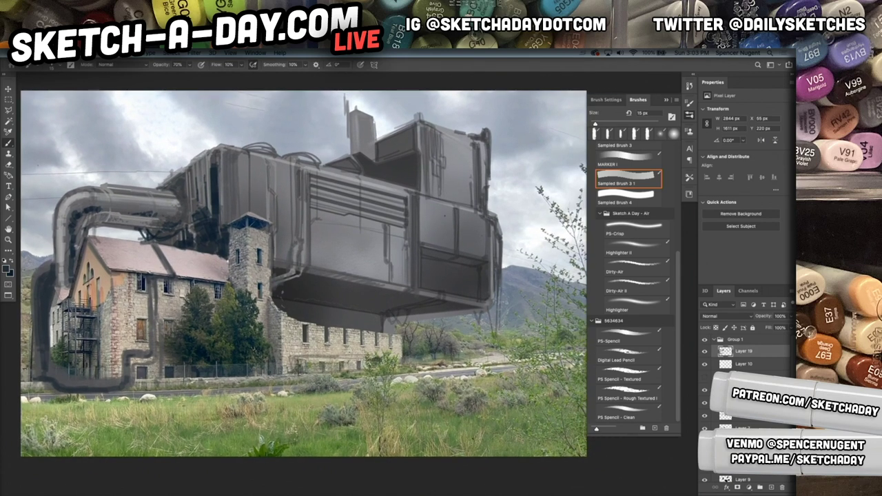
drag(424, 127, 424, 185)
drag(423, 154, 422, 191)
Step: Paint a row of short dark vertical strokes along the machine's underside above the low stone wing
scroll(430, 300, up, 2)
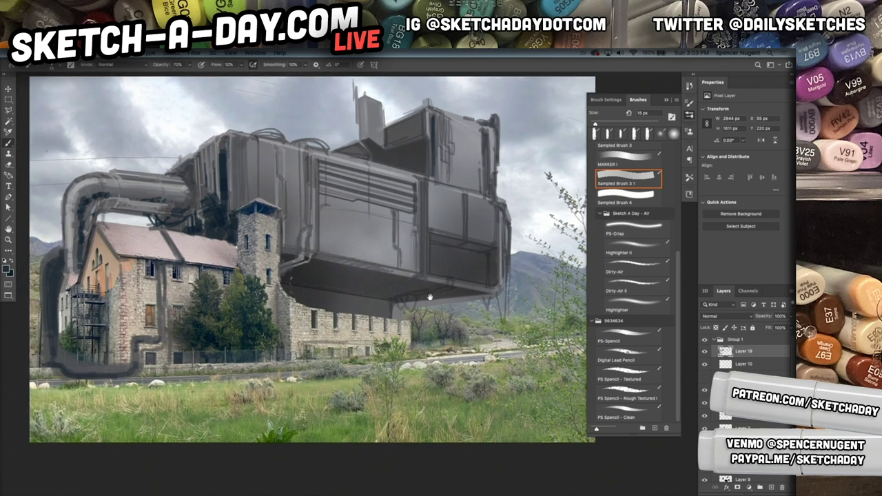
key(super+space)
mouse_move(413, 324)
mouse_down()
mouse_move(423, 317)
mouse_move(469, 333)
mouse_move(480, 346)
mouse_move(473, 364)
mouse_up()
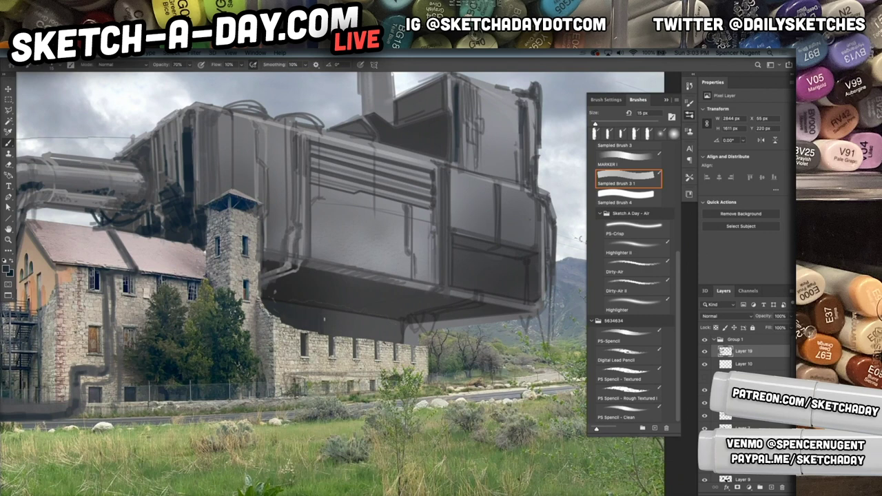
mouse_move(340, 312)
mouse_down()
mouse_move(336, 338)
mouse_move(353, 312)
mouse_up()
drag(356, 340, 361, 314)
drag(365, 337, 368, 317)
drag(371, 345, 379, 317)
drag(382, 342, 387, 314)
drag(393, 342, 396, 320)
drag(401, 339, 400, 321)
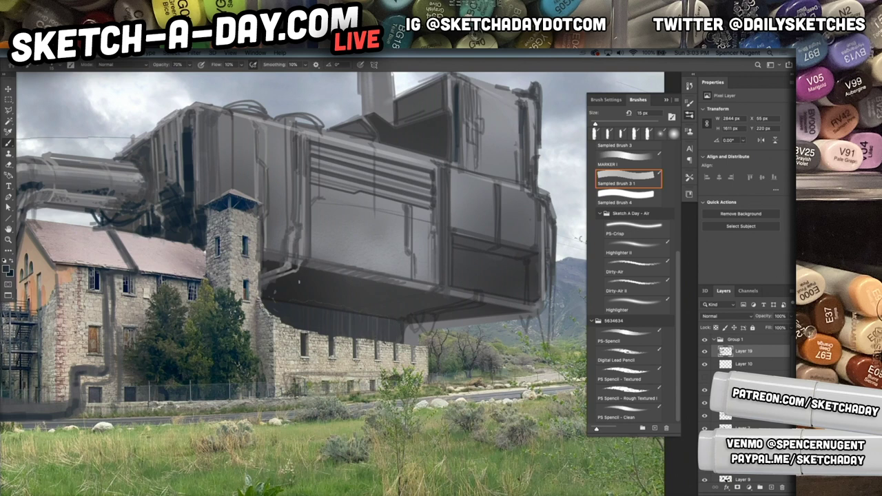
Step: Paint dark lines along the large side panel's edges, a short seam beside it and a line along the upper block's top edge
drag(320, 184, 316, 260)
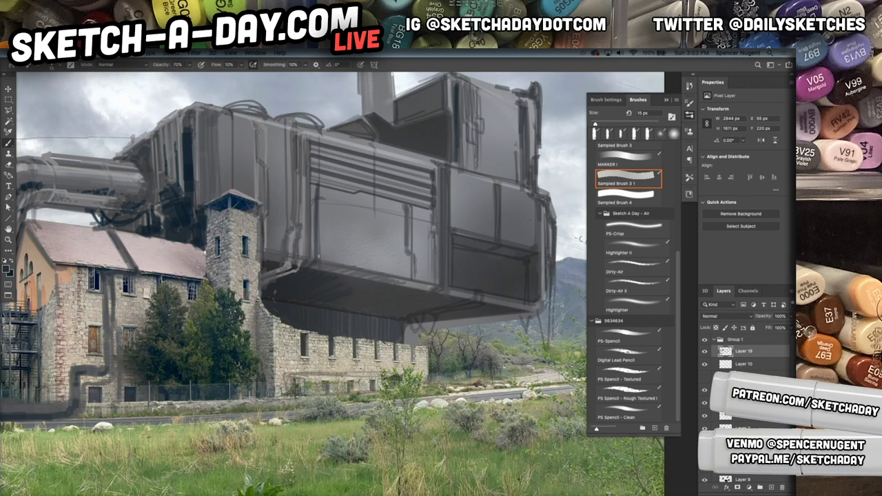
mouse_move(318, 186)
mouse_down()
mouse_move(428, 207)
mouse_move(408, 219)
mouse_move(416, 234)
mouse_up()
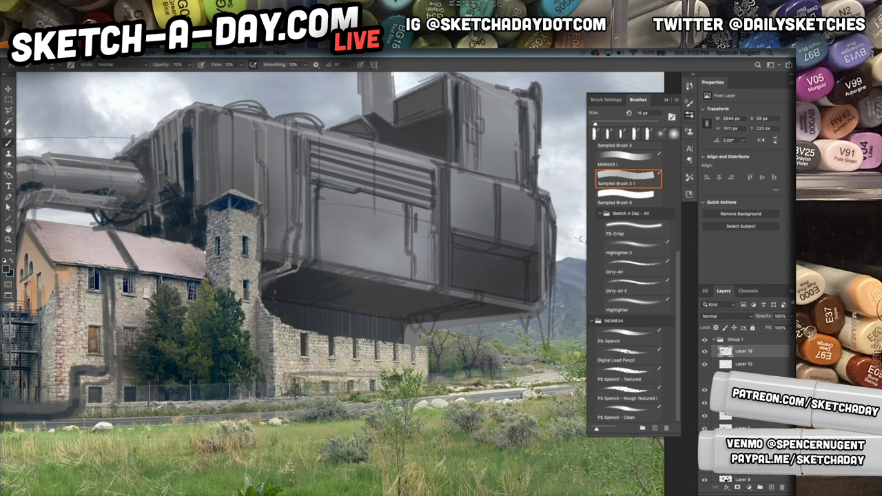
drag(495, 257, 466, 284)
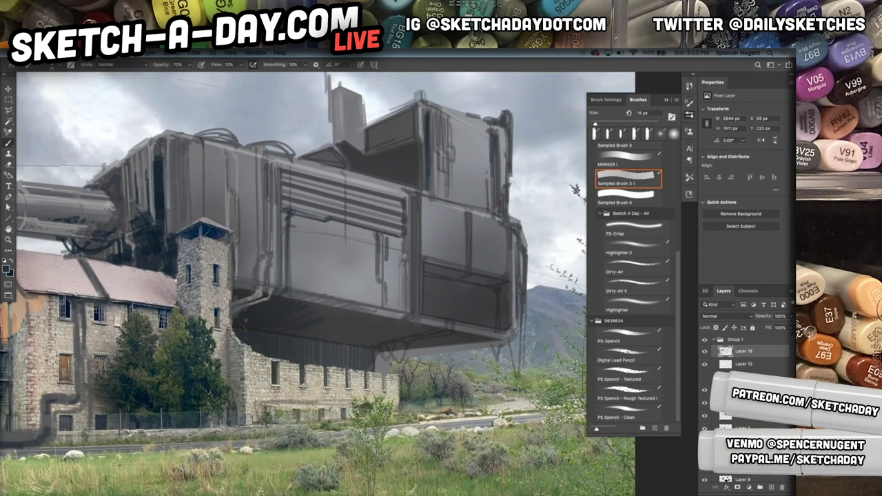
drag(477, 219, 476, 237)
drag(430, 113, 493, 130)
Step: Paint dark strokes down the machine's far end, its hanging cables and along the lower edge of its underside
mouse_move(433, 117)
mouse_down()
mouse_move(485, 109)
mouse_move(504, 159)
mouse_move(506, 149)
mouse_move(515, 152)
mouse_move(510, 219)
mouse_move(516, 230)
mouse_move(522, 222)
mouse_move(528, 282)
mouse_up()
drag(514, 365, 494, 339)
drag(502, 288, 497, 338)
mouse_move(495, 308)
mouse_down()
mouse_move(496, 355)
mouse_move(503, 308)
mouse_move(486, 304)
mouse_move(491, 325)
mouse_move(501, 304)
mouse_move(477, 332)
mouse_up()
mouse_move(479, 314)
mouse_down()
mouse_move(472, 342)
mouse_move(475, 323)
mouse_move(362, 329)
mouse_move(357, 352)
mouse_move(370, 326)
mouse_move(364, 358)
mouse_move(365, 329)
mouse_move(374, 323)
mouse_move(356, 331)
mouse_move(345, 360)
mouse_up()
drag(346, 324, 342, 340)
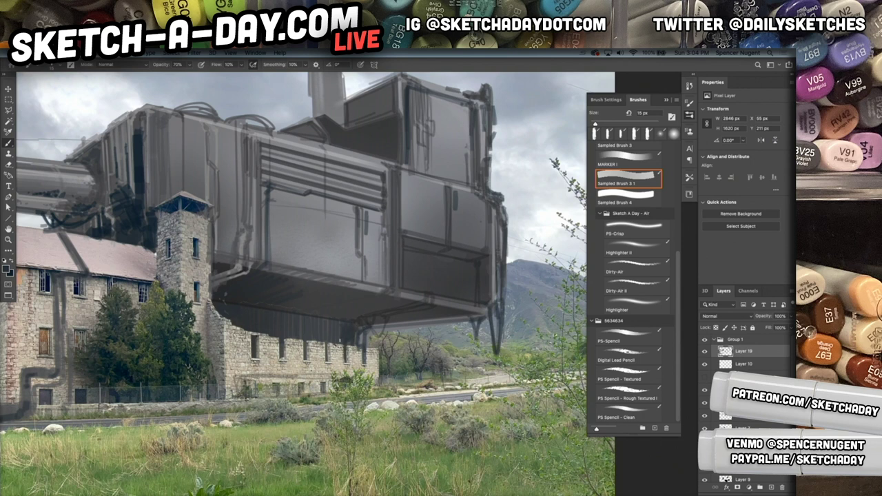
Step: Paint dark vertical strokes on the block's ribbed end above the roof and tower, and a stroke along its lower edge
drag(435, 360, 291, 255)
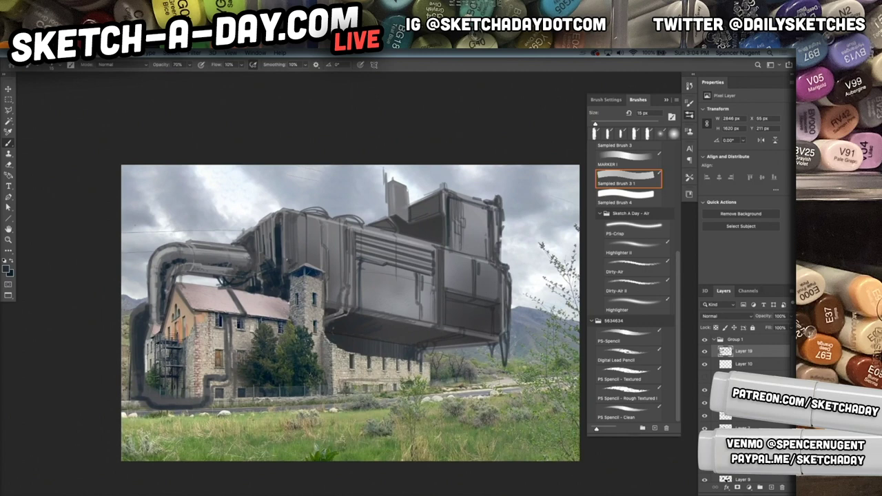
mouse_move(286, 263)
mouse_down()
mouse_move(286, 273)
mouse_move(295, 233)
mouse_up()
drag(295, 246, 287, 275)
drag(307, 252, 306, 222)
drag(328, 269, 326, 250)
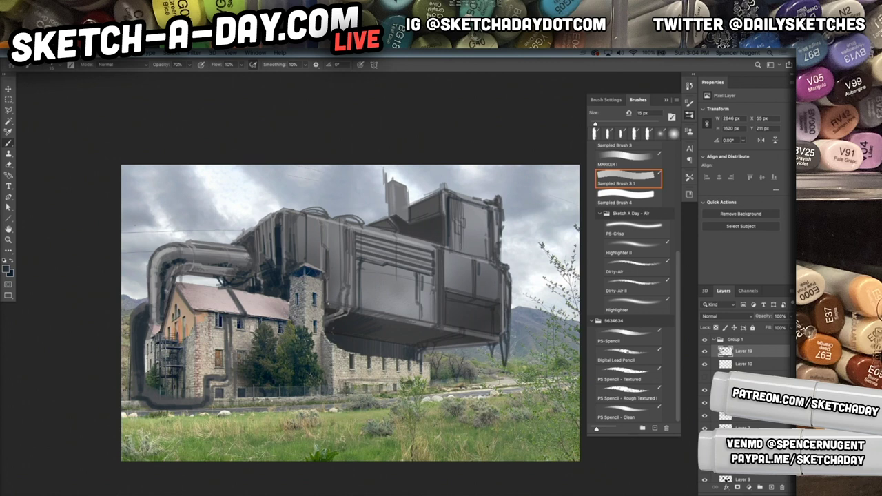
drag(342, 299, 346, 247)
drag(398, 333, 366, 297)
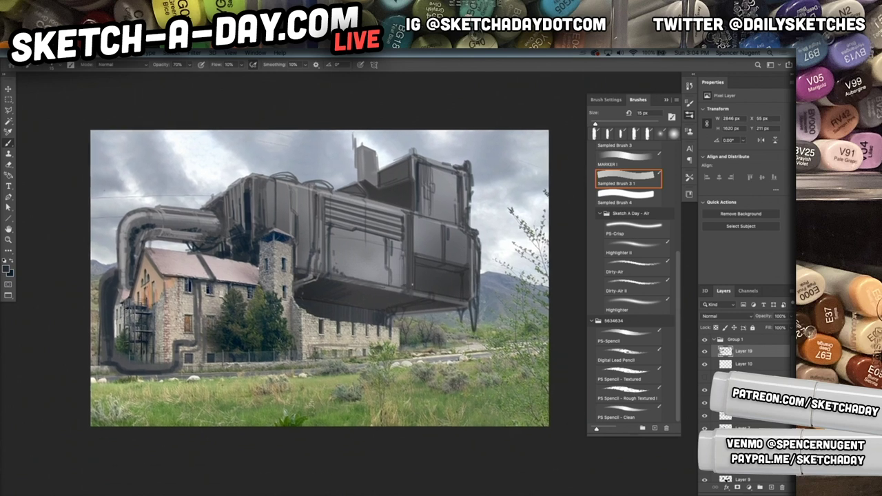
drag(458, 308, 424, 313)
Step: Reset the brush colour to black and paint shading and joint lines on the large pipe's lower run, bend and horizontal section
drag(274, 337, 308, 339)
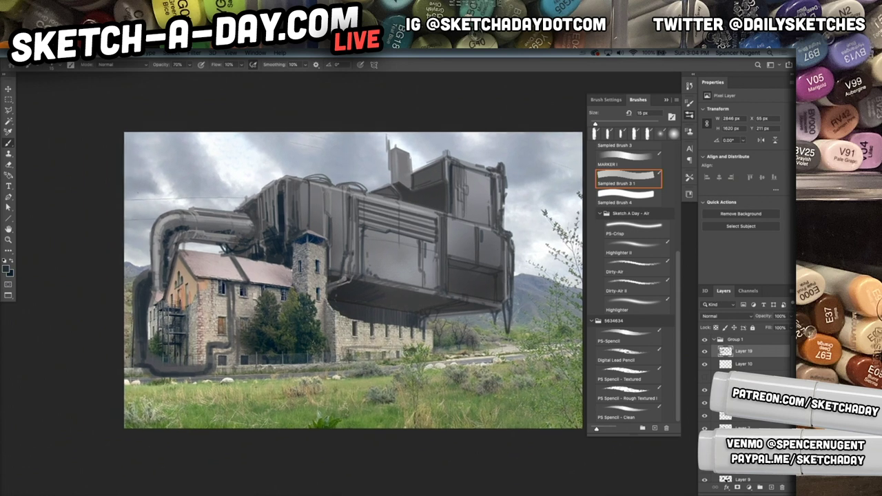
key(d)
drag(145, 286, 138, 349)
drag(142, 321, 140, 348)
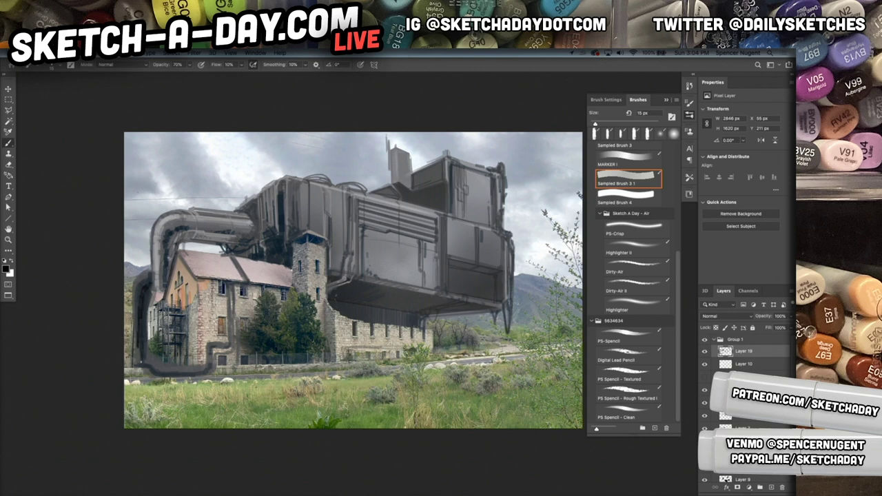
drag(150, 237, 150, 273)
mouse_move(148, 236)
mouse_down()
mouse_move(165, 237)
mouse_move(148, 238)
mouse_move(164, 264)
mouse_up()
click(191, 235)
drag(194, 219, 197, 231)
Step: Reduce the brush to 8 px and paint thin black lines at the pipe's end and along the front block's top edge and vertical pipes
key(bracketleft)
key(bracketleft)
key(bracketleft)
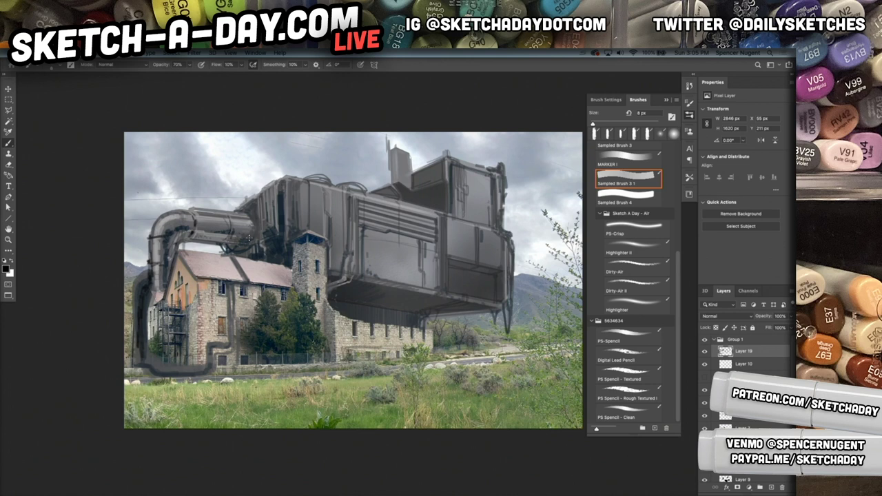
mouse_move(249, 237)
mouse_down()
mouse_move(241, 210)
mouse_move(249, 231)
mouse_up()
mouse_move(290, 182)
mouse_down()
mouse_move(289, 197)
mouse_move(319, 183)
mouse_move(326, 214)
mouse_up()
drag(330, 249, 330, 275)
mouse_move(335, 243)
mouse_down()
mouse_move(342, 188)
mouse_move(343, 258)
mouse_up()
mouse_move(302, 181)
mouse_down()
mouse_move(360, 191)
mouse_move(349, 193)
mouse_up()
drag(285, 178, 298, 176)
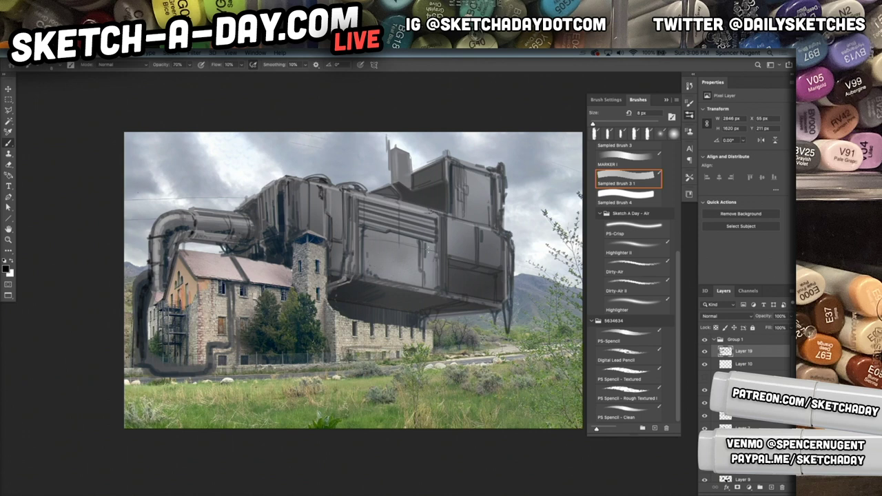
Step: Paint thin black vertical lines on the end of the large side panel and on the seams of the adjoining block
drag(433, 252, 432, 289)
drag(430, 244, 431, 288)
drag(433, 243, 434, 297)
mouse_move(437, 242)
mouse_down()
mouse_move(437, 286)
mouse_move(429, 263)
mouse_up()
drag(428, 251, 426, 265)
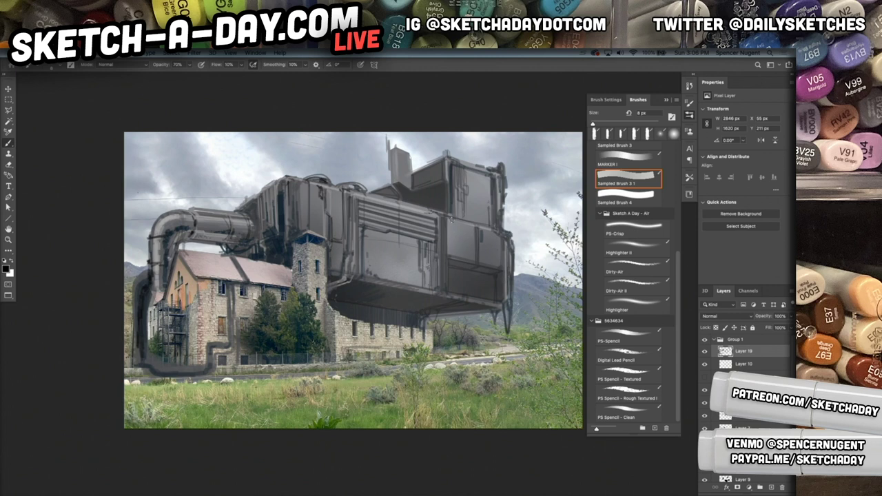
drag(457, 234, 454, 254)
drag(451, 217, 452, 235)
drag(483, 227, 486, 266)
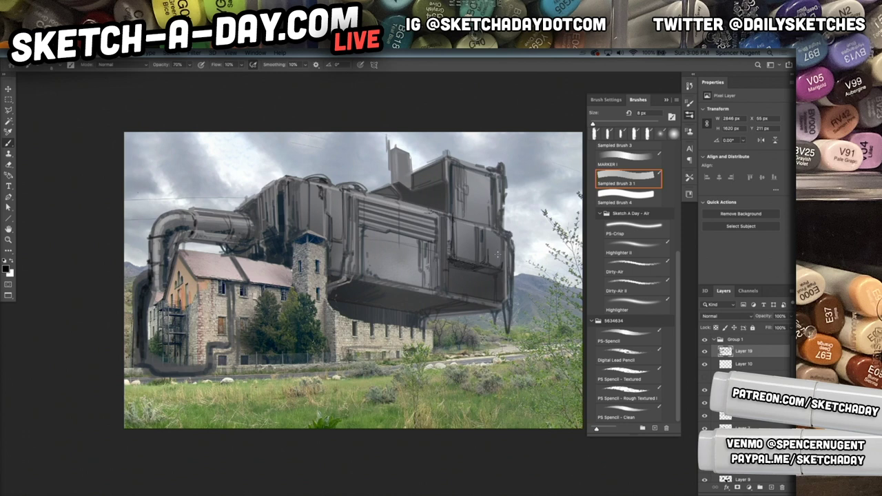
Step: Enlarge the brush to 40 px
key(bracketright)
key(bracketright)
key(bracketright)
key(shift+5)
mouse_move(457, 262)
mouse_down()
mouse_move(496, 272)
mouse_move(500, 252)
mouse_move(497, 298)
mouse_move(459, 272)
mouse_move(451, 293)
mouse_up()
drag(450, 265, 454, 296)
key(super+z)
key(super+z)
key(super+z)
key(super+z)
key(super+z)
key(super+z)
key(super+z)
Step: Set the brush to 100% flow and 21% opacity and paint a soft black shadow over the bushes beneath the machine
key(shift+0)
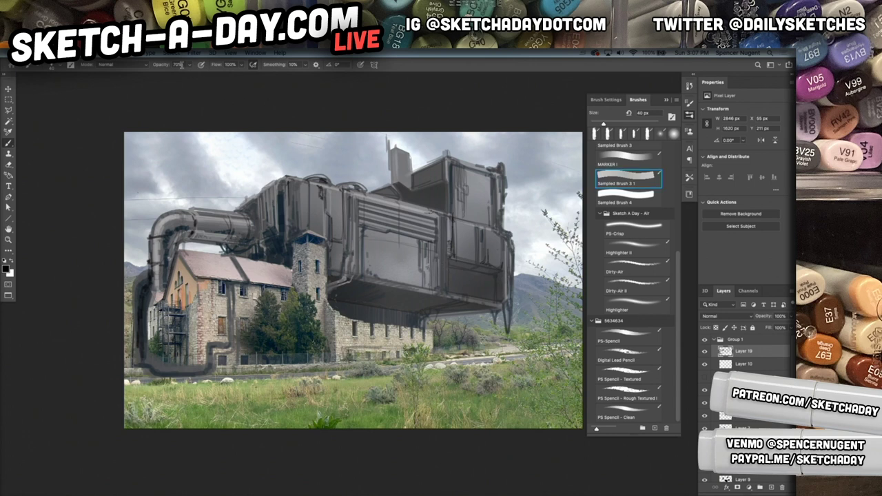
click(183, 65)
drag(192, 68, 171, 77)
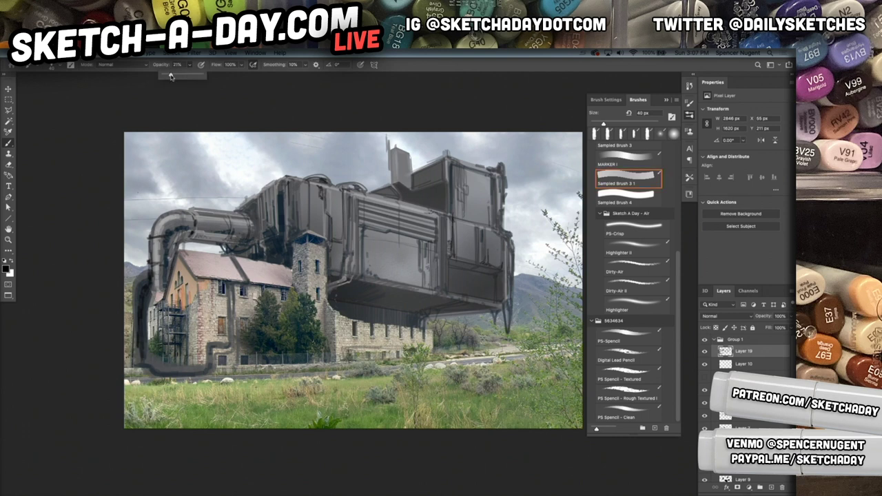
click(354, 285)
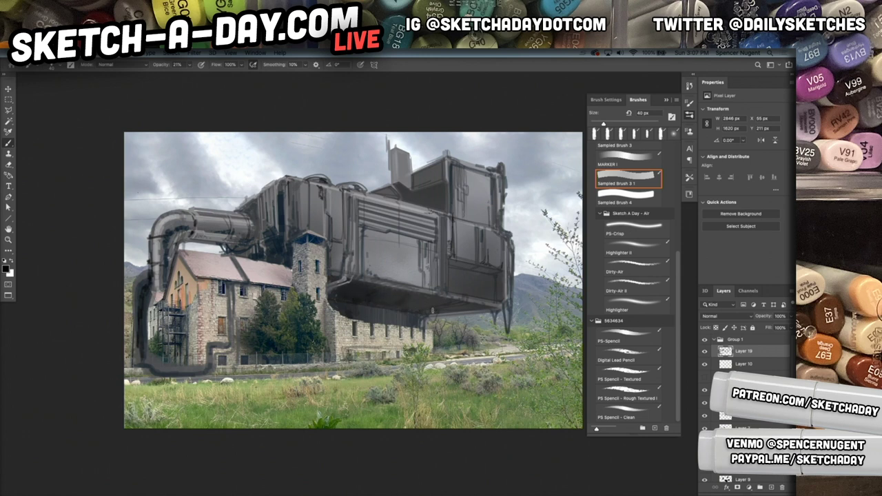
mouse_move(433, 342)
mouse_down()
mouse_move(474, 345)
mouse_move(441, 341)
mouse_move(439, 352)
mouse_move(425, 314)
mouse_move(479, 314)
mouse_up()
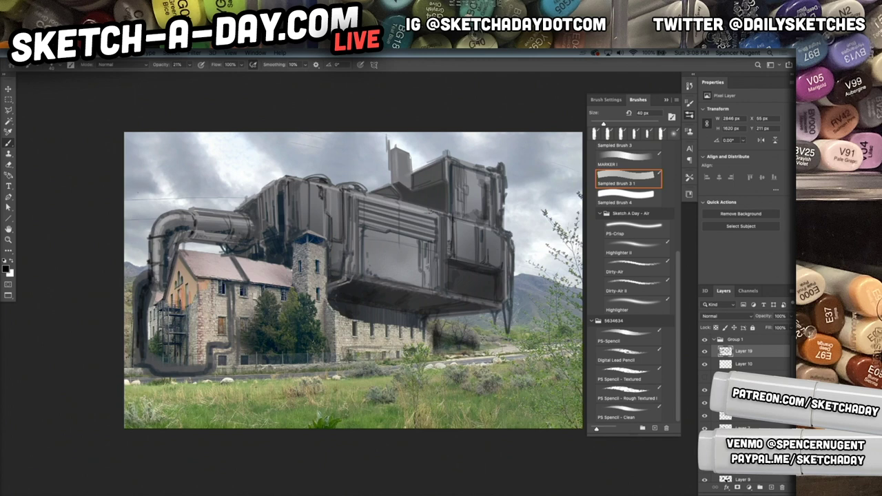
Step: Paint translucent black shadows over the building's gable end, eaves, tower and trees, and on the ground beneath the machine's far end
mouse_move(152, 292)
mouse_down()
mouse_move(155, 302)
mouse_move(162, 295)
mouse_move(151, 310)
mouse_move(154, 337)
mouse_move(157, 310)
mouse_move(197, 293)
mouse_move(193, 365)
mouse_up()
drag(186, 299, 200, 362)
drag(193, 279, 222, 282)
mouse_move(198, 283)
mouse_down()
mouse_move(290, 291)
mouse_move(280, 294)
mouse_up()
drag(297, 246, 297, 291)
drag(300, 244, 303, 292)
mouse_move(306, 245)
mouse_down()
mouse_move(306, 297)
mouse_move(326, 316)
mouse_move(330, 362)
mouse_up()
mouse_move(332, 316)
mouse_down()
mouse_move(332, 352)
mouse_move(256, 371)
mouse_up()
drag(496, 350, 512, 352)
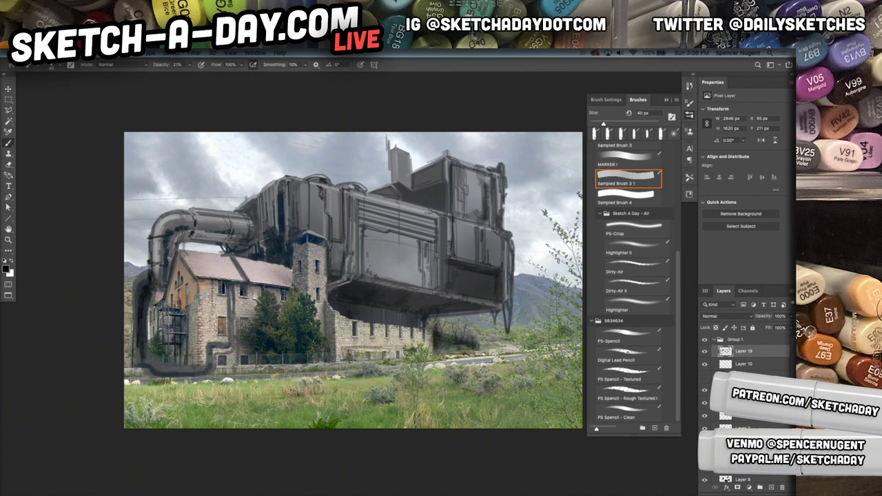
Step: Switch to white, reduce the brush to 30 px and paint translucent vertical streaks before the hills and below the machine beside the stone wing
key(bracketleft)
key(x)
drag(551, 290, 552, 351)
drag(551, 287, 550, 349)
drag(550, 291, 550, 344)
drag(550, 282, 550, 330)
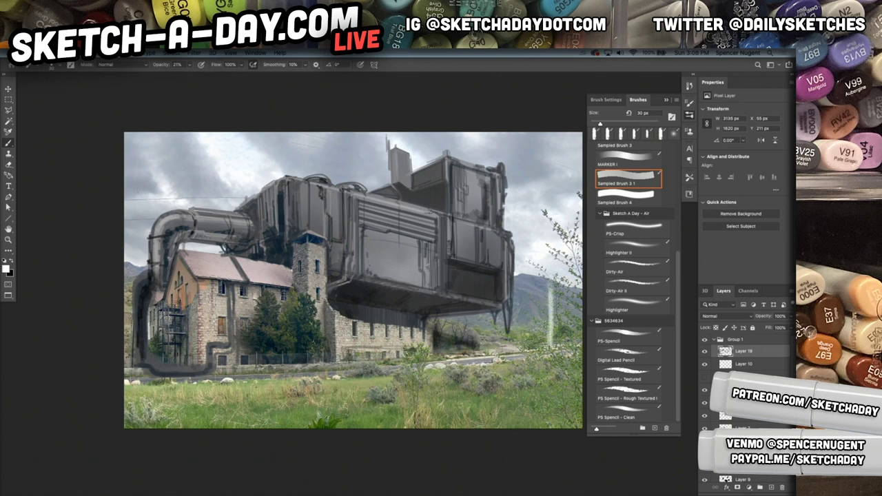
drag(425, 312, 428, 362)
drag(132, 313, 134, 373)
drag(132, 316, 133, 371)
drag(131, 303, 133, 379)
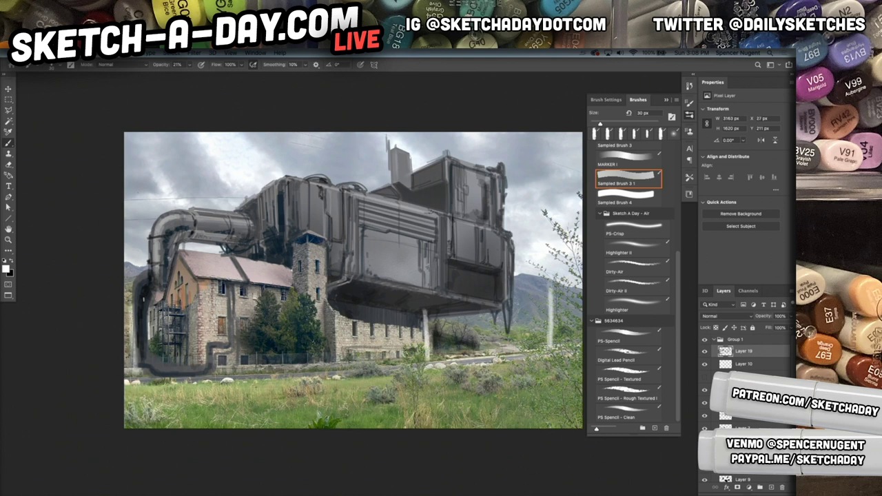
key(super+z)
key(super+z)
key(super+z)
key(super+z)
key(super+z)
key(super+z)
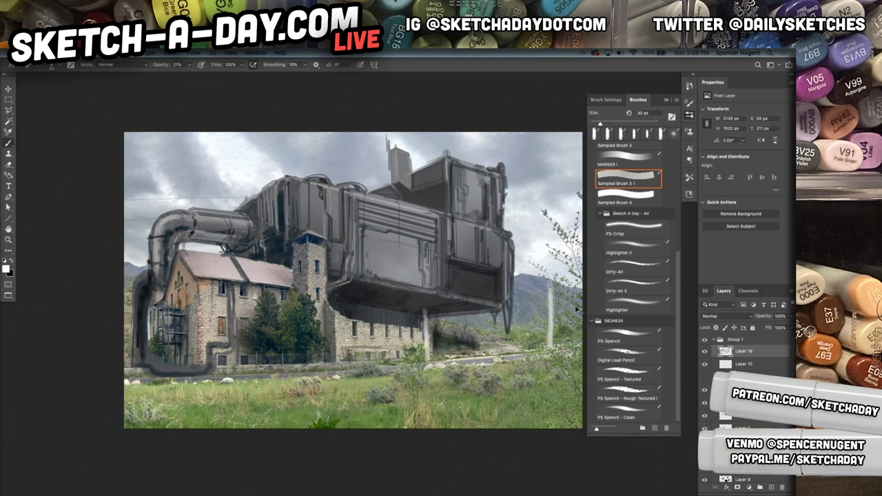
Step: Paint a broad translucent white column before the hills beyond the machine, down into the grass, enlarging the brush to 90 px
drag(554, 277, 555, 400)
drag(550, 349, 550, 406)
drag(556, 290, 556, 318)
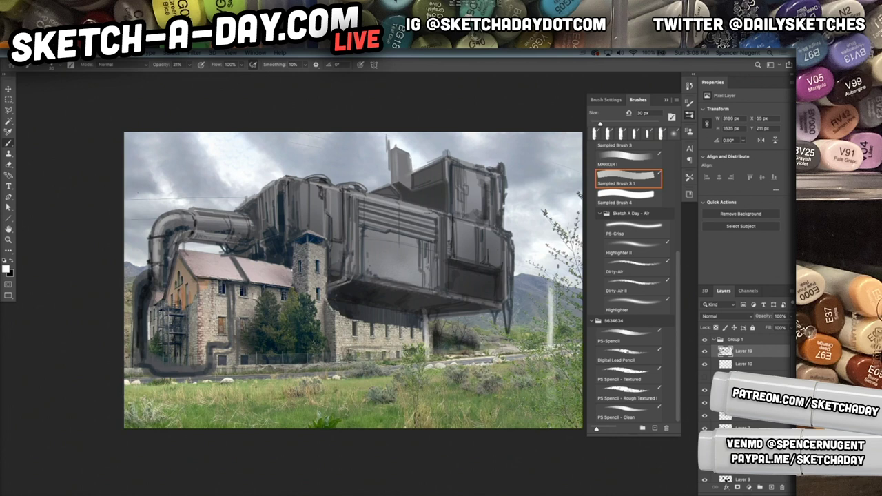
key(bracketright)
key(bracketright)
key(bracketright)
key(bracketright)
key(bracketright)
key(bracketright)
mouse_move(553, 276)
mouse_down()
mouse_move(552, 385)
mouse_move(556, 273)
mouse_move(552, 415)
mouse_up()
drag(549, 303, 549, 419)
Step: Set the brush to 50 px and 60% flow and try a white stroke beside the column's base
key(bracketright)
key(bracketright)
key(bracketright)
key(bracketright)
key(bracketleft)
key(bracketleft)
key(bracketleft)
key(bracketleft)
key(bracketleft)
key(bracketleft)
key(bracketleft)
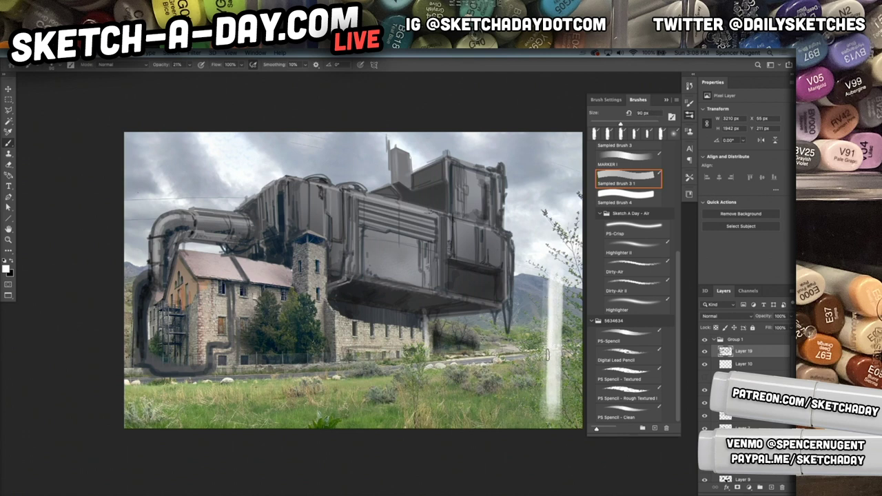
key(shift+6)
key(bracketleft)
drag(538, 348, 534, 408)
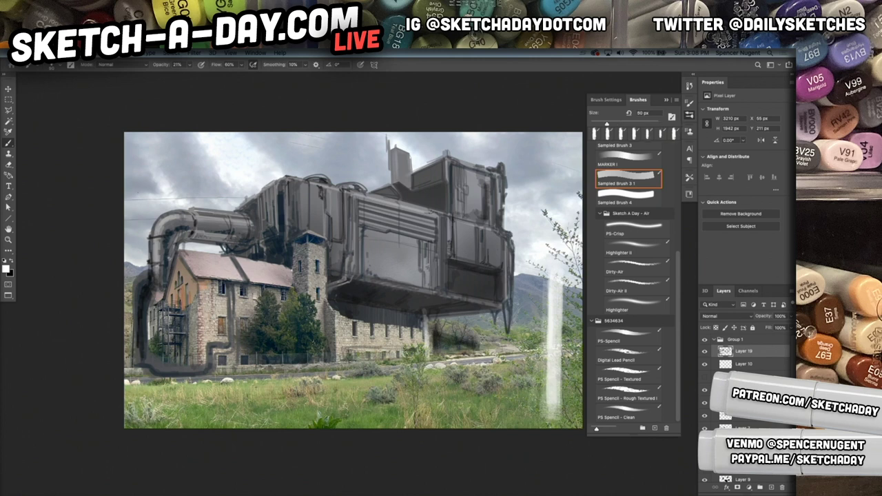
key(super+z)
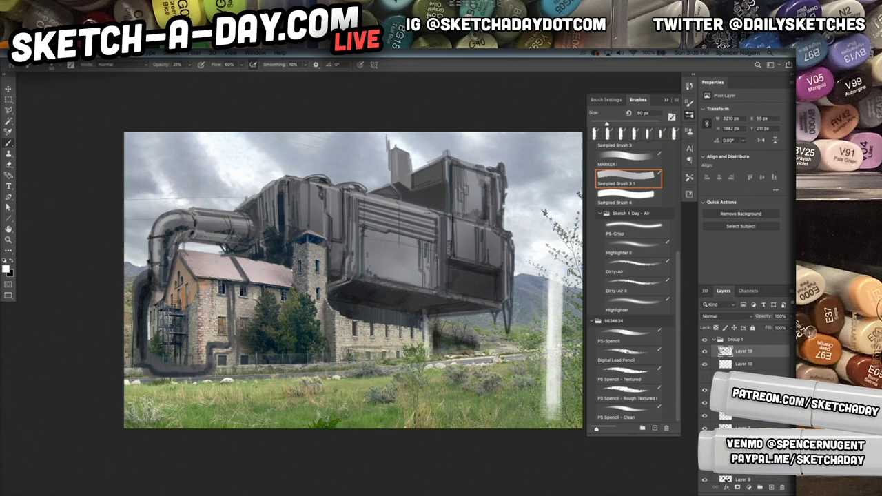
Step: Set the brush to 93% opacity, 90% flow and 30 px, and paint white legs at the column's base and a thin extension above it
key(shift+9)
drag(161, 67, 190, 71)
drag(544, 357, 536, 421)
key([)
drag(561, 383, 570, 417)
drag(549, 275, 548, 202)
drag(559, 272, 560, 345)
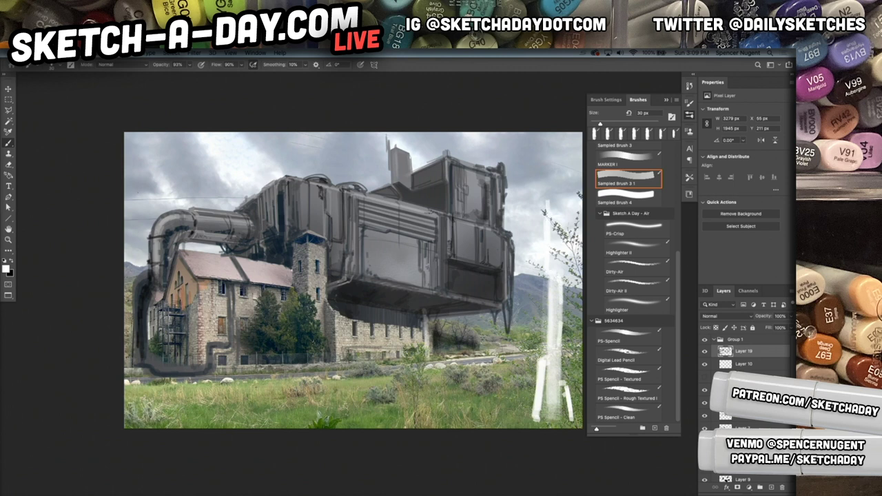
Step: Try white cables sweeping from the image's upper edge to the column's top, and toggle the layer's visibility to compare
drag(510, 134, 544, 238)
drag(513, 134, 535, 253)
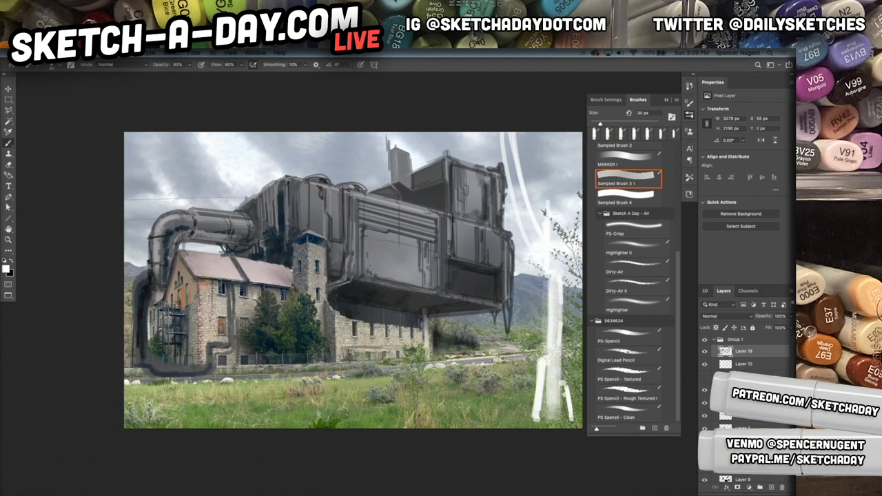
key(super+z)
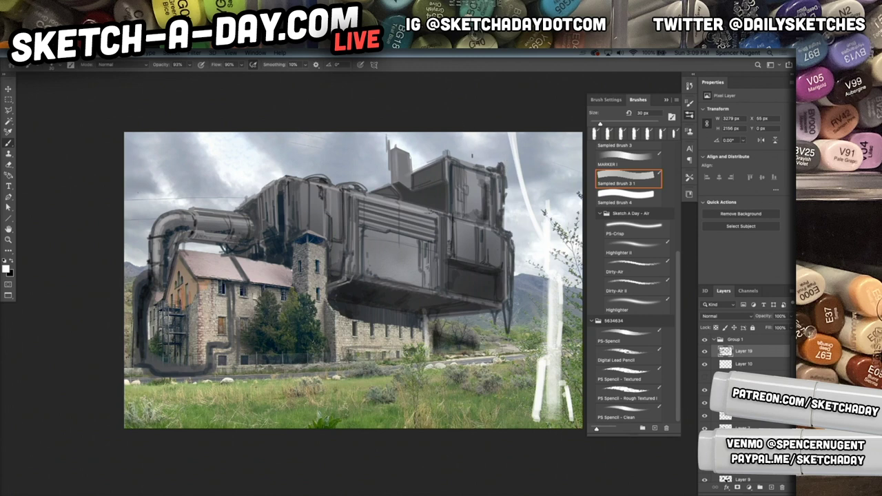
drag(458, 133, 533, 245)
drag(464, 133, 532, 248)
drag(546, 208, 546, 223)
drag(562, 159, 565, 215)
mouse_move(566, 178)
mouse_down()
mouse_move(567, 199)
mouse_move(562, 148)
mouse_move(562, 215)
mouse_up()
click(704, 353)
click(704, 352)
click(703, 352)
click(703, 352)
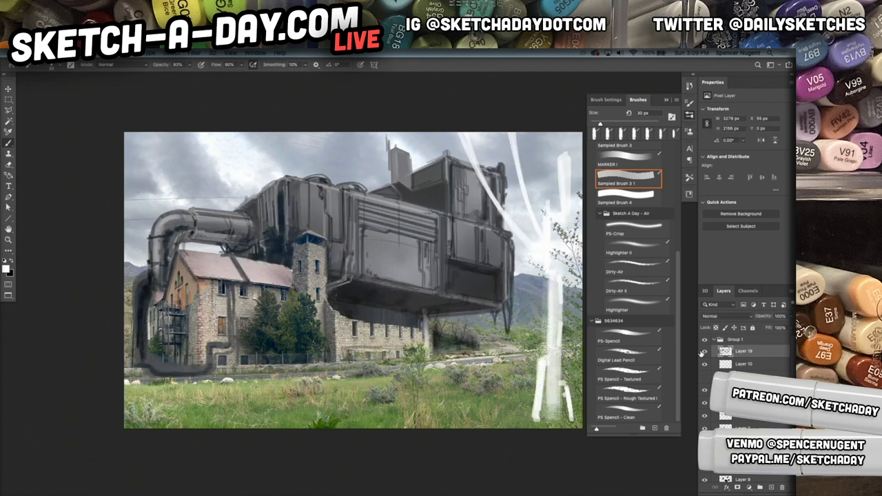
Step: Undo the white cable strokes and the short strokes above the column
key(super+z)
key(super+z)
key(super+z)
key(super+z)
key(super+z)
key(super+z)
key(super+z)
key(super+z)
Step: Lasso the white column with its legs and place it on its own new layer
key(l)
mouse_move(562, 185)
mouse_down()
mouse_move(536, 199)
mouse_move(522, 417)
mouse_move(570, 445)
mouse_up()
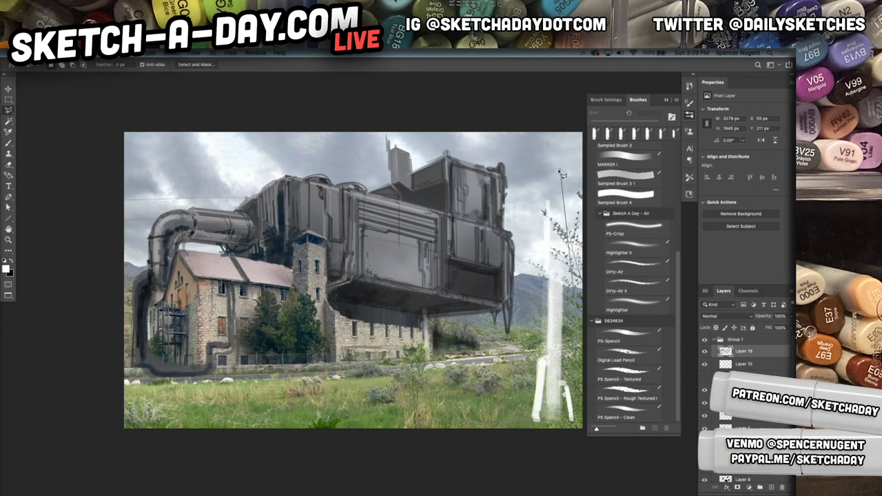
mouse_move(560, 176)
mouse_down()
mouse_move(528, 235)
mouse_move(521, 422)
mouse_move(585, 438)
mouse_move(571, 195)
mouse_up()
key(ctrl+j)
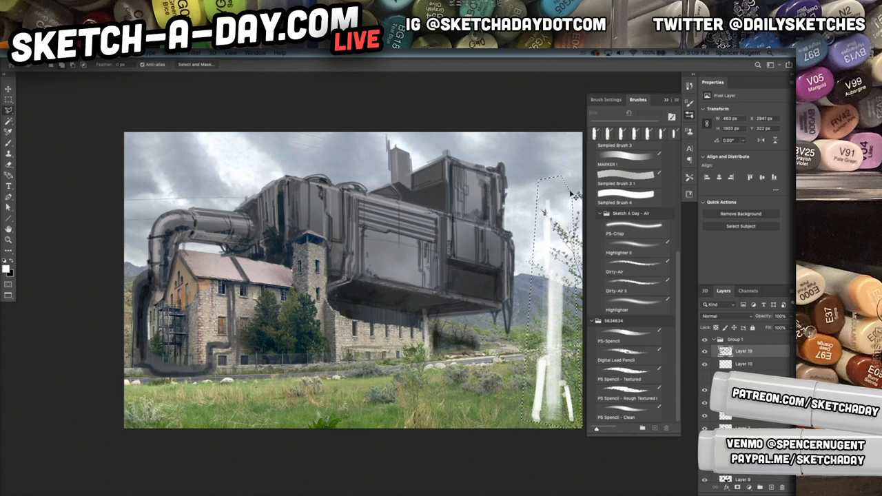
Step: Paint white cables curving from the image's upper edge down to the column, and two more across the sky's opposite corner
key(b)
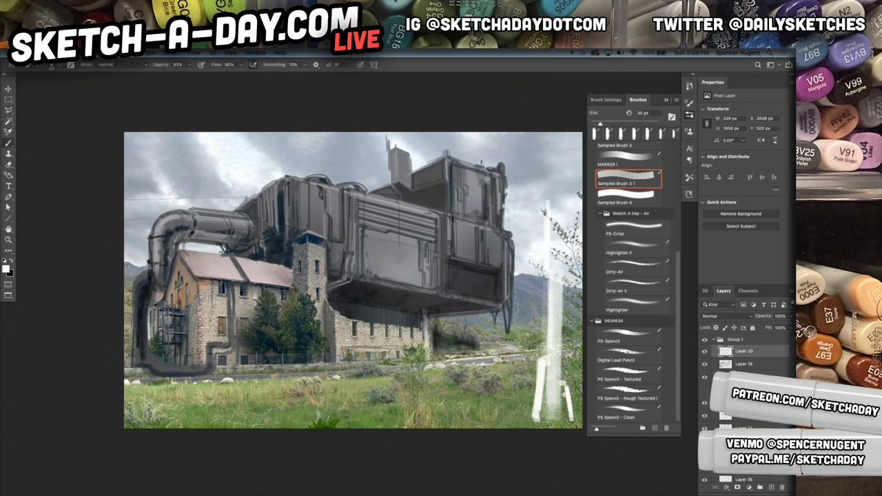
mouse_move(483, 135)
mouse_down()
mouse_move(498, 265)
mouse_move(541, 325)
mouse_up()
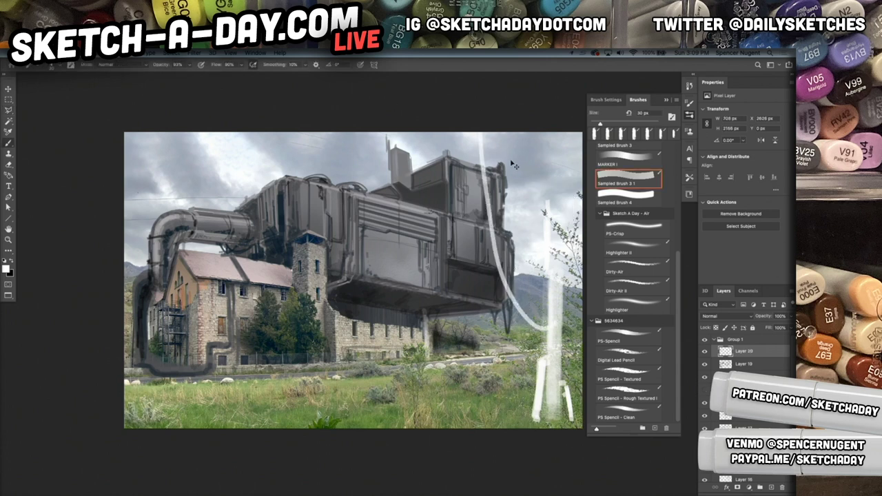
key(ctrl+z)
mouse_move(485, 134)
mouse_down()
mouse_move(514, 261)
mouse_move(549, 299)
mouse_up()
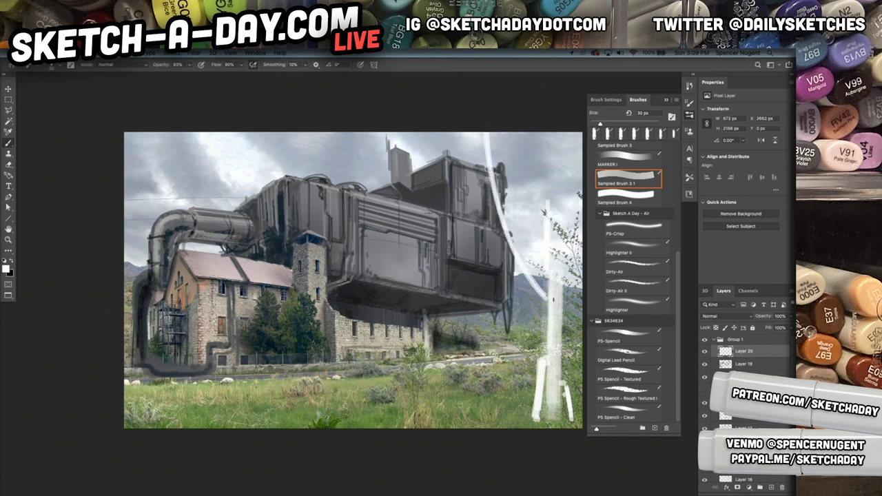
drag(505, 135, 548, 334)
drag(505, 134, 548, 336)
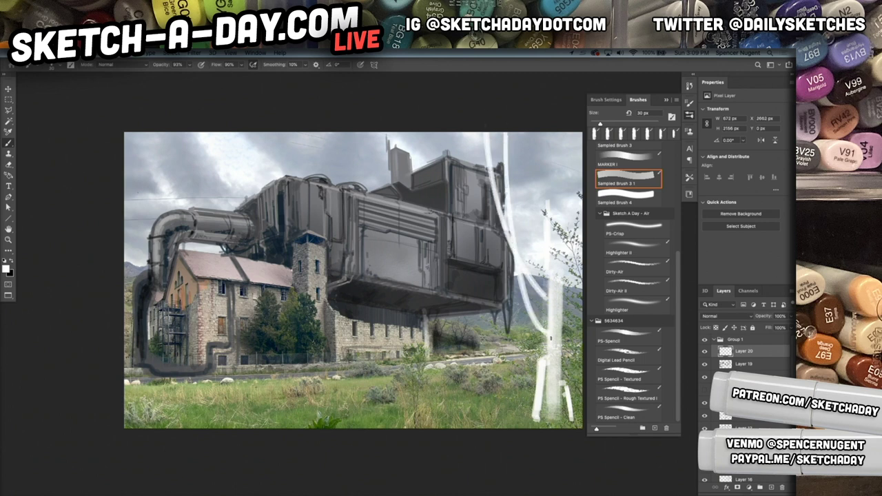
drag(137, 133, 124, 177)
drag(155, 122, 123, 190)
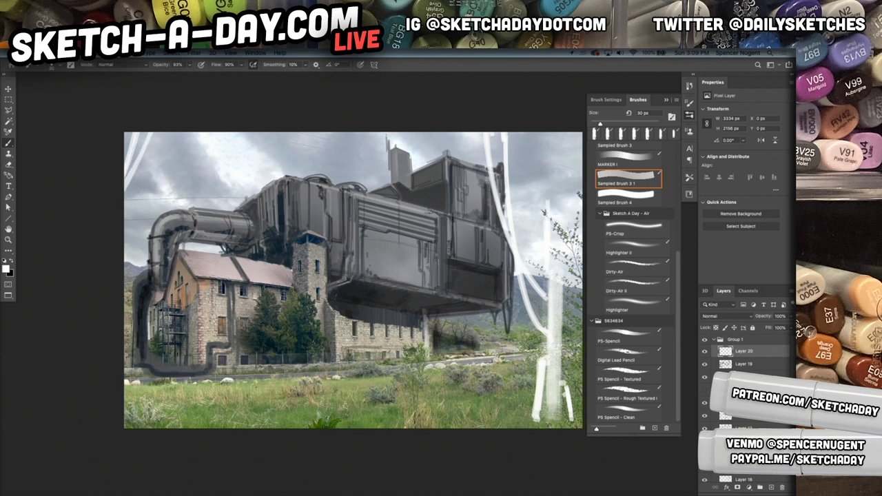
Step: Using a 15 px brush, paint small white posts by the stone tower and the pipe's foot with cables, and set the layer's opacity to 70%
mouse_move(336, 368)
mouse_down()
mouse_move(335, 333)
mouse_move(330, 370)
mouse_up()
key(bracketleft)
key(bracketleft)
key(bracketleft)
drag(337, 341, 339, 325)
mouse_move(289, 285)
mouse_down()
mouse_move(341, 335)
mouse_move(309, 313)
mouse_move(335, 344)
mouse_move(289, 284)
mouse_up()
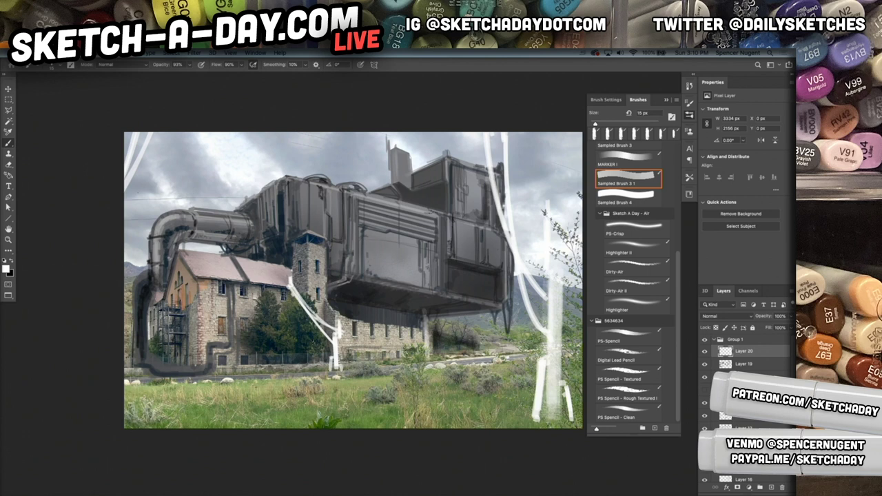
mouse_move(136, 350)
mouse_down()
mouse_move(136, 377)
mouse_move(142, 368)
mouse_up()
key(bracketleft)
key(v)
key(5)
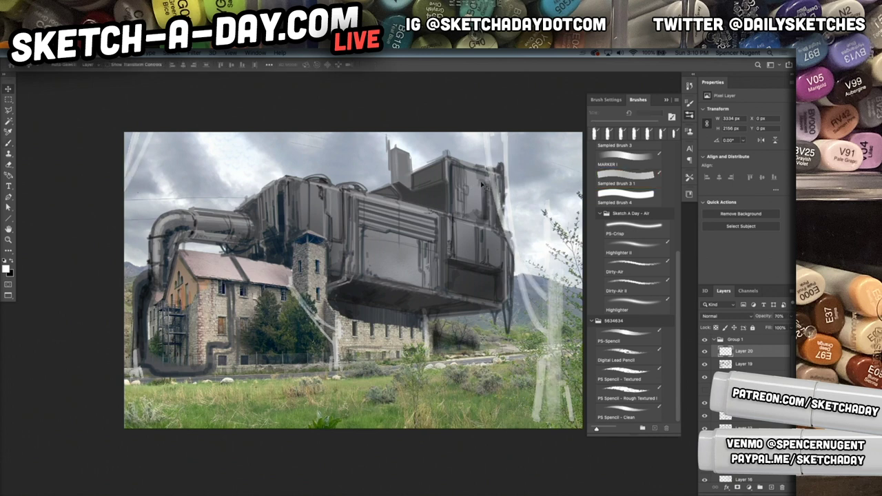
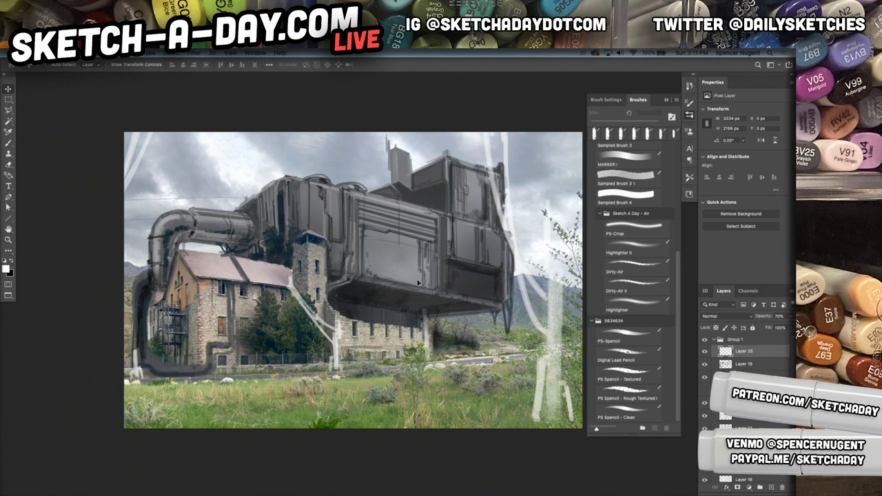
Step: Create a new layer and paint a bright white highlight on the outer curve of the big pipe's elbow
drag(353, 324, 352, 335)
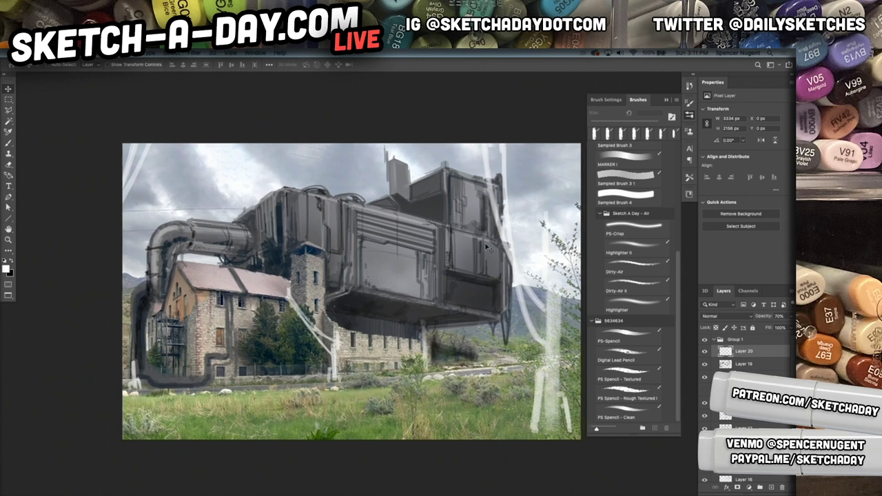
key(b)
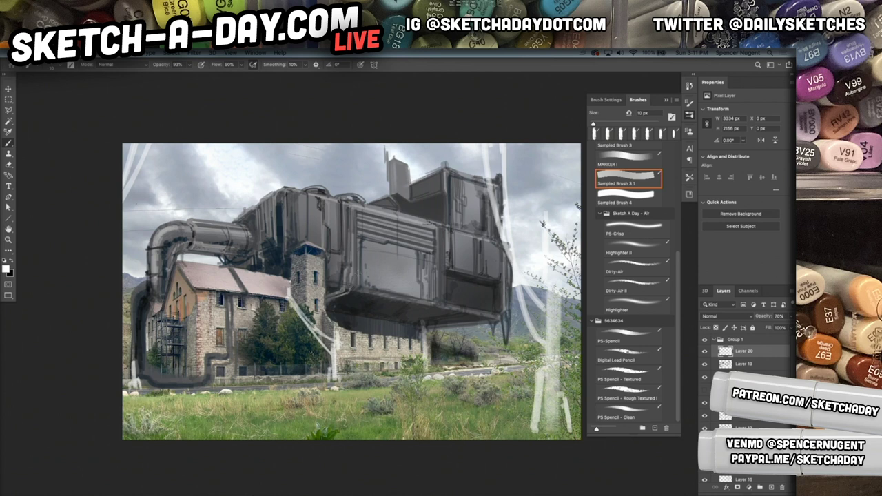
click(772, 488)
drag(245, 193, 337, 272)
mouse_move(235, 282)
mouse_down()
mouse_move(280, 275)
mouse_move(301, 252)
mouse_up()
mouse_move(336, 378)
mouse_down()
mouse_move(342, 297)
mouse_move(291, 301)
mouse_move(271, 333)
mouse_up()
drag(304, 283, 269, 342)
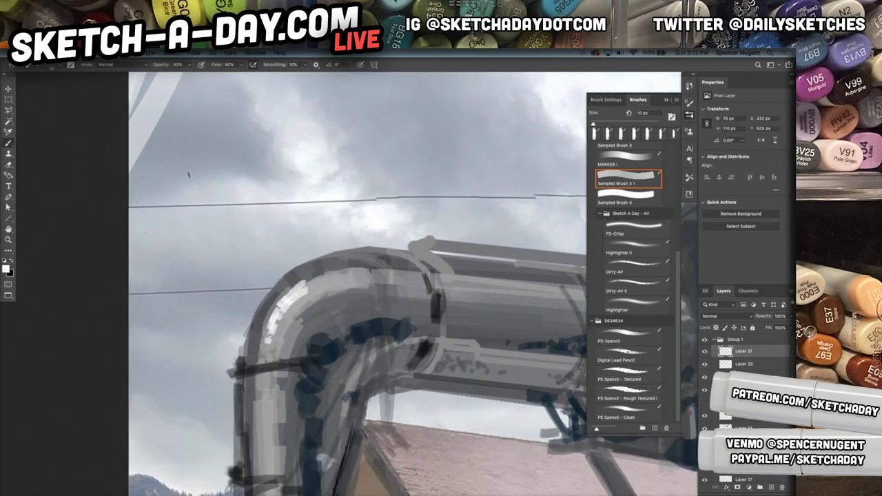
Step: Set the brush opacity to 28% and paint softer white highlights along the pipe's elbow, its vertical run and the joint ring
drag(168, 65, 136, 63)
drag(278, 297, 260, 416)
mouse_move(264, 377)
mouse_down()
mouse_move(269, 336)
mouse_move(312, 275)
mouse_move(284, 295)
mouse_move(363, 264)
mouse_move(306, 282)
mouse_move(271, 316)
mouse_move(263, 468)
mouse_up()
drag(321, 400, 349, 228)
mouse_move(276, 308)
mouse_down()
mouse_move(320, 302)
mouse_move(271, 304)
mouse_up()
mouse_move(277, 194)
mouse_down()
mouse_move(327, 189)
mouse_move(318, 190)
mouse_up()
drag(448, 216, 389, 320)
mouse_move(382, 194)
mouse_down()
mouse_move(401, 215)
mouse_move(409, 261)
mouse_up()
drag(399, 178, 231, 281)
drag(365, 240, 181, 340)
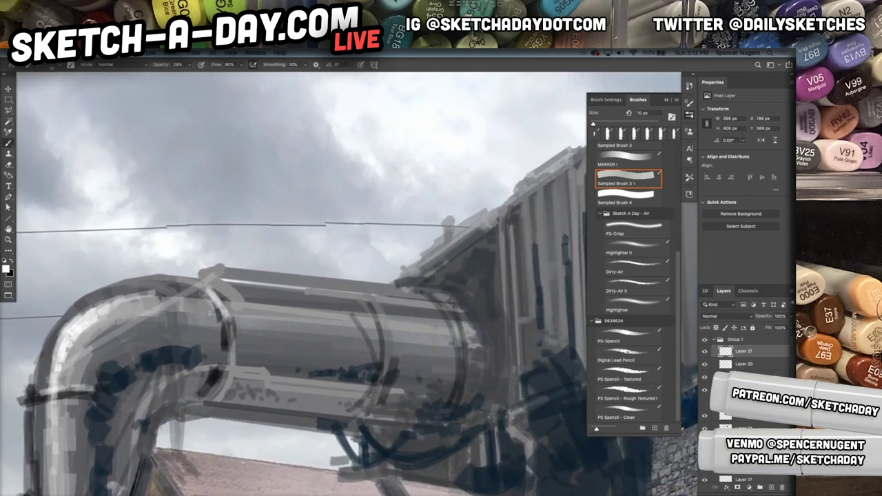
Step: Paint straight white highlights along the thin tube running on top of the horizontal pipe
shift+click(423, 291)
shift+click(219, 269)
drag(380, 287, 295, 278)
drag(393, 288, 295, 279)
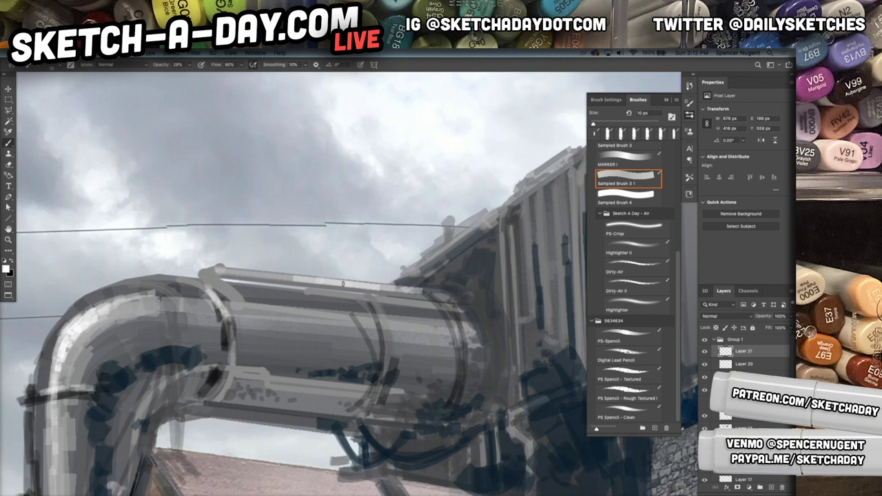
drag(472, 282, 406, 297)
key(ctrl+z)
Step: Reduce the brush to 7 px and paint white highlights along the sloping edge where the ribbed housing meets the pipe
drag(493, 267, 339, 320)
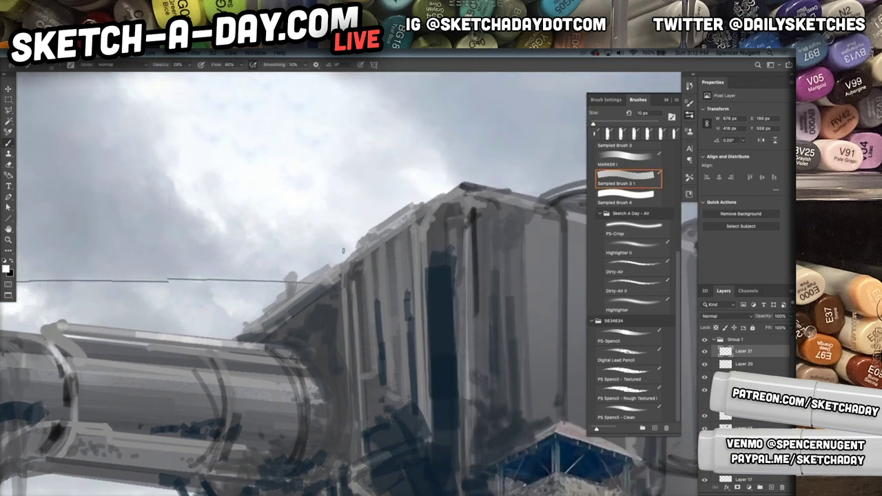
drag(317, 270, 281, 297)
key(bracketleft)
key(bracketleft)
key(bracketleft)
drag(325, 277, 279, 308)
drag(327, 277, 271, 316)
drag(325, 277, 268, 317)
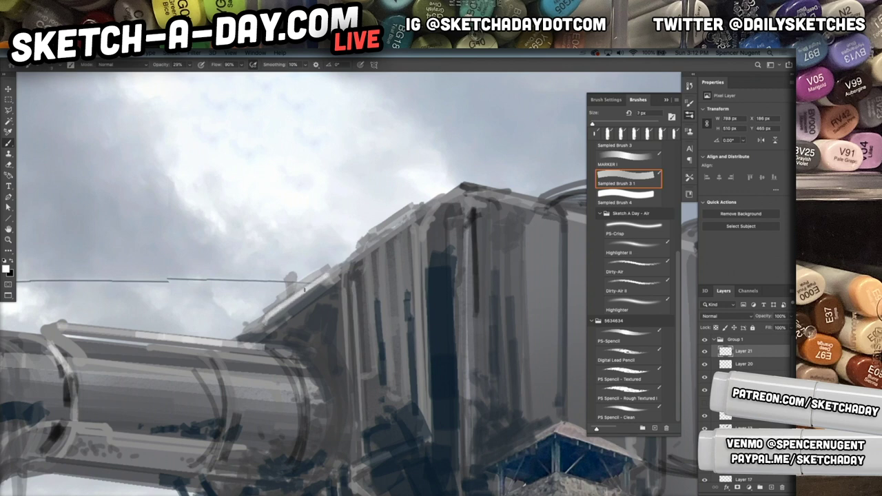
Step: Paint vertical white highlights down the first ribs of the housing nearest the pipe
mouse_move(321, 292)
mouse_down()
mouse_move(263, 334)
mouse_move(345, 281)
mouse_move(352, 445)
mouse_up()
drag(342, 283, 352, 442)
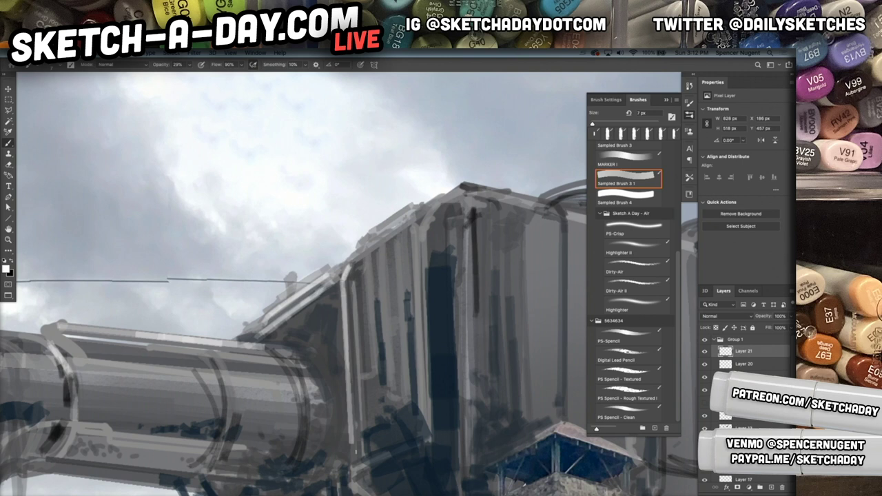
drag(360, 253, 354, 265)
mouse_move(360, 255)
mouse_down()
mouse_move(352, 277)
mouse_move(360, 379)
mouse_up()
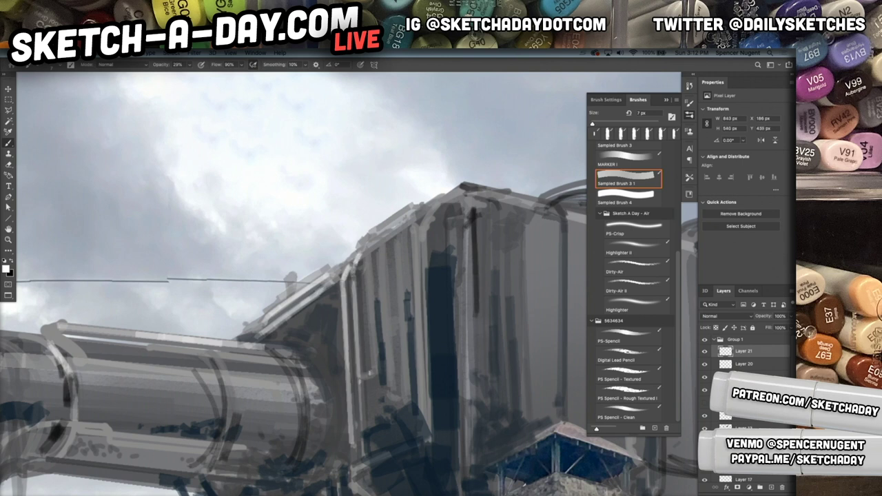
drag(370, 242, 370, 360)
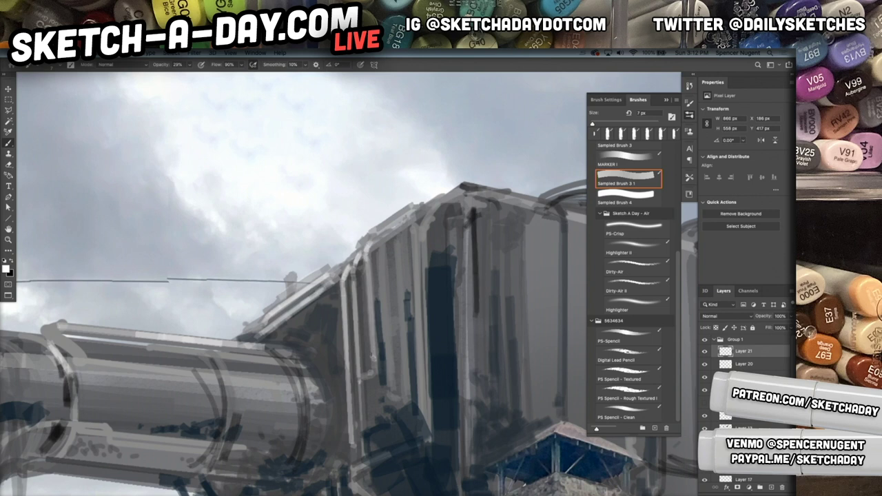
drag(369, 311, 372, 349)
drag(368, 310, 371, 359)
mouse_move(368, 313)
mouse_down()
mouse_move(371, 360)
mouse_move(368, 311)
mouse_up()
Step: Paint vertical white highlights down the remaining ribs, up to the dark recess of the housing
drag(383, 237, 383, 359)
drag(379, 253, 379, 272)
drag(396, 225, 398, 353)
mouse_move(396, 243)
mouse_down()
mouse_move(396, 349)
mouse_move(410, 377)
mouse_up()
mouse_move(413, 219)
mouse_down()
mouse_move(422, 233)
mouse_move(422, 390)
mouse_up()
drag(418, 238, 424, 395)
Step: Paint a white highlight down the housing's corner edge beyond the dark recess and along its sloping peak
click(440, 226)
click(440, 226)
drag(448, 247, 450, 376)
key(super+z)
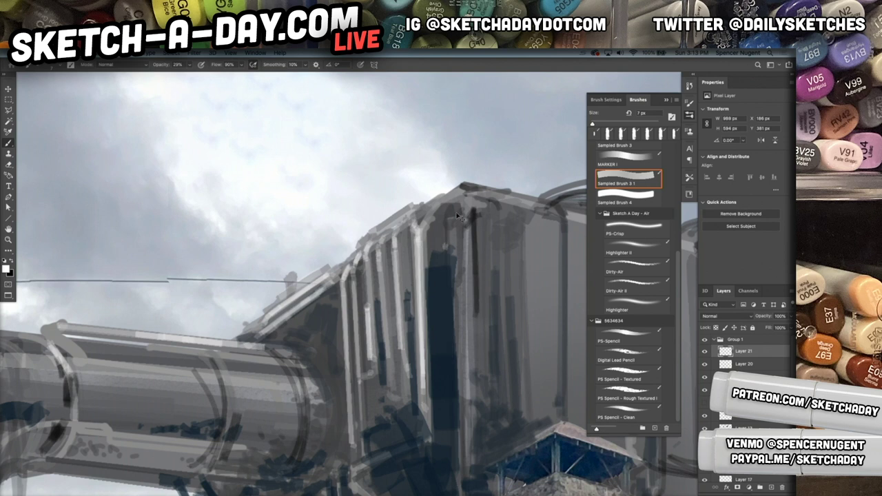
click(459, 204)
mouse_move(458, 205)
mouse_down()
mouse_move(468, 222)
mouse_move(475, 453)
mouse_up()
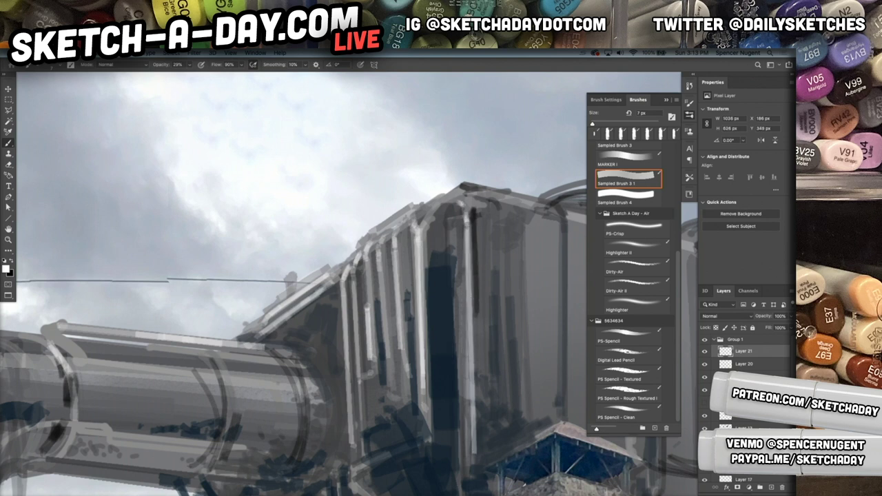
drag(457, 193, 432, 205)
Step: Highlight the housing's long upper edge and, with the brush reduced to 4 px, the rounded vertical seam above the tower roof
mouse_move(511, 198)
mouse_down()
mouse_move(454, 213)
mouse_move(366, 215)
mouse_up()
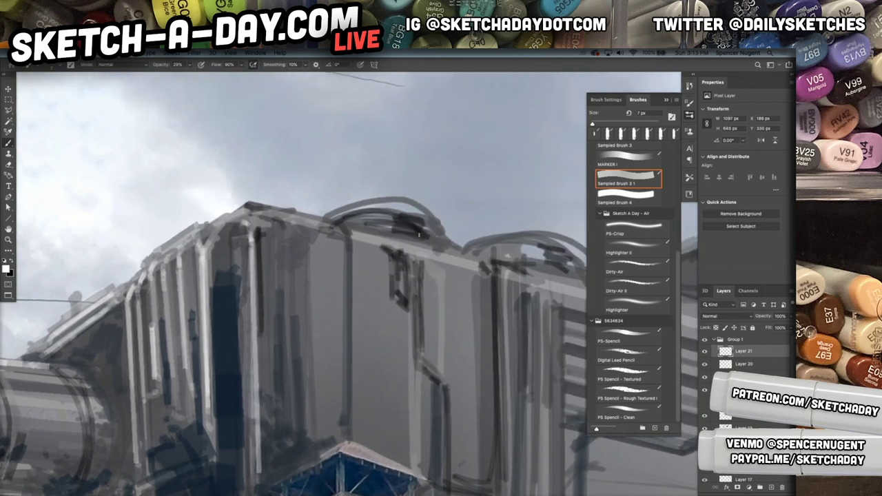
drag(264, 209, 478, 267)
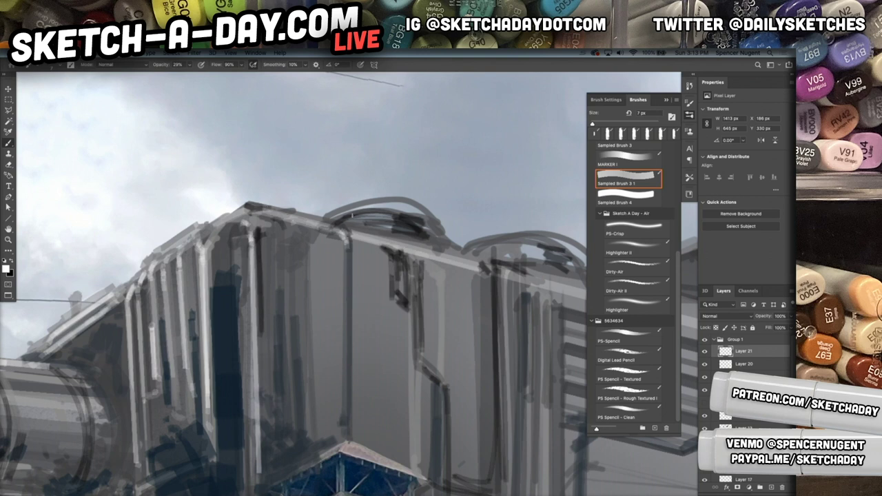
shift+click(347, 434)
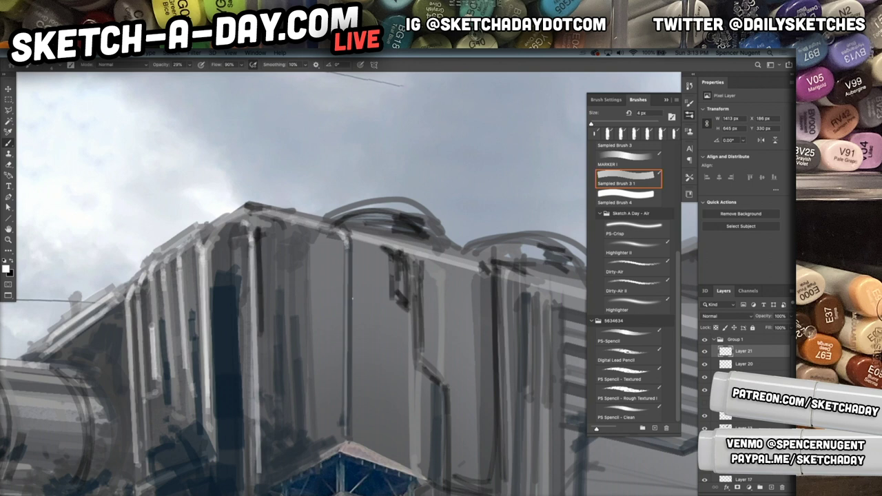
shift+click(346, 242)
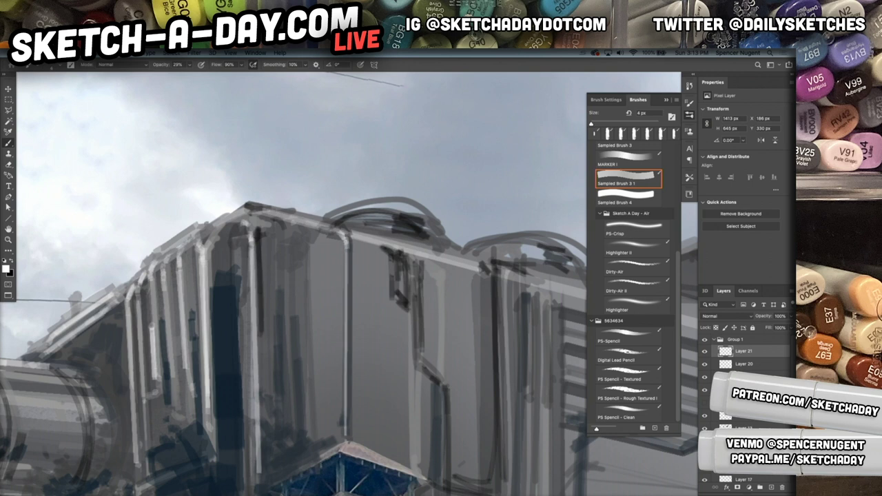
Step: Paint fine white highlights along the stepped dark panel line and at the head of the next vertical seam
drag(390, 249, 391, 297)
click(392, 299)
click(390, 299)
drag(412, 372, 412, 325)
drag(485, 266, 494, 279)
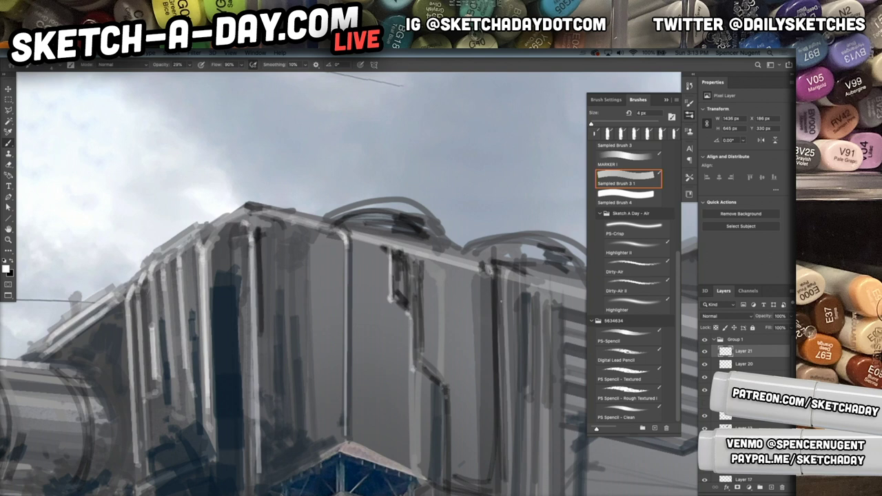
Step: Paint fine white highlights down the dark vertical seam beyond the stepped panel line and along the panel's lower edge
mouse_move(492, 325)
mouse_down()
mouse_move(493, 279)
mouse_move(491, 323)
mouse_up()
drag(490, 277, 492, 327)
drag(499, 378, 482, 299)
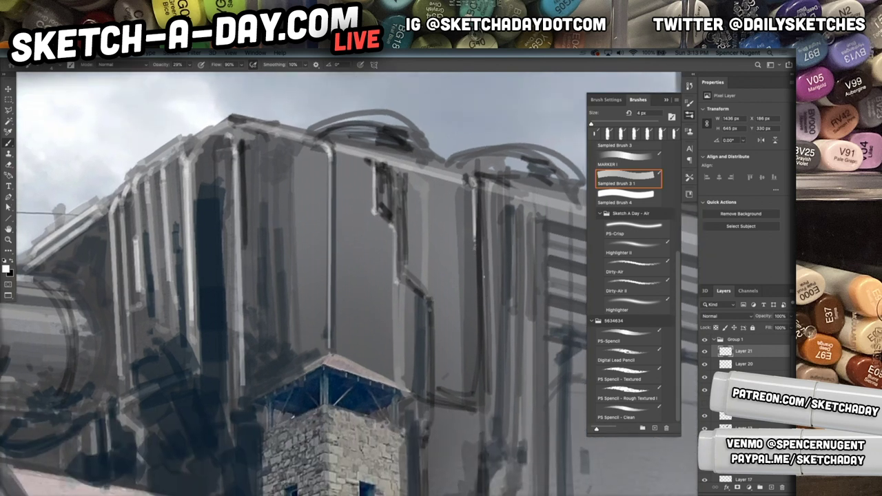
drag(476, 399, 476, 250)
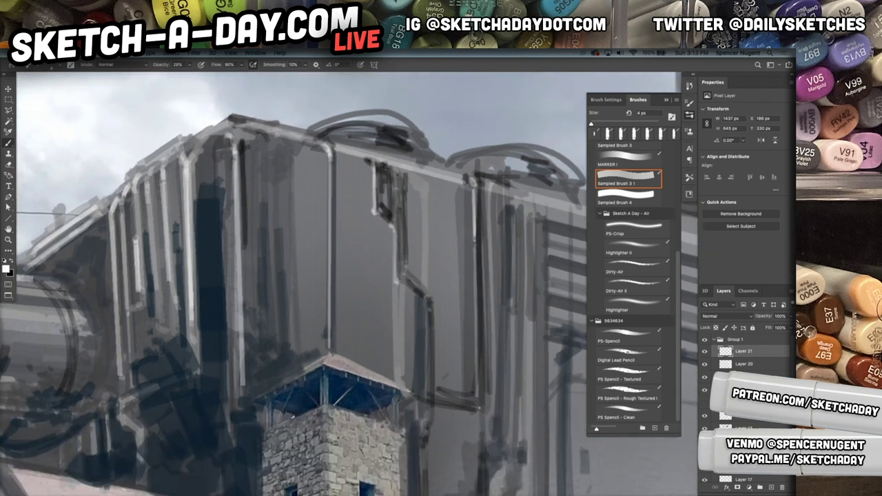
drag(425, 404, 477, 408)
mouse_move(494, 403)
mouse_down()
mouse_move(443, 307)
mouse_move(435, 459)
mouse_up()
drag(358, 339, 360, 475)
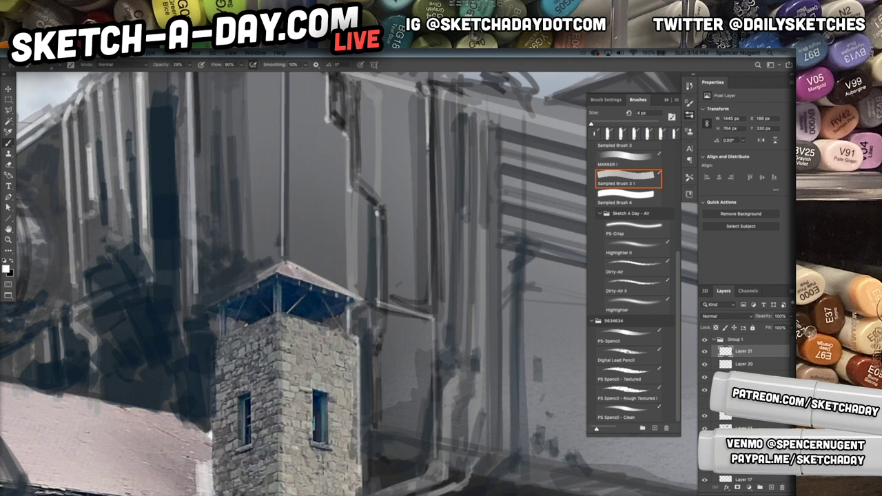
Step: Enlarge the brush to 8 px and paint white highlights down the rear block's vertical seams and the near edge of its dark recess
drag(218, 297, 279, 262)
scroll(479, 273, down, 5)
drag(484, 343, 437, 307)
scroll(435, 307, right, 5)
scroll(436, 306, down, 1)
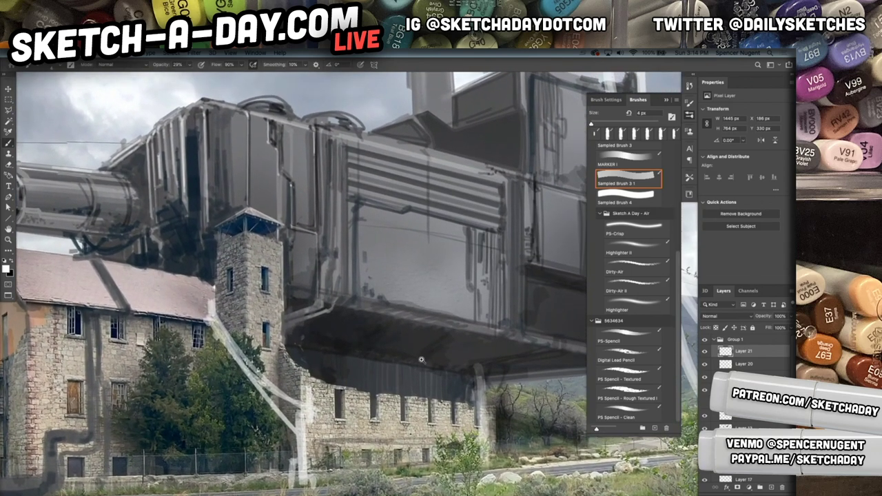
drag(422, 360, 376, 373)
scroll(377, 373, right, 3)
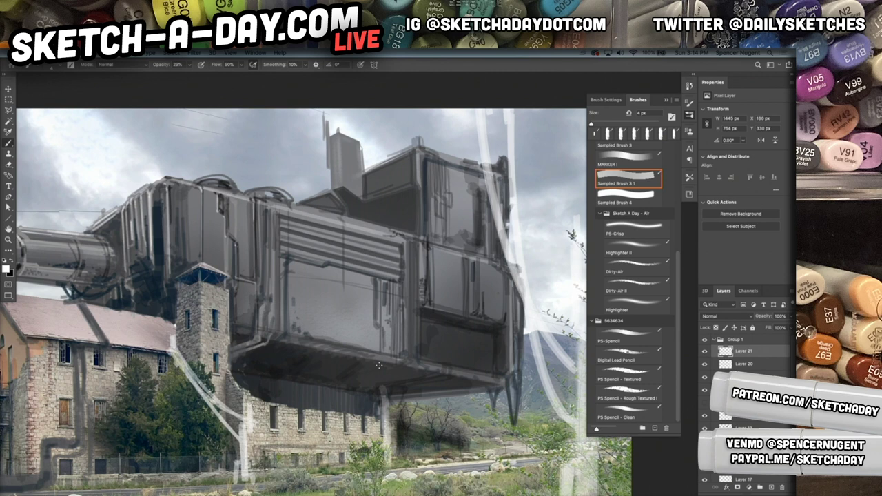
click(462, 260)
drag(462, 256, 464, 314)
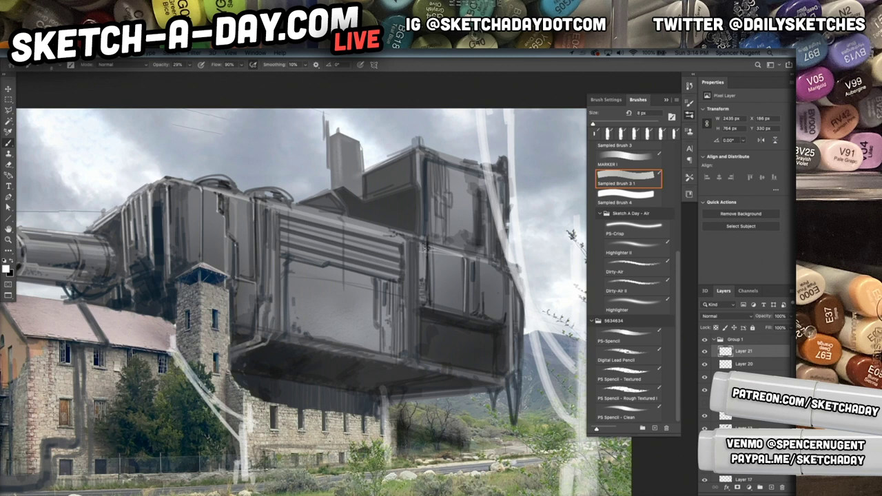
drag(419, 316, 418, 361)
Step: Paint a long white highlight along the main housing's lower front edge, with a second pass over it
drag(254, 325, 405, 360)
drag(254, 325, 407, 360)
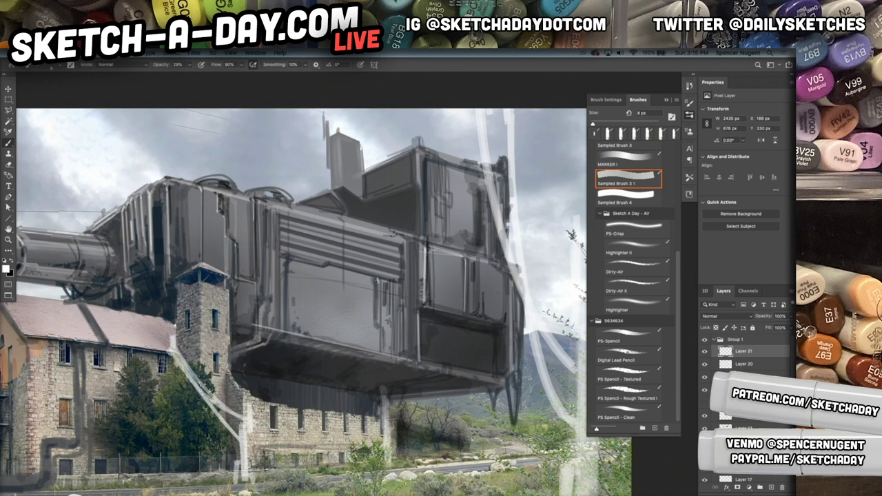
mouse_move(378, 284)
mouse_down()
mouse_move(380, 323)
mouse_move(379, 310)
mouse_move(401, 301)
mouse_move(401, 344)
mouse_up()
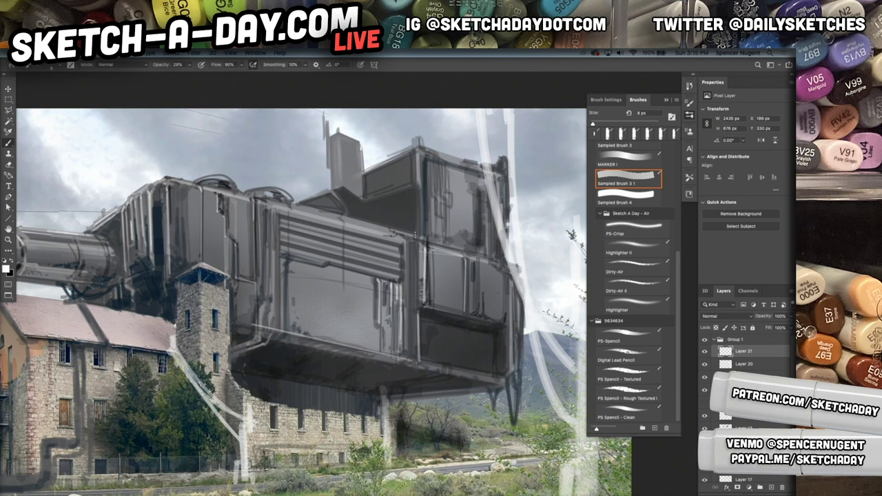
Step: Add white highlights to the rear block's corner seam, its short vertical panel grooves and its outer edge beside the cables
drag(412, 241, 413, 309)
drag(494, 308, 435, 302)
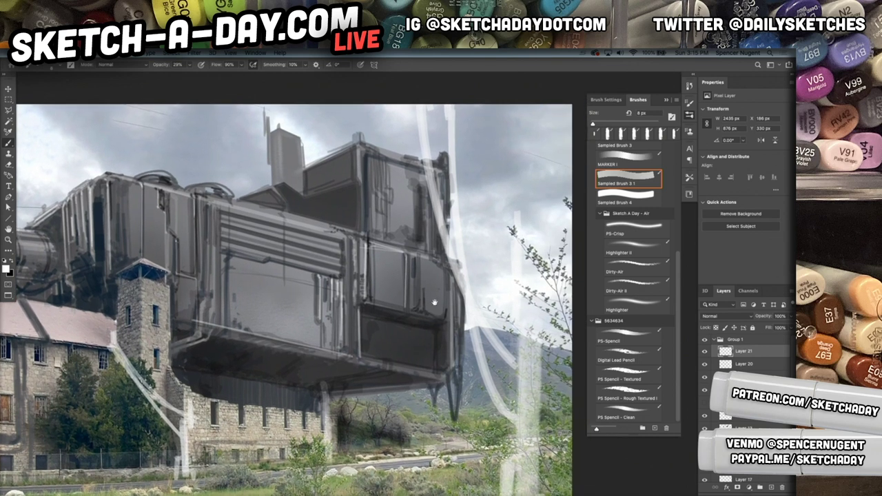
drag(417, 270, 418, 302)
mouse_move(418, 268)
mouse_down()
mouse_move(417, 308)
mouse_move(443, 304)
mouse_move(416, 301)
mouse_up()
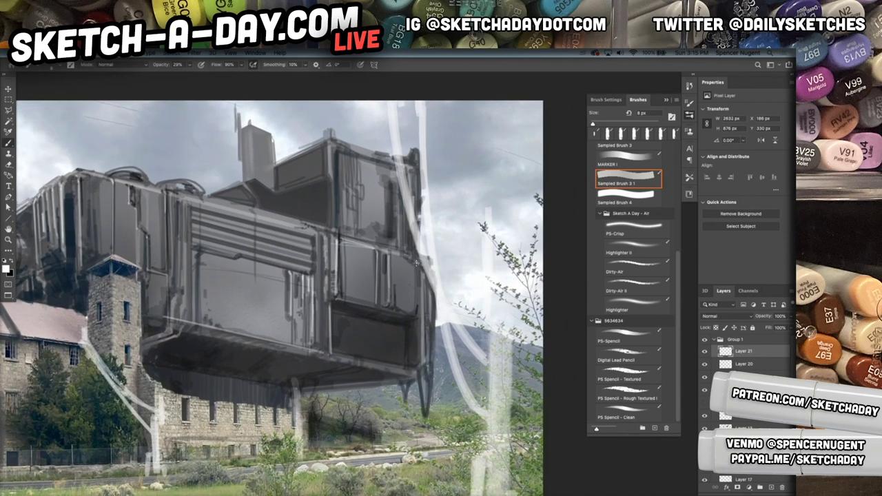
drag(417, 265, 415, 313)
drag(411, 255, 406, 316)
mouse_move(404, 290)
mouse_down()
mouse_move(399, 313)
mouse_move(419, 341)
mouse_move(396, 366)
mouse_move(404, 351)
mouse_up()
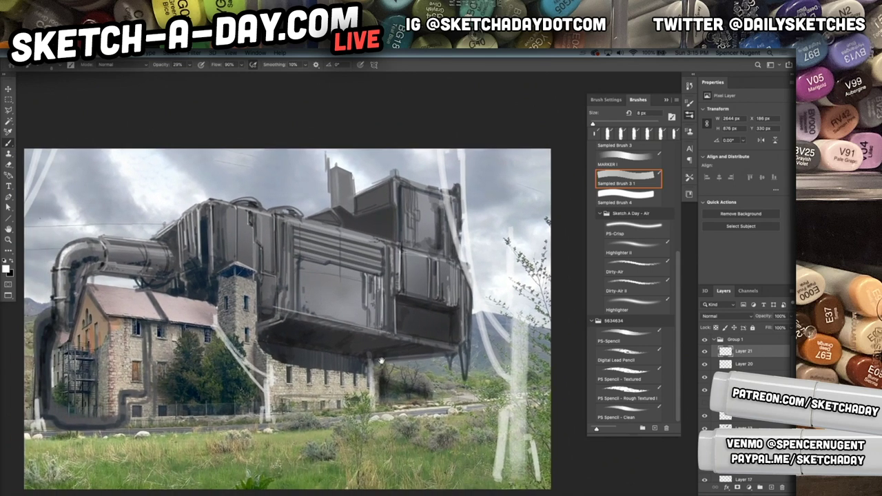
scroll(382, 366, up, 2)
scroll(381, 365, left, 1)
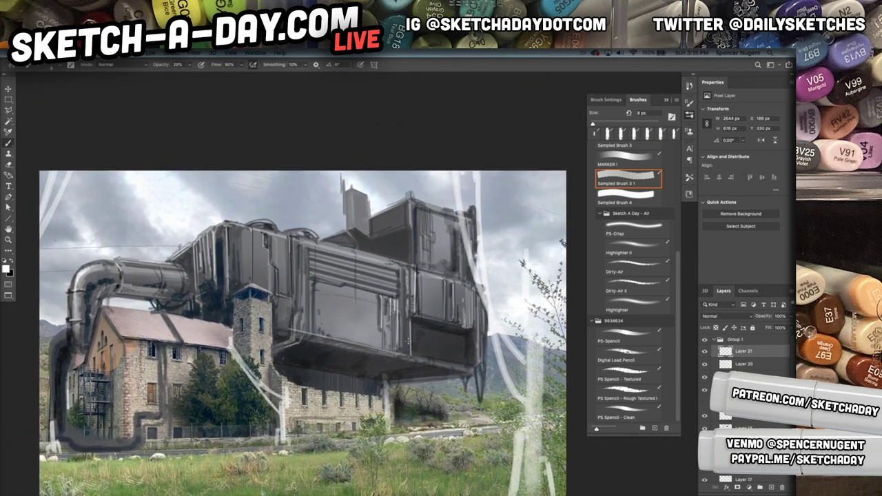
scroll(413, 366, left, 2)
scroll(412, 366, up, 1)
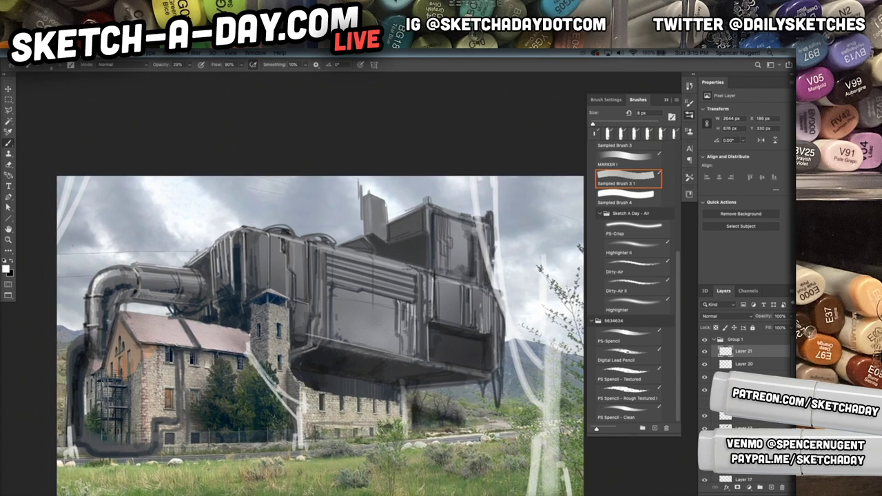
scroll(521, 329, down, 2)
scroll(521, 328, right, 2)
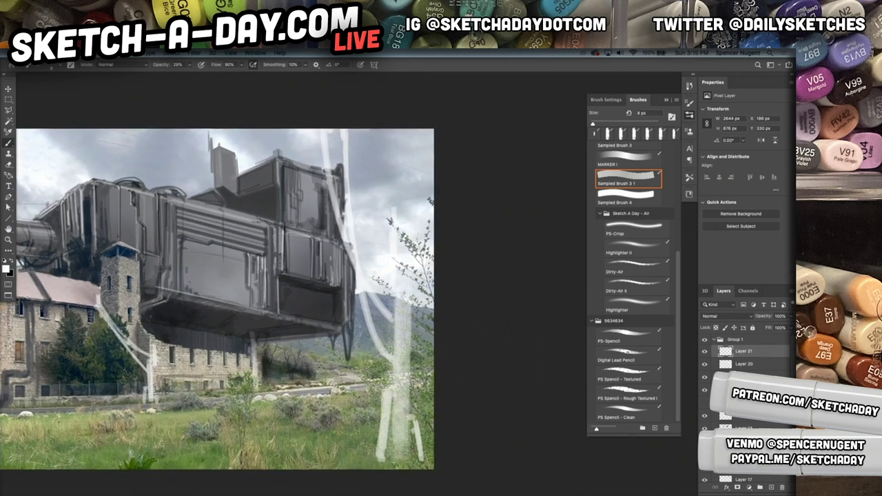
alt+click(256, 232)
drag(324, 135, 325, 170)
key(super+z)
key(super+z)
Step: Toggle Layer 21 and Layer 20 to identify their contents, and add a new layer directly above Layer 20
click(704, 353)
click(705, 353)
click(706, 365)
click(705, 365)
click(735, 368)
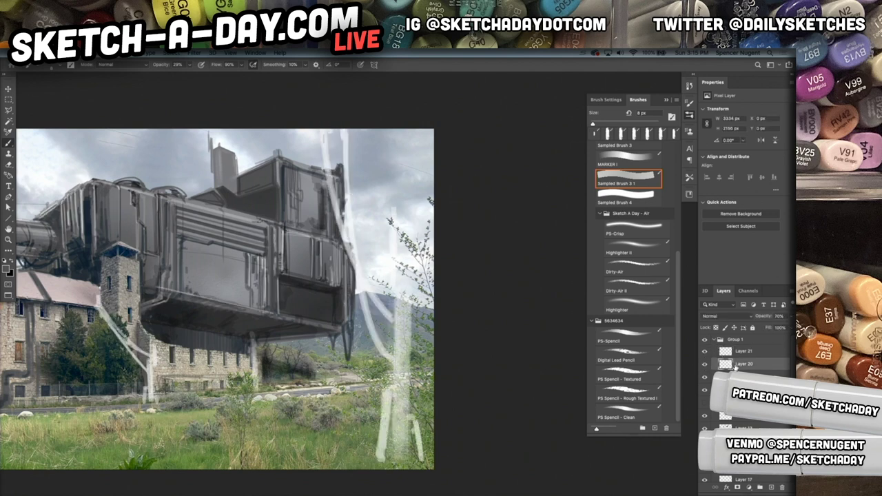
key(super+shift+n)
key(Return)
Step: Invert the white pylon-and-cable layer to black and duplicate it three times to strengthen the silhouettes
drag(419, 306, 514, 287)
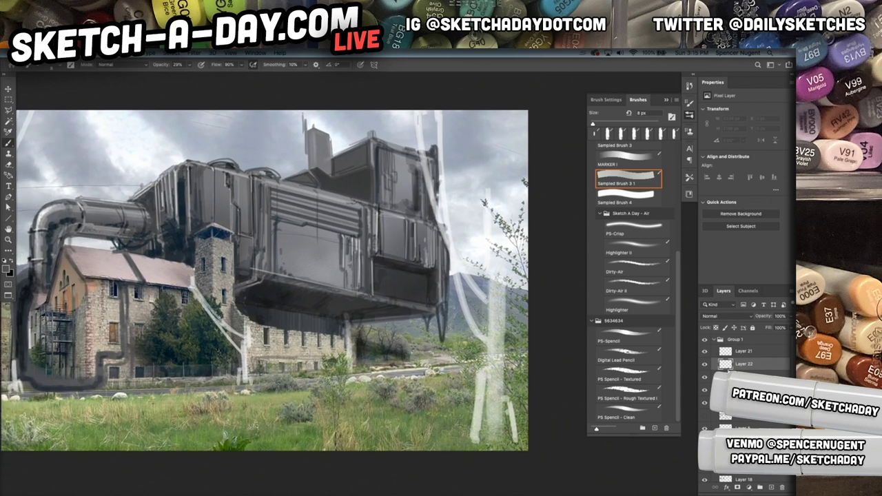
click(733, 377)
key(super+i)
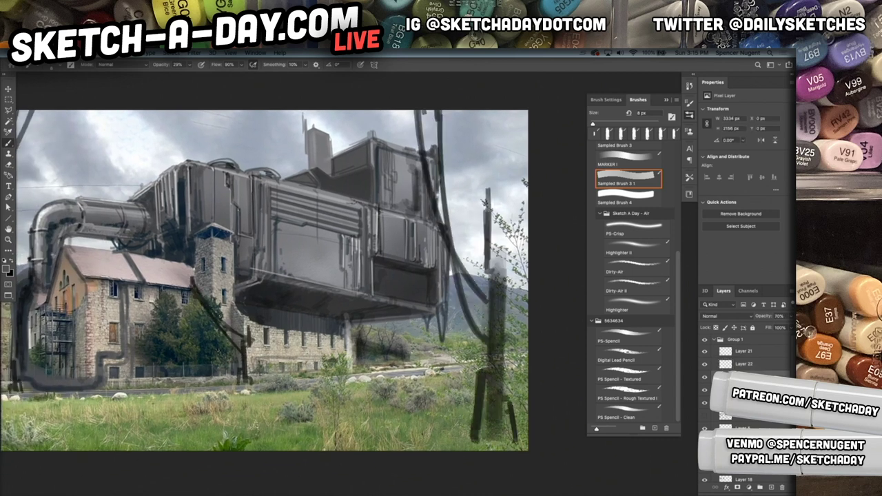
key(super+j)
key(super+j)
key(super+j)
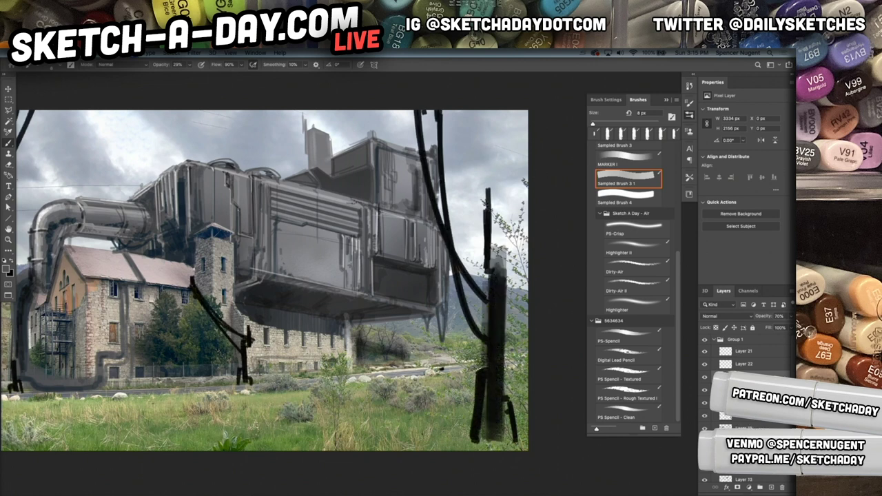
Step: Select a wide diagonal band across the whole image with the Polygonal Lasso, running from the upper sky down to the grass
drag(575, 339, 630, 353)
mouse_move(539, 352)
mouse_down()
mouse_move(519, 357)
mouse_move(535, 364)
mouse_up()
mouse_move(512, 323)
mouse_down()
mouse_move(524, 344)
mouse_move(517, 306)
mouse_up()
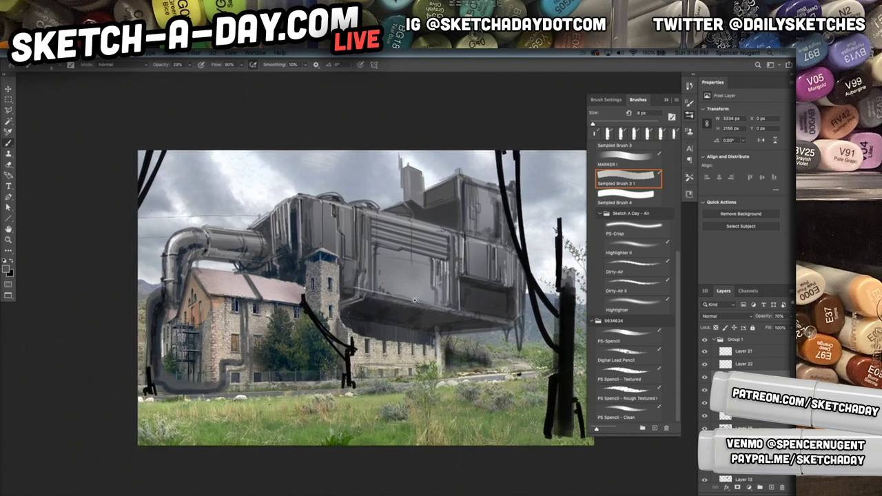
scroll(516, 296, down, 2)
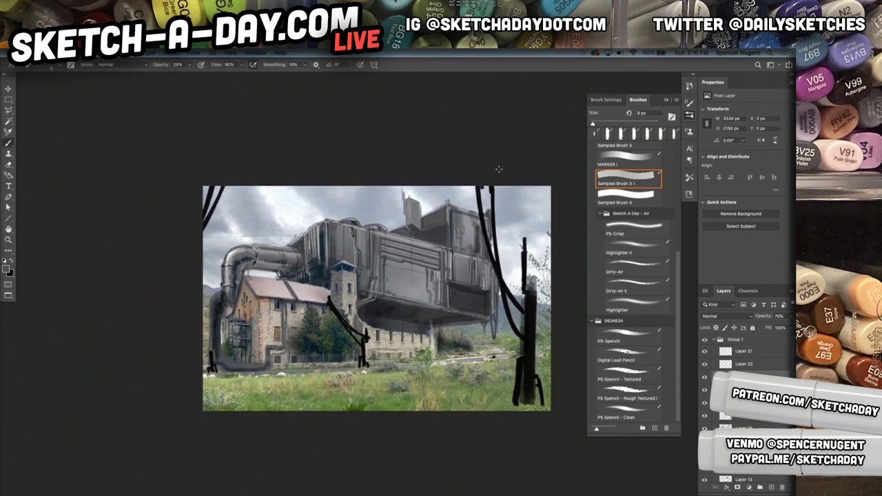
key(l)
click(482, 173)
click(258, 390)
key(BackSpace)
click(244, 414)
click(465, 406)
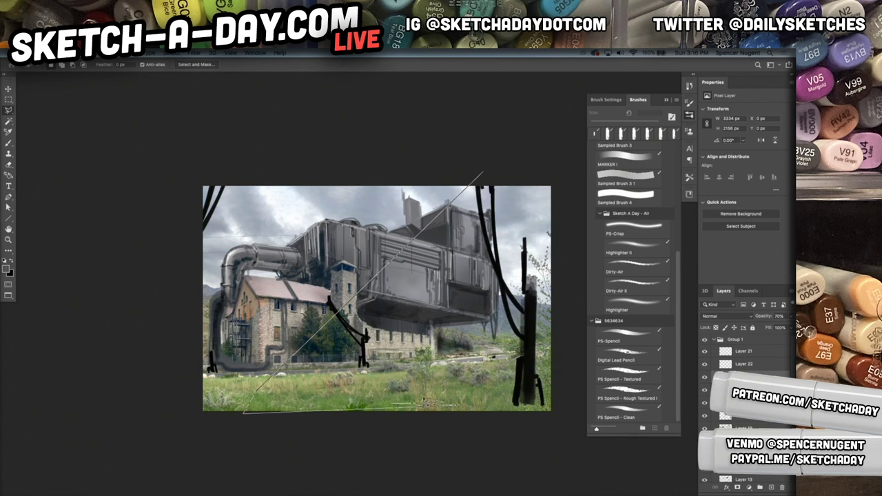
click(573, 176)
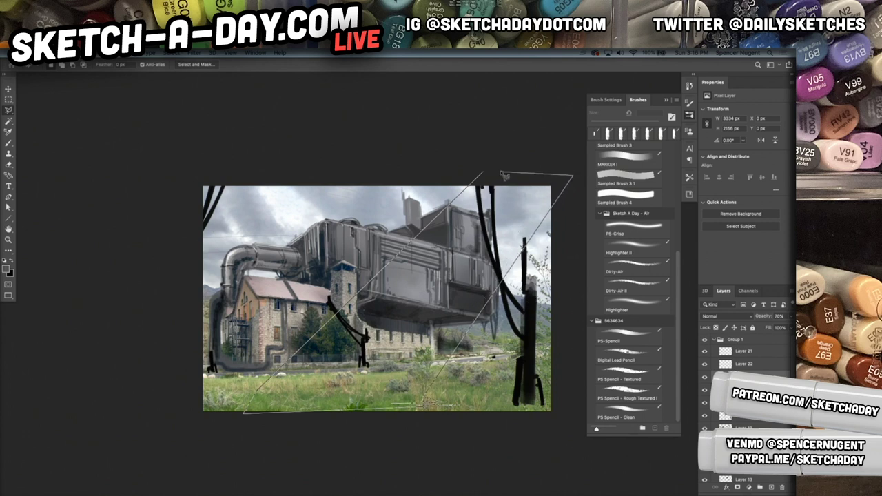
double_click(498, 173)
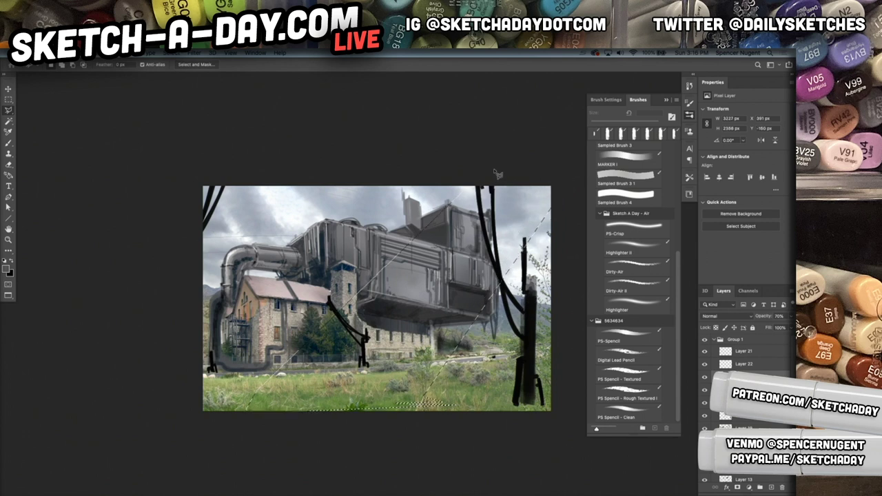
Step: Create Layer 23, place it just below the Sketch-Scribble layer, fill the diagonal selection with white and deselect
click(745, 402)
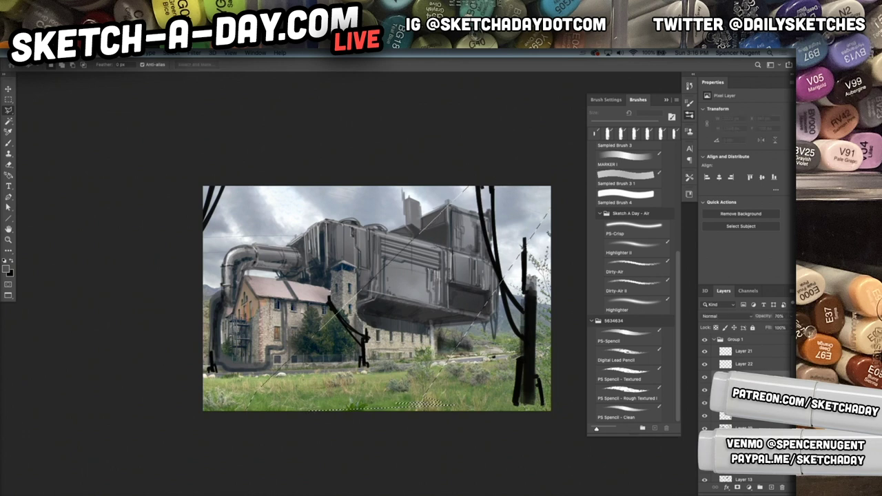
scroll(745, 386, down, 5)
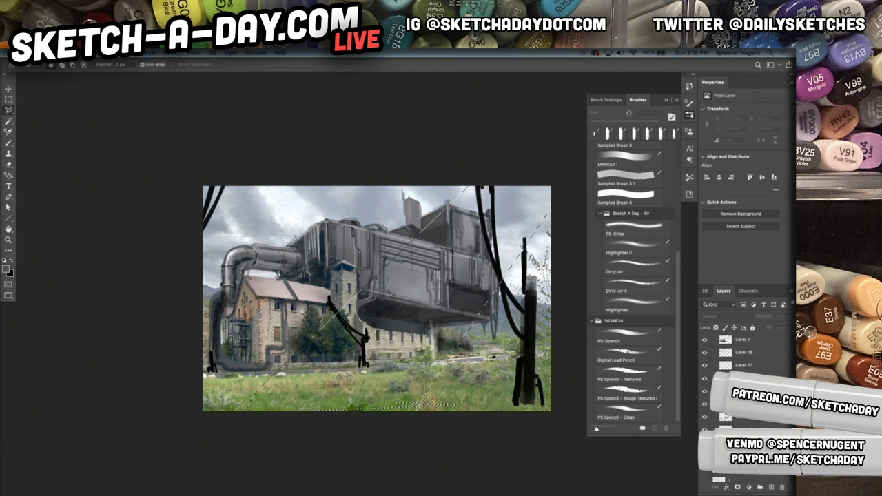
key(super+shift+n)
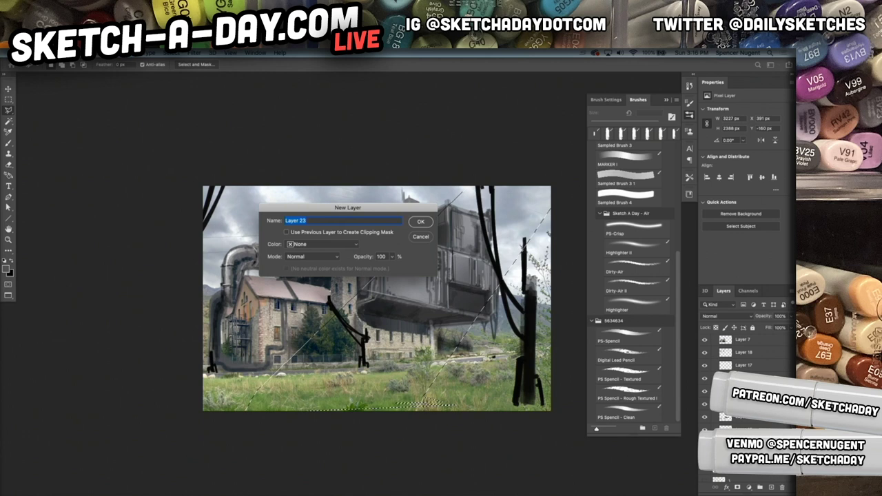
key(Return)
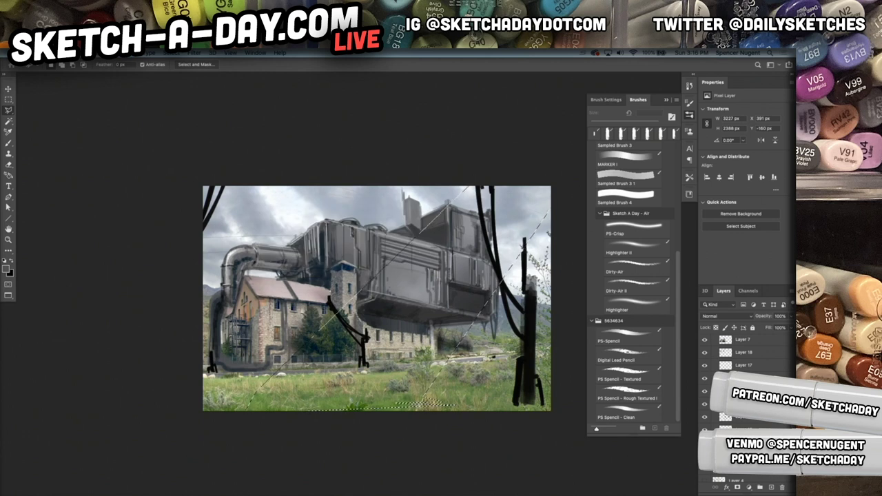
drag(759, 369, 757, 338)
scroll(751, 358, down, 5)
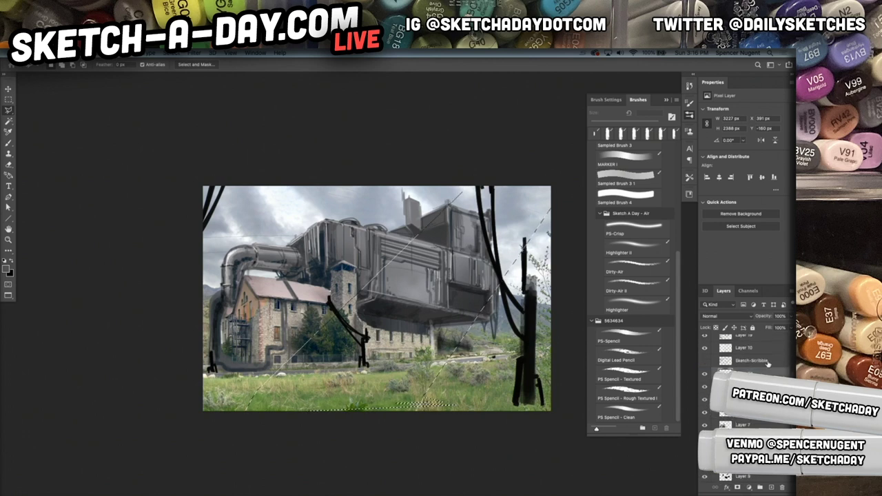
key(ctrl+d)
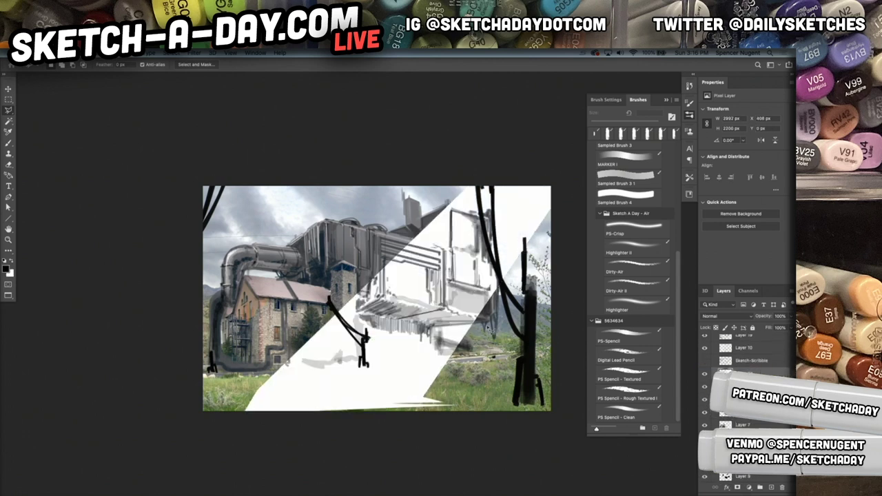
Step: Set the white diagonal band's layer to Overlay at 60% opacity, after trying the Linear Dodge (Add) blend mode
click(732, 316)
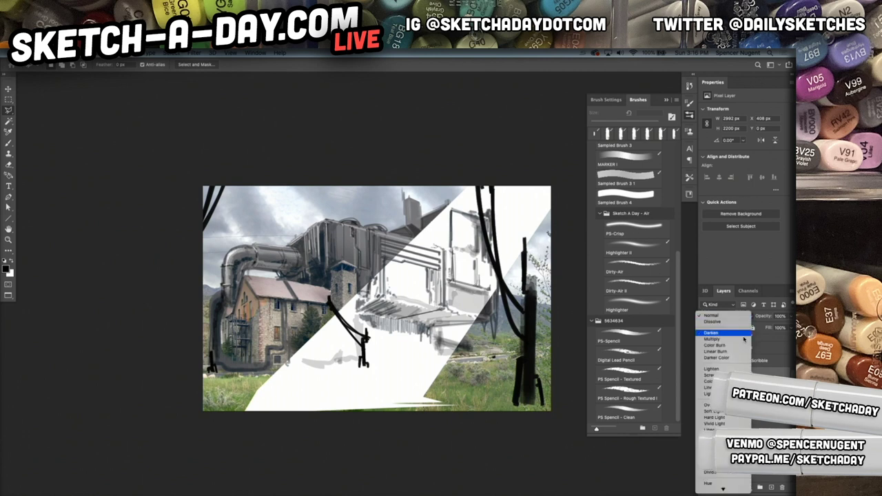
click(710, 387)
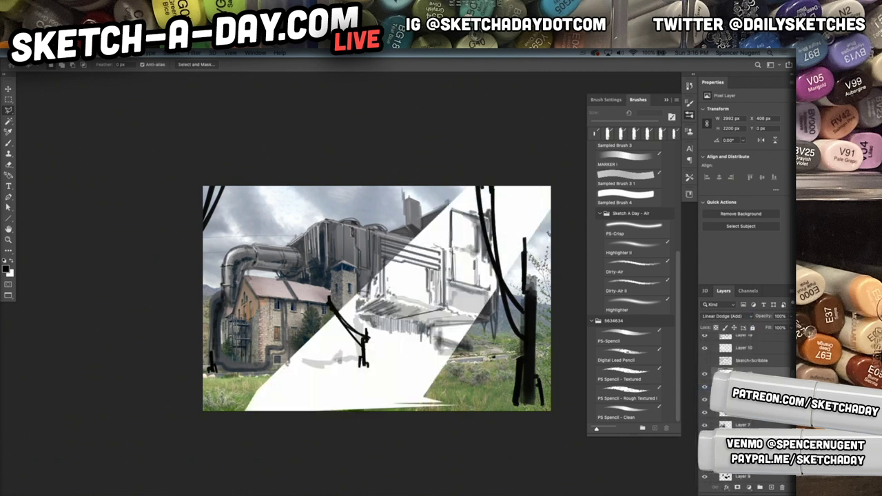
click(721, 316)
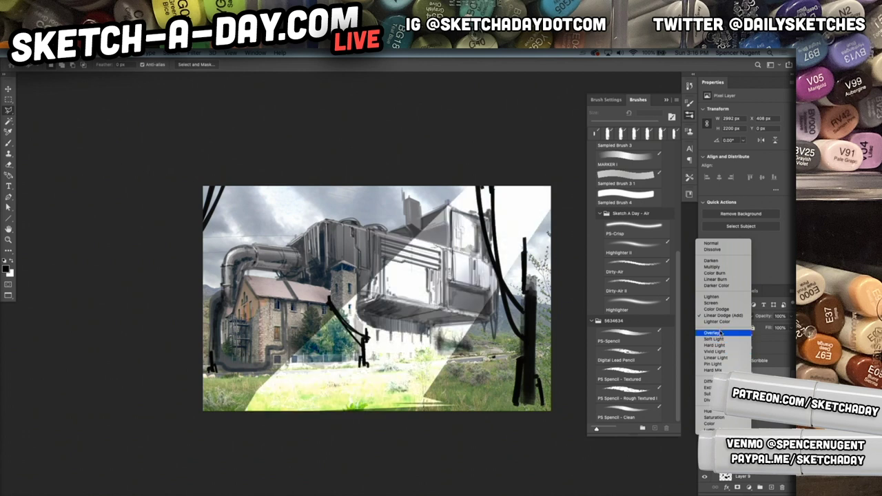
click(717, 334)
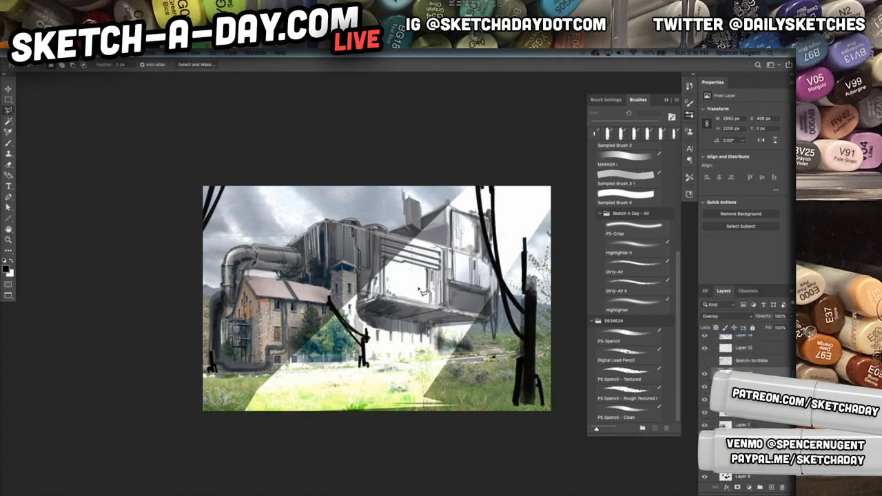
scroll(375, 328, up, 1)
key(v)
key(4)
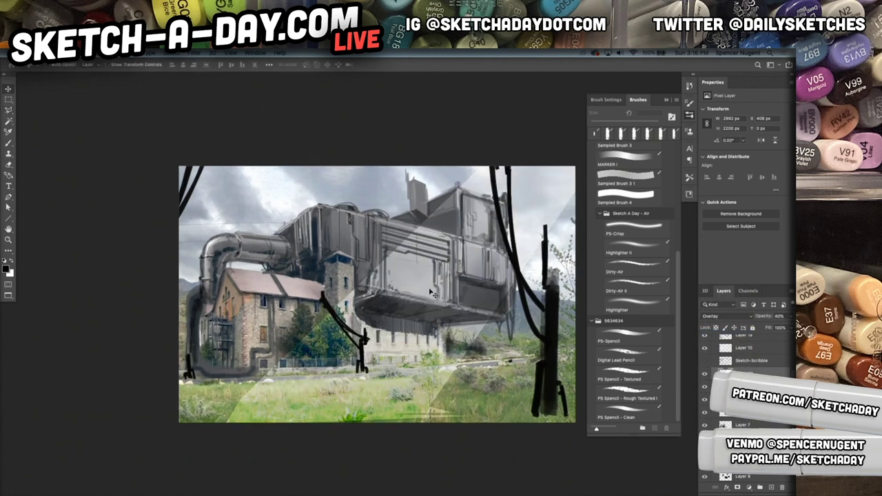
key(6)
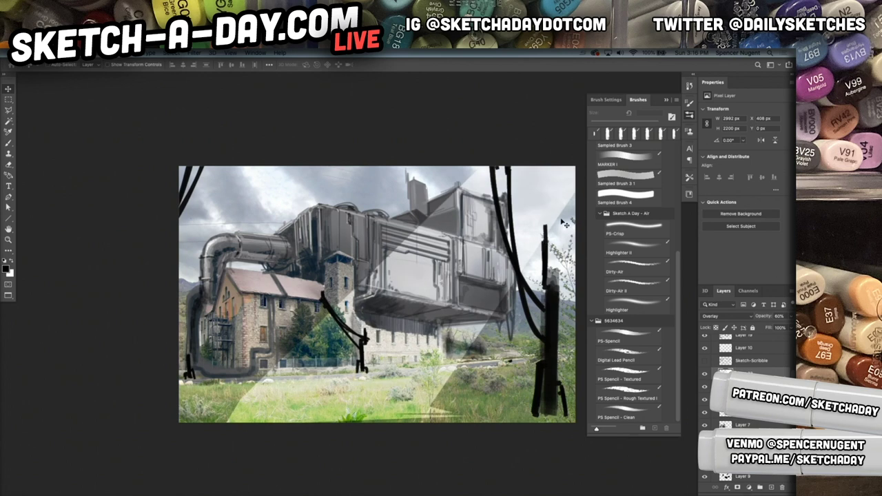
Step: Move the diagonal white band's layer to the top of Group 1, directly above Layer 21
click(748, 318)
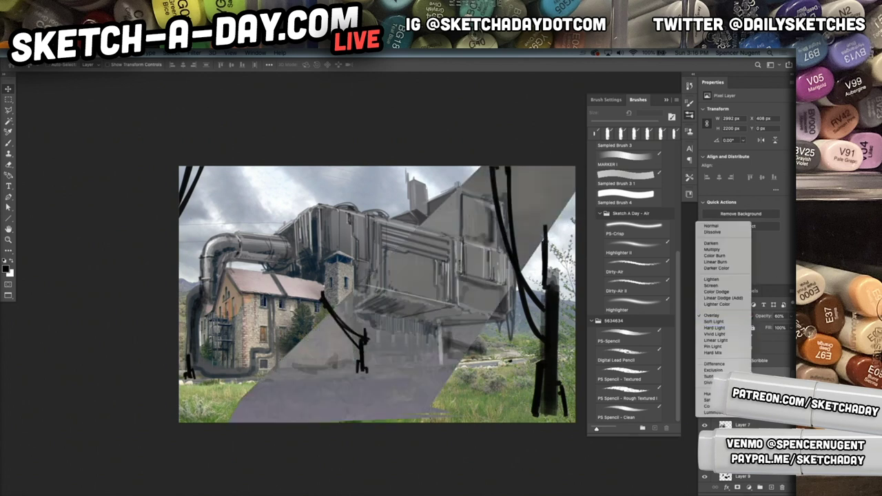
key(Escape)
scroll(745, 407, down, 1)
scroll(744, 407, down, 3)
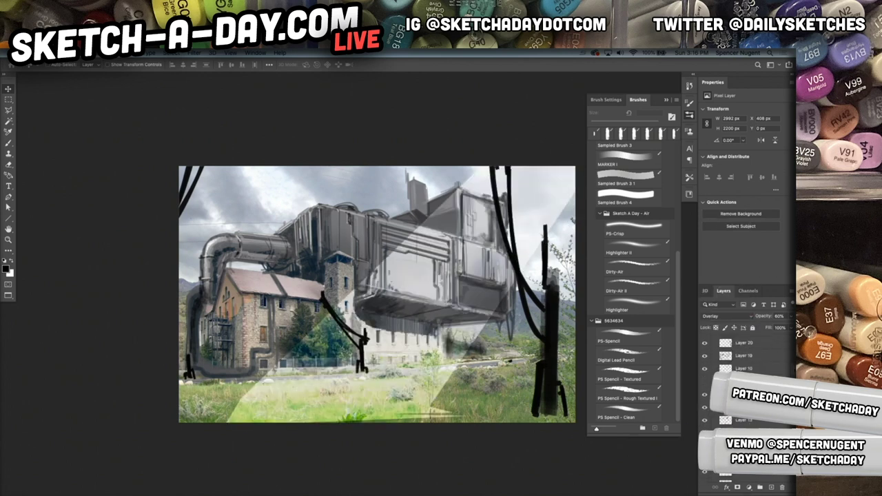
scroll(744, 406, up, 3)
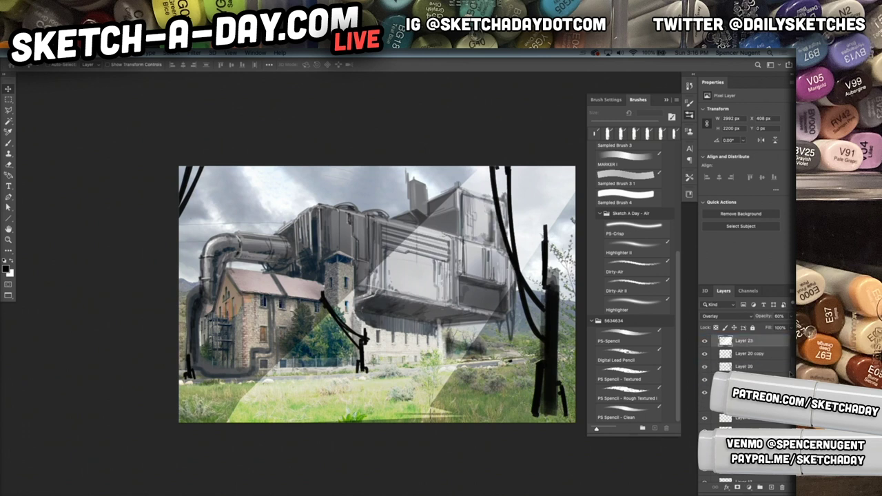
double_click(755, 416)
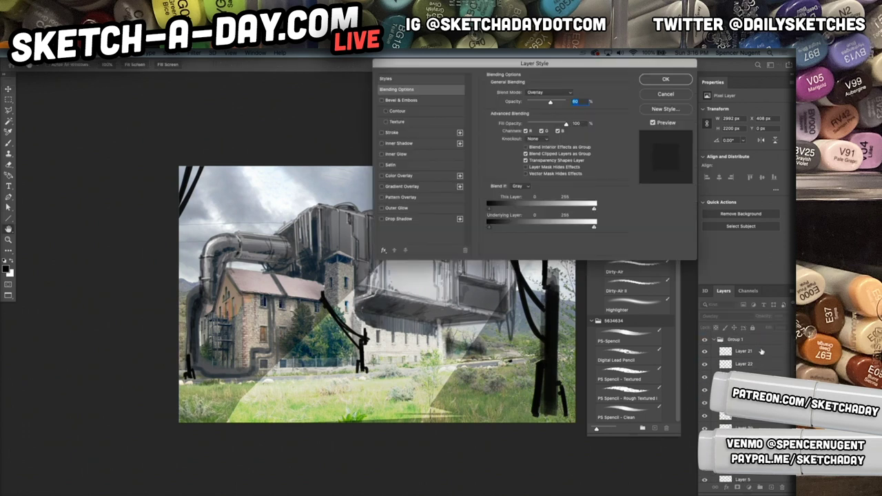
key(Return)
drag(755, 397, 758, 352)
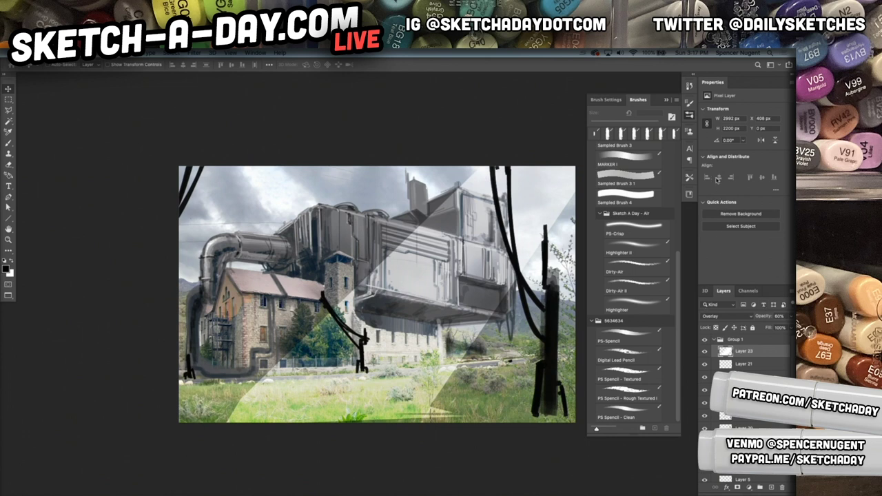
Step: Try the Soft Light blend mode at 100% opacity on the diagonal band's layer
click(724, 317)
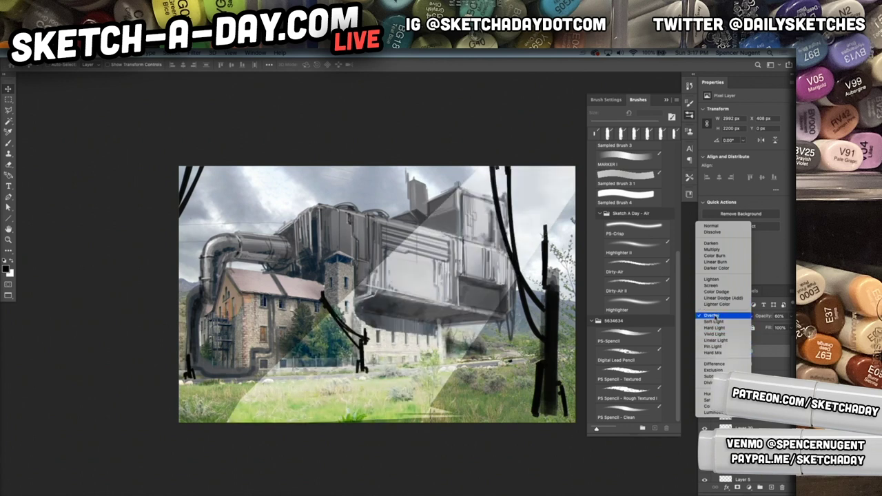
click(714, 322)
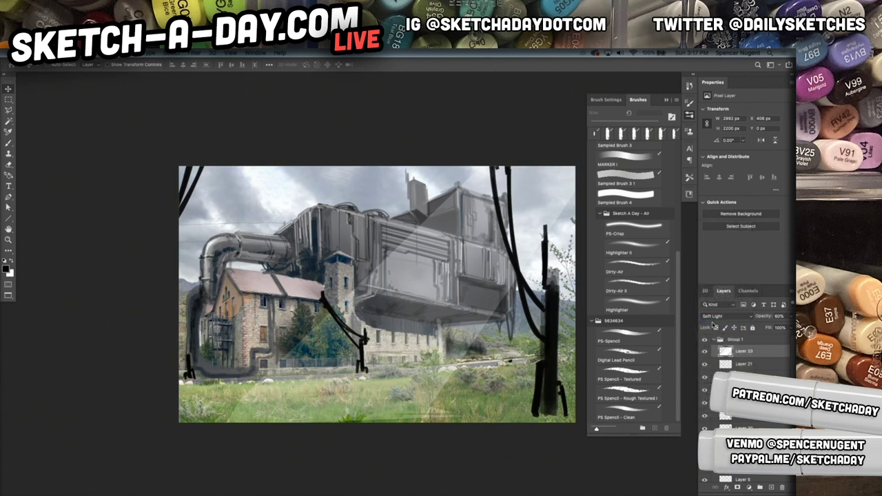
key(0)
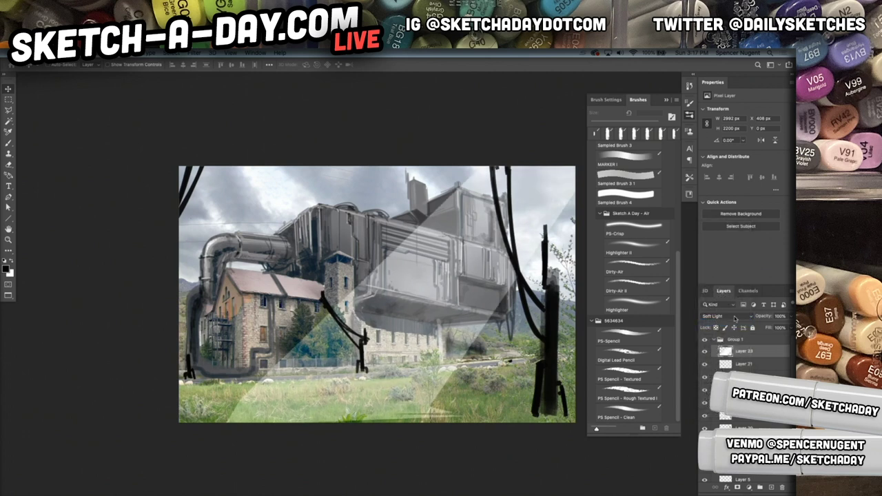
click(732, 316)
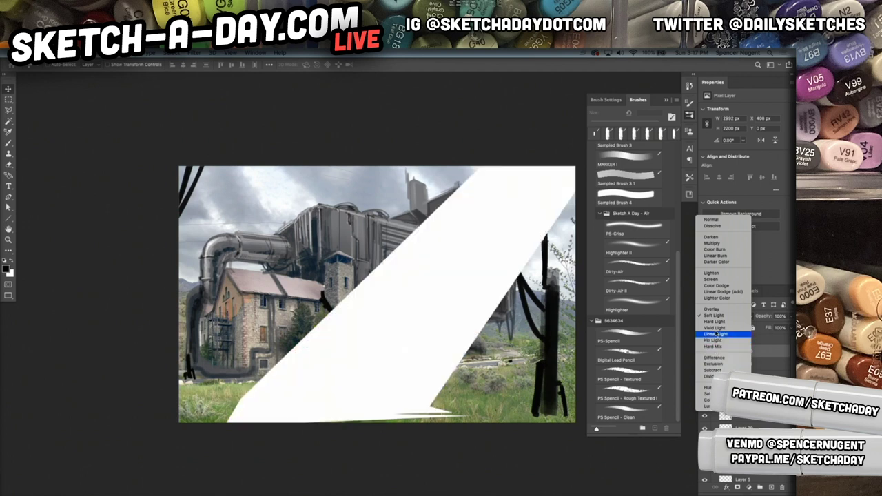
click(720, 317)
key(super+plus)
key(super+plus)
key(super+plus)
key(super+plus)
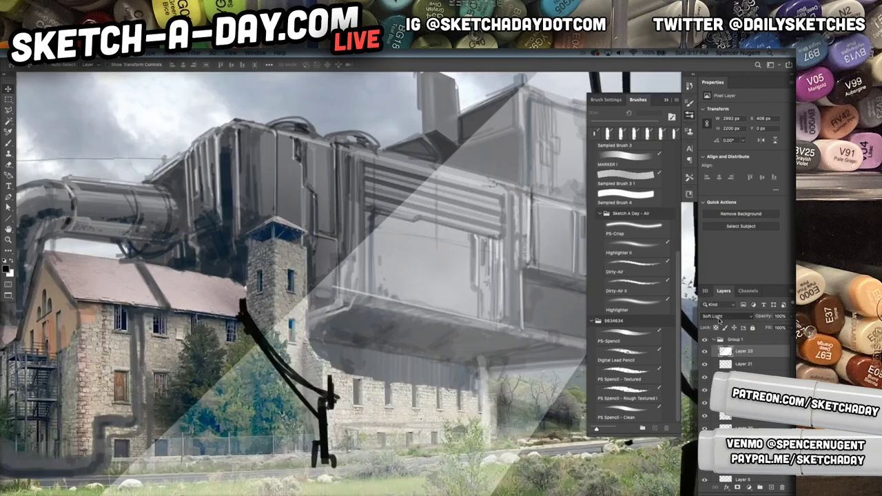
key(ctrl+minus)
key(ctrl+minus)
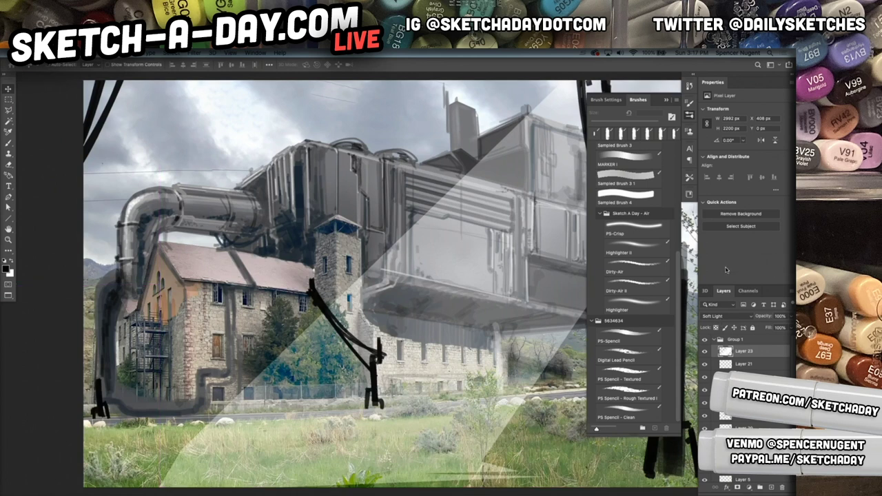
Step: Set the diagonal band's layer to Overlay at 50% opacity
click(737, 318)
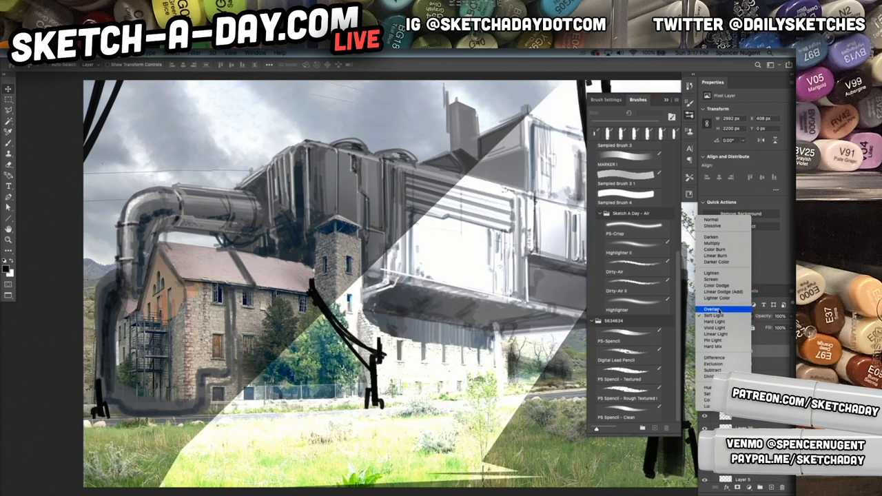
click(719, 310)
scroll(474, 360, down, 5)
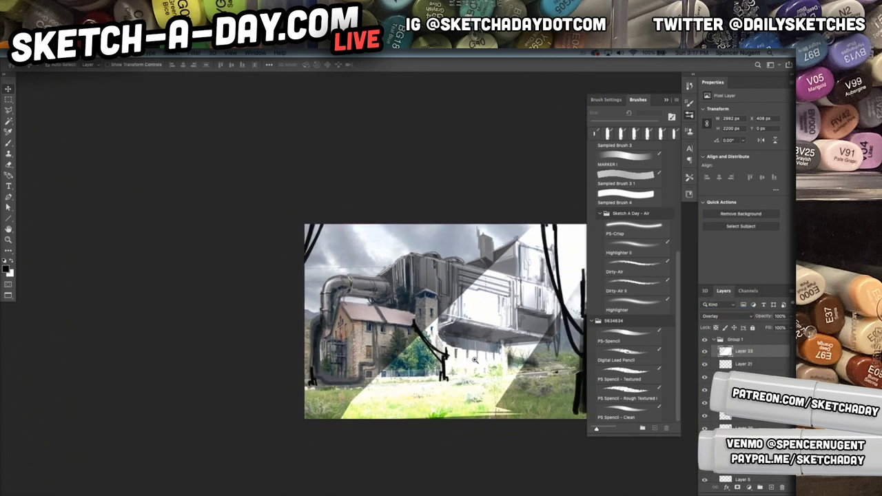
key(1)
key(5)
Step: Set the Eraser to the Soft Round brush from General Brushes at 460 px
key(b)
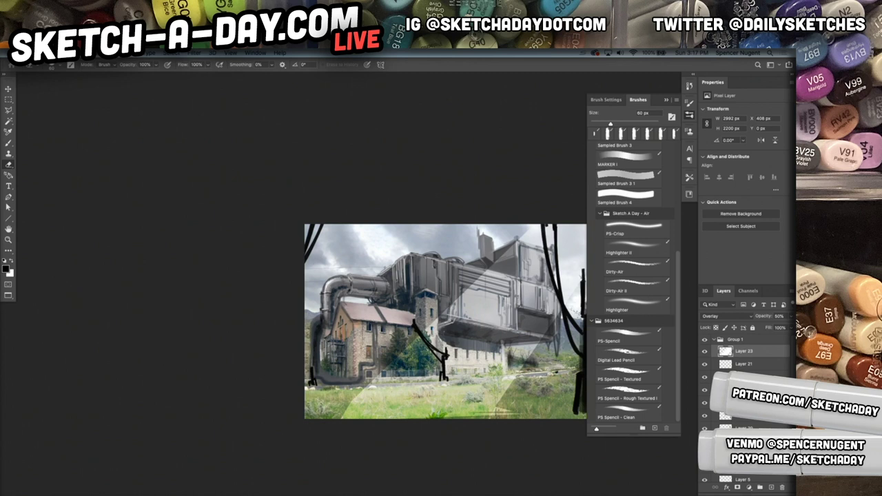
click(197, 53)
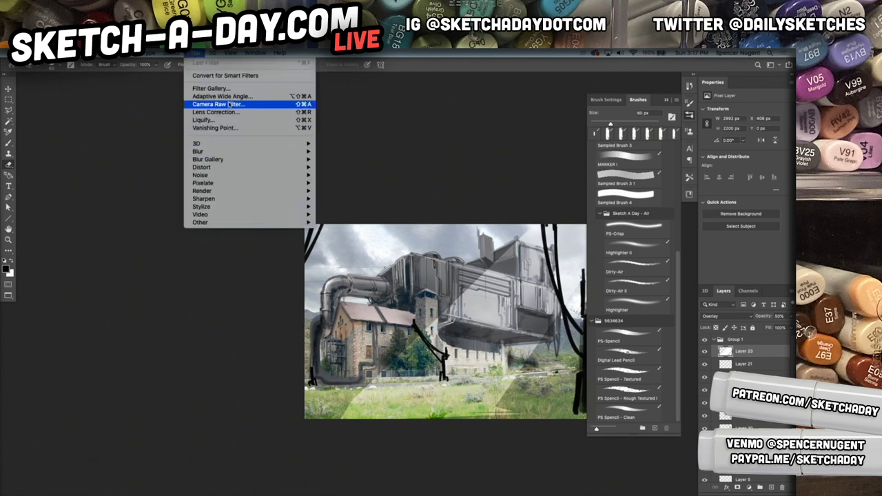
key(Escape)
right_click(488, 317)
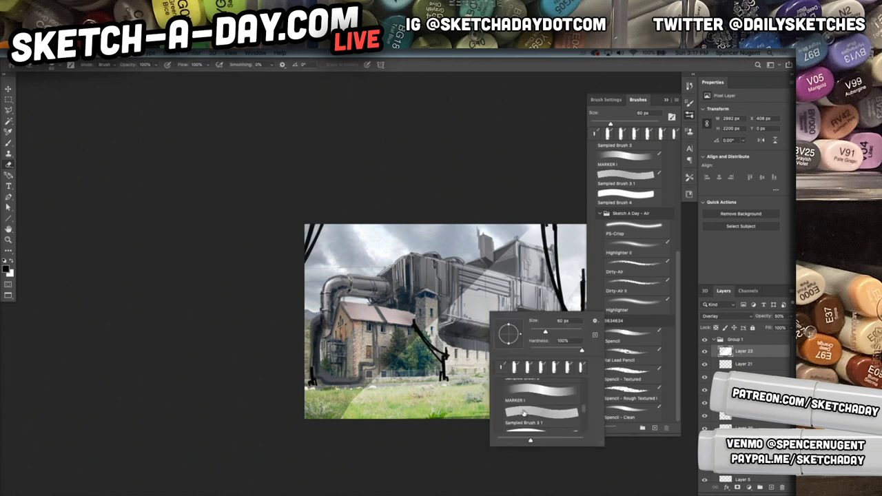
scroll(586, 412, up, 10)
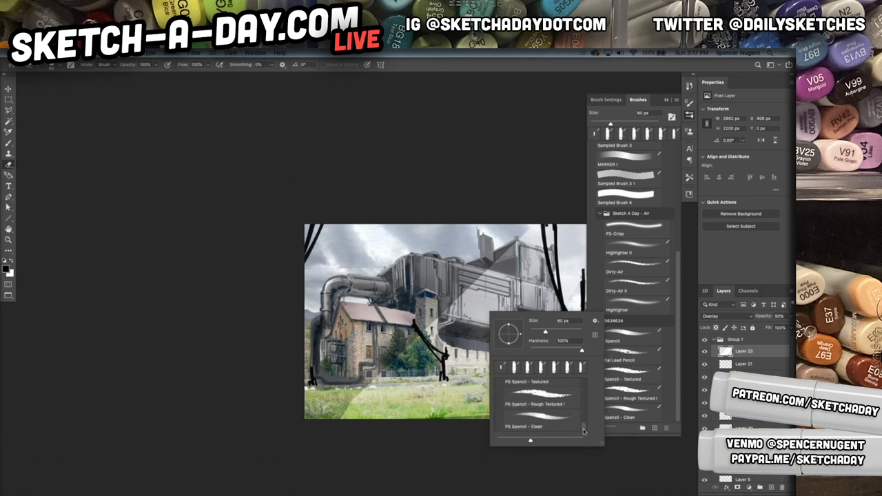
click(560, 397)
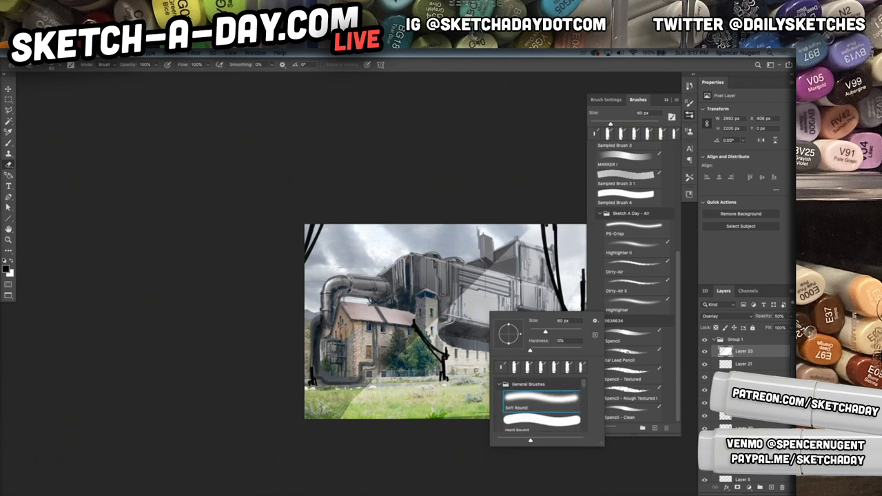
click(151, 262)
right_click(478, 356)
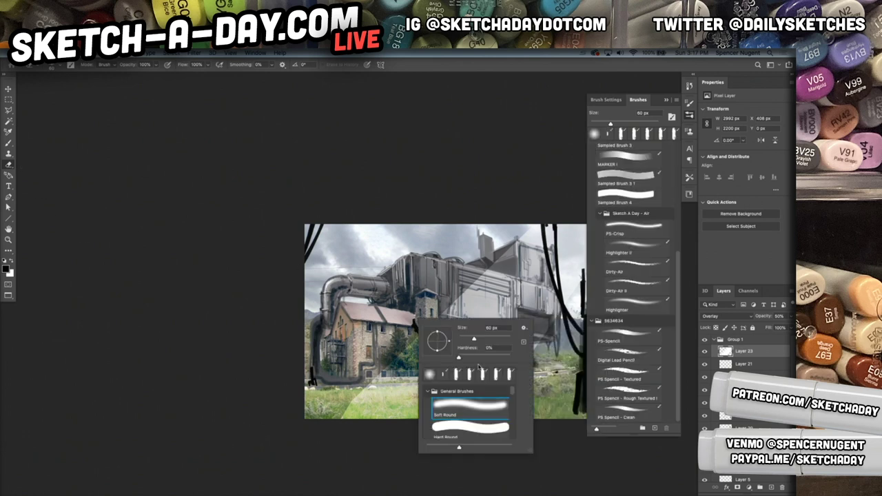
drag(488, 338, 505, 340)
Step: Erase softly along both long edges of the diagonal band so that it fades into the scene
drag(556, 208, 270, 449)
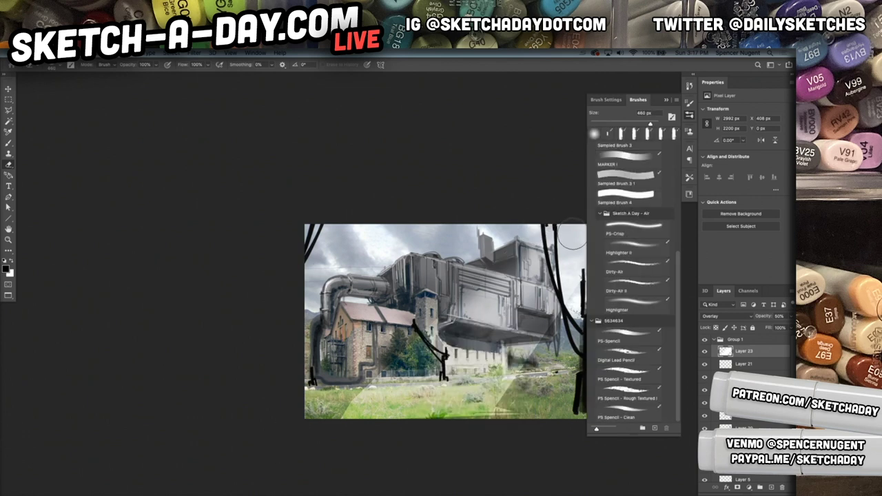
key(super+z)
drag(325, 430, 551, 201)
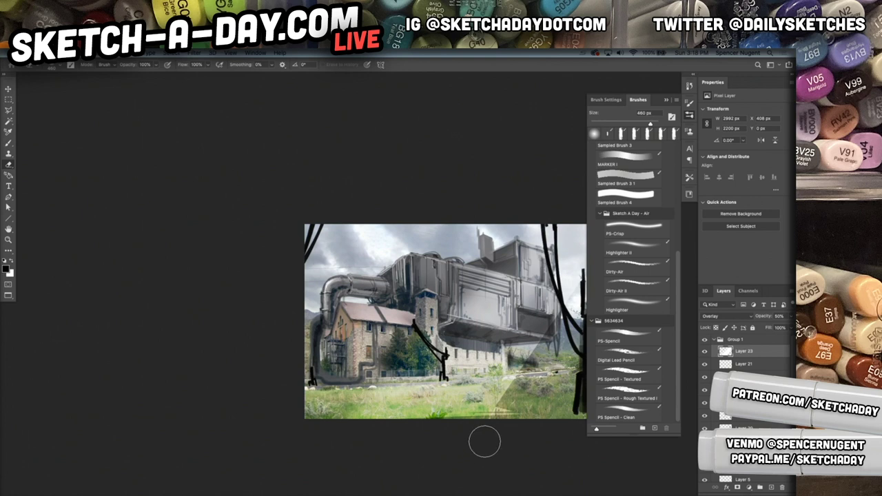
drag(485, 441, 590, 284)
drag(520, 432, 399, 392)
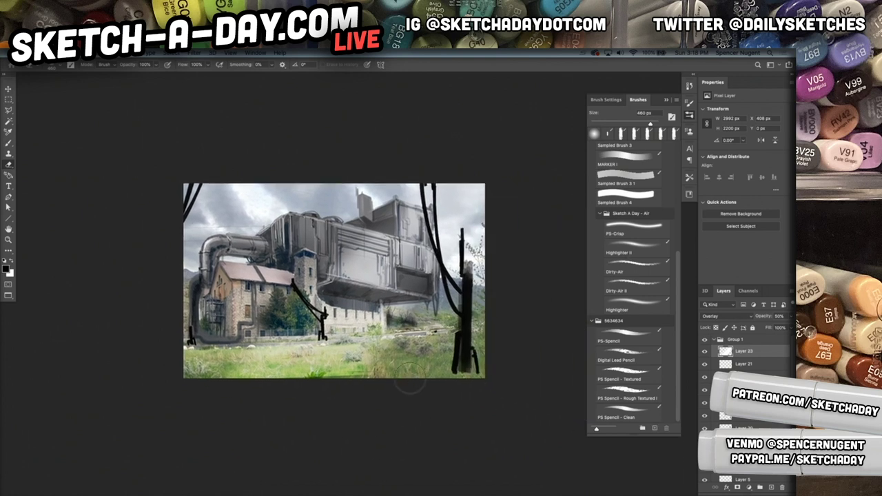
Step: Add a new layer above the light band and set the brush to Soft Round at 348 px
key(alt+shift+super+n)
key(b)
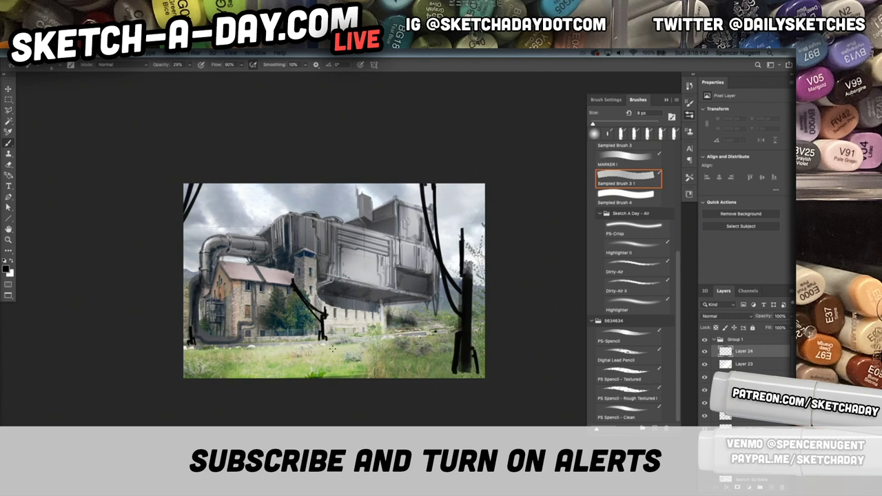
right_click(332, 348)
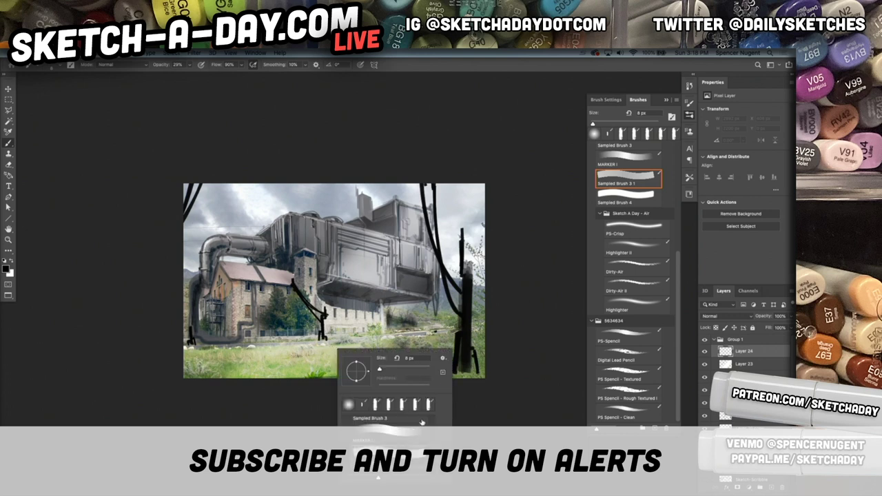
drag(433, 439, 432, 415)
click(349, 405)
drag(418, 371, 422, 371)
click(368, 316)
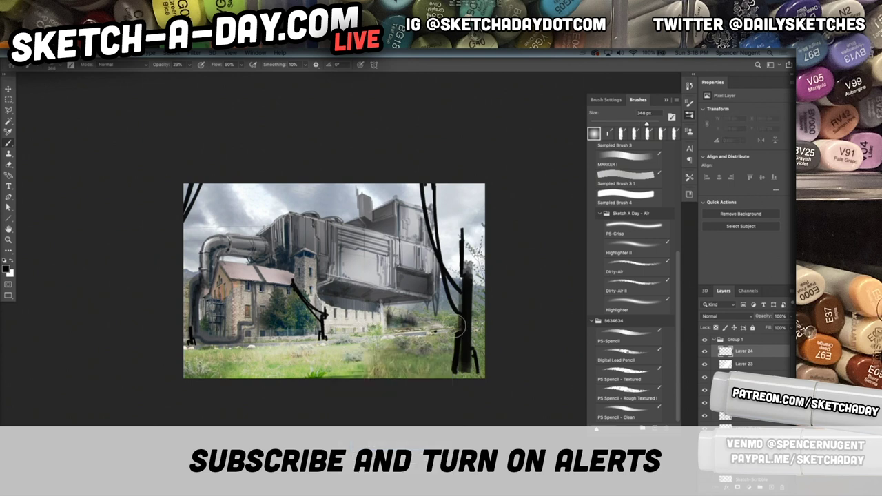
Step: Add a second new layer and dab one soft white spot over the machine beside the large pipe
key(x)
key(ctrl+shift+alt+n)
click(333, 323)
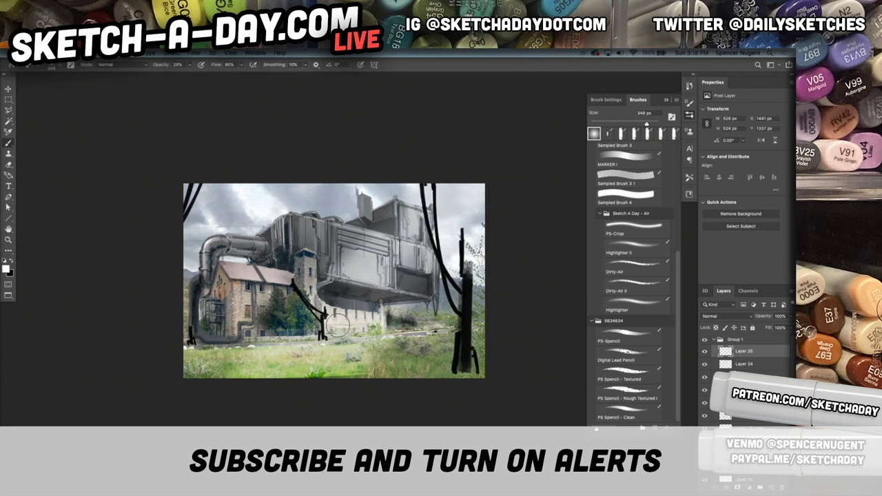
key(super+z)
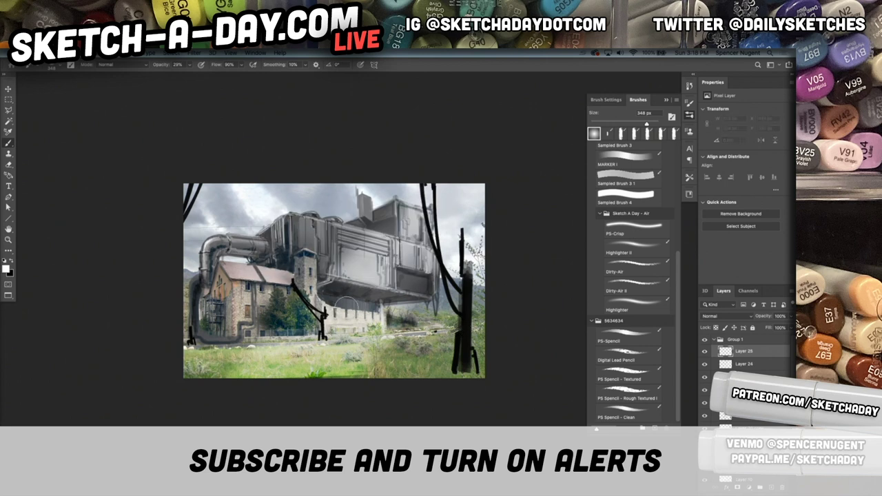
click(275, 242)
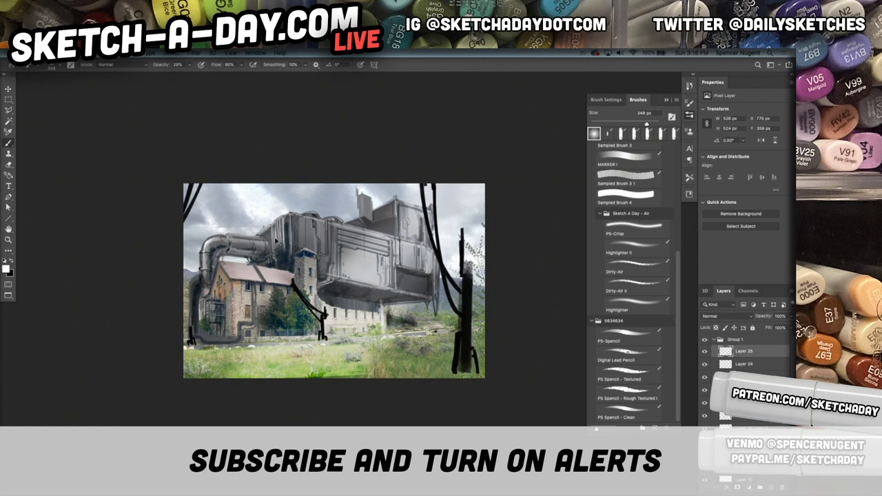
Step: Stretch the white spot horizontally to about 3047 px wide and move it down over the grass as ground haze
key(ctrl+t)
drag(299, 238, 521, 238)
drag(414, 245, 337, 359)
key(Return)
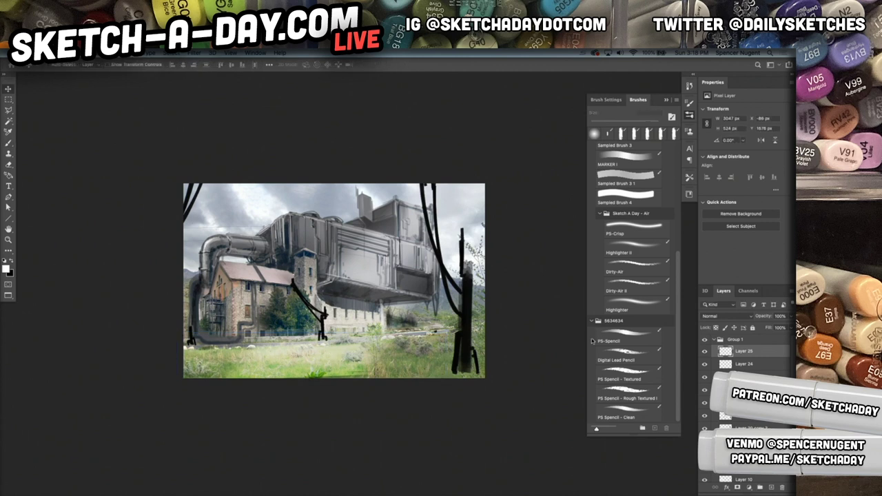
Step: Duplicate the haze layer, then rotate, enlarge and skew the copy into a wide diagonal glow along the light beam
key(super+j)
key(super+t)
drag(436, 311, 342, 226)
drag(348, 305, 441, 181)
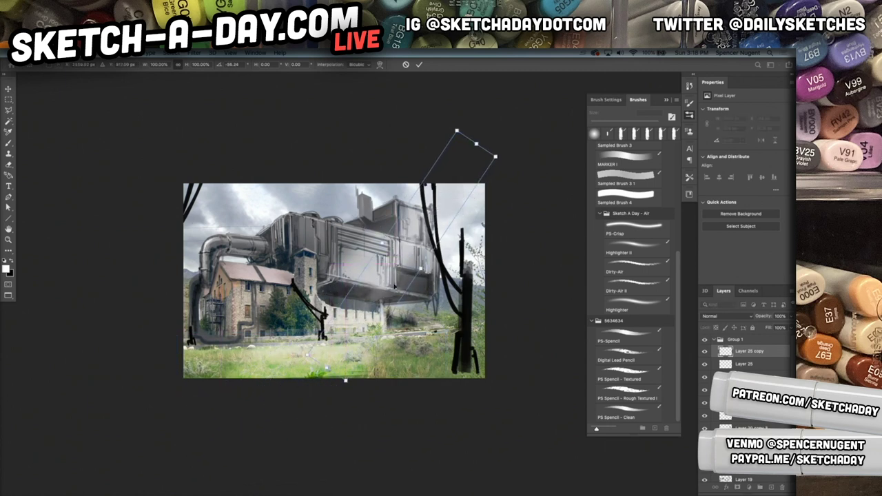
drag(327, 367, 328, 369)
drag(423, 269, 428, 272)
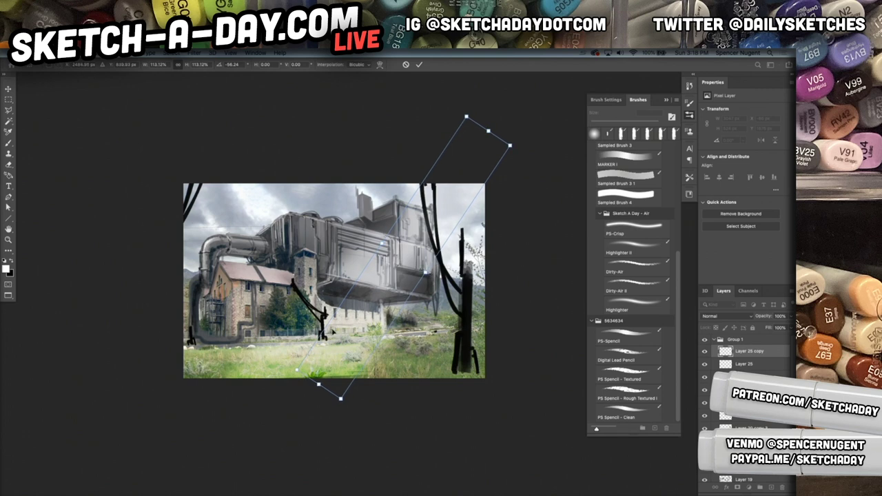
drag(296, 371, 259, 357)
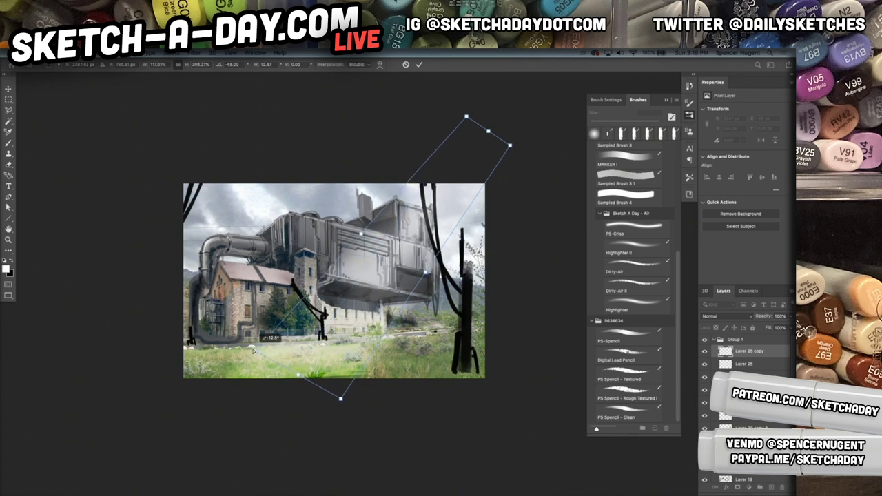
drag(473, 123, 511, 125)
key(Return)
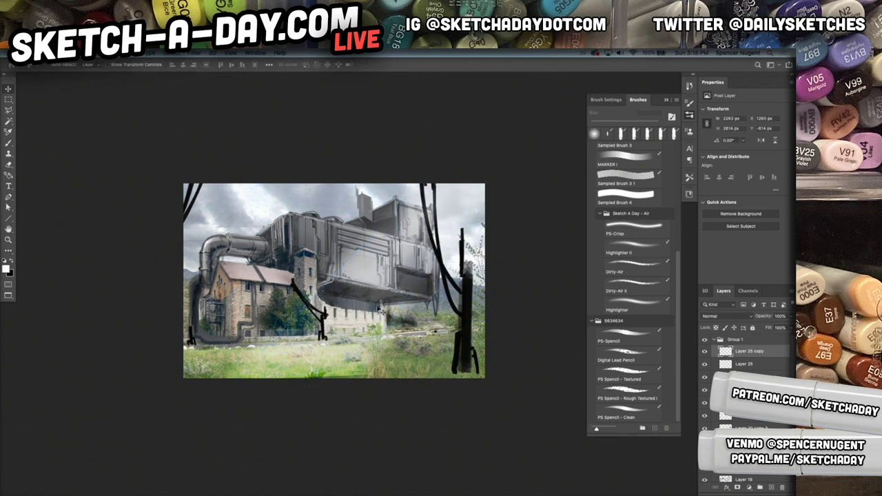
mouse_move(375, 314)
mouse_down()
mouse_move(387, 298)
mouse_move(462, 293)
mouse_up()
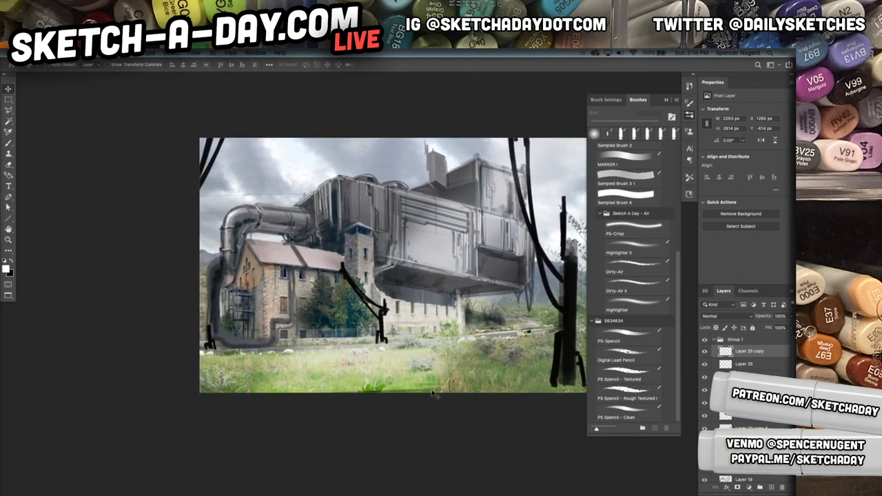
drag(468, 365, 462, 379)
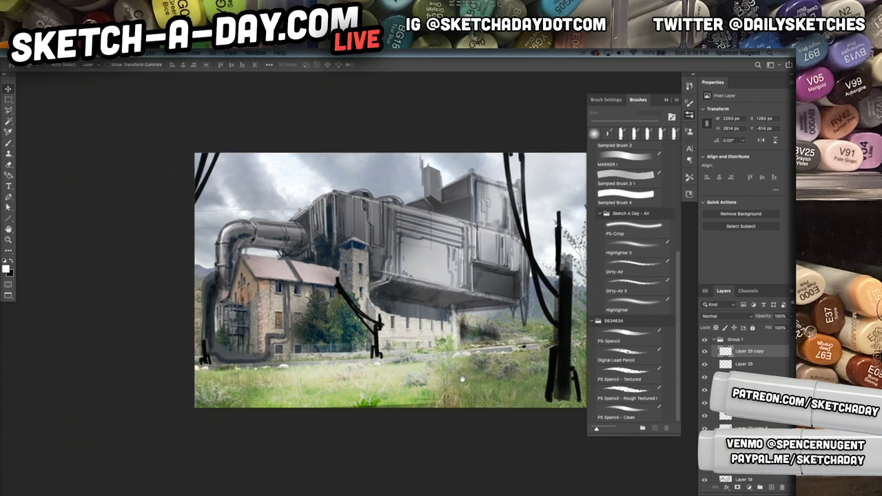
Step: Crop the canvas to a shorter, wider frame that trims the foreground grass and keeps the machine and stone building
scroll(465, 352, down, 5)
key(c)
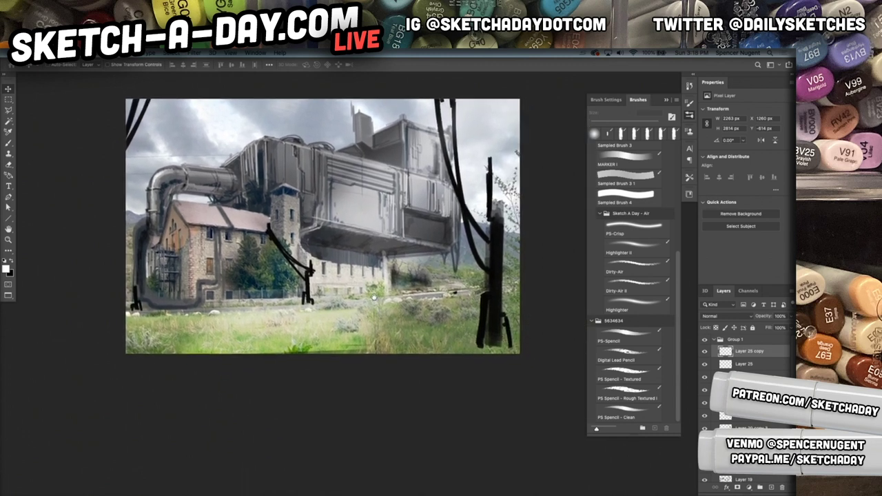
drag(332, 344, 332, 319)
key(Return)
drag(332, 357, 332, 338)
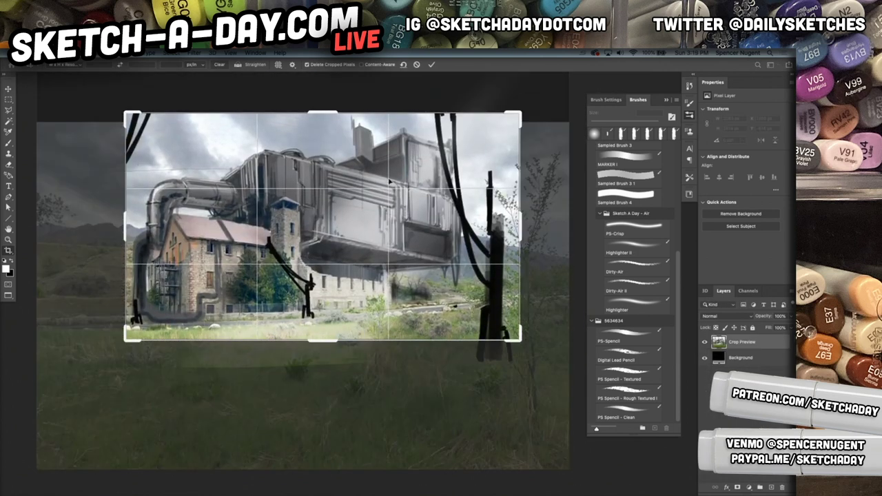
mouse_move(313, 112)
mouse_down()
mouse_move(315, 123)
mouse_move(314, 112)
mouse_up()
key(Return)
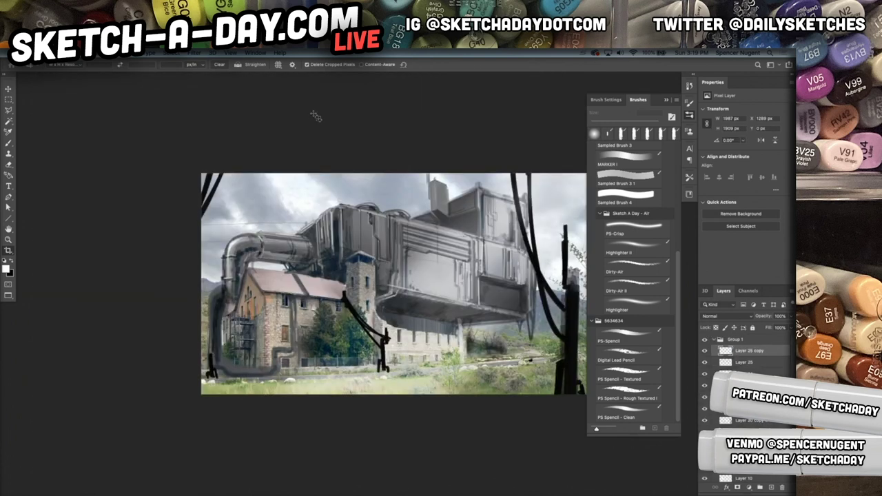
Step: Sample a dark blue-grey paint colour from the machine's shadow beside the stone tower
drag(395, 267, 257, 228)
key(b)
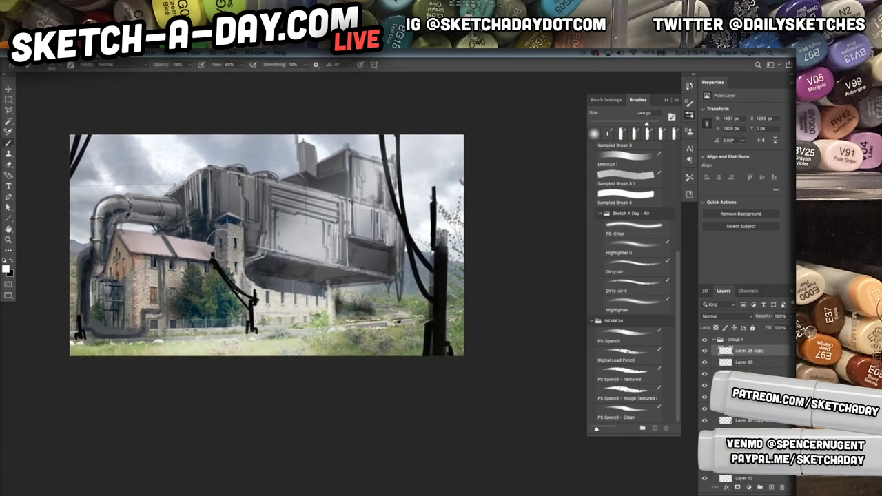
key(i)
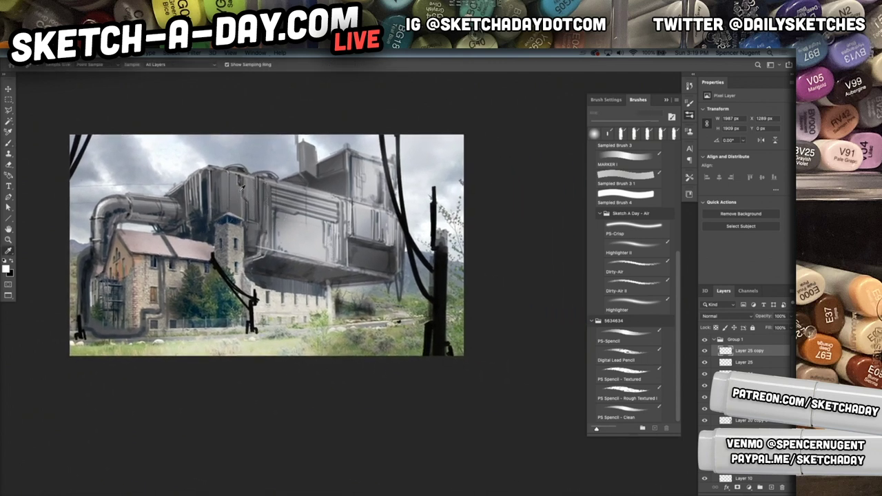
click(199, 222)
scroll(298, 234, up, 6)
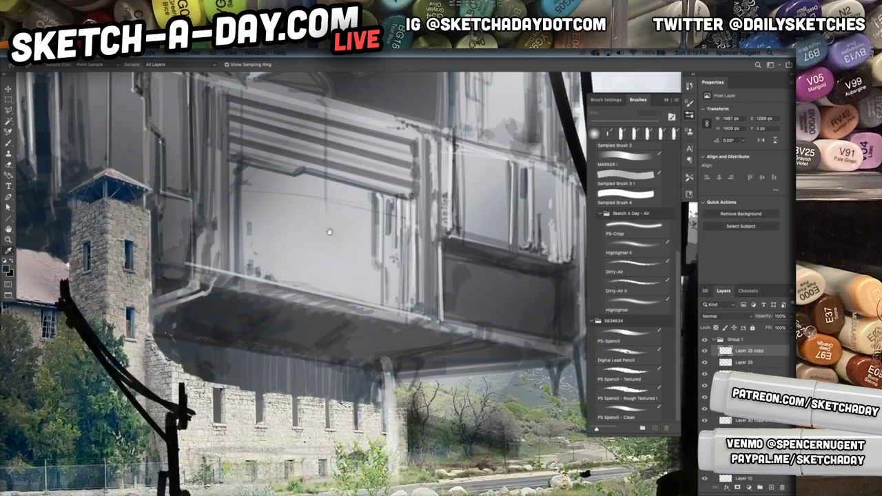
drag(330, 233, 308, 291)
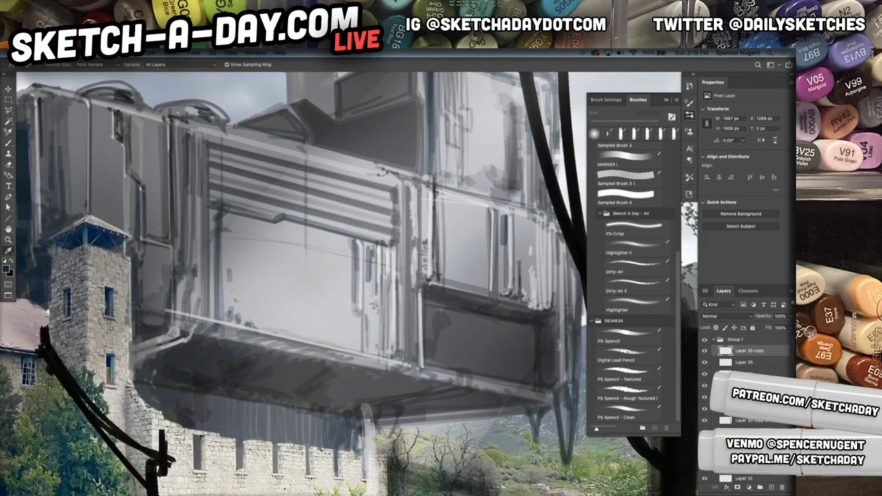
Step: Check the light and haze layers at the top of Group 1, group them together and name the group Light
click(759, 425)
click(705, 351)
click(705, 351)
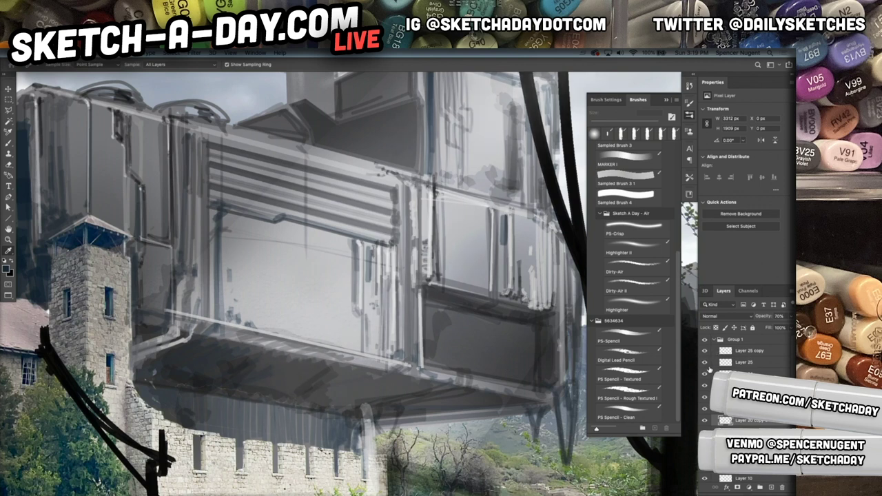
click(704, 385)
click(704, 385)
click(750, 360)
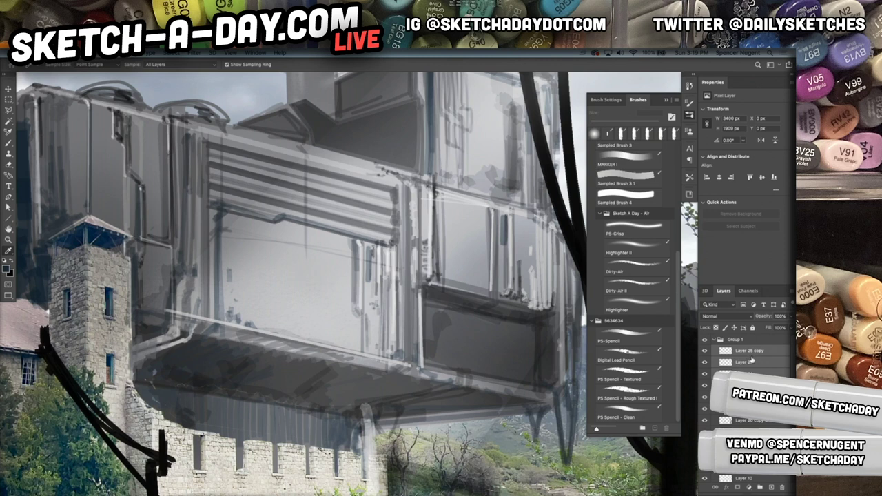
click(754, 386)
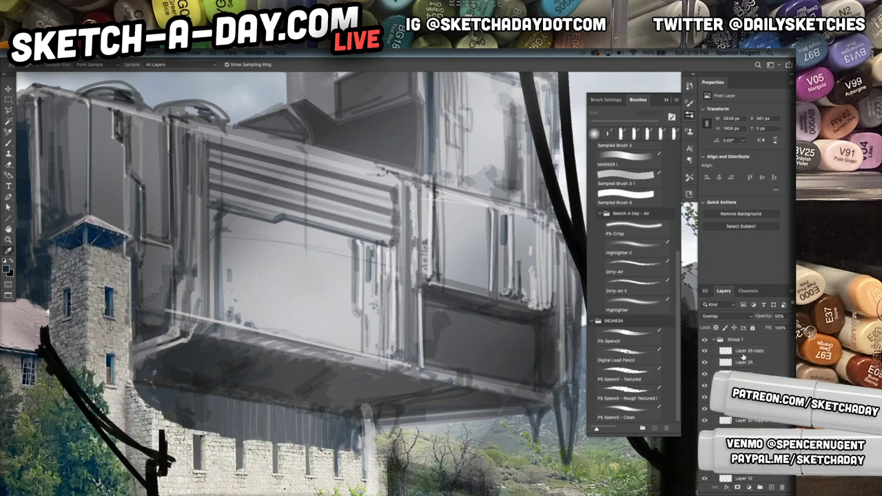
click(751, 352)
key(ctrl+g)
key(t)
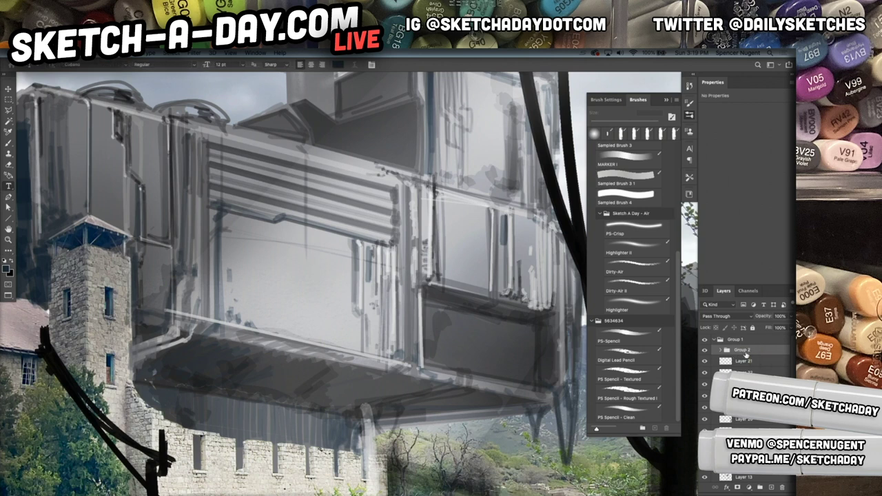
double_click(744, 352)
text(Light)
click(706, 351)
click(707, 351)
Step: Add a new layer directly below the Light group and activate the Brush tool
click(741, 362)
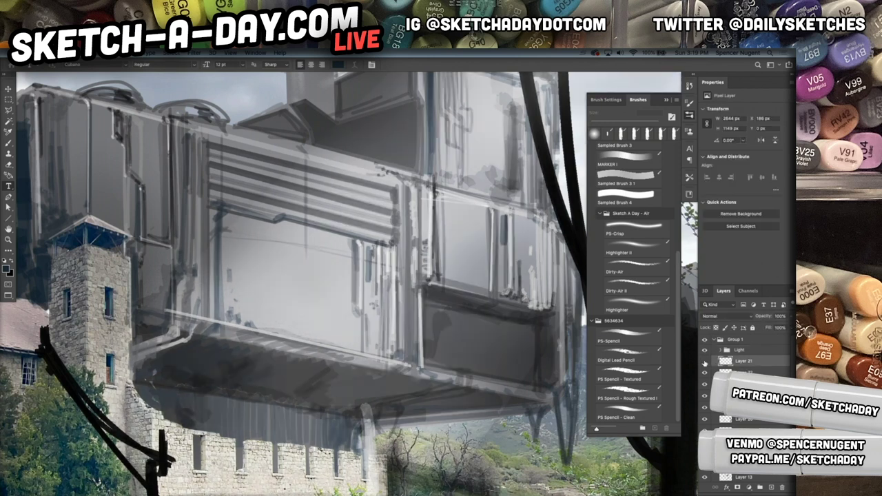
click(705, 362)
click(706, 362)
click(771, 487)
right_click(322, 299)
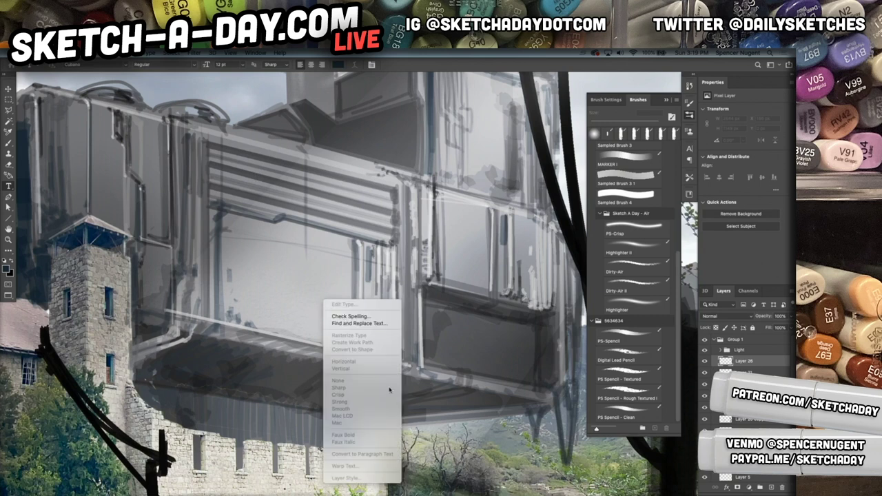
key(Escape)
key(b)
right_click(372, 340)
drag(467, 416, 464, 462)
scroll(444, 436, up, 6)
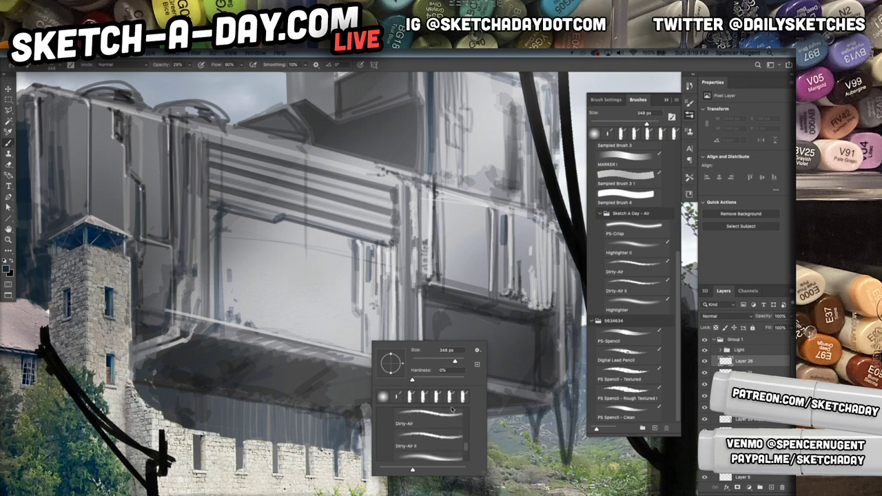
click(437, 438)
drag(337, 301, 319, 331)
key(ctrl+z)
right_click(408, 353)
click(416, 384)
key(Escape)
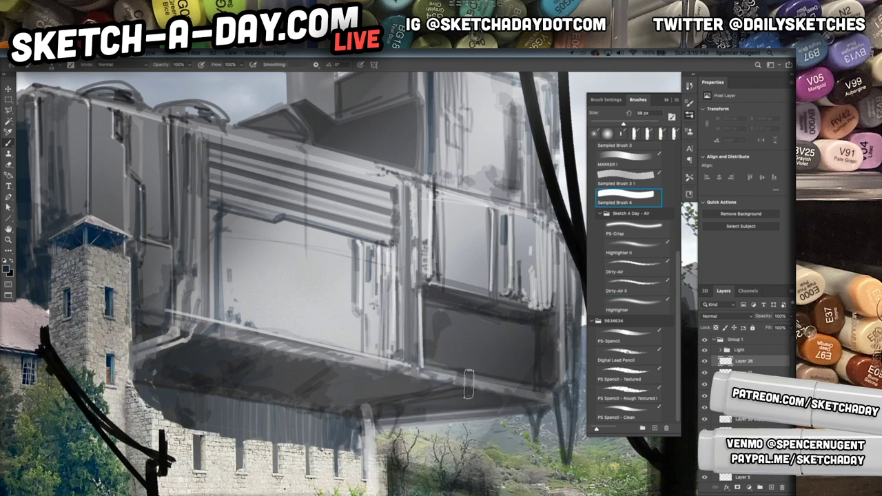
right_click(464, 405)
drag(560, 463, 562, 442)
scroll(562, 442, up, 5)
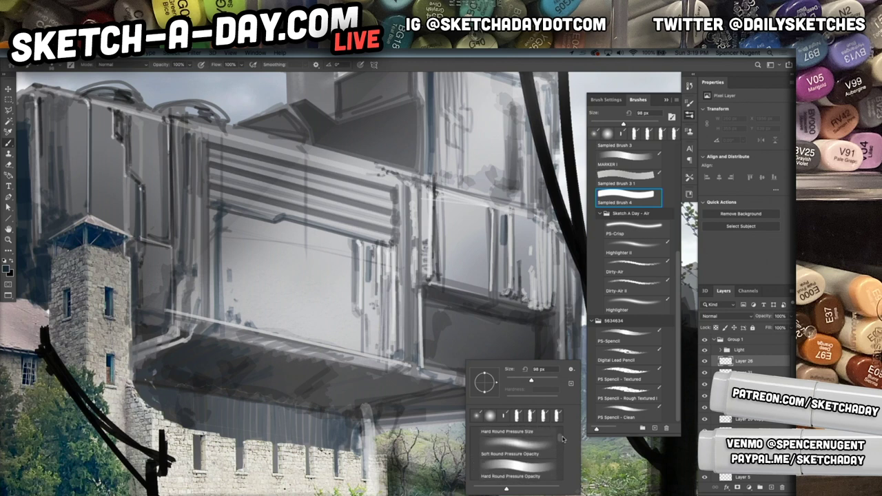
scroll(563, 448, down, 3)
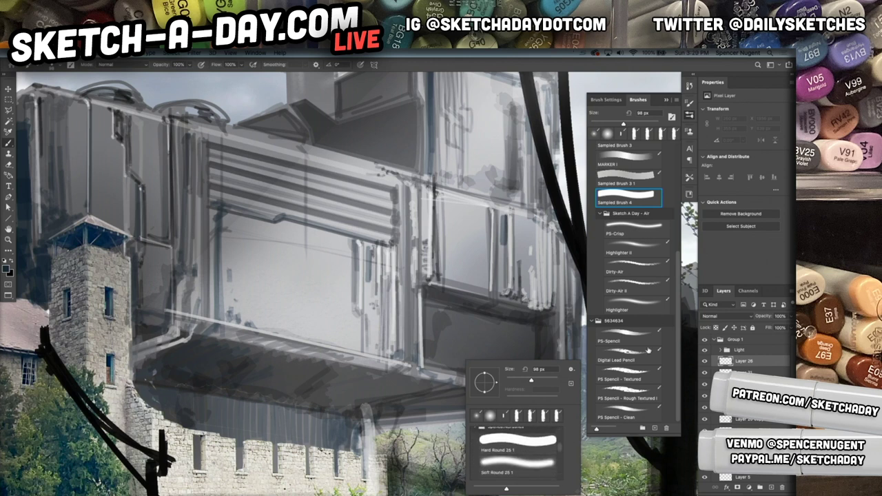
click(679, 300)
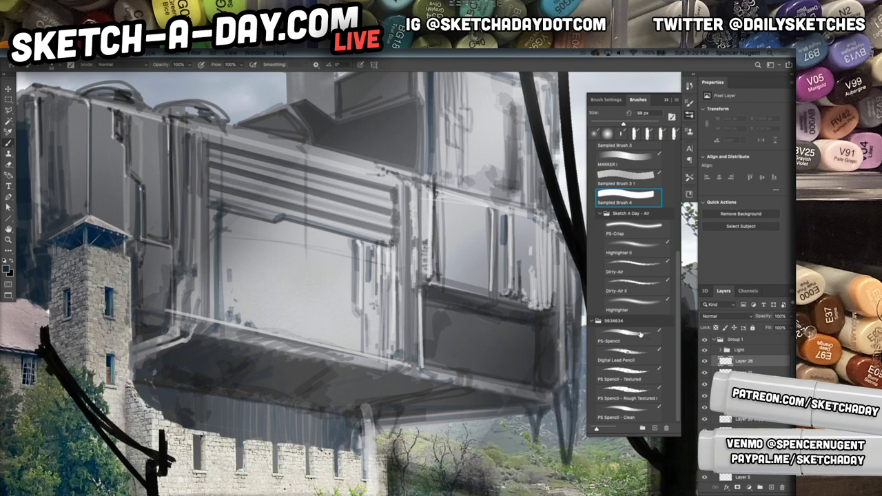
Step: Choose the Dirty-Air II brush, set its size to 460 px and undo the test stroke on the front panel
click(644, 284)
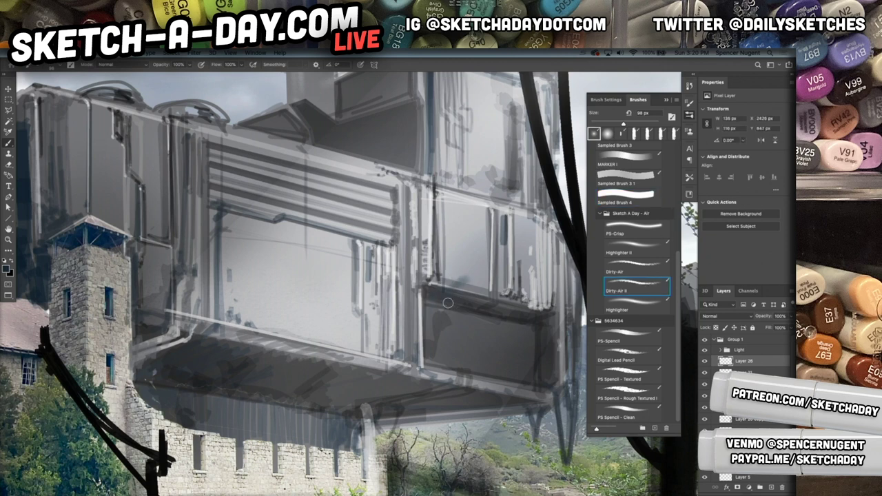
right_click(483, 283)
click(473, 314)
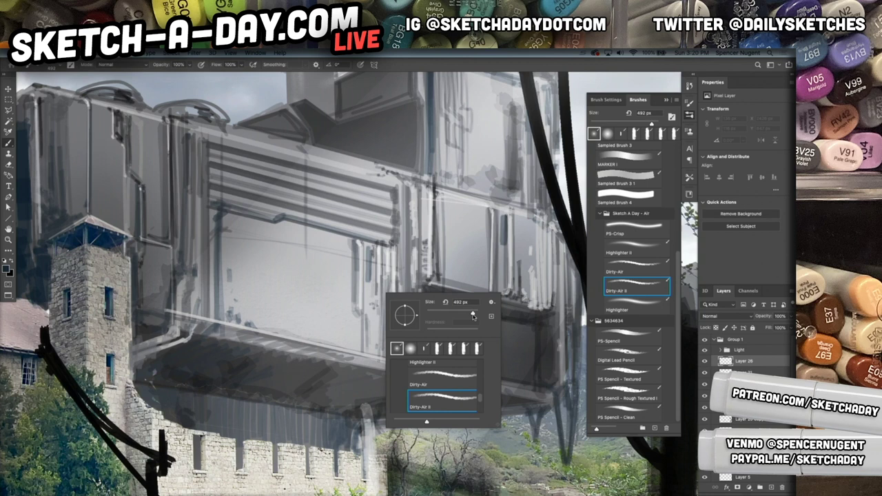
mouse_move(355, 315)
mouse_down()
mouse_move(345, 338)
mouse_move(299, 329)
mouse_up()
key(ctrl+z)
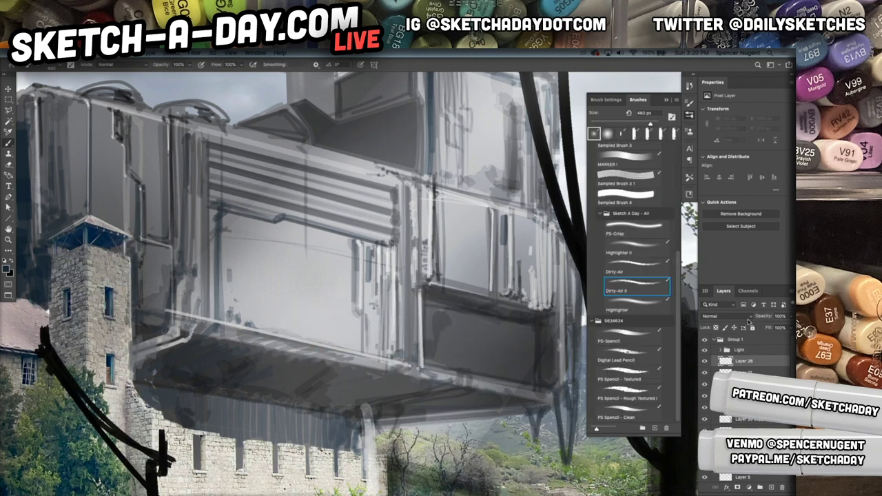
Step: Set the layer to Multiply and the brush to 30% opacity, and grime the machine's front panel, tower-side flank and underside
click(749, 316)
click(724, 340)
key(3)
mouse_move(253, 314)
mouse_down()
mouse_move(292, 331)
mouse_move(234, 284)
mouse_move(321, 331)
mouse_up()
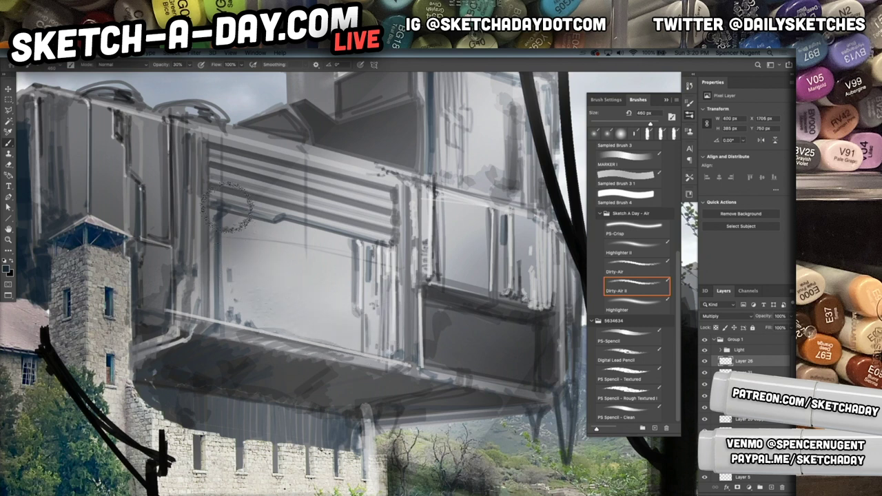
mouse_move(237, 283)
mouse_down()
mouse_move(237, 309)
mouse_move(202, 302)
mouse_up()
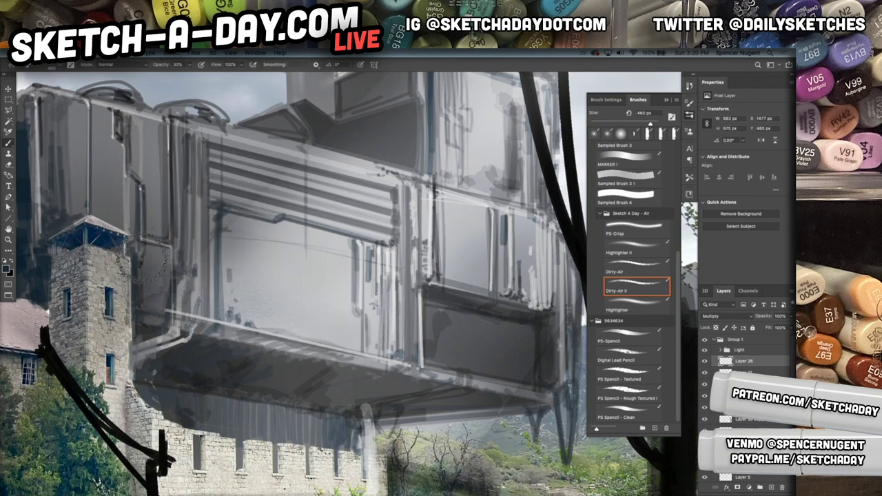
mouse_move(143, 262)
mouse_down()
mouse_move(82, 158)
mouse_move(119, 203)
mouse_move(107, 157)
mouse_up()
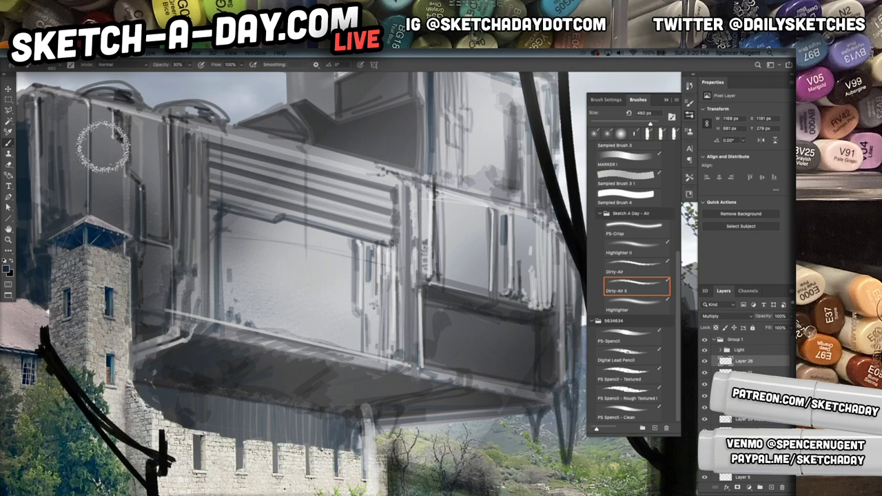
mouse_move(264, 369)
mouse_down()
mouse_move(180, 389)
mouse_move(272, 438)
mouse_move(148, 408)
mouse_move(125, 383)
mouse_move(100, 438)
mouse_move(125, 395)
mouse_up()
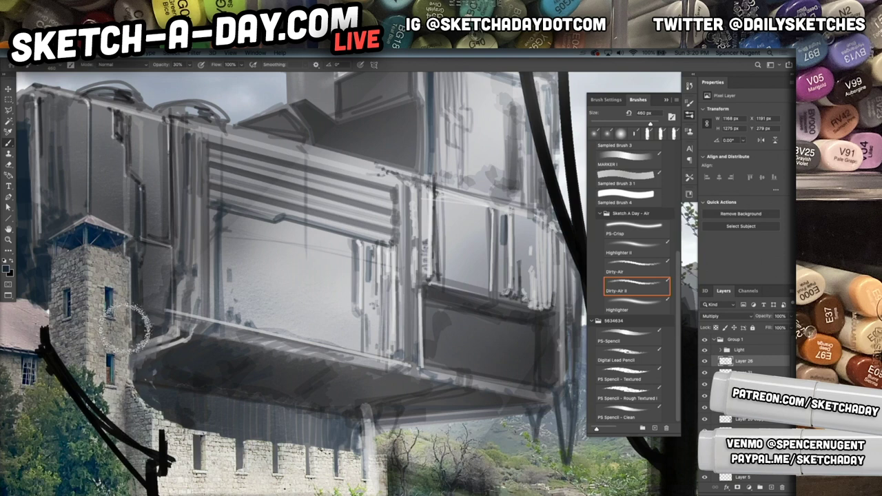
scroll(210, 403, down, 4)
mouse_move(214, 348)
mouse_down()
mouse_move(223, 376)
mouse_move(277, 366)
mouse_up()
drag(303, 323, 303, 376)
key(super+z)
key(super+z)
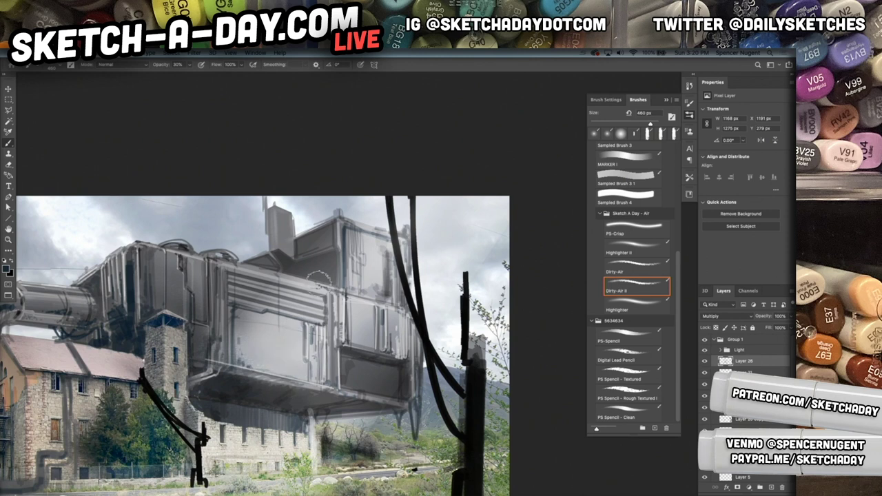
Step: Reduce the brush to 250 px, switch to black and darken the large front panel's edges with gritty vertical strokes
key(bracketleft)
key(bracketleft)
key(bracketleft)
drag(302, 321, 306, 352)
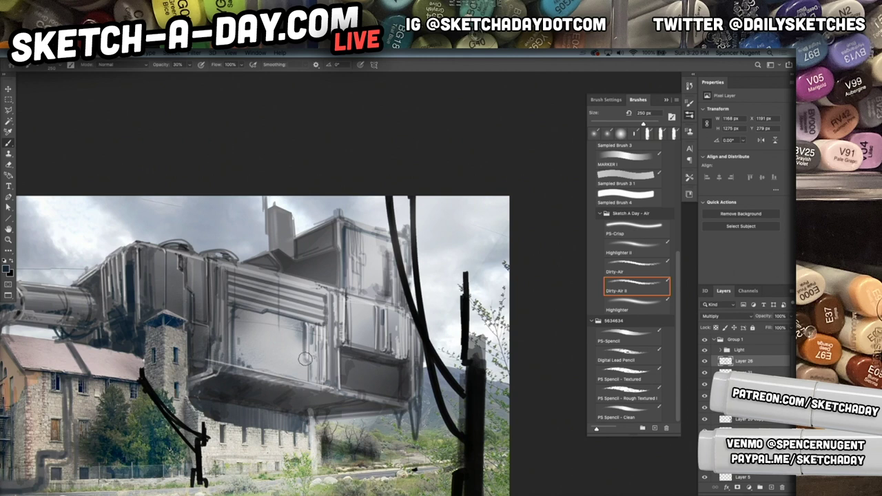
key(x)
drag(301, 343, 312, 383)
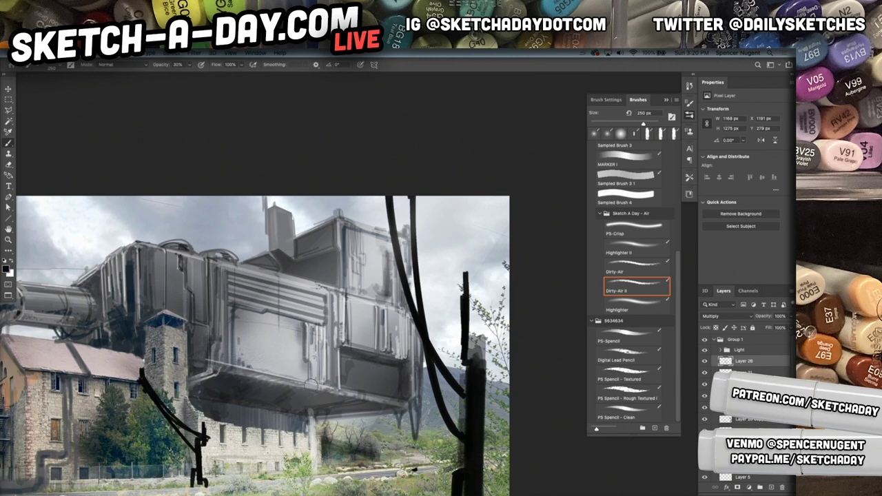
mouse_move(324, 344)
mouse_down()
mouse_move(324, 386)
mouse_move(309, 384)
mouse_up()
mouse_move(300, 316)
mouse_down()
mouse_move(293, 377)
mouse_move(278, 377)
mouse_move(290, 379)
mouse_up()
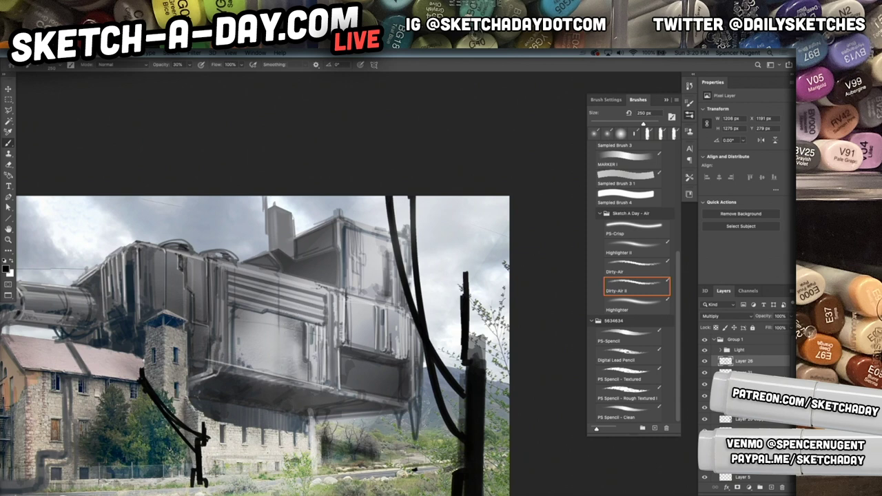
Step: Extend the dirty black shading over the machine's upper block and the dark recess beneath it
mouse_move(351, 304)
mouse_down()
mouse_move(356, 349)
mouse_move(386, 357)
mouse_move(290, 367)
mouse_up()
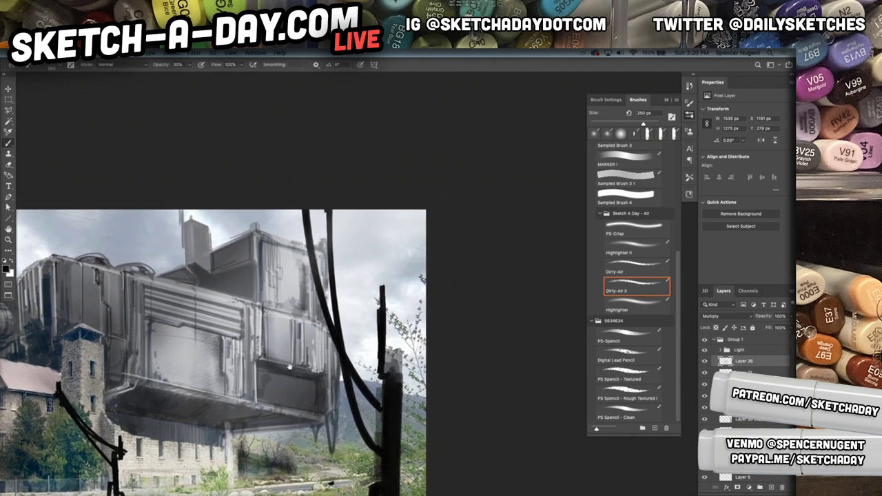
mouse_move(266, 237)
mouse_down()
mouse_move(271, 249)
mouse_move(284, 241)
mouse_move(297, 248)
mouse_move(320, 297)
mouse_move(310, 314)
mouse_move(330, 367)
mouse_up()
drag(307, 397, 366, 342)
drag(298, 374, 336, 356)
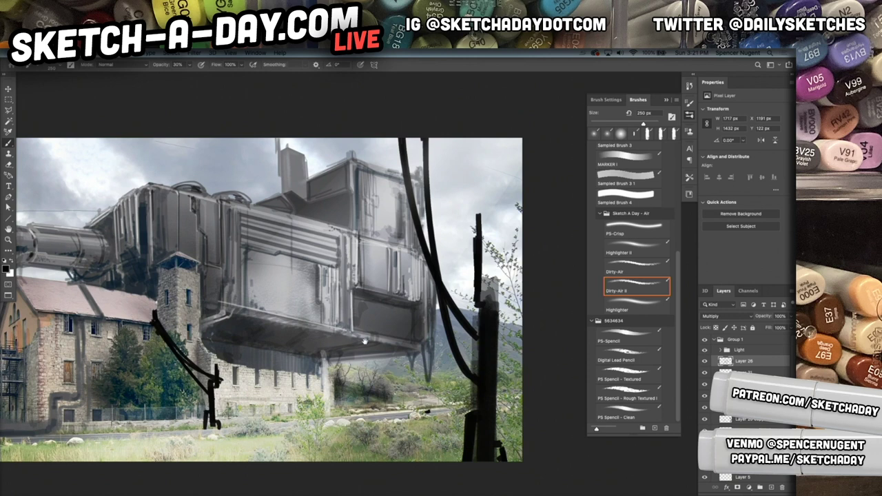
Step: Paint dark shading strokes with the 250 px Dirty-Air II brush over the machine's front section and the vertical pipe beside the building
drag(373, 335, 407, 343)
drag(371, 305, 412, 322)
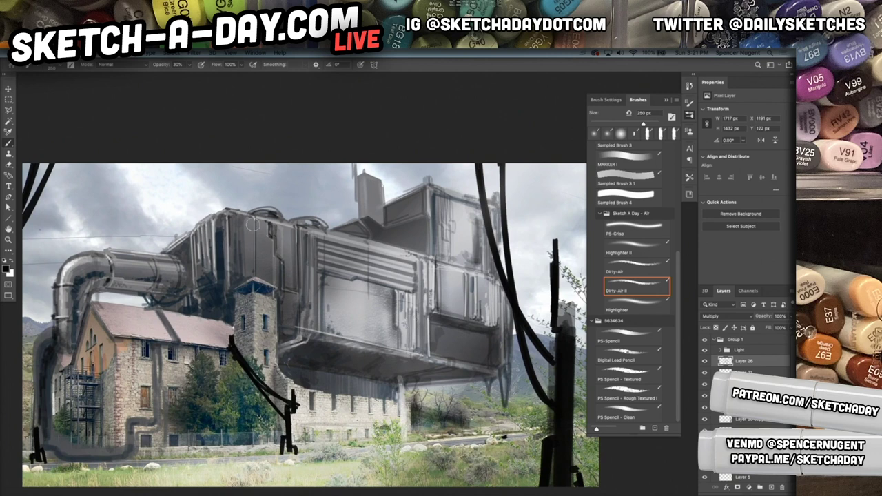
drag(243, 229, 249, 282)
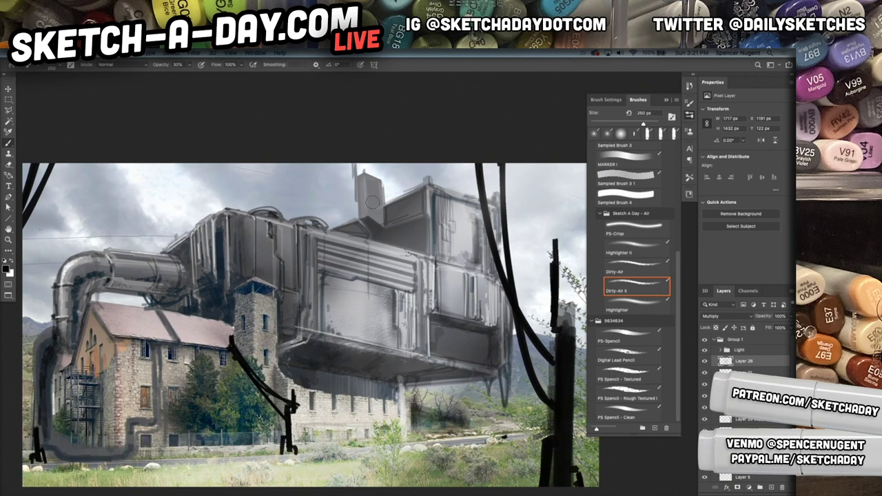
mouse_move(195, 240)
mouse_down()
mouse_move(205, 288)
mouse_move(294, 309)
mouse_up()
mouse_move(195, 280)
mouse_down()
mouse_move(180, 312)
mouse_move(197, 282)
mouse_move(179, 348)
mouse_move(175, 292)
mouse_move(175, 358)
mouse_move(170, 316)
mouse_move(150, 359)
mouse_up()
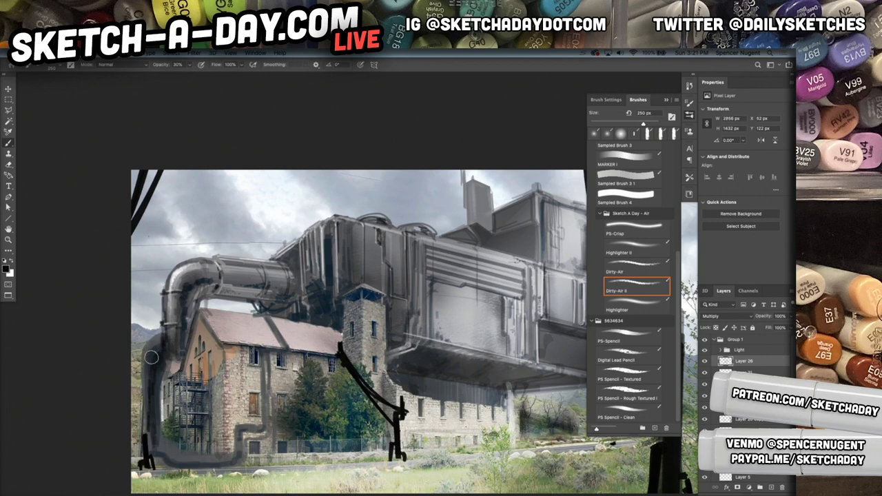
Step: Add a new layer and brush white highlights at 125 px along the vertical pipe and the machine's front section
key(x)
key(ctrl+shift+n)
key(Return)
mouse_move(158, 343)
mouse_down()
mouse_move(147, 372)
mouse_move(154, 343)
mouse_move(147, 444)
mouse_up()
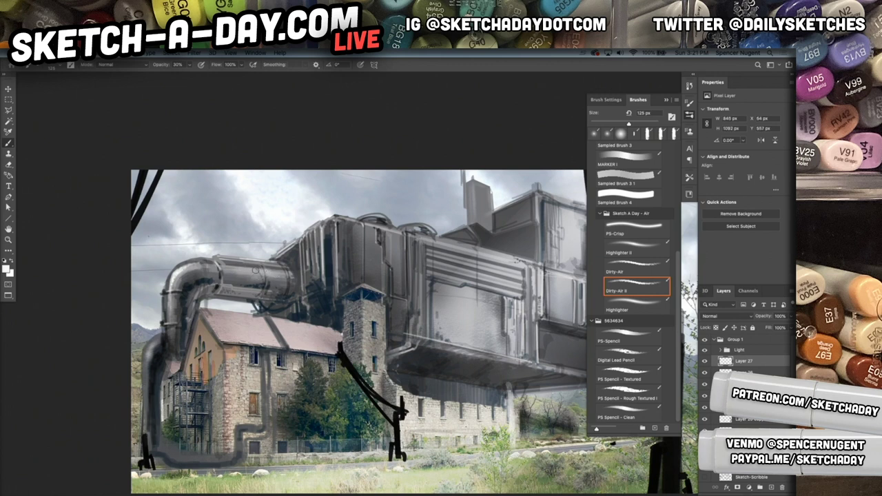
drag(329, 234, 331, 308)
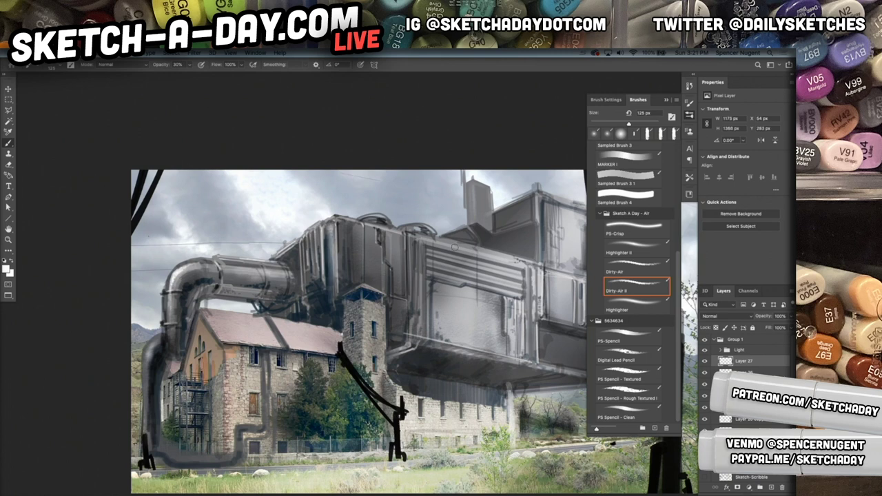
Step: Brush thin white highlights onto the machine's side panels and the upper box
drag(413, 241, 412, 293)
drag(421, 249, 422, 279)
drag(536, 313, 434, 283)
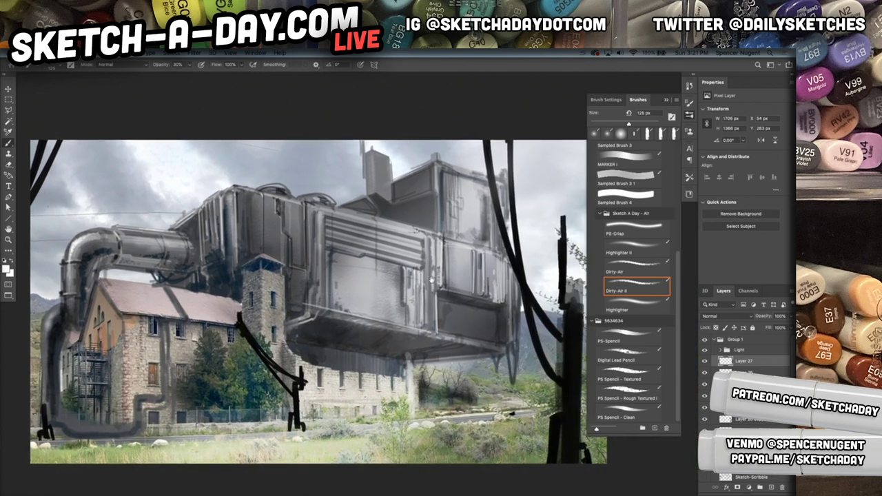
drag(433, 168, 432, 196)
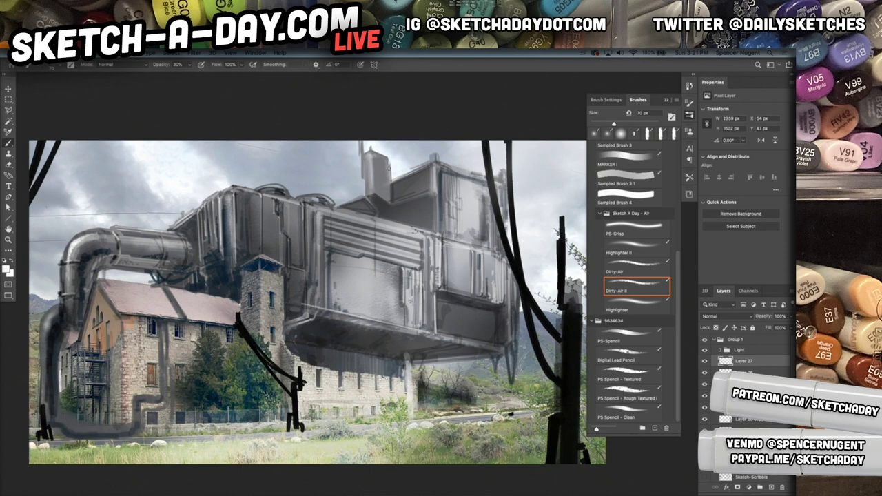
Step: Lasso an L-shaped area inside the dark recessed panel on the machine's lower side and add a new layer
drag(456, 349, 399, 323)
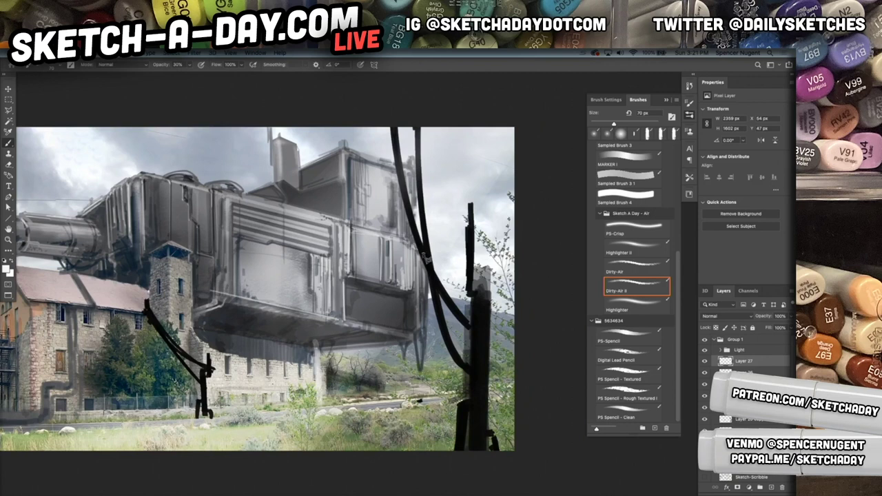
key(l)
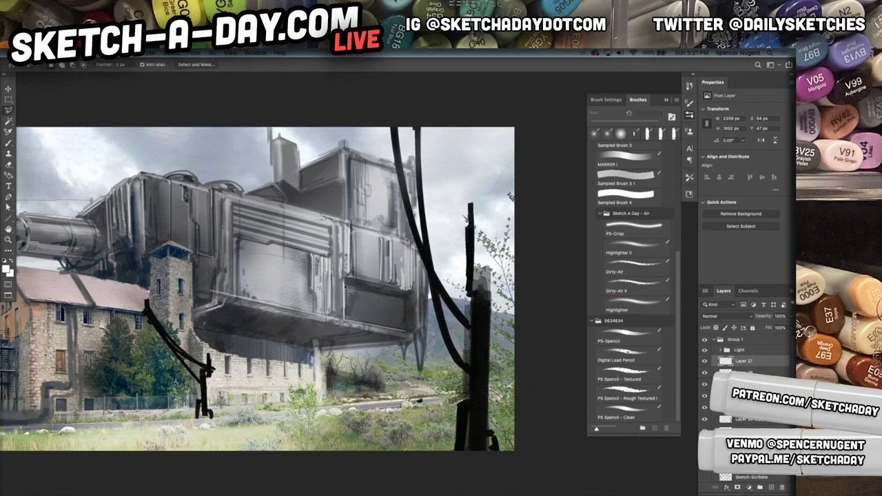
mouse_move(383, 312)
mouse_down()
mouse_move(406, 318)
mouse_move(396, 318)
mouse_up()
drag(407, 333, 408, 336)
key(ctrl+j)
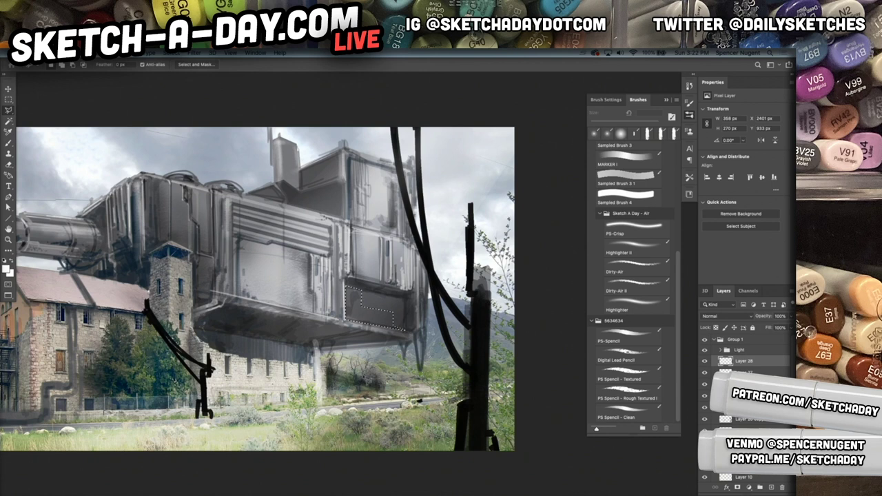
key(b)
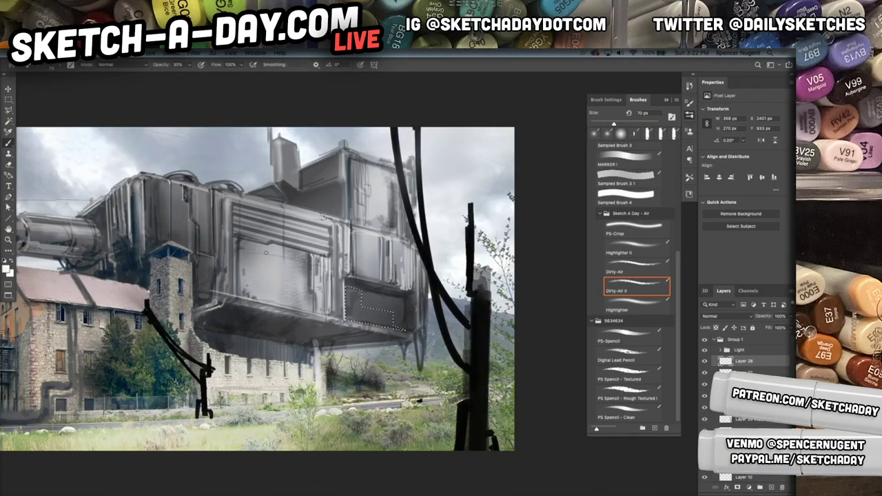
key(s)
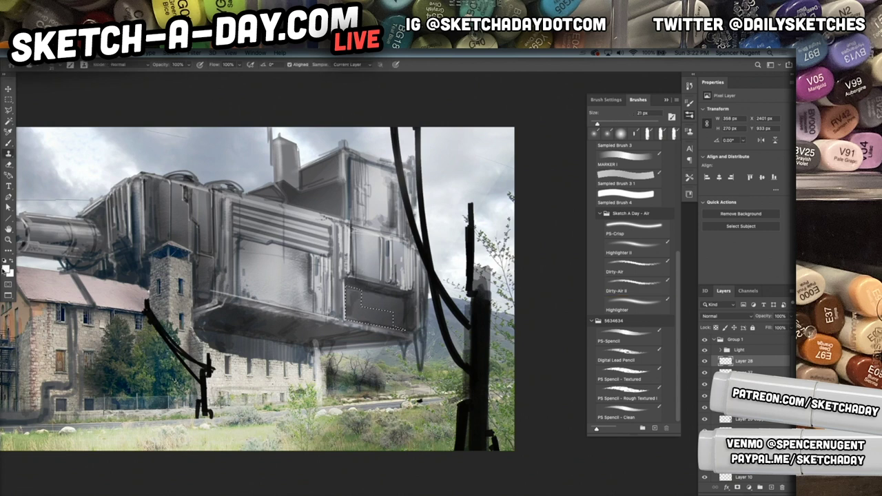
Step: Pick a bright cyan and fill the L-shaped selection with it on another new layer
click(6, 270)
click(596, 186)
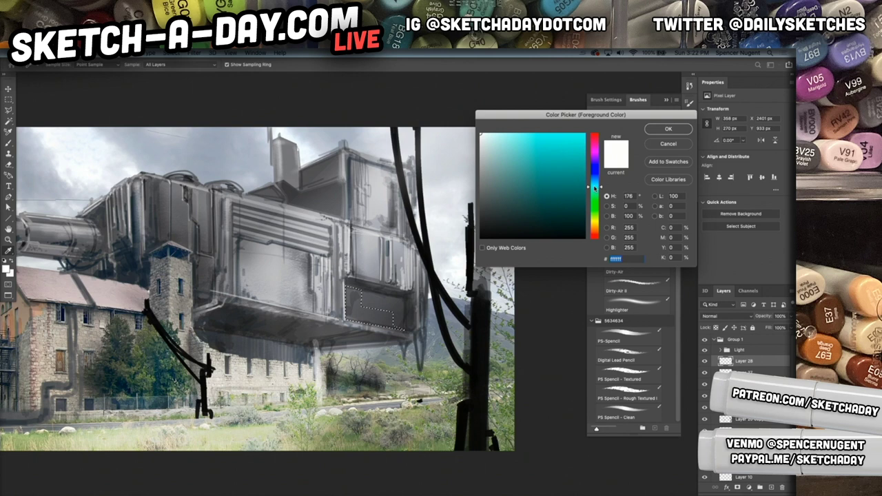
click(668, 129)
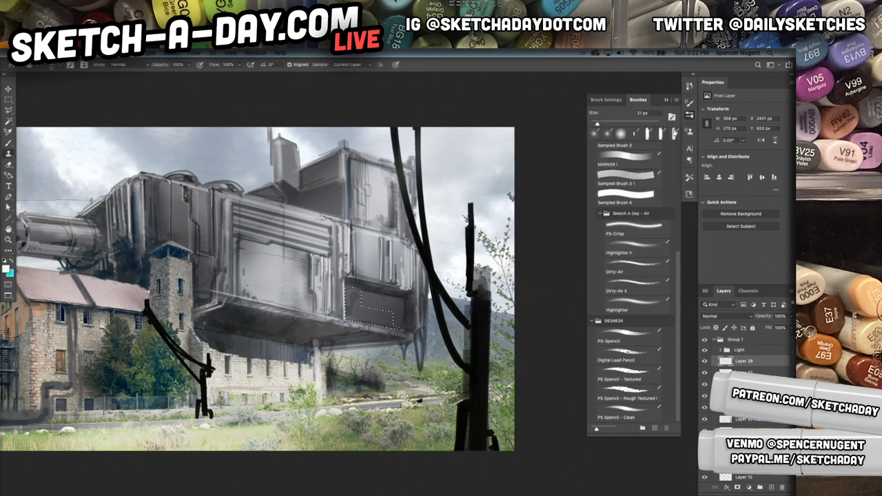
key(super+shift+n)
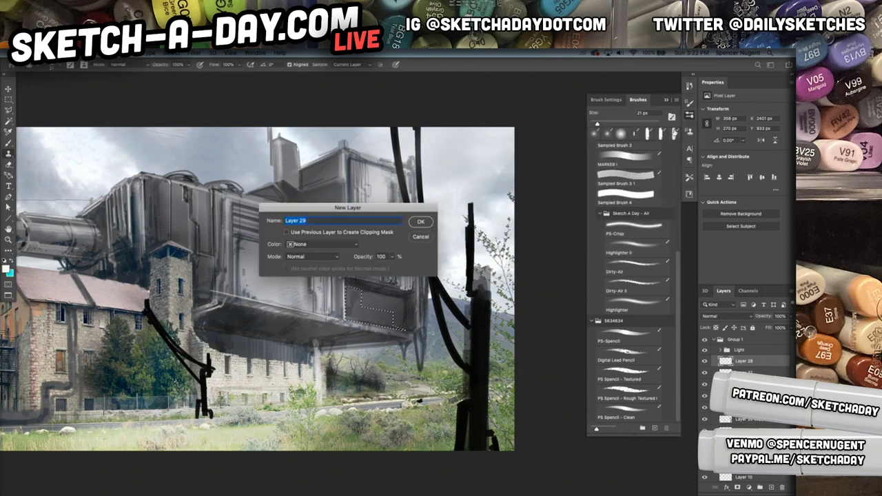
key(Return)
click(676, 133)
key(alt+BackSpace)
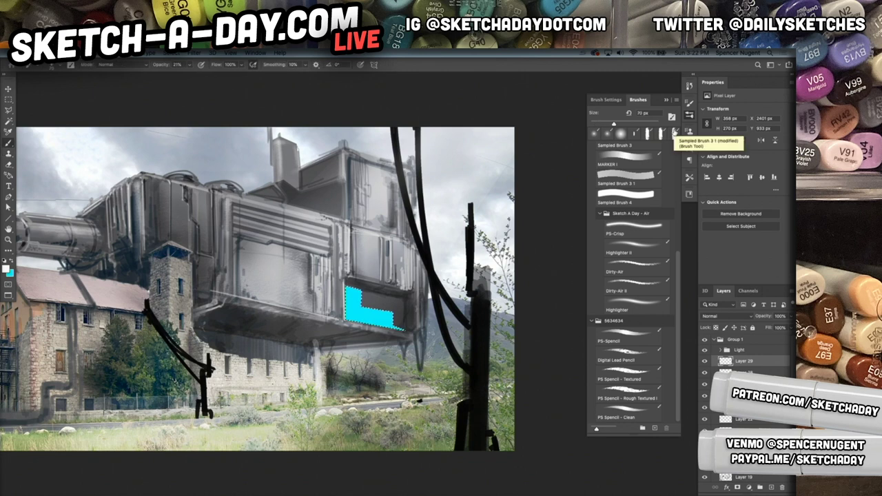
Step: Set the opacity of the cyan L-shape's layer to 20% and clear the selection
key(v)
key(2)
key(super+d)
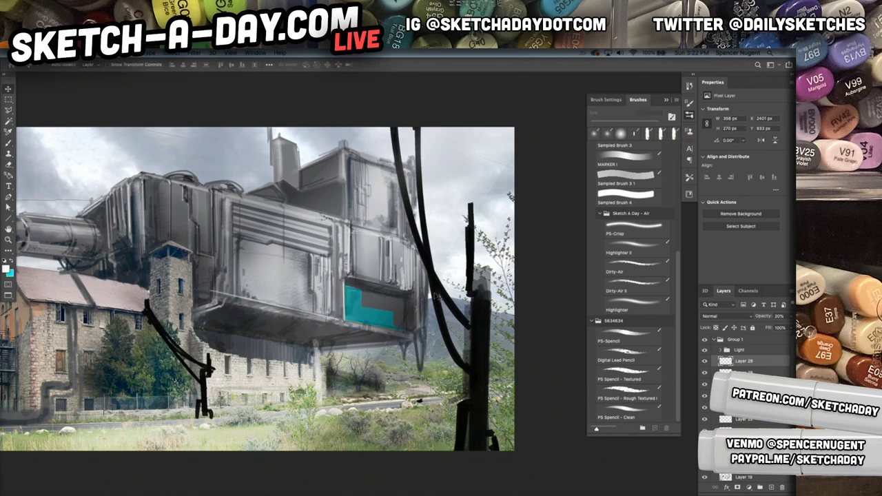
Step: Lasso the narrow strips between the machine's side slats, plus thin slots on the chimney and the upper box
key(l)
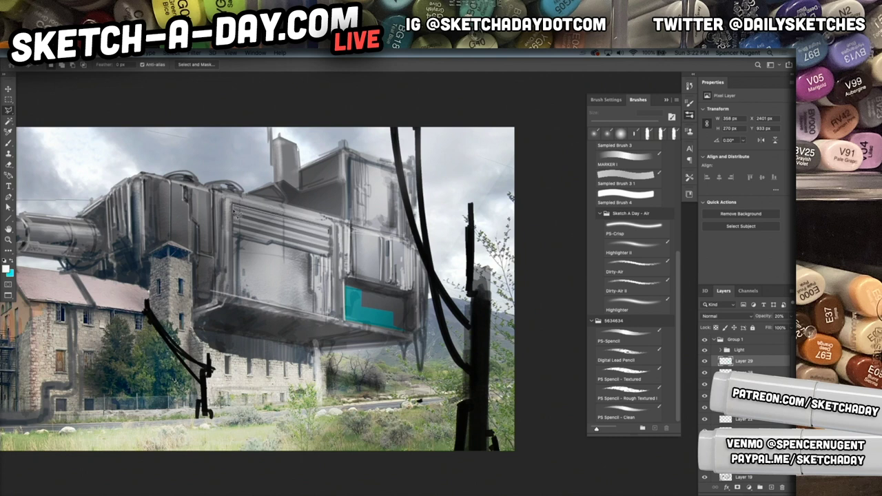
click(329, 236)
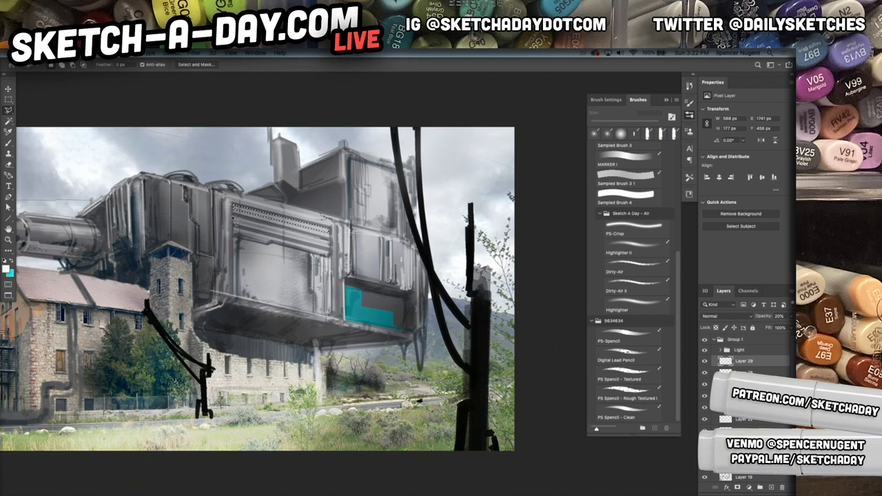
shift+click(235, 223)
click(331, 248)
click(331, 238)
click(233, 216)
click(235, 223)
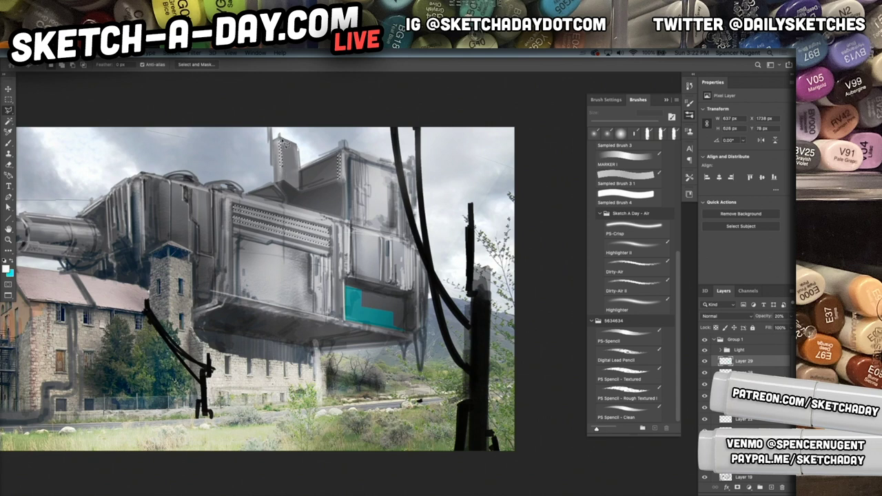
Step: Add a narrow slot on the machine's front section and the curved underside area to the selection
mouse_move(270, 255)
mouse_down()
mouse_move(260, 250)
mouse_move(343, 291)
mouse_move(445, 266)
mouse_up()
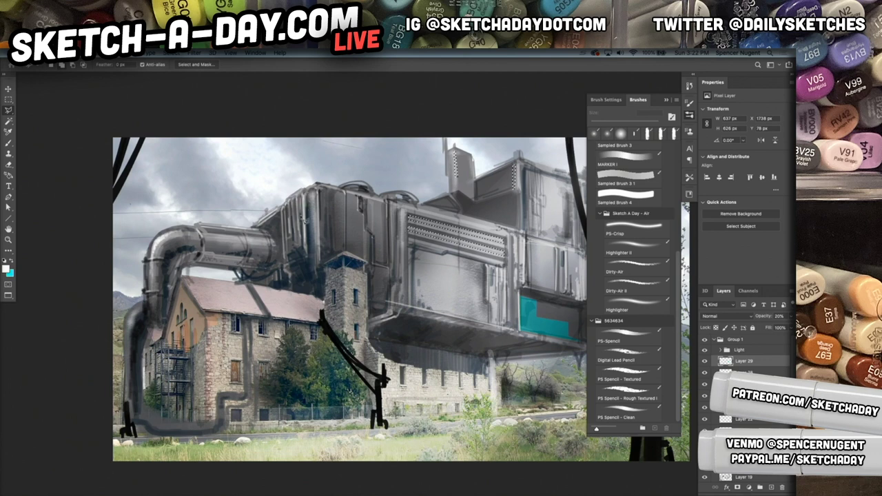
click(298, 199)
drag(401, 311, 320, 277)
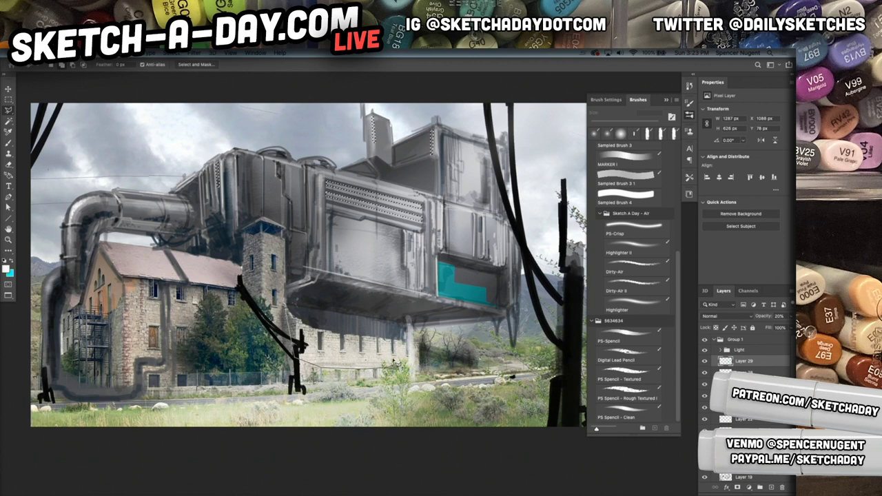
click(374, 319)
click(415, 323)
click(493, 314)
mouse_move(437, 300)
mouse_down()
mouse_move(321, 281)
mouse_move(292, 298)
mouse_move(295, 315)
mouse_up()
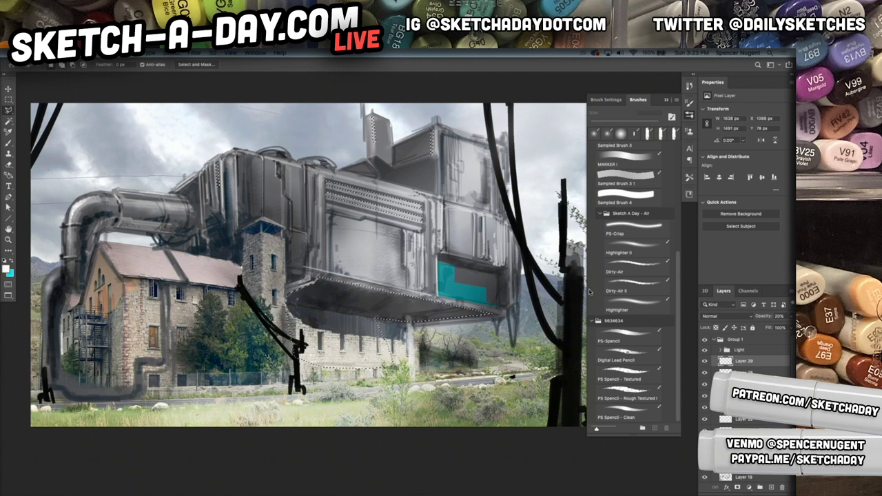
Step: Add a new layer and brush soft white over the selected underside with the soft round brush at 428 px
key(alt+shift+super+n)
key(b)
right_click(389, 286)
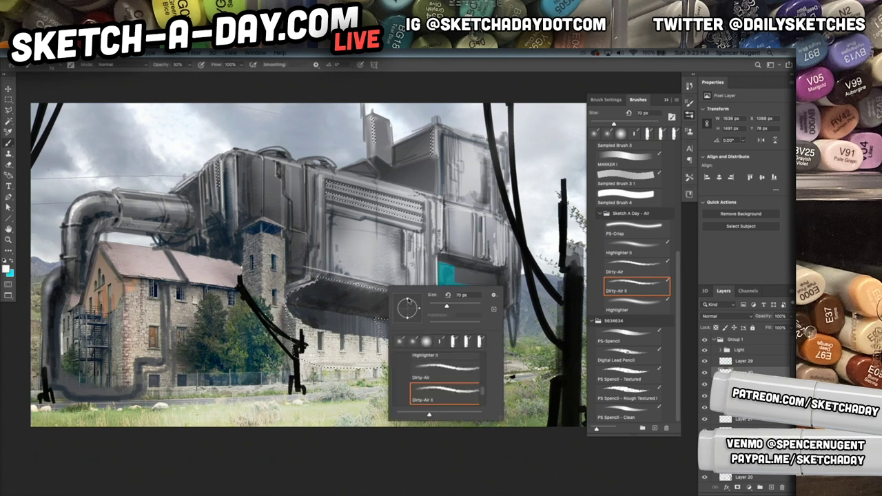
click(400, 341)
click(474, 306)
drag(304, 331, 338, 288)
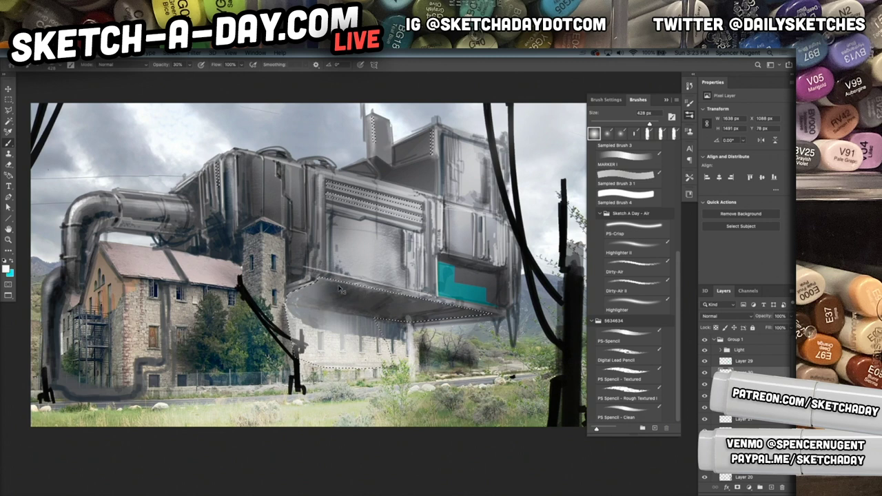
Step: Paint bright cyan into the selected underside, the front, chimney and upper box slots, and the ends of the slats
alt+click(452, 281)
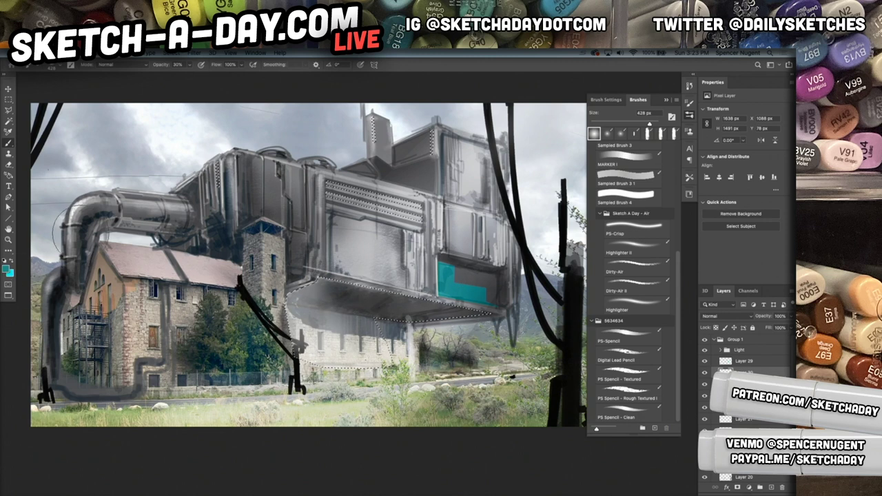
drag(303, 334, 310, 282)
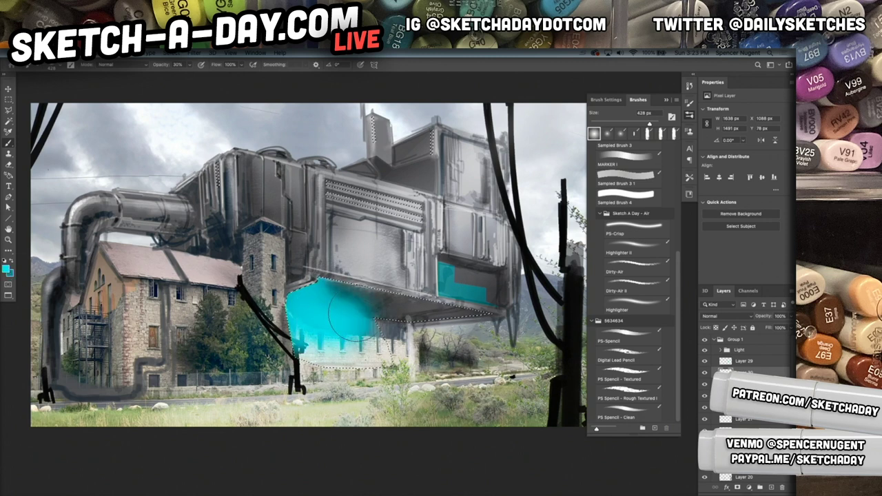
drag(218, 165, 215, 178)
drag(432, 136, 432, 148)
drag(374, 123, 373, 136)
drag(429, 207, 418, 220)
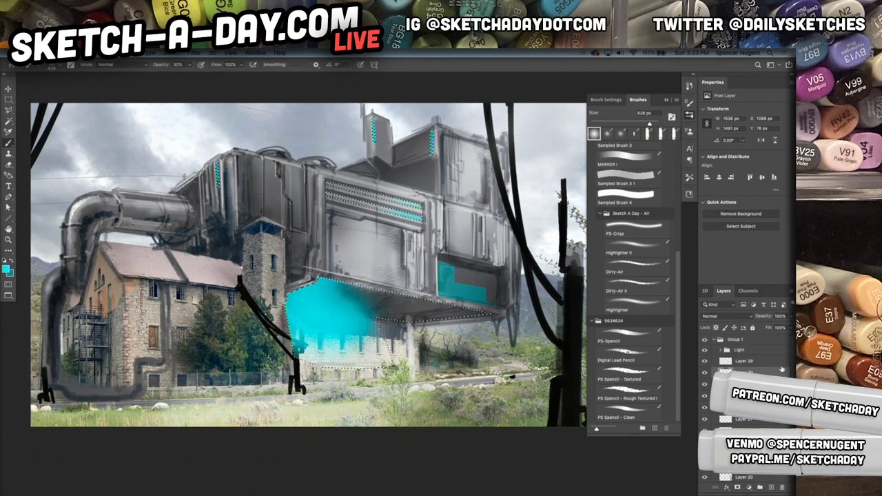
Step: Load the outline of the building on Layer 7 as a selection, erase the cyan inside it, and deselect
scroll(748, 365, down, 3)
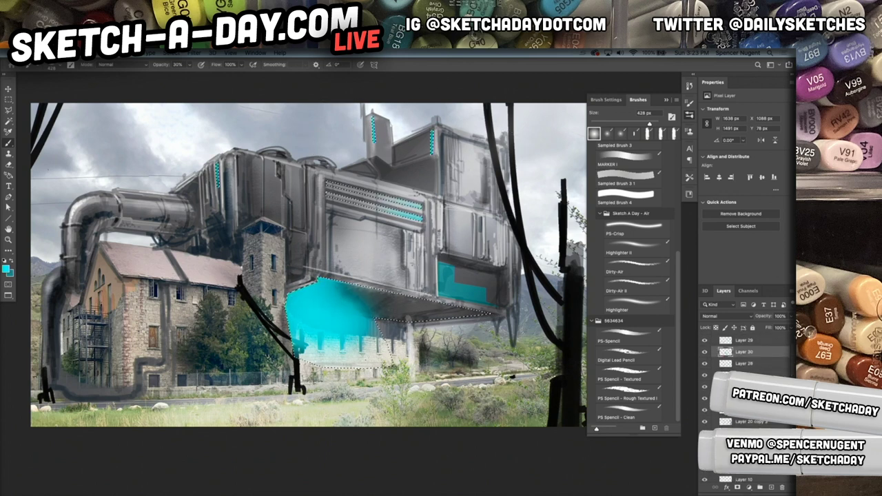
scroll(748, 366, down, 5)
scroll(748, 372, down, 3)
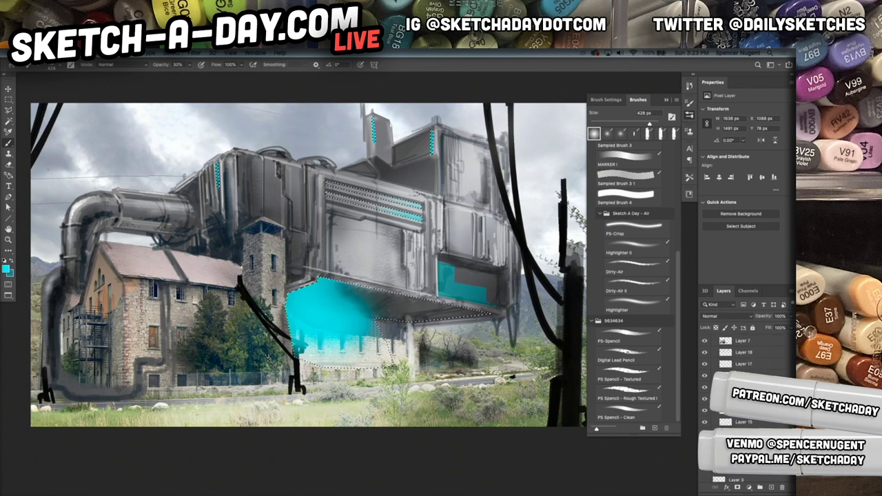
super+click(725, 341)
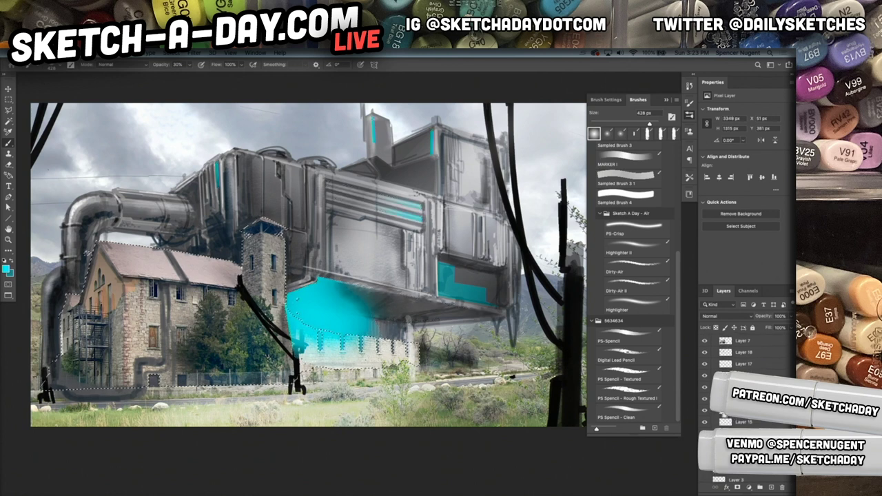
key(Delete)
key(super+d)
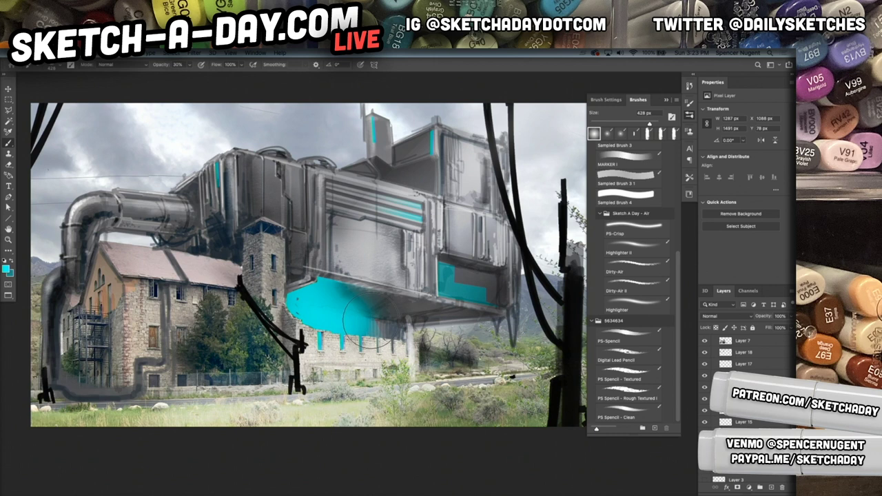
Step: Reduce the cyan glow layer's opacity to 20% and set its blend mode to Color Dodge
key(v)
key(3)
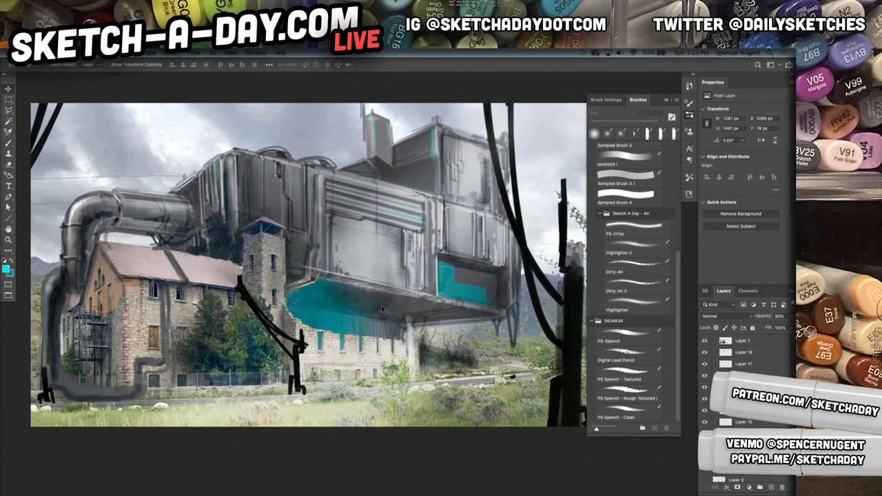
key(2)
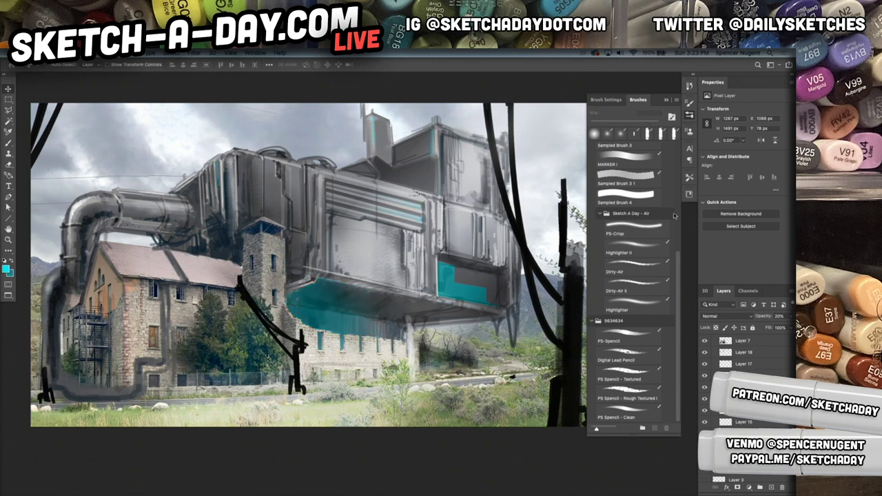
click(733, 317)
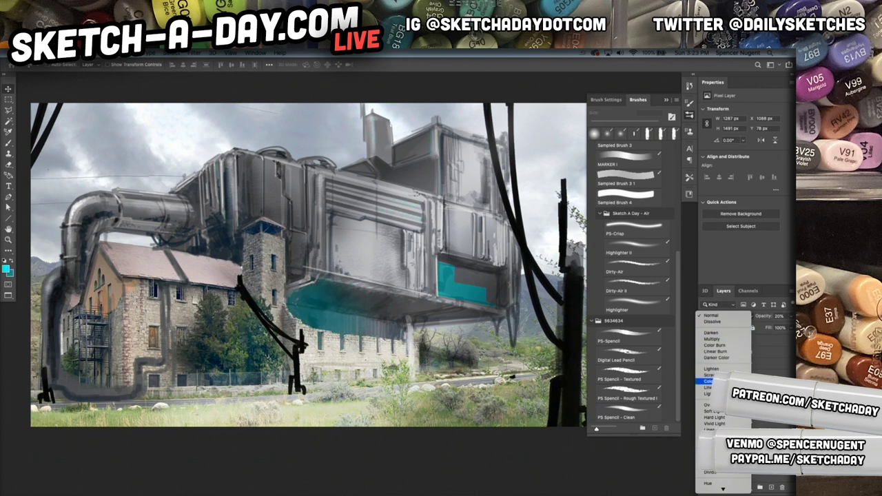
click(708, 381)
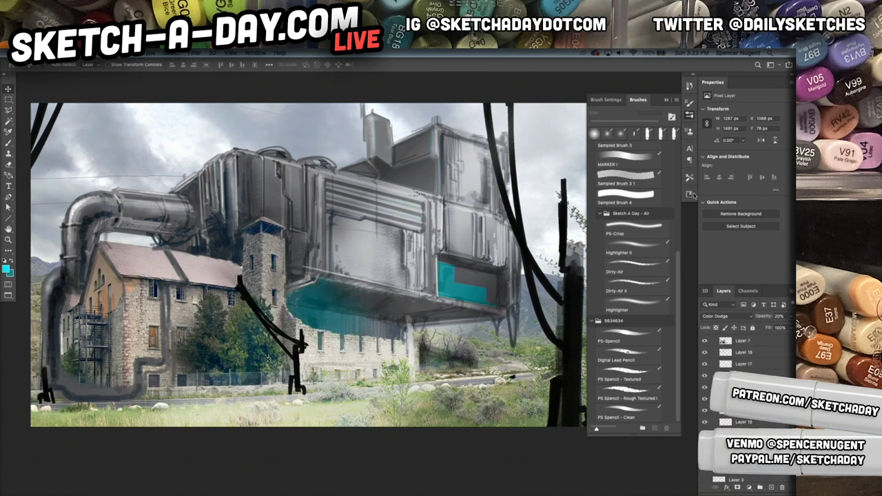
Step: Add a new layer and choose the PS Spencil - Clean brush at 14 px
scroll(469, 316, up, 3)
scroll(468, 315, left, 1)
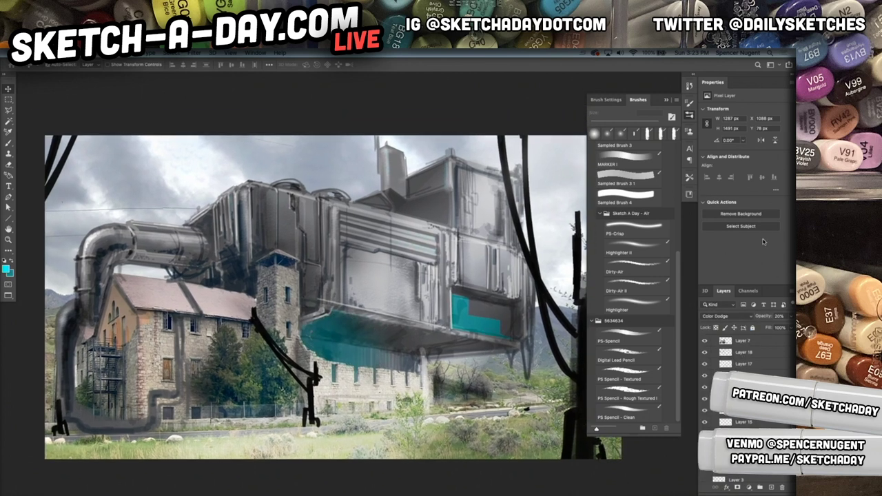
key(super+shift+n)
key(Return)
key(b)
right_click(354, 306)
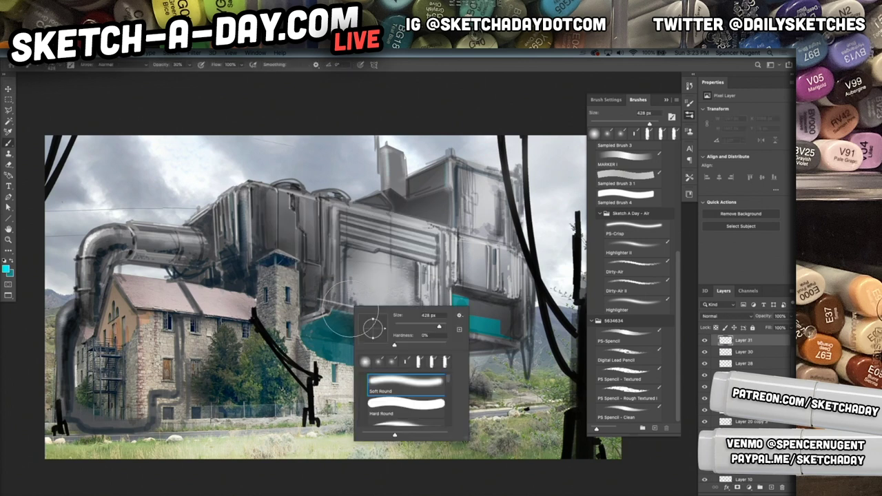
drag(448, 380, 445, 426)
click(419, 416)
drag(224, 225, 246, 164)
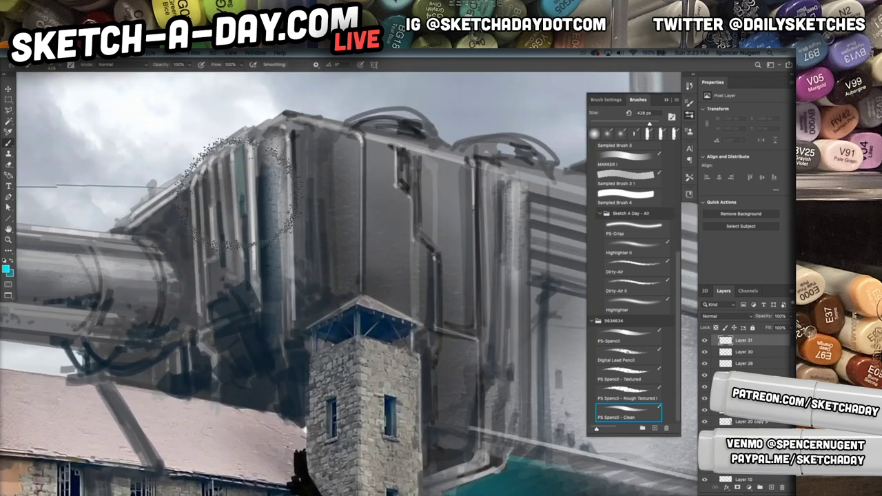
right_click(277, 190)
click(320, 212)
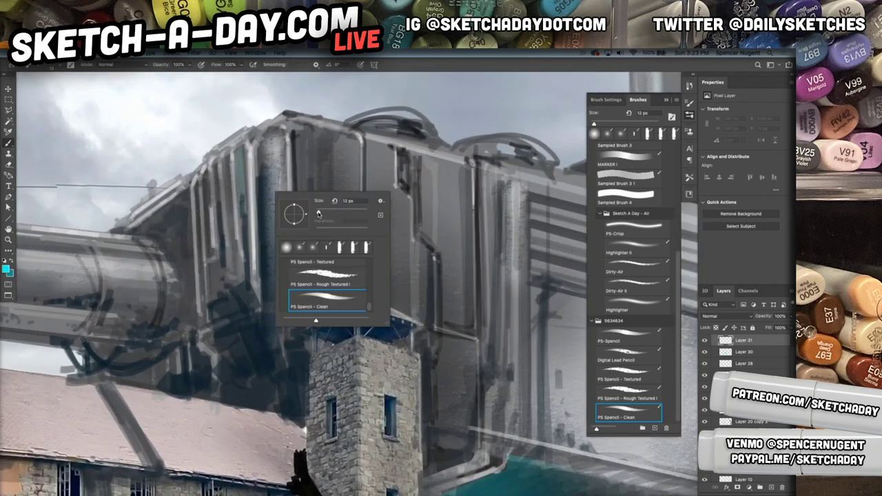
drag(319, 215, 319, 215)
Step: Paint thin cyan light strips in the vertical slots of the machine's left block
click(241, 156)
drag(241, 163, 242, 198)
key(ctrl+z)
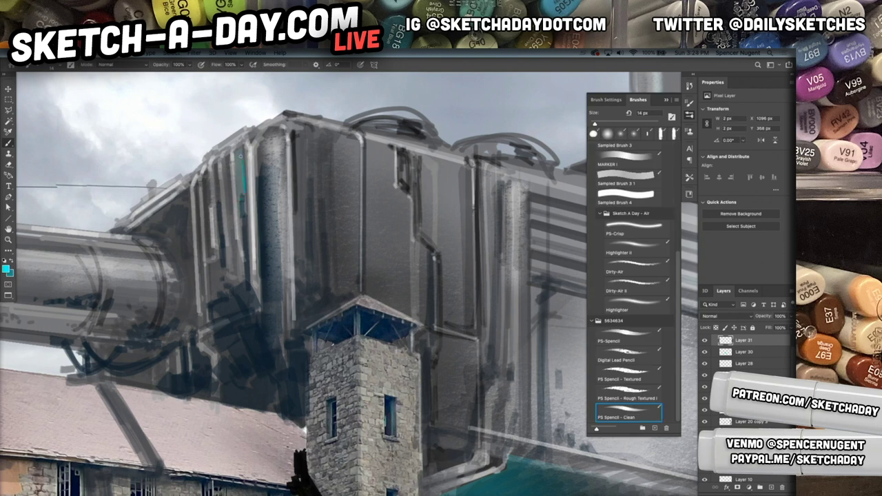
drag(241, 151, 242, 192)
drag(233, 162, 243, 243)
mouse_move(222, 178)
mouse_down()
mouse_move(228, 245)
mouse_move(215, 213)
mouse_move(247, 218)
mouse_up()
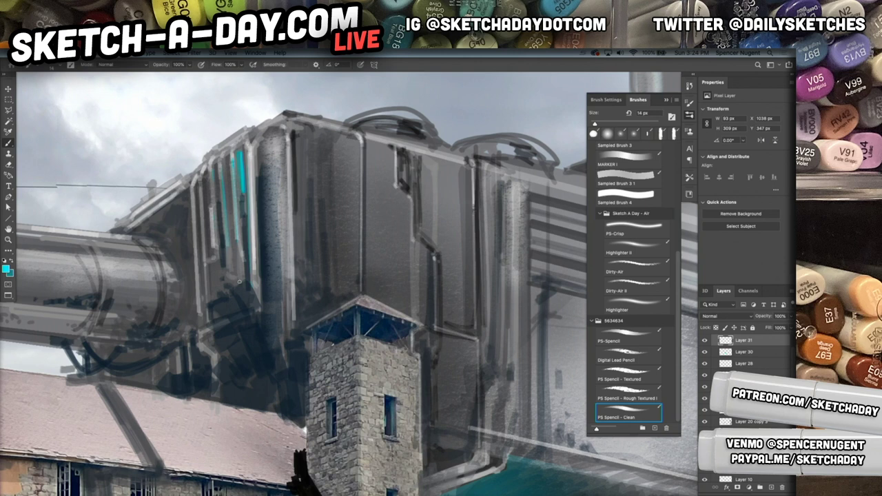
Step: Paint cyan light along the stepped panel seam beside the stone tower and down the tower's adjacent edge
drag(444, 290, 307, 306)
drag(269, 171, 286, 249)
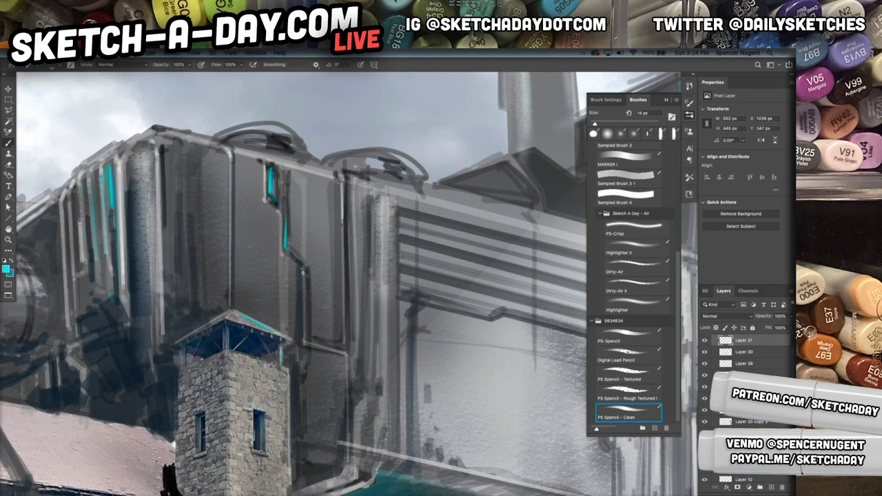
drag(304, 338, 296, 429)
drag(296, 362, 297, 435)
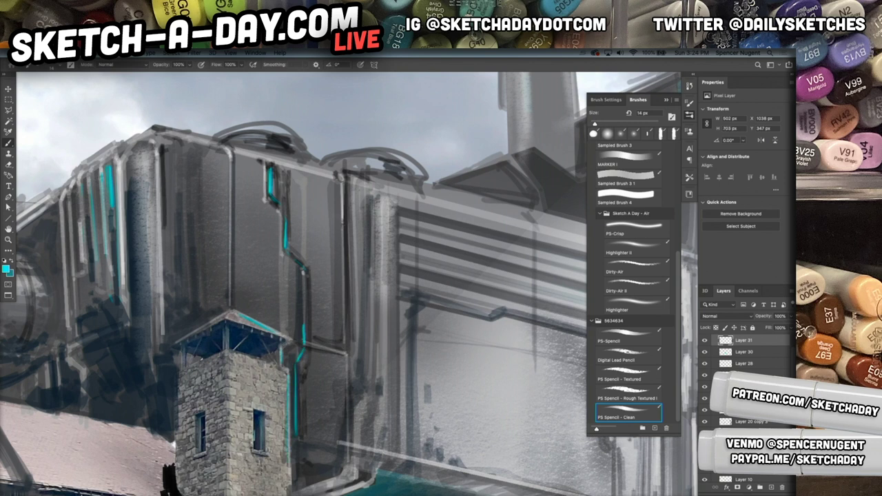
drag(292, 402, 309, 351)
drag(297, 389, 303, 373)
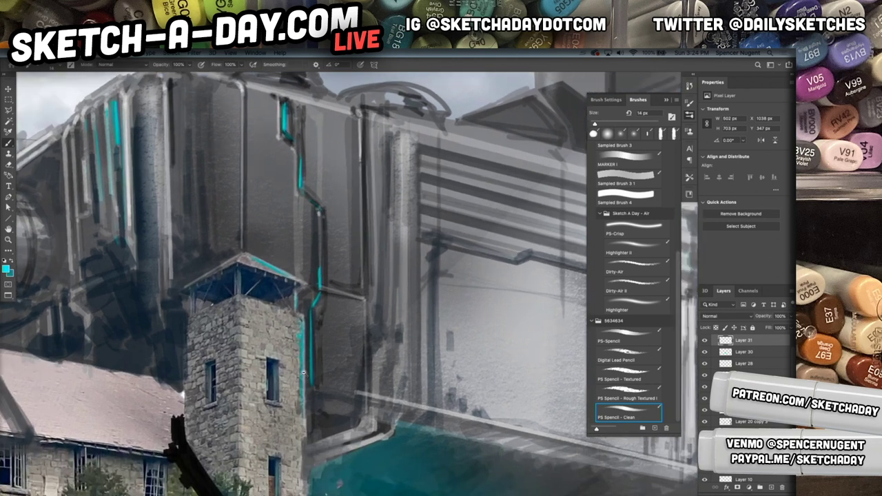
Step: Trace cyan rim light around the tower window's edge and extend the lower end of the seam light
scroll(303, 373, up, 3)
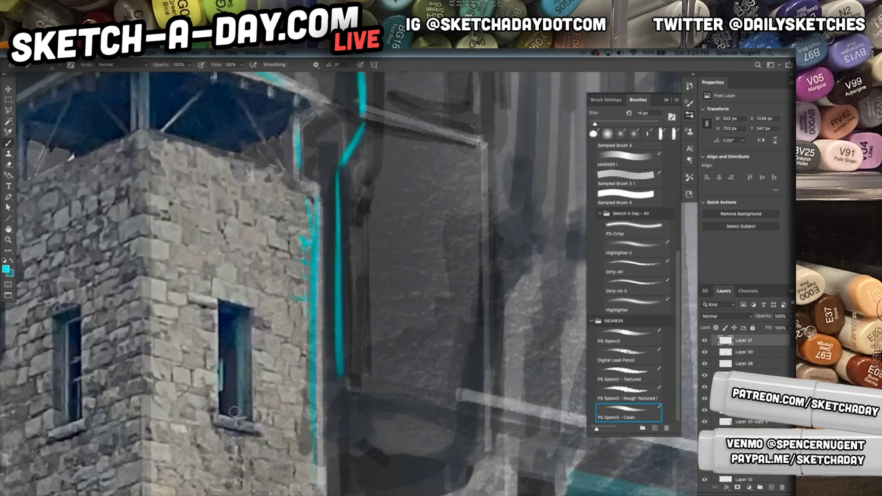
drag(217, 308, 222, 418)
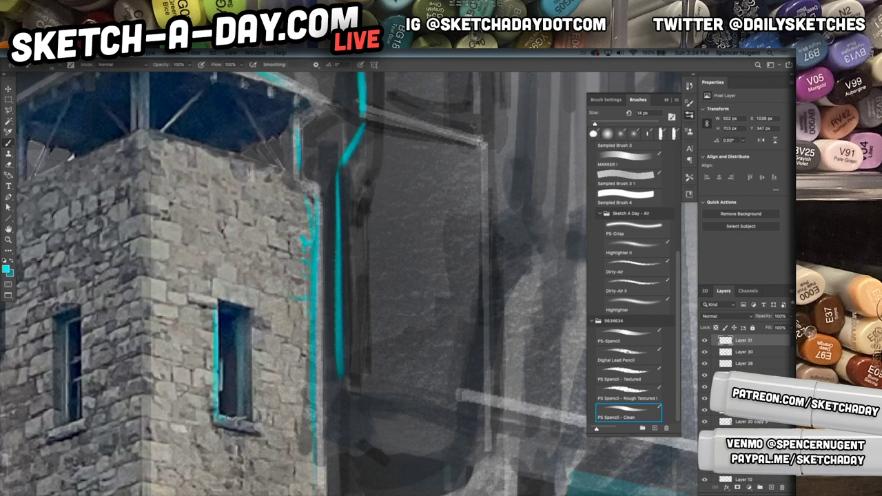
drag(341, 378, 342, 391)
Step: Add cyan edge light to the bracket at the underside's left corner, and undo the large oval over the front panel
drag(412, 415, 315, 216)
drag(510, 345, 364, 366)
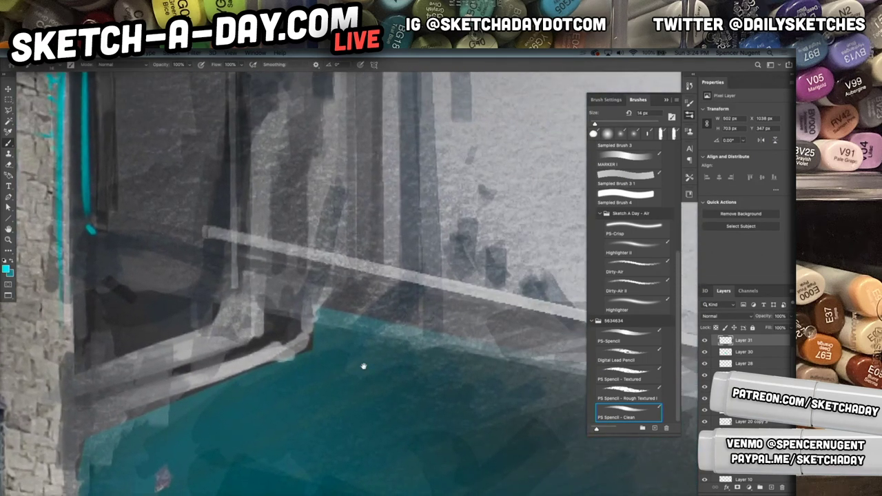
mouse_move(252, 301)
mouse_down()
mouse_move(254, 266)
mouse_move(240, 334)
mouse_up()
mouse_move(312, 304)
mouse_down()
mouse_move(310, 329)
mouse_move(257, 370)
mouse_move(83, 426)
mouse_move(71, 466)
mouse_up()
drag(242, 374, 206, 398)
drag(411, 400, 363, 394)
drag(326, 316, 371, 310)
mouse_move(134, 315)
mouse_down()
mouse_move(136, 353)
mouse_move(200, 245)
mouse_up()
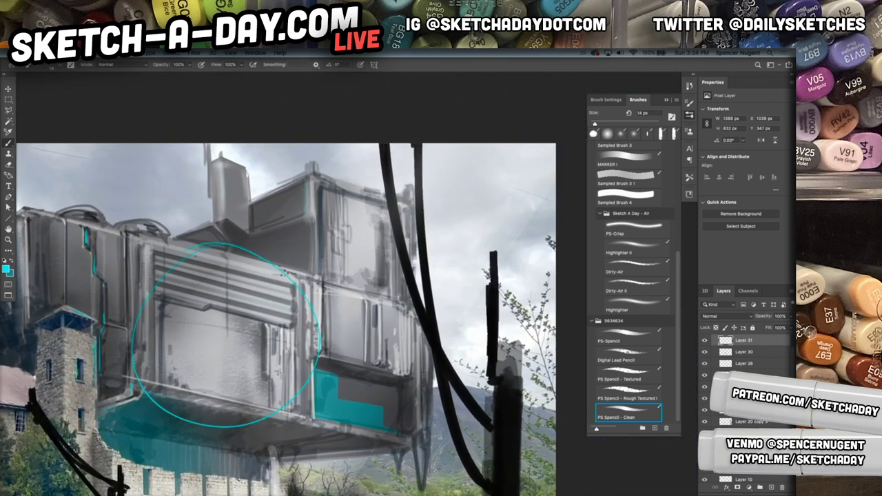
key(super+z)
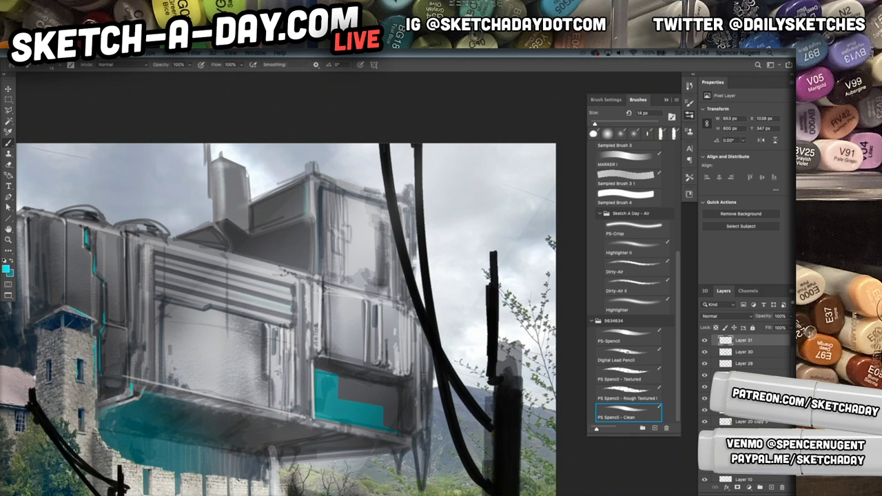
Step: Outline the recessed opening at the machine's lower right end with cyan rim light
drag(314, 365, 314, 413)
drag(314, 419, 401, 435)
drag(403, 434, 412, 435)
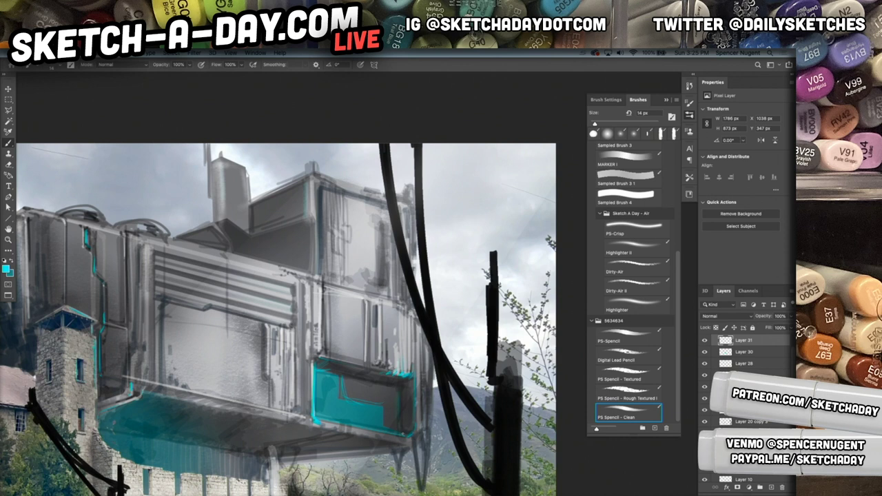
Step: Paint cyan accents on the prongs hanging below the machine and along the corner of the upper box
drag(402, 448, 400, 470)
drag(415, 463, 418, 476)
drag(324, 196, 324, 229)
drag(311, 186, 313, 196)
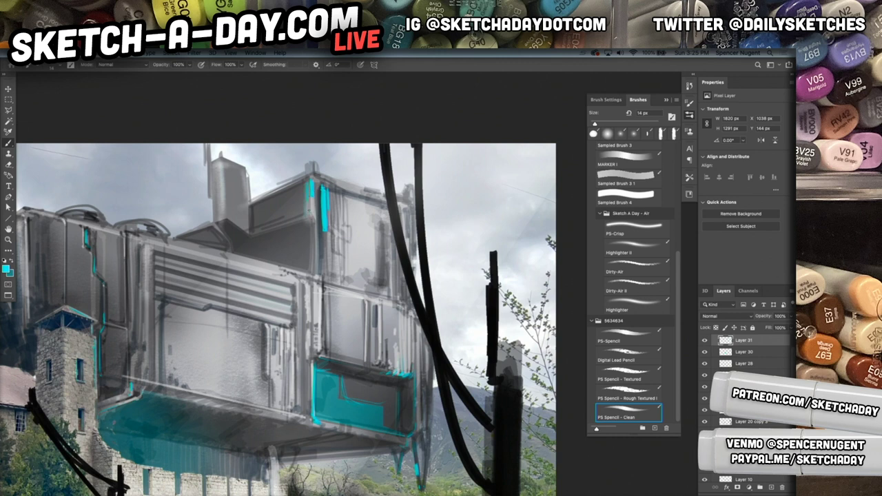
key(super+z)
key(ctrl+minus)
key(ctrl+minus)
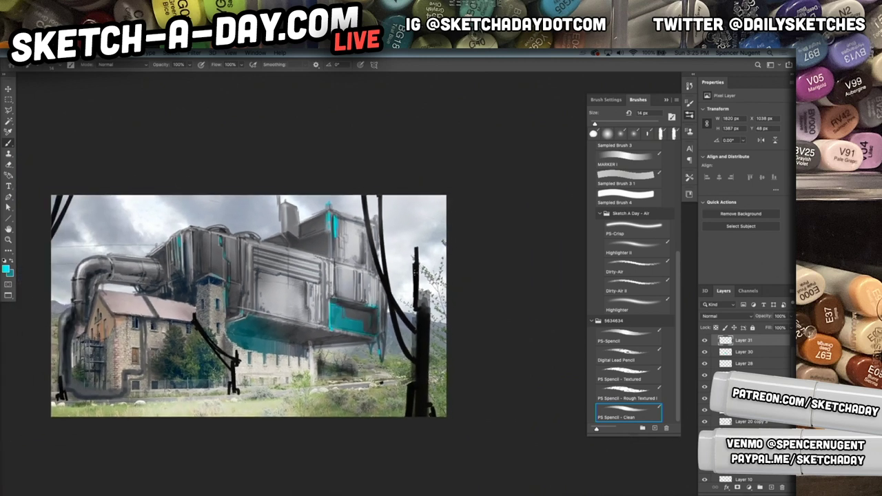
drag(331, 298, 305, 279)
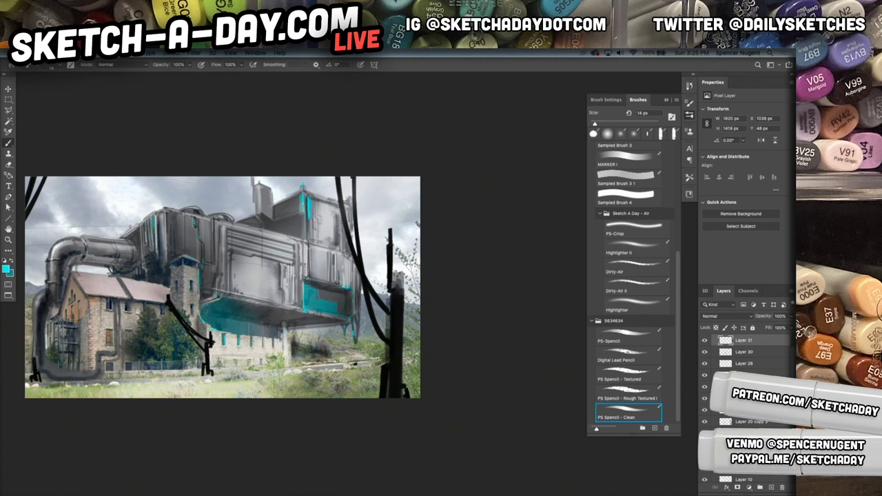
Step: Select the machine's underside, add a new layer, and apply a cyan gradient that fades out across the selection
key(l)
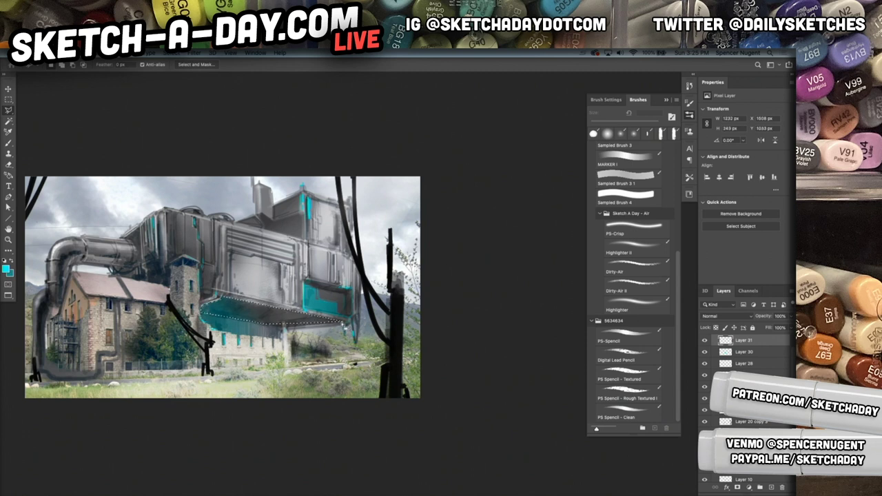
key(g)
key(shift+g)
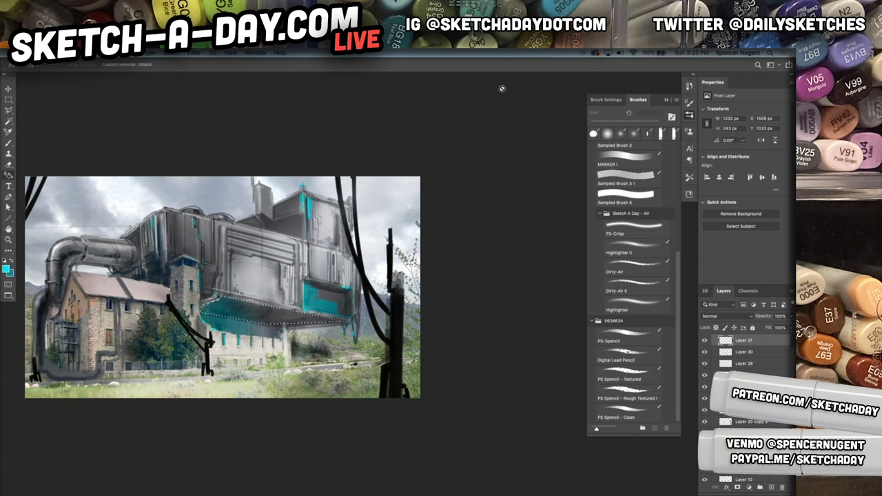
key(ctrl+shift+n)
key(Return)
key(g)
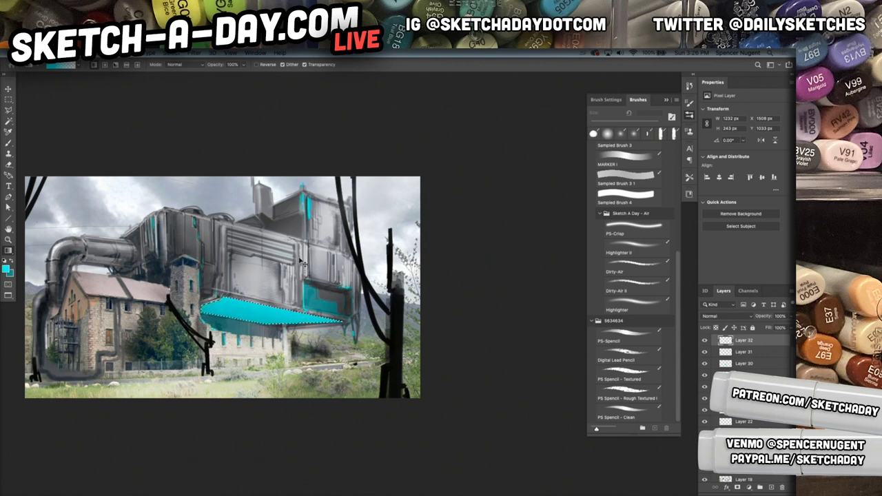
key(super+z)
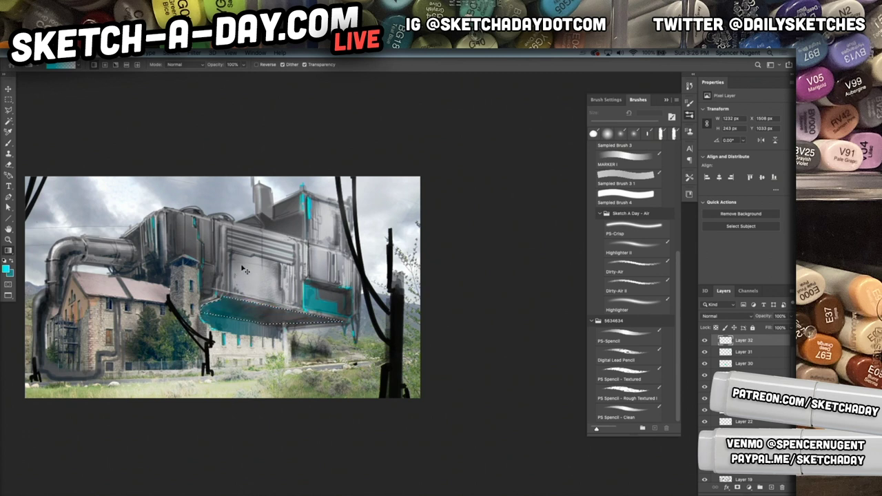
drag(207, 247, 241, 324)
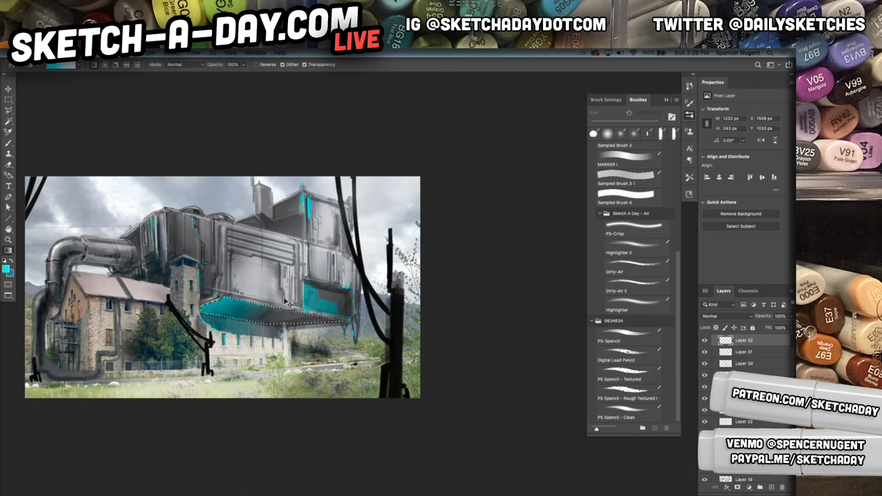
Step: Deselect the underside and set the gradient layer's opacity to 30%
key(ctrl+d)
key(v)
key(3)
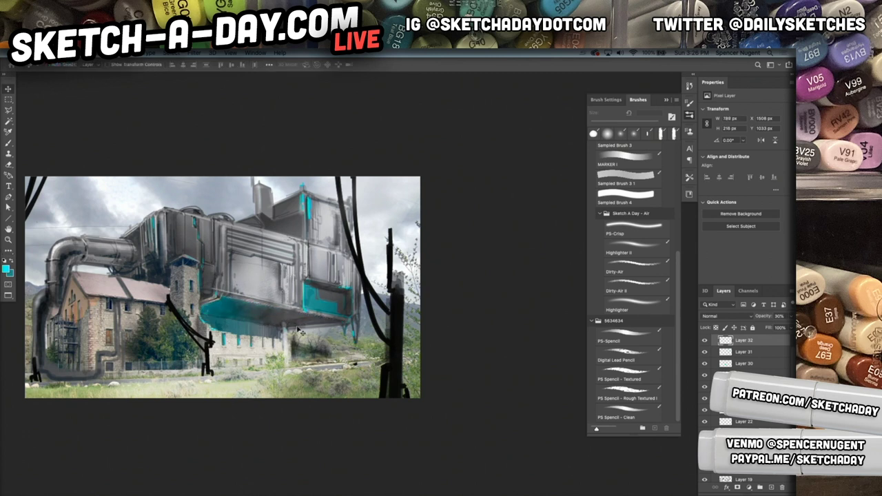
key(l)
click(205, 316)
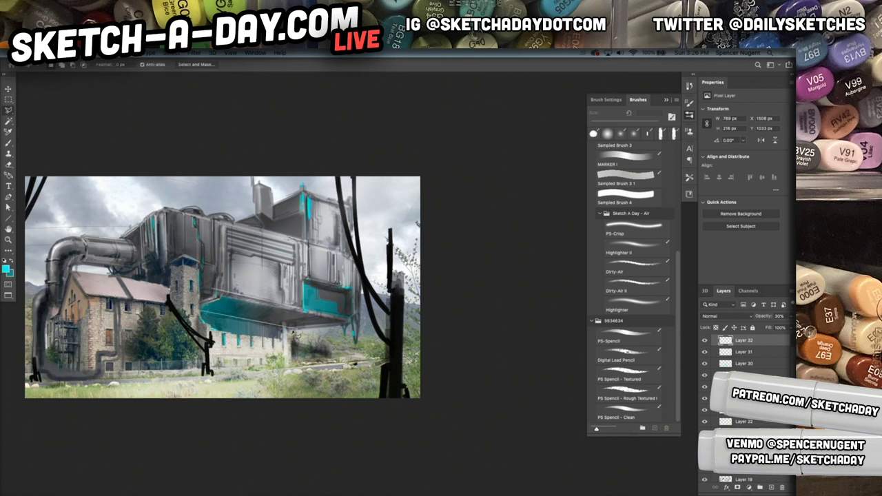
key(Escape)
drag(356, 333, 428, 364)
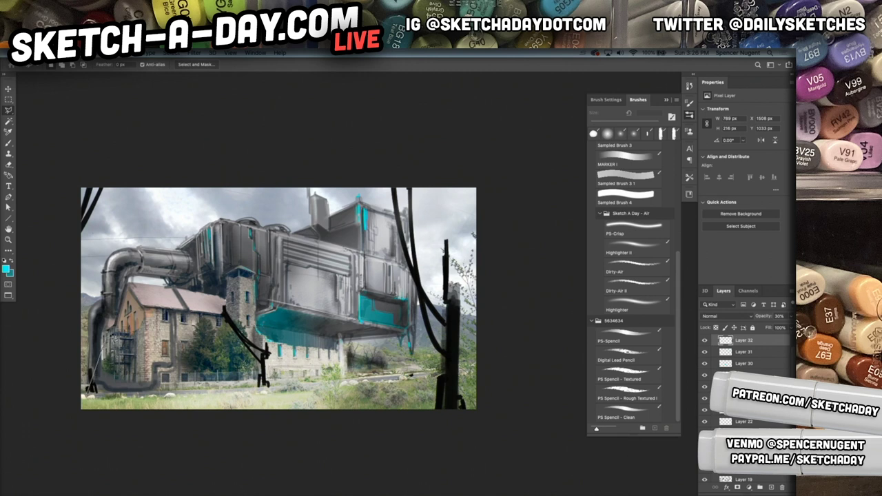
Step: Add a new layer at the top of the layer stack and set the brush colour to white
key(b)
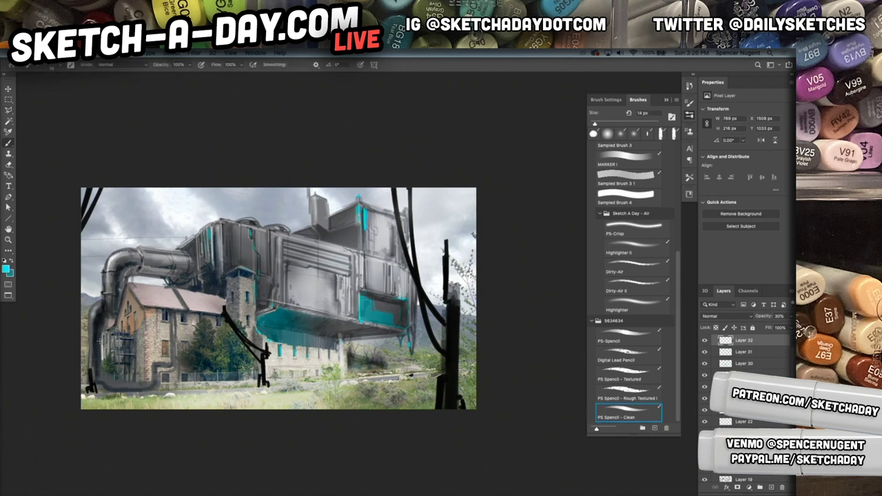
alt+click(94, 314)
key(ctrl+shift+n)
key(Return)
key(d)
key(x)
key(shift+super+bracketright)
key(shift+super+bracketright)
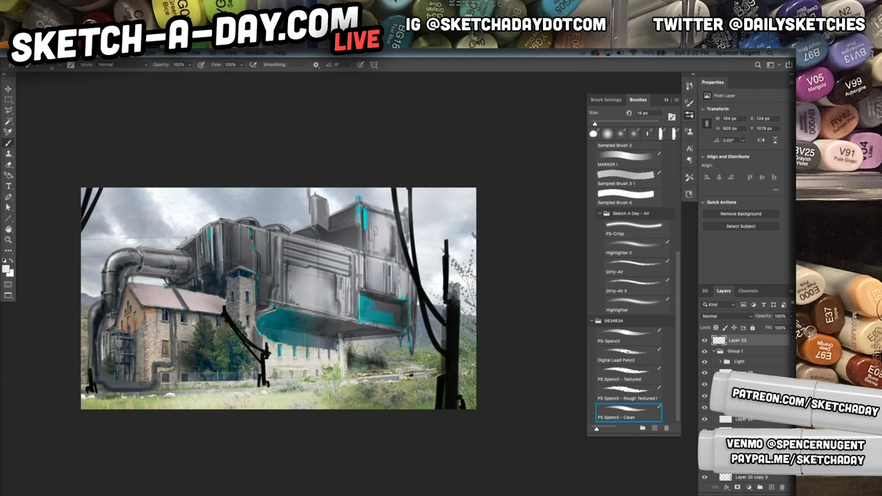
Step: Paint thin white highlights on the vertical pipe beside the building and the machine's left block, erasing excess strokes
scroll(109, 316, up, 3)
drag(104, 316, 131, 313)
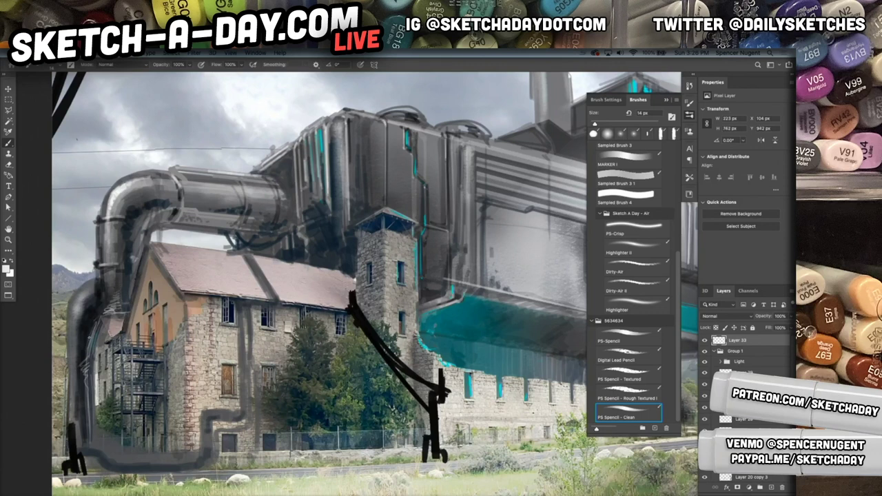
key(e)
drag(100, 320, 83, 400)
key(b)
drag(101, 314, 89, 358)
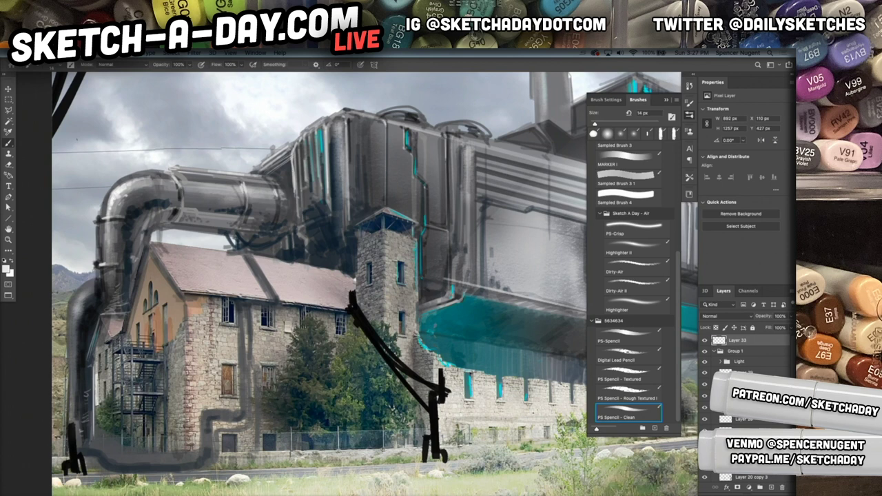
drag(300, 154, 297, 192)
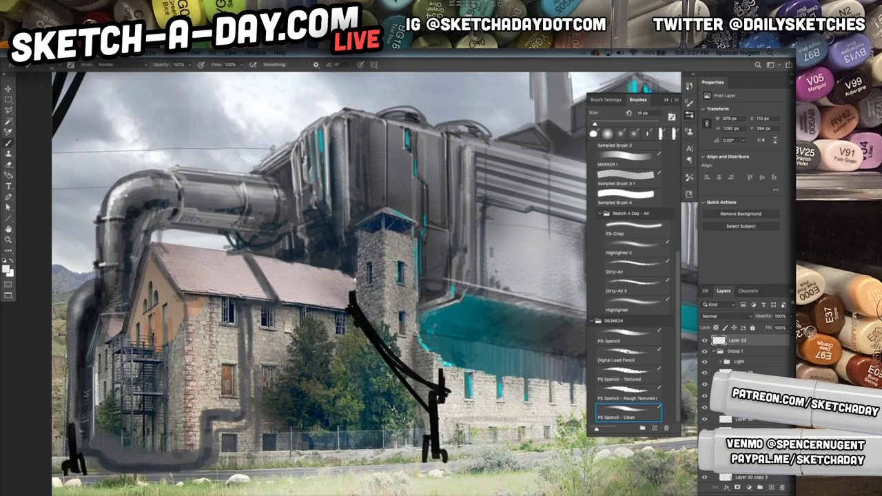
Step: Paint thin white highlight strokes on the dark machinery above the roof, between the large pipe and the stone tower
scroll(313, 223, up, 10)
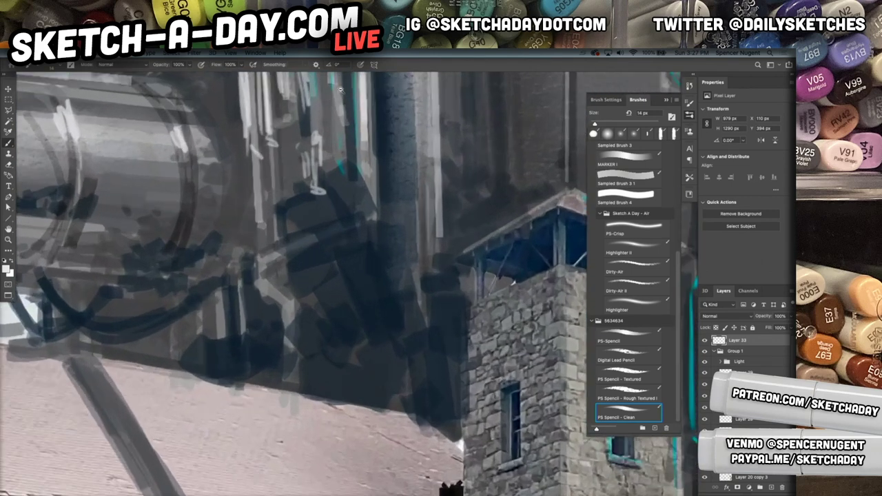
mouse_move(314, 223)
mouse_down()
mouse_move(317, 270)
mouse_move(301, 337)
mouse_up()
mouse_move(237, 212)
mouse_down()
mouse_move(269, 239)
mouse_move(252, 250)
mouse_move(256, 307)
mouse_up()
mouse_move(255, 261)
mouse_down()
mouse_move(258, 306)
mouse_move(302, 341)
mouse_up()
mouse_move(264, 313)
mouse_down()
mouse_move(308, 346)
mouse_move(303, 357)
mouse_up()
drag(234, 238, 237, 292)
drag(236, 257, 248, 286)
mouse_move(220, 227)
mouse_down()
mouse_move(221, 257)
mouse_move(235, 260)
mouse_up()
mouse_move(239, 310)
mouse_down()
mouse_move(280, 340)
mouse_move(280, 354)
mouse_up()
mouse_move(312, 278)
mouse_down()
mouse_move(354, 314)
mouse_move(315, 284)
mouse_move(365, 333)
mouse_up()
drag(316, 284, 371, 332)
mouse_move(352, 269)
mouse_down()
mouse_move(394, 317)
mouse_move(388, 310)
mouse_up()
mouse_move(353, 264)
mouse_down()
mouse_move(398, 317)
mouse_move(353, 365)
mouse_up()
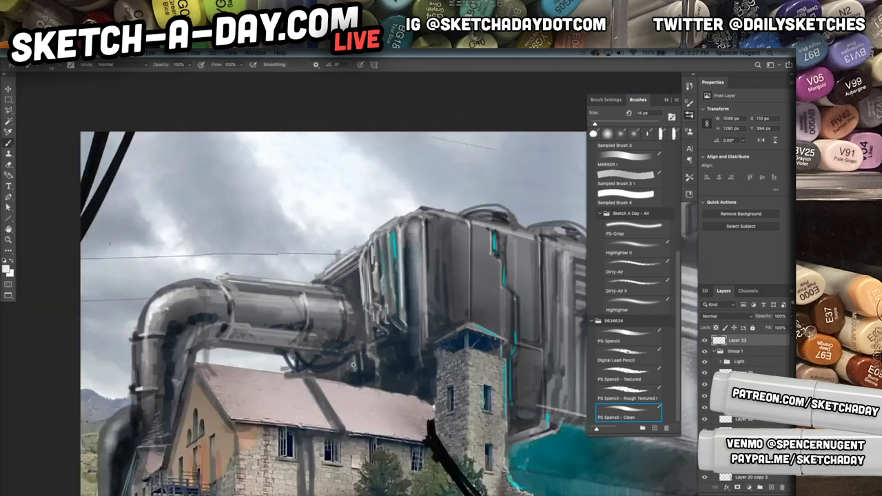
scroll(353, 364, down, 2)
scroll(353, 364, down, 2)
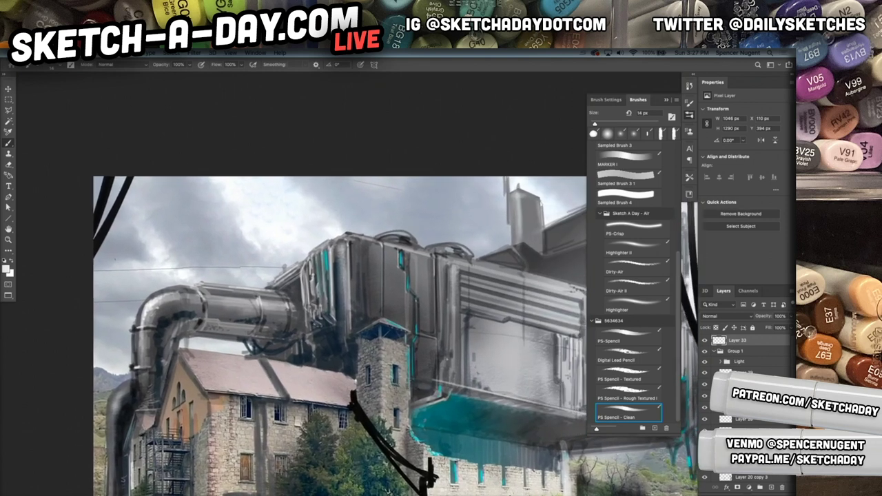
drag(444, 374, 425, 312)
scroll(465, 348, down, 2)
drag(466, 350, 420, 303)
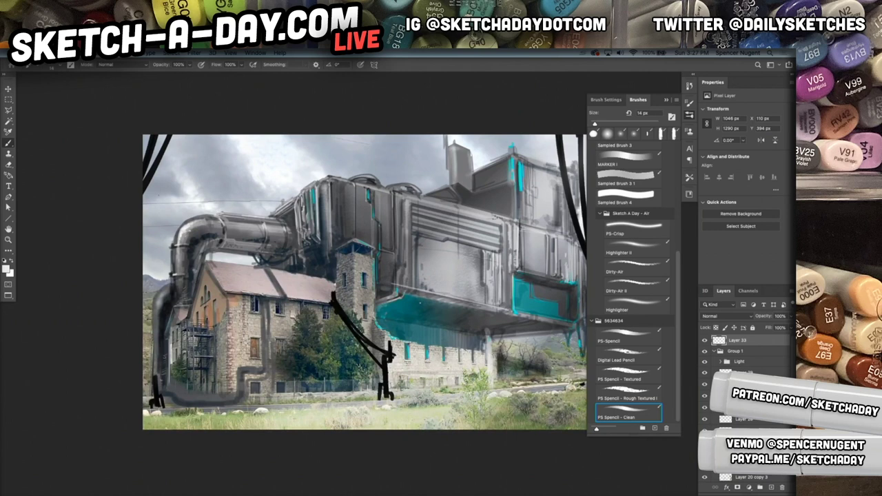
drag(500, 333, 427, 301)
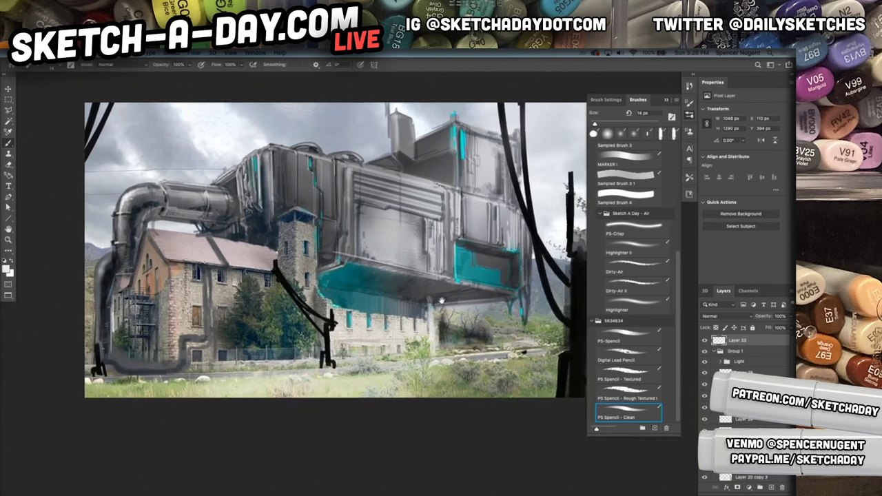
super+click(338, 287)
drag(338, 287, 348, 292)
key(super+z)
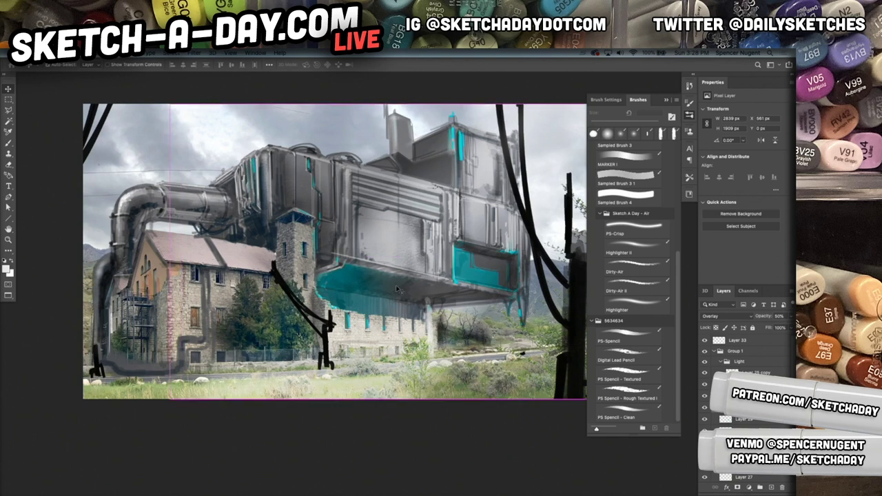
Step: Collapse the Light layer group and lock it against accidental edits
click(735, 362)
click(721, 362)
drag(766, 478, 772, 488)
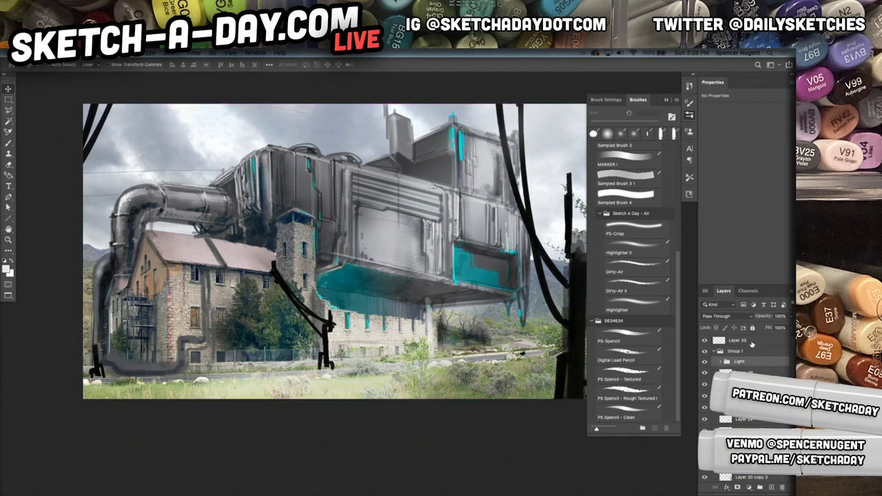
click(754, 328)
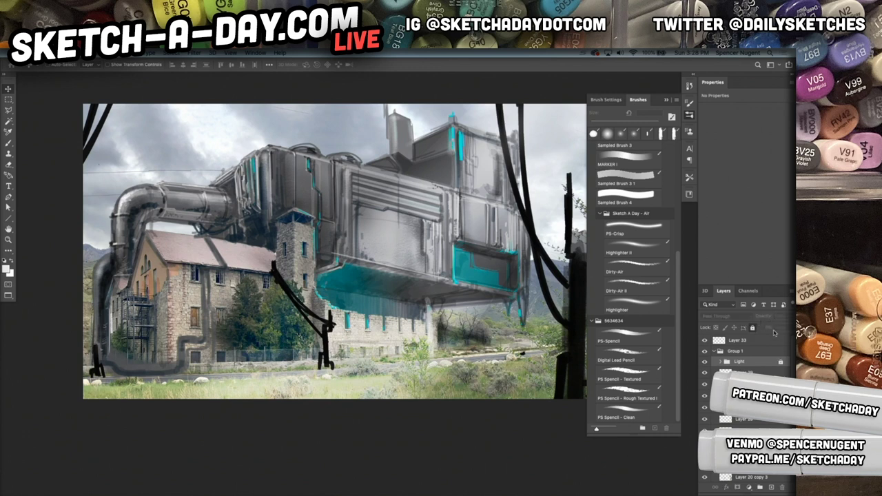
Step: Pick the Color Dodge glow layer and erase the cyan from the machine's underside with a 460 px soft eraser
super+click(342, 282)
click(706, 385)
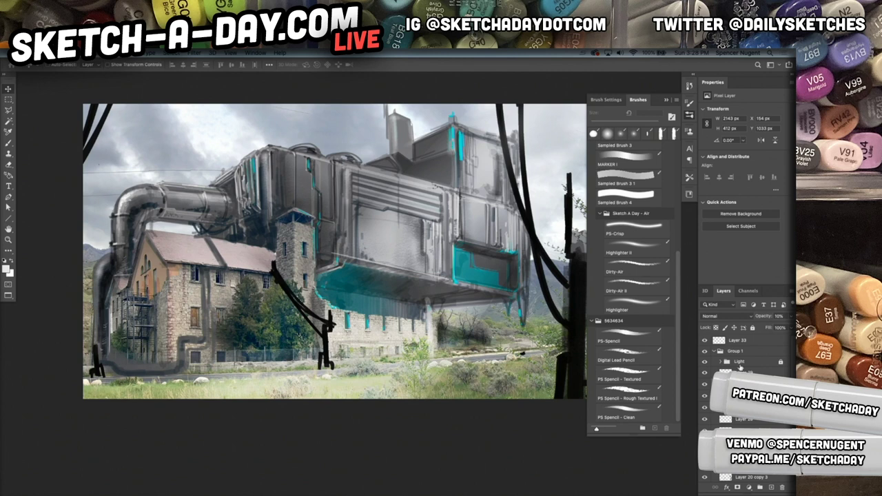
super+click(350, 299)
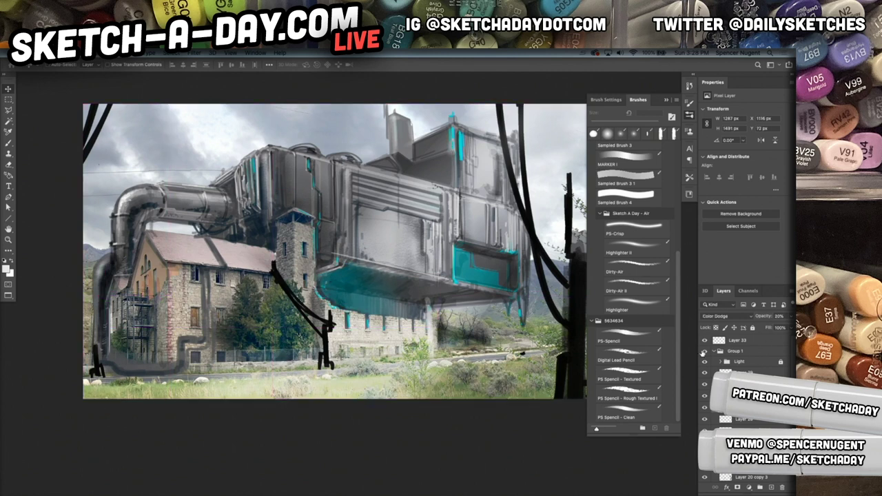
key(e)
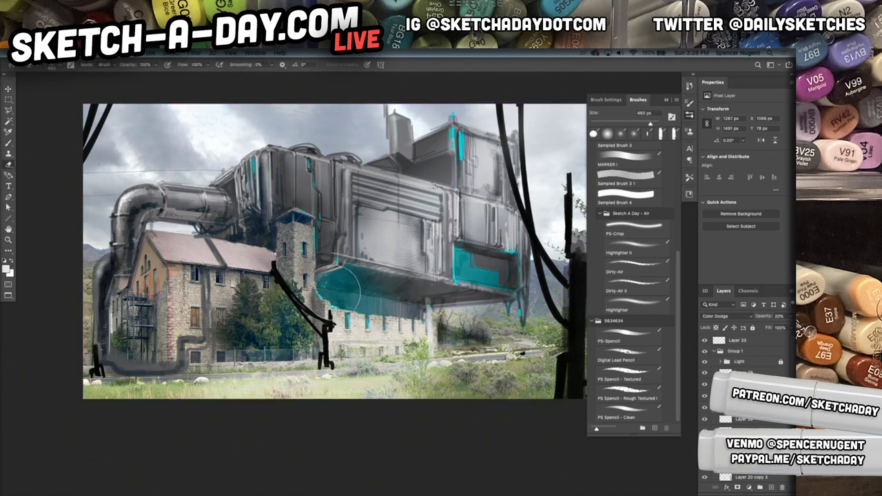
drag(315, 259, 359, 244)
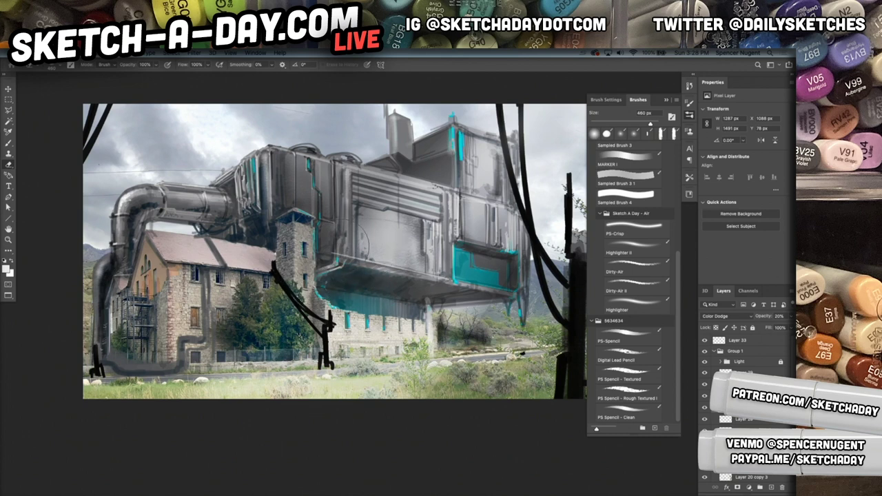
Step: Lasso the machine's underside and fill the selection with black on a new layer
key(l)
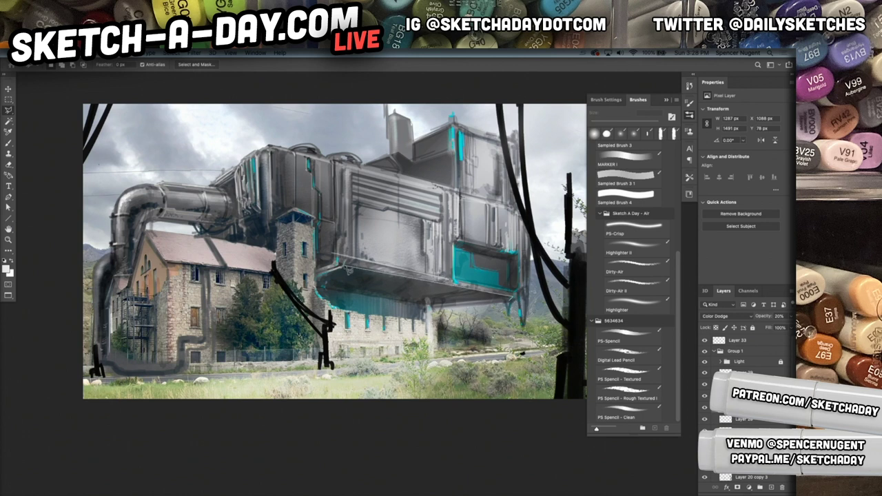
click(344, 268)
click(511, 304)
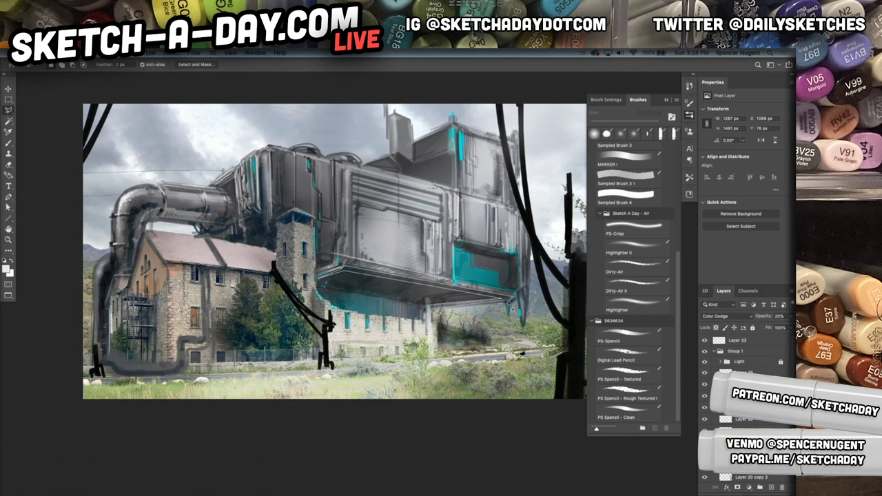
click(512, 302)
key(super+shift+alt+n)
key(d)
key(alt+BackSpace)
Step: Deselect the underside and set the black shadow layer's opacity to 30%
key(super+d)
key(v)
key(3)
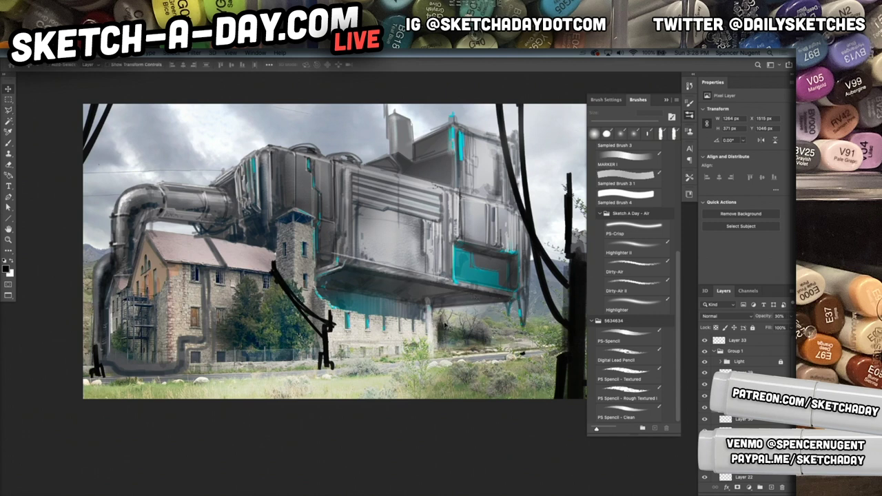
Step: Lasso a patch of foreground grass from the photo, copy it to a new layer and move it over the machine
key(l)
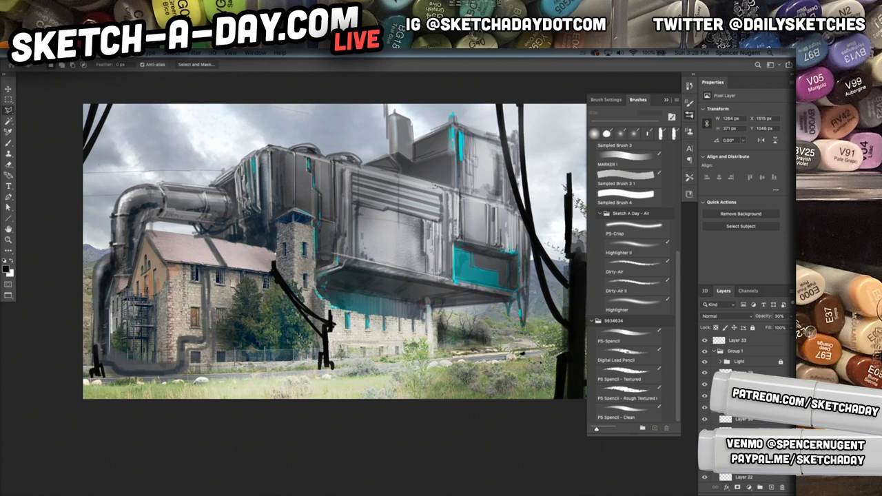
mouse_move(523, 369)
mouse_down()
mouse_move(458, 375)
mouse_move(422, 406)
mouse_move(541, 414)
mouse_move(552, 399)
mouse_up()
scroll(752, 419, down, 10)
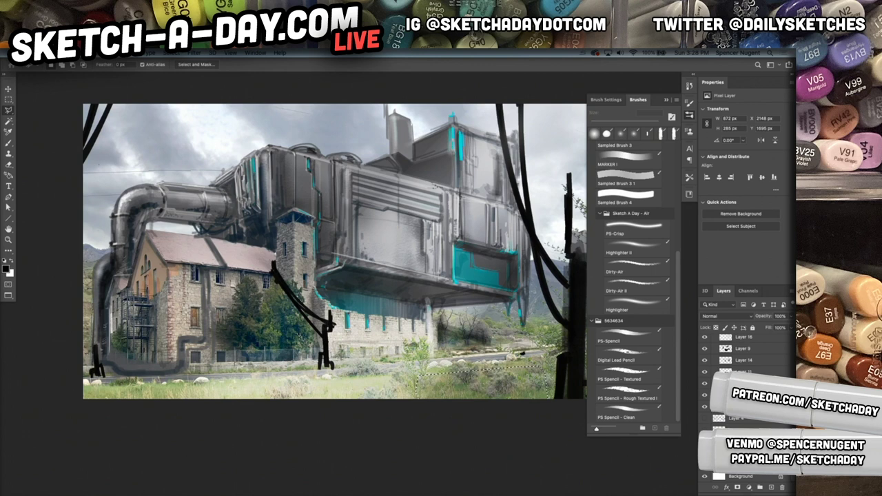
key(ctrl+j)
key(v)
drag(419, 346, 388, 228)
drag(496, 253, 479, 279)
Step: Transform the grass patch: scale it to about 167%, rotate it upright and place it across the machine's side
key(ctrl+t)
drag(391, 232, 394, 220)
drag(515, 269, 391, 352)
drag(394, 284, 439, 242)
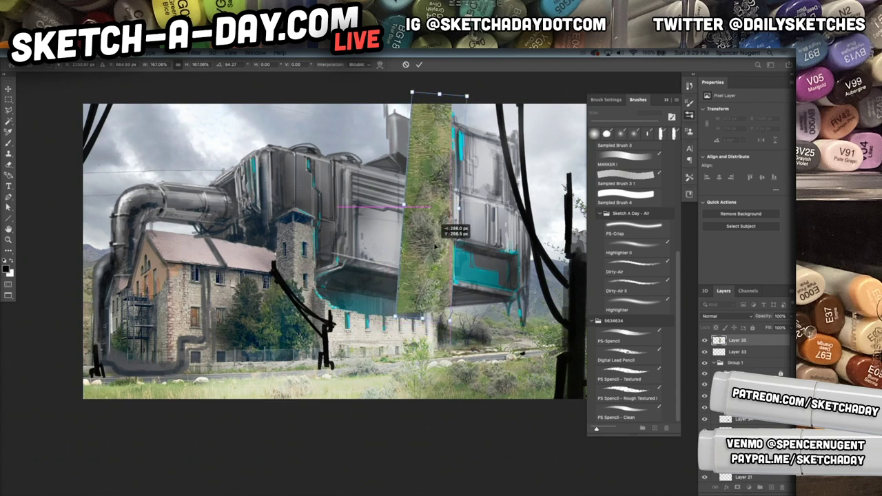
drag(463, 331, 483, 315)
key(Return)
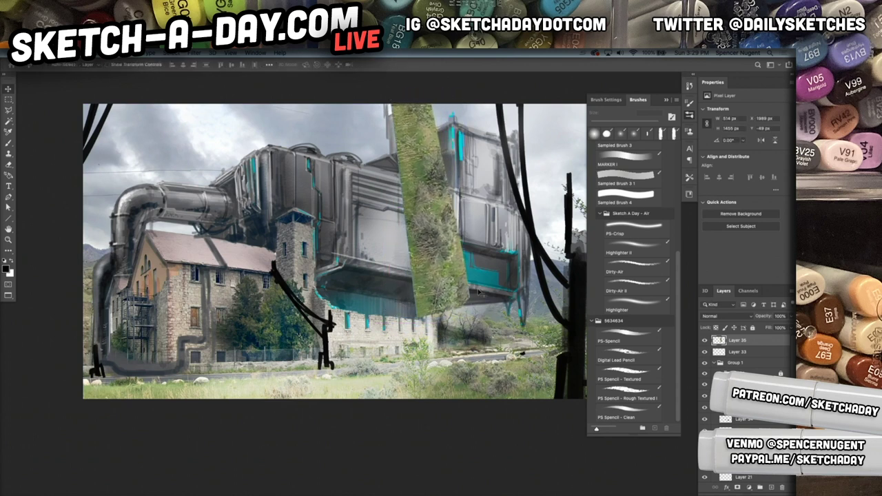
Step: Lasso the grass that overlaps the machine's lower body, copy it to a new layer and hide the original patch
click(396, 180)
click(404, 285)
mouse_move(417, 282)
mouse_down()
mouse_move(441, 284)
mouse_move(475, 265)
mouse_move(464, 198)
mouse_up()
key(ctrl+j)
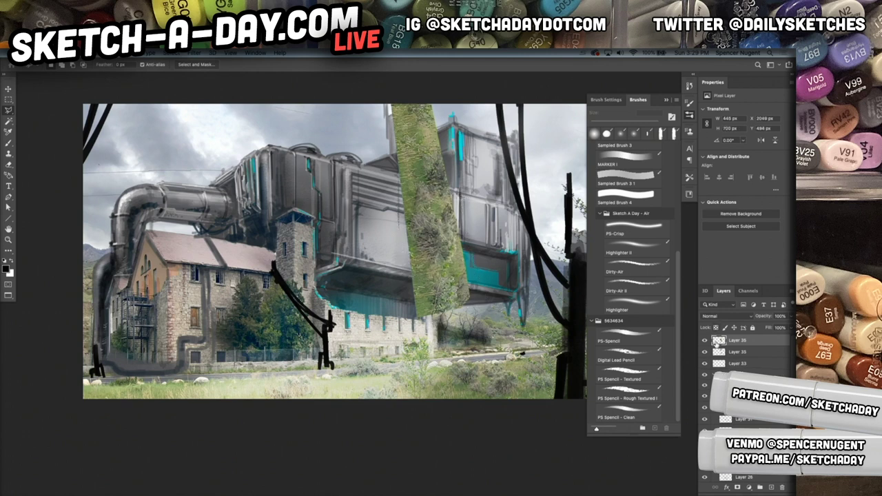
click(705, 352)
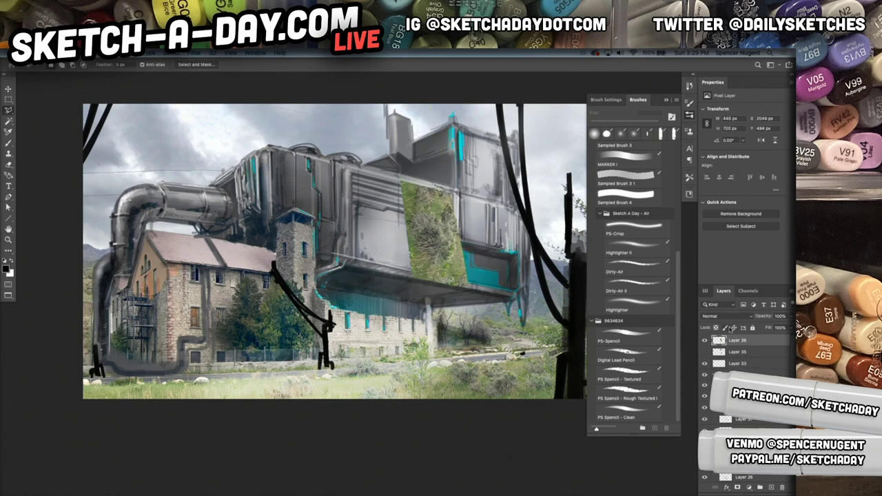
Step: Set the cropped grass layer's blend mode to Lighter Color
click(728, 308)
click(772, 345)
click(740, 317)
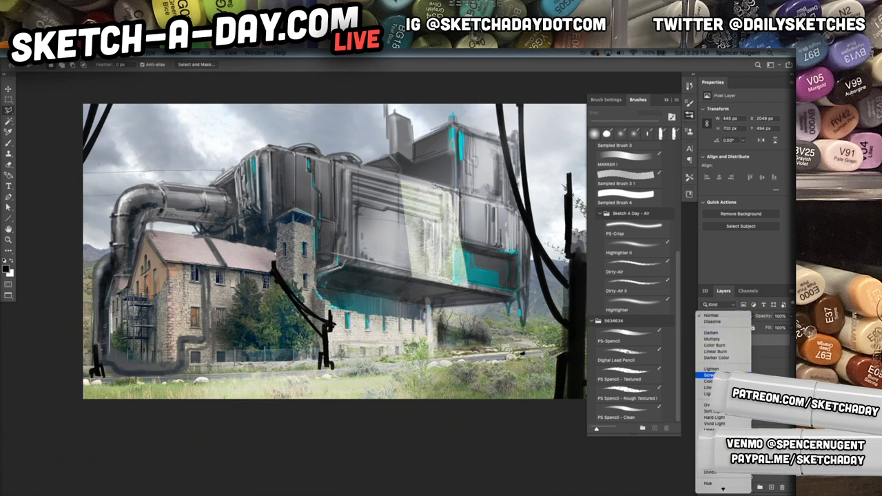
click(707, 395)
Step: Erase the blended grass texture over the cyan panel and soften its edges with a 460 px soft eraser
click(741, 397)
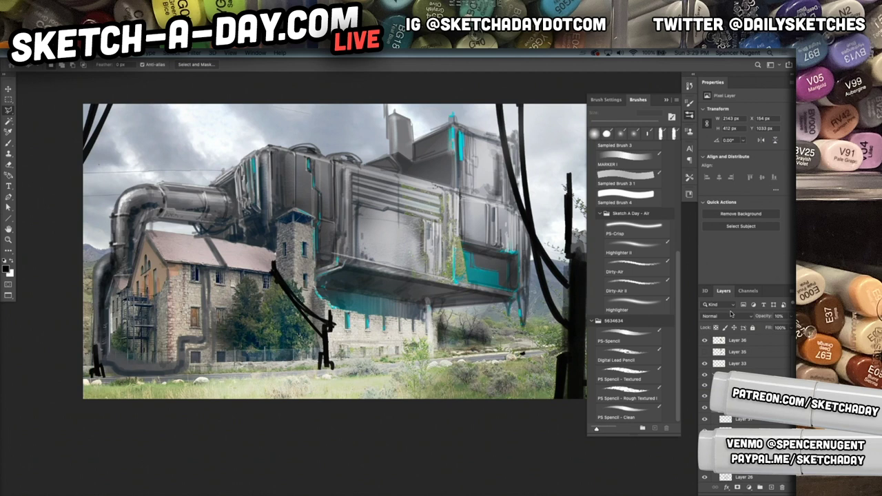
key(b)
drag(476, 251, 468, 279)
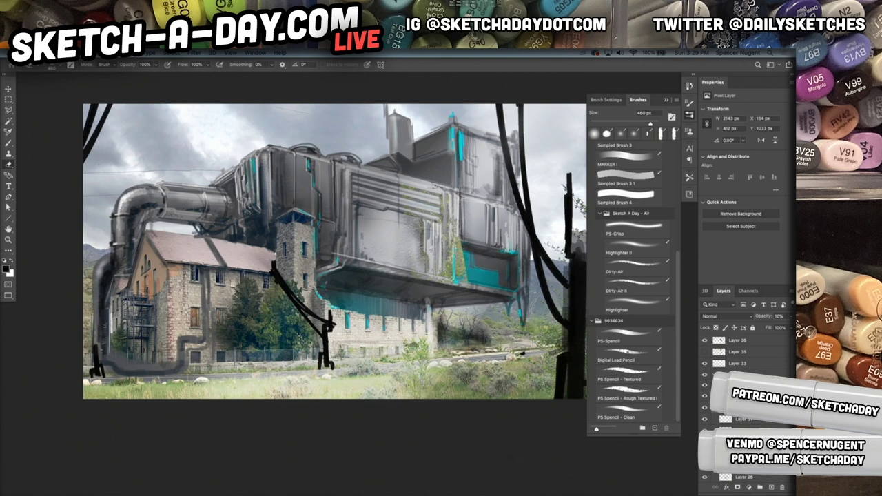
mouse_move(477, 280)
mouse_down()
mouse_move(472, 270)
mouse_move(459, 307)
mouse_move(464, 261)
mouse_move(470, 280)
mouse_move(456, 246)
mouse_move(464, 259)
mouse_move(465, 240)
mouse_move(481, 251)
mouse_move(463, 262)
mouse_move(441, 190)
mouse_move(378, 228)
mouse_up()
key(v)
key(e)
key(super+z)
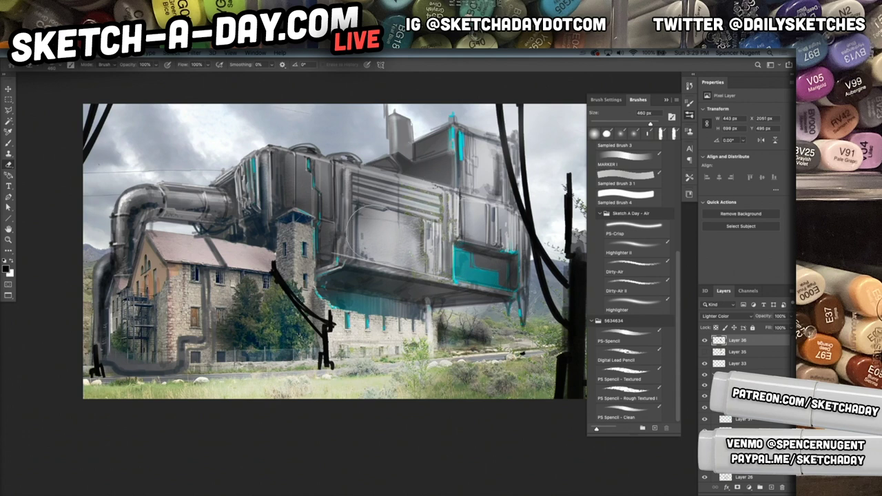
Step: Duplicate the hidden grass patch layer and position a visible piece over the machine's side panel
key(v)
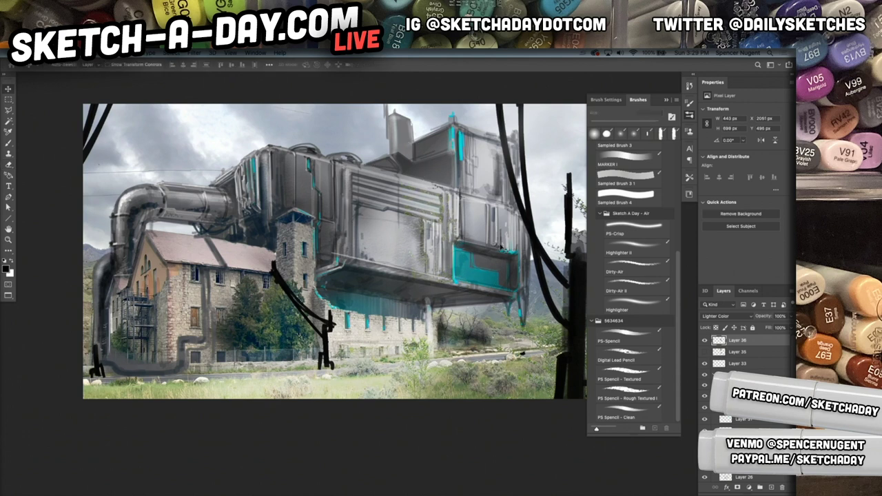
click(735, 351)
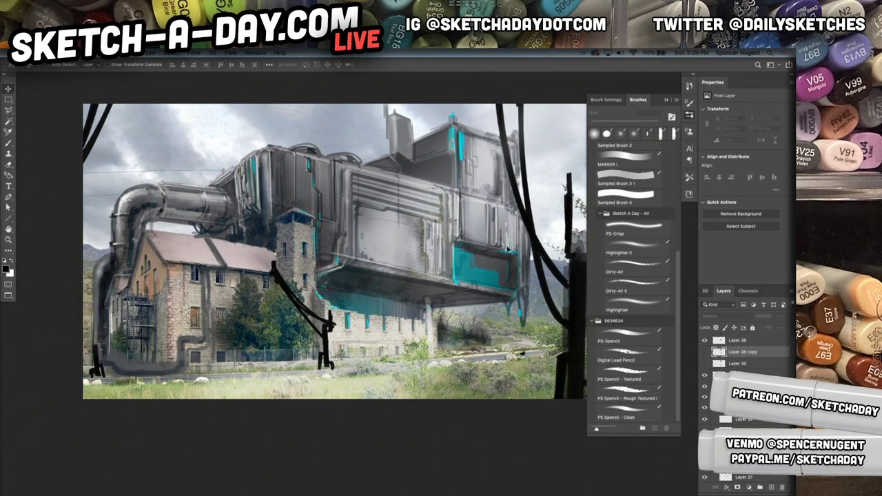
key(ctrl+j)
drag(420, 169, 430, 248)
key(space)
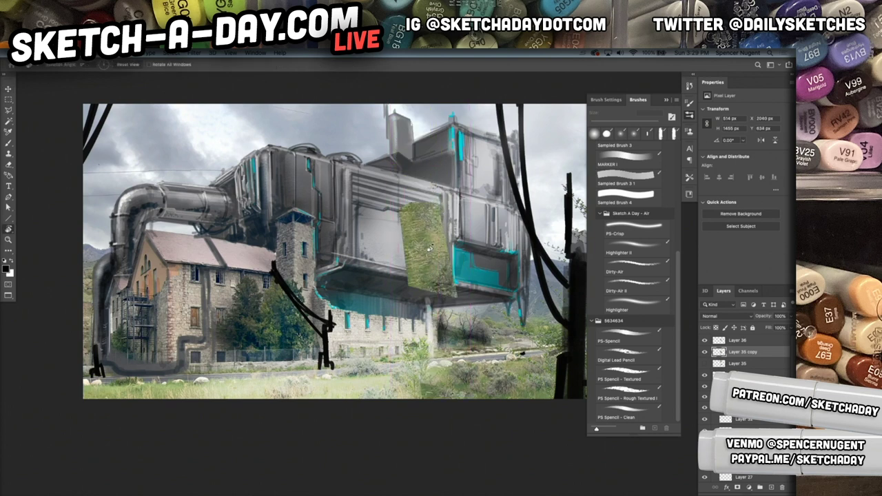
Step: Choose the Dirty-Air brush preset and adjust its size
key(e)
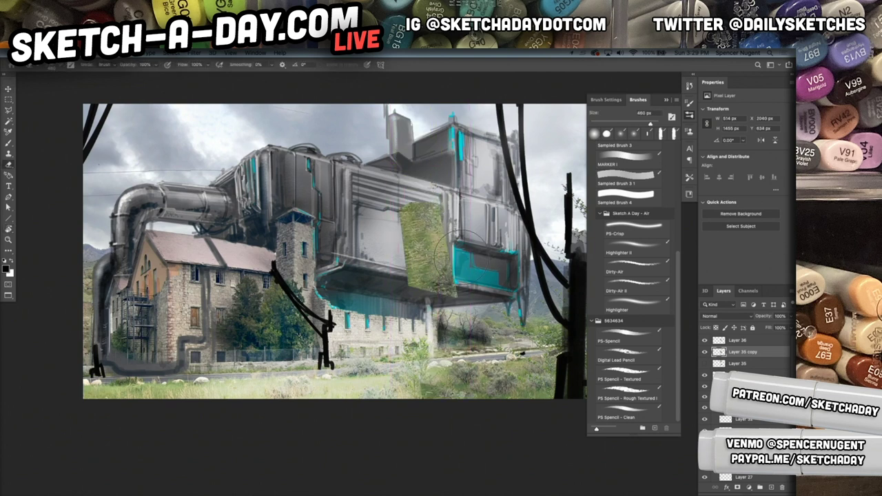
right_click(429, 256)
drag(526, 328, 524, 355)
scroll(524, 355, up, 5)
scroll(526, 341, up, 4)
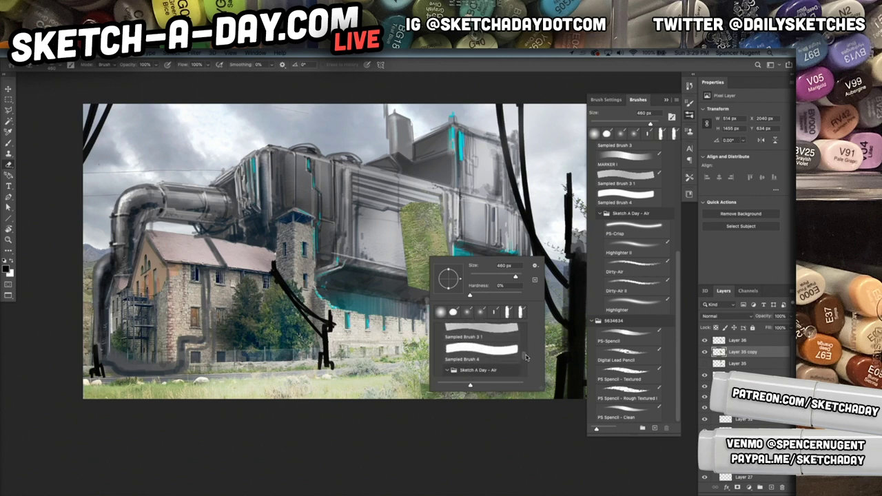
mouse_move(526, 363)
mouse_down()
mouse_move(529, 378)
mouse_move(529, 369)
mouse_up()
click(514, 333)
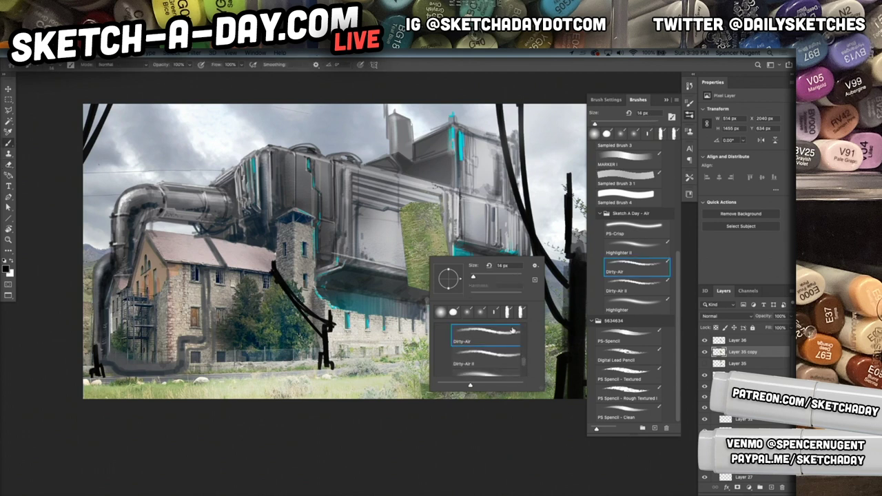
drag(486, 278, 496, 278)
click(412, 204)
Step: Choose the Dirty-Air II brush preset and set its size to 396 px
key(e)
right_click(456, 220)
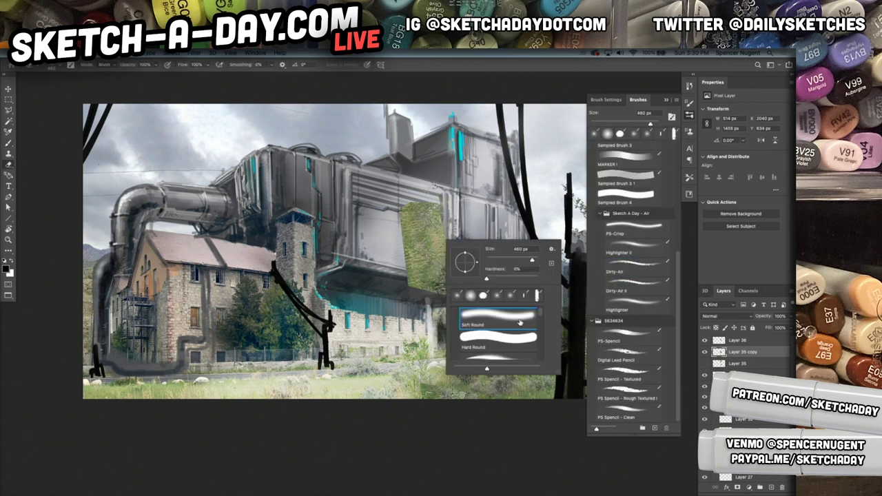
drag(541, 315, 539, 345)
scroll(540, 341, down, 1)
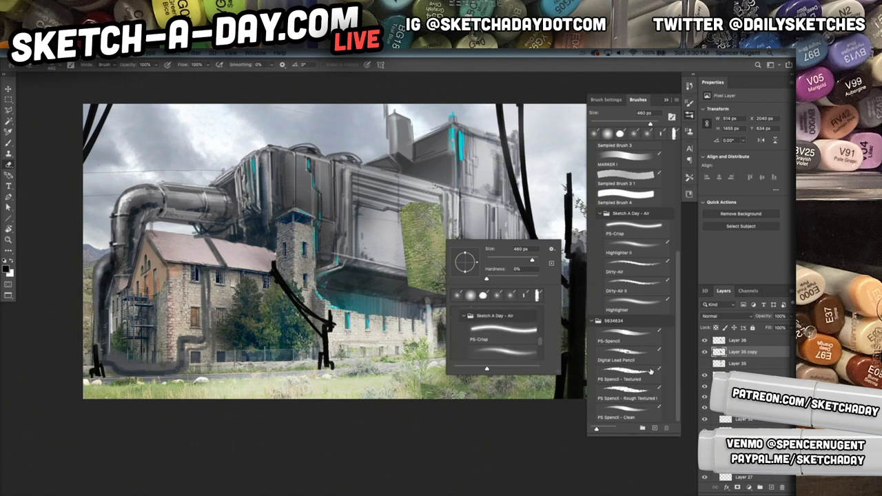
click(642, 278)
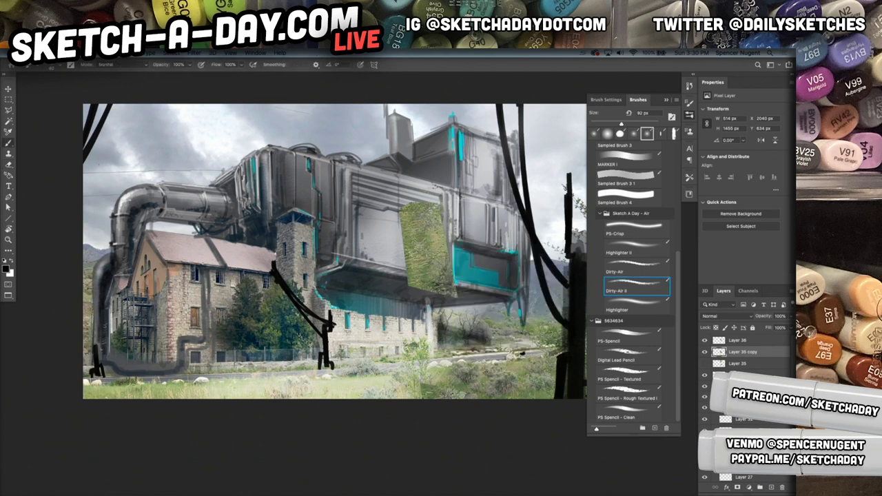
right_click(417, 193)
click(544, 232)
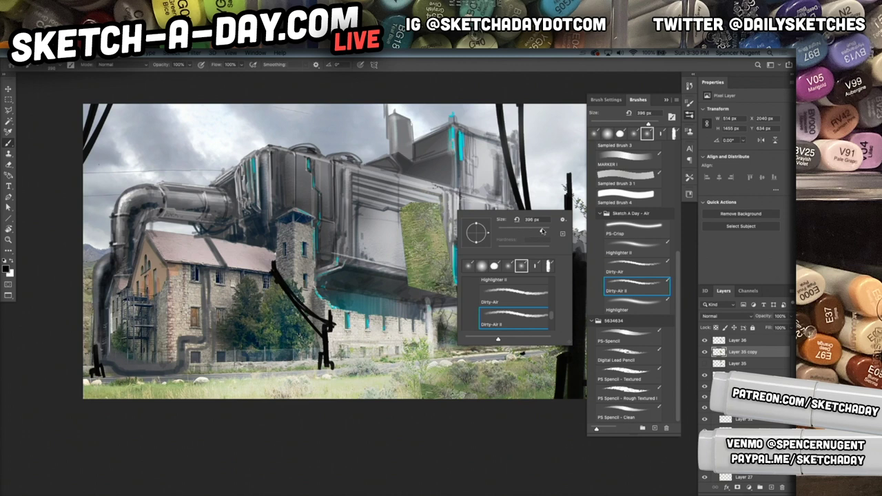
Step: Try to brush over the duplicated grass patch with the Dirty-Air II preset, then undo the dark stroke
click(424, 208)
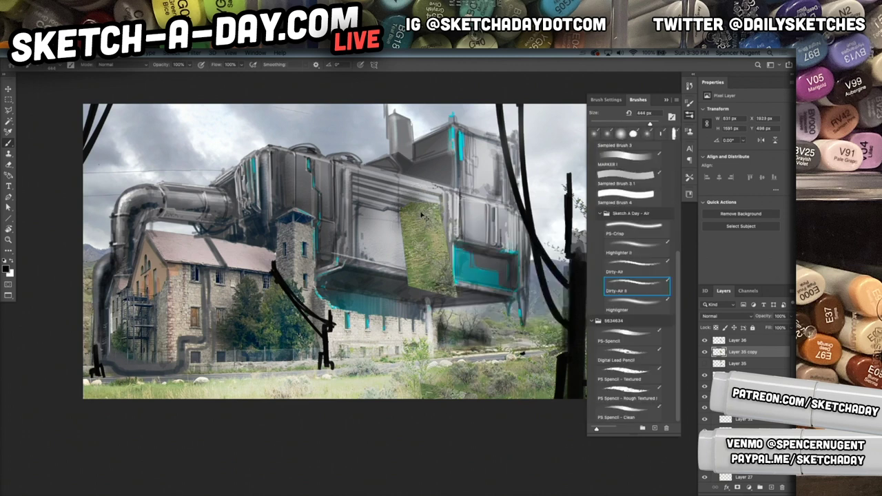
click(705, 352)
click(705, 351)
key(e)
right_click(398, 274)
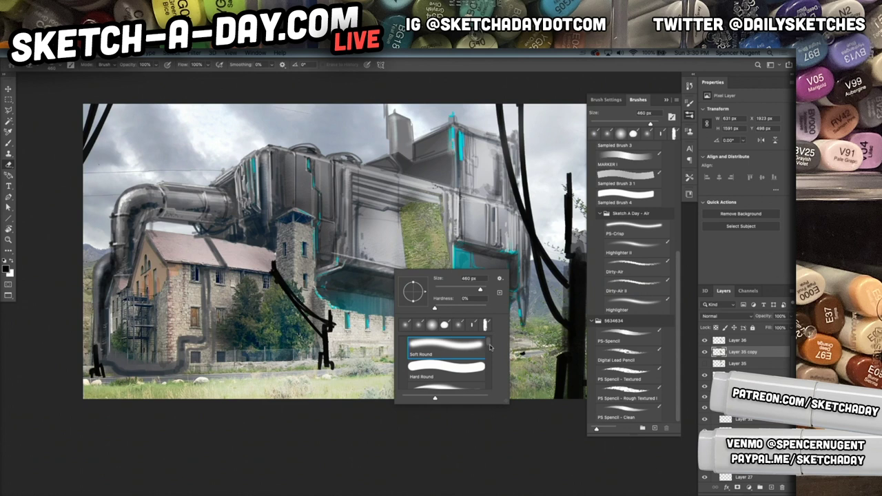
drag(510, 404, 501, 492)
drag(489, 362, 492, 458)
click(464, 403)
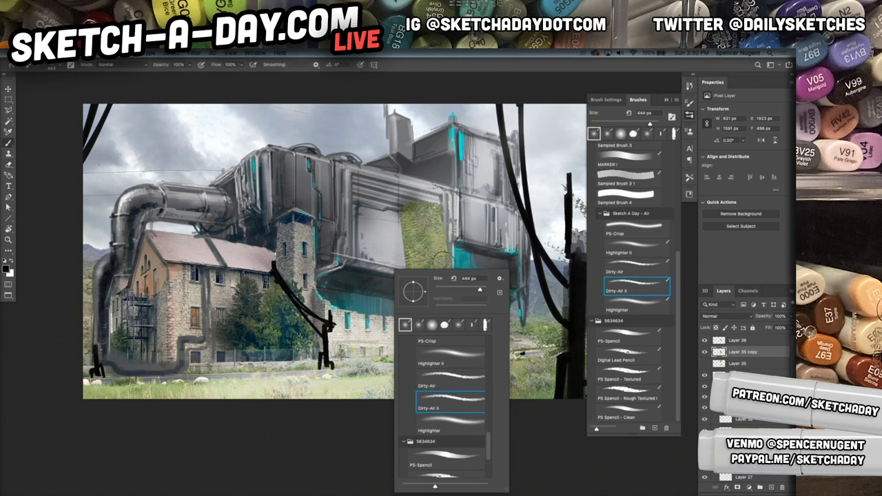
click(431, 245)
drag(413, 207, 396, 219)
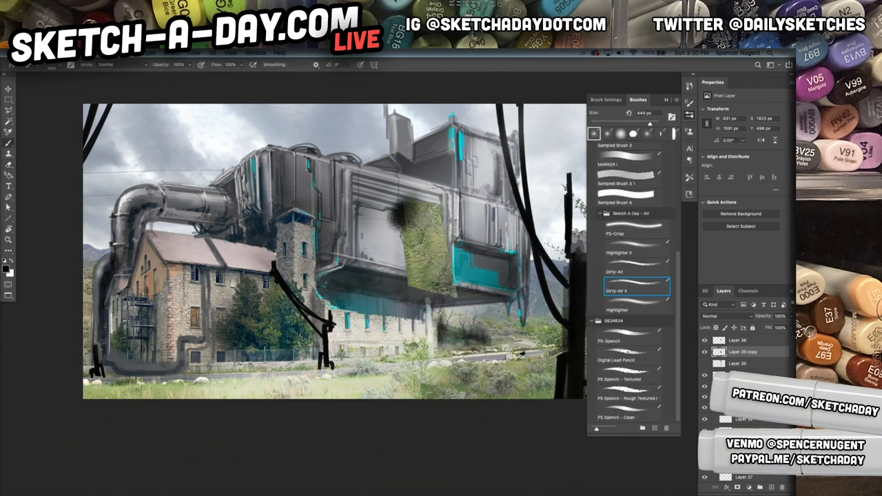
key(super+comma)
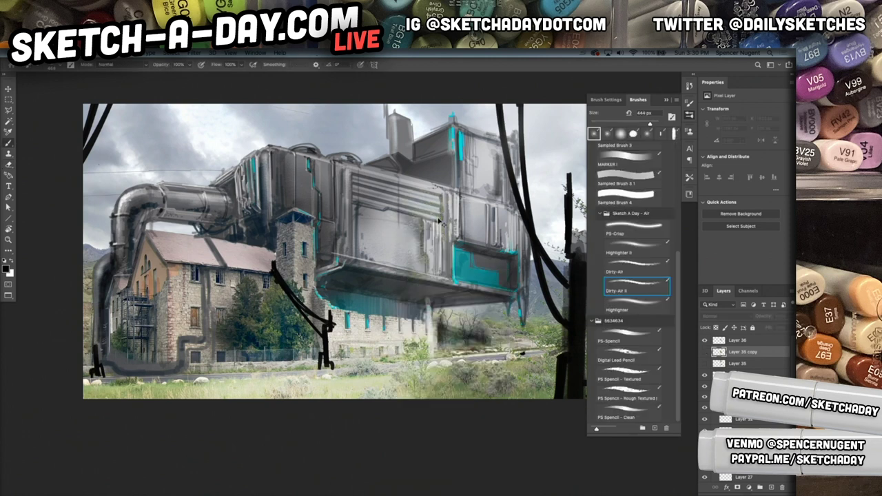
Step: Try the Pencil preset for the eraser and switch to the Dirty-Air II preset
key(e)
right_click(433, 246)
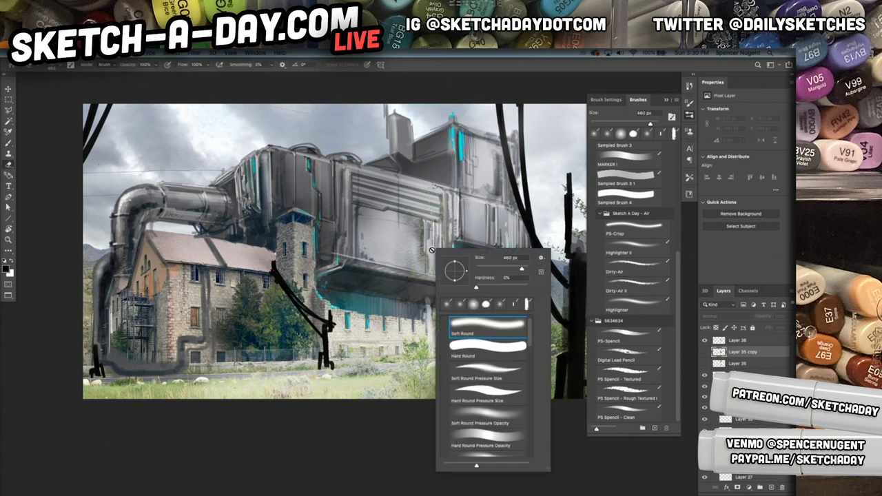
drag(531, 348, 532, 405)
scroll(511, 381, down, 2)
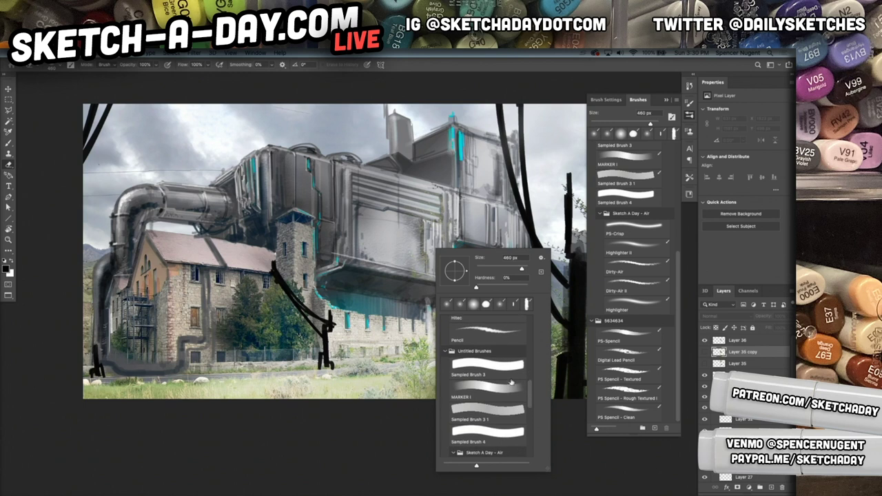
click(499, 335)
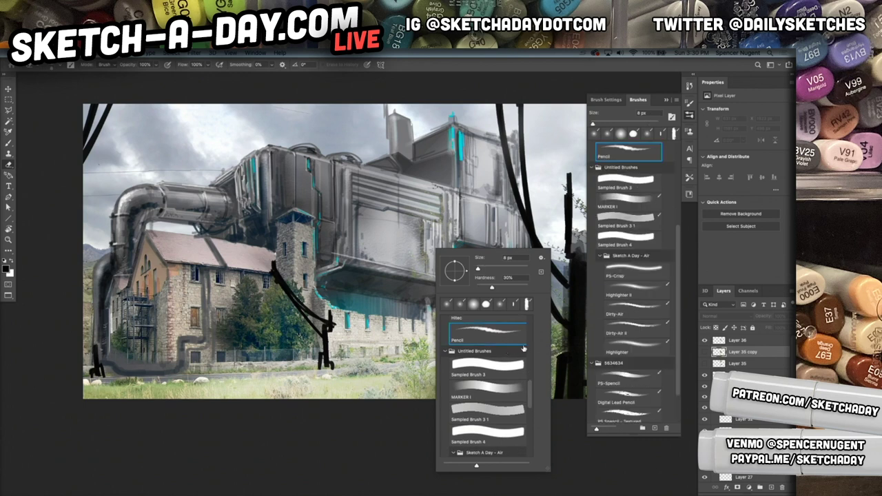
drag(532, 393, 529, 431)
click(513, 348)
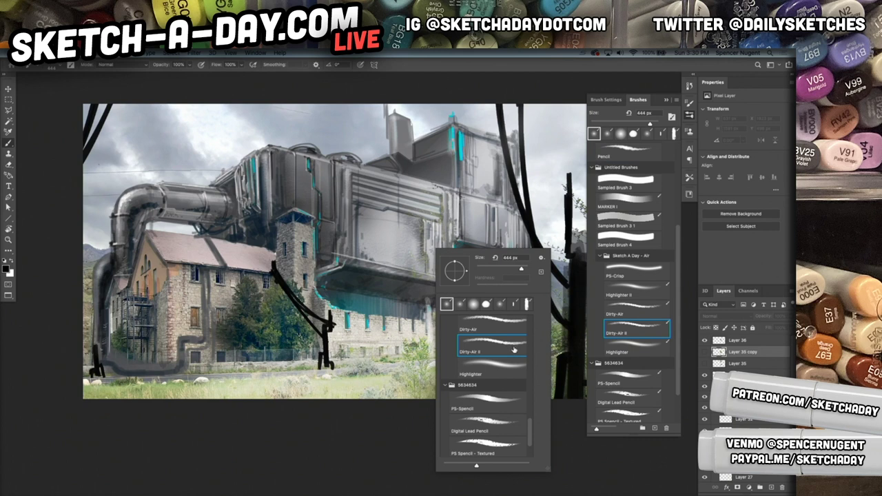
Step: Try the Highlighter, Digital Lead Pencil and Soft Round Pressure Opacity presets, ending on Soft Round Pressure Size
click(507, 360)
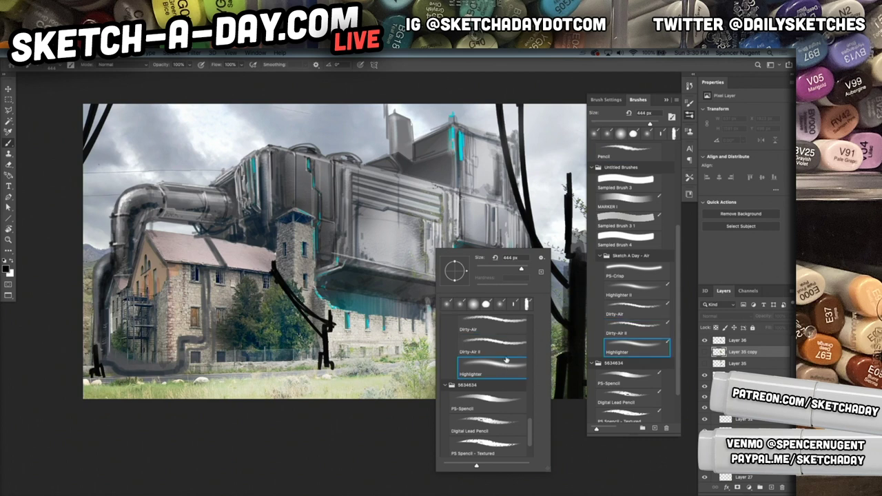
click(512, 425)
drag(528, 433, 537, 353)
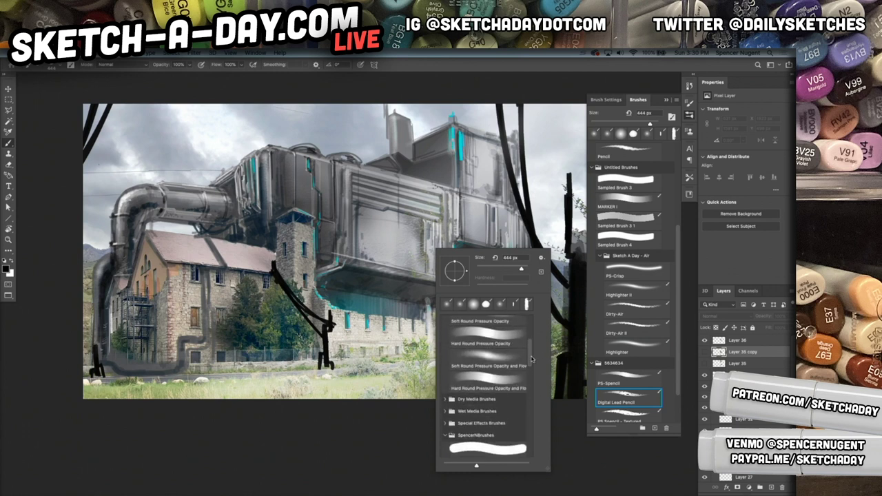
scroll(520, 345, up, 3)
click(502, 356)
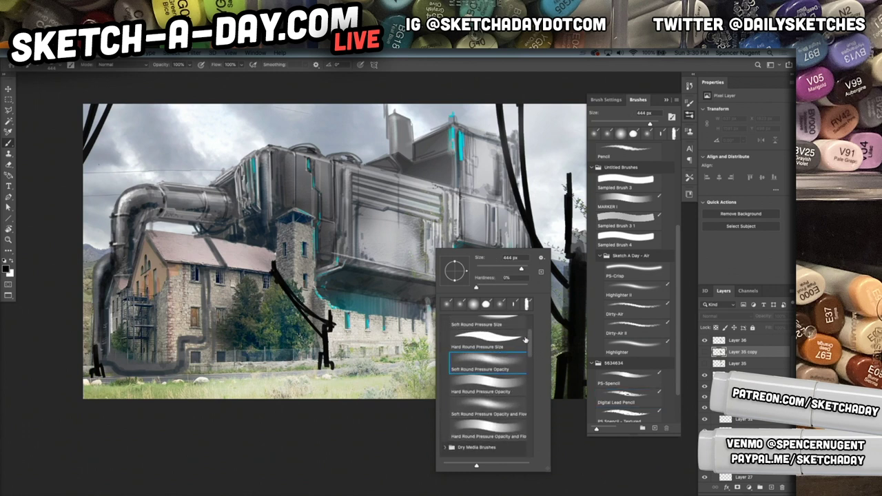
scroll(491, 386, up, 3)
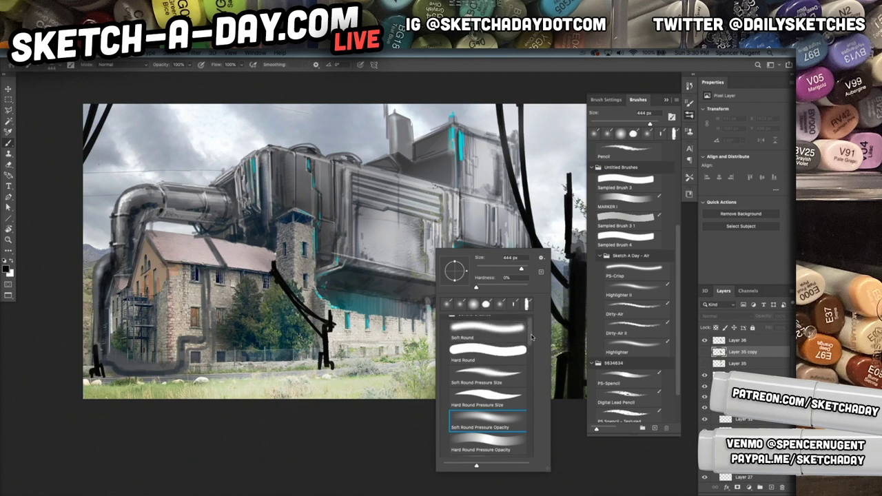
click(496, 384)
click(412, 211)
key(Return)
Step: Show the duplicated grass patch layer and try the Soft Round 25 1 and Pencil presets for the eraser
click(705, 352)
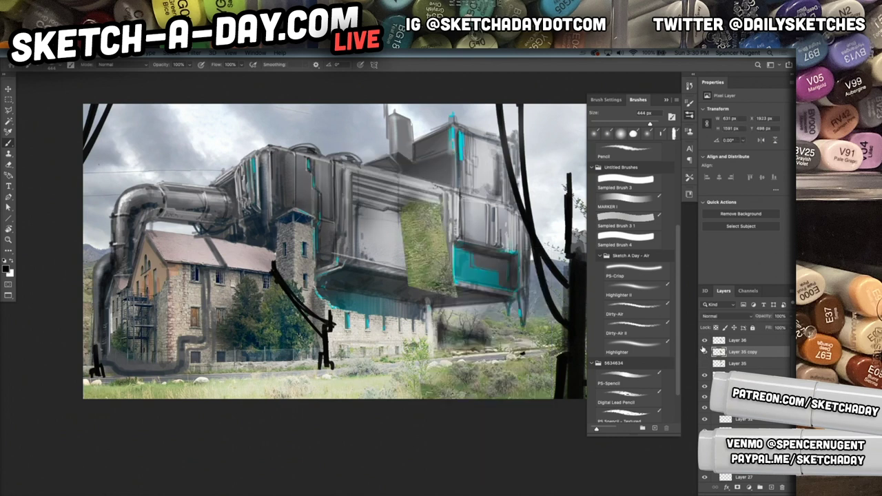
key(e)
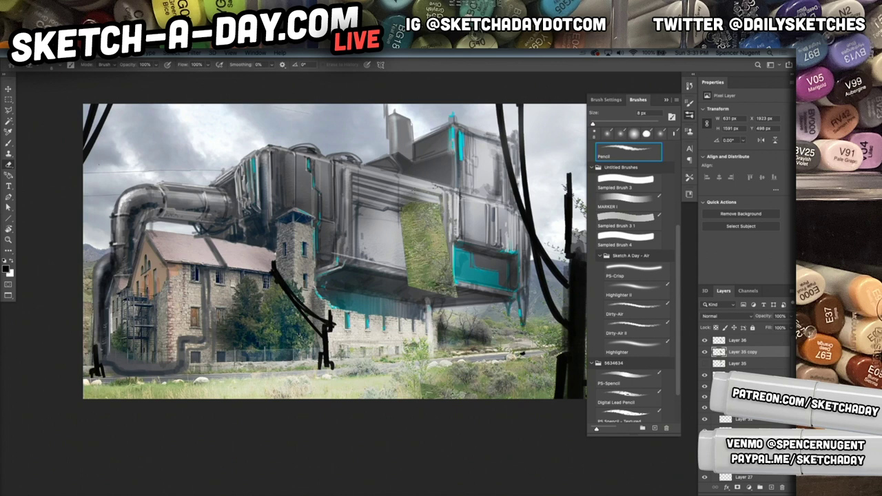
right_click(426, 228)
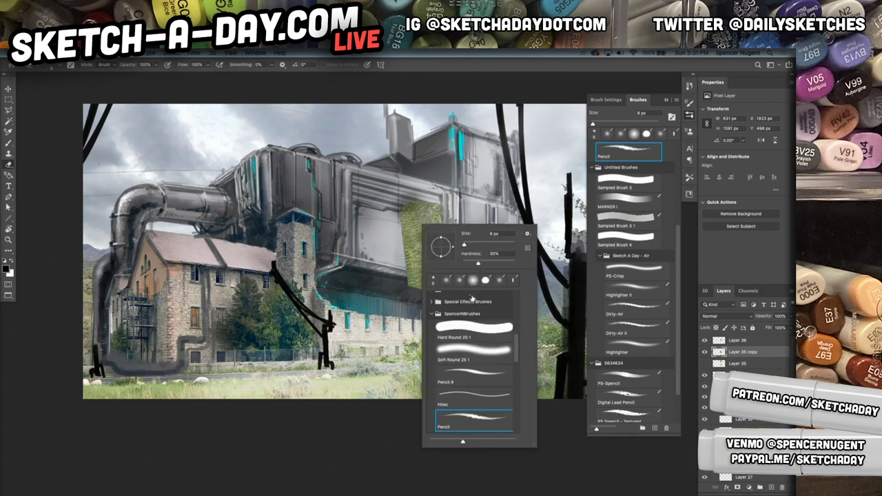
click(489, 363)
scroll(510, 372, down, 5)
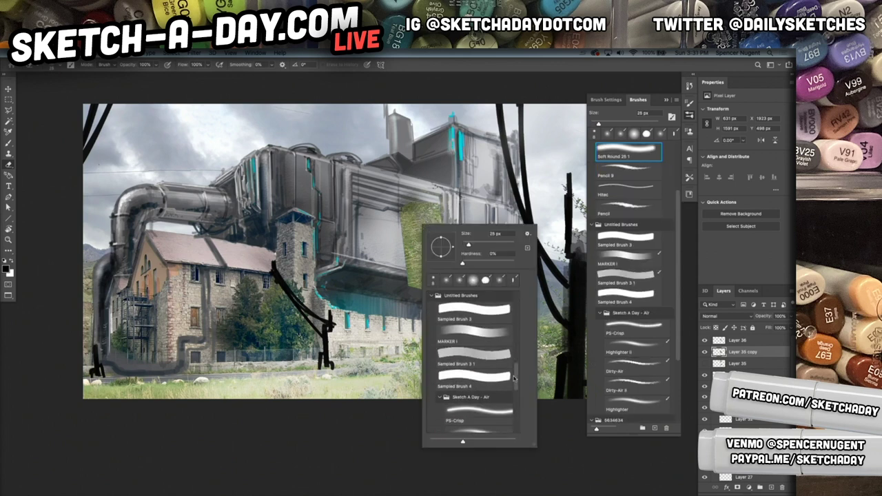
scroll(514, 378, down, 3)
scroll(514, 381, down, 2)
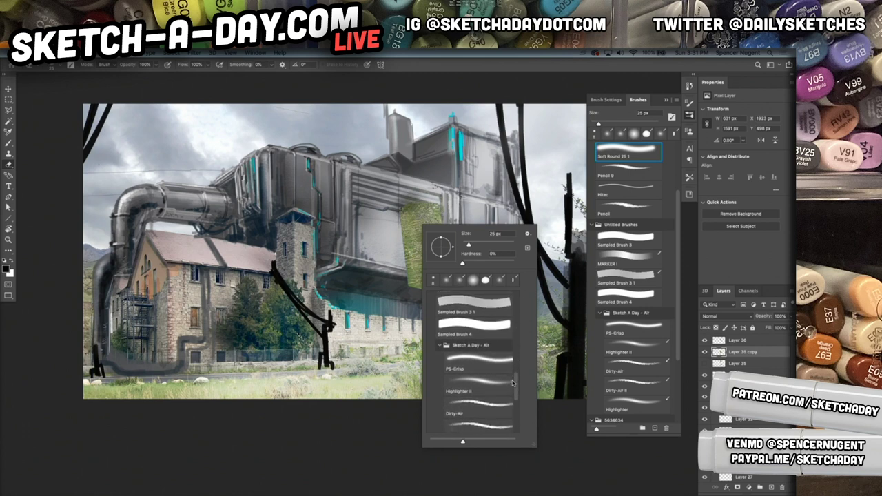
scroll(512, 387, down, 2)
click(498, 377)
key(e)
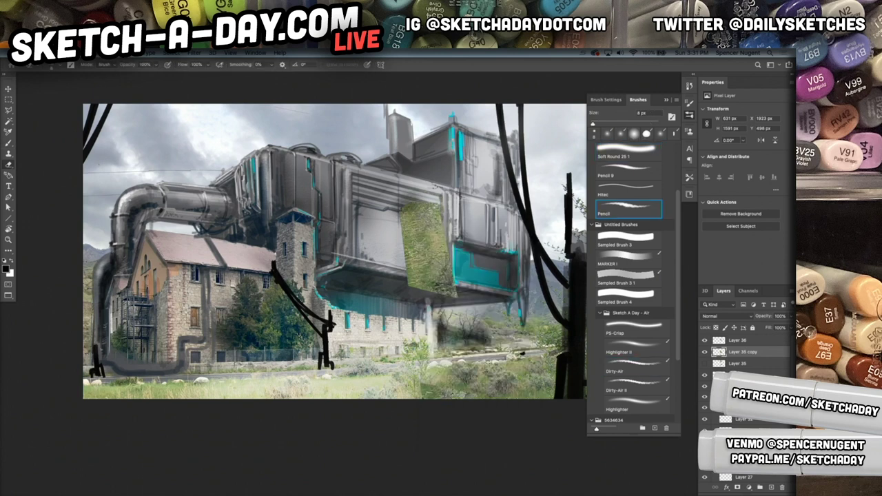
Step: Hide the duplicated grass patch layer and choose the Dirty-Air II brush preset at 412 px
click(703, 352)
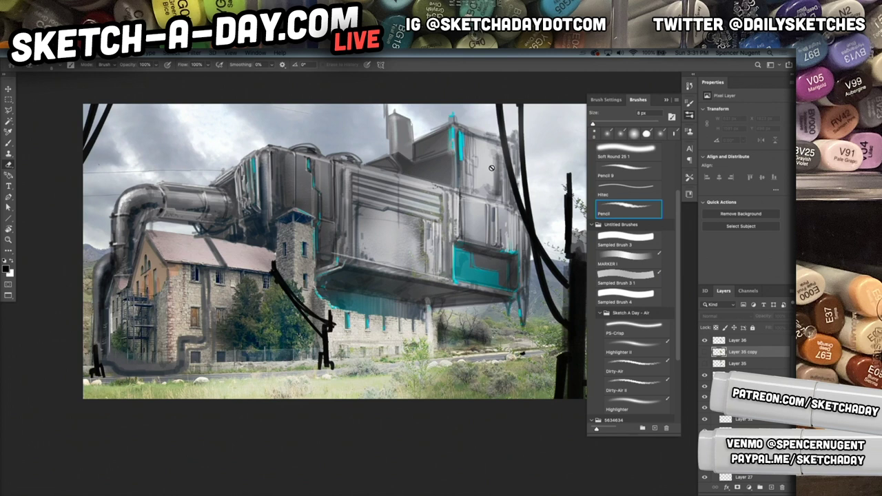
key(l)
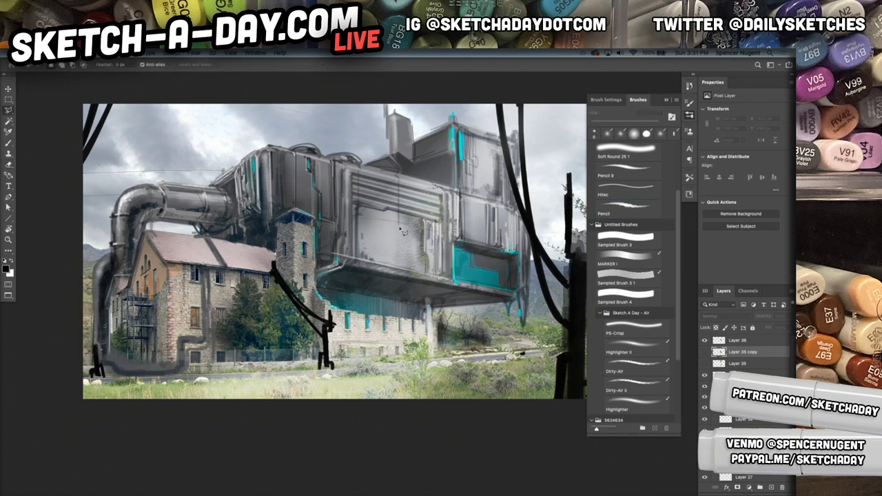
key(b)
right_click(389, 249)
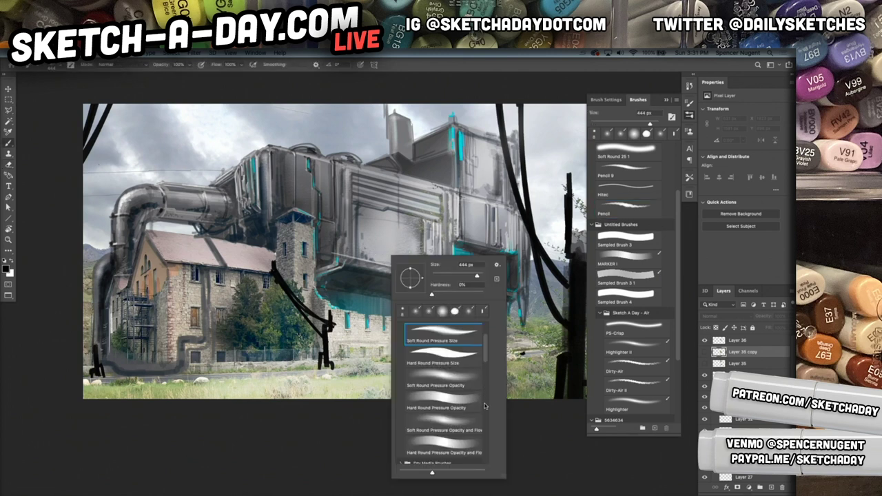
scroll(485, 397, down, 5)
drag(485, 418, 490, 442)
click(466, 390)
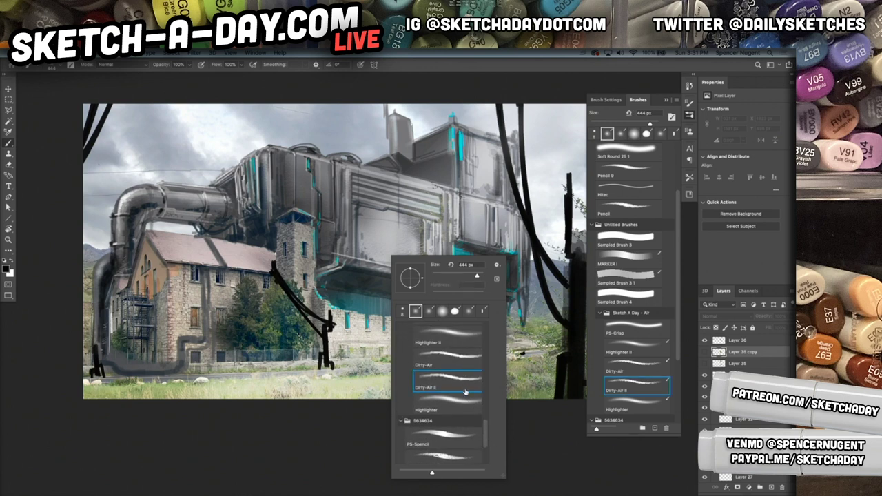
drag(477, 276, 473, 276)
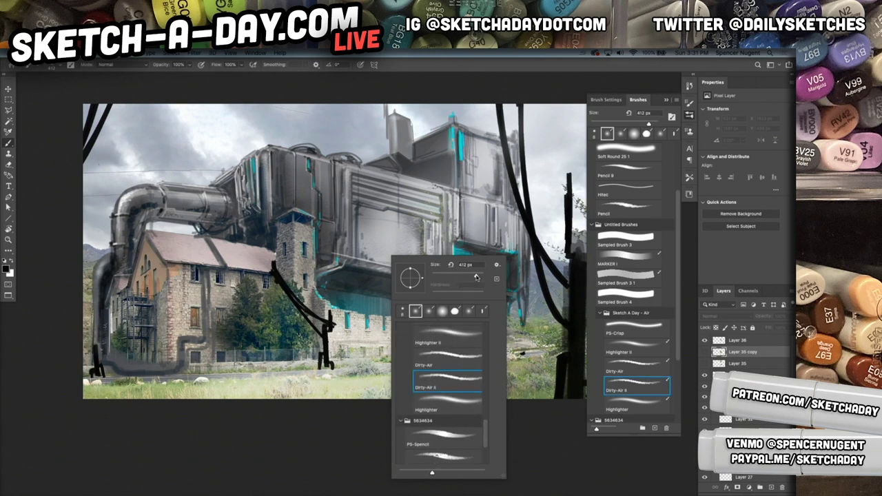
click(375, 241)
key(Return)
Step: Paint dark grime over the machine's side panel on a new layer with an 800 px brush, and lower the layer's opacity to 18%
key(super+shift+n)
key(Return)
click(370, 242)
key(bracketright)
key(bracketright)
key(bracketright)
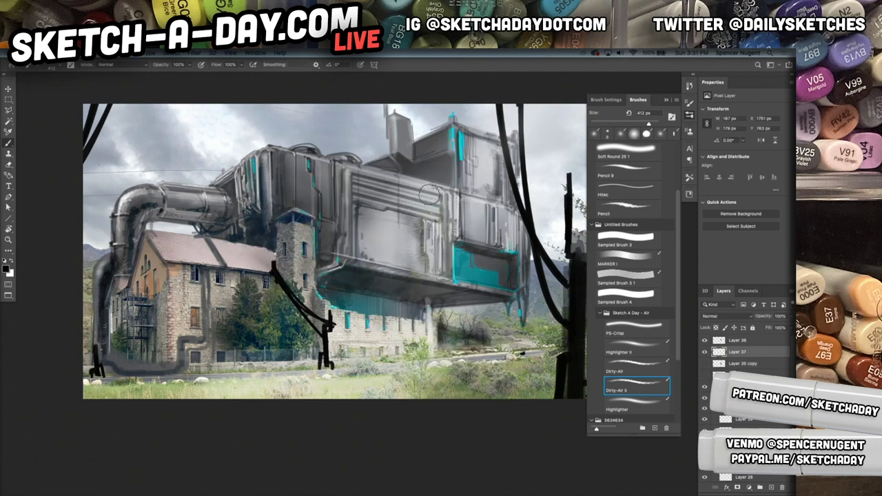
key(bracketright)
mouse_move(372, 247)
mouse_down()
mouse_move(403, 269)
mouse_move(383, 243)
mouse_move(383, 206)
mouse_move(395, 218)
mouse_move(390, 296)
mouse_up()
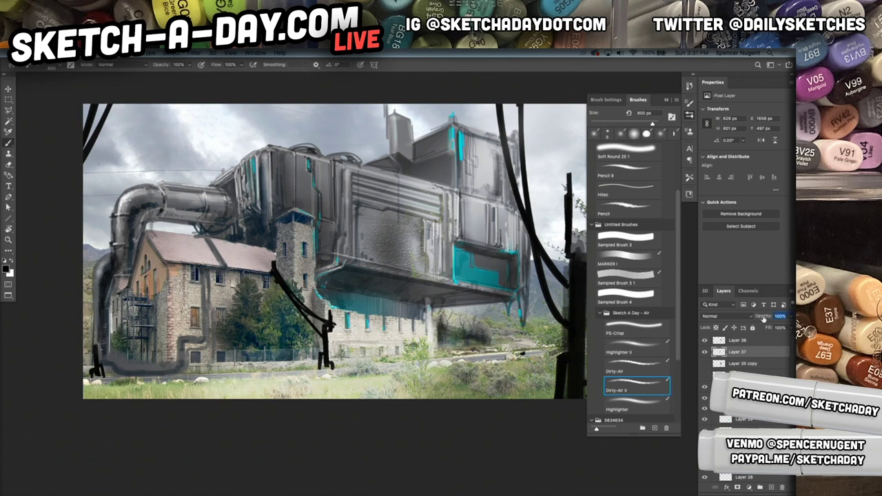
drag(768, 321, 753, 318)
Step: Select the layer holding the black pole and cables, and sample a near-white sky colour for the brush
scroll(527, 336, down, 3)
drag(531, 333, 455, 327)
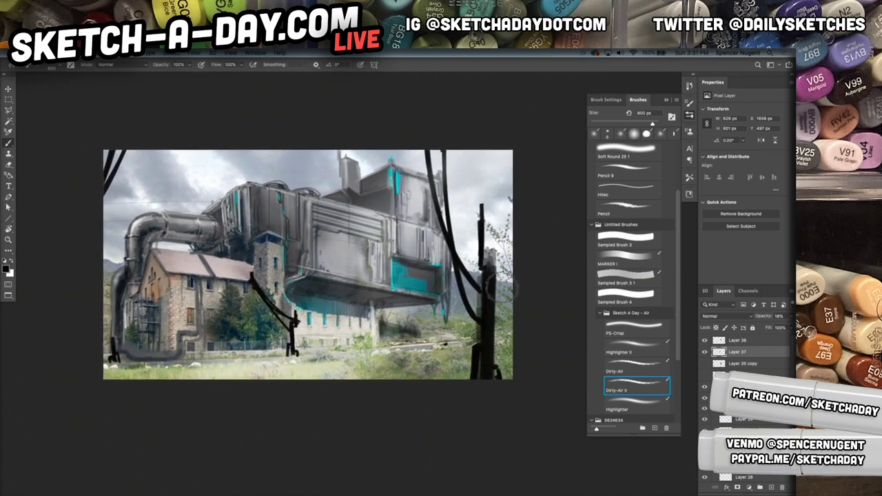
key(v)
super+click(498, 277)
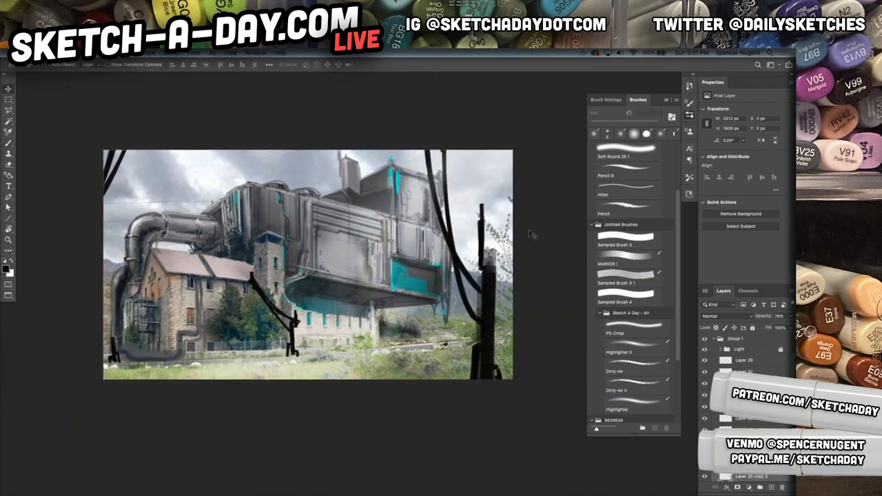
key(b)
alt+click(492, 218)
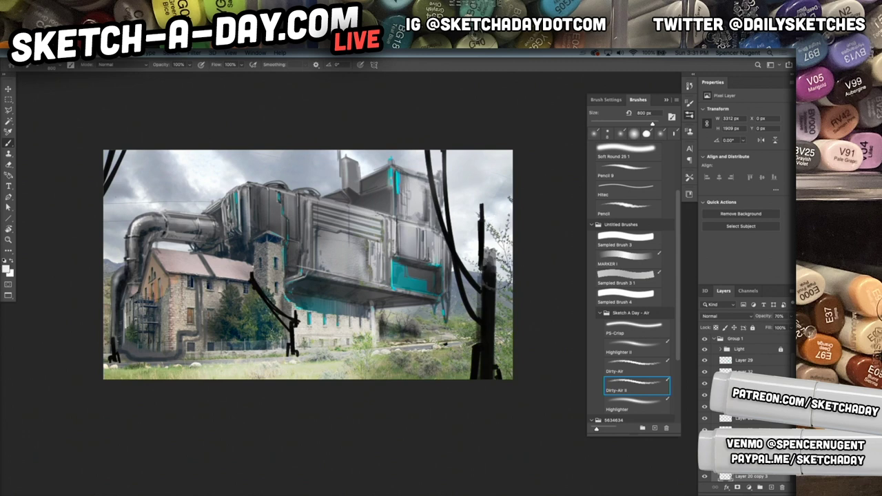
Step: Reduce the Dirty-Air II brush size and paint light highlights down the black foreground pole
key(bracketleft)
key(bracketleft)
key(bracketleft)
key(bracketleft)
key(bracketleft)
key(bracketleft)
key(bracketleft)
key(bracketleft)
key(bracketleft)
key(bracketleft)
key(bracketleft)
key(bracketleft)
drag(489, 280, 492, 373)
drag(482, 221, 483, 238)
Step: Paint thin light highlights along the hanging cables, the pole's edge and the far black post with a brush reduced to 60 px
key(bracketleft)
key(bracketleft)
key(bracketleft)
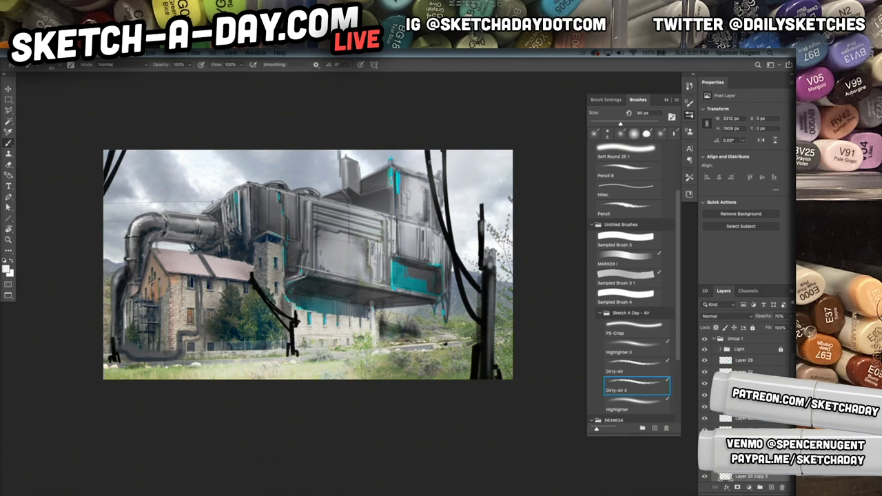
mouse_move(427, 156)
mouse_down()
mouse_move(442, 222)
mouse_move(437, 198)
mouse_up()
drag(445, 152, 450, 220)
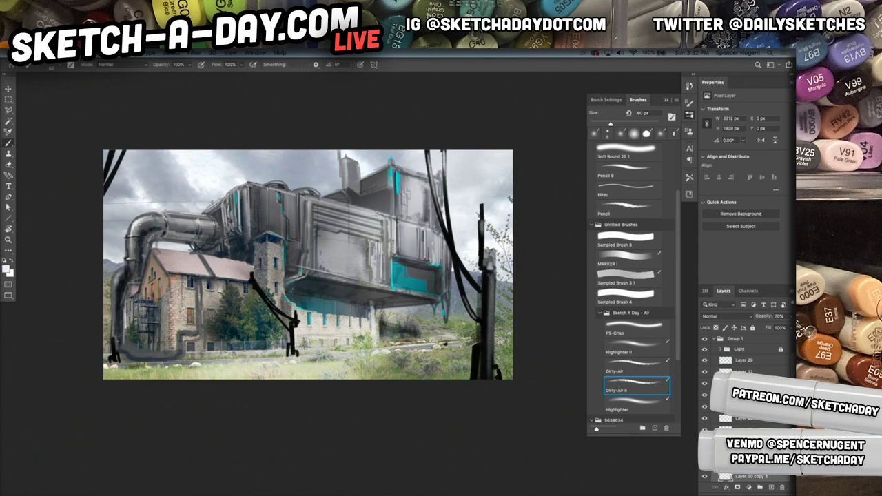
drag(464, 299, 480, 323)
mouse_move(492, 282)
mouse_down()
mouse_move(491, 337)
mouse_move(482, 322)
mouse_move(485, 338)
mouse_move(484, 329)
mouse_up()
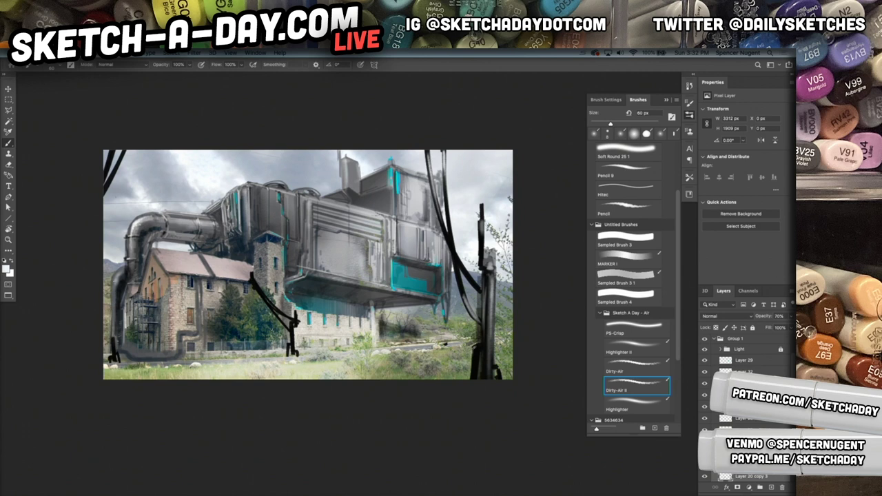
drag(112, 294, 114, 349)
Step: Highlight the black bracket and sagging cable in front of the stone building, reducing the brush to 30 px for fine strokes
scroll(293, 330, up, 5)
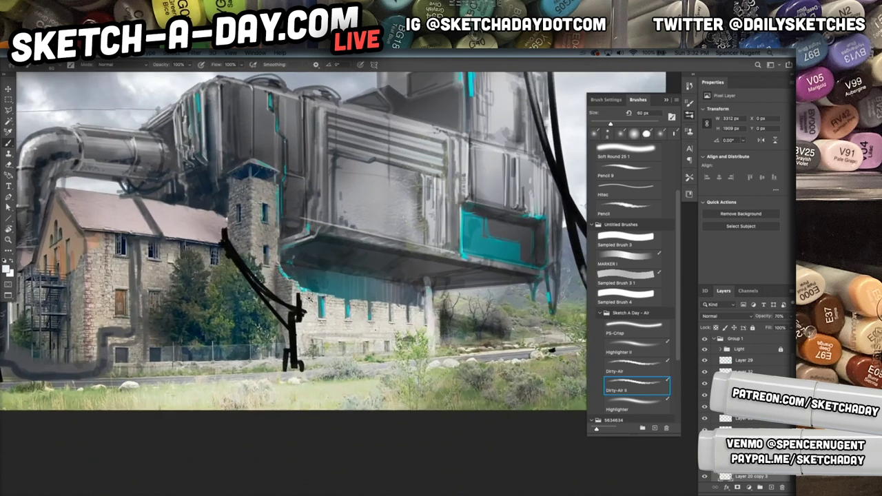
mouse_move(294, 304)
mouse_down()
mouse_move(293, 373)
mouse_move(305, 381)
mouse_move(281, 378)
mouse_move(302, 292)
mouse_move(301, 311)
mouse_up()
drag(207, 209, 279, 292)
key([)
key([)
key([)
key([)
key([)
mouse_move(204, 216)
mouse_down()
mouse_move(285, 322)
mouse_move(222, 236)
mouse_up()
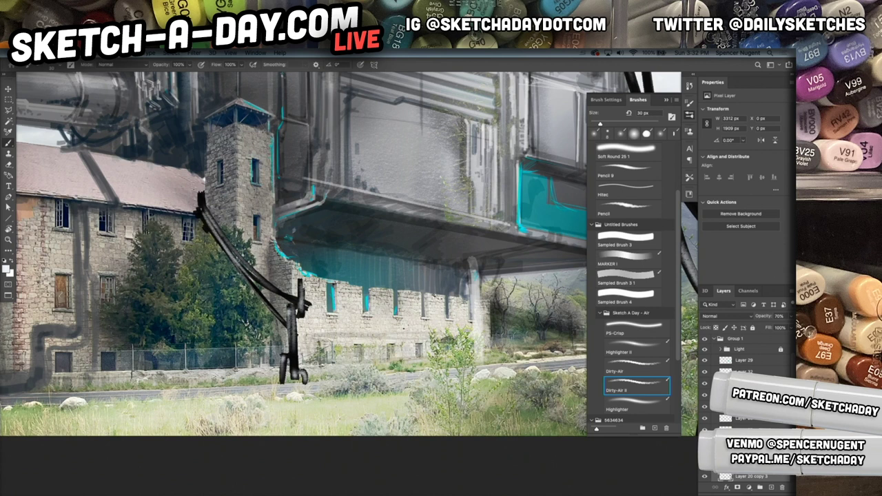
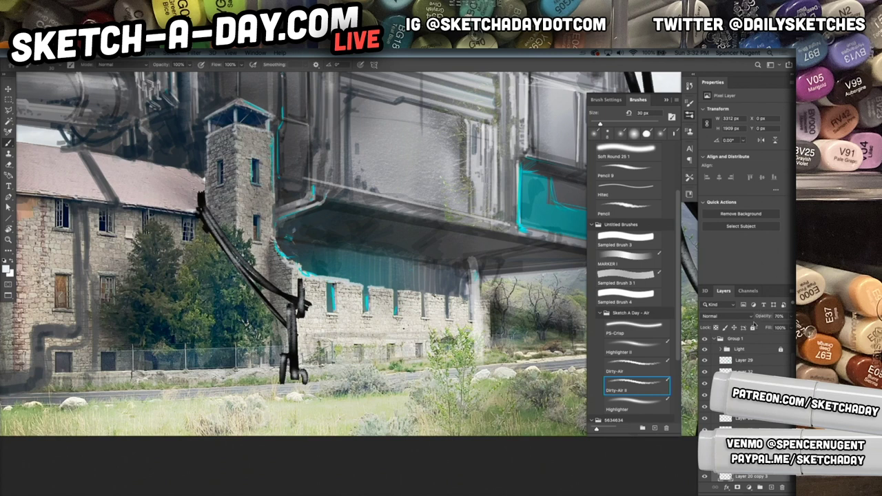
Step: Set the current layer's blend mode to Overlay and brush light strokes along the struts below the machine's outer corner
click(750, 316)
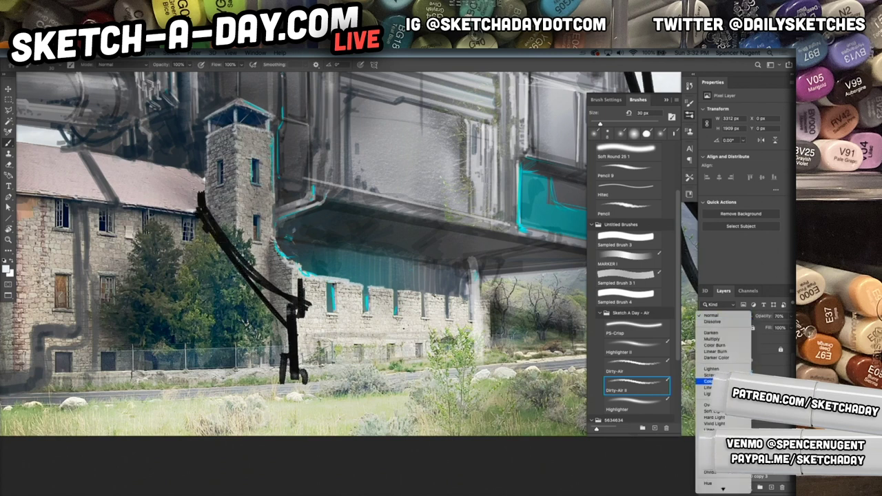
click(707, 405)
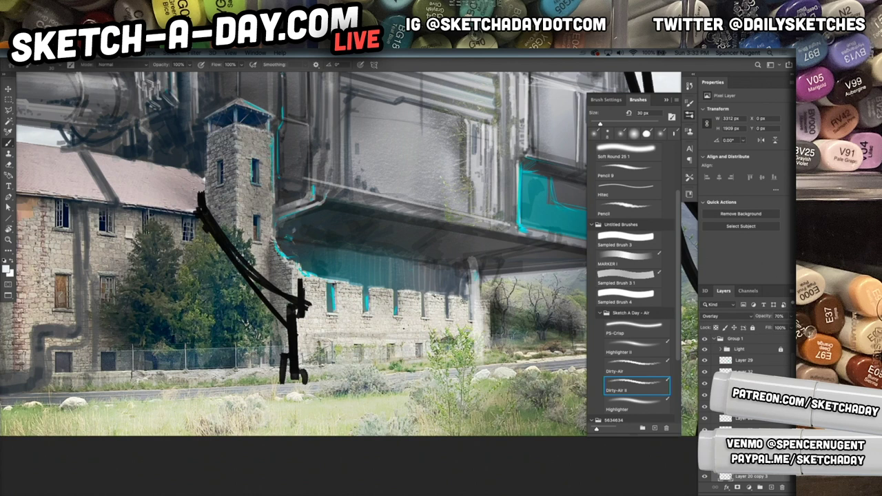
drag(475, 279, 477, 301)
drag(496, 248, 381, 275)
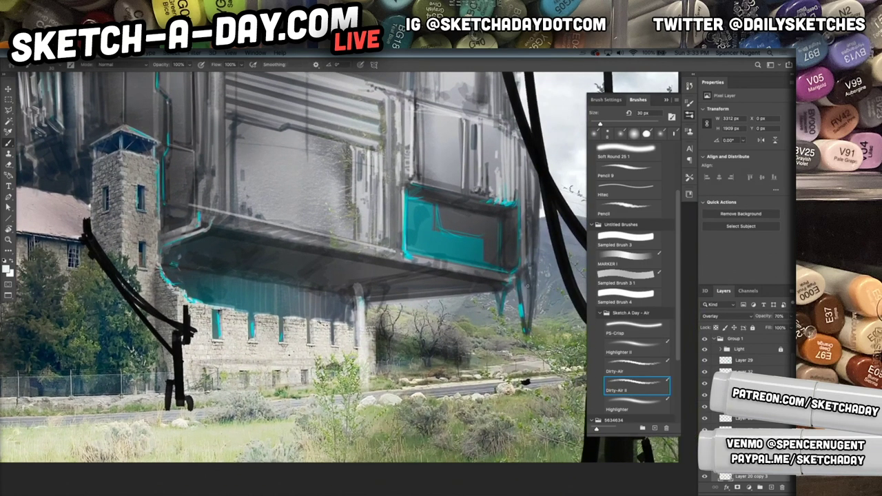
drag(531, 324, 532, 277)
drag(525, 323, 523, 280)
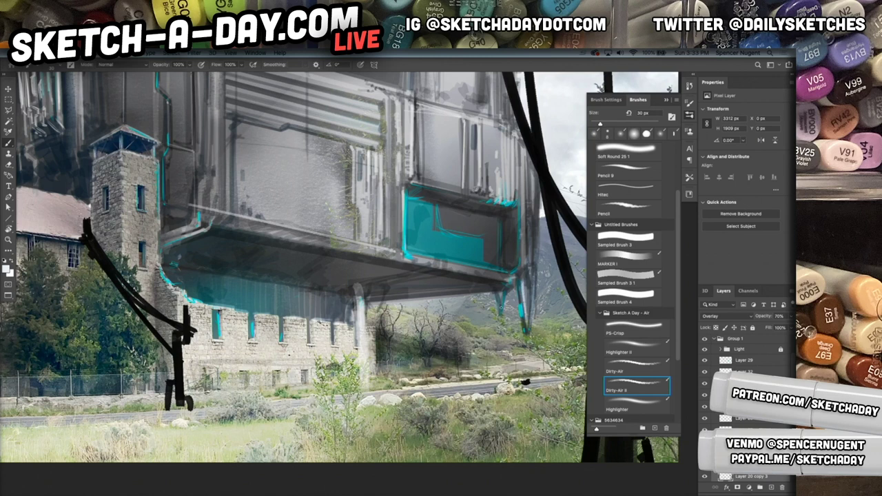
drag(541, 240, 520, 330)
drag(508, 359, 508, 264)
drag(513, 328, 512, 280)
mouse_move(514, 364)
mouse_down()
mouse_move(516, 299)
mouse_move(517, 368)
mouse_up()
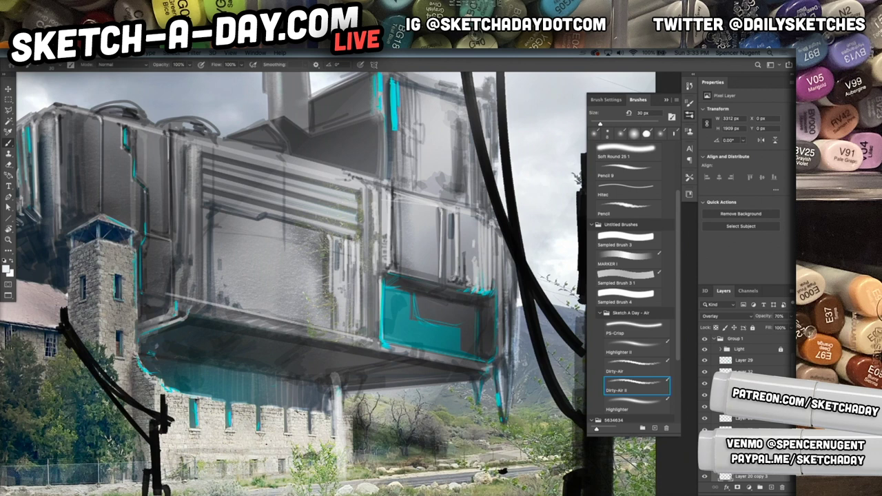
scroll(490, 312, up, 5)
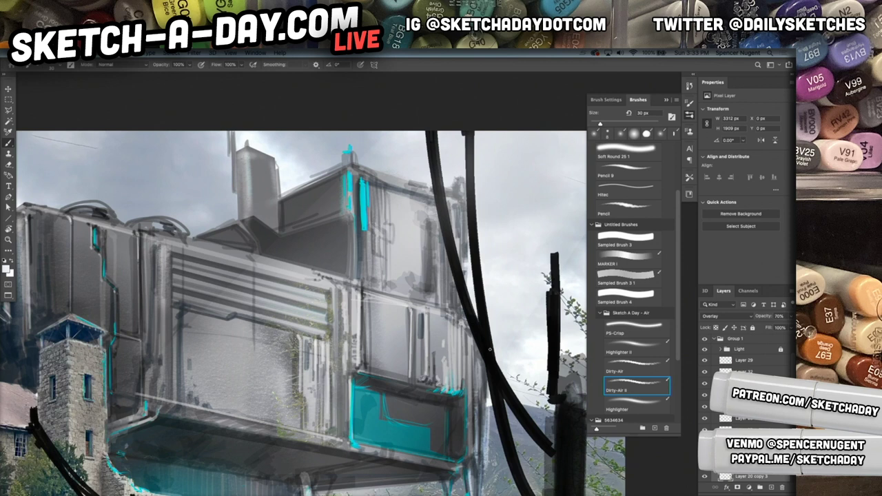
Step: Create a new layer and paint thin light highlights along the hanging cables and around the bracket on the black foreground pole
key(super+shift+n)
key(Return)
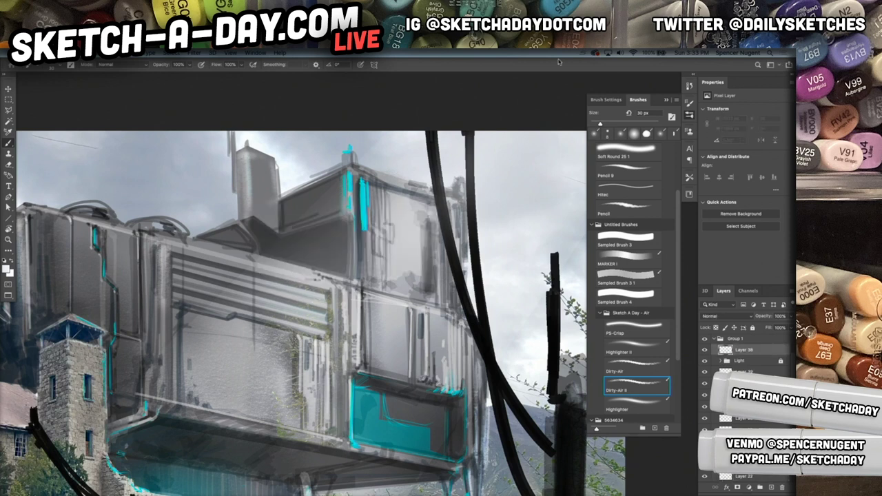
drag(433, 140, 453, 262)
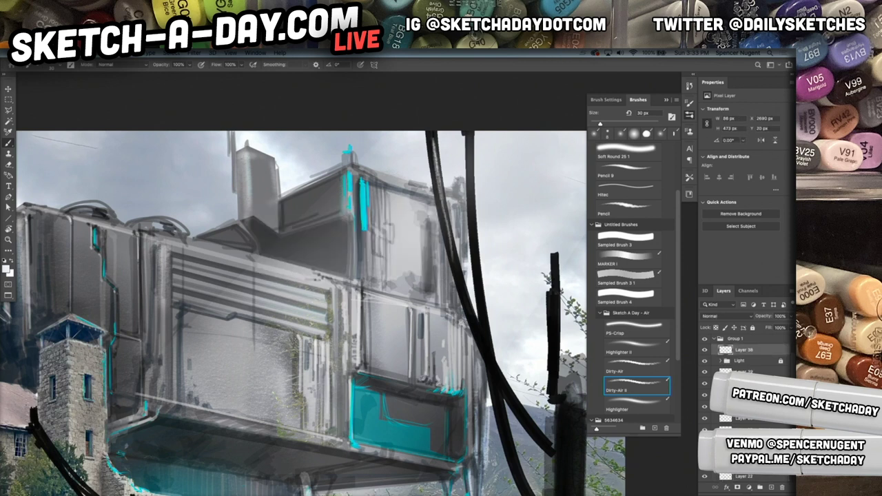
drag(470, 135, 472, 170)
drag(470, 140, 473, 238)
drag(469, 315, 477, 338)
mouse_move(519, 409)
mouse_down()
mouse_move(484, 367)
mouse_move(418, 242)
mouse_up()
mouse_move(395, 213)
mouse_down()
mouse_move(450, 286)
mouse_move(469, 238)
mouse_up()
mouse_move(453, 270)
mouse_down()
mouse_move(476, 271)
mouse_move(473, 240)
mouse_move(463, 272)
mouse_move(450, 273)
mouse_up()
drag(469, 240, 469, 263)
drag(455, 274, 463, 273)
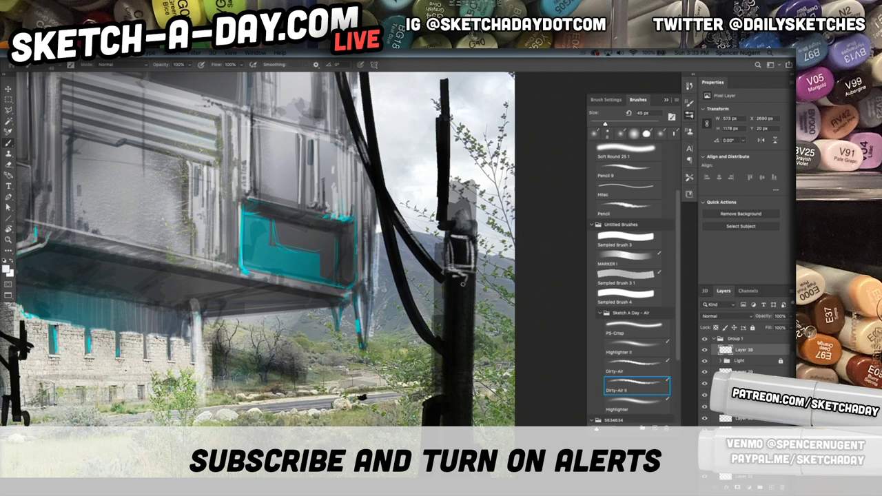
Step: Enlarge the brush to 80 px and paint a light highlight down the edge of the black foreground pole
key(bracketright)
key(bracketright)
key(bracketright)
key(bracketright)
drag(465, 278, 465, 426)
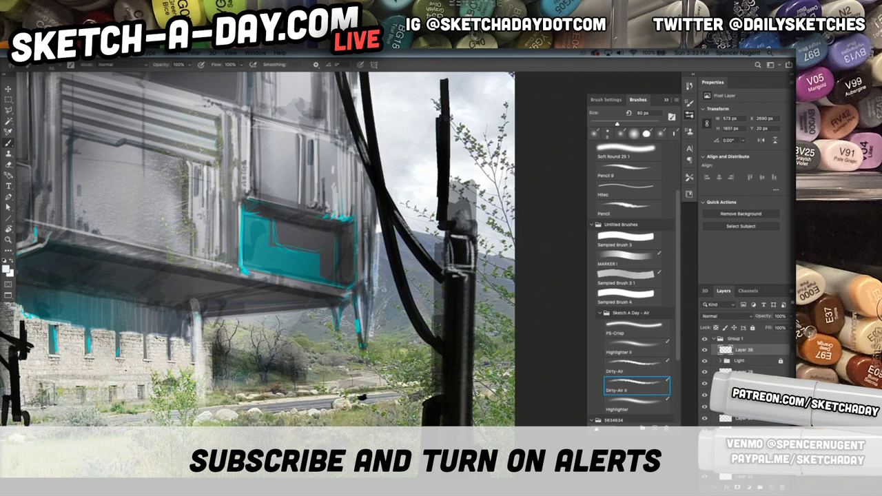
Step: Add light highlights with a 70 px brush to the small bracket post, the large pipe and the black post beside the building
key(ctrl+0)
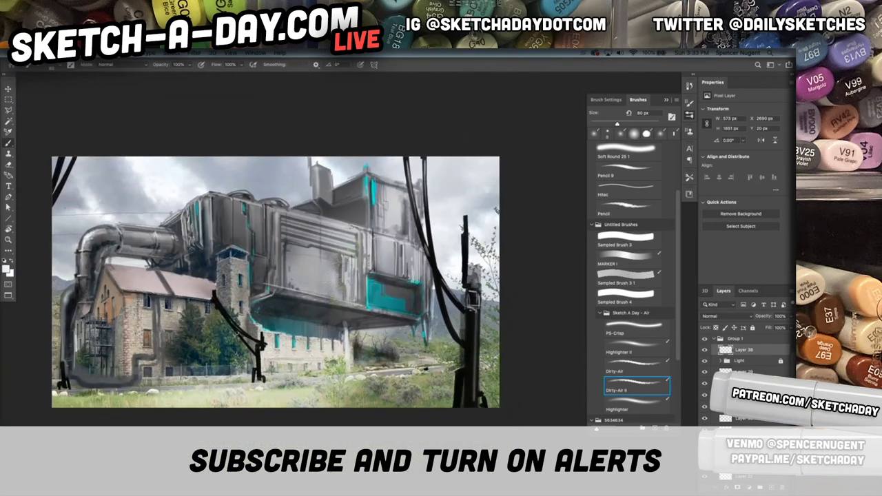
drag(258, 349, 258, 368)
drag(65, 317, 64, 335)
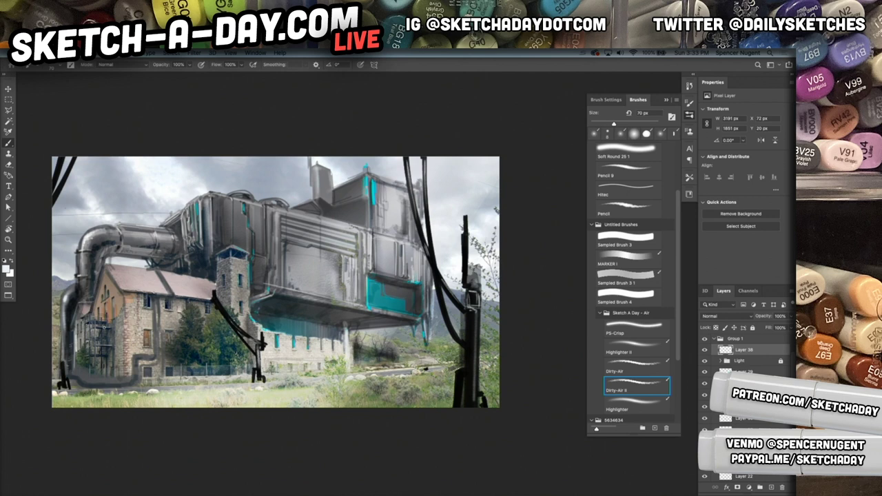
mouse_move(70, 331)
mouse_down()
mouse_move(74, 306)
mouse_move(102, 272)
mouse_up()
drag(93, 304, 101, 274)
drag(70, 330, 70, 362)
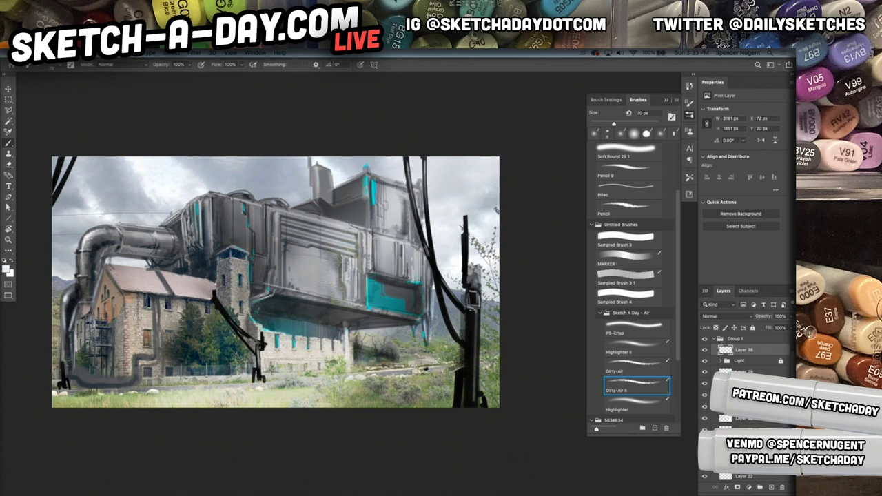
drag(171, 337, 179, 327)
Step: Bring a copy of the IMG_6811 photo to the front of the layer stack
drag(451, 344, 527, 345)
scroll(526, 345, right, 2)
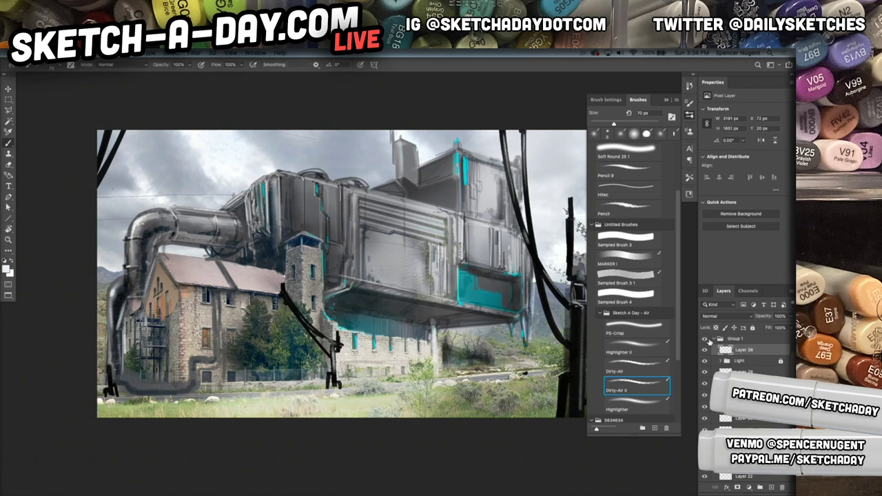
scroll(785, 373, down, 5)
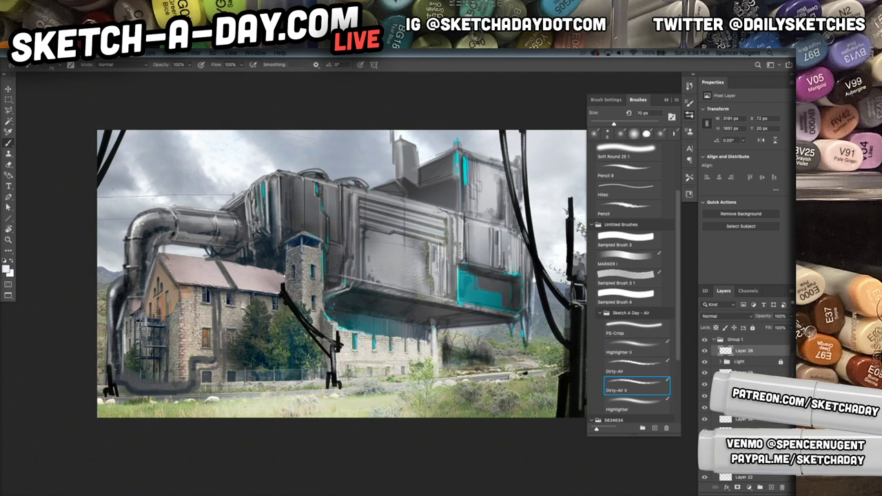
click(750, 420)
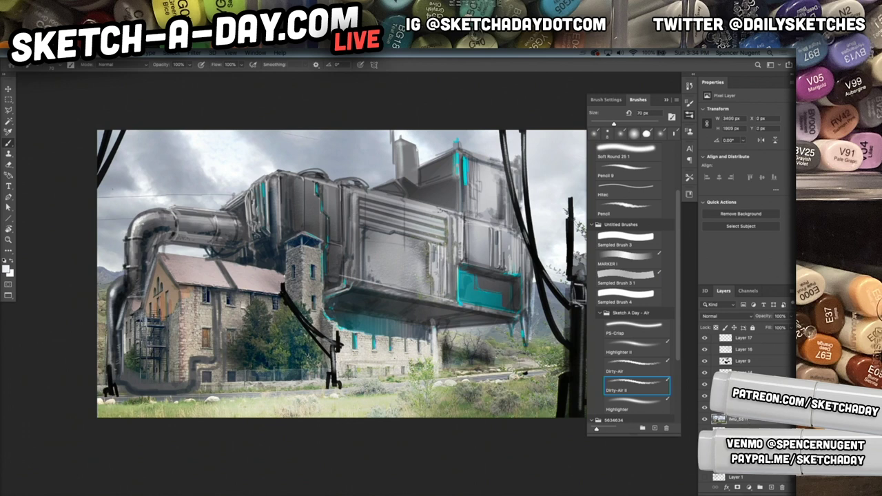
key(shift+super+bracketright)
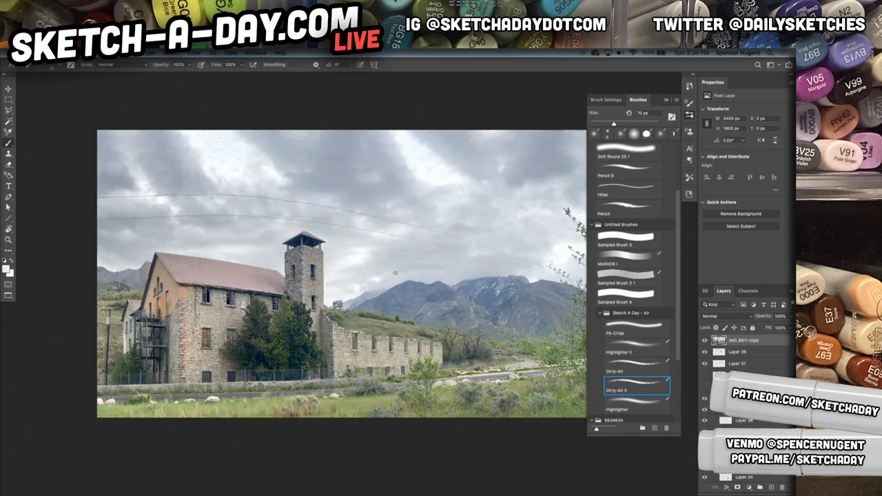
Step: Lasso the upper area of cloudy sky in the photo, copy it to a new layer and hide the full photo
key(l)
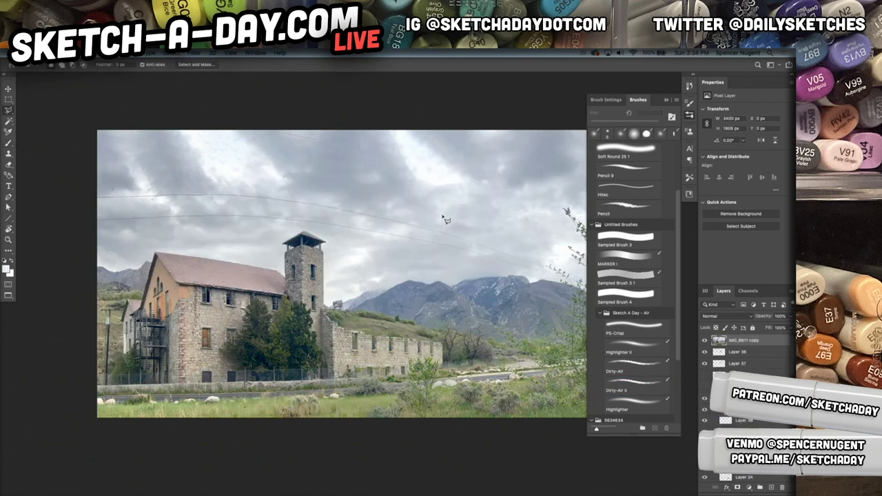
mouse_move(585, 137)
mouse_down()
mouse_move(581, 188)
mouse_move(542, 245)
mouse_move(308, 194)
mouse_move(184, 142)
mouse_move(268, 127)
mouse_up()
click(582, 119)
click(584, 134)
key(super+j)
click(706, 352)
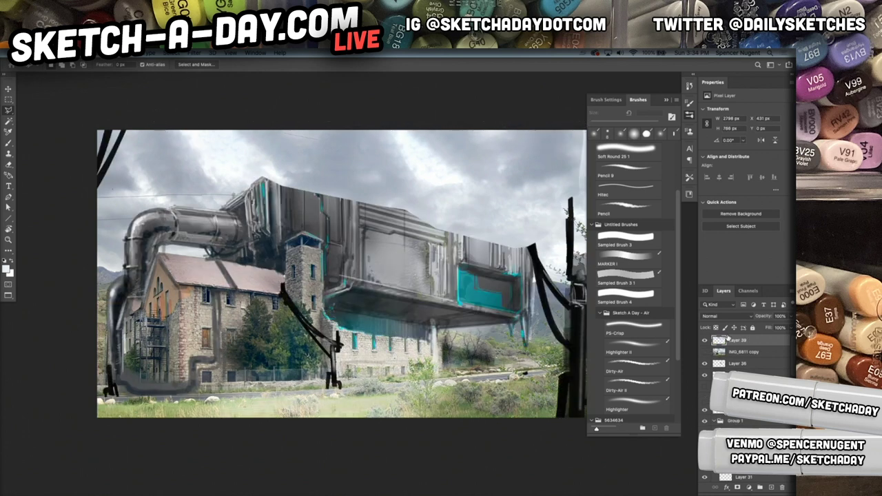
Step: Invert and desaturate the cut-out sky piece, and set its Levels white input to 77 for strong contrast
key(super+i)
key(v)
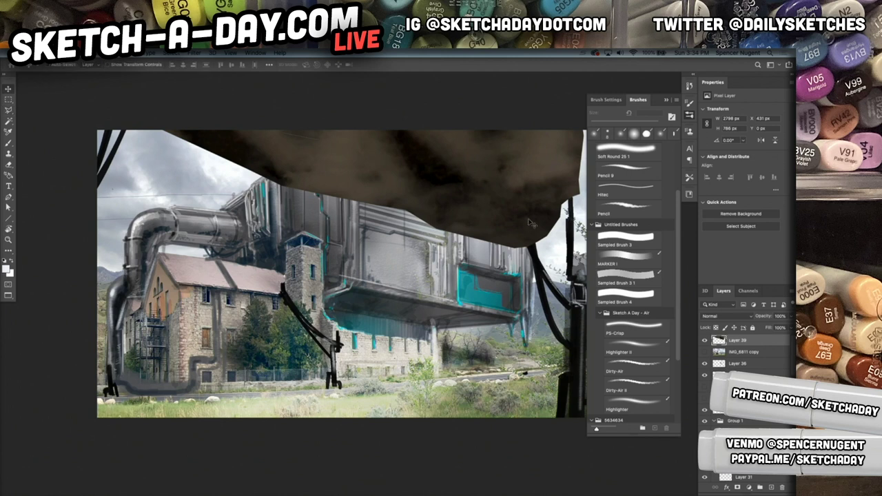
drag(531, 184, 531, 185)
key(super+l)
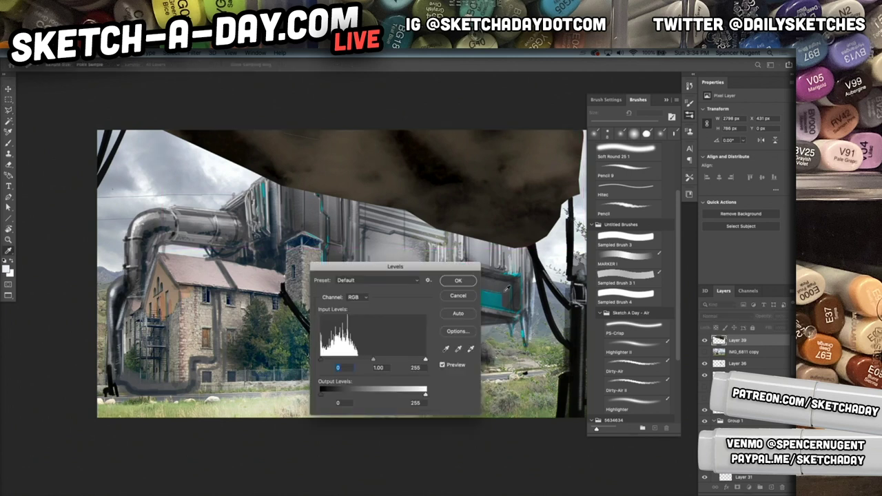
key(Return)
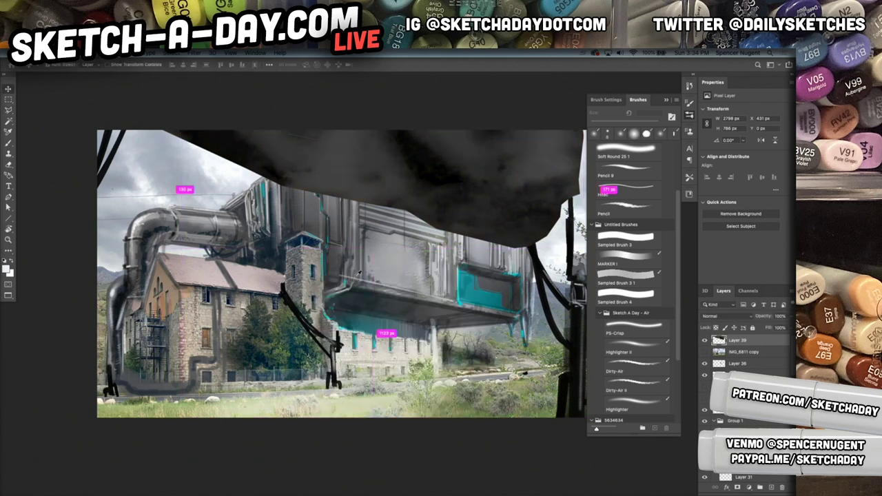
key(super+l)
drag(423, 350, 353, 358)
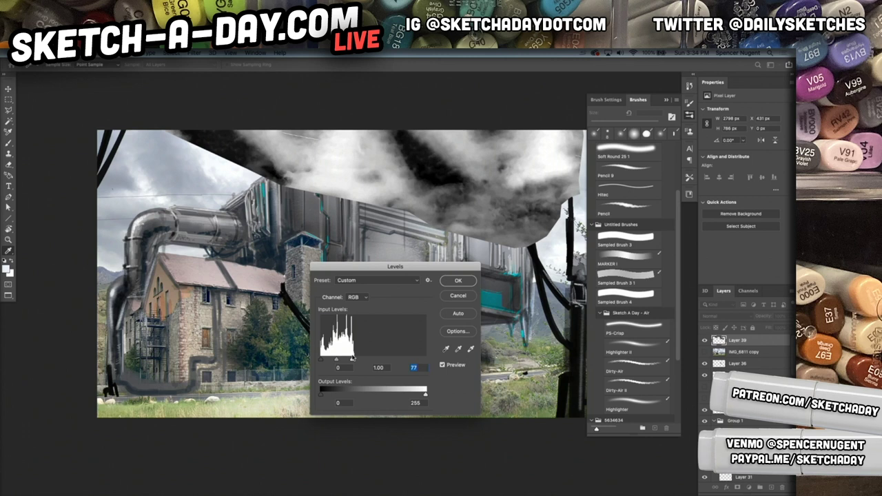
click(464, 281)
Step: Flip the cloud piece horizontally, enlarge it to about 145% and place it across the upper part of the image
key(ctrl+t)
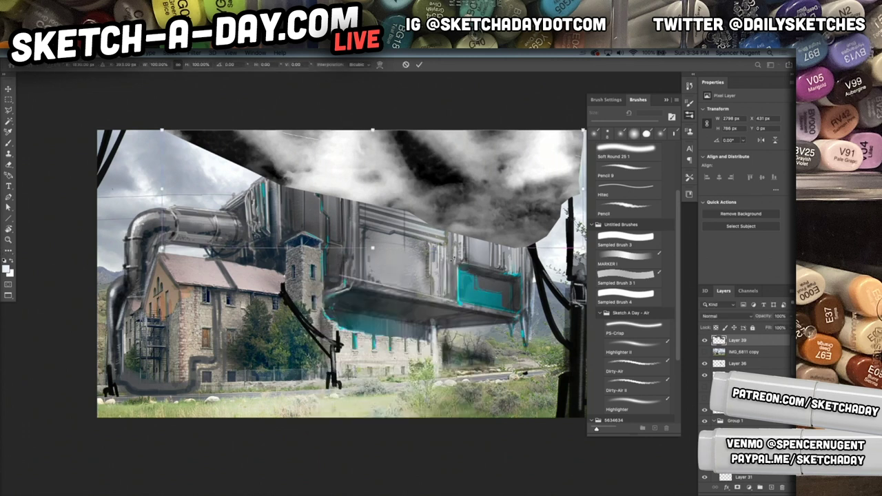
right_click(451, 259)
click(473, 400)
drag(418, 200, 399, 210)
drag(564, 199, 660, 199)
drag(473, 175, 489, 175)
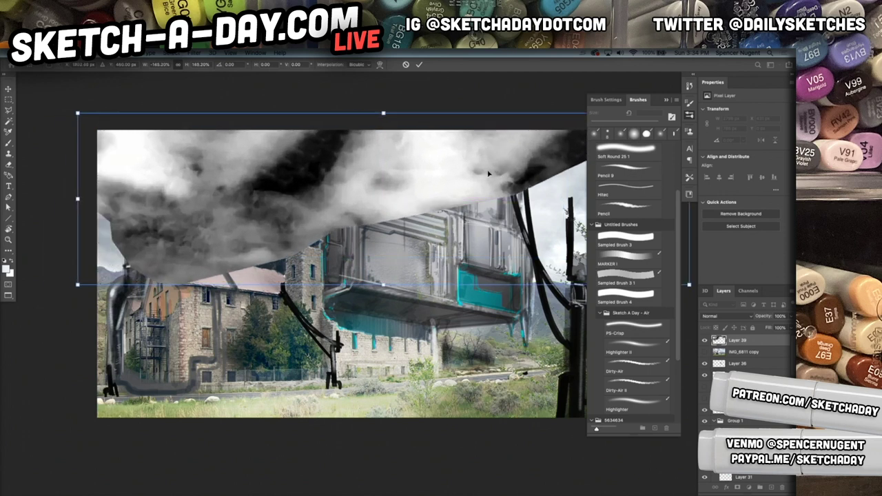
key(Return)
Step: Try to give the eraser the Dirty-Air II brush preset
key(e)
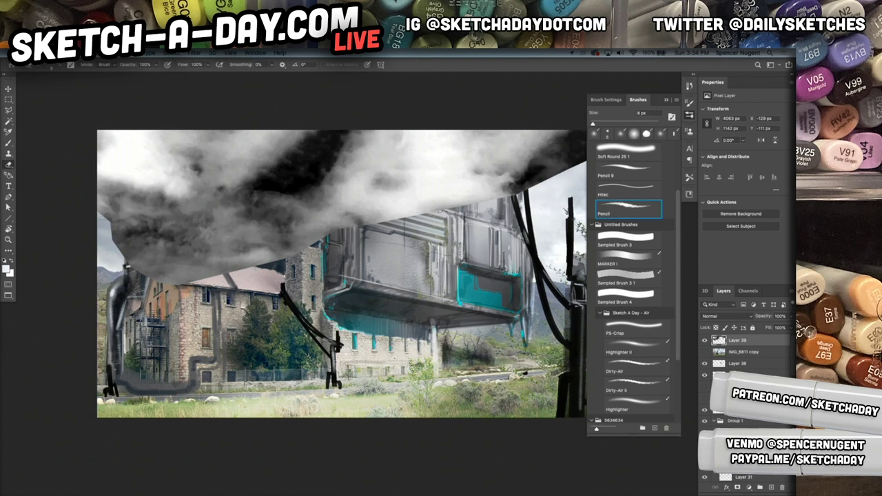
right_click(442, 262)
mouse_move(532, 408)
mouse_down()
mouse_move(537, 336)
mouse_move(541, 439)
mouse_up()
click(505, 383)
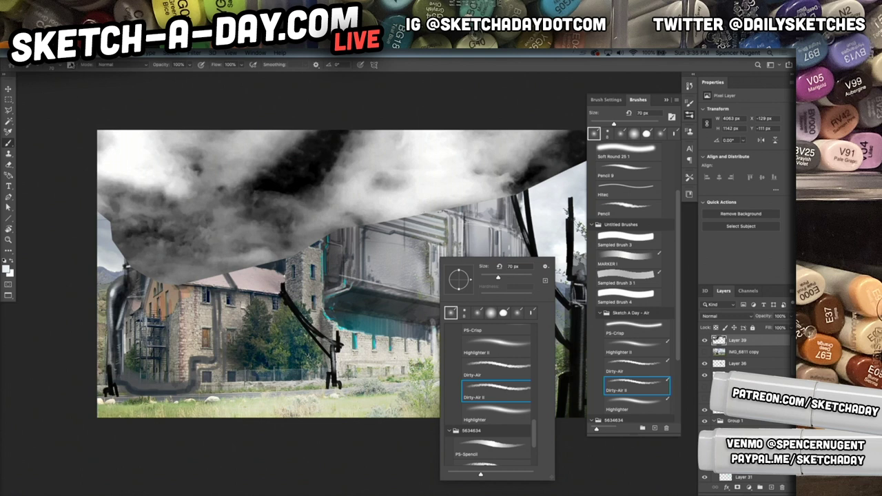
key(F5)
click(31, 65)
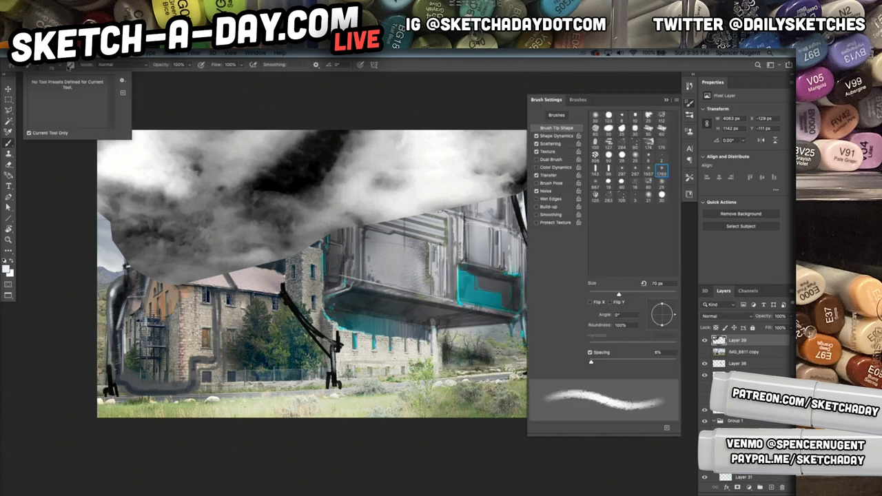
click(31, 65)
click(31, 65)
click(31, 65)
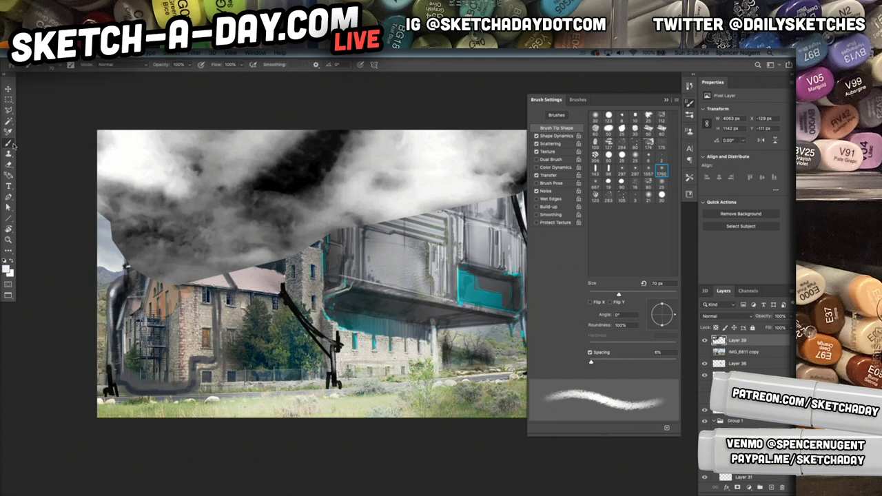
Step: Return to the eraser and try the Dirty-Air brush preset with it
click(14, 166)
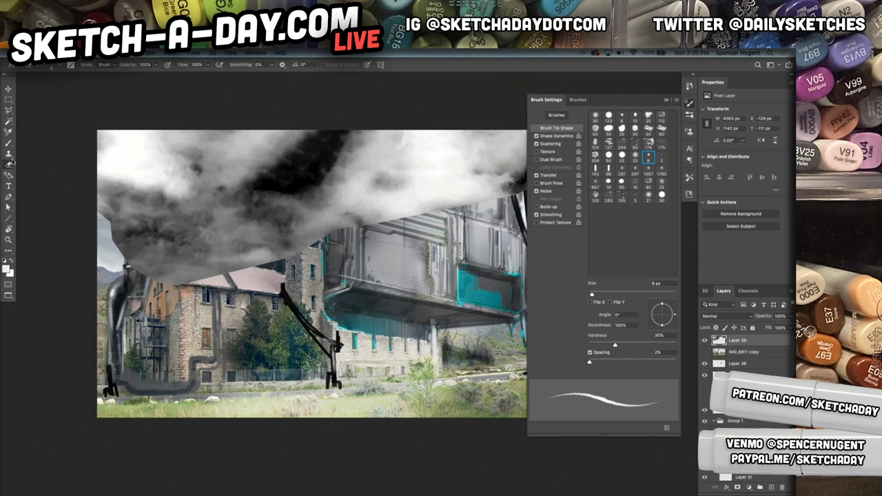
click(690, 117)
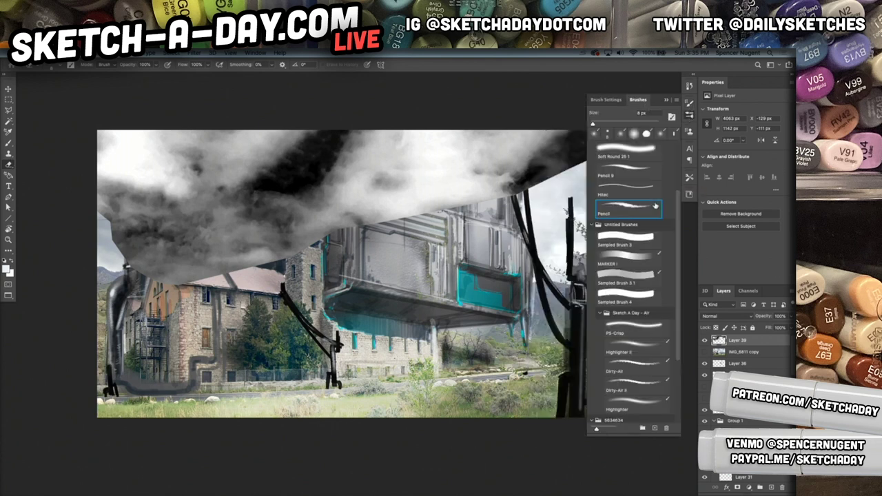
click(634, 364)
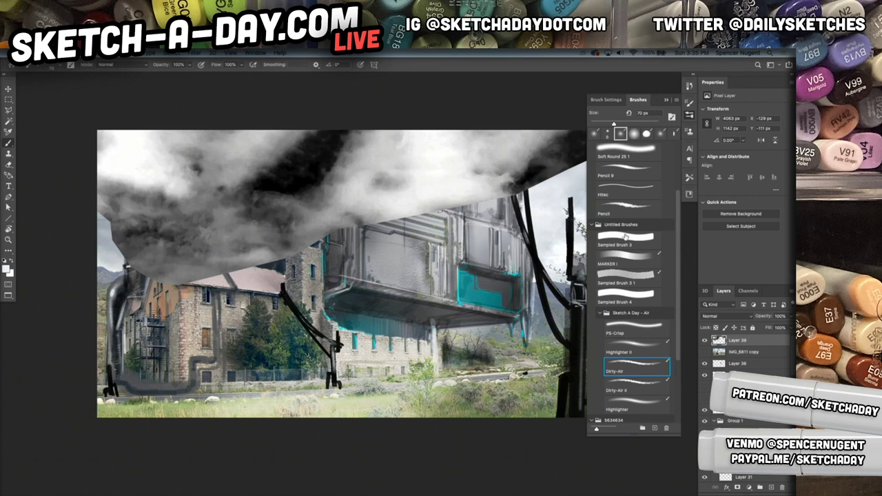
click(601, 312)
click(601, 313)
Step: Switch to the standard Eraser tool again and choose the Dirty-Air II preset from its own brush options
click(8, 165)
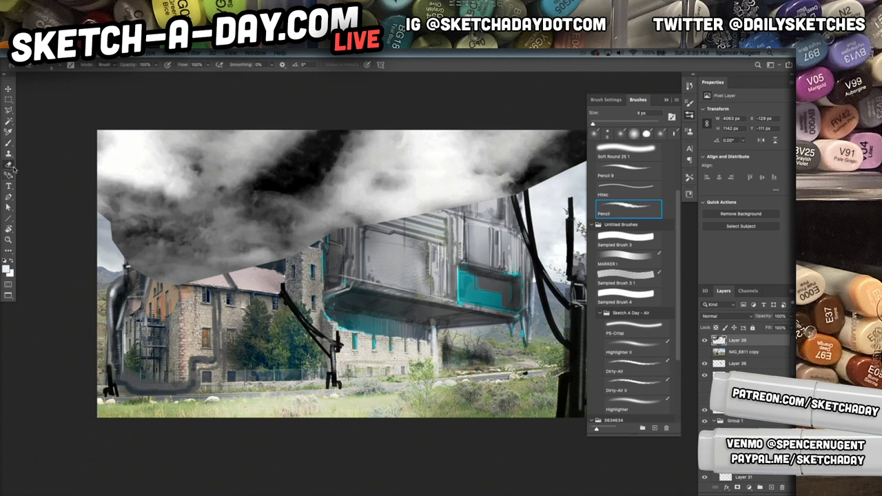
right_click(14, 168)
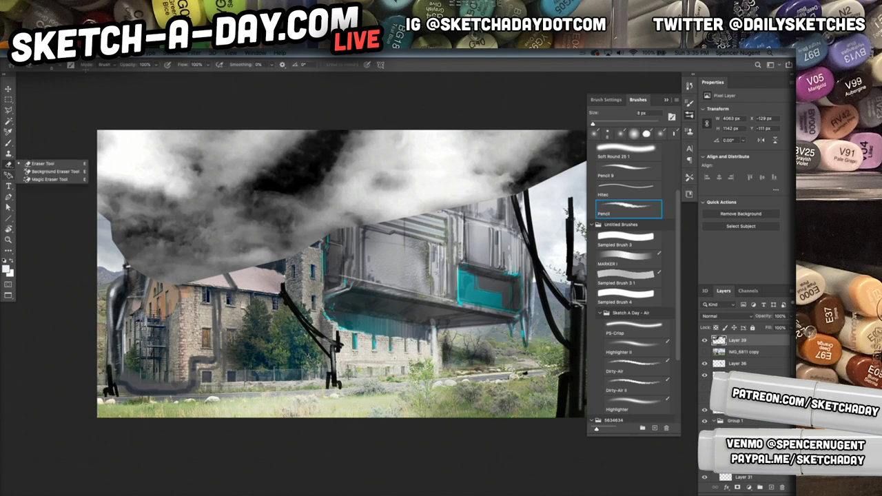
click(60, 66)
mouse_move(102, 226)
mouse_down()
mouse_move(104, 275)
mouse_move(104, 163)
mouse_move(92, 240)
mouse_up()
scroll(91, 241, down, 3)
click(81, 233)
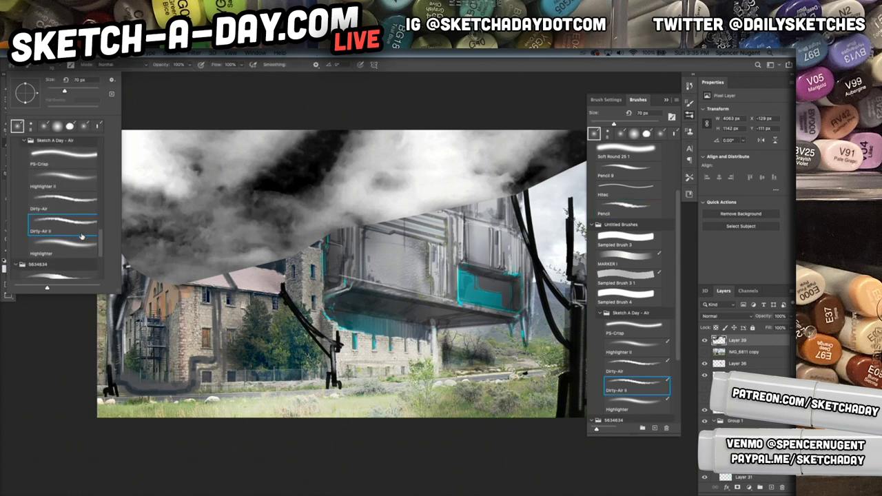
Step: Try the Highlighter II preset from the Sketch A Day - Air brush group
scroll(96, 237, up, 2)
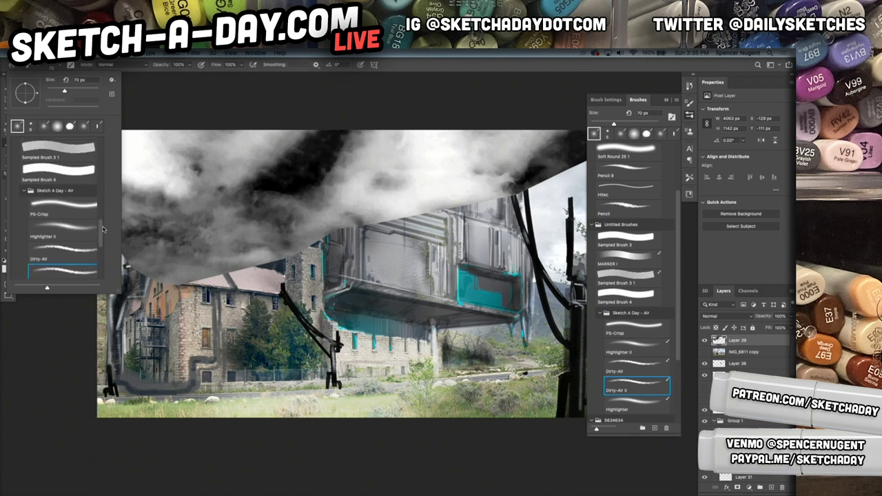
click(80, 192)
click(81, 216)
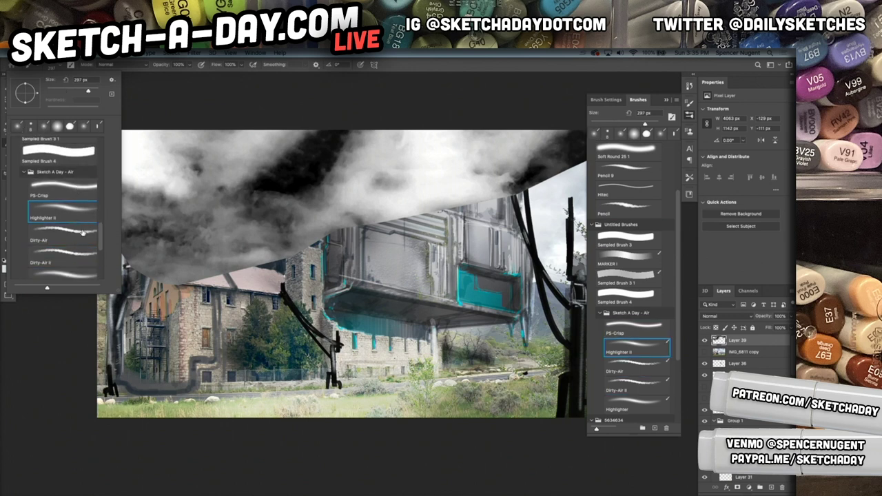
click(138, 199)
Step: Give the Eraser the Sampled Brush 3 preset, and choose the Dirty-Air II preset for the Brush tool
click(9, 165)
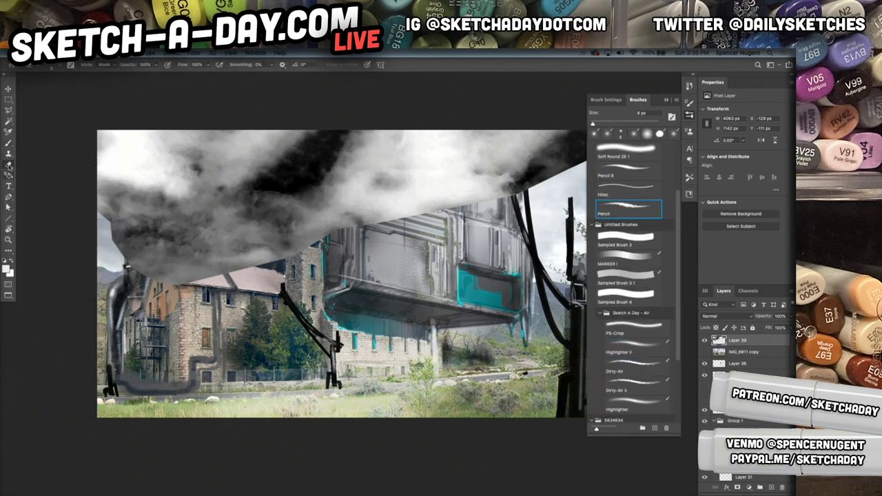
click(37, 68)
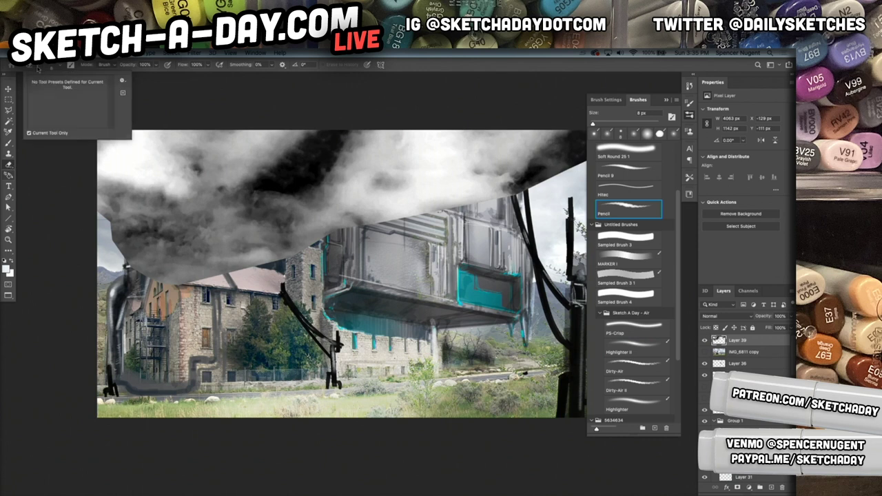
click(60, 68)
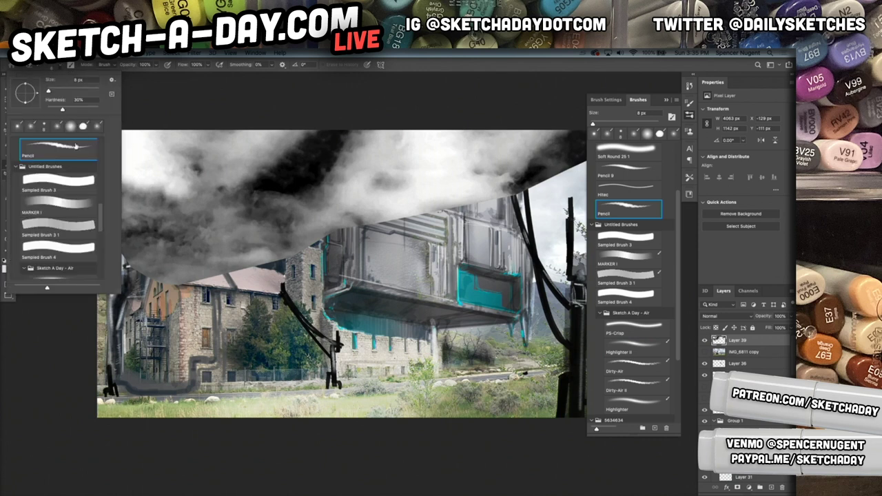
click(84, 183)
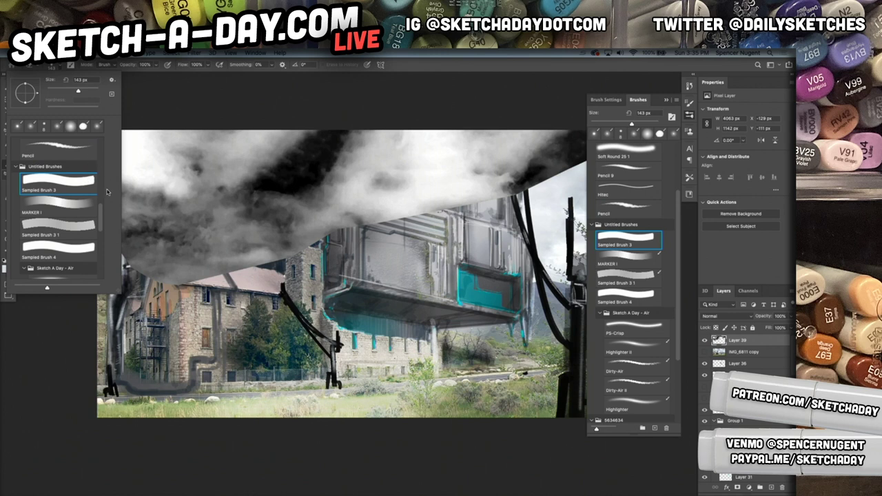
scroll(90, 234, down, 5)
click(77, 242)
scroll(100, 240, down, 1)
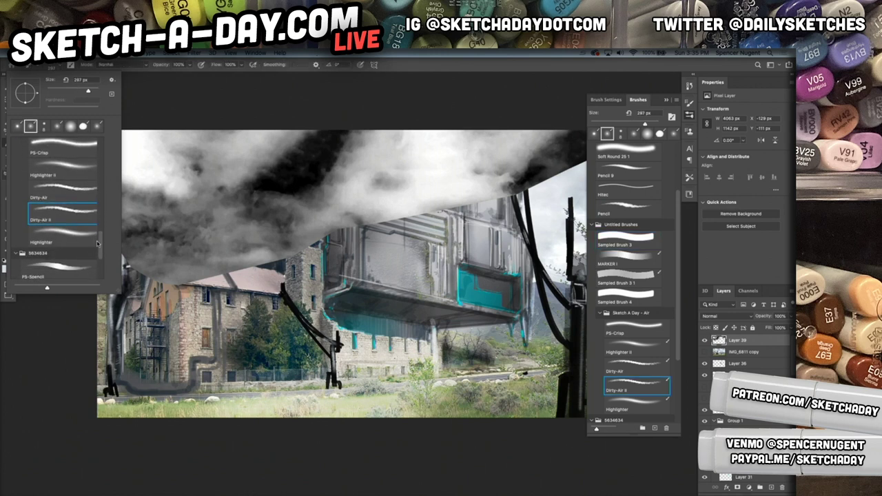
Step: Add a layer mask to the cloud layer, Layer 39, and set its blend mode to Screen
click(723, 342)
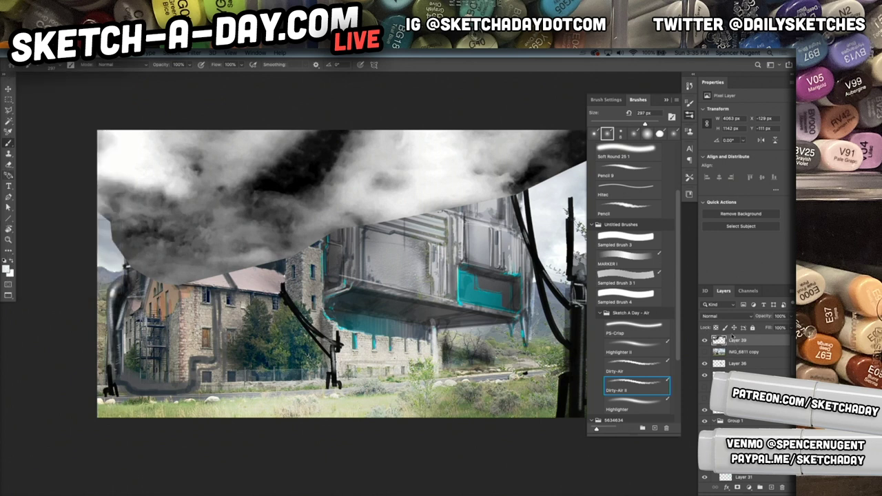
click(737, 487)
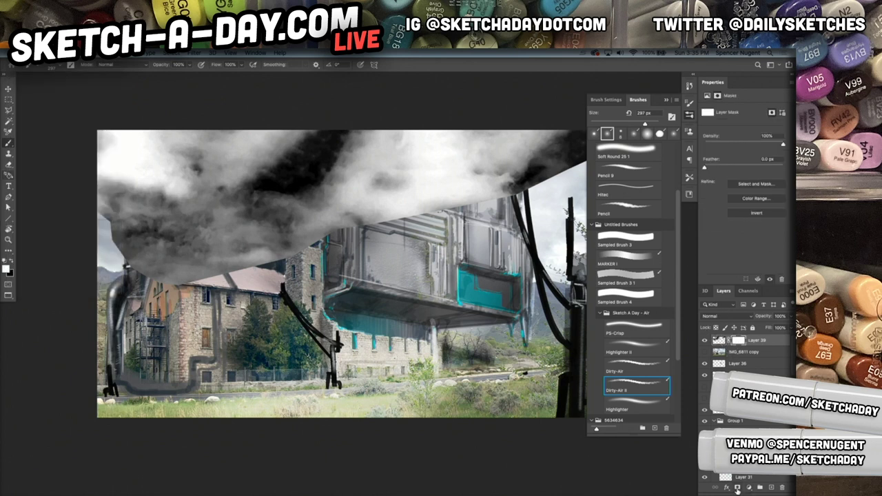
click(744, 319)
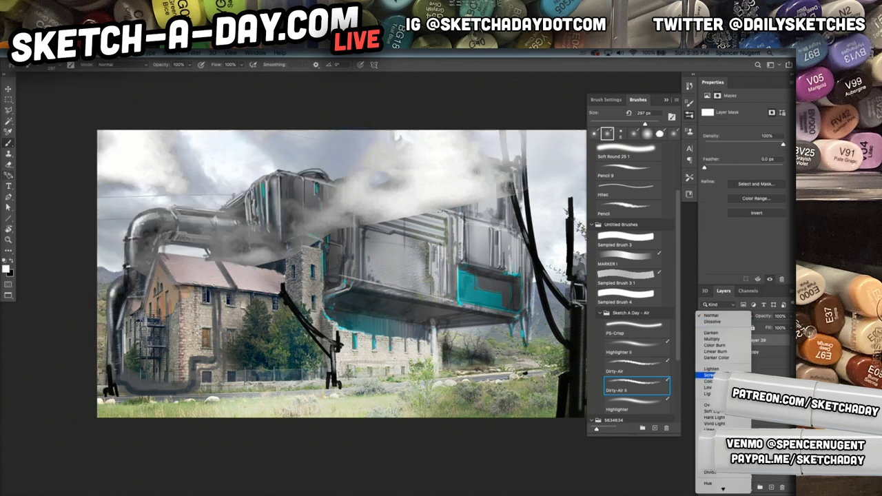
click(710, 375)
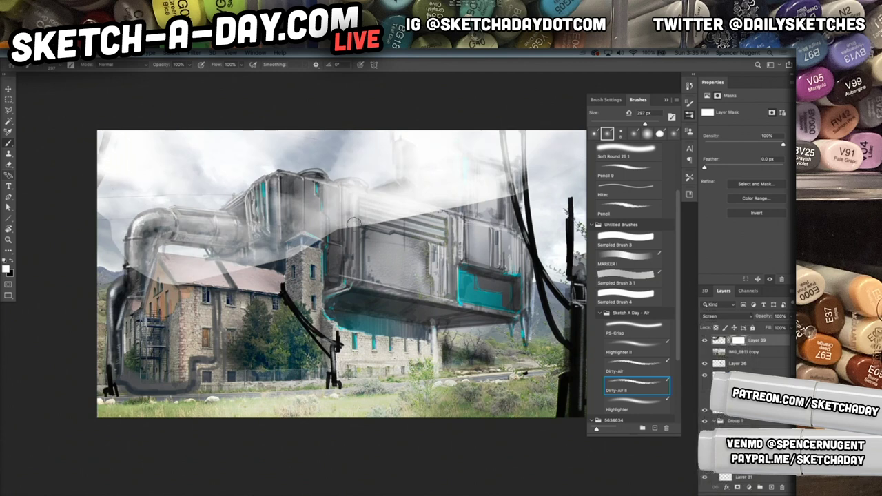
Step: Enlarge the Dirty-Air II brush to 2480 px and paint black on the cloud mask to fade the cloud's lower edge
right_click(322, 264)
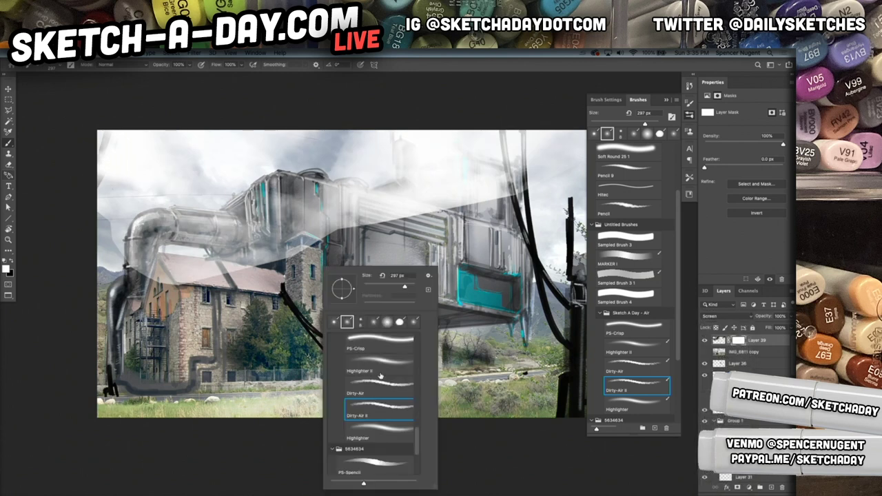
drag(406, 289, 412, 288)
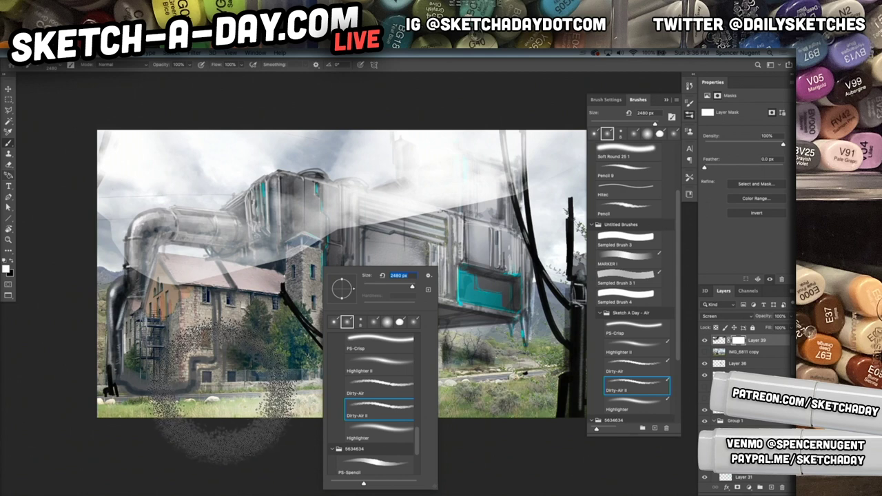
click(200, 343)
key(x)
mouse_move(147, 320)
mouse_down()
mouse_move(109, 278)
mouse_move(120, 288)
mouse_move(71, 168)
mouse_up()
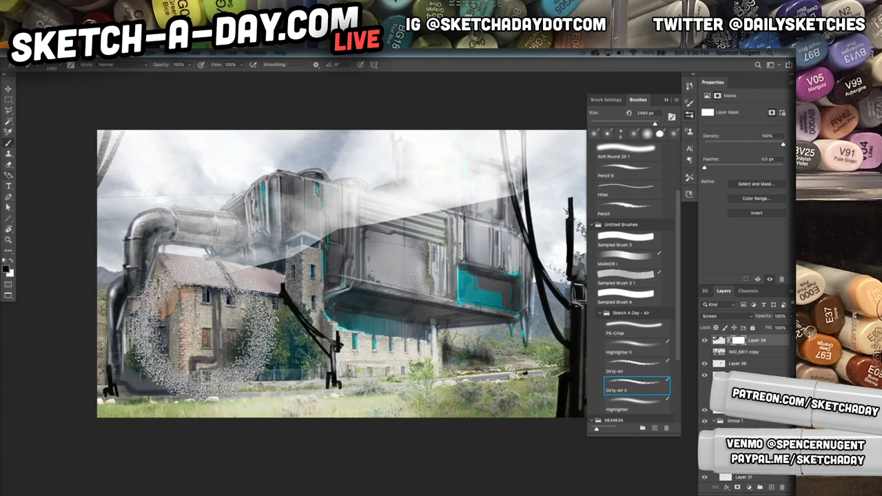
mouse_move(282, 328)
mouse_down()
mouse_move(197, 335)
mouse_move(376, 293)
mouse_move(586, 273)
mouse_move(345, 324)
mouse_up()
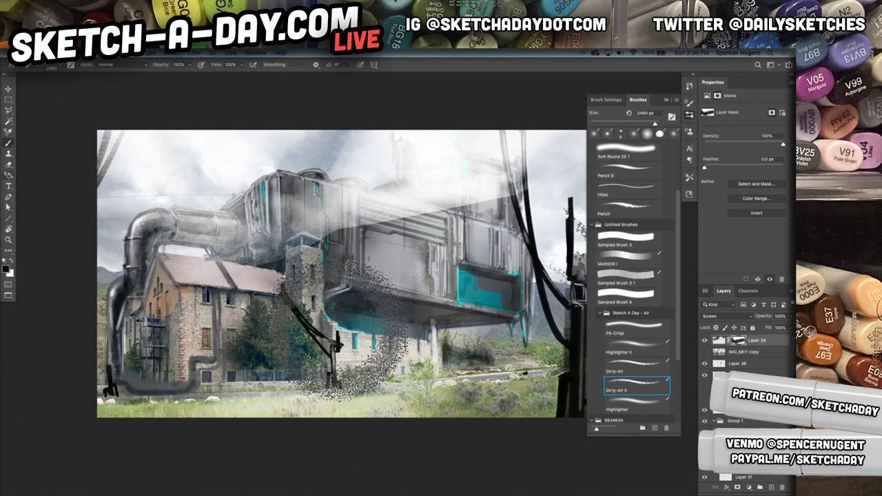
key(ctrl+t)
drag(384, 288, 385, 309)
key(Return)
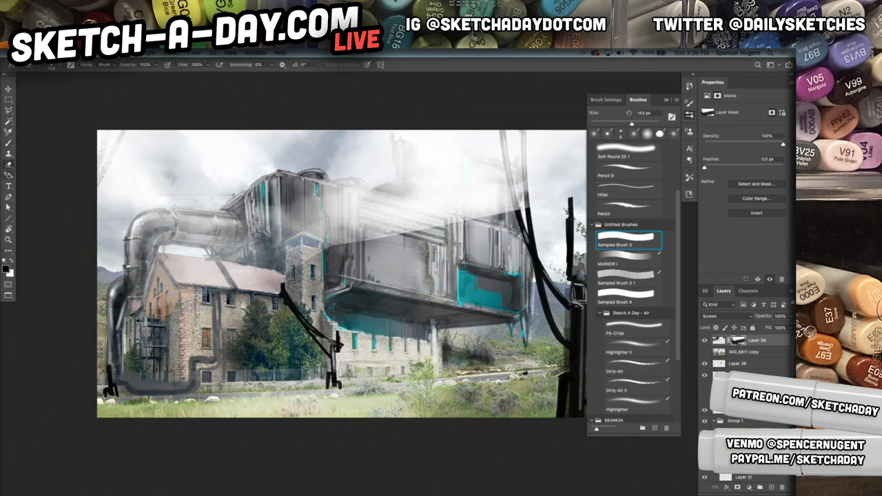
Step: Return to the Brush tool and replace its textured preset with a soft round brush
right_click(413, 331)
scroll(488, 399, up, 10)
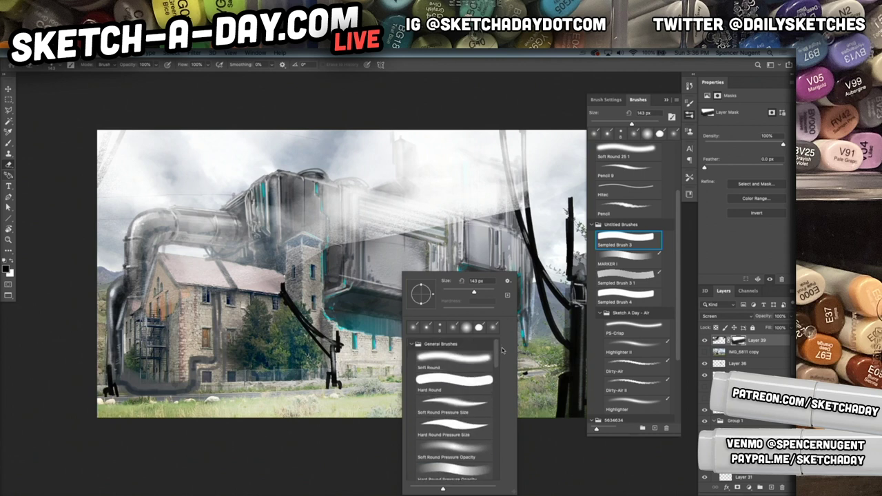
click(455, 356)
key(b)
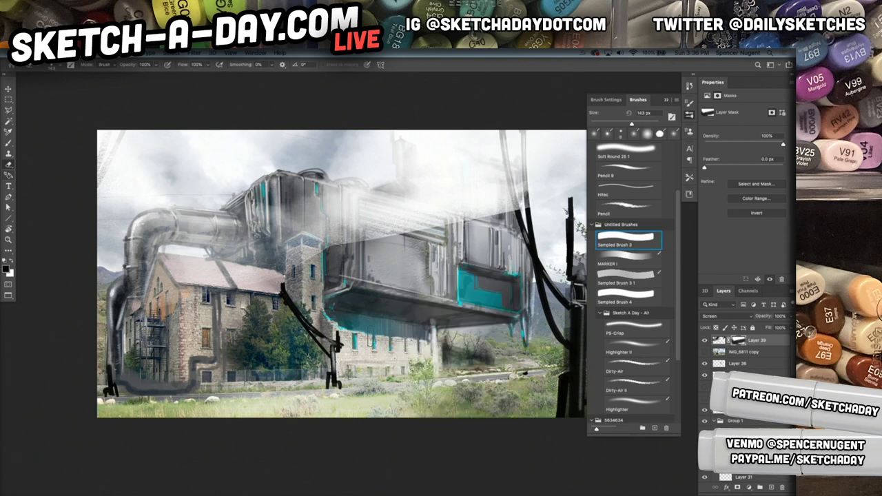
right_click(383, 331)
scroll(468, 387, up, 10)
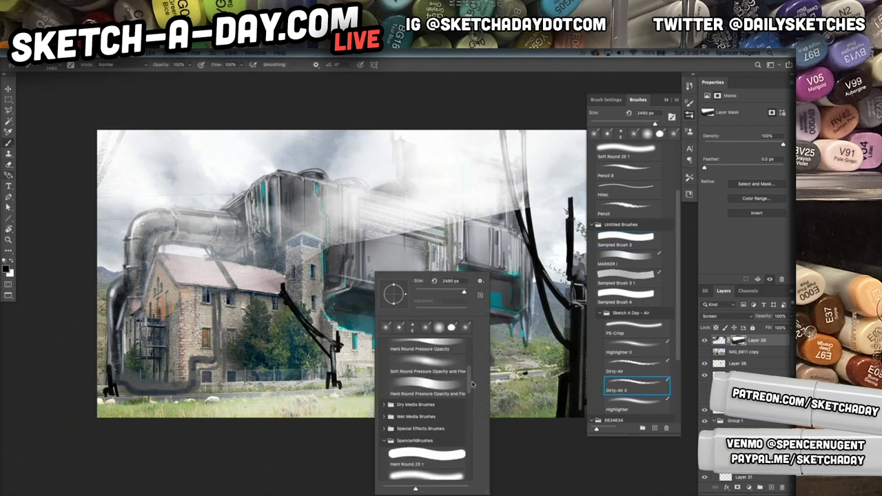
click(438, 359)
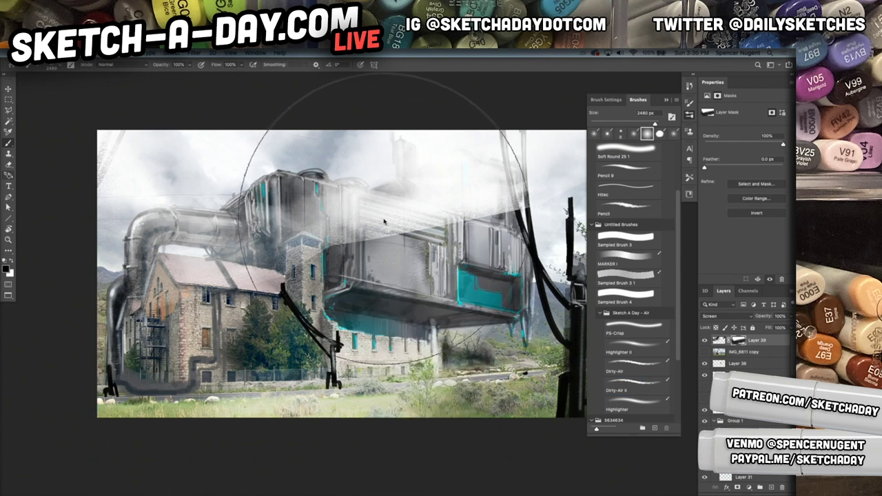
Step: Reduce the soft brush to 1300 px and mask out the cloud haze over the machine's body and upper block
click(366, 310)
key(bracketleft)
key(bracketleft)
key(bracketleft)
key(bracketleft)
key(bracketleft)
key(bracketleft)
key(bracketleft)
key(bracketleft)
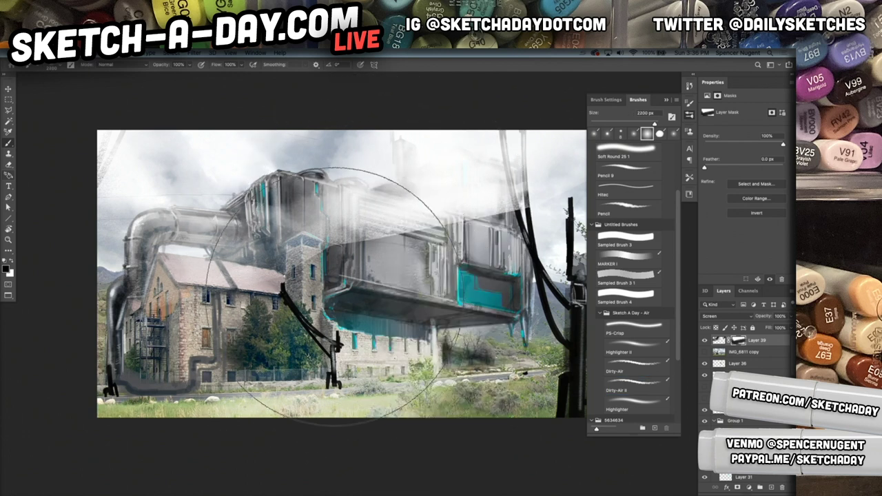
key(bracketleft)
key(bracketleft)
key(bracketleft)
key(bracketleft)
drag(502, 234, 538, 241)
mouse_move(482, 197)
mouse_down()
mouse_move(379, 206)
mouse_move(290, 241)
mouse_up()
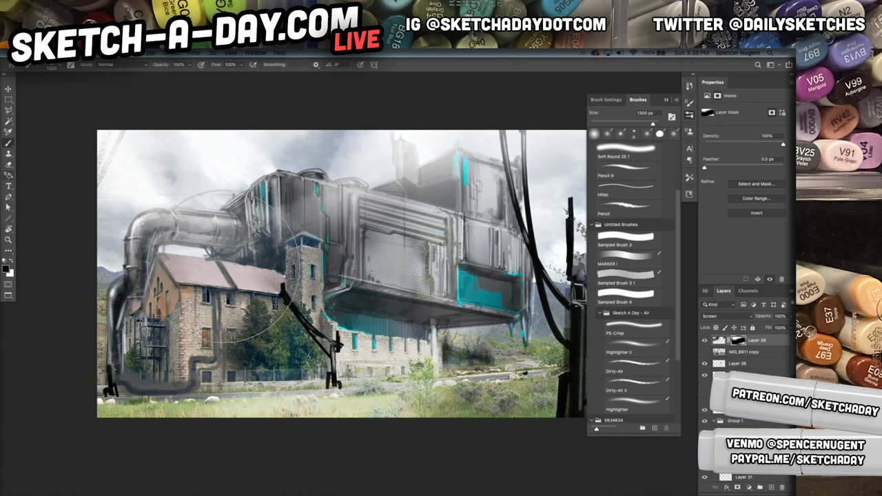
Step: Reduce the soft round brush size to 250 px
key(bracketleft)
key(bracketleft)
key(bracketleft)
key(bracketleft)
key(bracketleft)
key(bracketleft)
key(bracketleft)
key(bracketleft)
key(bracketleft)
key(bracketleft)
key(bracketleft)
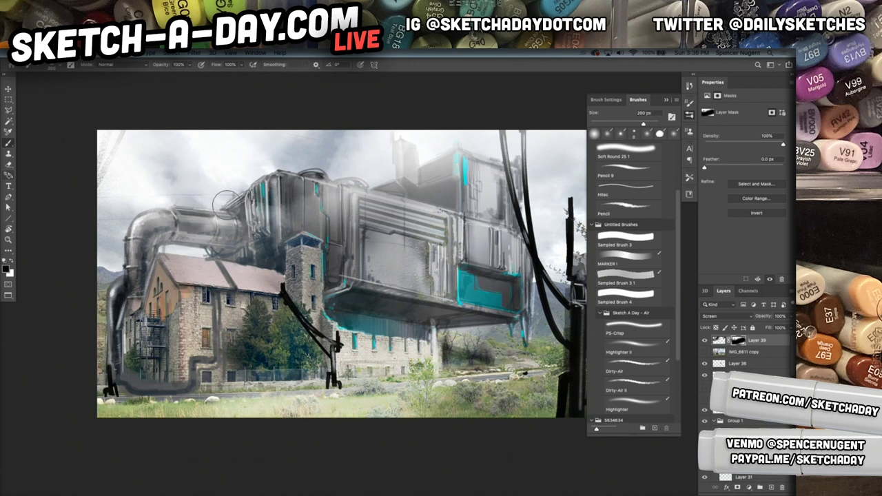
Step: Duplicate the masked cloud layer, flip the copy horizontally and vertically across the lower landscape, and set its opacity to 60%
key(ctrl+j)
key(ctrl+t)
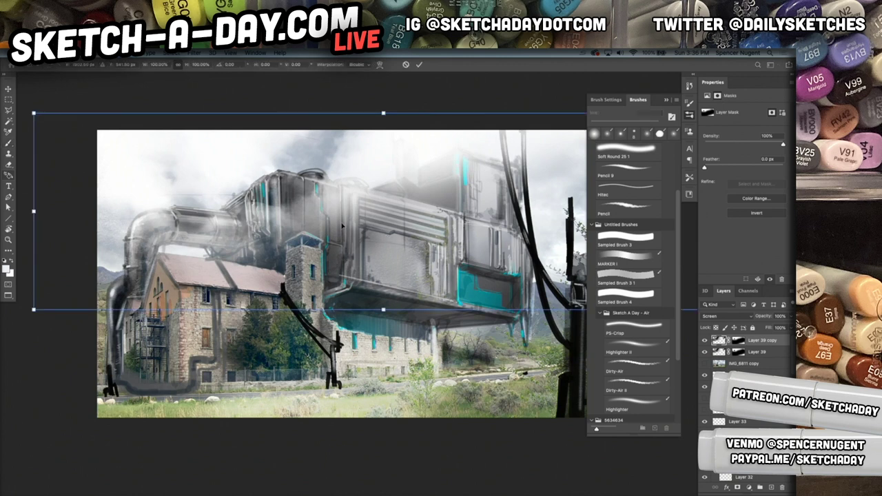
mouse_move(349, 272)
mouse_down()
mouse_move(323, 272)
mouse_move(332, 272)
mouse_up()
drag(311, 221, 299, 313)
drag(368, 219, 347, 368)
drag(380, 330, 475, 341)
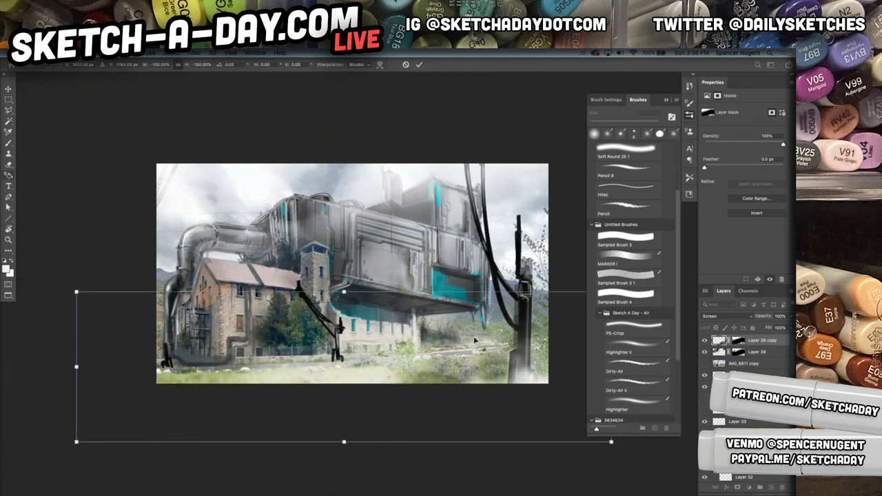
key(Return)
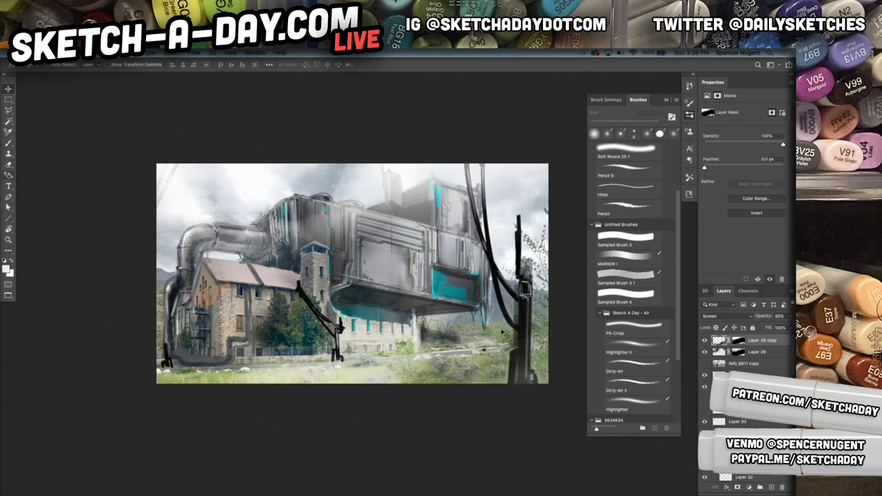
drag(462, 354, 481, 364)
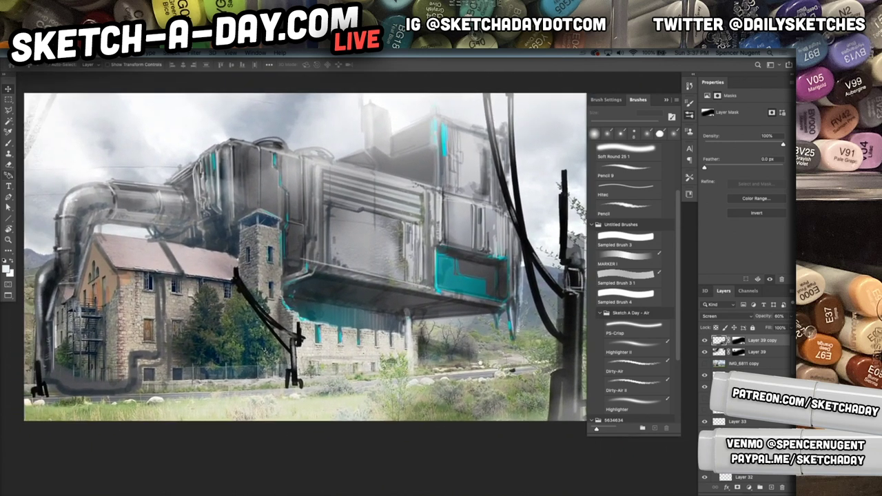
Step: Add a new layer above the cloud copy and activate the Brush for work on the cable beside the stone tower
super+click(244, 284)
drag(240, 270, 240, 272)
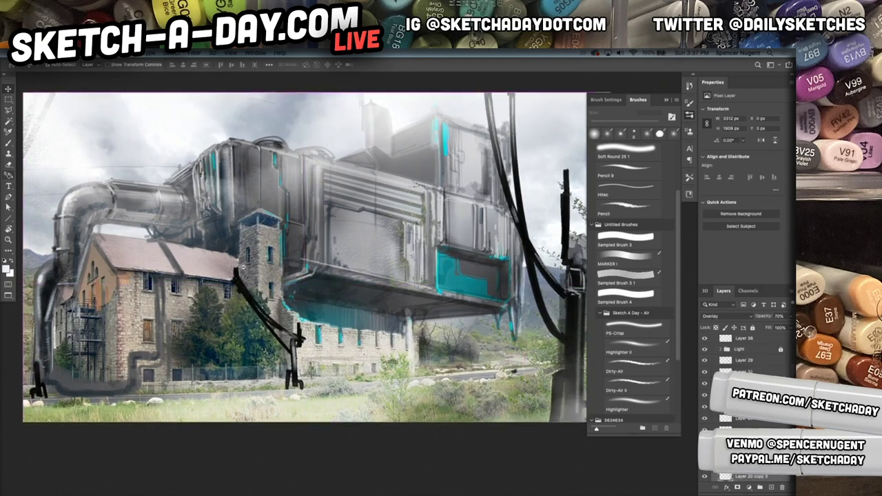
scroll(242, 271, up, 3)
drag(266, 216, 264, 279)
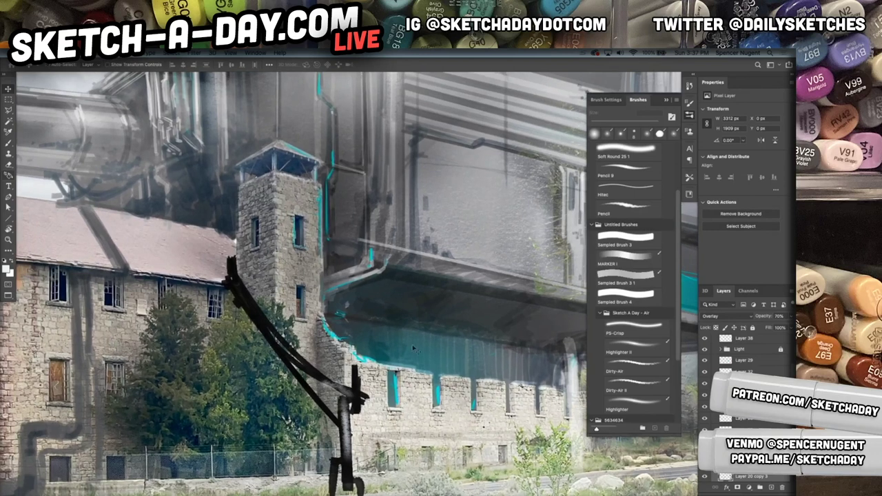
scroll(748, 396, up, 5)
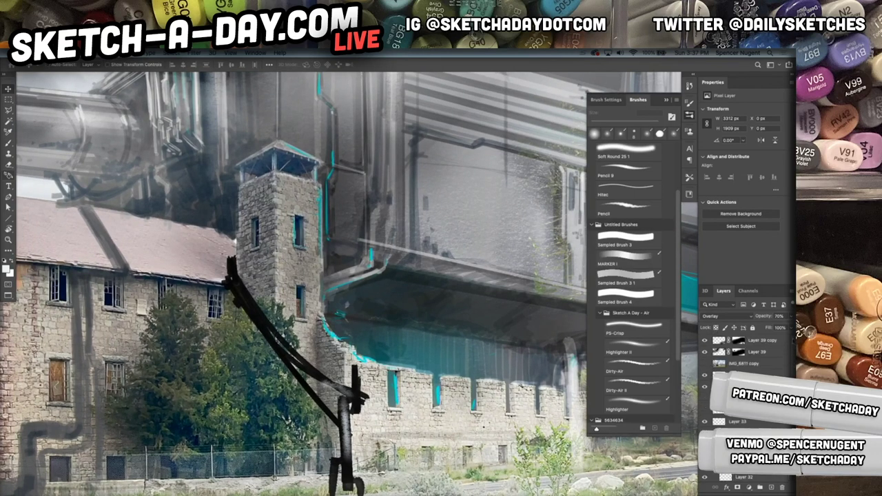
click(757, 342)
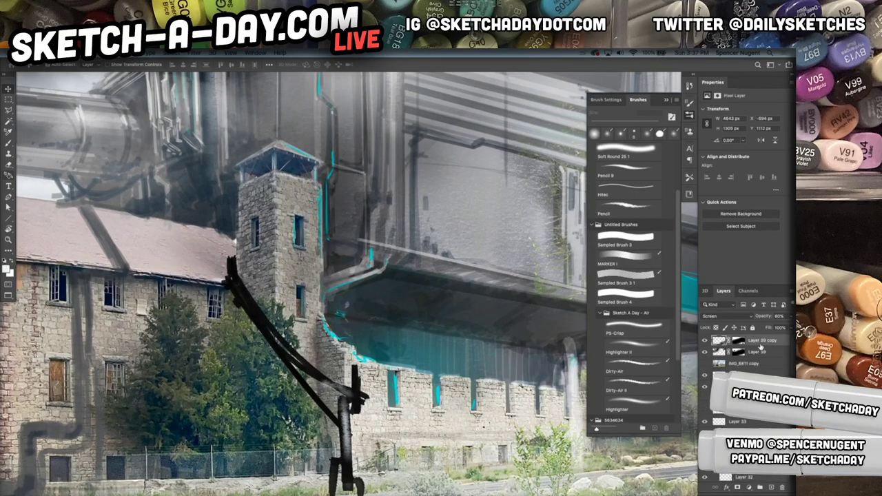
key(super+shift+n)
key(Return)
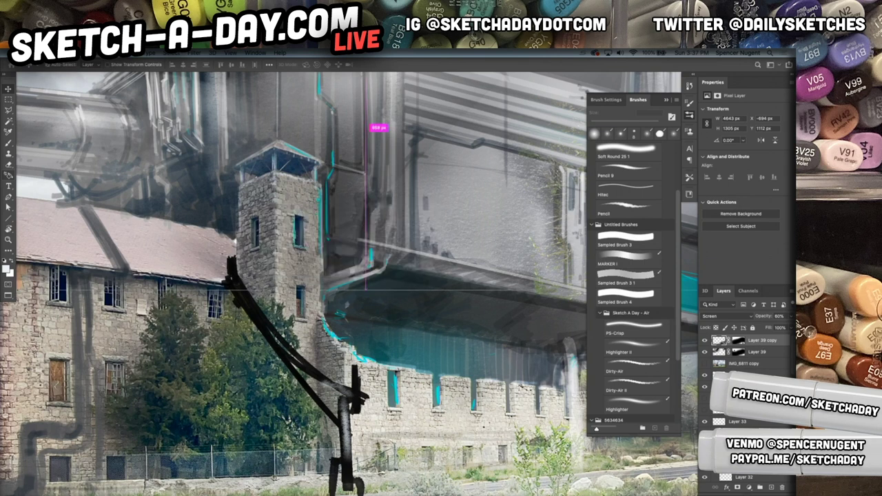
key(b)
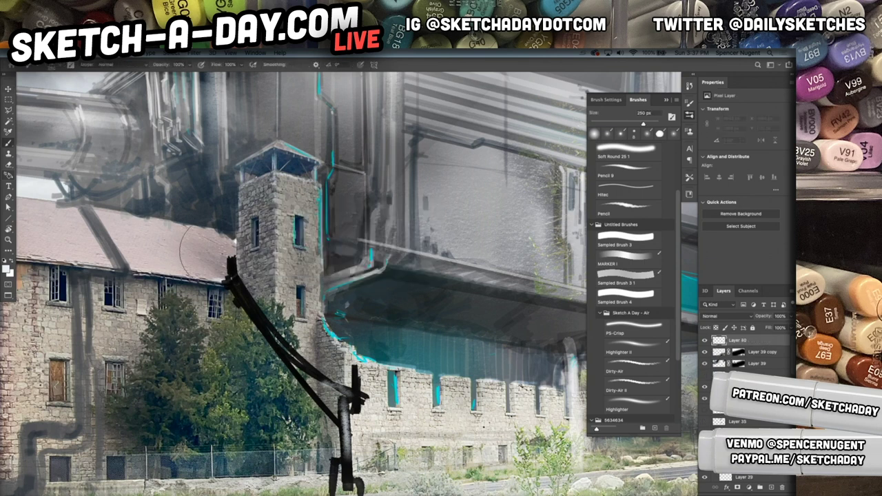
click(243, 269)
key(super+z)
key(x)
key(e)
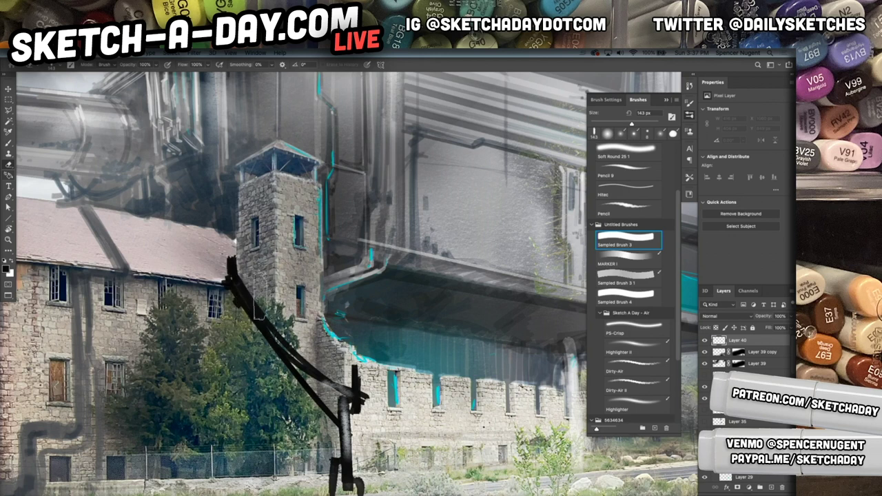
super+click(244, 285)
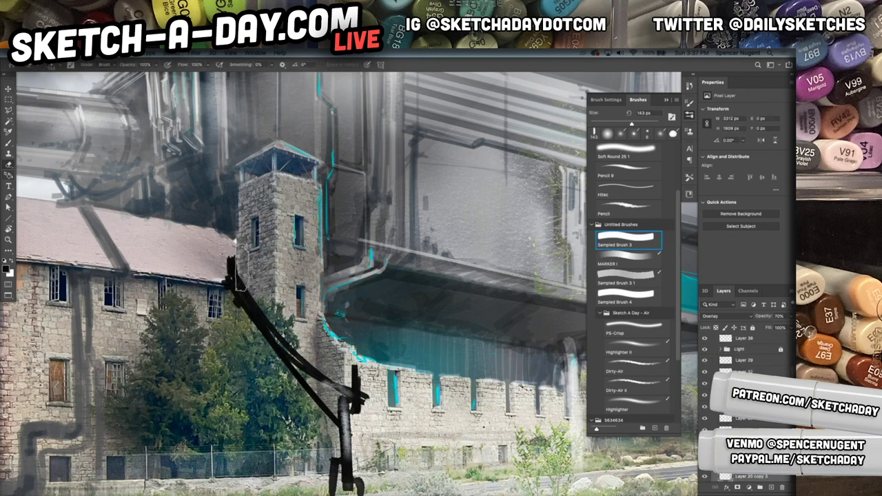
key(q)
key(q)
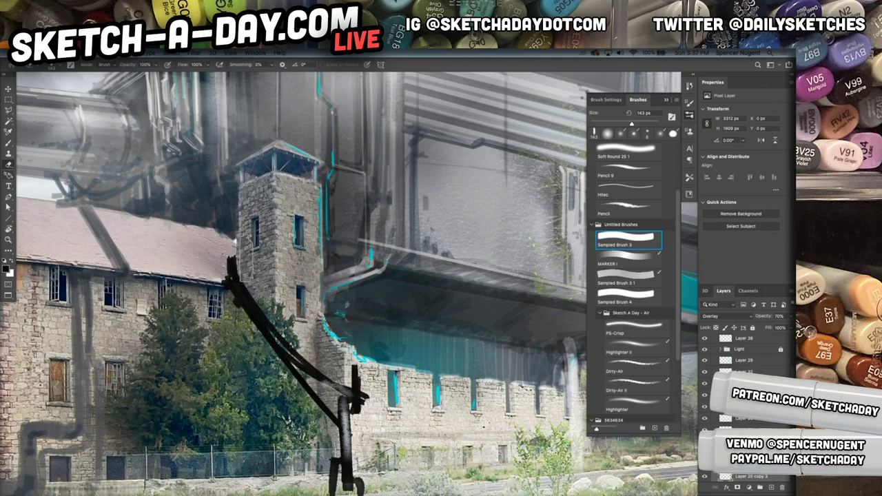
drag(256, 310, 256, 318)
mouse_move(285, 352)
mouse_down()
mouse_move(282, 379)
mouse_move(255, 385)
mouse_up()
key(super+z)
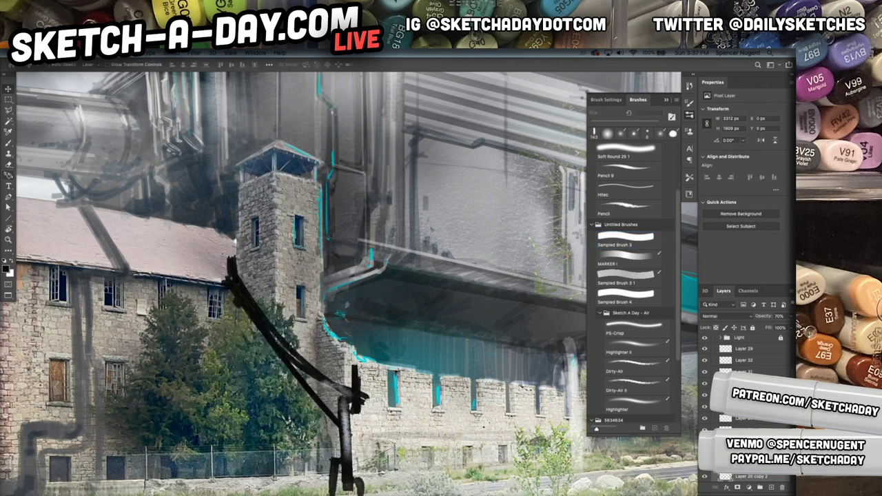
Step: Select Layer 20 copy and soften the upper end of the black cable beside the stone tower with the Eraser
scroll(751, 386, down, 3)
click(766, 361)
key(Delete)
key(b)
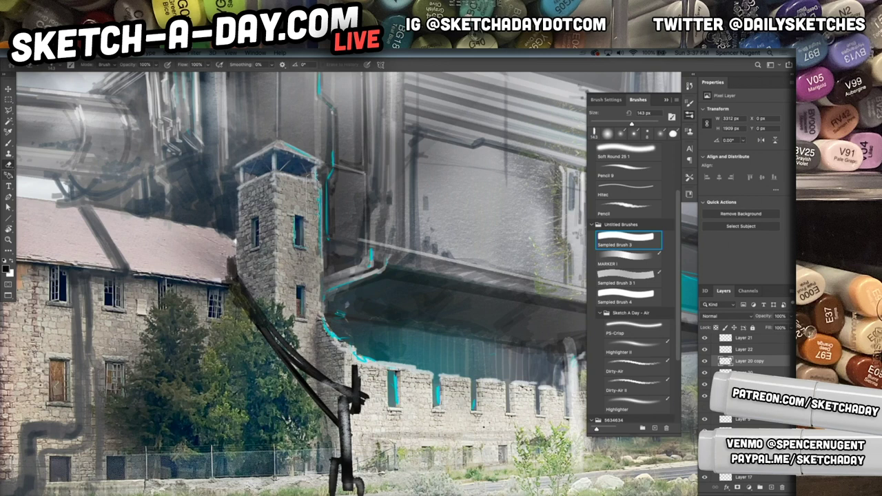
Step: Add a new layer above Layer 20 copy and choose the Pencil brush at 8 px
key(ctrl+shift+n)
key(Return)
key(b)
right_click(338, 319)
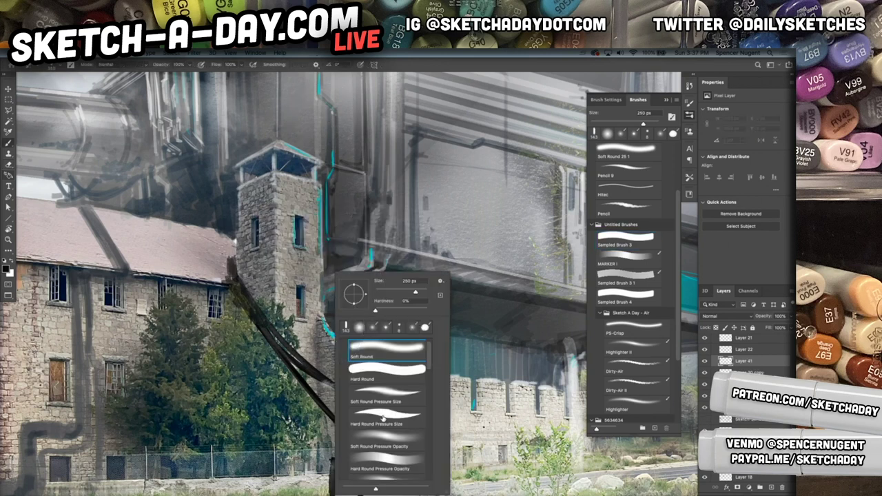
click(388, 439)
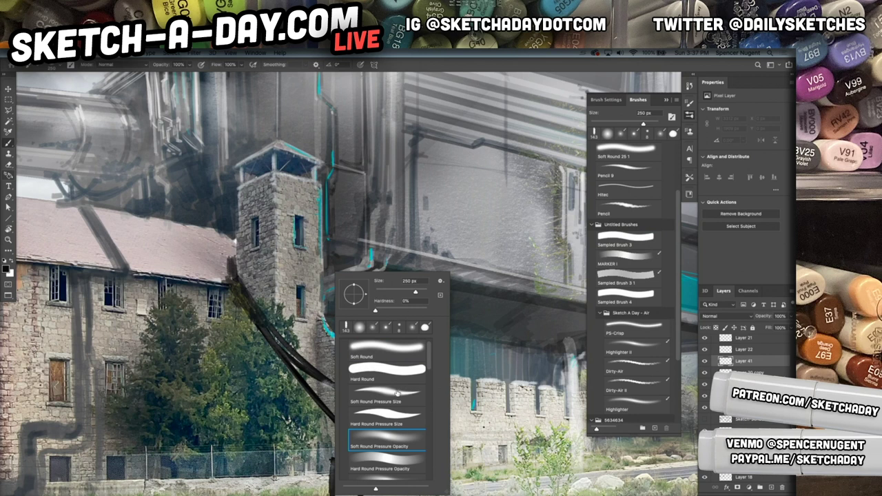
click(393, 402)
scroll(431, 404, down, 5)
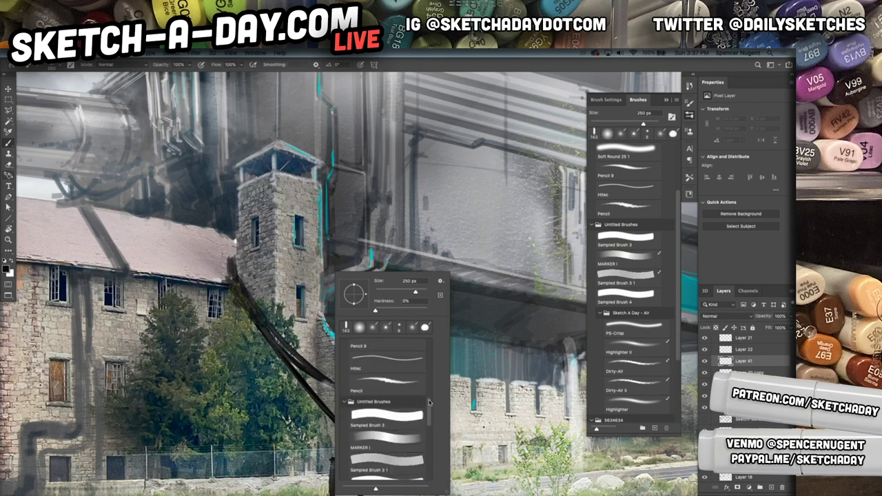
click(399, 375)
click(325, 290)
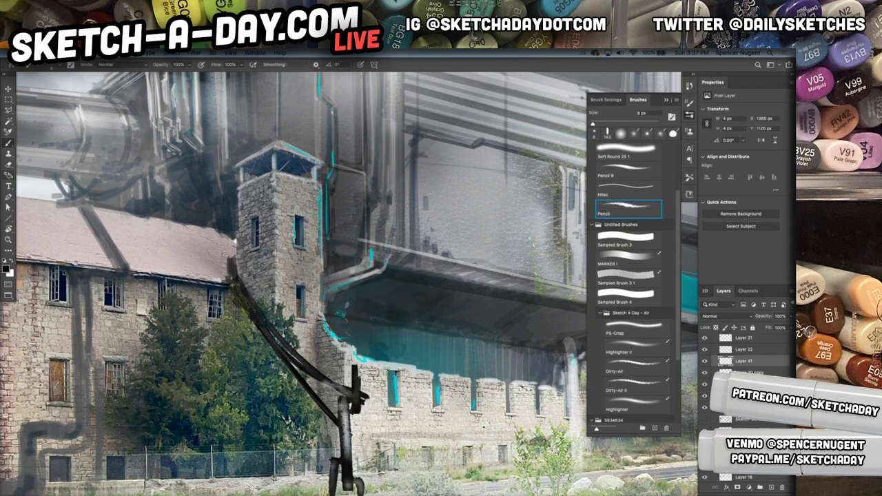
Step: Add another new layer and sketch white highlight and hatching strokes along the black cables beside the tower
key(x)
key(ctrl+shift+n)
key(Return)
scroll(245, 309, up, 5)
mouse_move(213, 250)
mouse_down()
mouse_move(249, 299)
mouse_move(214, 256)
mouse_move(222, 275)
mouse_up()
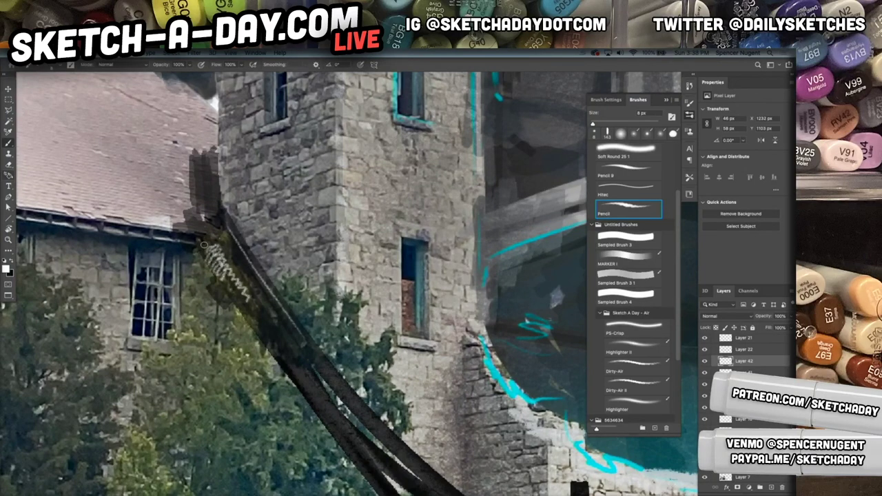
mouse_move(254, 327)
mouse_down()
mouse_move(295, 378)
mouse_move(309, 372)
mouse_move(300, 375)
mouse_move(320, 387)
mouse_move(346, 433)
mouse_up()
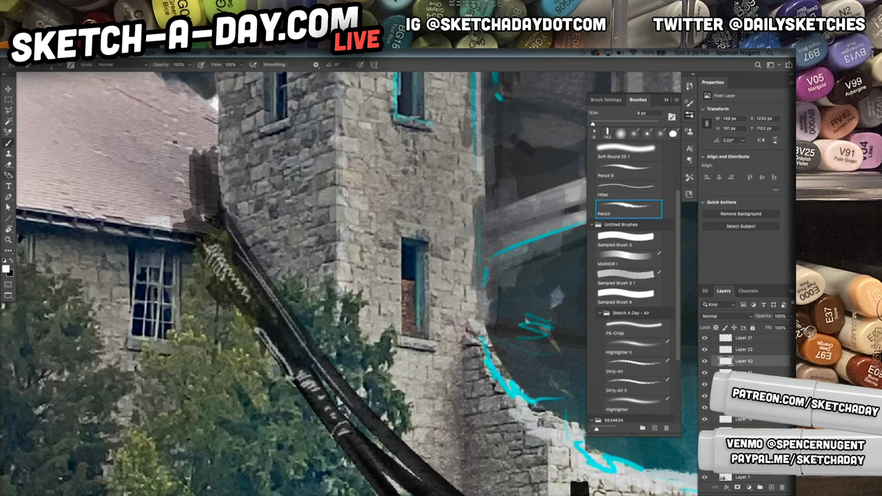
drag(245, 271, 371, 424)
Step: Draw white highlight strokes on the cable anchor at the roof edge and a small mark under the tower's lower window
drag(211, 215, 203, 192)
mouse_move(205, 152)
mouse_down()
mouse_move(204, 216)
mouse_move(204, 147)
mouse_move(202, 195)
mouse_move(193, 171)
mouse_move(195, 201)
mouse_up()
mouse_move(215, 158)
mouse_down()
mouse_move(221, 211)
mouse_move(222, 152)
mouse_up()
drag(396, 340, 407, 339)
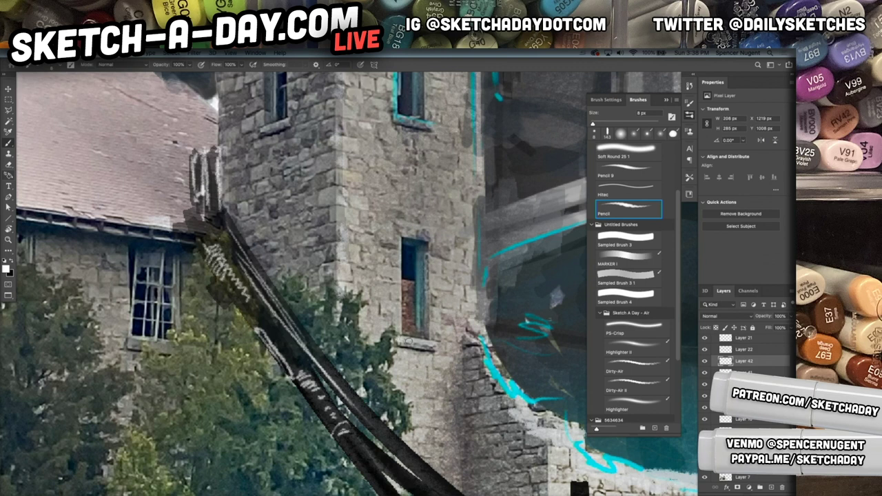
Step: Load the machine's silhouette as a selection from its layer thumbnail and add a new layer in the upper part of the stack
scroll(461, 361, down, 10)
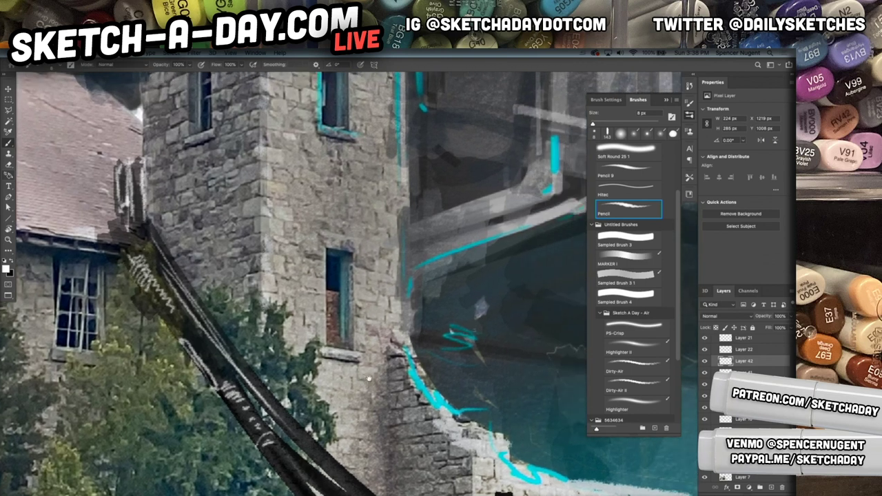
scroll(338, 377, up, 10)
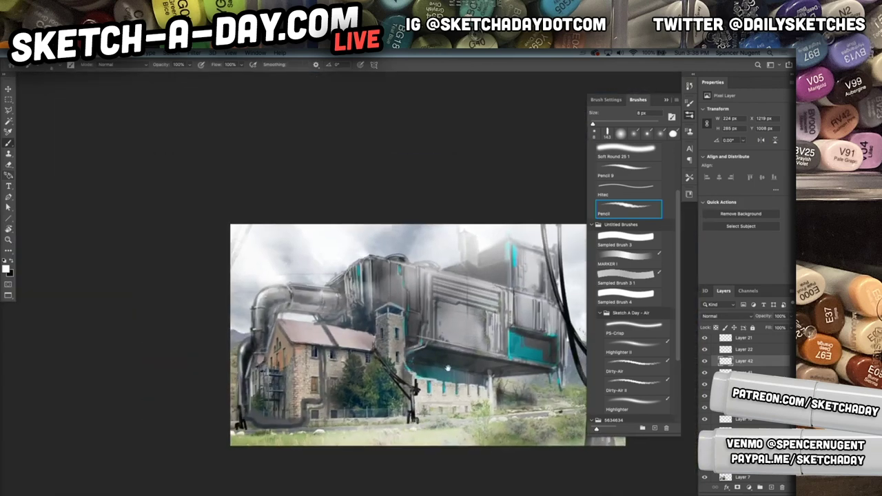
scroll(396, 334, up, 5)
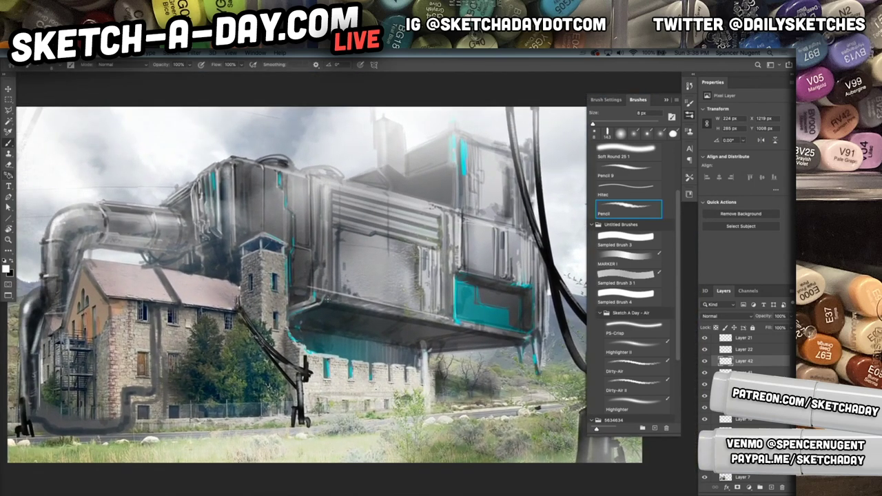
scroll(376, 305, down, 6)
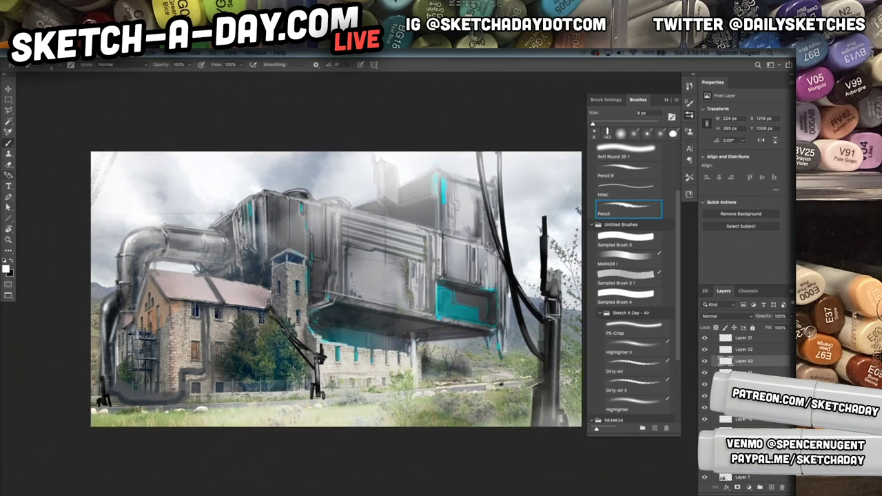
scroll(745, 400, down, 5)
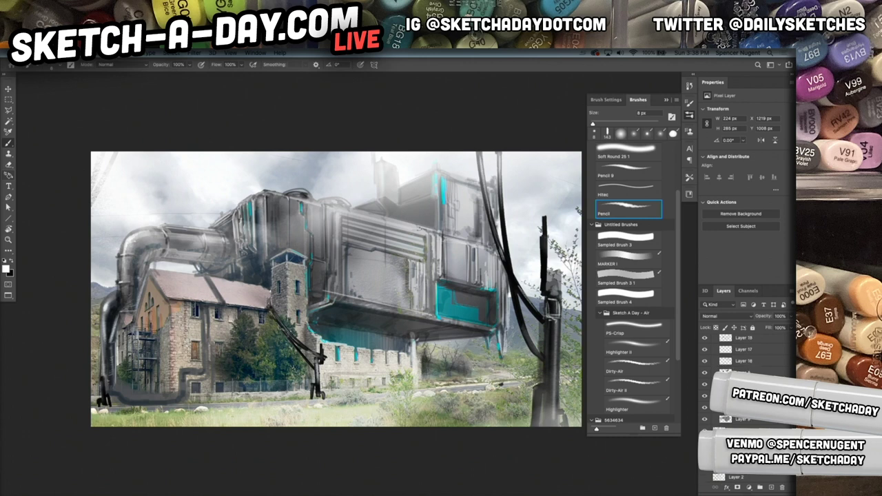
super+click(726, 348)
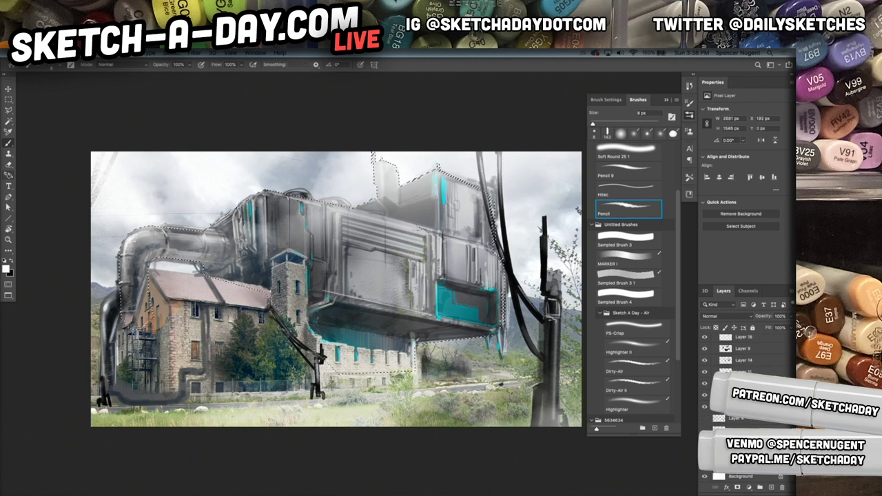
scroll(745, 400, up, 1)
scroll(744, 400, up, 5)
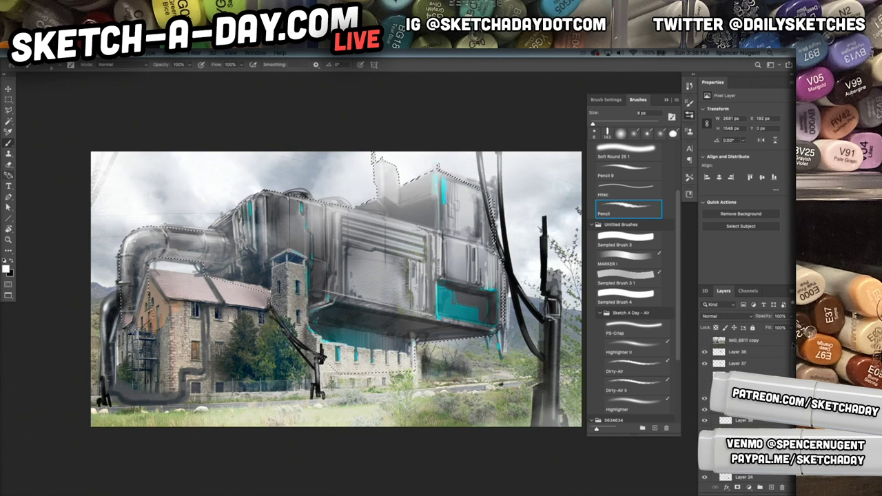
key(ctrl+shift+n)
key(Return)
Step: Darken the machine's left and lower parts inside the selection with a black-to-transparent Gradient, and deselect
key(g)
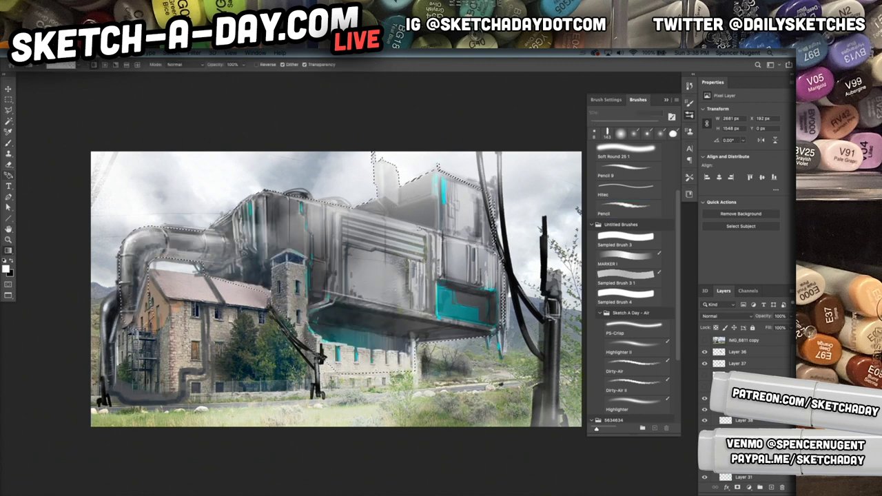
click(79, 66)
click(94, 66)
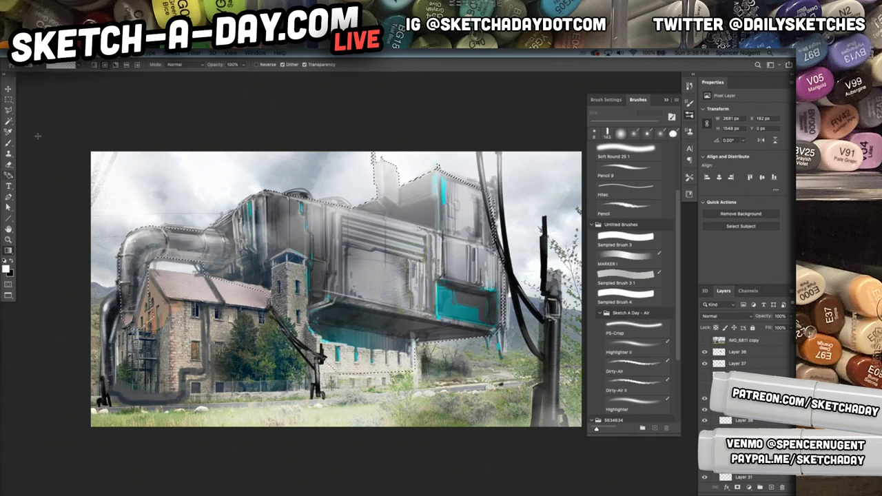
key(x)
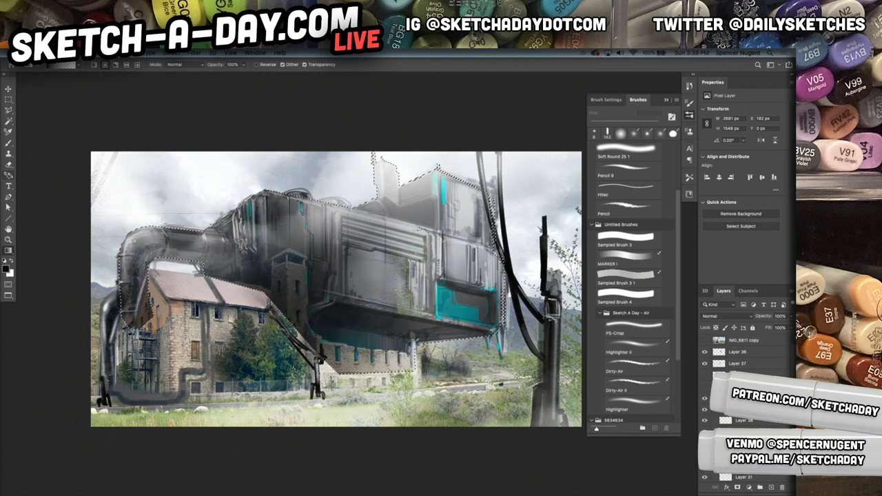
drag(216, 373, 387, 188)
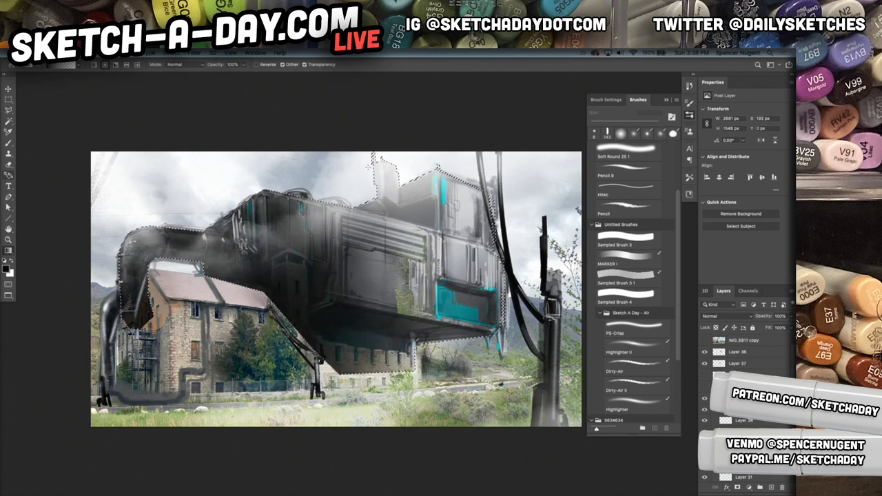
key(ctrl+d)
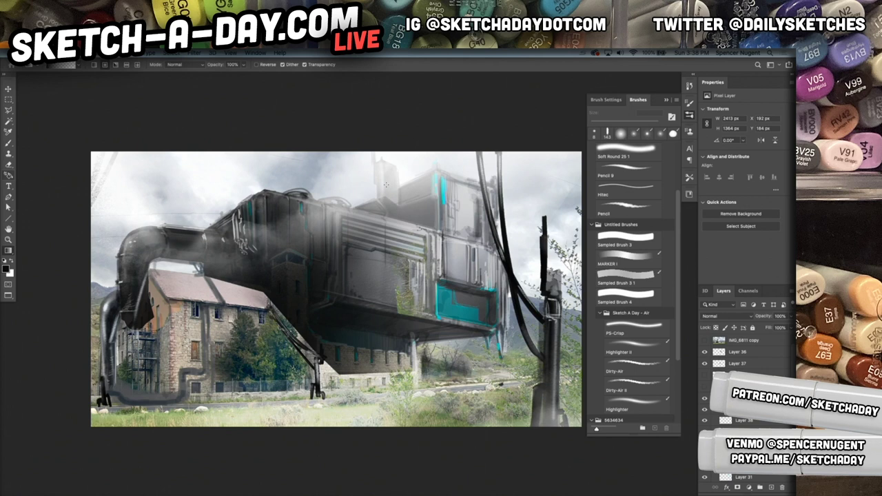
Step: Move the black gradient layer down the layer stack and place it directly above Layer 12
drag(792, 359, 792, 377)
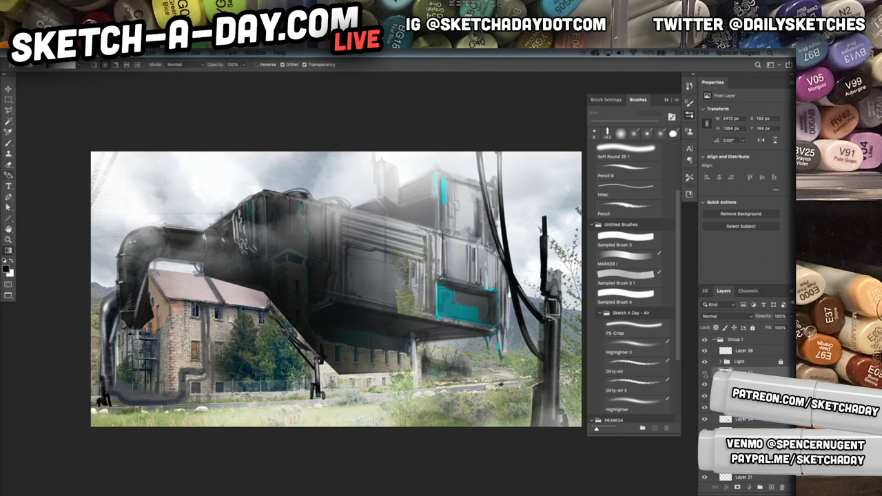
drag(736, 486, 726, 398)
drag(727, 481, 727, 482)
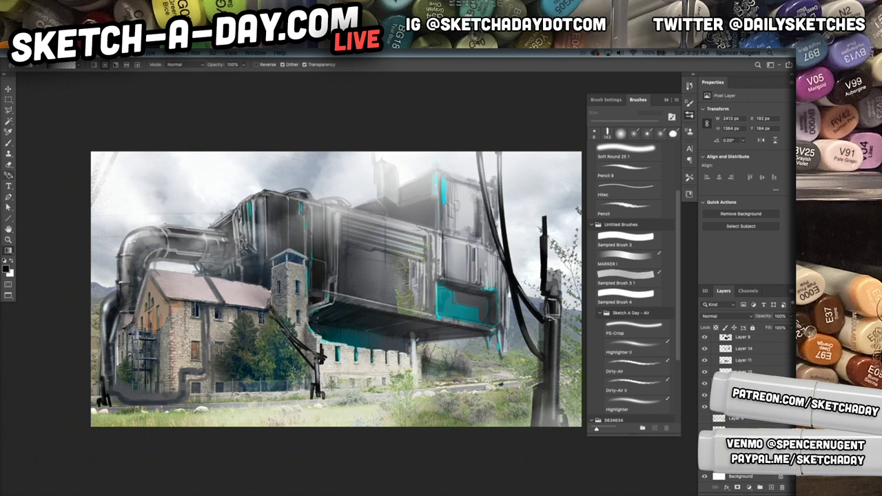
drag(743, 389, 745, 332)
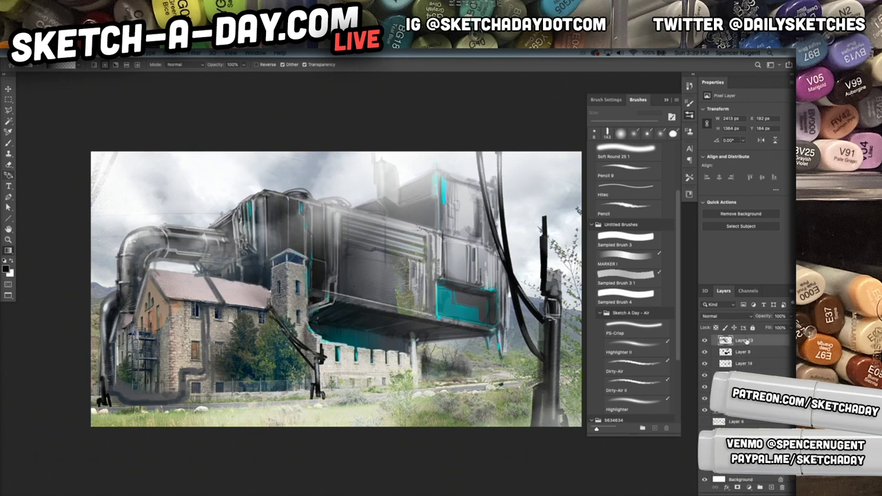
key(super+z)
key(super+z)
key(super+z)
key(super+z)
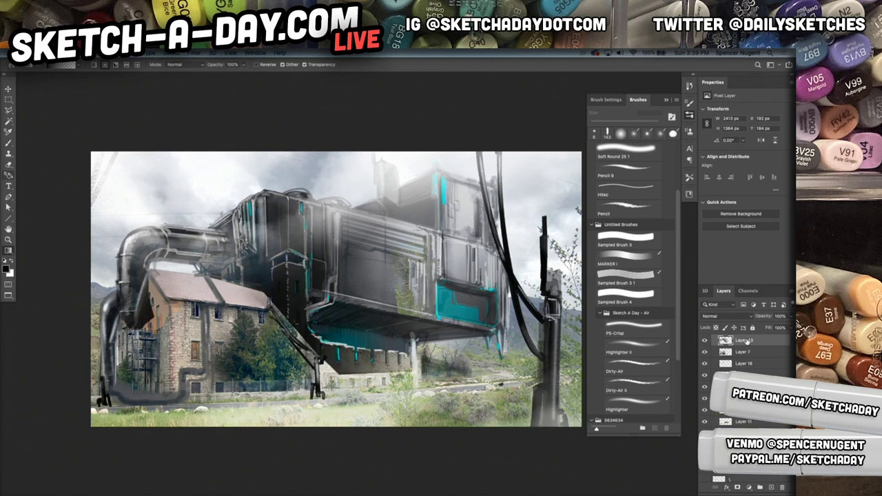
key(super+z)
key(super+shift+z)
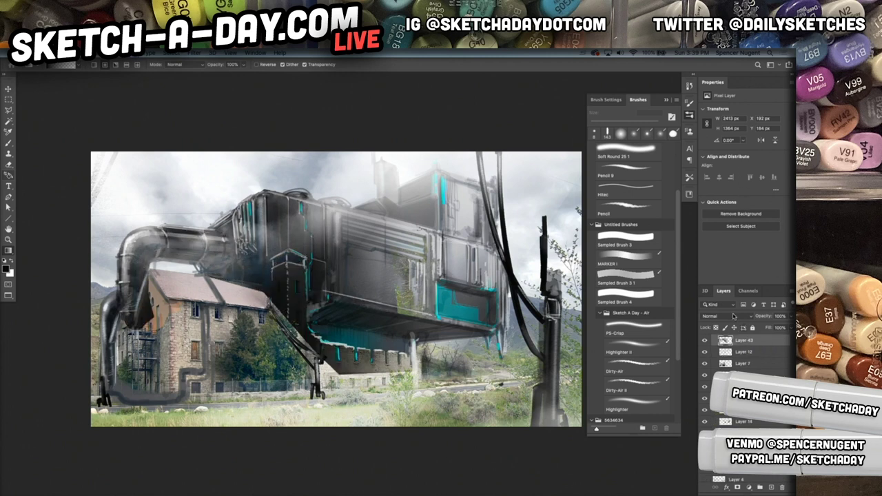
Step: Set the gradient layer's blend mode to Multiply and its opacity to 45%
click(734, 315)
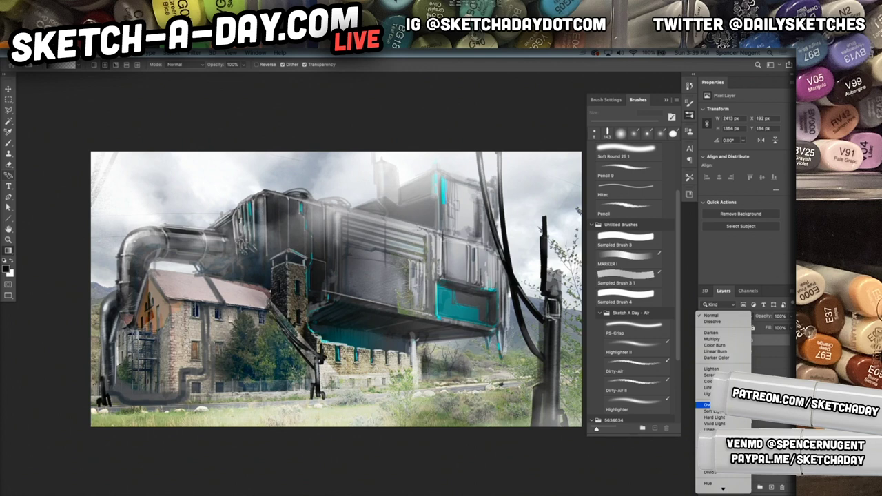
click(713, 339)
key(v)
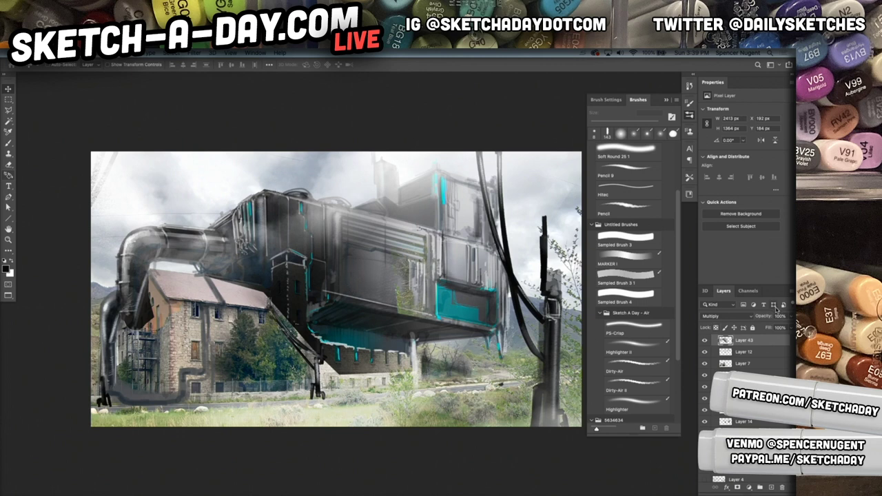
drag(765, 320, 751, 318)
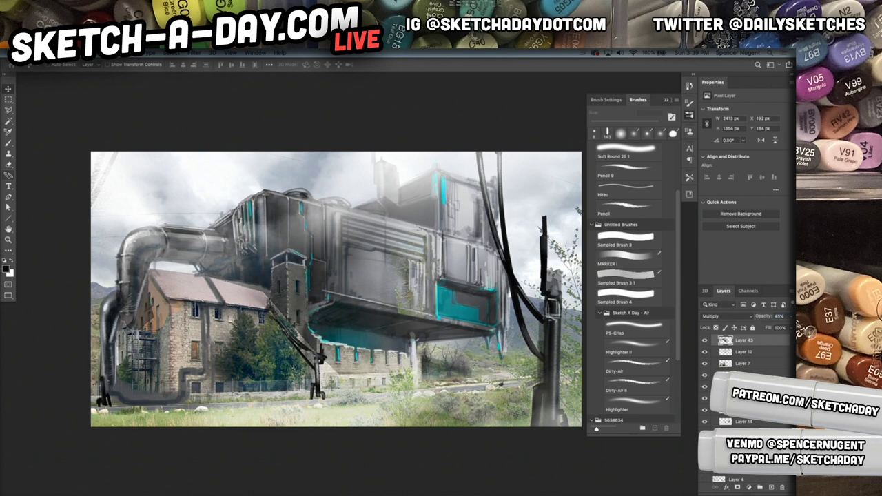
Step: Load the stone building's silhouette from Layer 7 as a selection, delete the gradient shading over it, and deselect
scroll(745, 365, down, 1)
super+click(726, 353)
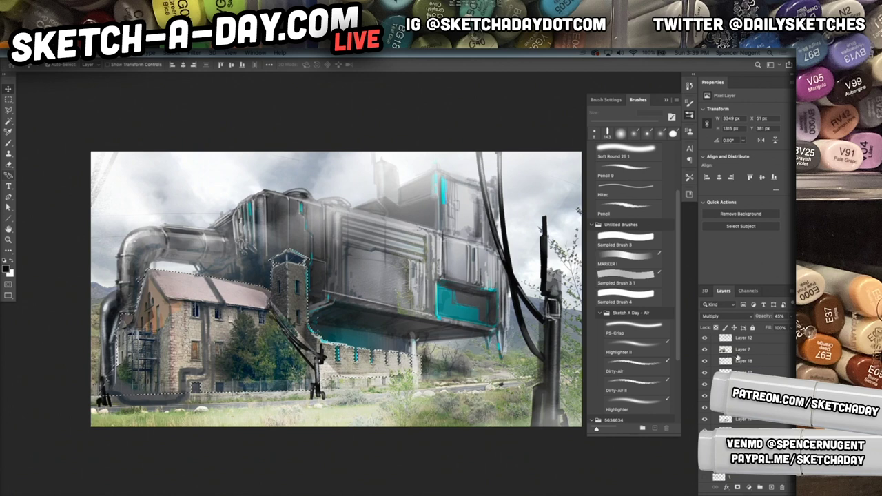
scroll(730, 372, up, 5)
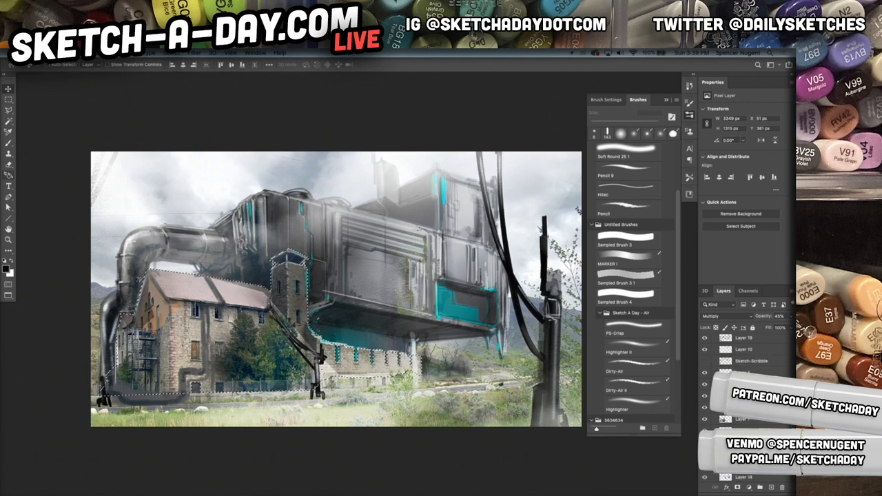
key(Delete)
key(g)
key(super+d)
drag(383, 293, 395, 318)
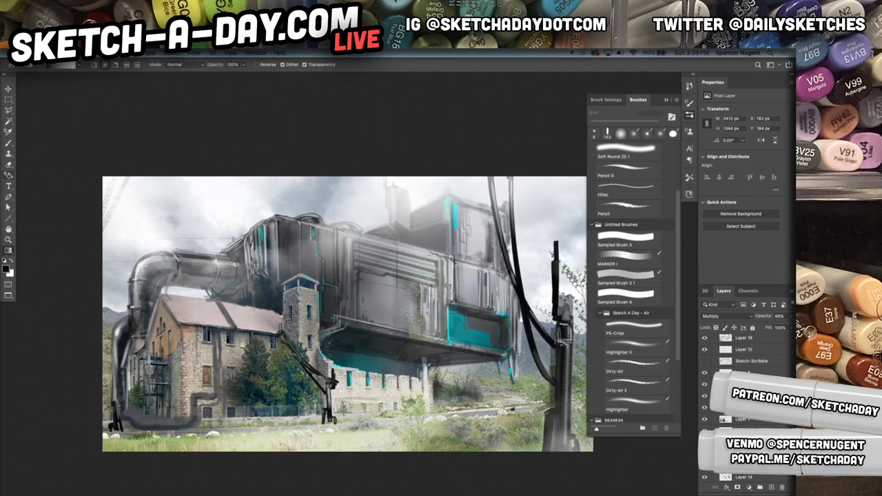
Step: Create a new layer at the top of the layer stack and choose the Dirty-Air II brush at 8 px
scroll(227, 230, up, 4)
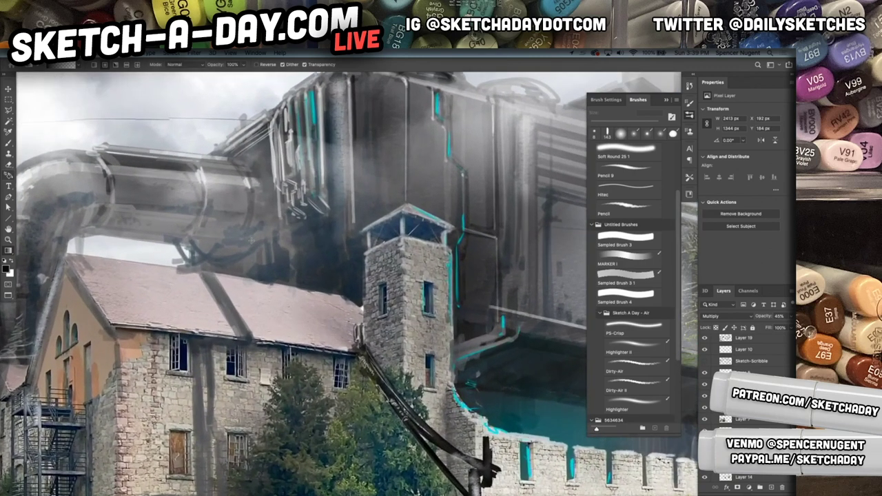
key(super+shift+n)
key(Return)
key(b)
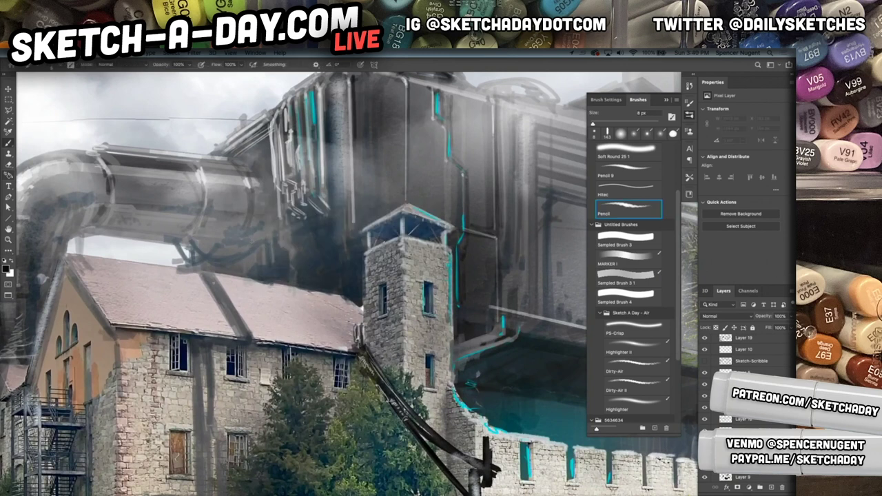
key(x)
right_click(249, 314)
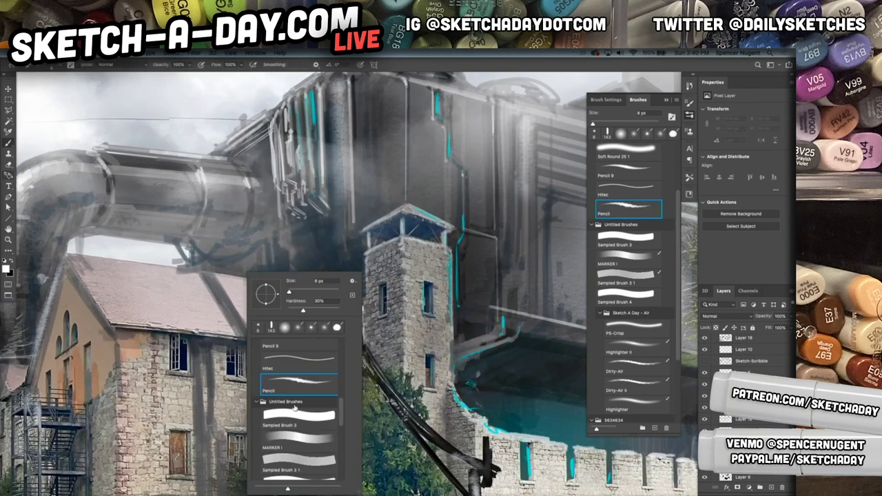
drag(342, 423, 339, 460)
click(304, 406)
key(Return)
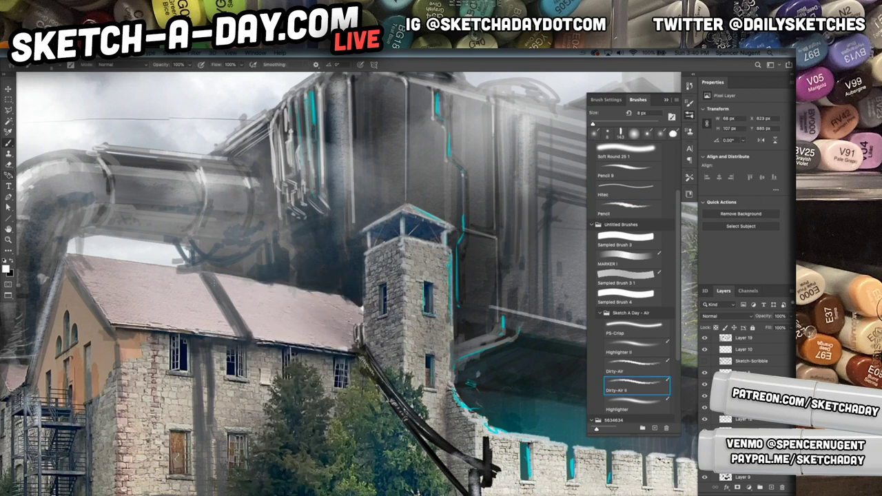
key(x)
key(super+shift+alt+n)
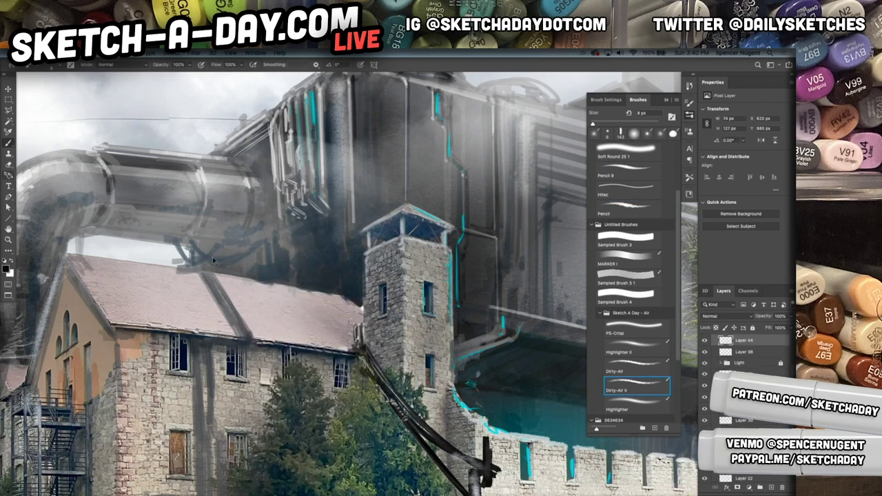
Step: Paint white highlights along the pipe on the building's roof and its connection to the machine, enlarging the brush to 15 px
key(x)
drag(222, 291, 243, 326)
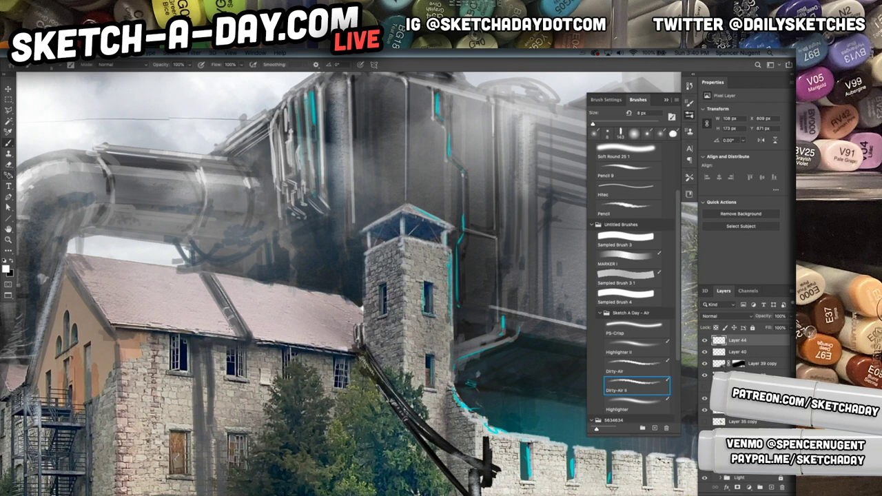
drag(234, 319, 249, 341)
key(bracketright)
key(bracketright)
key(bracketright)
mouse_move(202, 274)
mouse_down()
mouse_move(209, 281)
mouse_move(201, 270)
mouse_up()
mouse_move(196, 268)
mouse_down()
mouse_move(241, 272)
mouse_move(244, 243)
mouse_up()
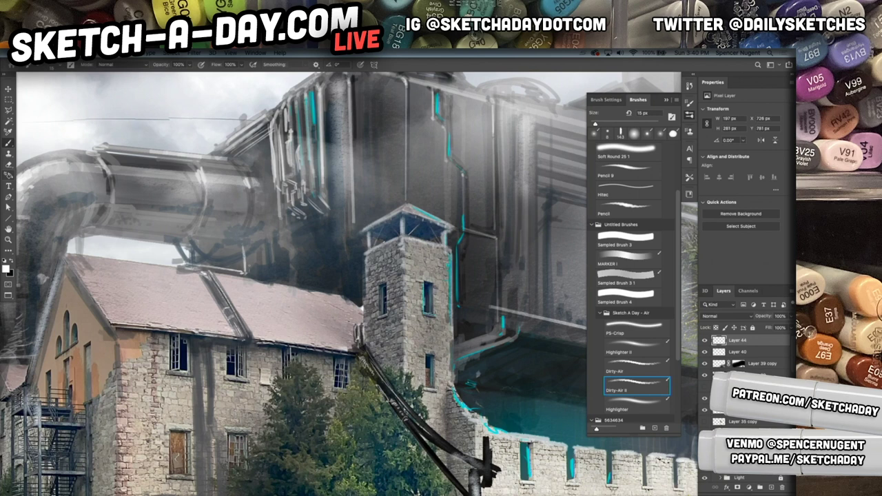
drag(250, 276, 250, 248)
mouse_move(285, 284)
mouse_down()
mouse_move(283, 254)
mouse_move(281, 280)
mouse_up()
Step: Paint white highlights down the vertical pipe on the stone wall and around its lower bend
mouse_move(198, 433)
mouse_down()
mouse_move(198, 346)
mouse_move(198, 401)
mouse_up()
drag(196, 352, 199, 440)
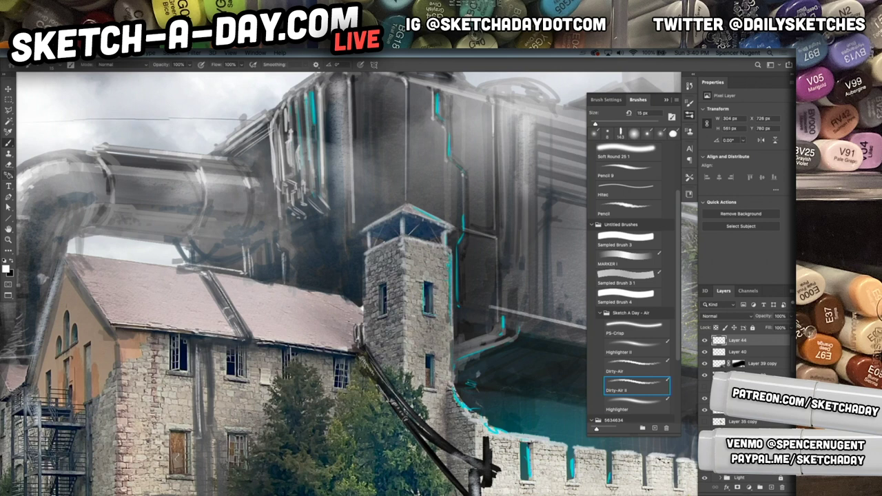
drag(213, 370, 212, 348)
drag(211, 387, 211, 343)
mouse_move(211, 395)
mouse_down()
mouse_move(209, 435)
mouse_move(219, 397)
mouse_move(215, 312)
mouse_move(202, 333)
mouse_move(177, 339)
mouse_move(161, 330)
mouse_move(158, 374)
mouse_up()
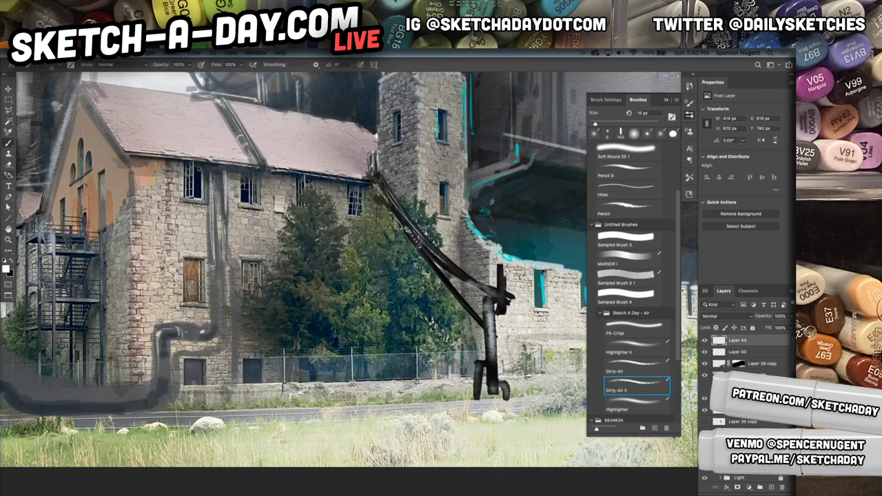
drag(224, 304, 224, 342)
drag(221, 277, 221, 337)
drag(237, 288, 236, 379)
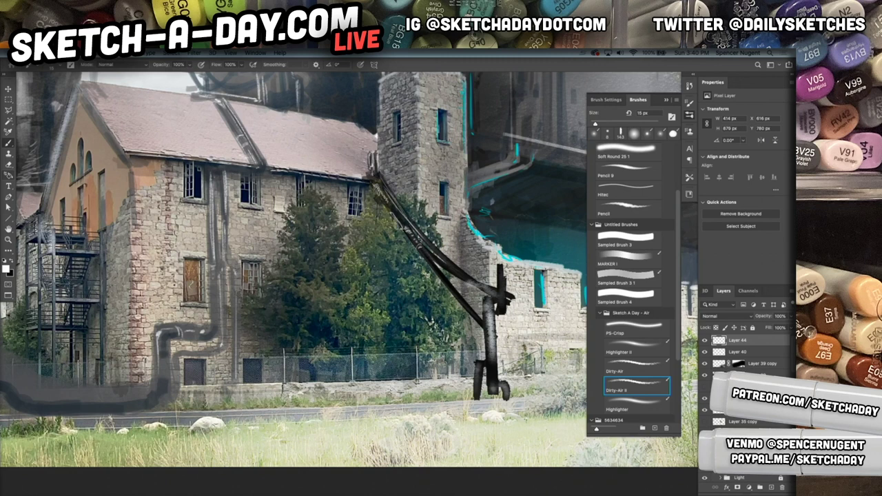
Step: Create another layer and paint first black shading strokes along the vertical wall pipe with a 40 px brush
key(x)
key(ctrl+shift+n)
key(Return)
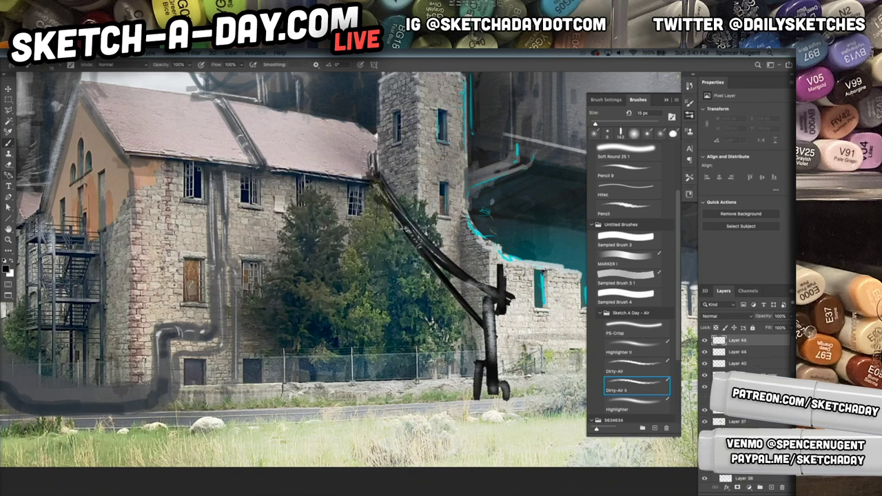
key(bracketright)
key(bracketright)
key(bracketright)
drag(208, 269, 208, 322)
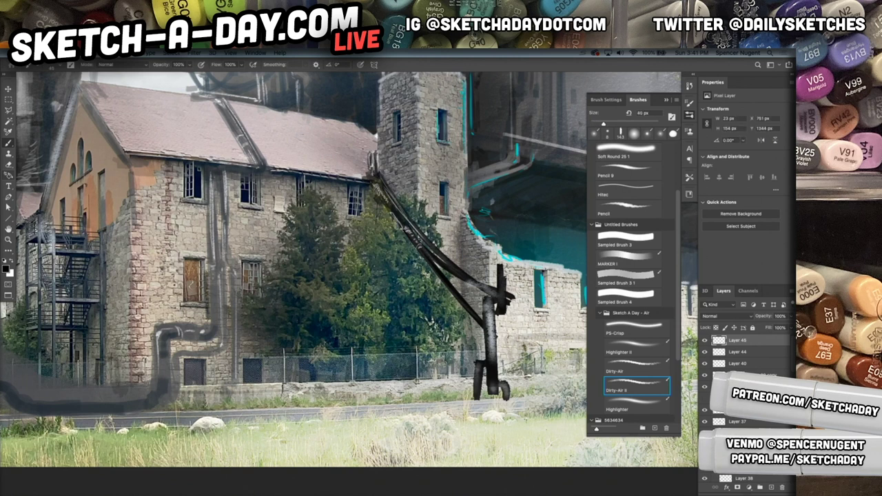
drag(207, 270, 206, 252)
Step: Check the new shading layer by toggling its visibility, and set its blend mode to Multiply
scroll(738, 386, down, 10)
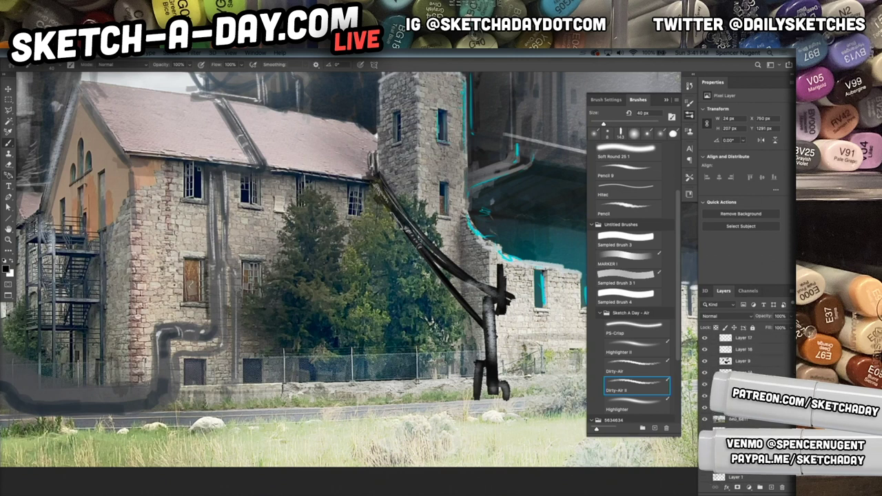
scroll(745, 373, up, 10)
click(704, 340)
click(705, 340)
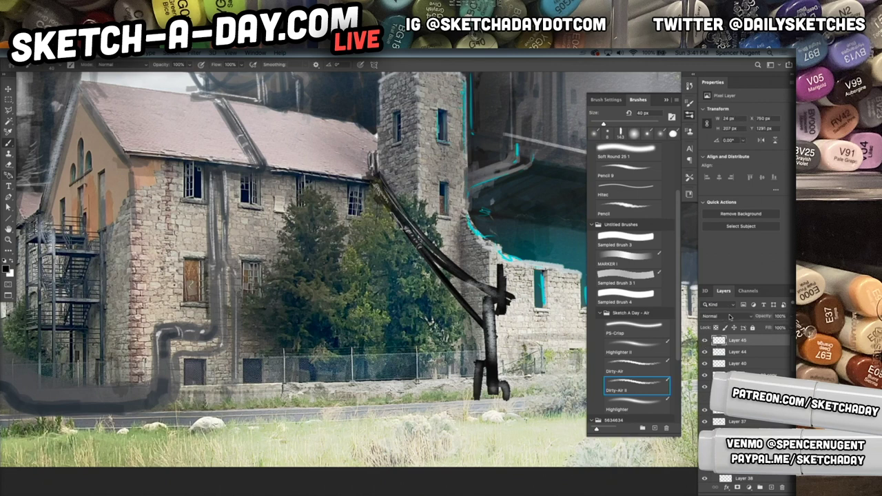
click(727, 316)
click(713, 339)
Step: Shade the vertical wall pipe and its lower bend with black strokes on the Multiply layer
drag(204, 206, 204, 255)
drag(203, 203, 207, 250)
drag(207, 194, 206, 214)
drag(205, 175, 223, 325)
drag(221, 276, 221, 350)
mouse_move(221, 340)
mouse_down()
mouse_move(166, 342)
mouse_move(200, 342)
mouse_move(170, 343)
mouse_move(171, 388)
mouse_up()
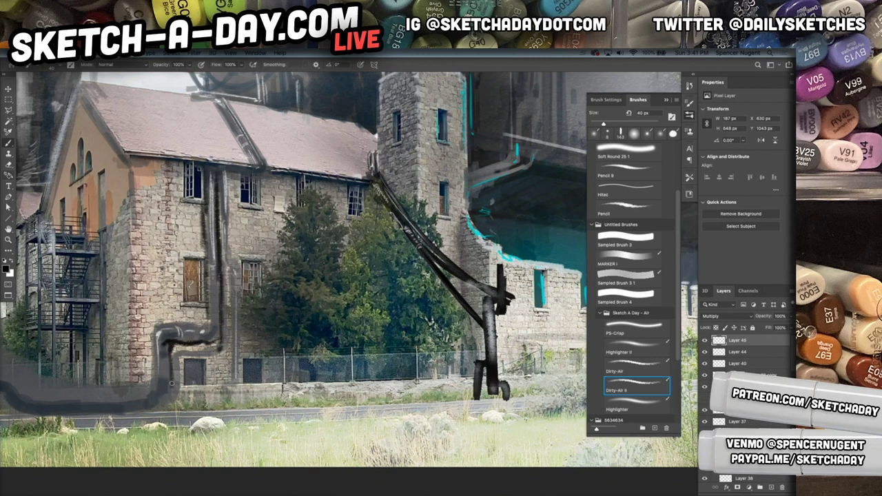
Step: Shade the ground-level pipe and the large pipe left of the building with black strokes on the Multiply layer
drag(114, 387, 238, 369)
drag(112, 367, 151, 391)
mouse_move(135, 363)
mouse_down()
mouse_move(156, 364)
mouse_move(114, 353)
mouse_move(172, 373)
mouse_move(274, 365)
mouse_move(255, 373)
mouse_move(263, 387)
mouse_move(262, 378)
mouse_move(257, 387)
mouse_move(166, 386)
mouse_move(268, 384)
mouse_up()
mouse_move(94, 391)
mouse_down()
mouse_move(84, 395)
mouse_move(100, 398)
mouse_up()
drag(61, 303, 92, 346)
drag(57, 321, 92, 350)
scroll(376, 360, down, 3)
drag(424, 390, 265, 393)
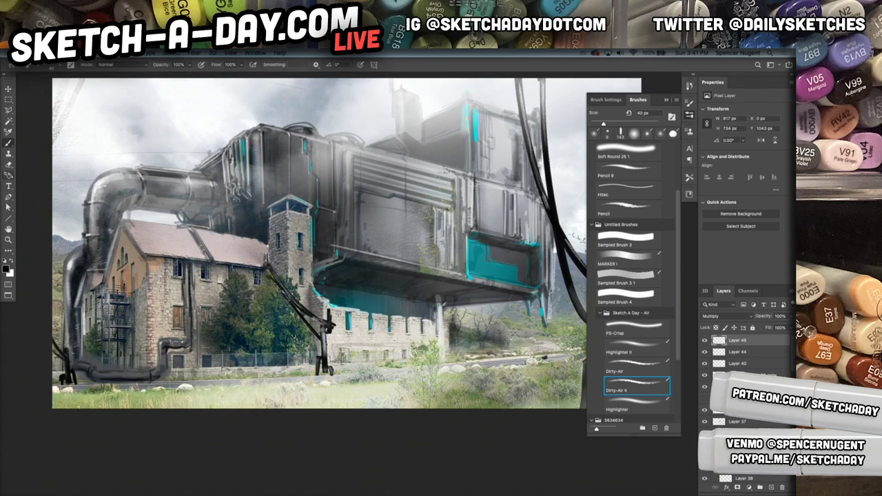
Step: Lasso a thin strip along the roof's eave, fill it on a new layer, deselect, and set that layer's opacity to 30%
key(l)
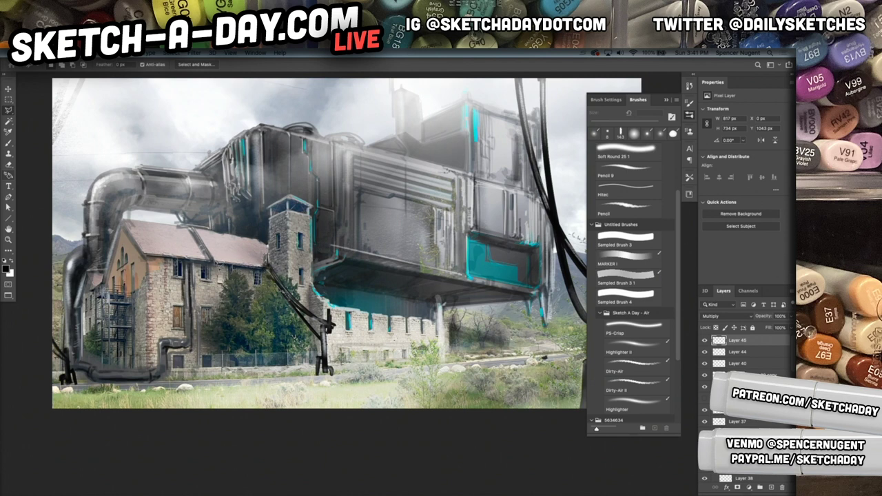
click(262, 268)
shift+click(204, 261)
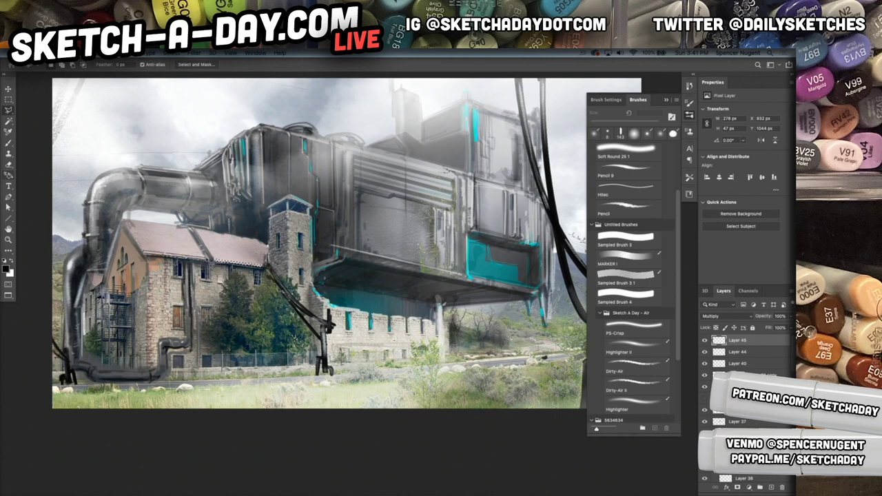
key(shift+super+n)
key(Return)
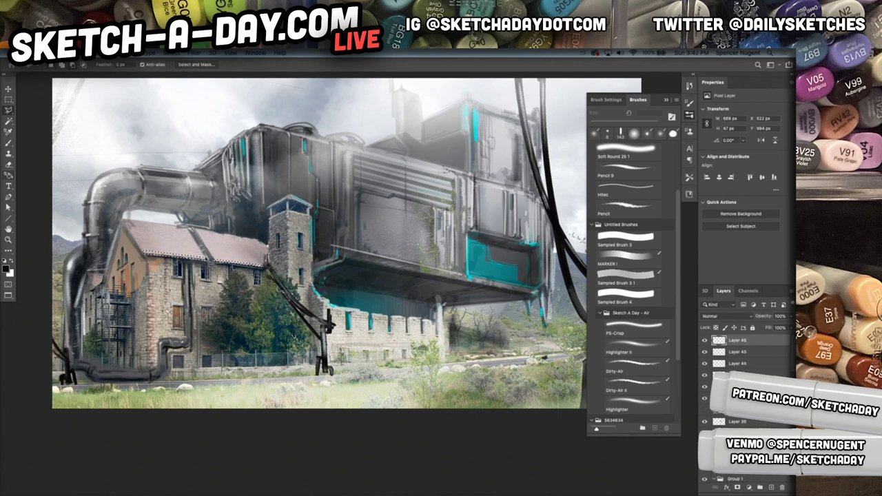
key(ctrl+BackSpace)
key(super+d)
key(v)
key(3)
drag(260, 251, 289, 244)
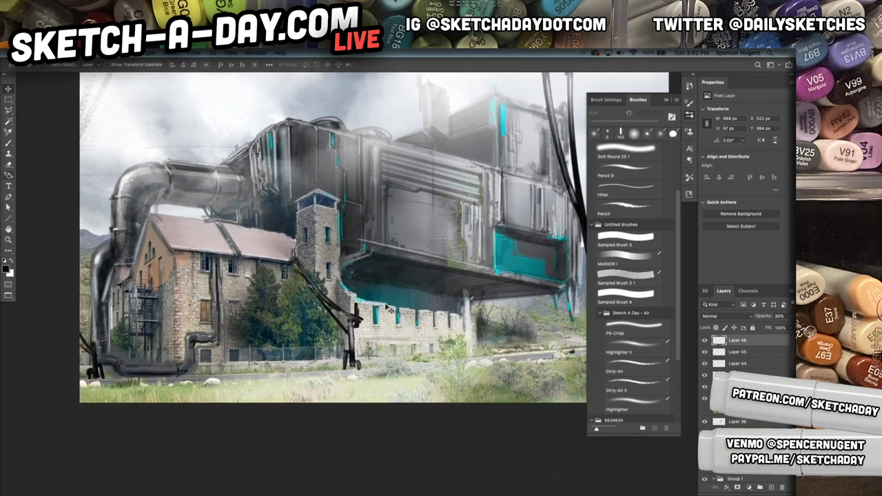
Step: Reduce the opacity of the pipe shading layer, Layer 45, to 77%
click(704, 352)
click(705, 353)
click(739, 353)
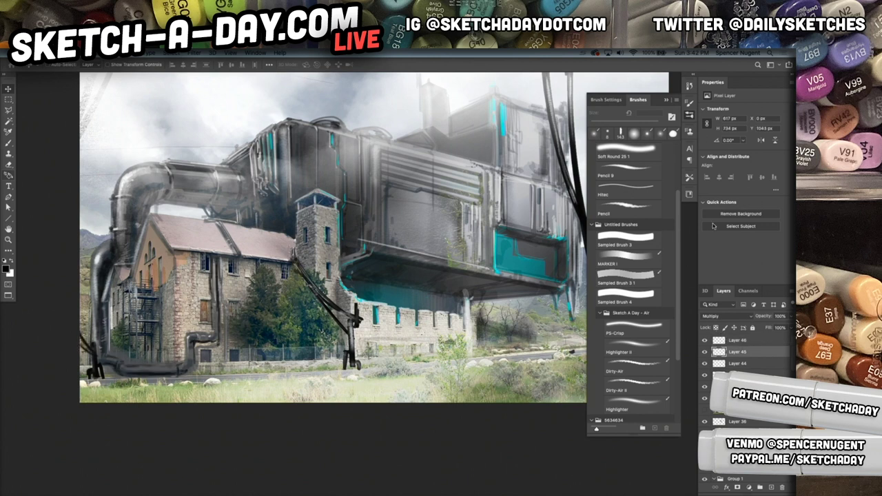
drag(790, 317, 768, 328)
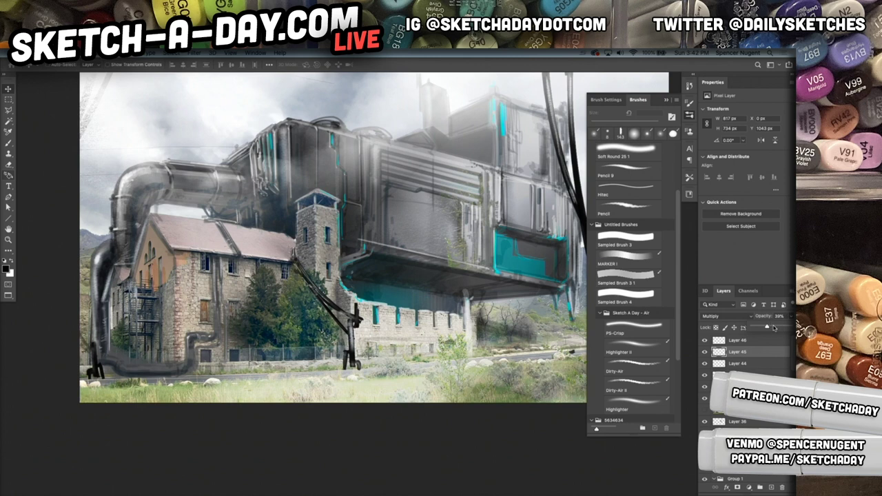
mouse_move(766, 329)
mouse_down()
mouse_move(783, 329)
mouse_move(774, 328)
mouse_up()
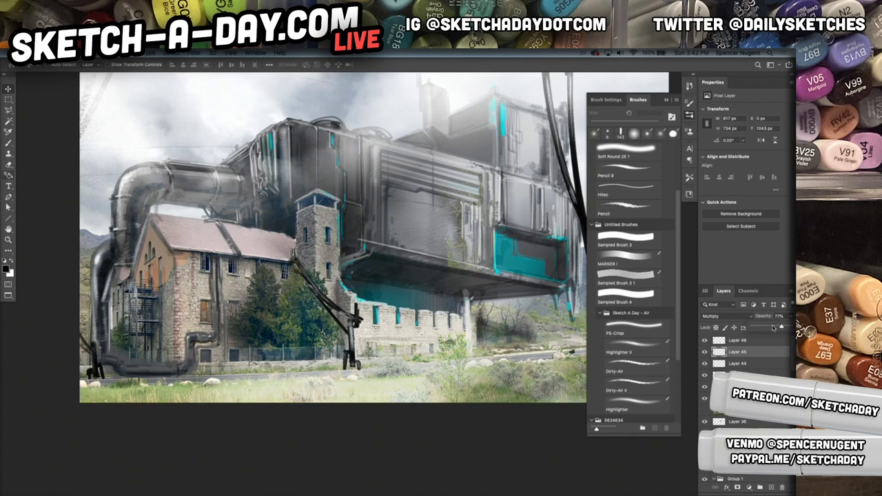
Step: Add a new layer above Layer 45 and brush white highlights along the ground-level pipe at 80 px
key(super+alt+shift+n)
key(b)
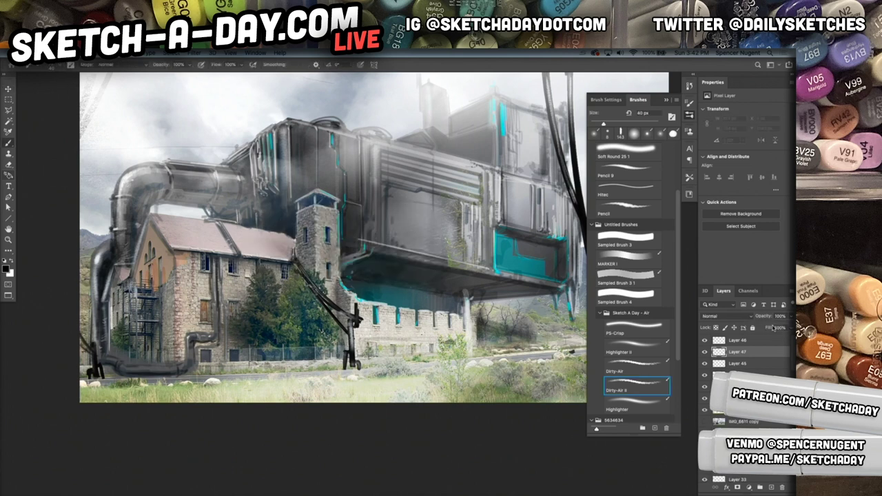
key(bracketright)
key(x)
mouse_move(173, 367)
mouse_down()
mouse_move(124, 368)
mouse_move(174, 367)
mouse_move(128, 367)
mouse_move(213, 336)
mouse_up()
drag(108, 355, 94, 352)
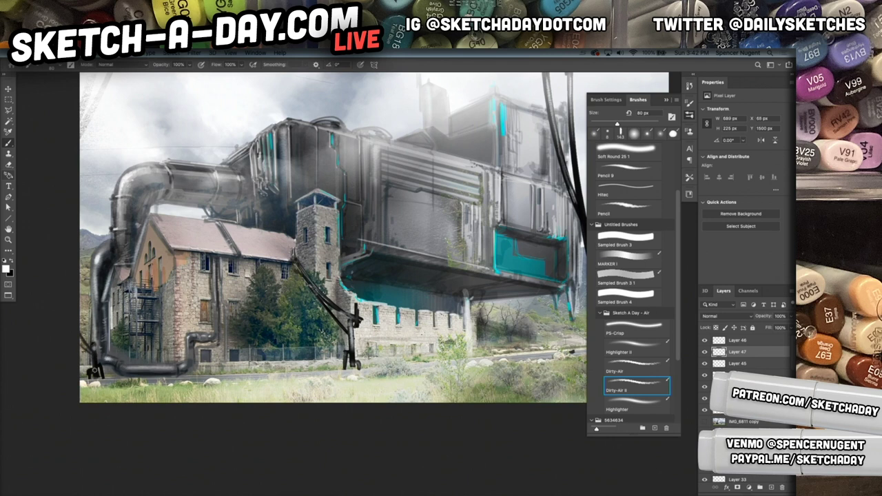
Step: Reduce the brush to 45 px and add white highlights to the vertical wall pipe and around the tower
key(bracketleft)
key(bracketleft)
key(bracketleft)
drag(215, 269, 218, 331)
drag(458, 345, 437, 356)
drag(296, 218, 294, 280)
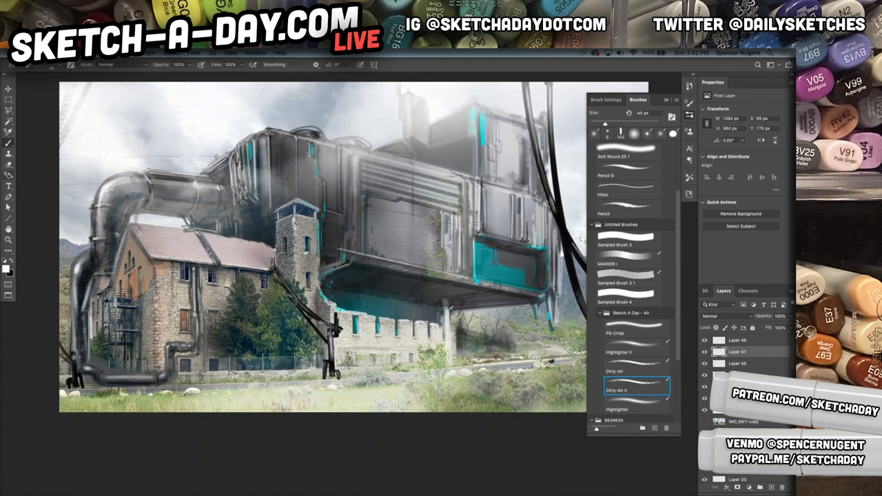
Step: Brush white highlights along the machine's seams and edges beside and above the stone tower
drag(317, 231, 324, 276)
drag(368, 252, 371, 244)
drag(327, 270, 347, 254)
drag(353, 162, 354, 205)
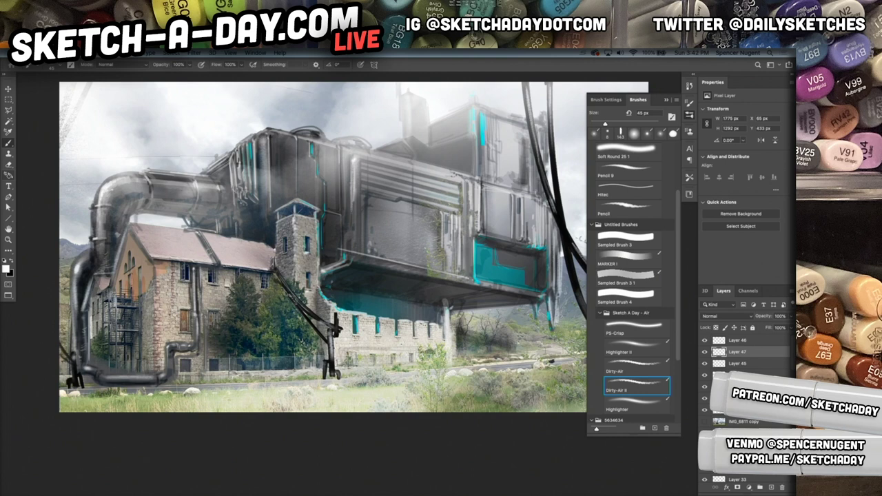
drag(351, 251, 351, 235)
drag(409, 294, 317, 300)
drag(403, 338, 372, 371)
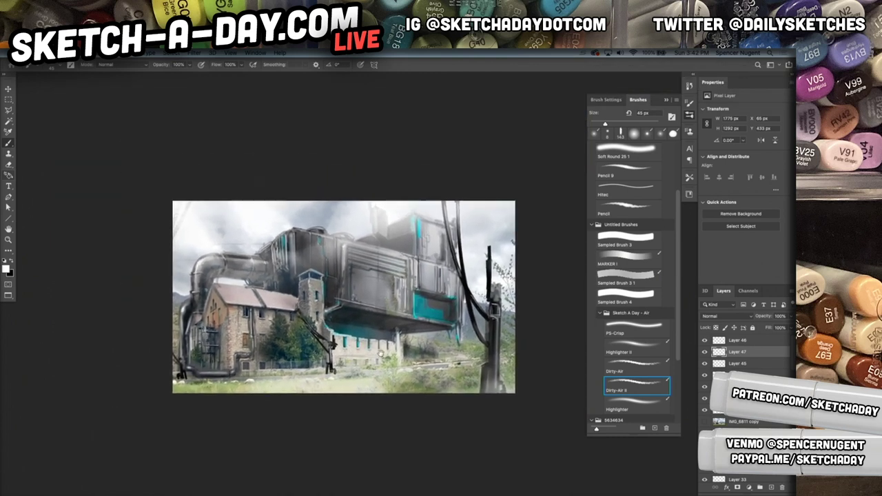
drag(390, 337, 408, 336)
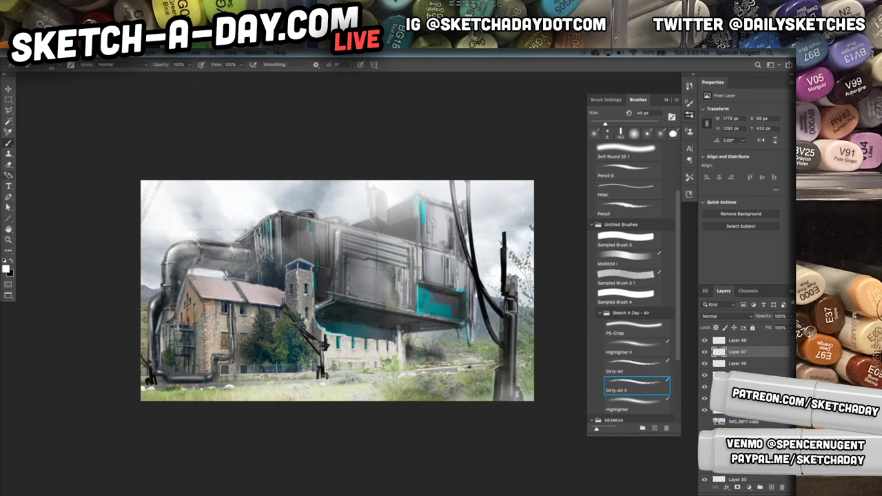
Step: Select the layer of the machine's large cyan panel and fade its fill with the Eraser at 20% opacity
key(v)
super+click(448, 305)
mouse_move(448, 305)
mouse_down()
mouse_move(458, 306)
mouse_move(448, 308)
mouse_up()
key(b)
key(2)
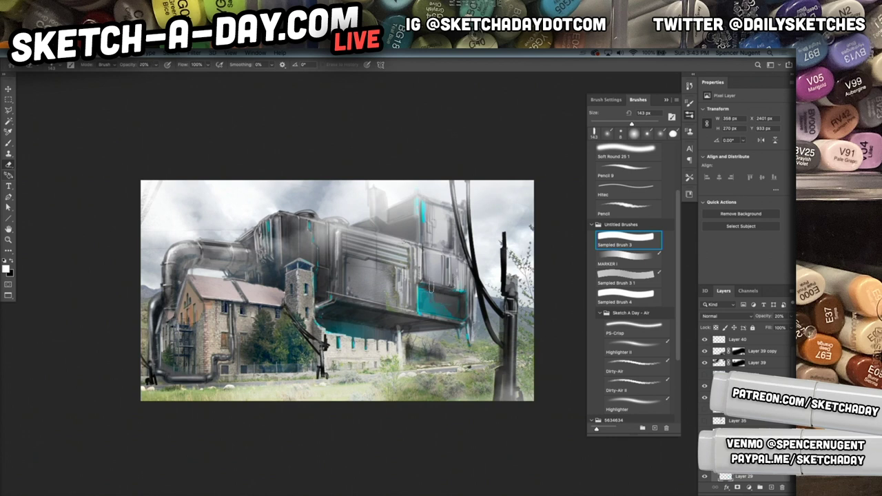
mouse_move(462, 318)
mouse_down()
mouse_move(423, 284)
mouse_move(428, 303)
mouse_up()
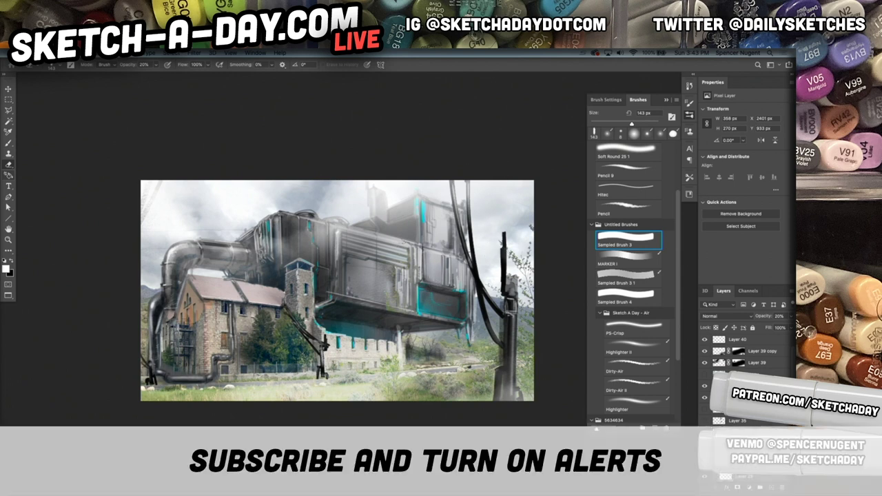
Step: Select Layer 46 at the top of the layer stack
scroll(458, 294, up, 2)
scroll(458, 294, up, 2)
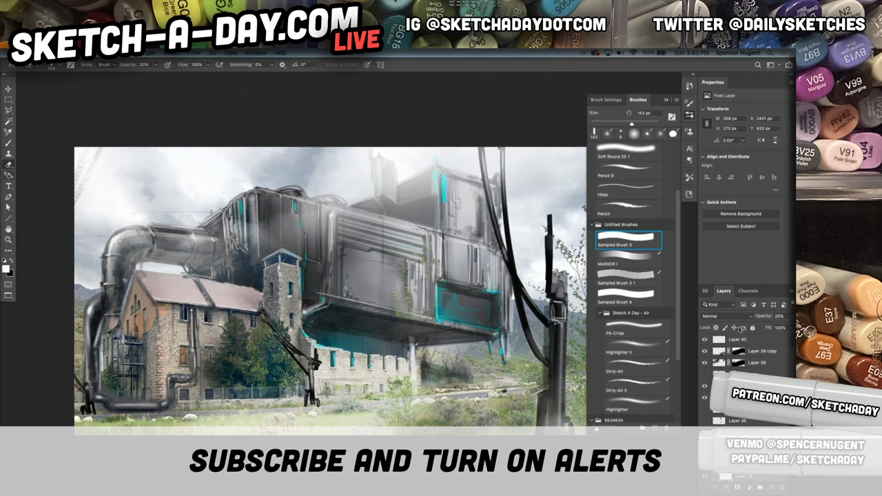
scroll(782, 336, up, 3)
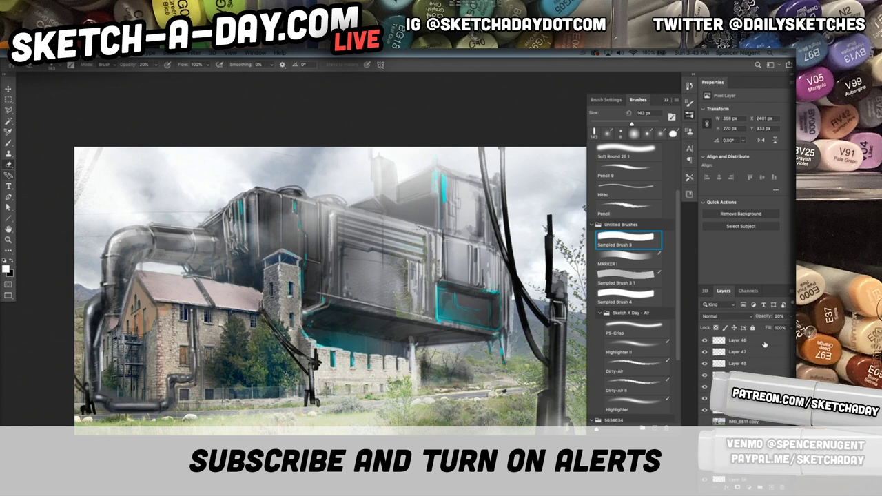
click(766, 342)
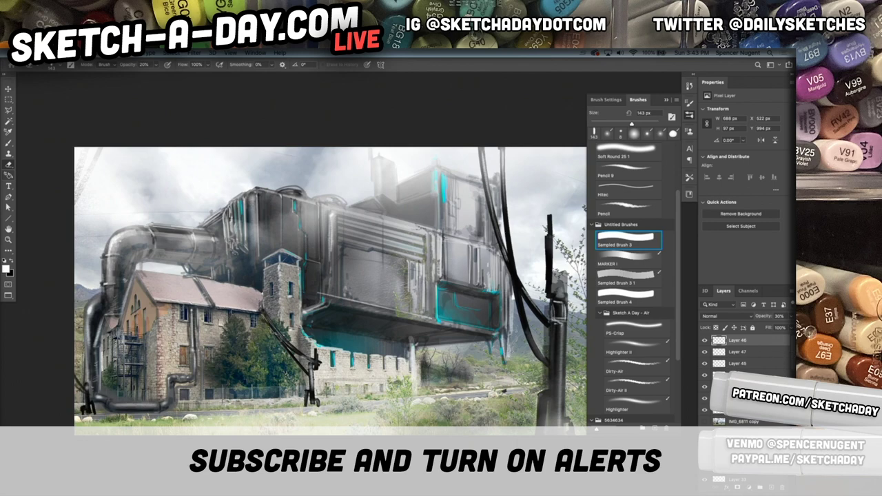